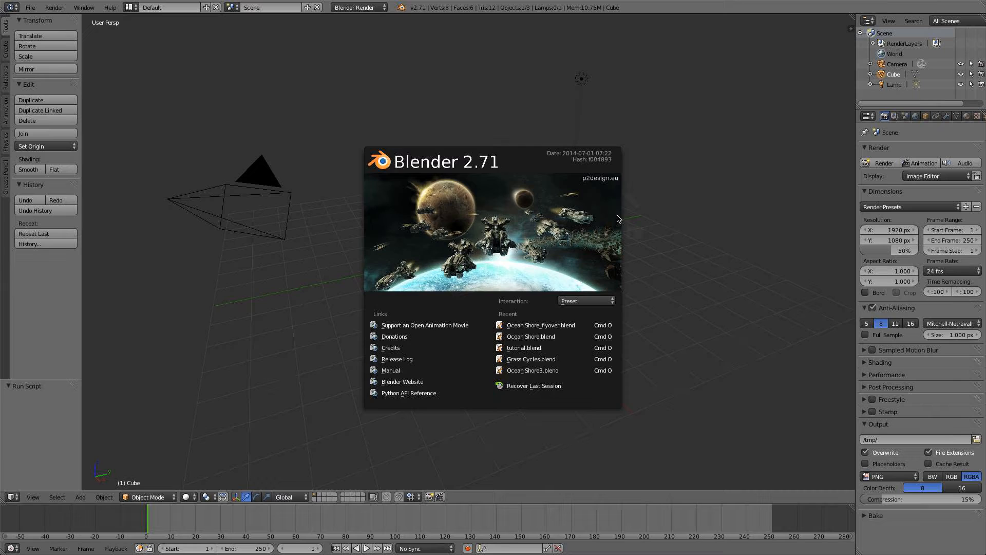
- Delete the default cube and the lamp from the scene, keeping only the camera
click(600, 212)
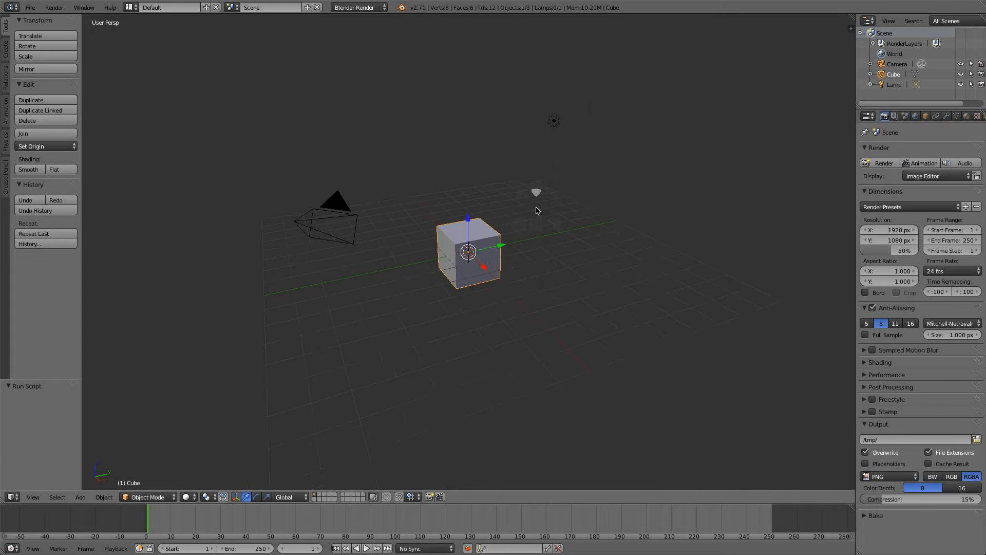
key(x)
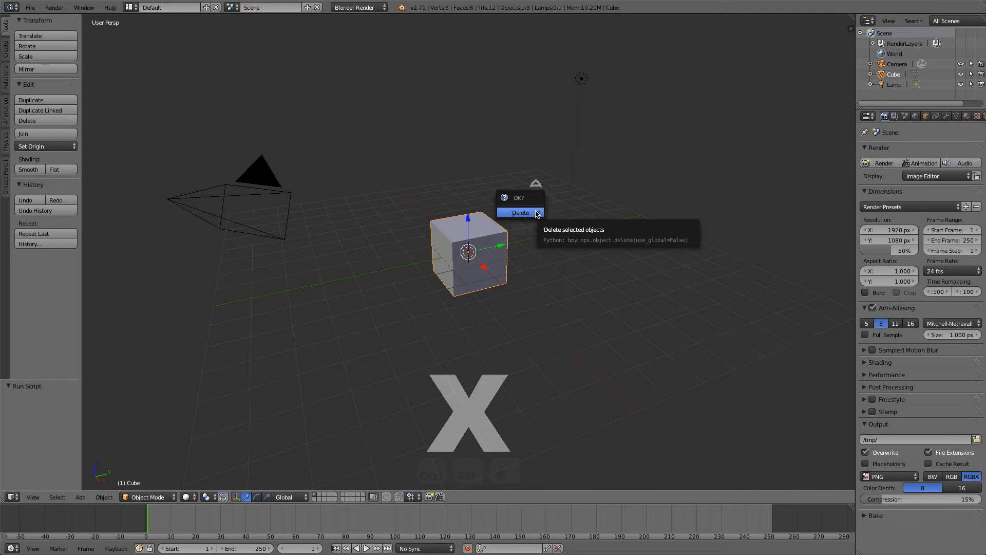
click(538, 213)
scroll(470, 218, down, 2)
right_click(545, 123)
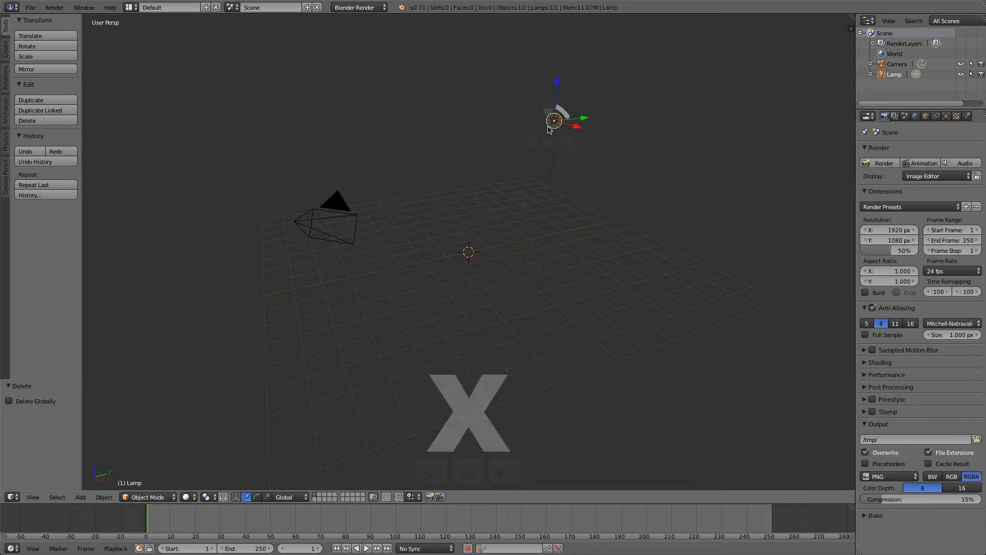
key(x)
click(531, 126)
- Switch the render engine to Cycles Render and add a mesh plane at the scene's centre
click(349, 8)
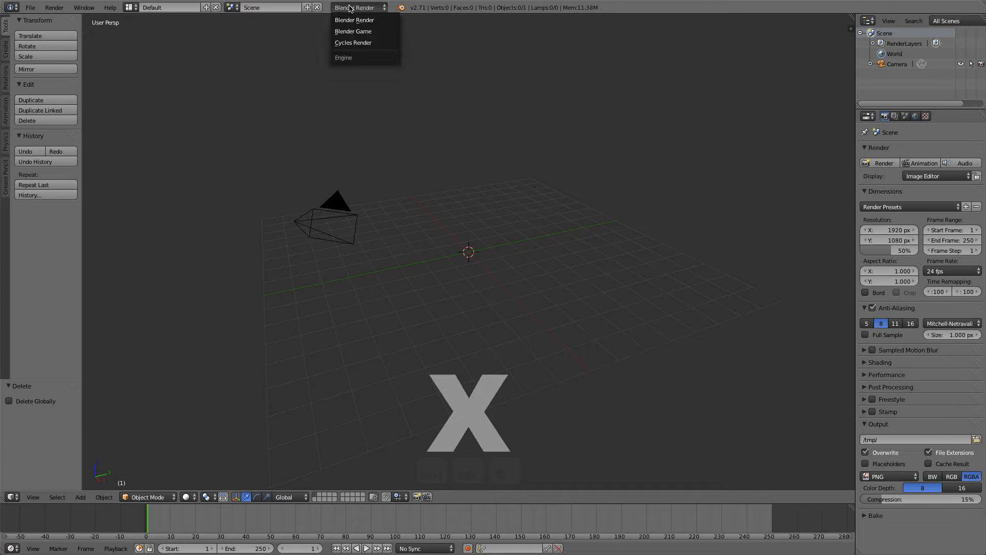
click(362, 42)
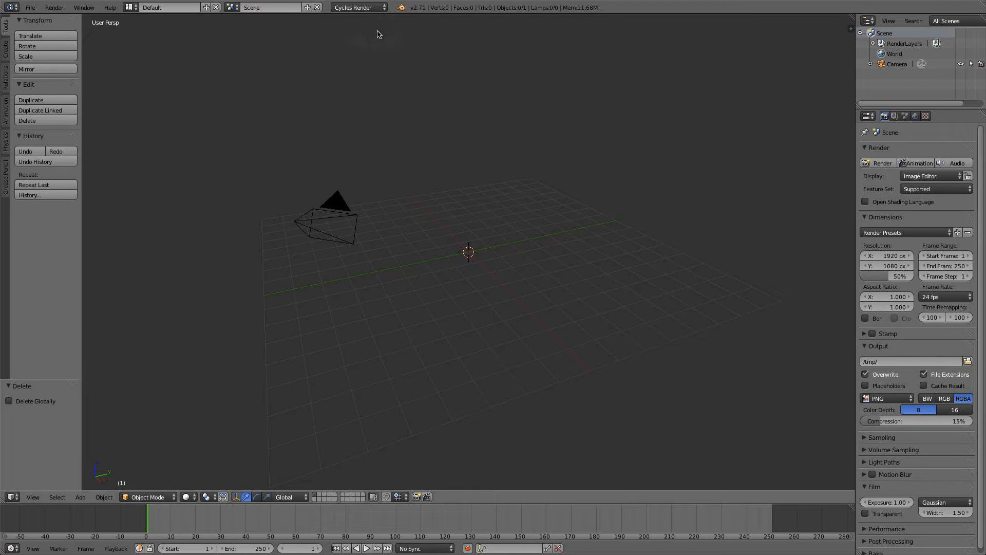
middle_drag(477, 218, 581, 326)
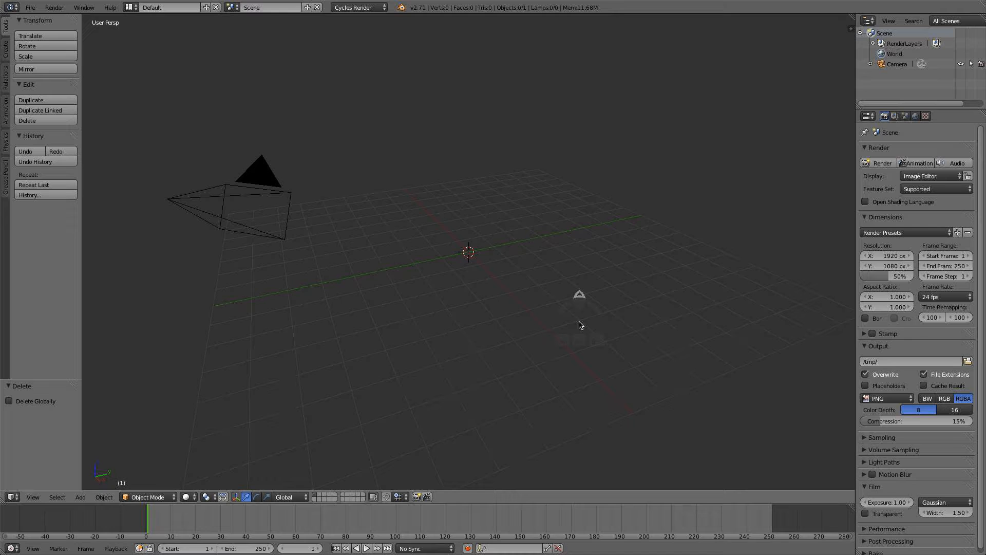
key(shift+a)
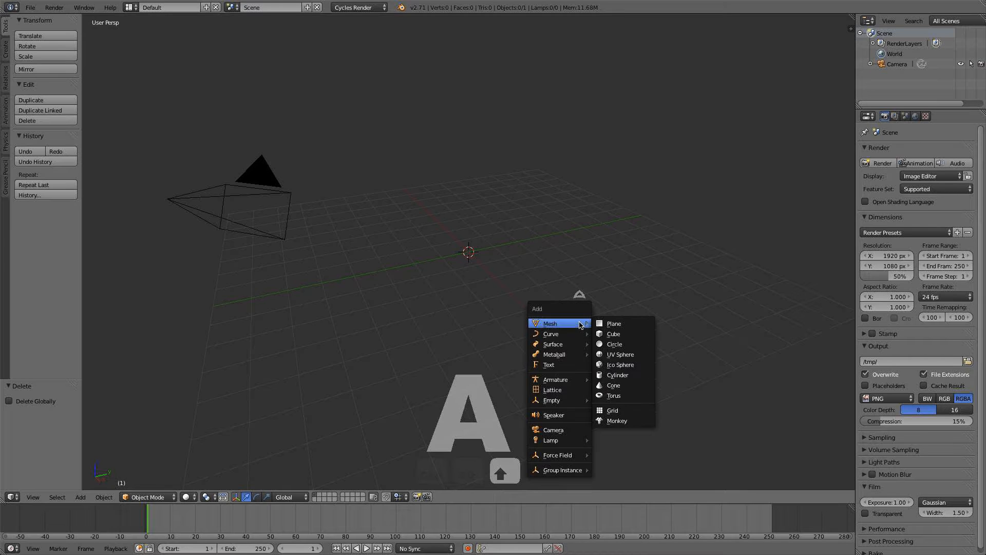
click(597, 319)
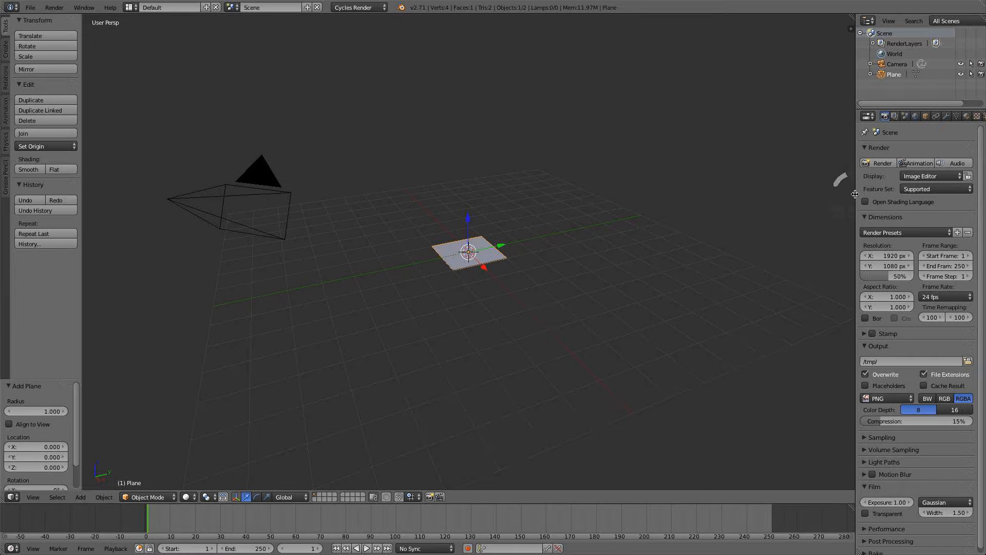
- Widen the properties area and add an Ocean modifier to the plane
drag(854, 194, 777, 188)
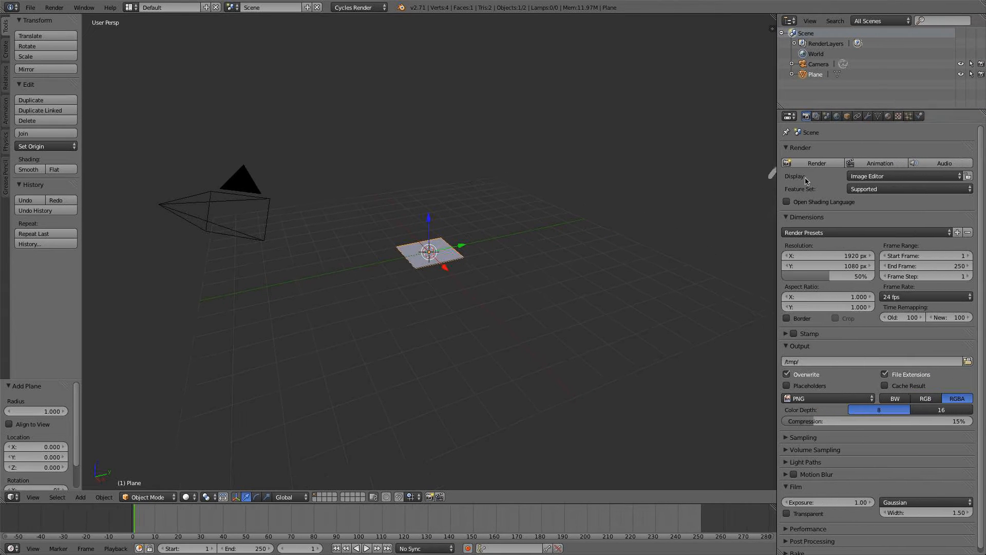
click(868, 117)
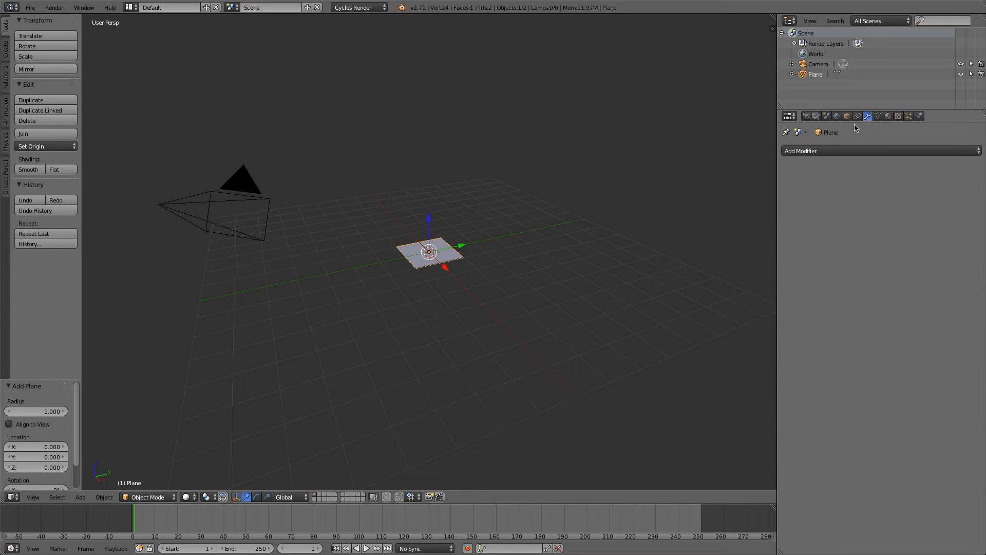
click(837, 151)
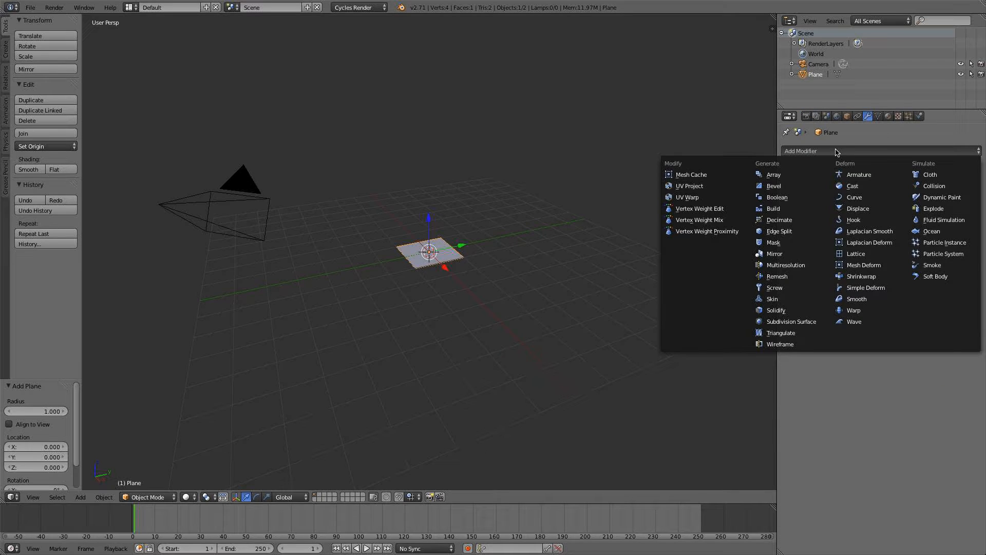
click(931, 232)
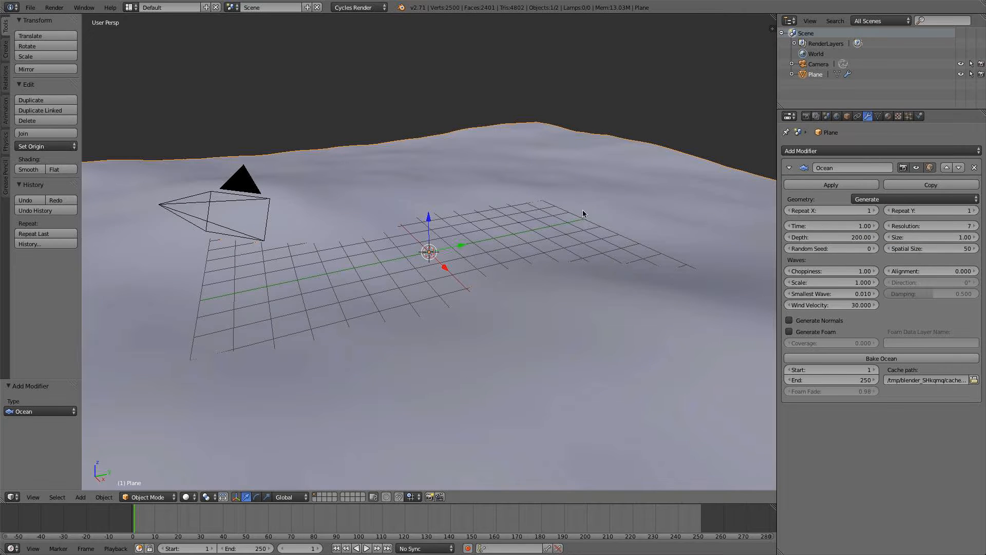
- Examine the whole generated ocean surface from several low and high viewing angles
scroll(544, 200, down, 8)
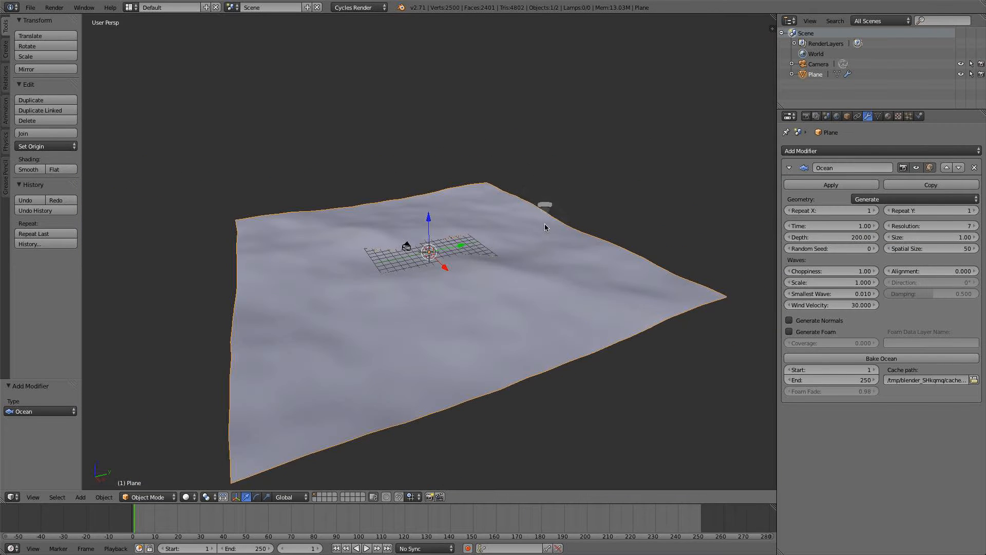
middle_drag(546, 223, 505, 181)
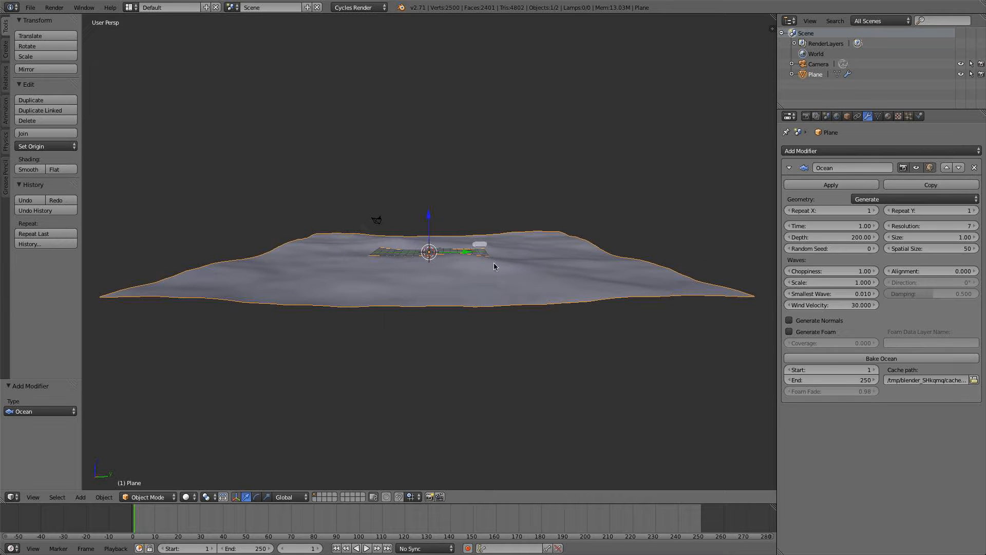
middle_drag(473, 242, 570, 257)
middle_drag(513, 272, 452, 285)
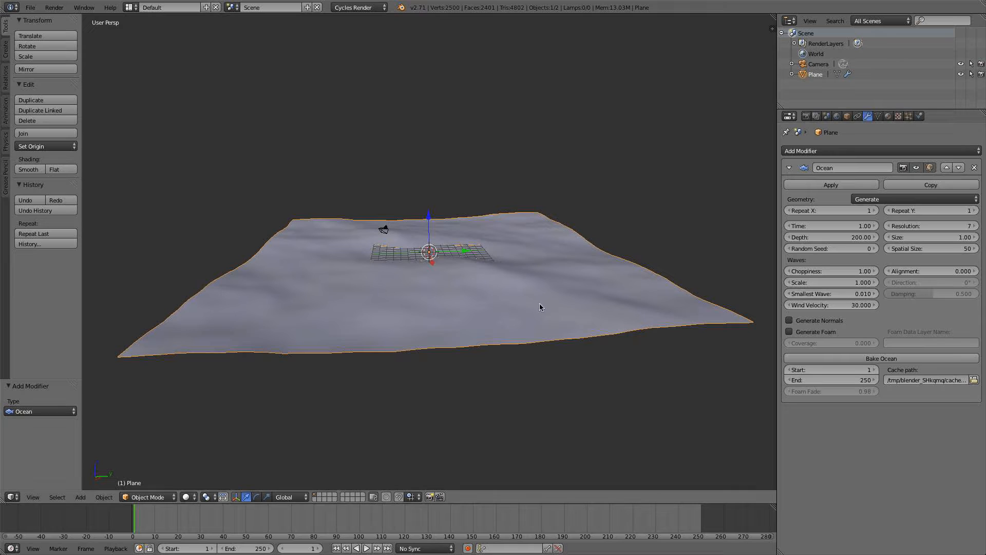
middle_drag(539, 303, 517, 326)
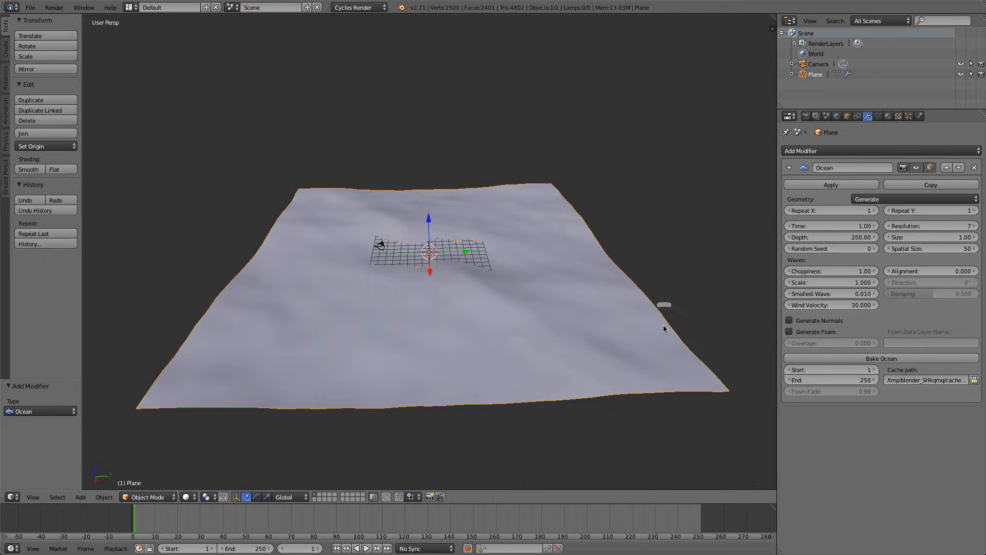
middle_drag(663, 325, 665, 287)
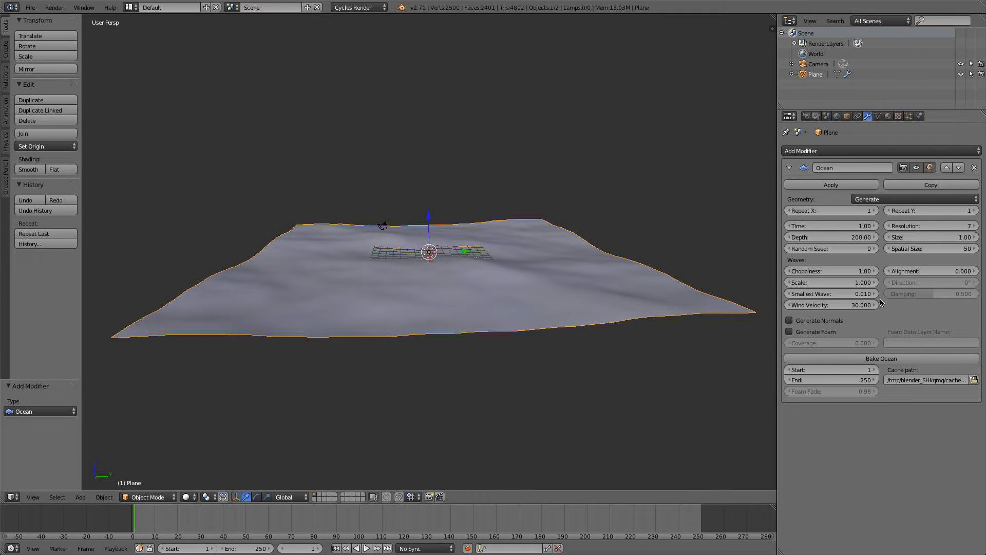
middle_drag(688, 242, 691, 280)
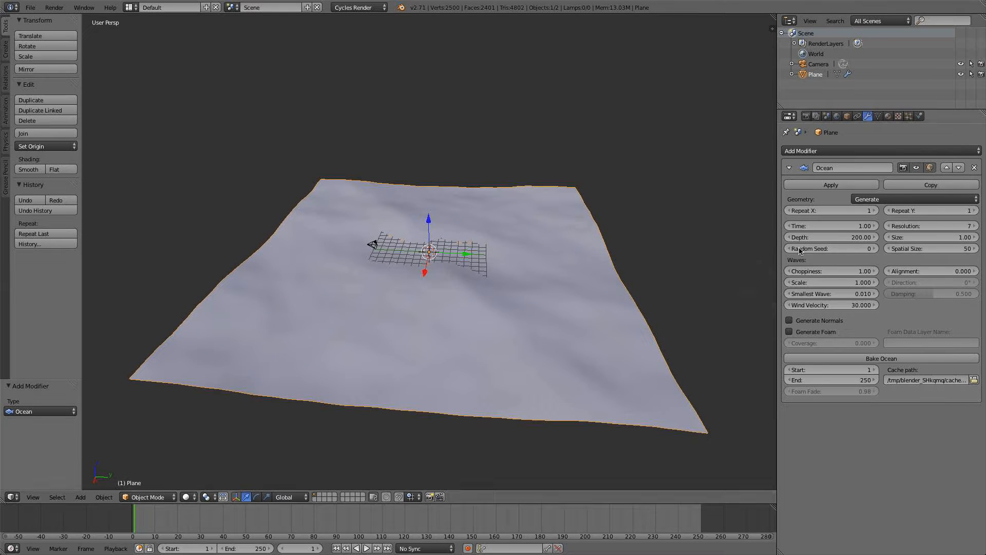
- Try a repeat count of 2 for the ocean in X and in Y, restoring each to 1
click(875, 211)
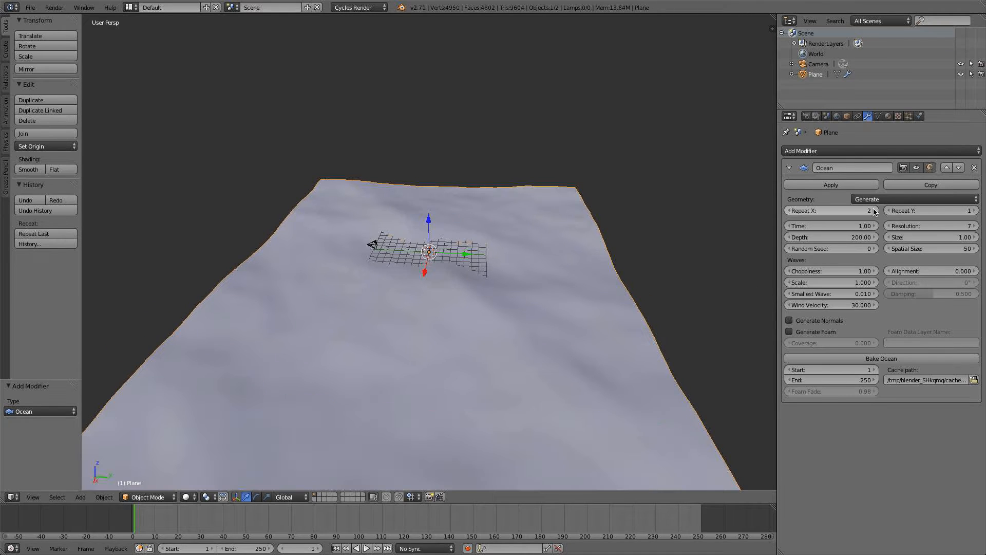
click(796, 212)
click(971, 210)
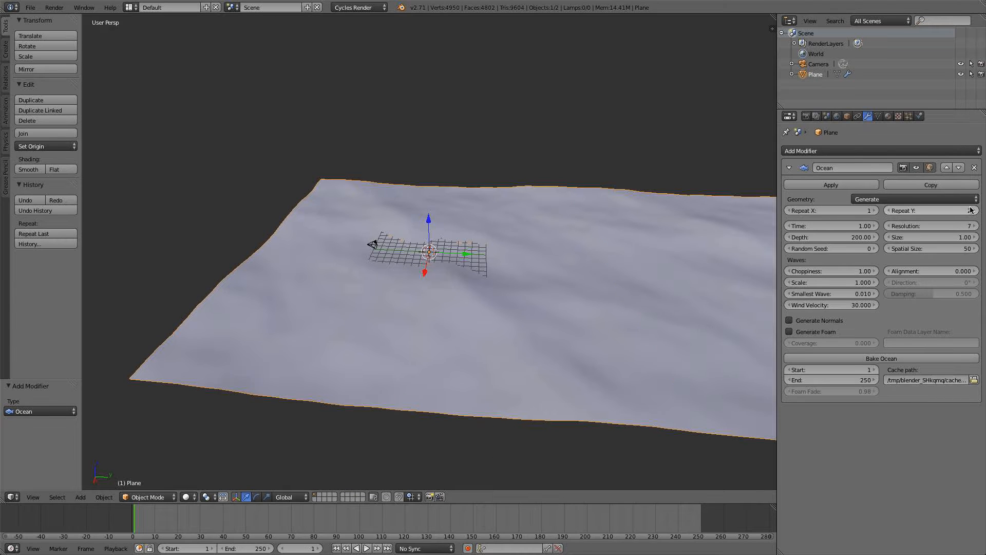
click(891, 211)
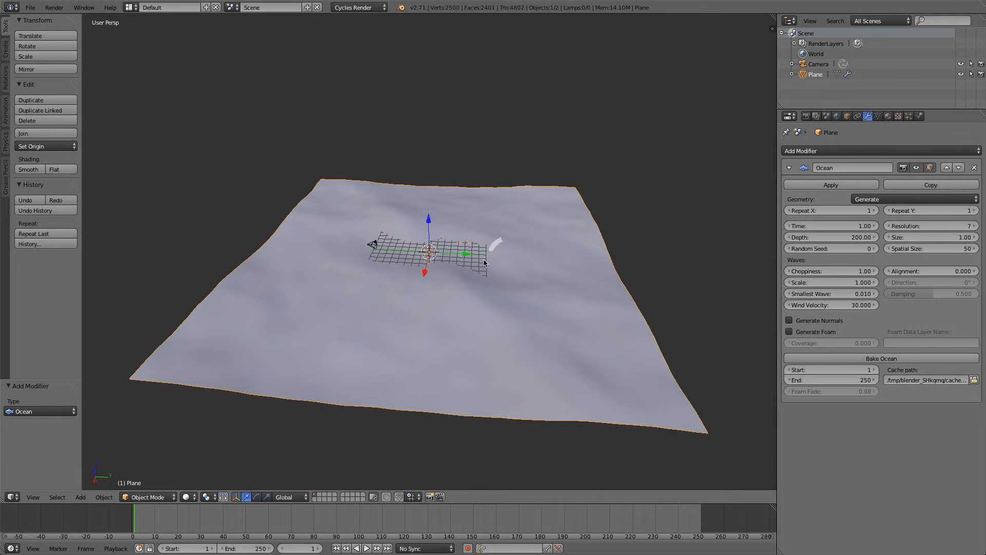
- Scrub the timeline to about frame 154 to check the ocean for motion, and return to frame 1
middle_drag(475, 244, 668, 268)
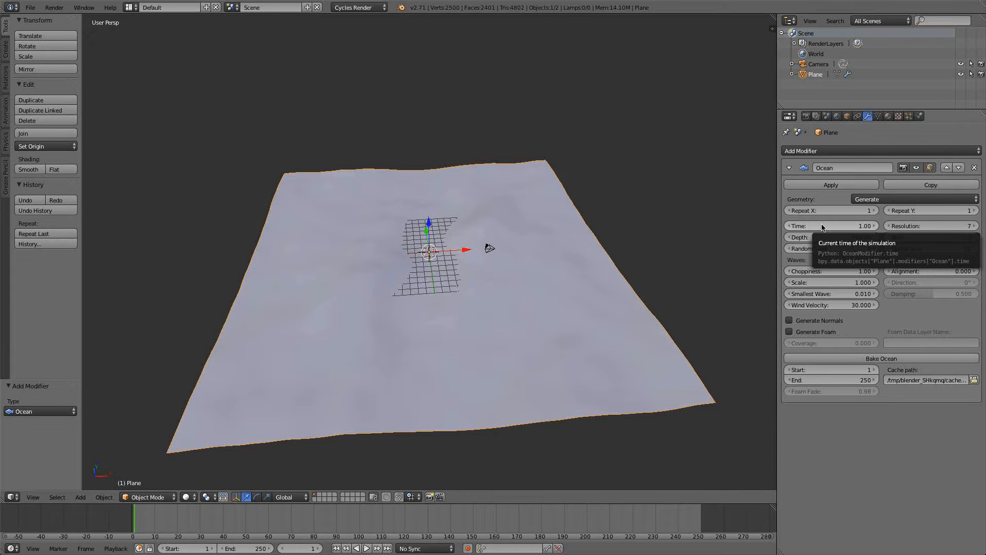
scroll(628, 255, down, 5)
middle_drag(628, 255, 679, 226)
scroll(600, 240, up, 3)
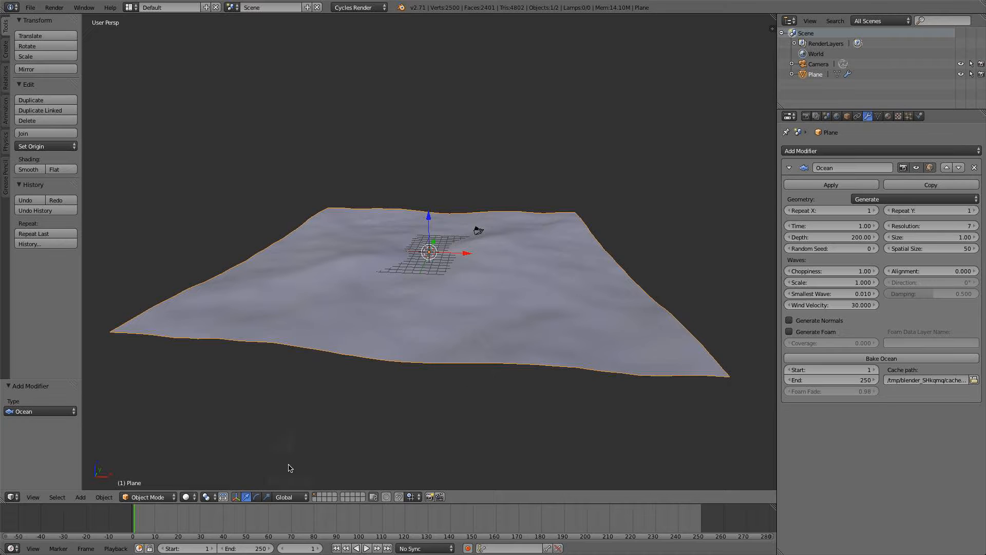
drag(192, 521, 515, 533)
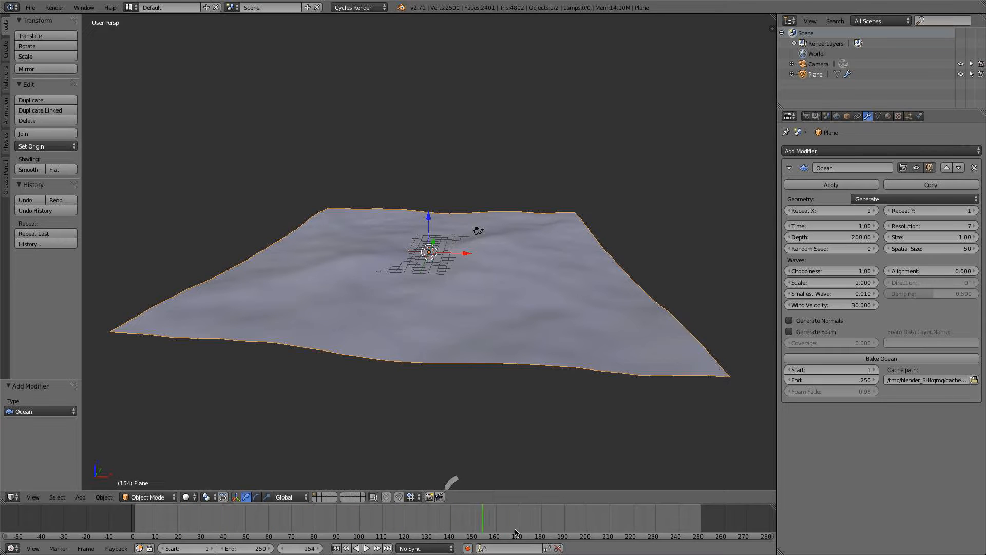
click(336, 548)
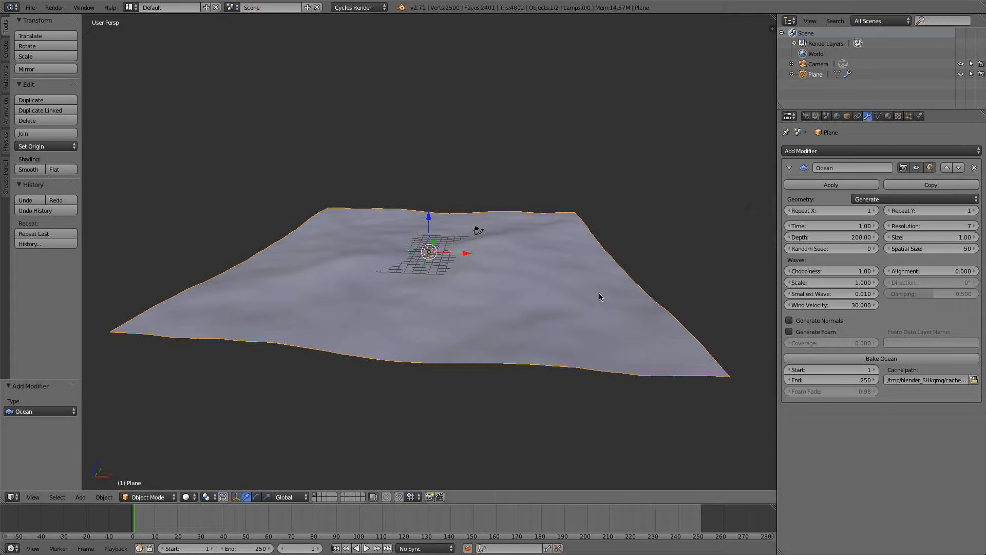
- Set the animation's end frame to 50 and check the frame rate in the render settings
middle_drag(600, 293, 597, 308)
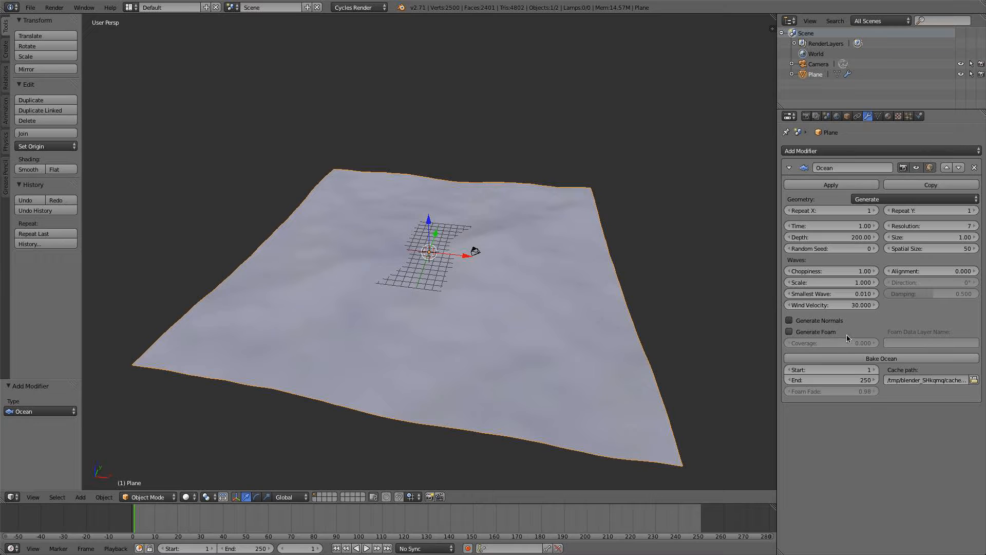
middle_drag(591, 356, 546, 323)
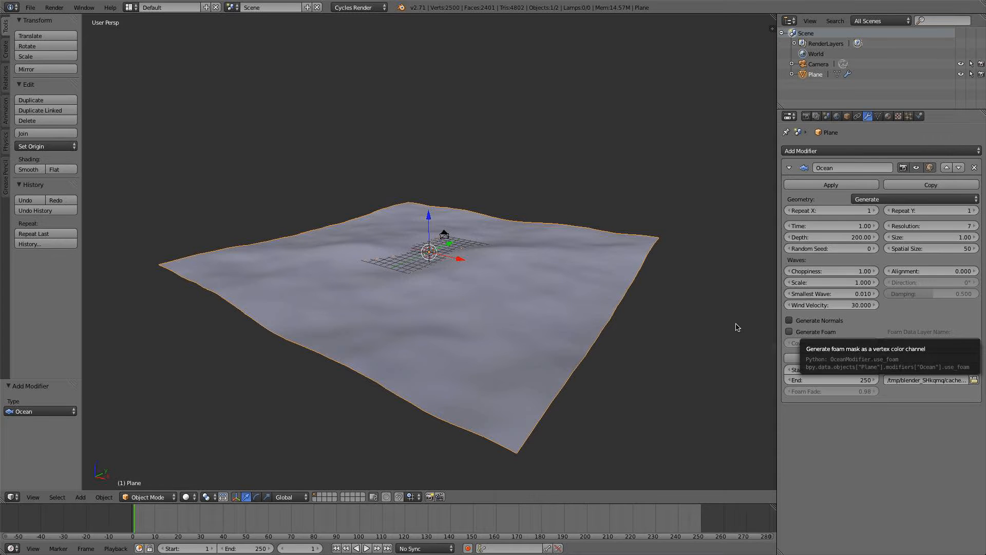
middle_drag(464, 289, 554, 264)
middle_drag(449, 208, 486, 162)
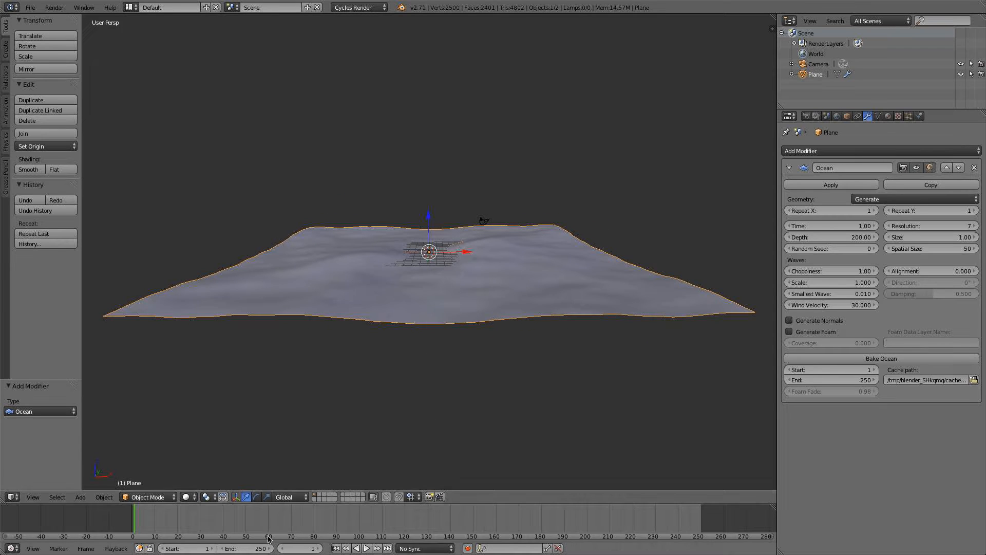
click(253, 548)
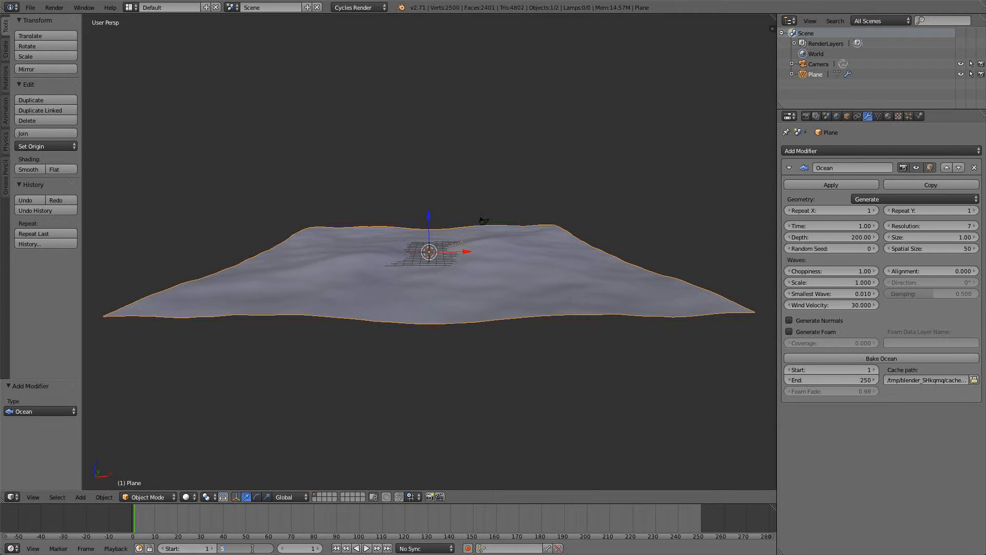
key(Return)
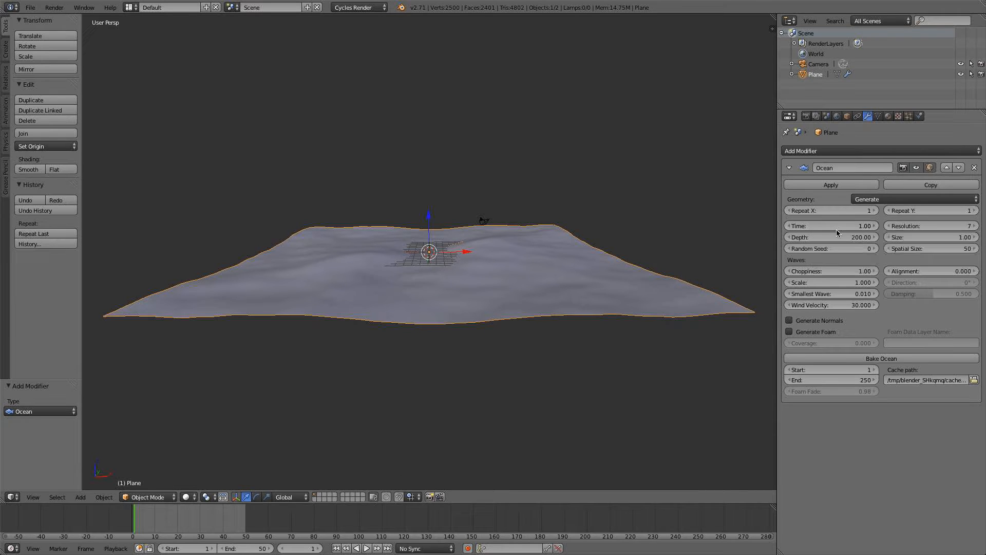
click(807, 117)
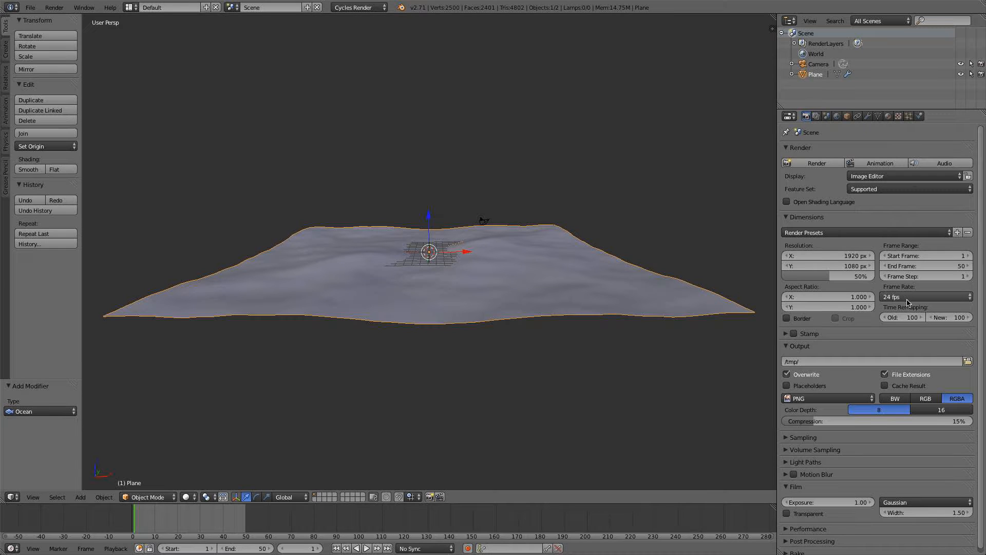
- Set the Ocean modifier's Time to 0 and insert a keyframe for it at frame 1
click(868, 117)
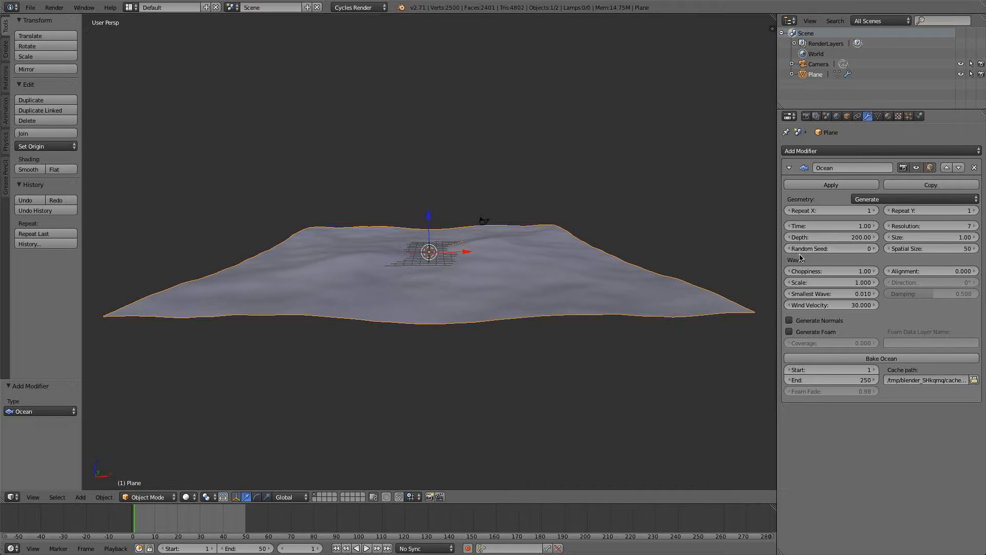
click(837, 226)
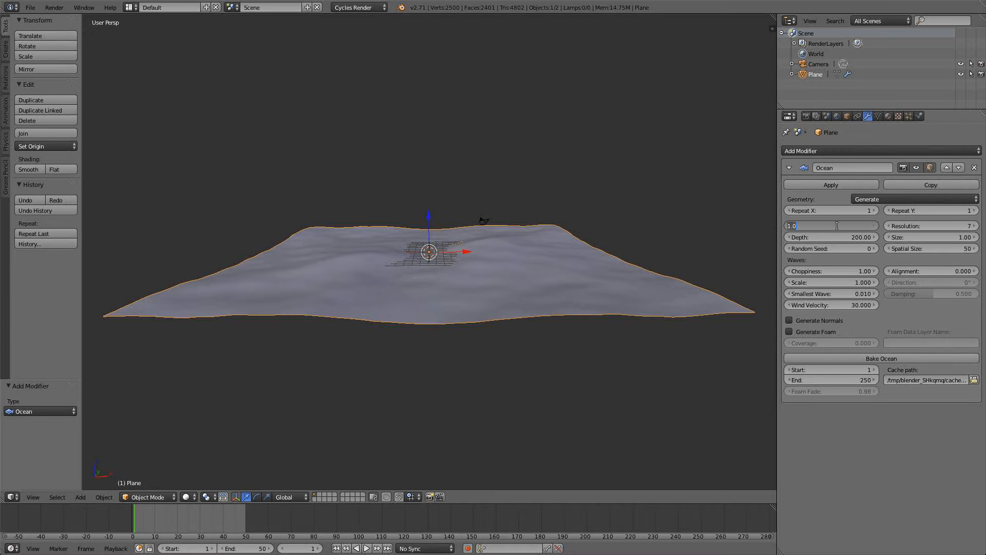
text(0)
key(Return)
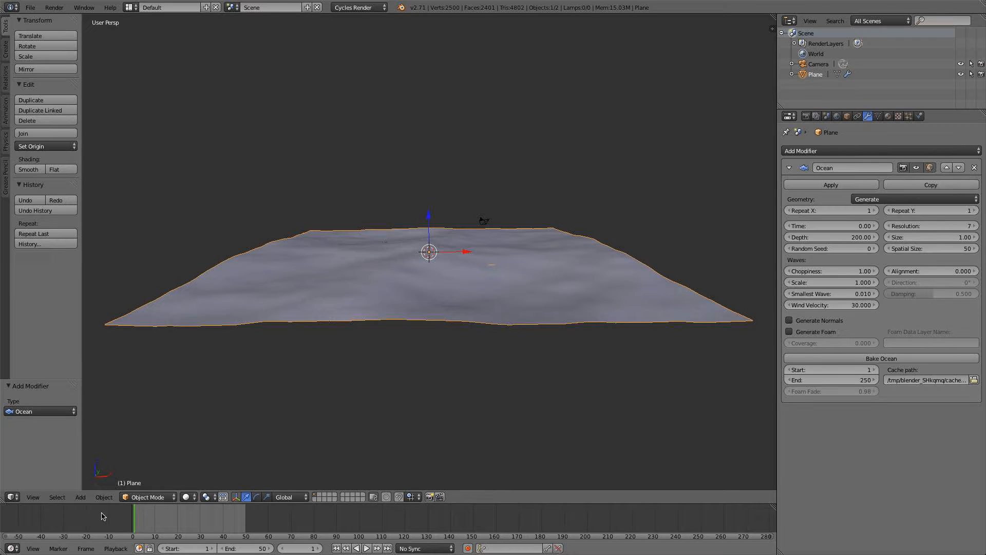
key(i)
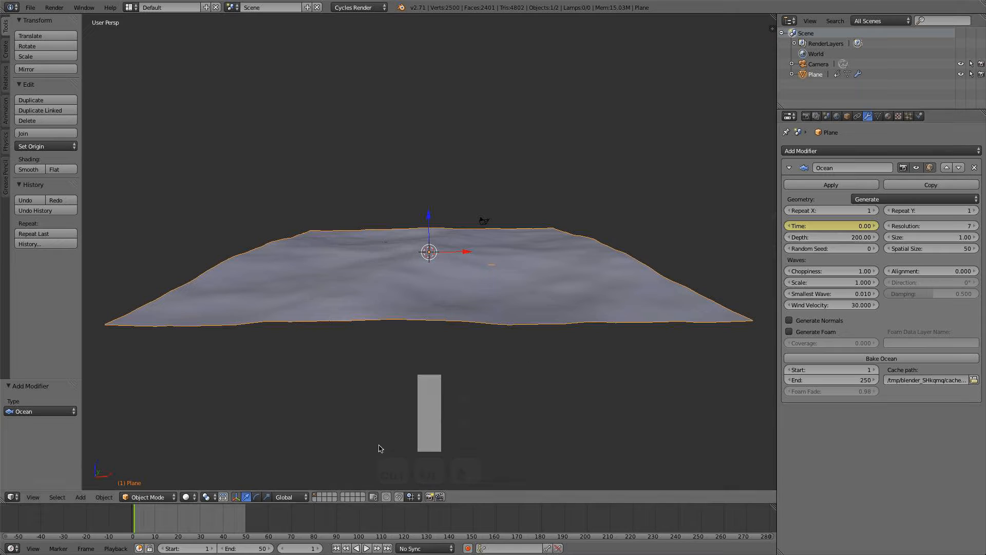
- Go to frame 50, set the Ocean modifier's Time to 1, and insert a keyframe for it
click(387, 548)
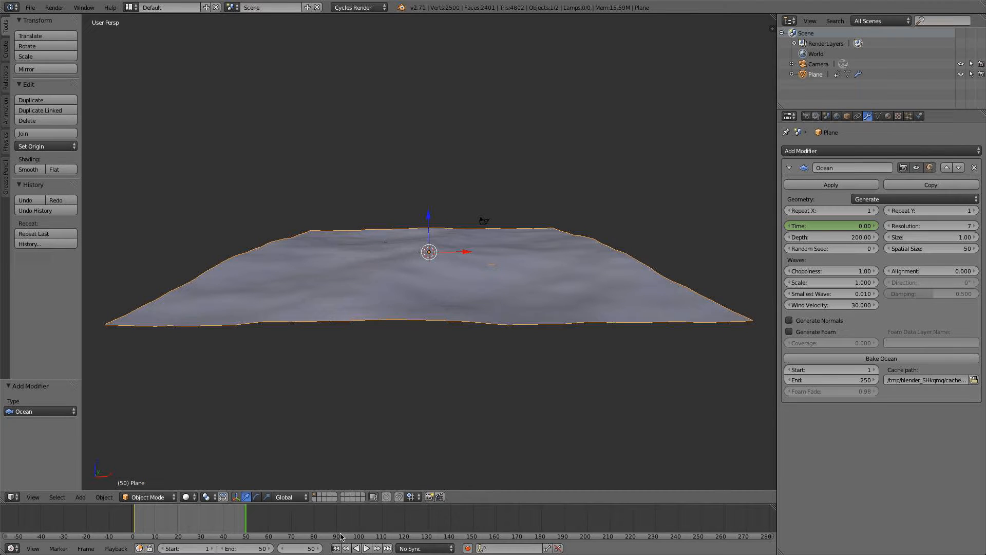
click(849, 224)
key(Return)
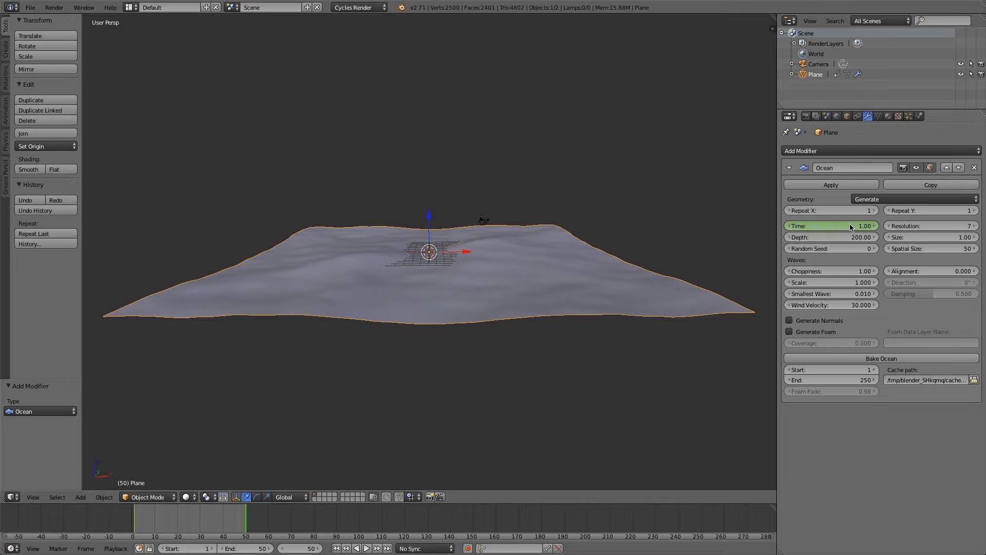
key(i)
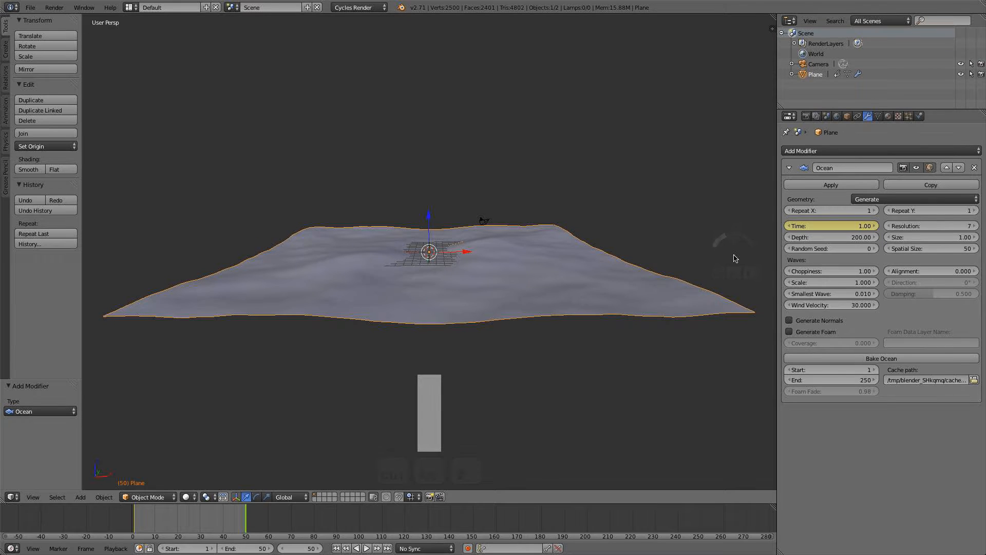
- Play the animation from frame 1 to check the wave motion, and stop it
key(shift+Left)
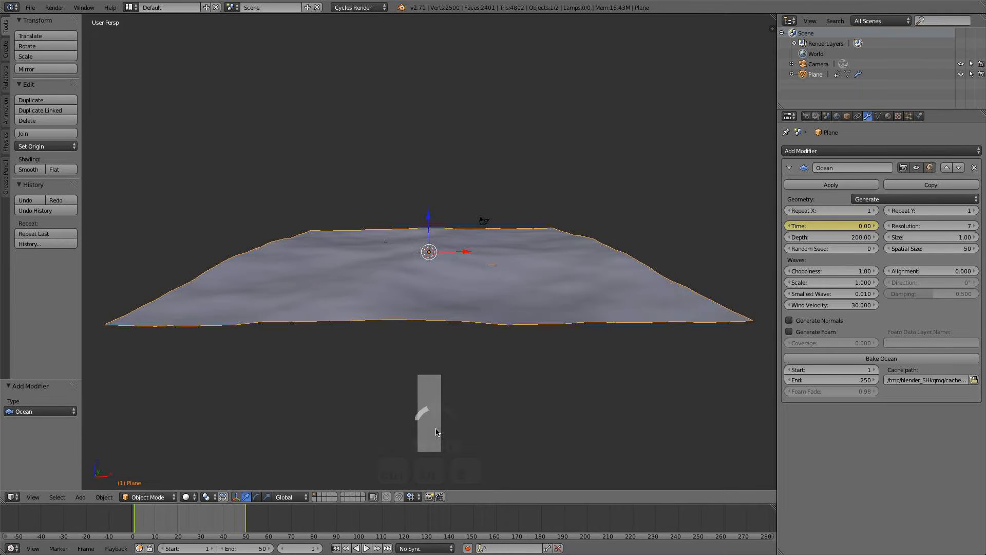
click(370, 548)
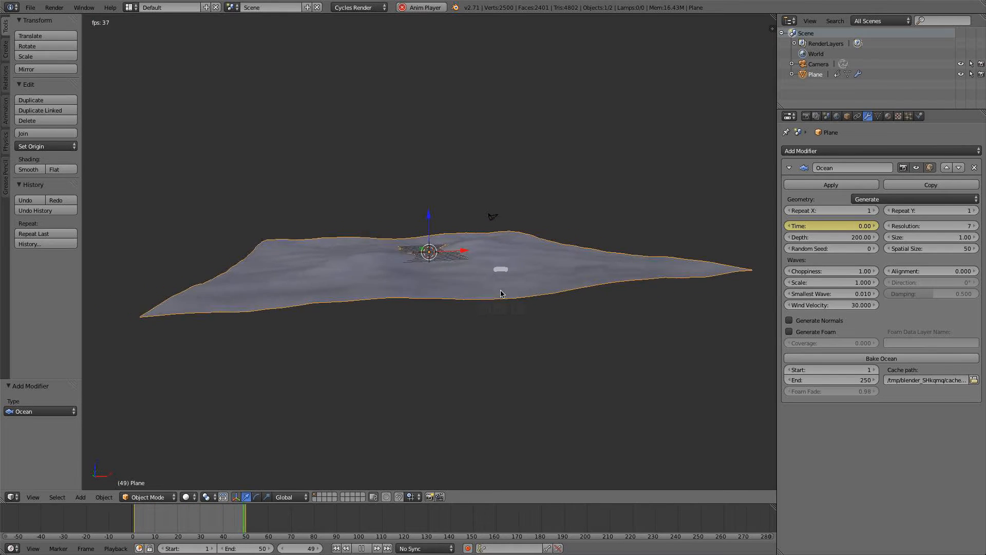
click(361, 548)
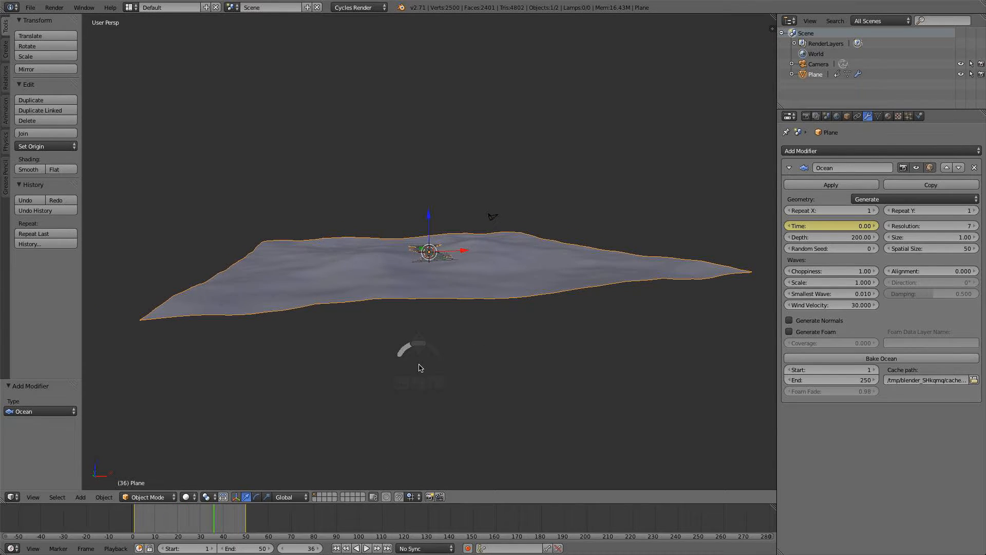
- Split the 3D viewport vertically and turn the new area into a Graph Editor showing the Time curve
scroll(424, 343, up, 6)
middle_drag(409, 347, 449, 328)
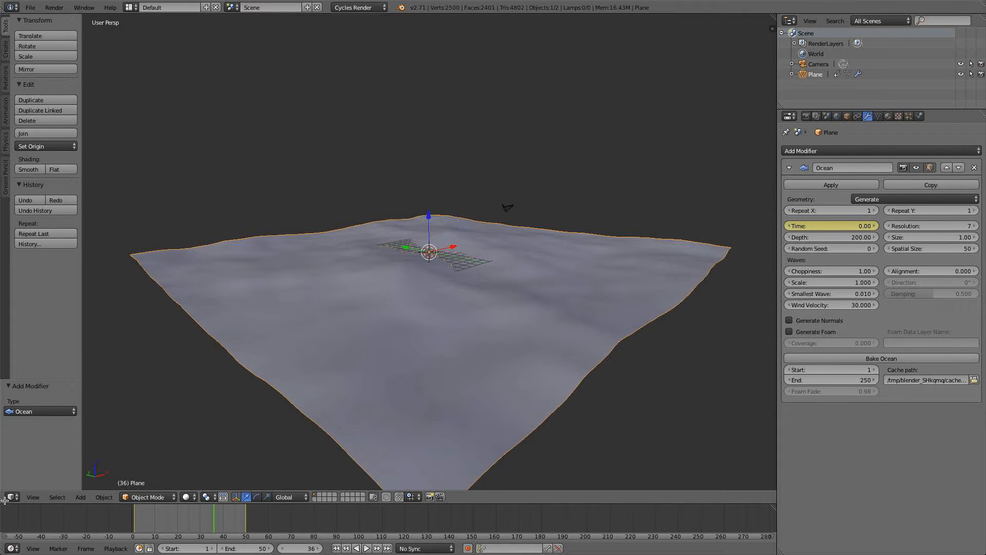
drag(4, 499, 316, 456)
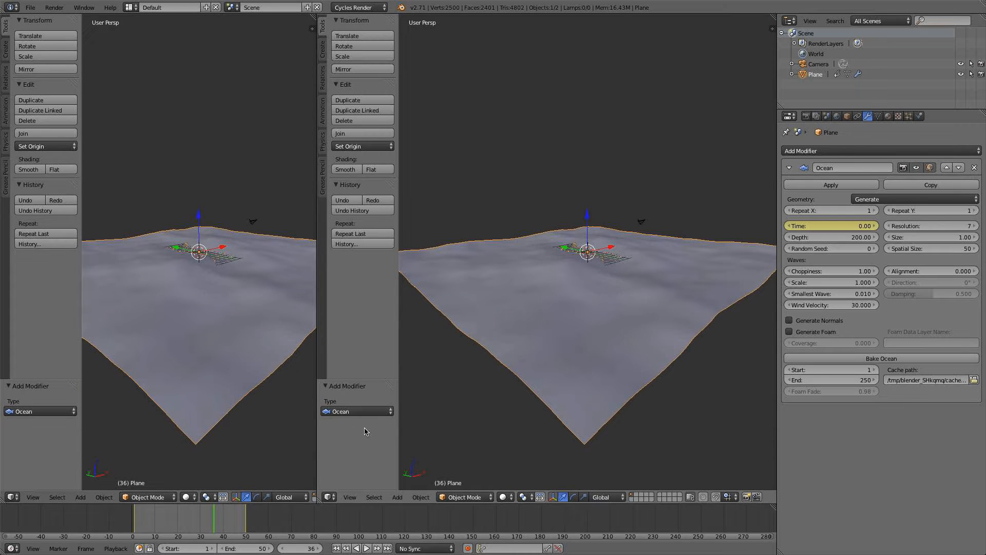
click(11, 496)
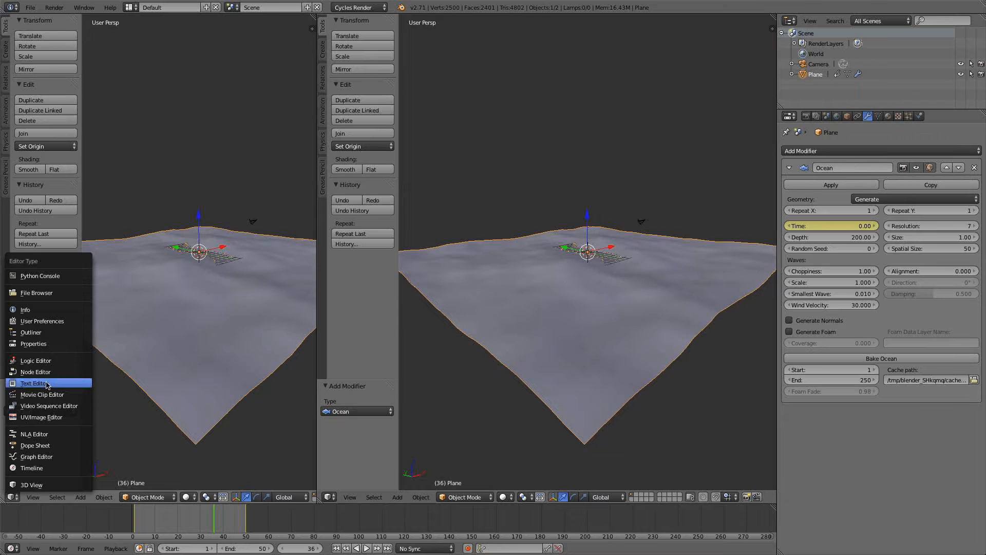
click(51, 456)
scroll(199, 291, down, 1)
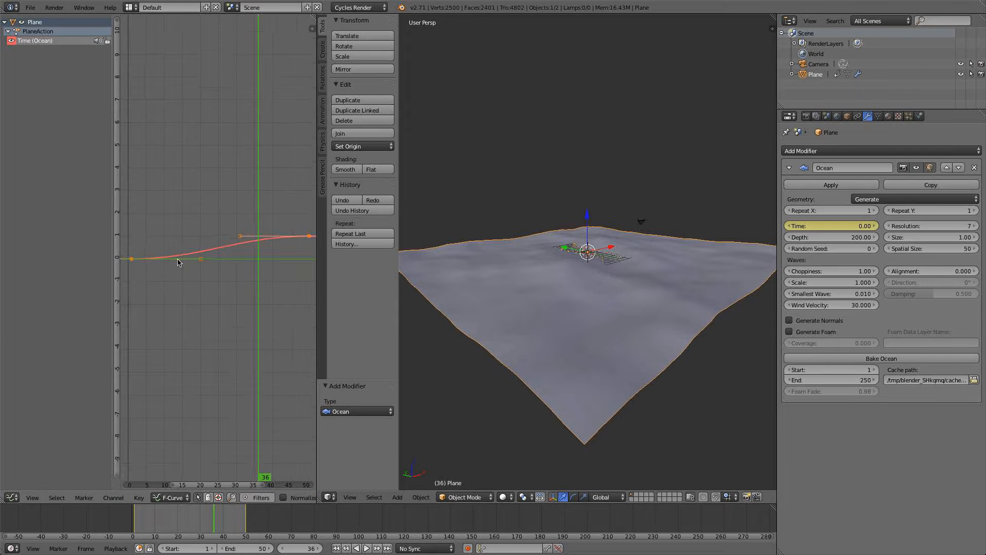
- Set the handle type of the Time curve's keyframes to Vector, and merge the Graph Editor area back into the 3D viewport
key(a)
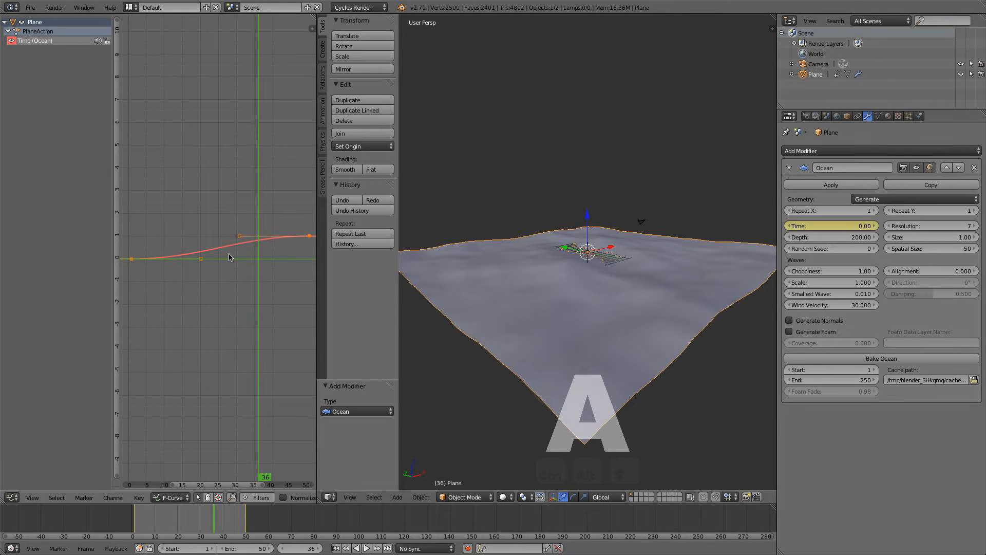
key(v)
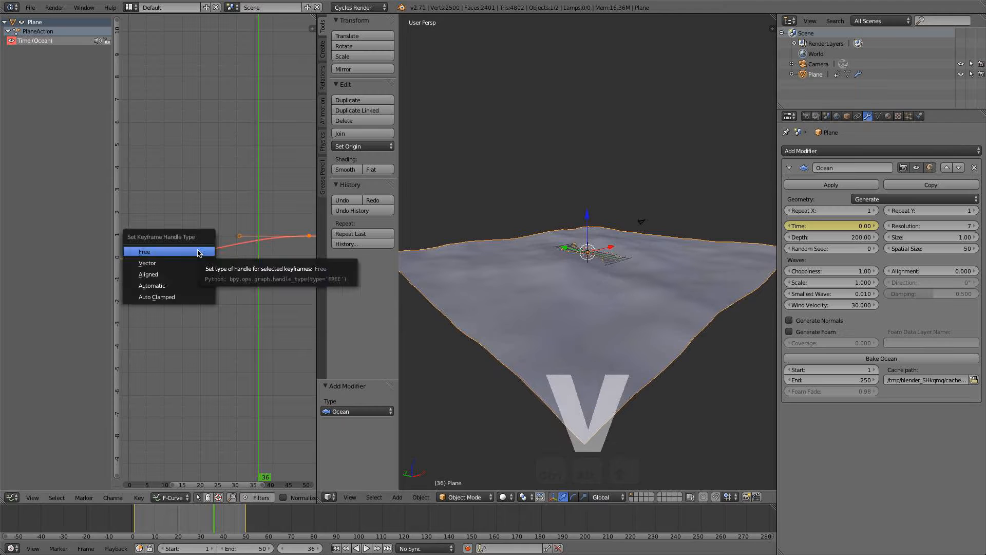
click(196, 262)
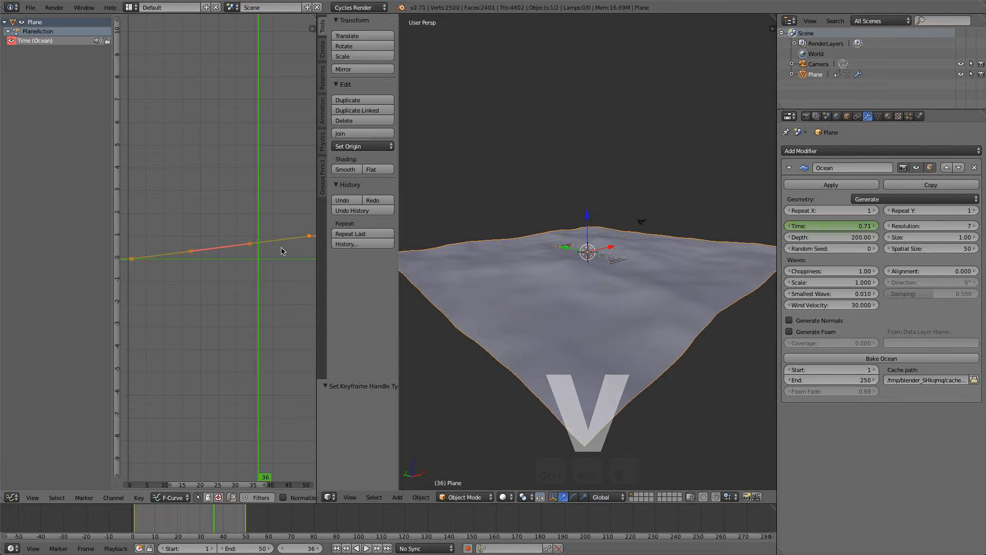
drag(318, 502, 216, 462)
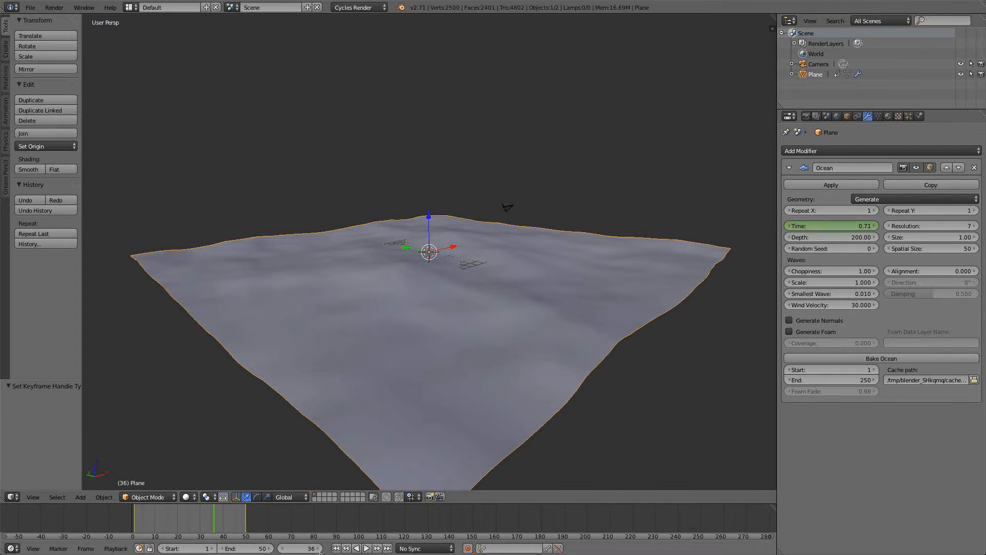
- Play the animation from frame 1 to check the ocean's motion with linear timing, and stop it
click(336, 548)
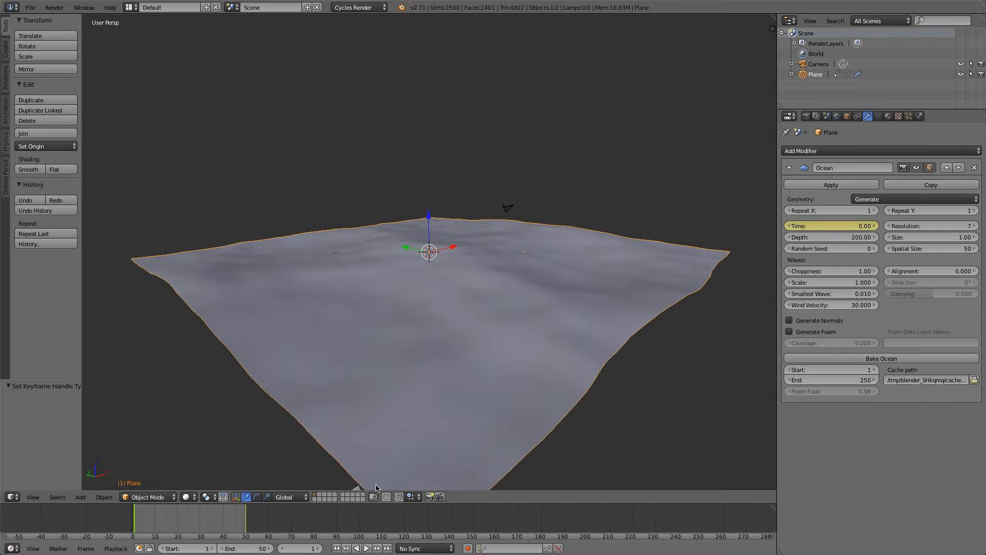
click(366, 548)
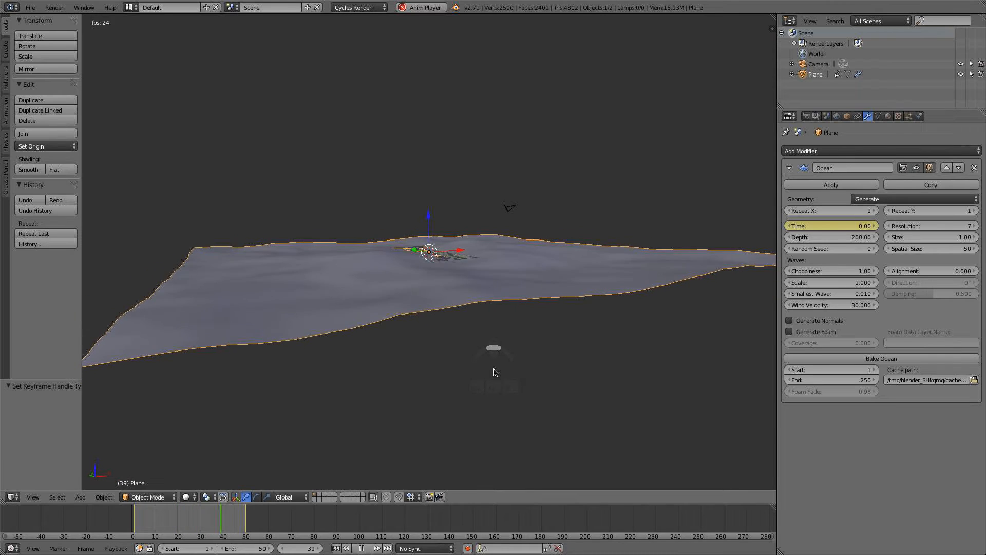
key(alt+a)
middle_drag(483, 383, 476, 276)
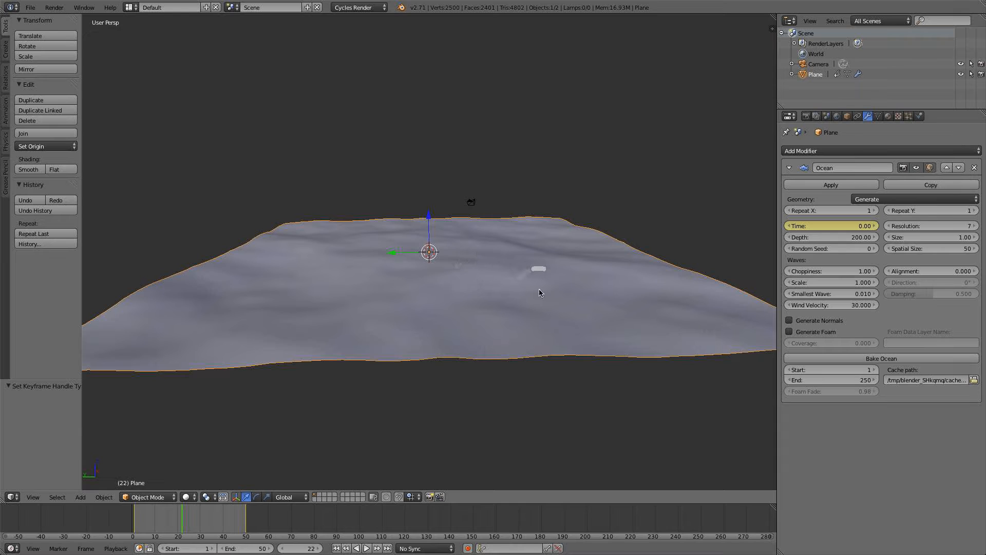
key(alt+i)
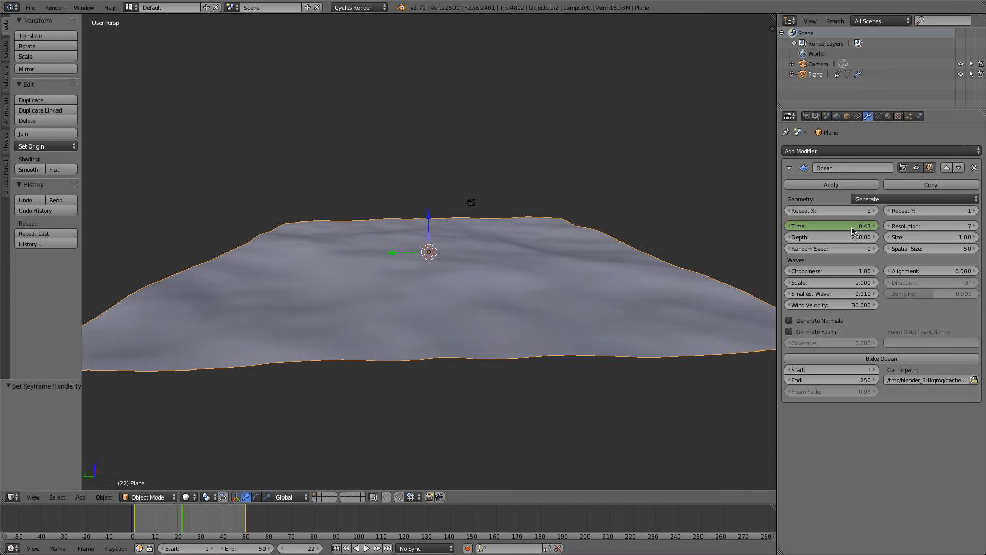
- Set the Ocean modifier's Resolution to 16
middle_drag(519, 231, 420, 255)
scroll(482, 243, down, 2)
middle_drag(482, 243, 663, 233)
middle_drag(473, 308, 722, 260)
click(939, 224)
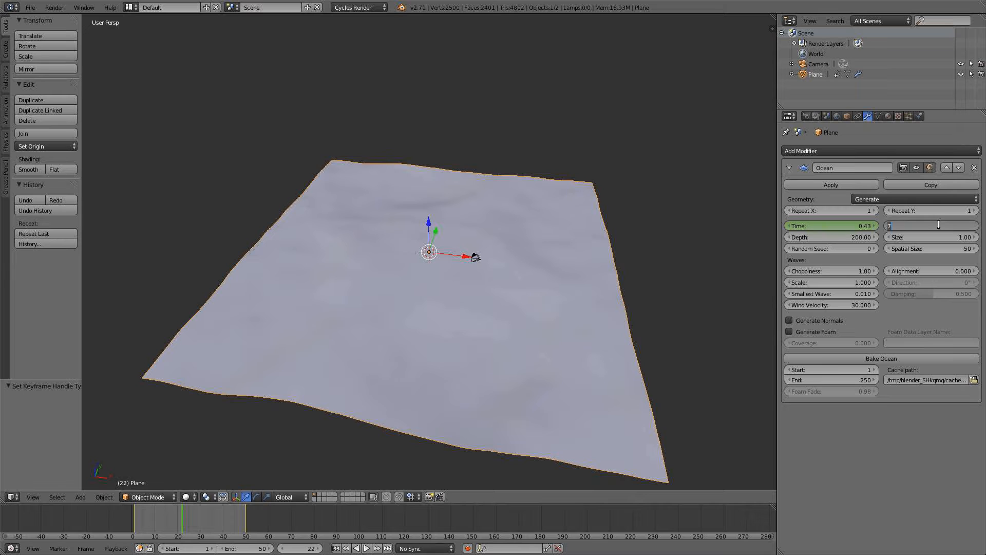
text(16)
key(Return)
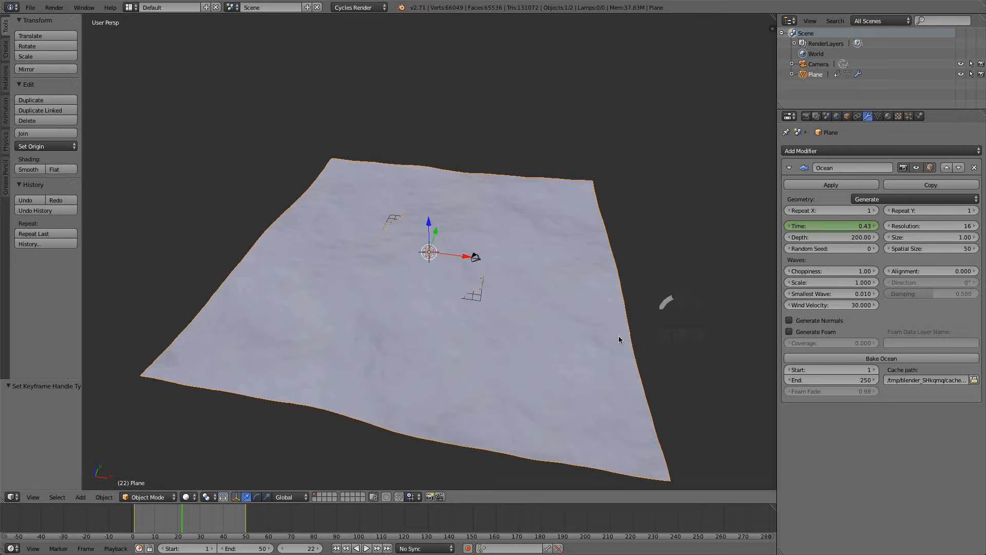
- Inspect the ocean surface from several angles and set the Ocean modifier's Depth to 1
middle_drag(618, 335, 431, 280)
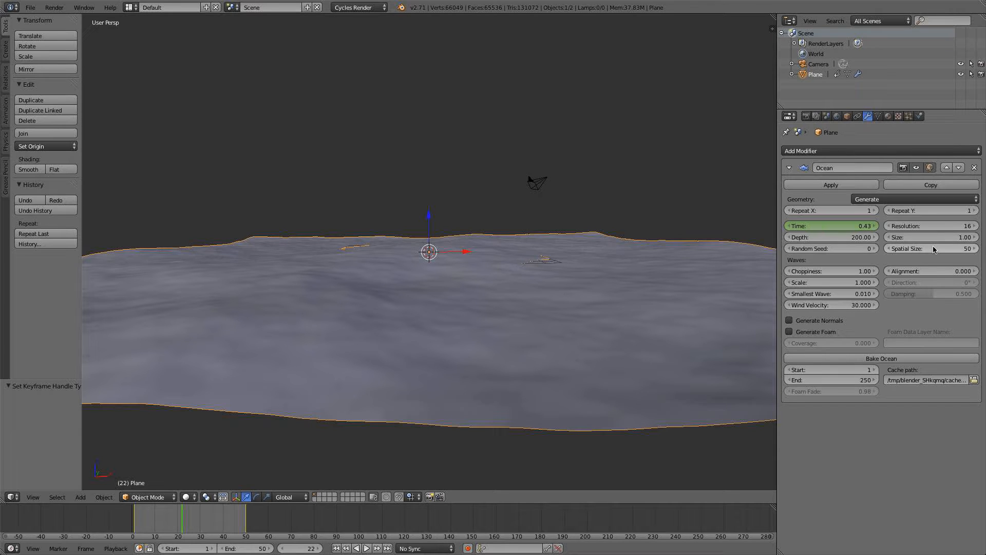
scroll(589, 272, down, 1)
middle_drag(588, 272, 590, 291)
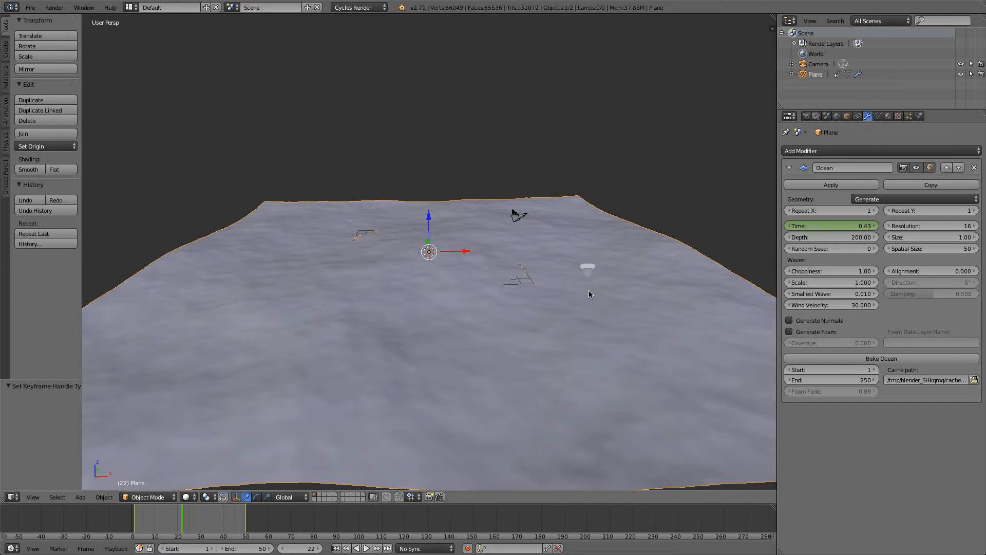
middle_drag(635, 357, 578, 336)
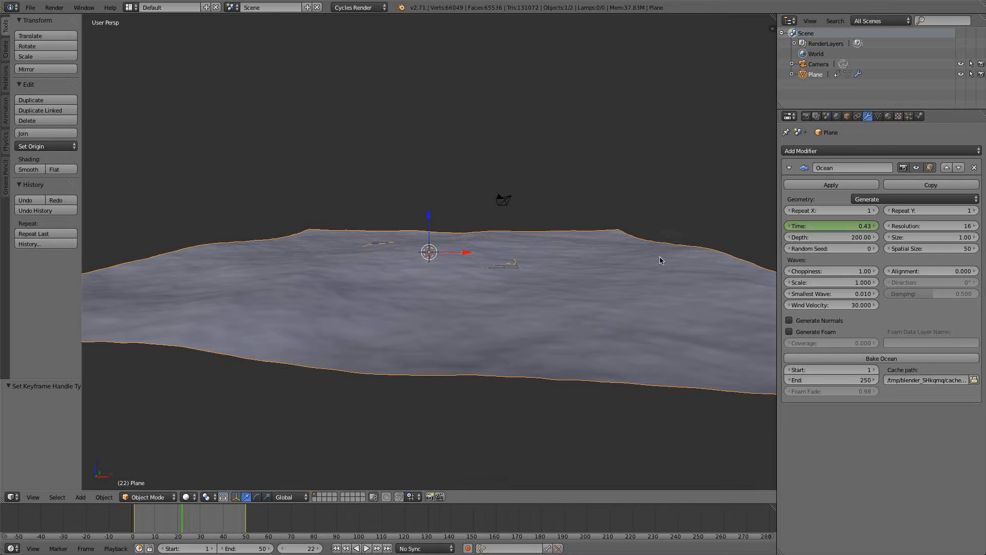
middle_drag(658, 259, 557, 277)
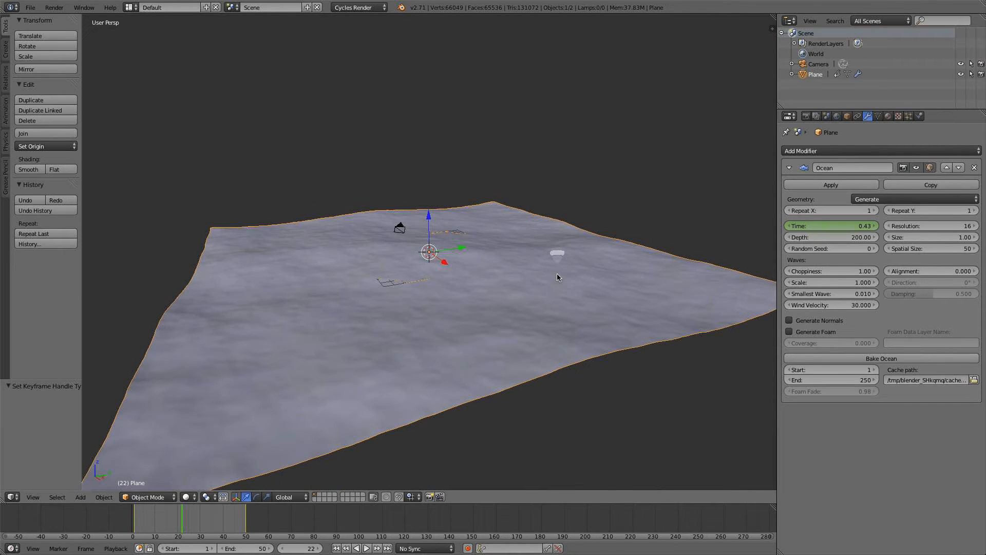
click(823, 236)
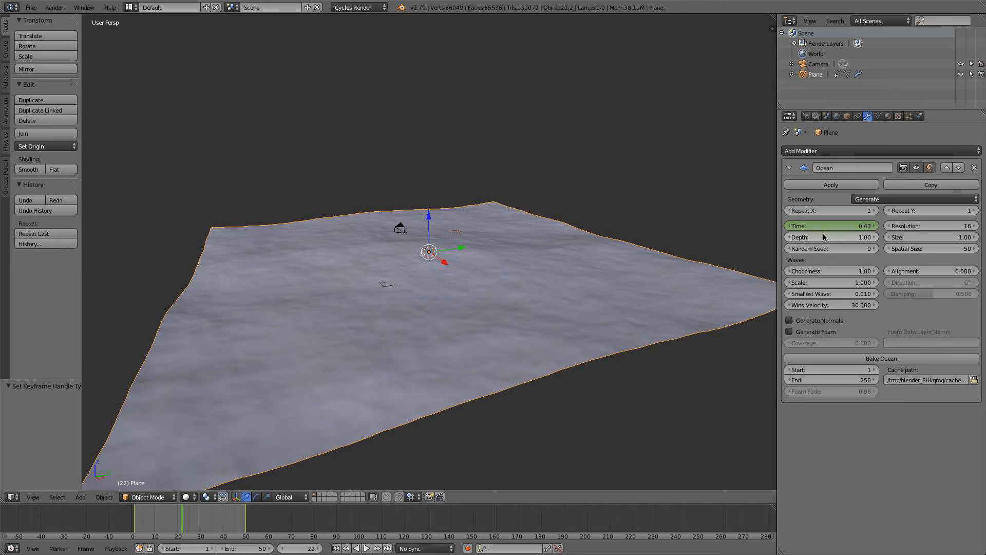
key(Return)
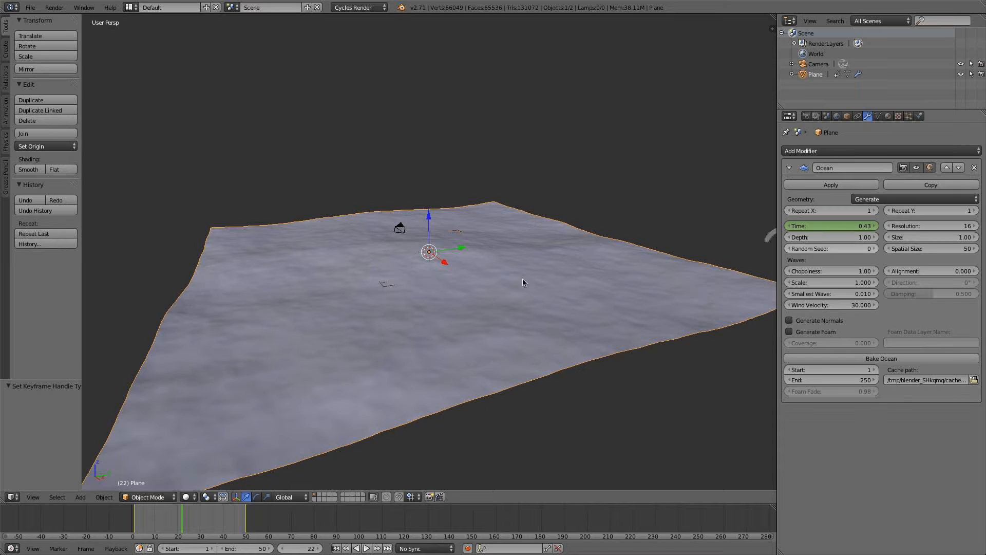
- Play the animation to check the motion of the detailed, shallower ocean from a low angle, and stop it
click(367, 548)
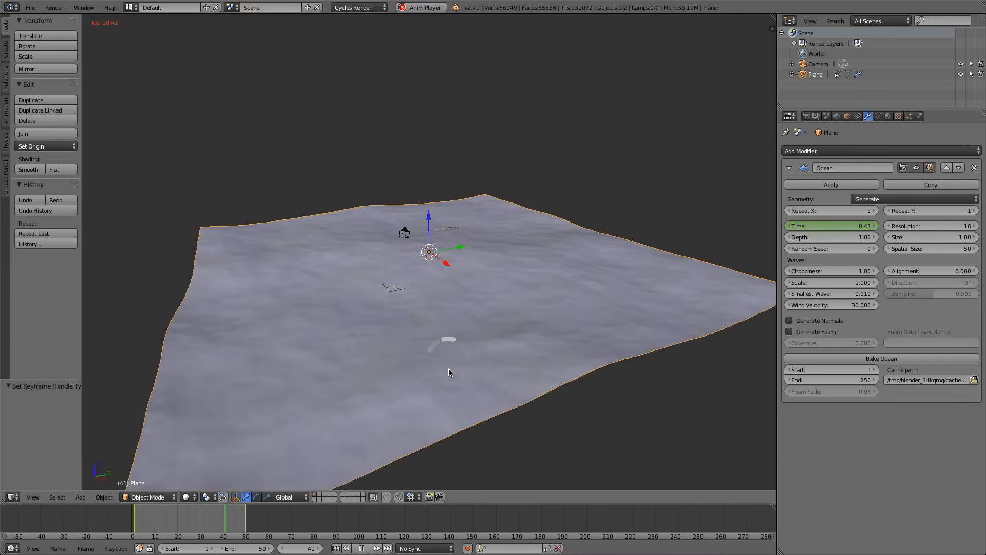
middle_drag(448, 373, 445, 345)
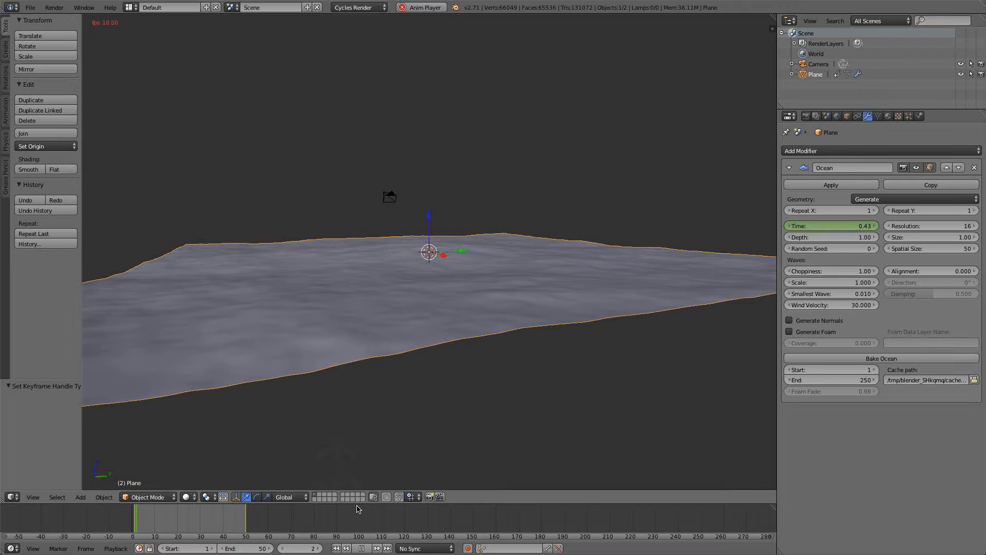
key(Escape)
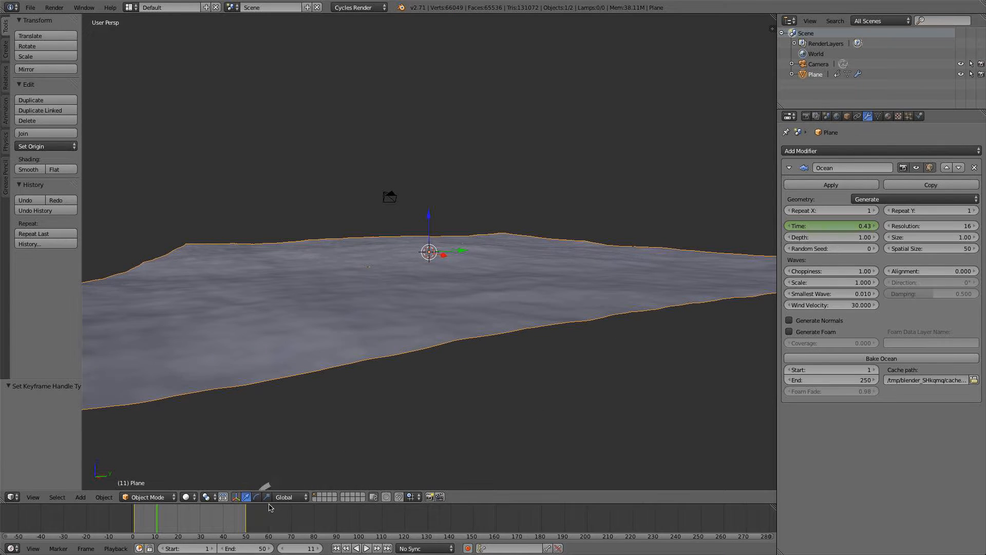
- Go to frame 50, set the Ocean modifier's Time to 2, and replace its keyframe there
click(240, 520)
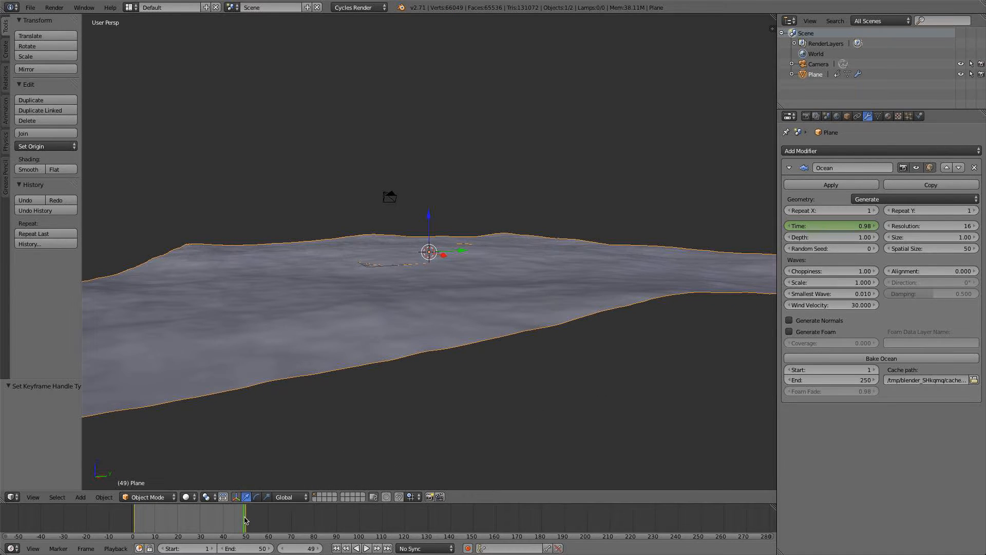
click(245, 520)
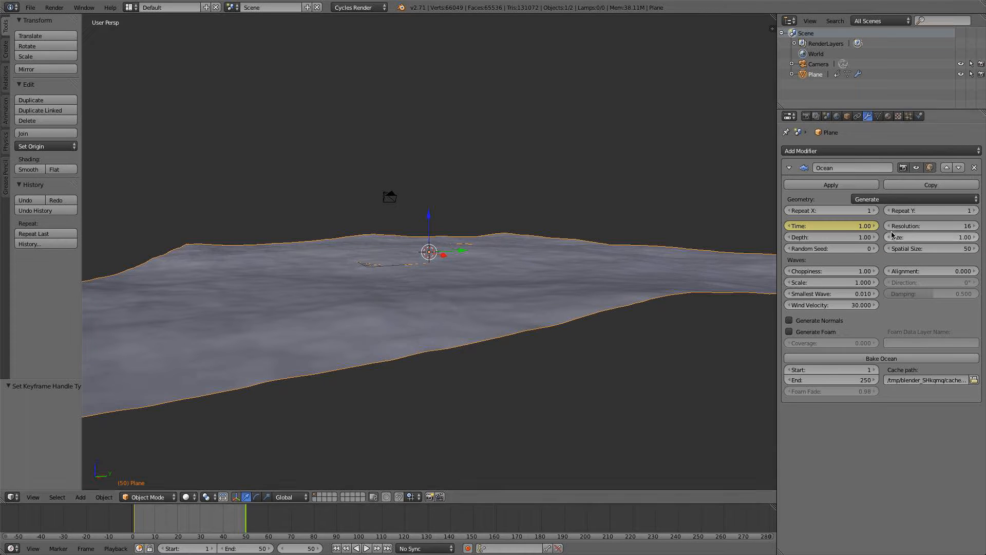
click(825, 228)
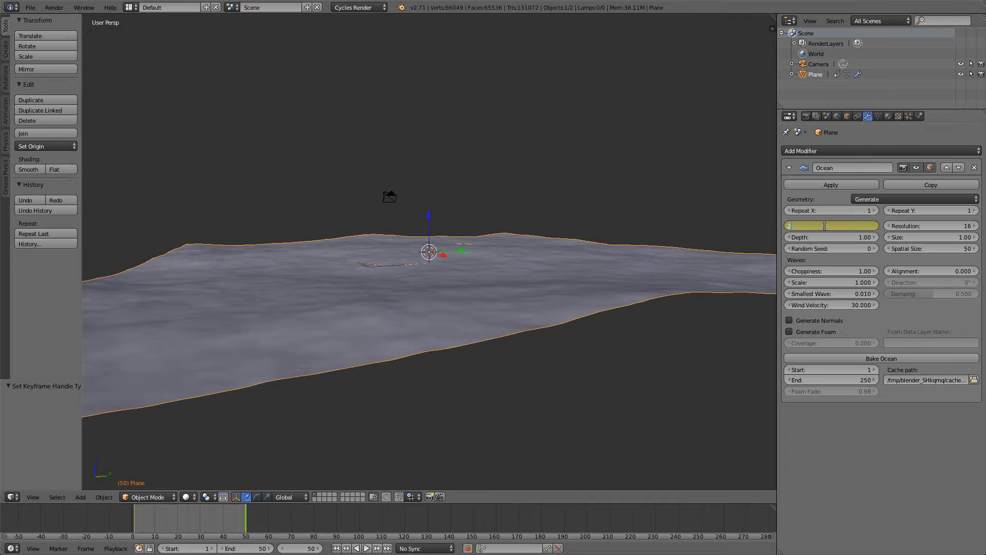
text(2)
key(Return)
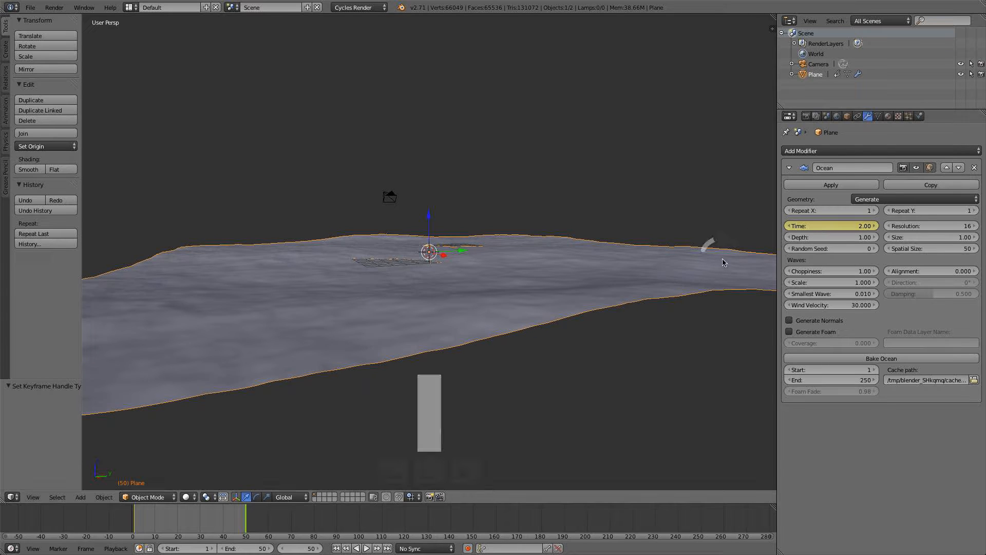
- Check the Time curve in a Graph Editor split off beside the 3D view, and close that extra area
middle_drag(453, 276, 458, 282)
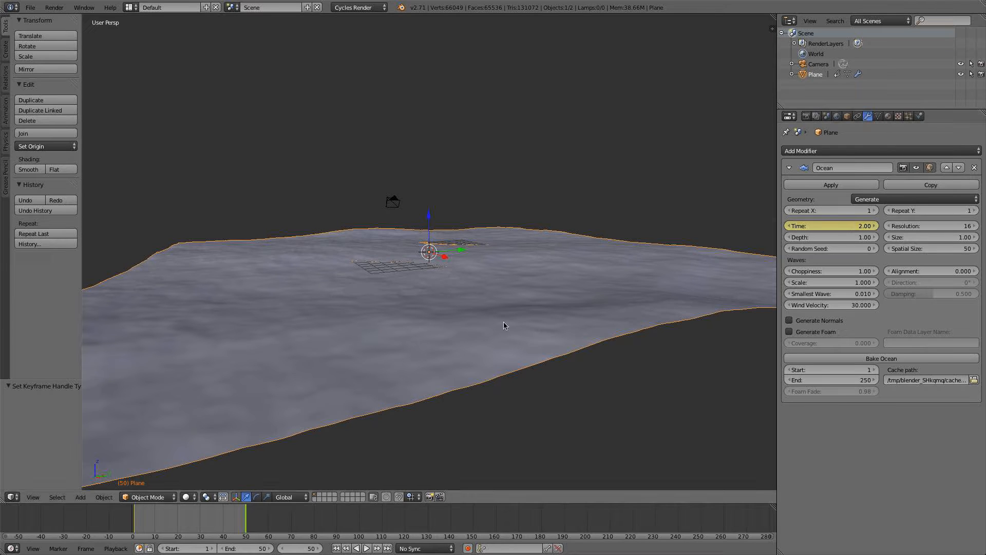
drag(3, 501, 263, 469)
click(13, 497)
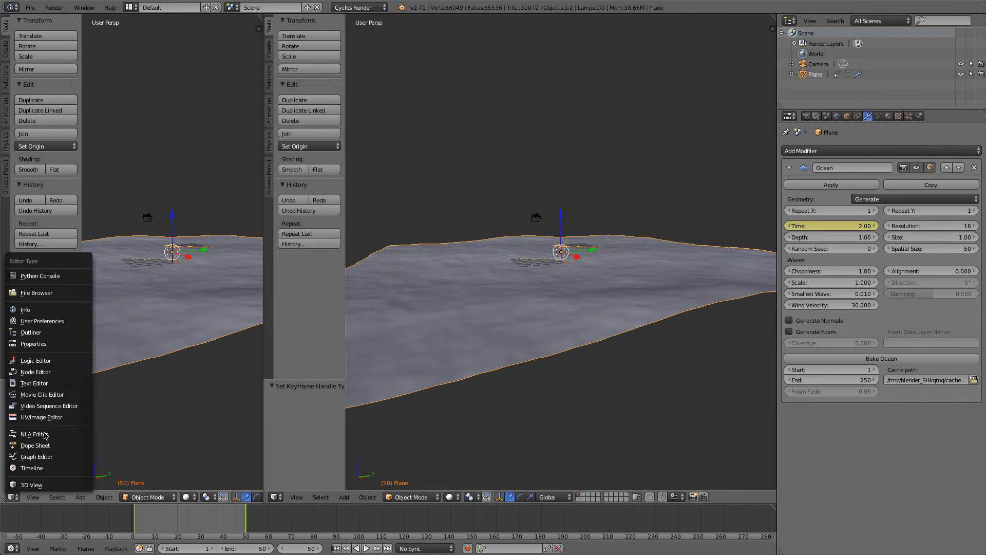
click(43, 456)
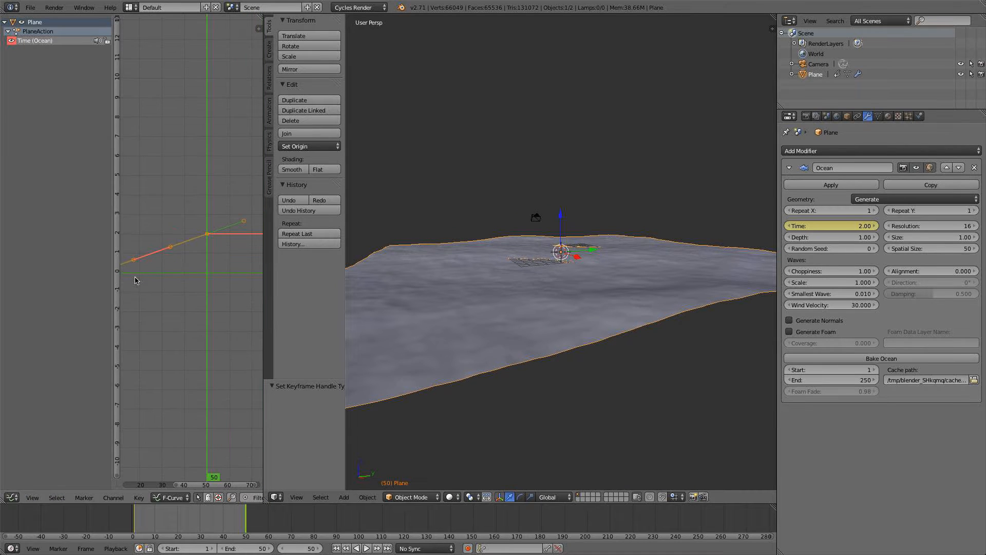
drag(267, 500, 163, 465)
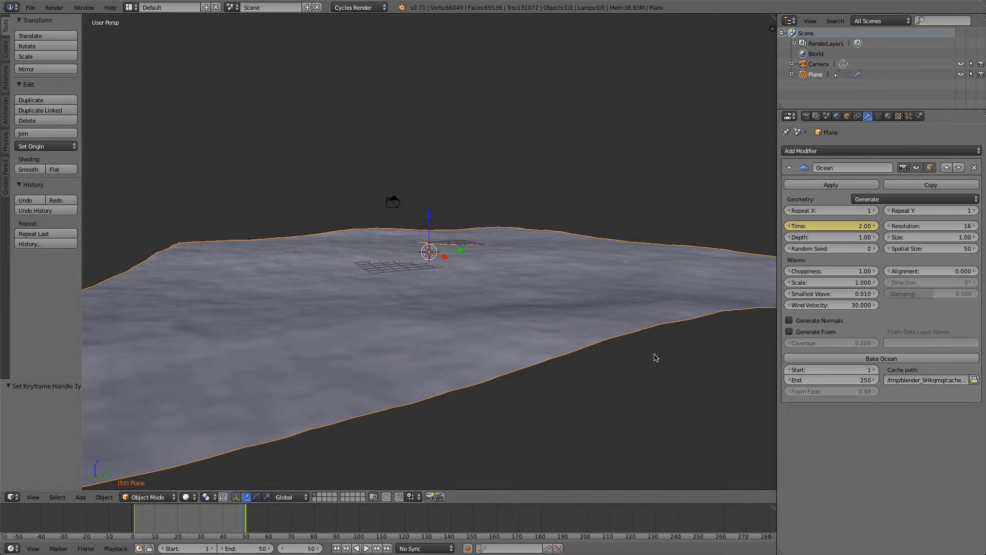
- Play the animation from the first frame to check the ocean's motion from different angles up close, and stop it
click(337, 548)
click(367, 548)
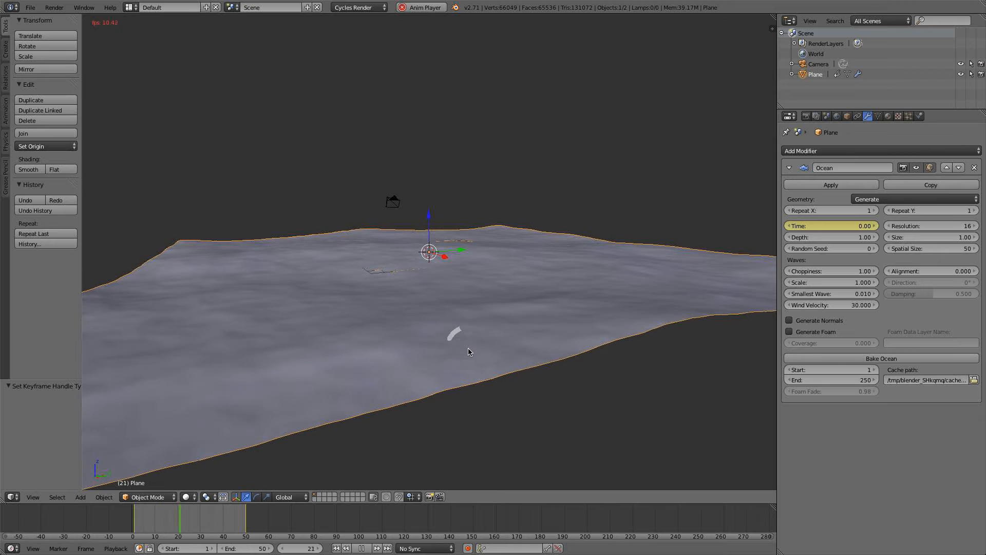
middle_drag(469, 352, 519, 355)
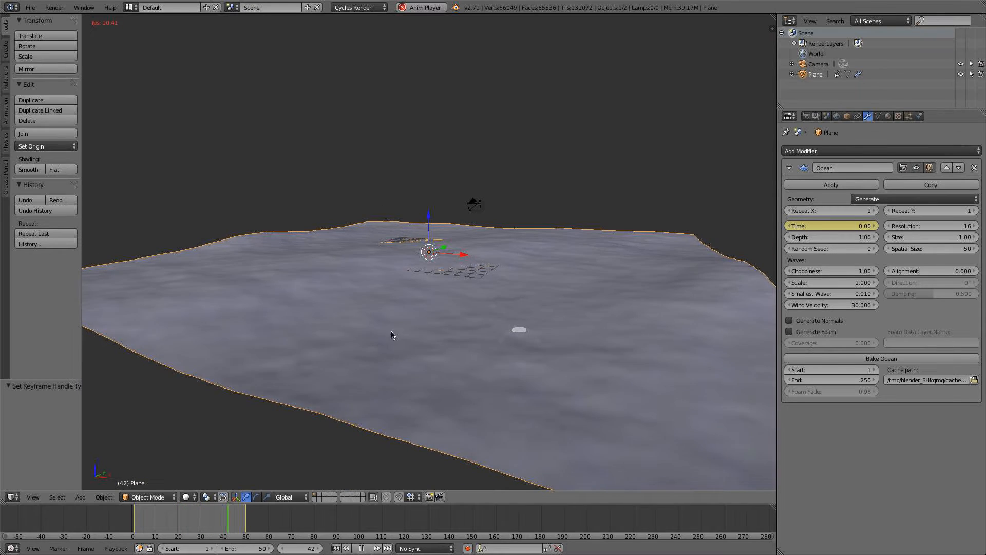
mouse_move(606, 306)
middle_down()
mouse_move(640, 308)
mouse_move(594, 332)
mouse_move(619, 311)
middle_up()
scroll(594, 328, up, 3)
middle_drag(578, 347, 591, 341)
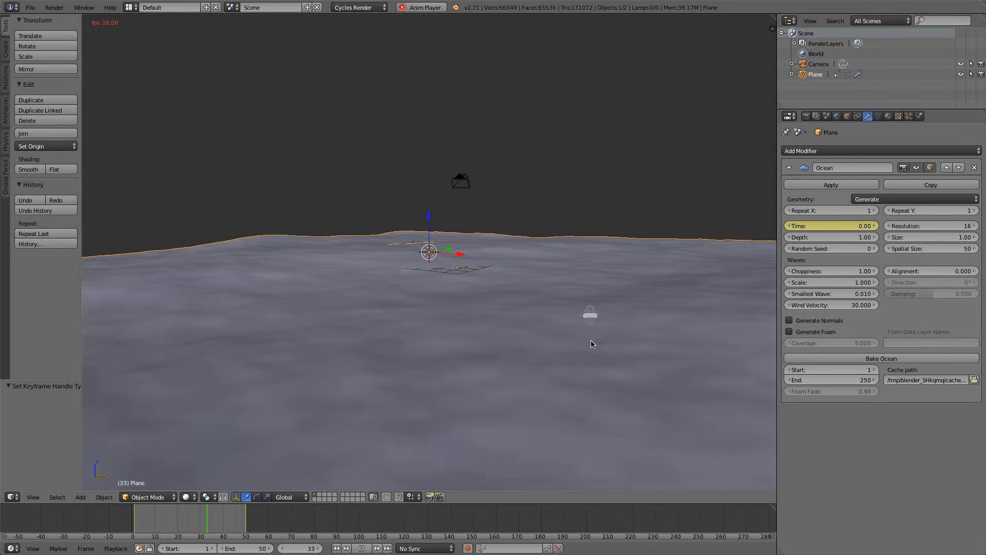
key(alt+a)
- Set the Ocean modifier's wave Scale to 0.6
middle_drag(491, 414, 483, 357)
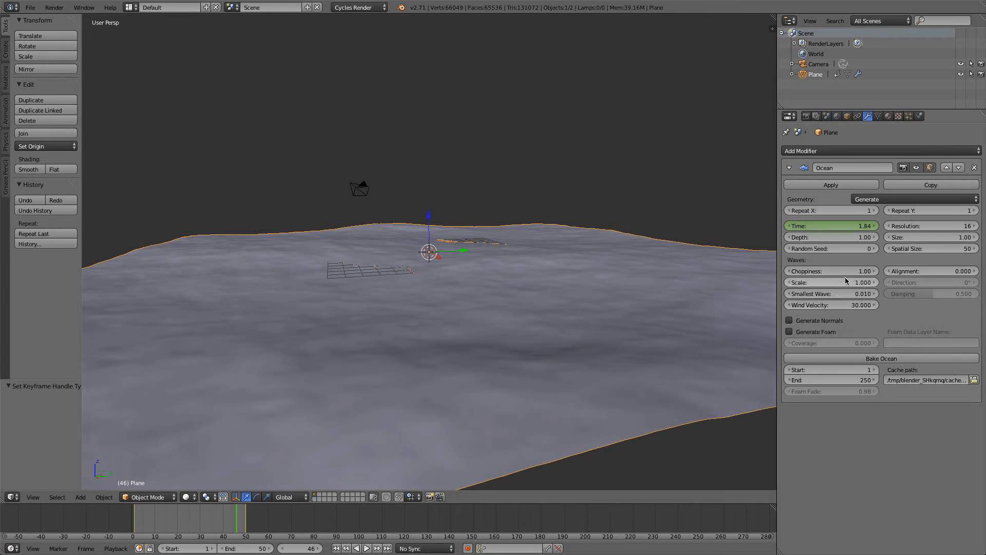
click(832, 282)
text(.6)
key(Return)
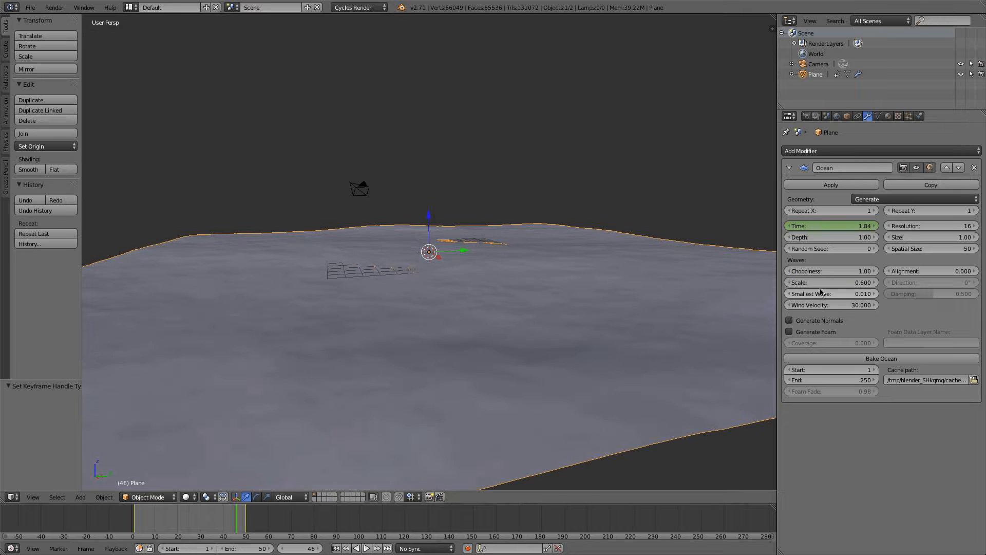
- Look at the ocean straight from the front at water level and align the camera to this view
middle_drag(539, 268, 492, 262)
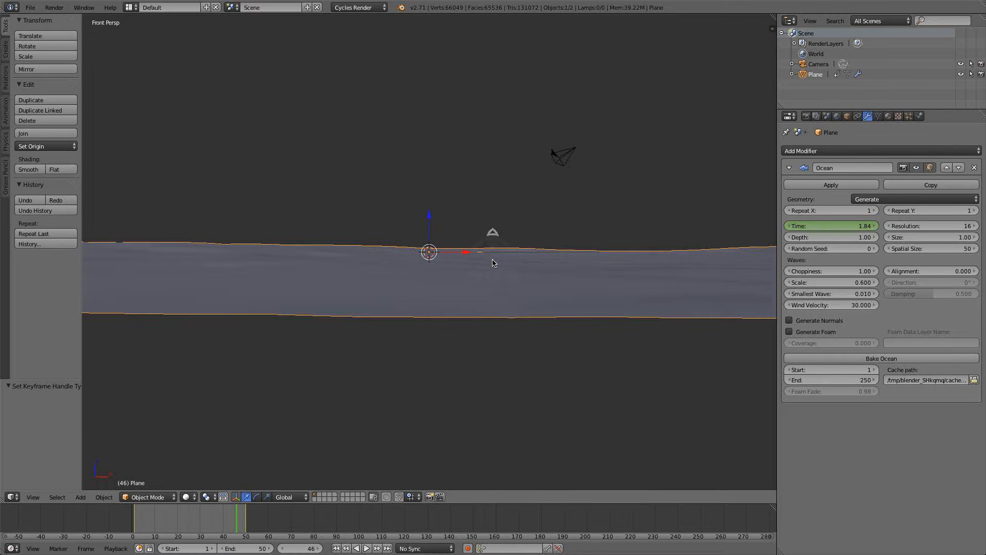
scroll(492, 263, up, 1)
scroll(492, 262, down, 4)
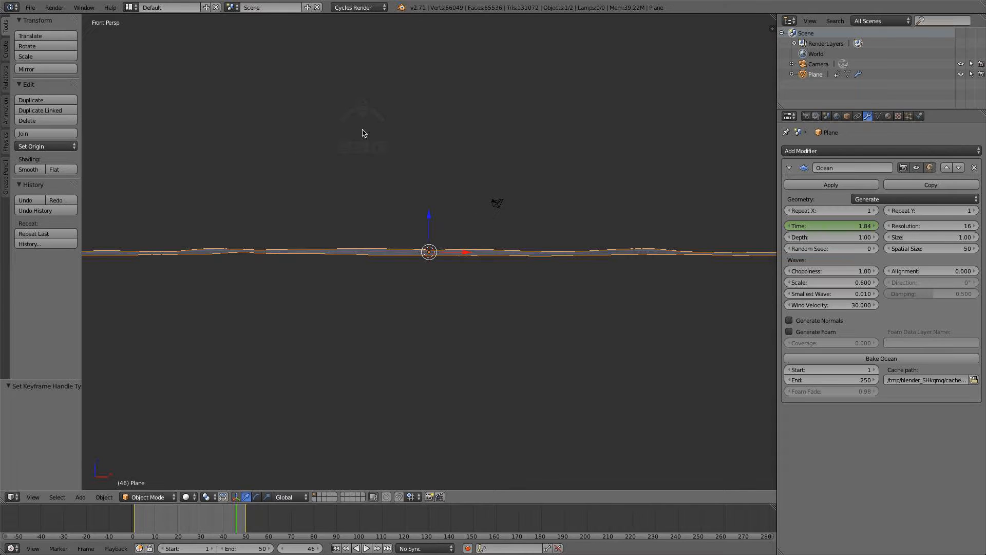
key(ctrl+alt+KP_0)
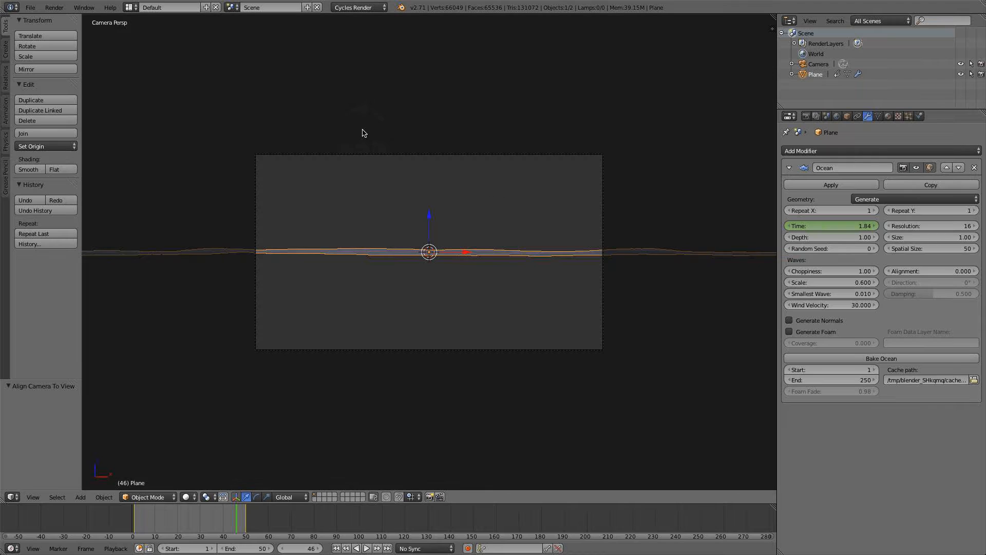
- Raise the camera about 3.07 units along global Z and move it about 9.8 units forward along its local Z
right_click(468, 349)
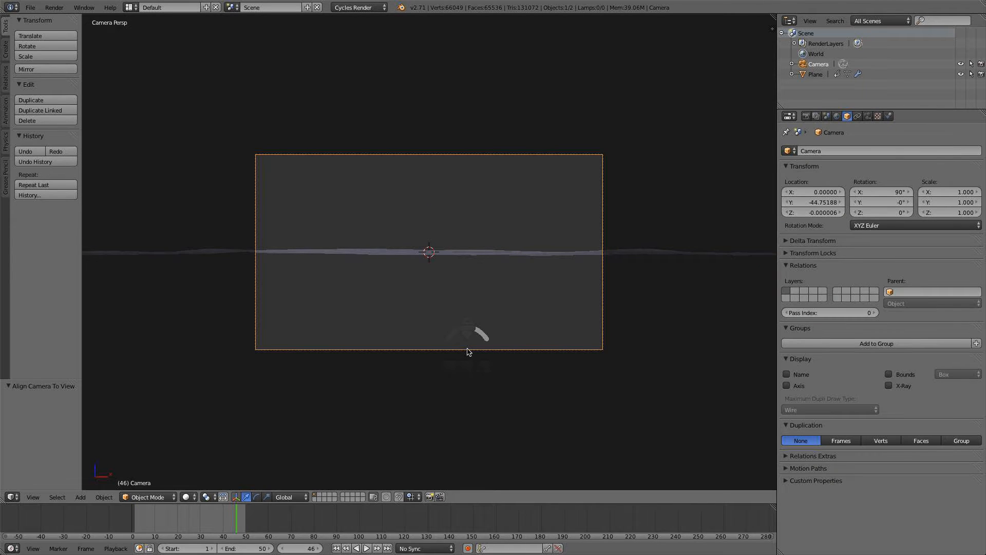
key(g)
key(z)
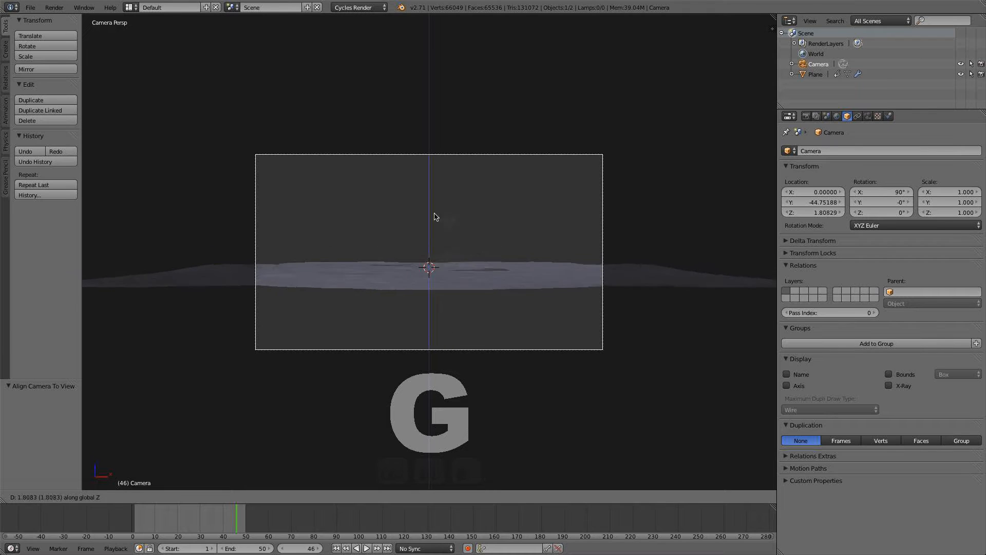
click(411, 158)
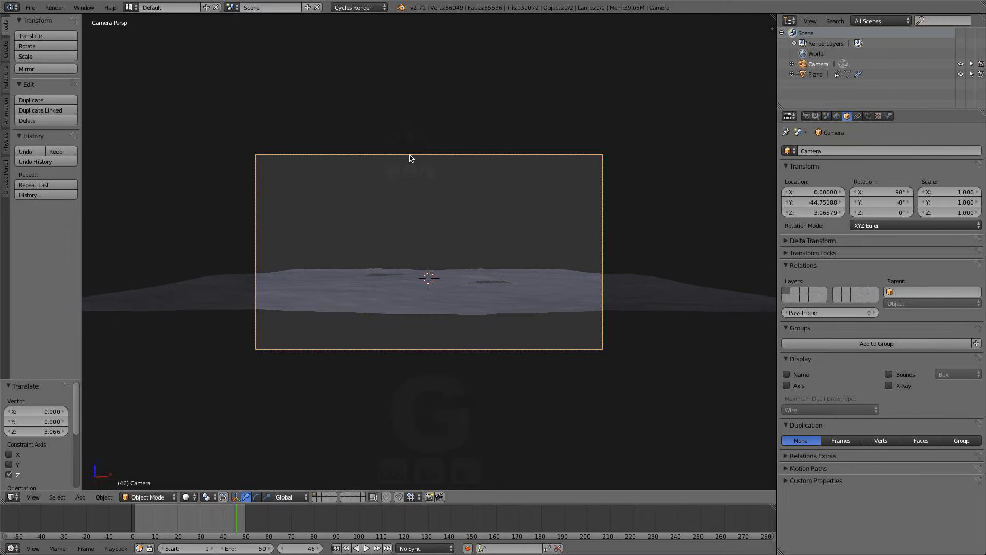
key(g)
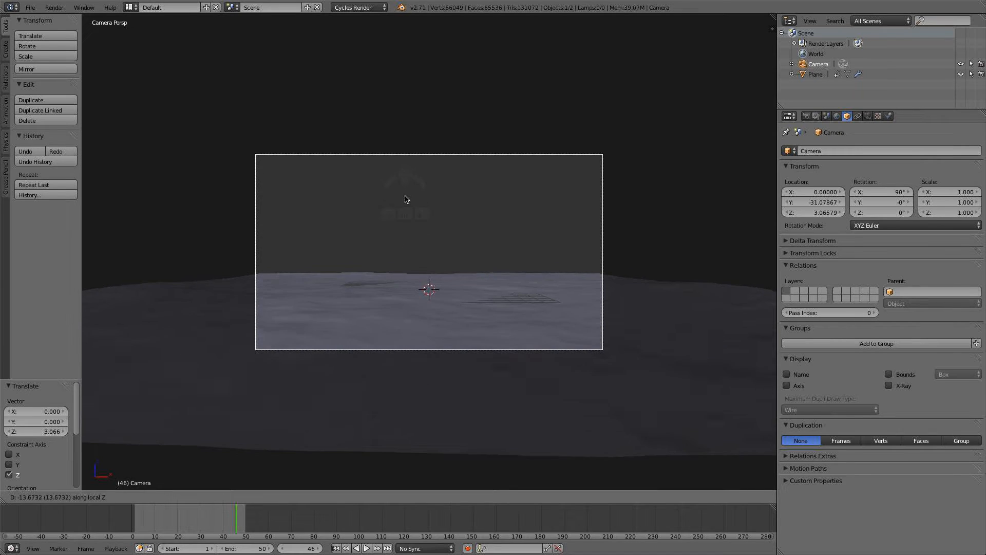
click(406, 216)
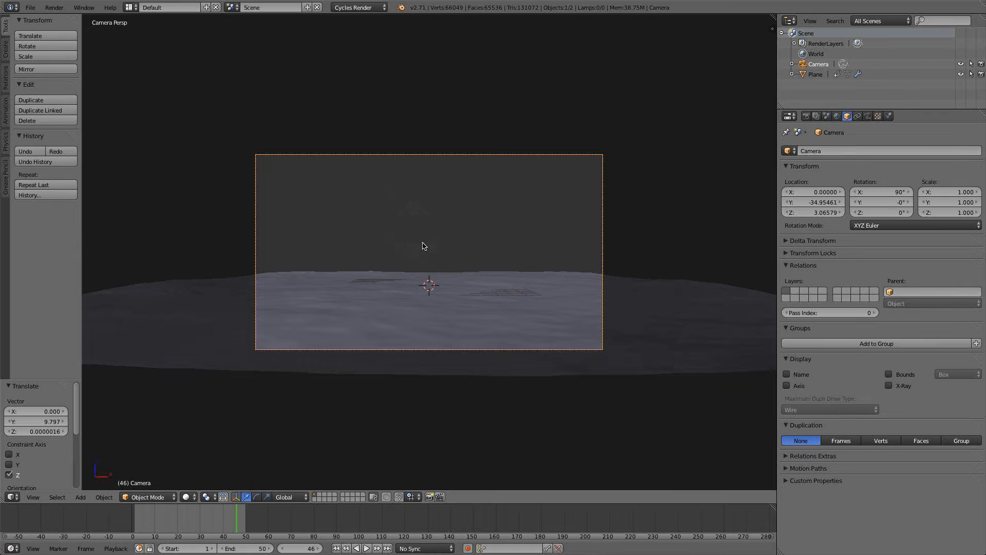
- Tilt the camera down about 7.9° with a trackball rotation and raise it about 0.17 units along global Z
key(r)
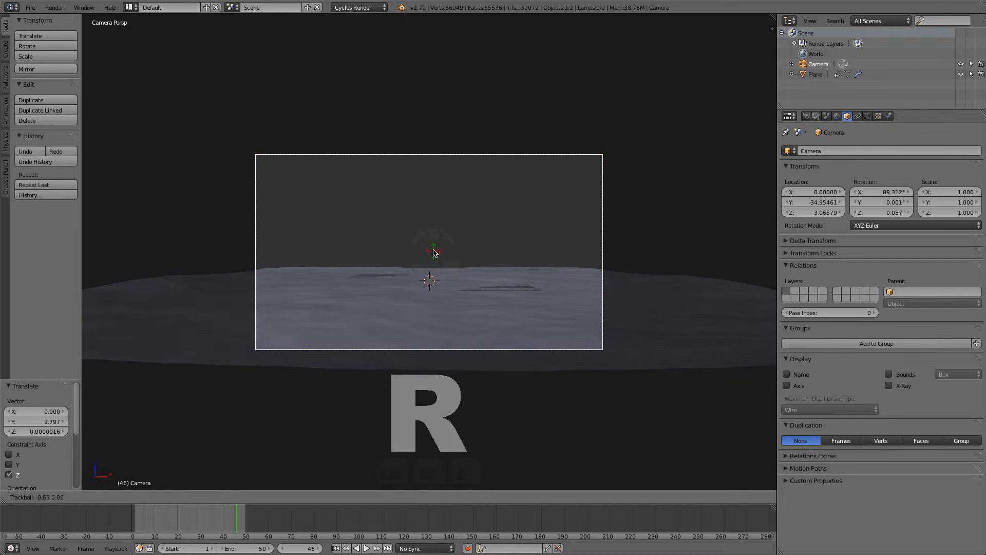
click(426, 261)
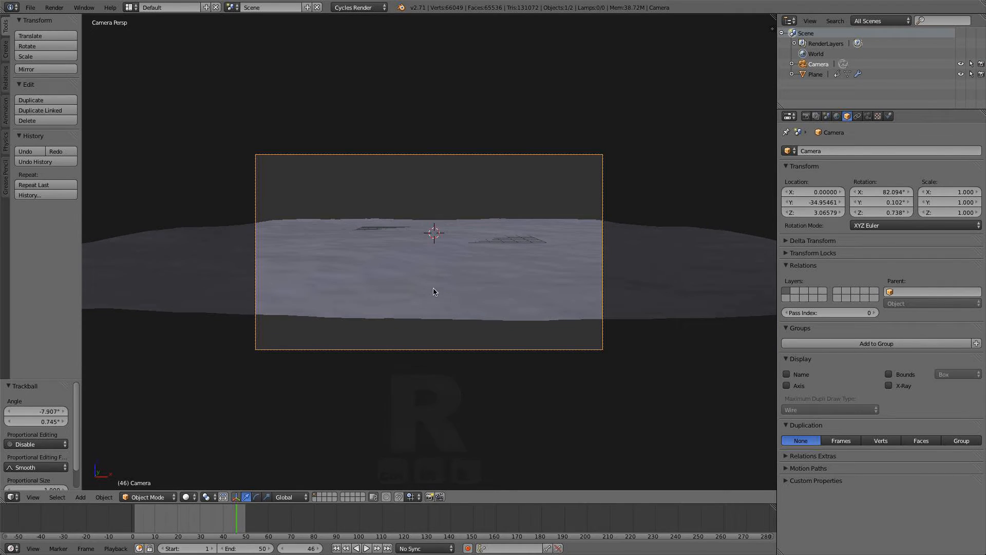
key(g)
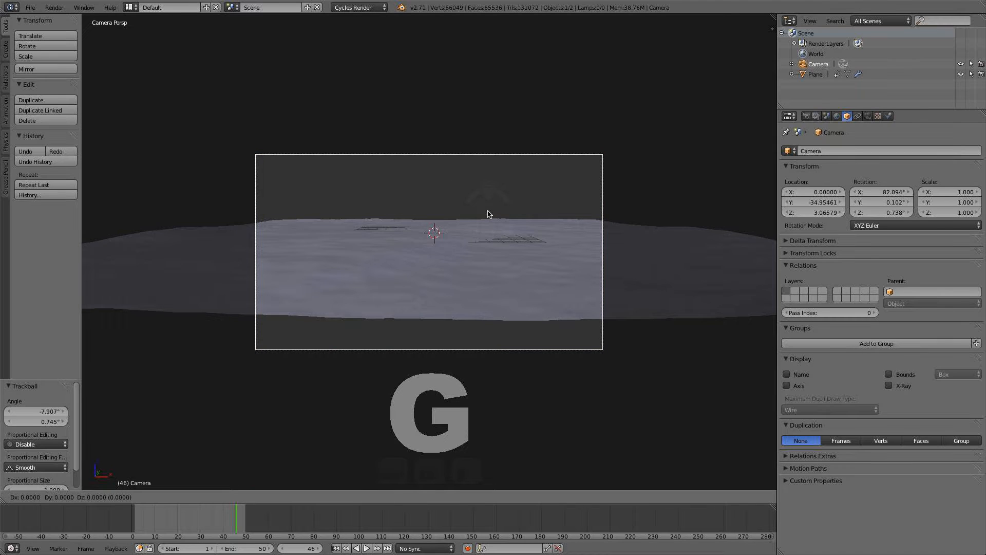
key(z)
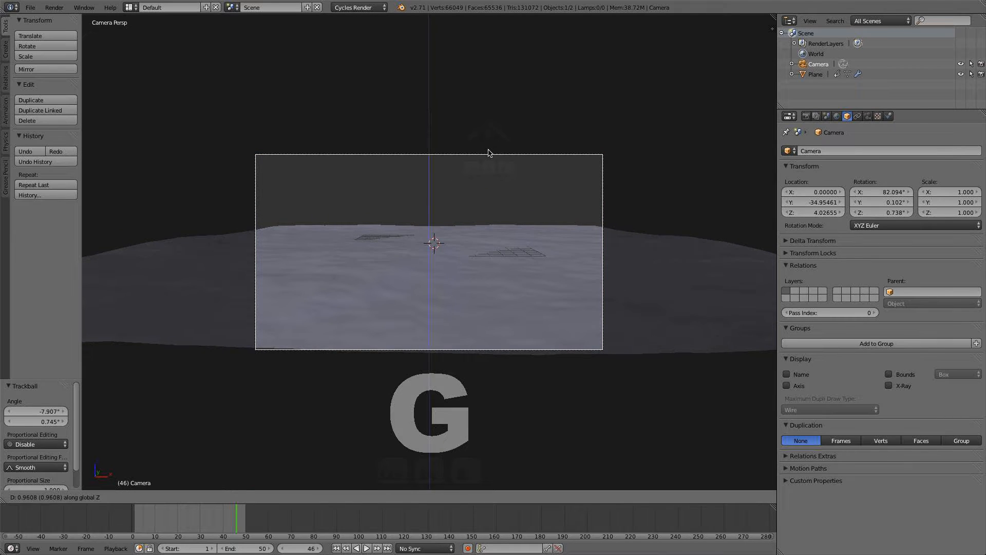
click(477, 266)
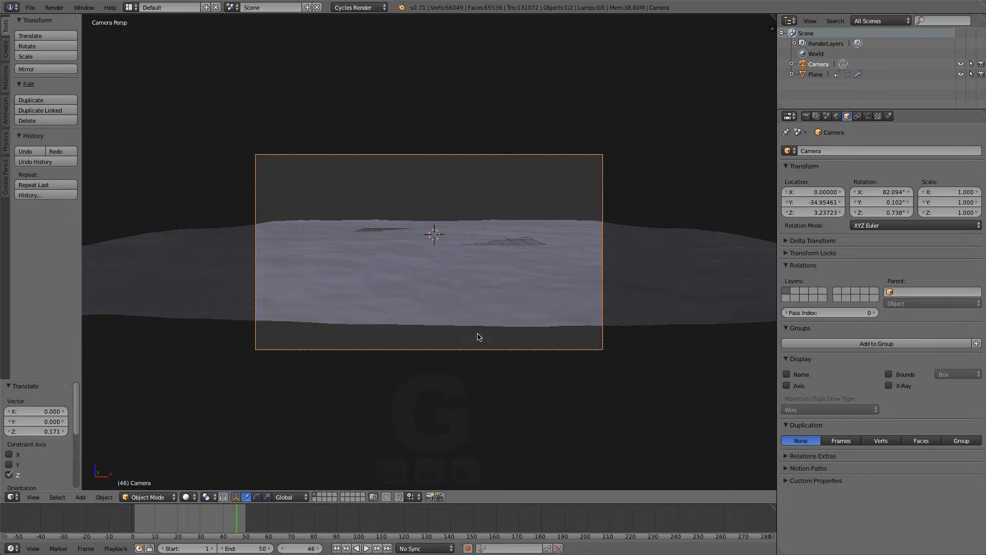
- Tilt the camera up about 0.86° and move it about 3 units forward along its local Z so the water fills the frame's lower edge
key(r)
key(r)
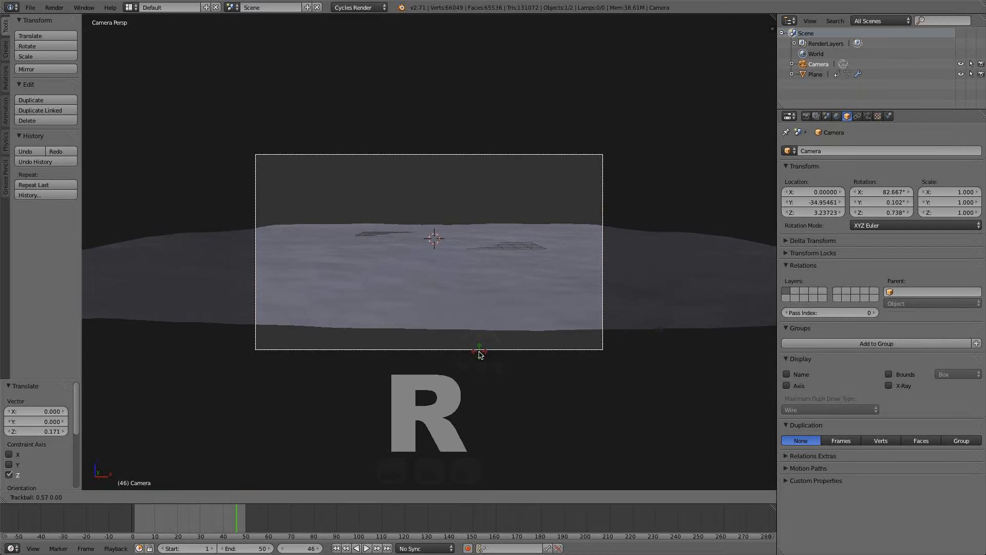
click(481, 356)
key(g)
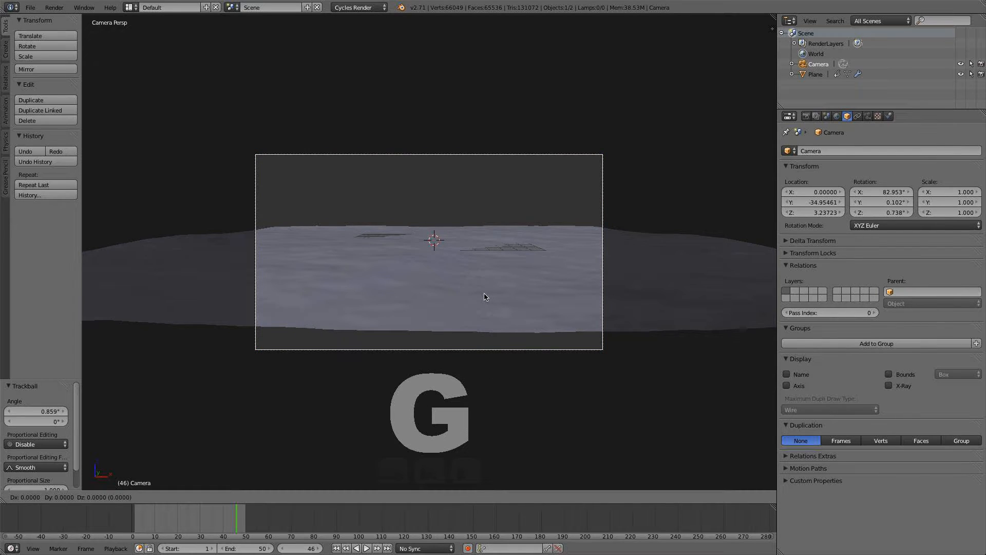
key(z)
key(z)
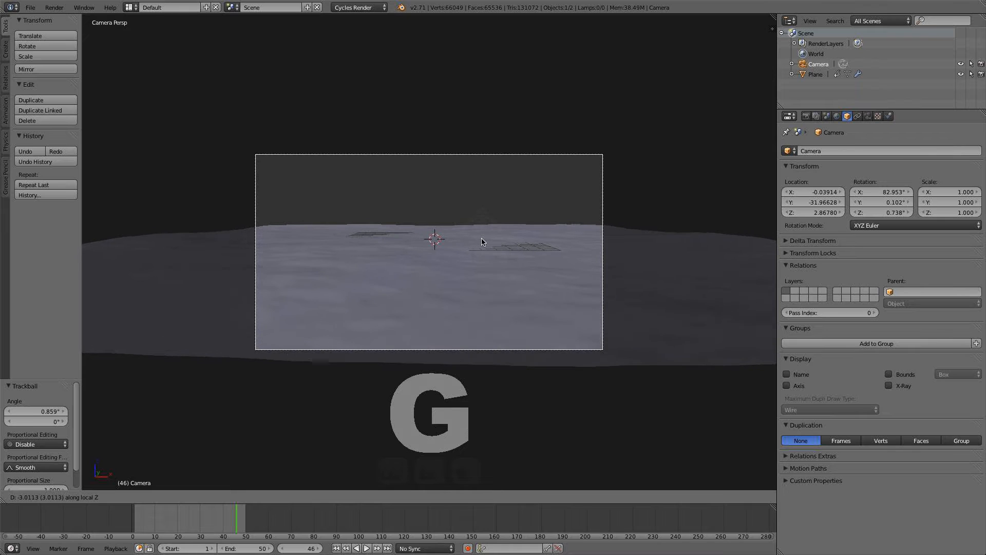
click(483, 242)
- Set the Ocean modifier's Repeat X and Repeat Y to 2 and move the ocean plane about -20 units along X
right_click(499, 275)
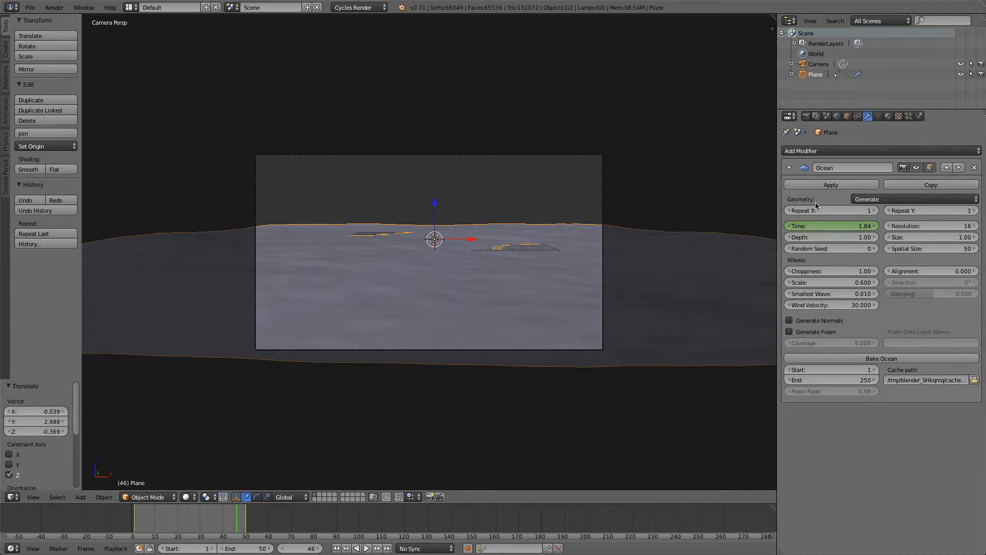
click(974, 211)
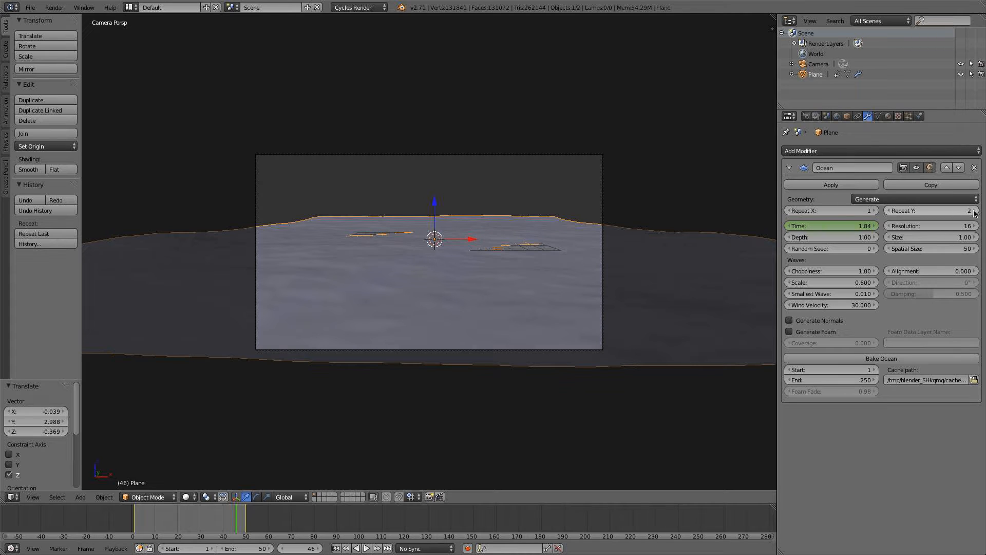
click(875, 211)
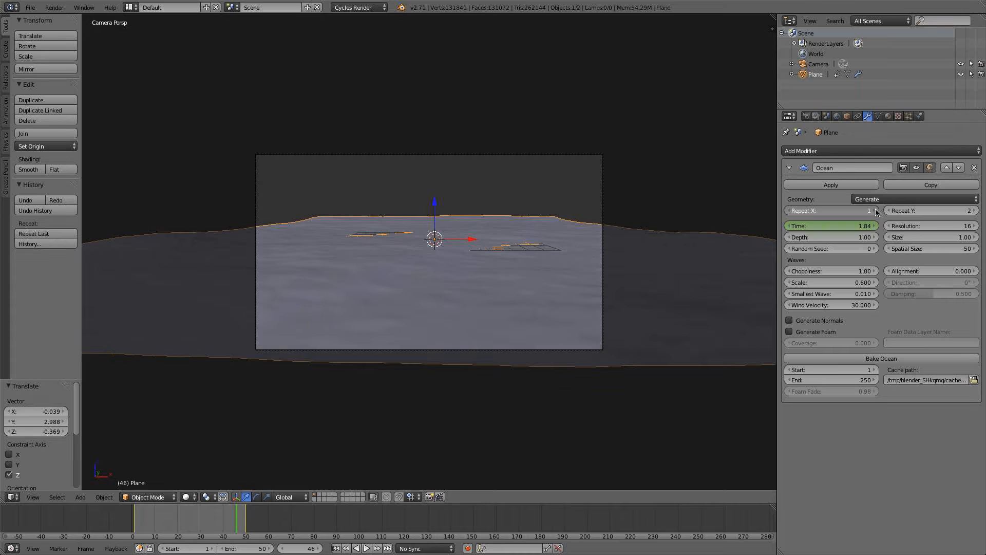
drag(473, 242, 240, 237)
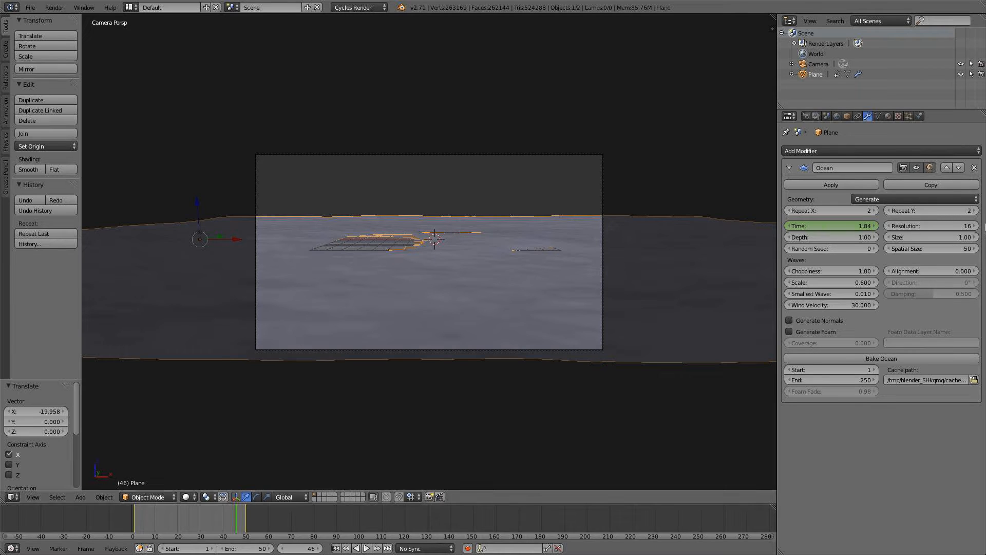
click(972, 211)
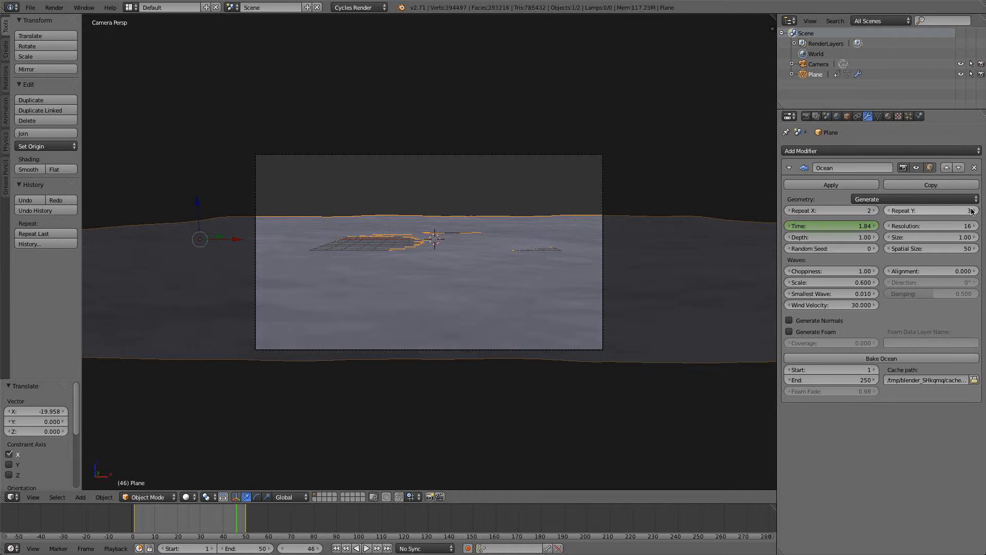
click(890, 212)
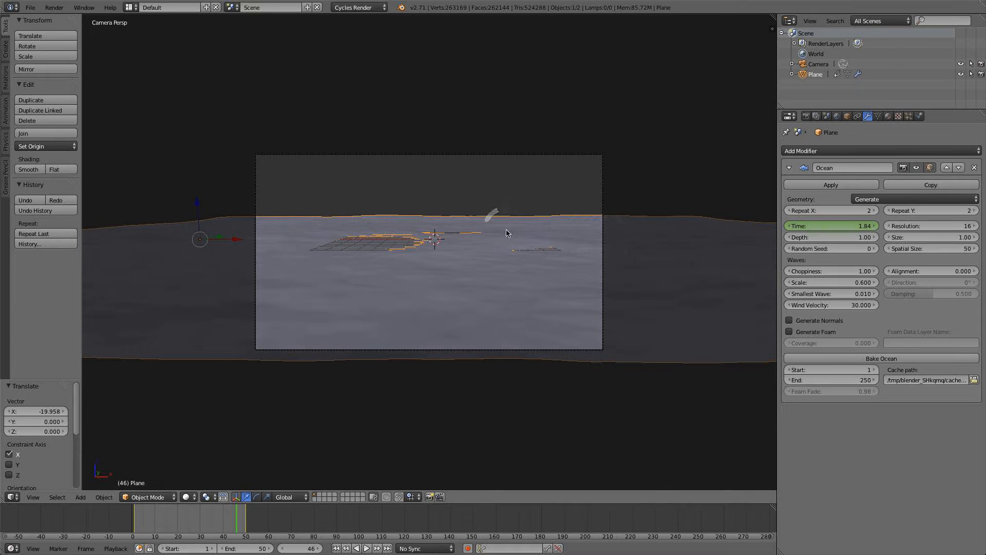
- Examine the repeated ocean through the camera and in orthographic side and angled views to judge its extent relative to the camera
scroll(514, 233, up, 3)
scroll(514, 234, down, 3)
scroll(491, 235, up, 2)
scroll(504, 287, up, 2)
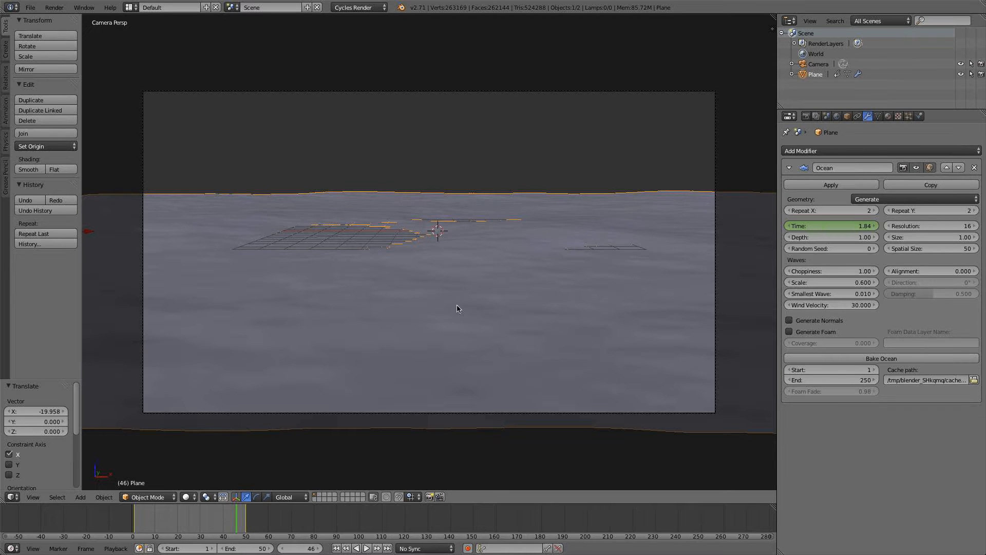
key(KP_3)
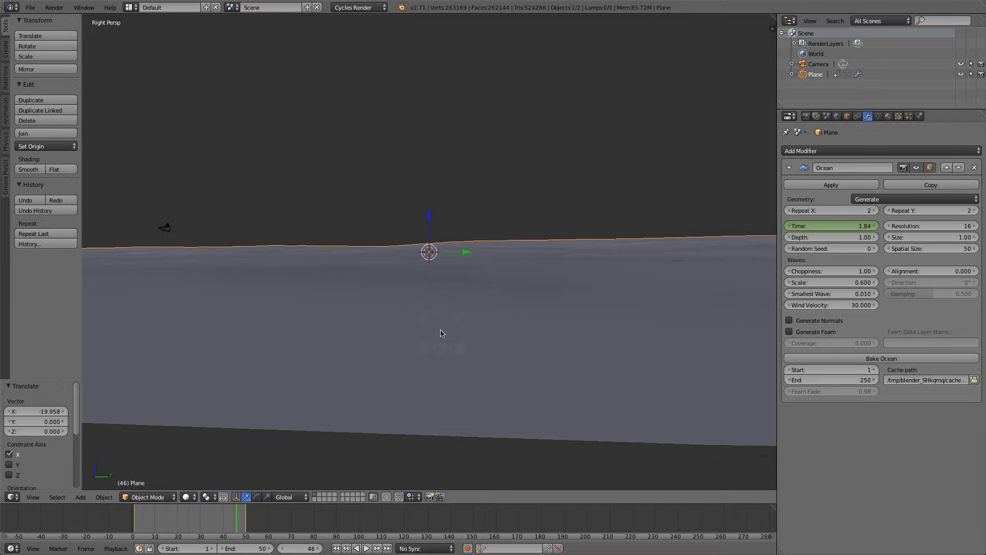
scroll(441, 333, down, 3)
key(KP_5)
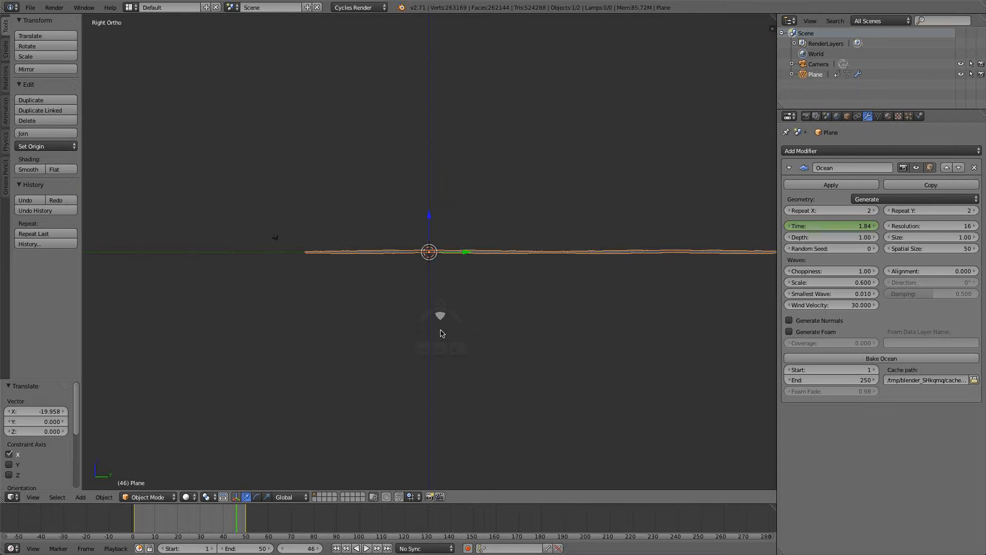
middle_drag(437, 247, 451, 289)
key(KP_Decimal)
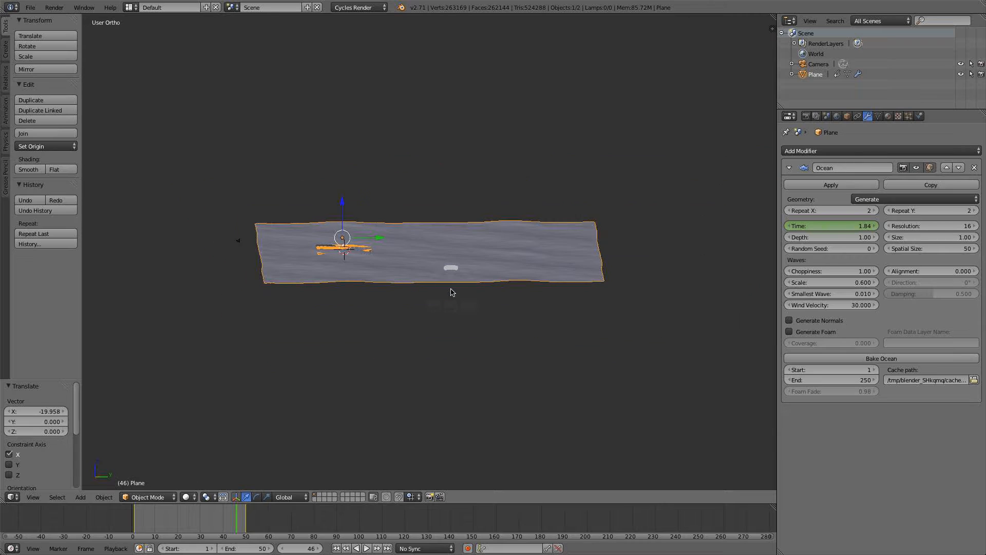
- Set the ocean plane's Ocean modifier Repeat X and Repeat Y back to 1
key(KP_3)
scroll(409, 303, up, 1)
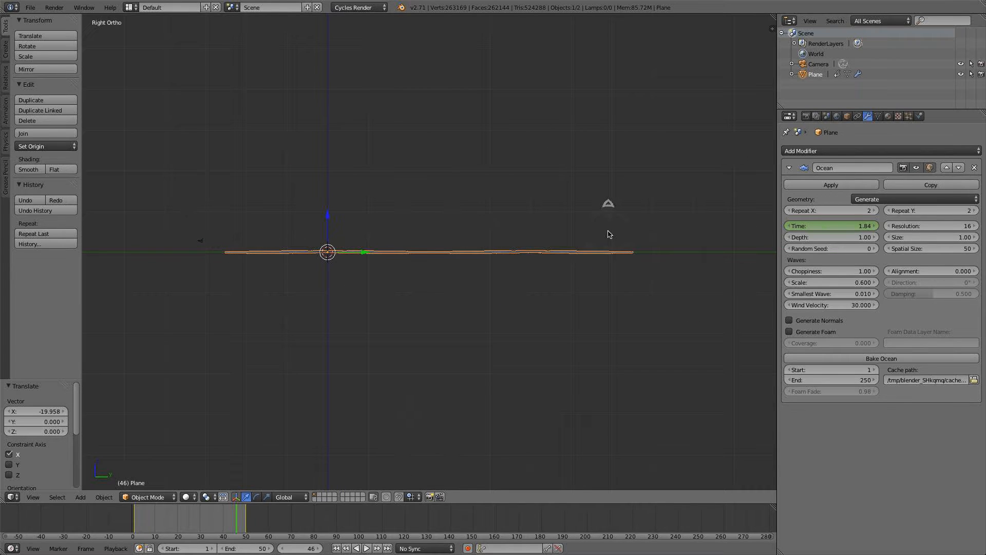
shift+middle_drag(519, 308, 576, 287)
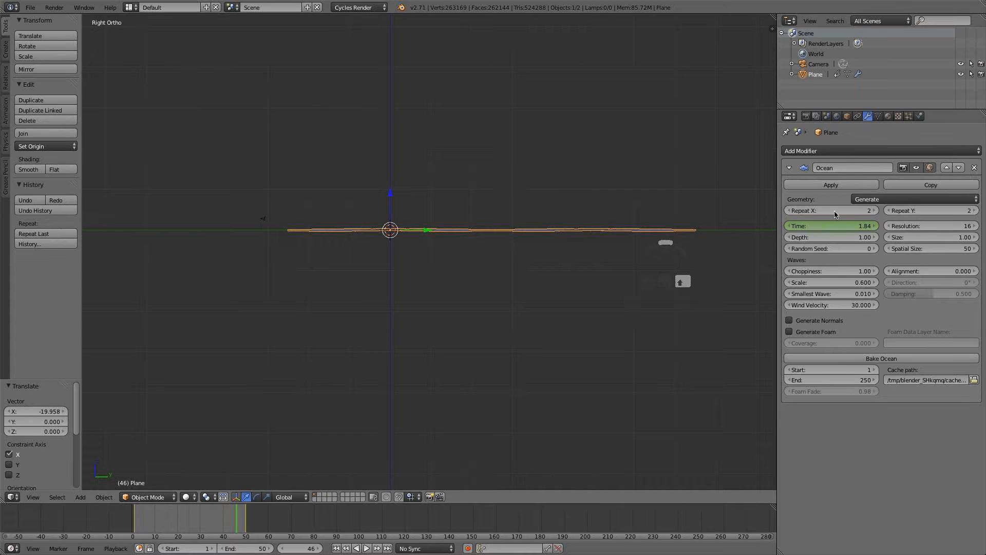
click(791, 212)
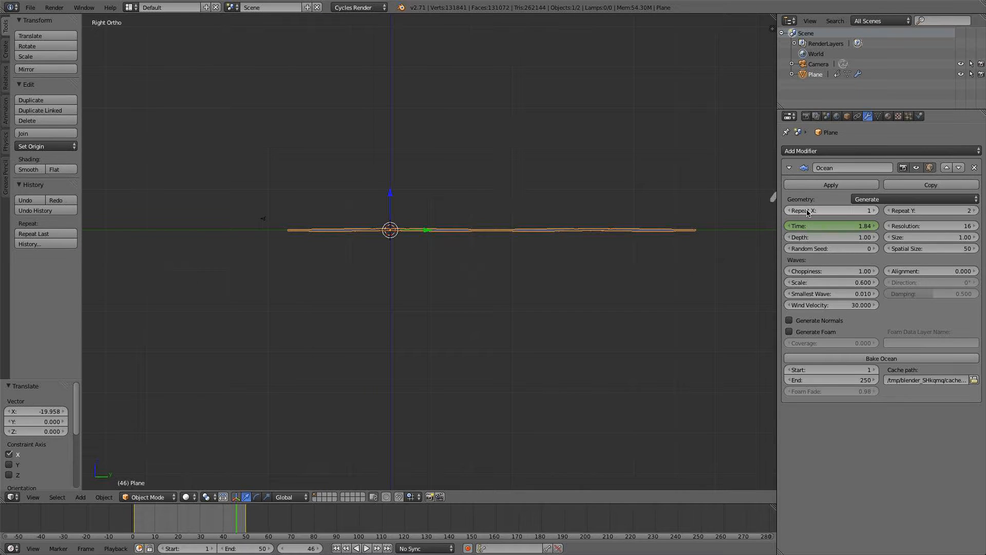
click(888, 211)
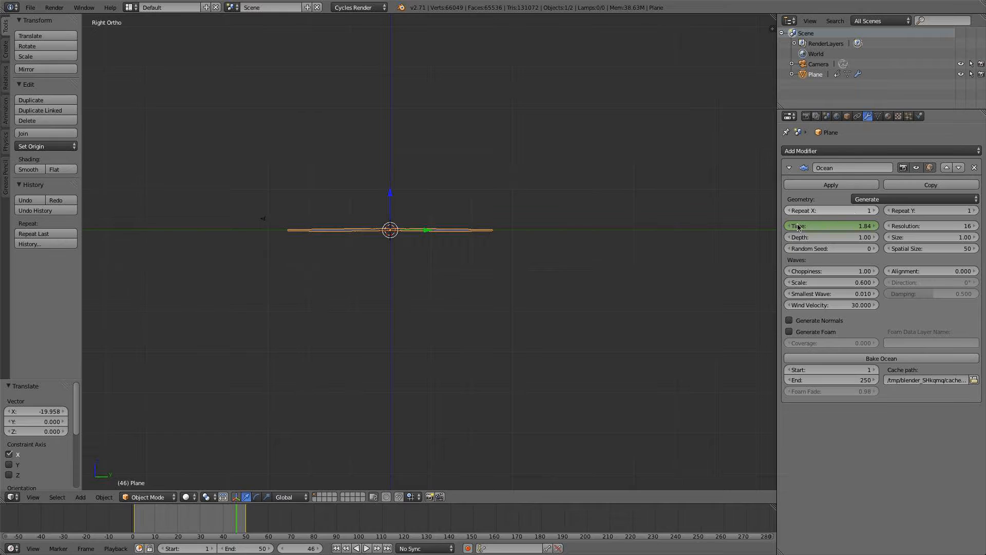
- Add a new mesh plane about 1.77 units below the ocean along Z and scale it up about 26.9 times
shift+middle_drag(580, 278, 545, 256)
scroll(556, 251, up, 3)
middle_drag(483, 279, 483, 292)
key(KP_1)
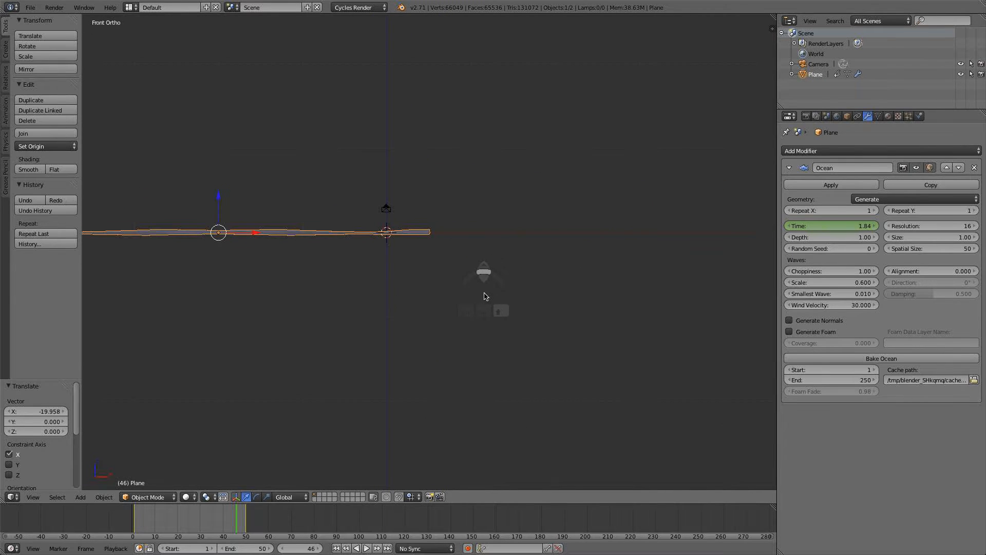
key(KP_3)
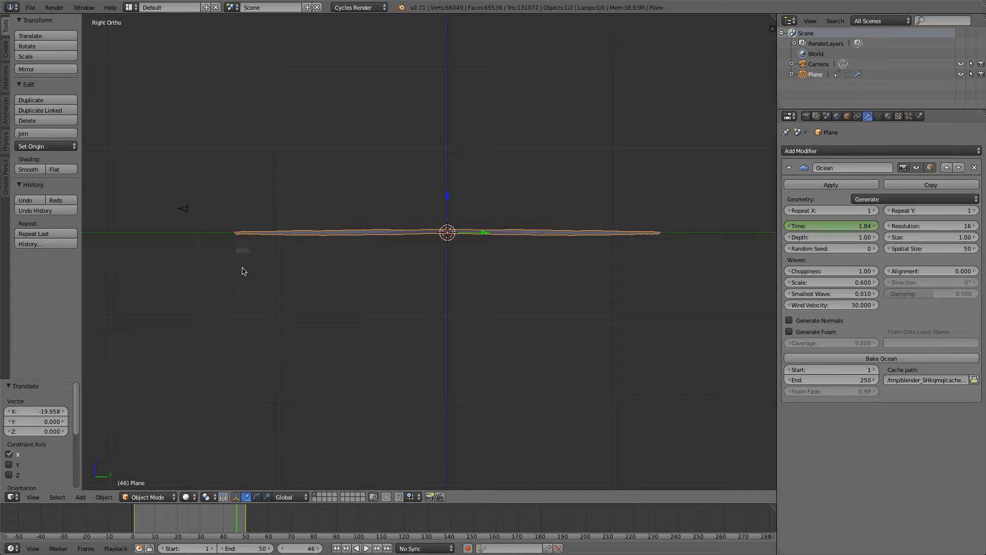
key(shift+a)
mouse_move(385, 253)
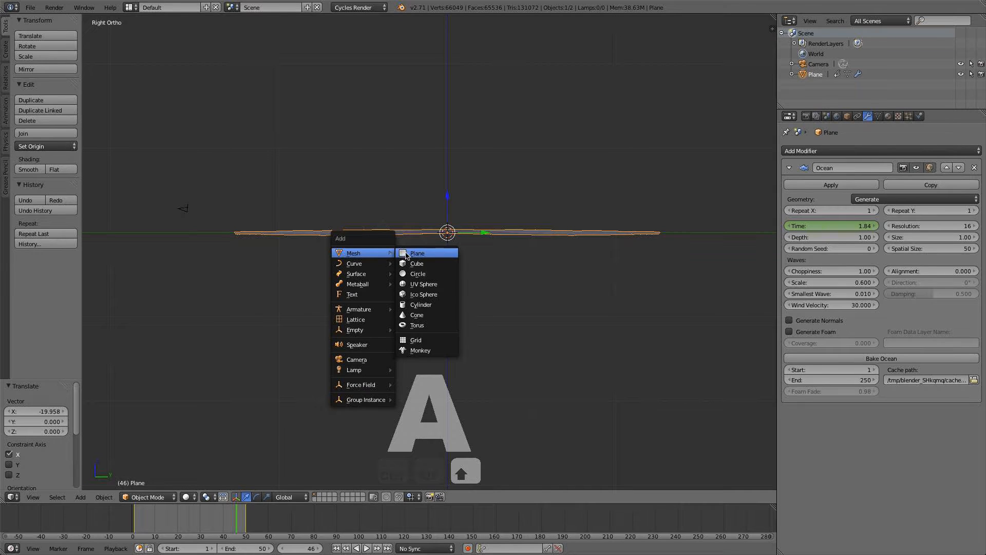
click(416, 253)
key(g)
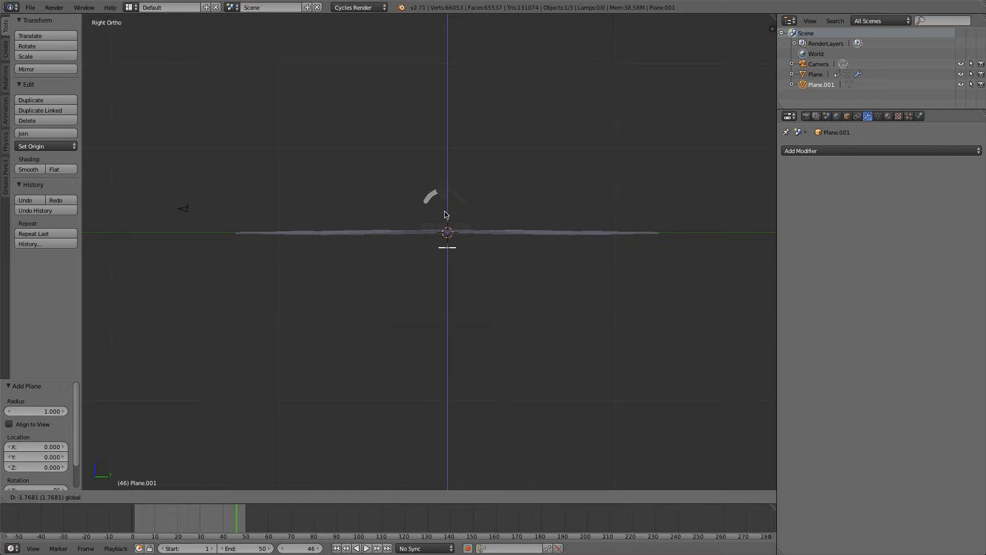
click(446, 215)
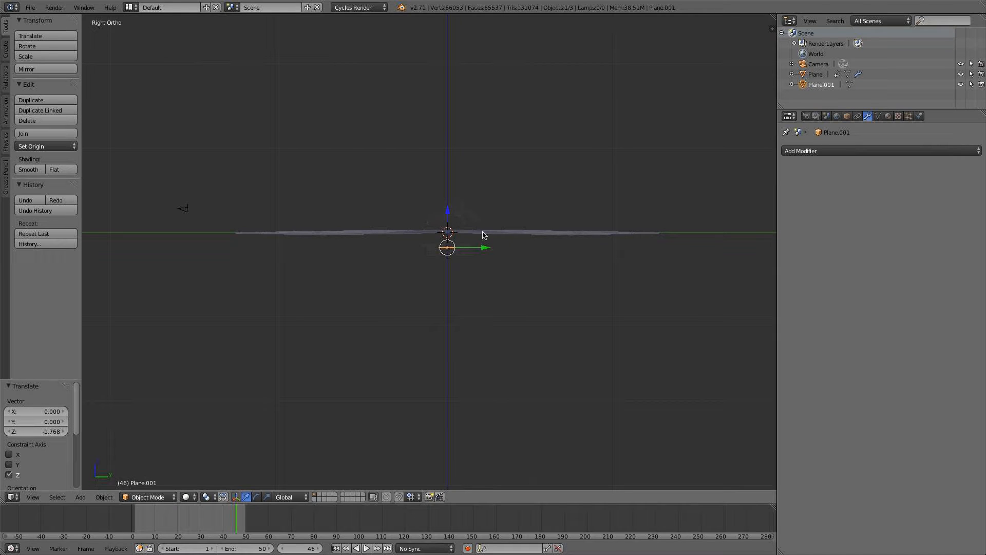
key(s)
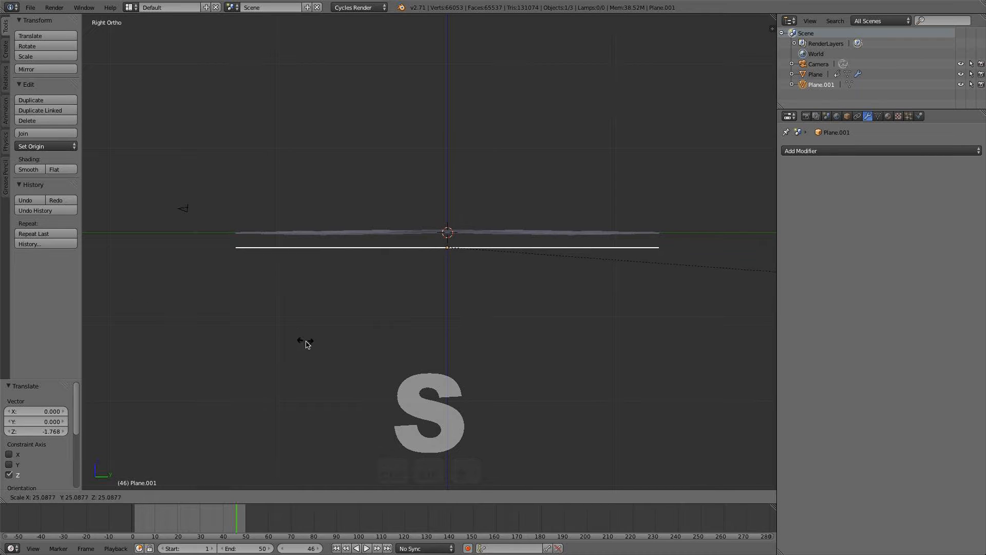
click(393, 337)
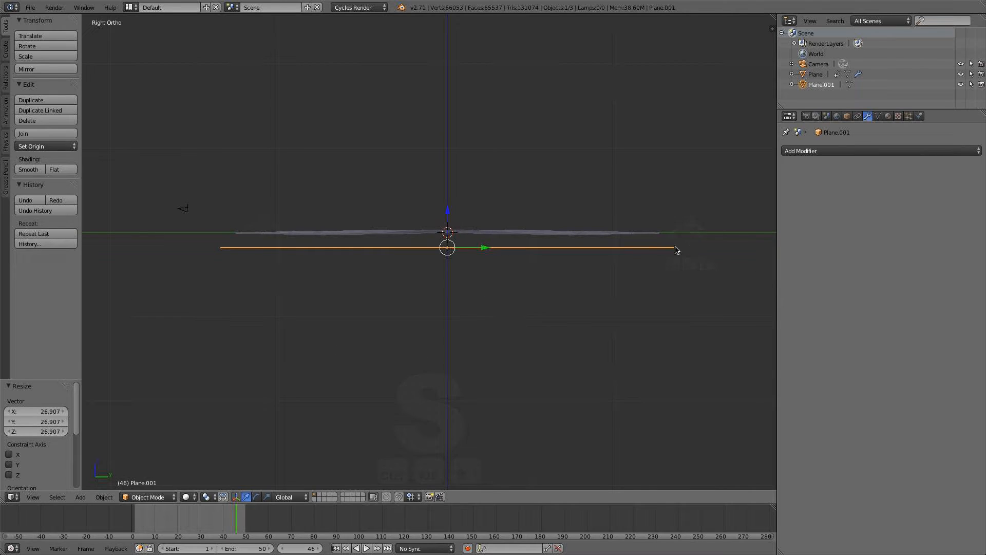
- In Edit Mode, divide the new plane along Y with 12 evenly spaced loop cuts, leaving them unslid
middle_drag(290, 263, 286, 290)
key(KP_7)
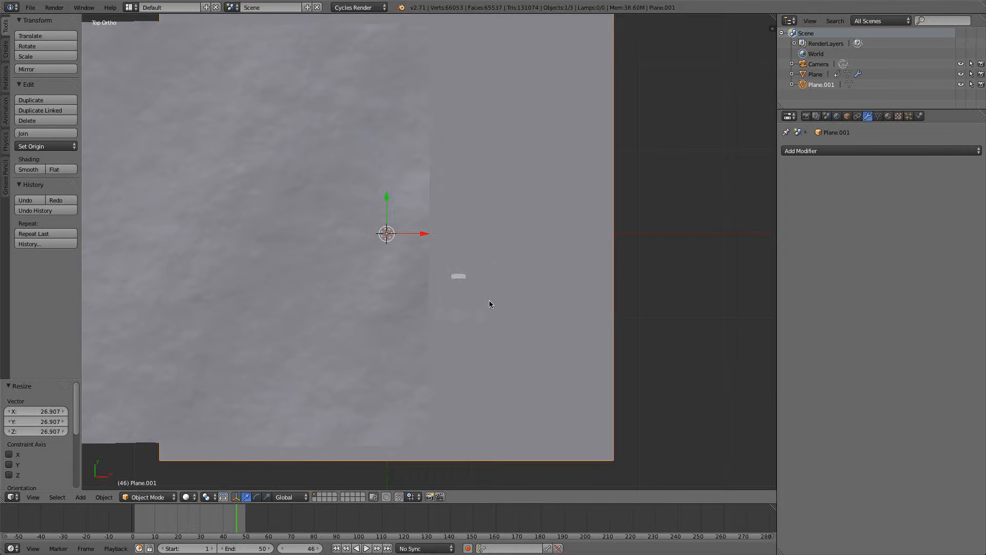
scroll(482, 278, down, 3)
key(Tab)
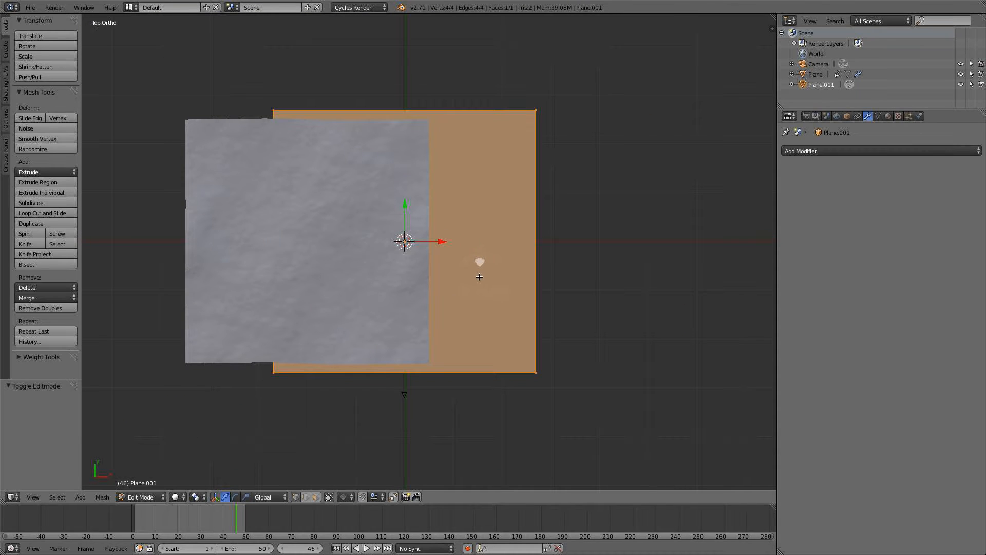
key(ctrl+r)
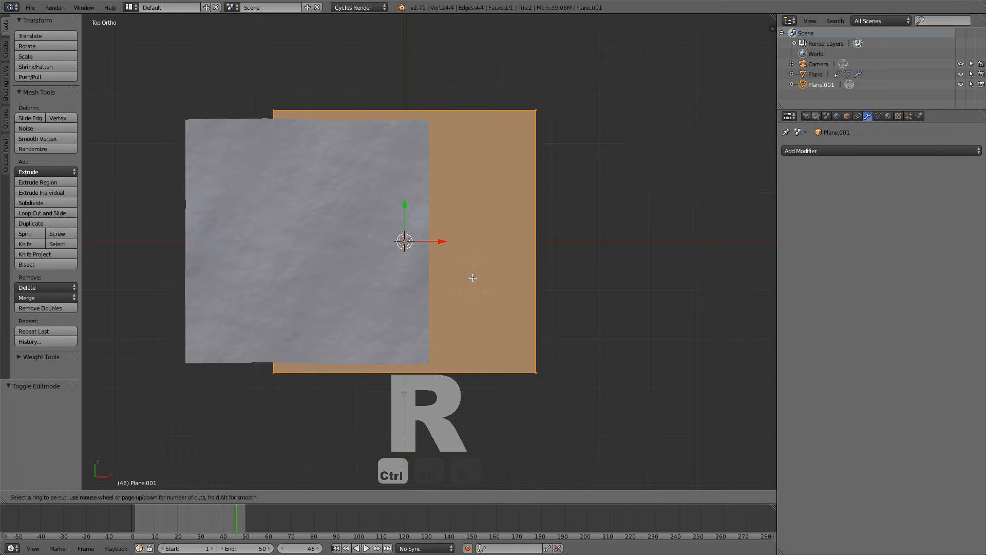
scroll(540, 297, up, 4)
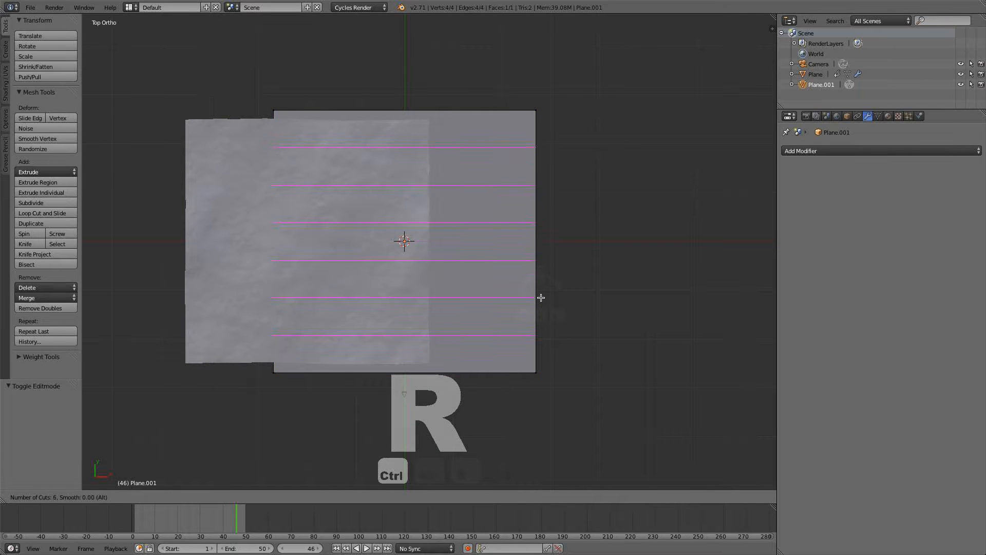
scroll(541, 297, up, 4)
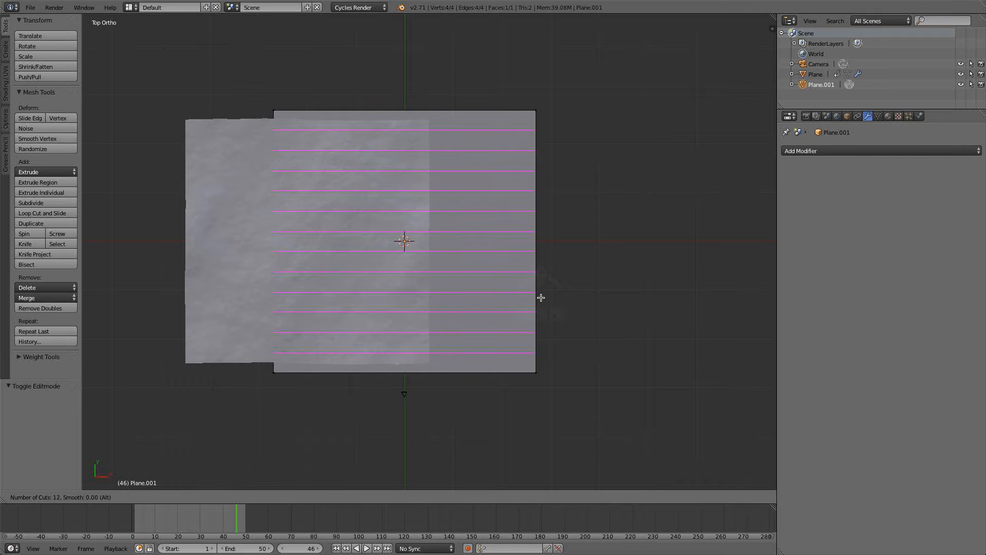
click(541, 298)
right_click(540, 298)
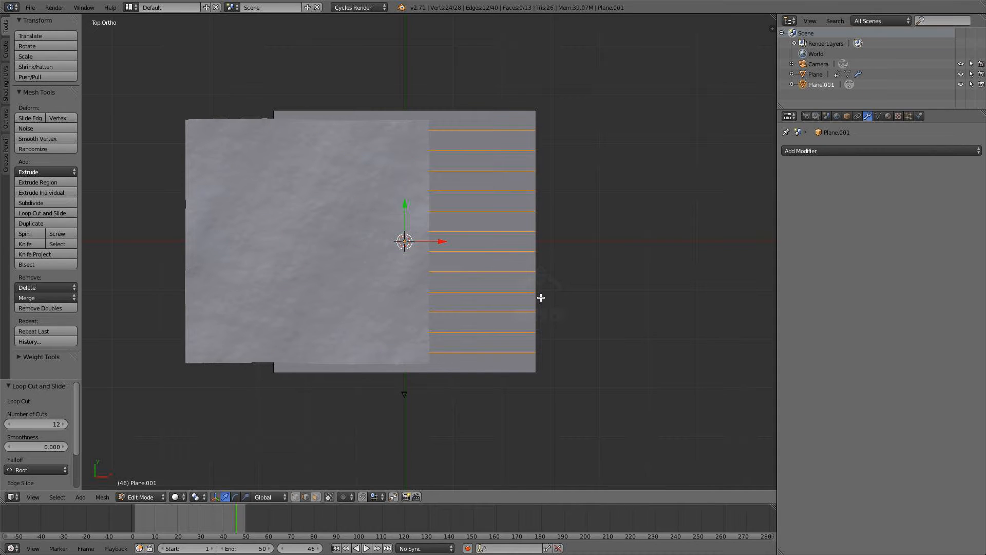
- Switch to vertex selection in the right side view and enable proportional editing
middle_drag(539, 298, 414, 213)
key(KP_1)
key(KP_3)
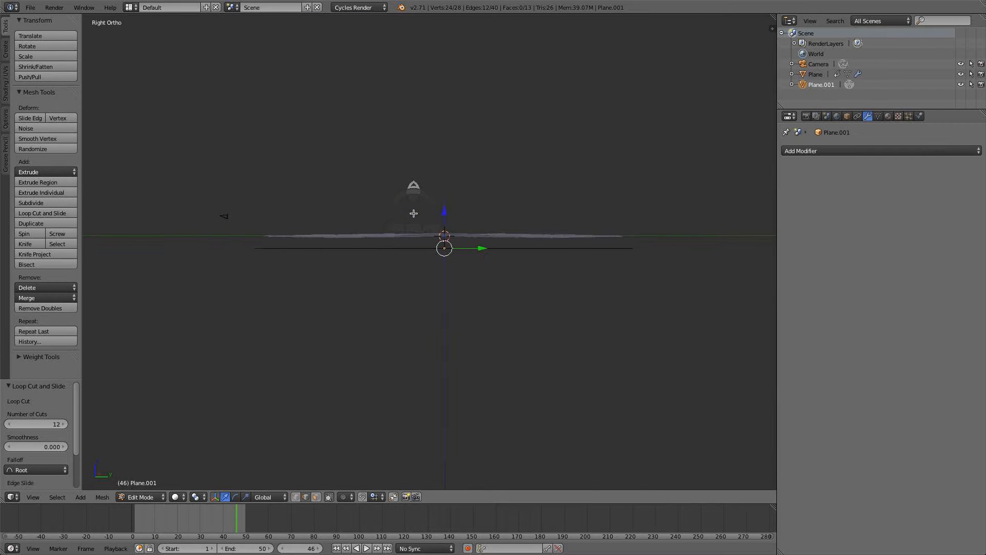
click(296, 496)
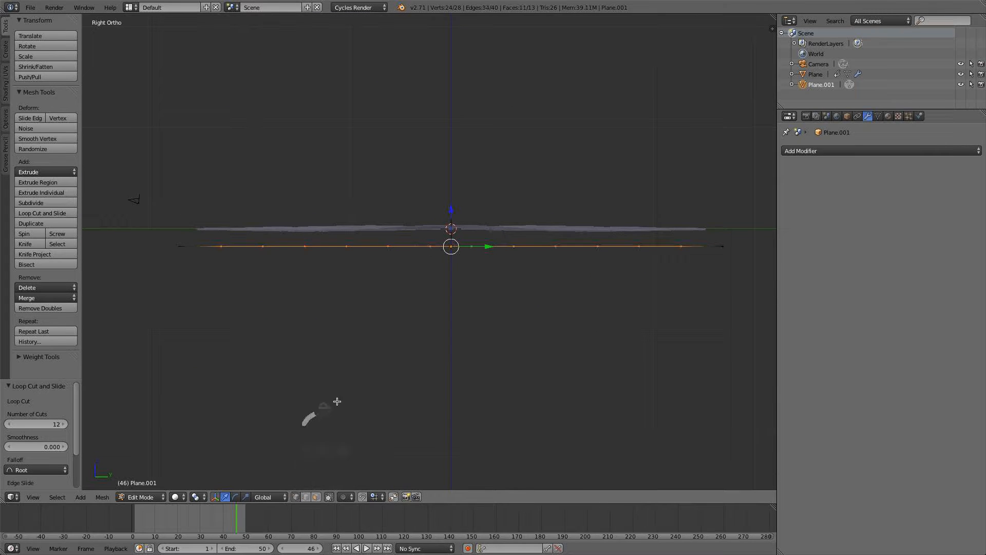
click(344, 496)
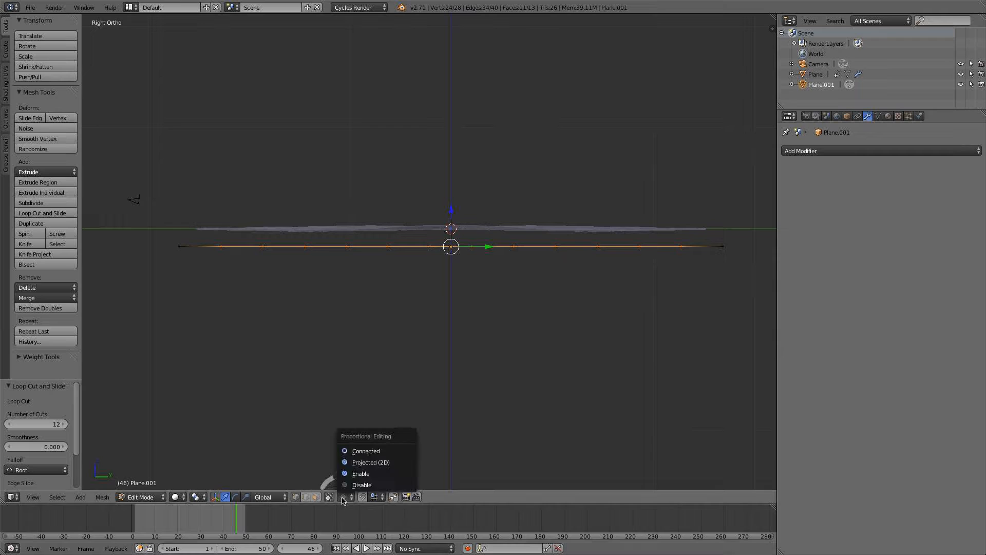
click(386, 474)
- Select both vertices at the lower plane's camera-side end and raise them about 0.61 units along Z with a wide proportional falloff
key(a)
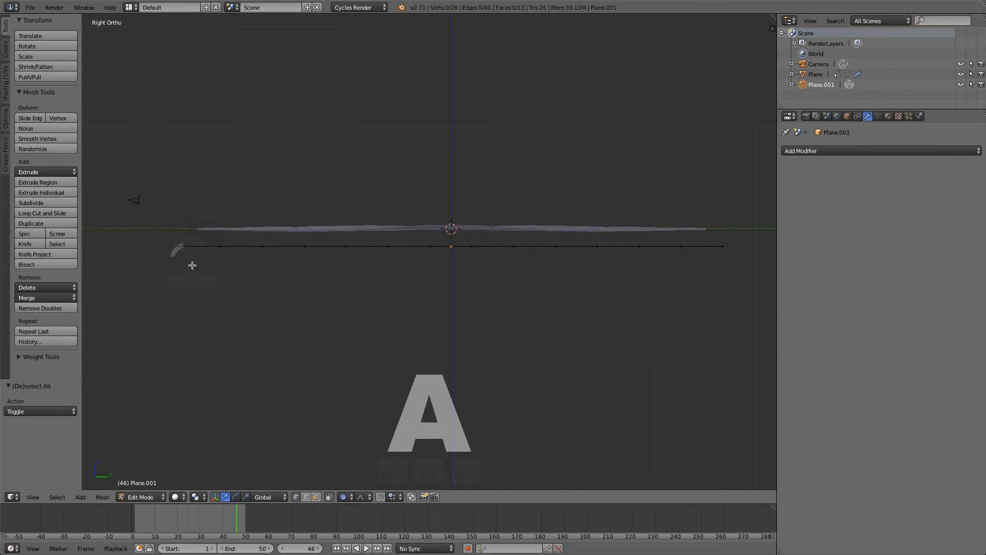
key(b)
drag(192, 265, 161, 235)
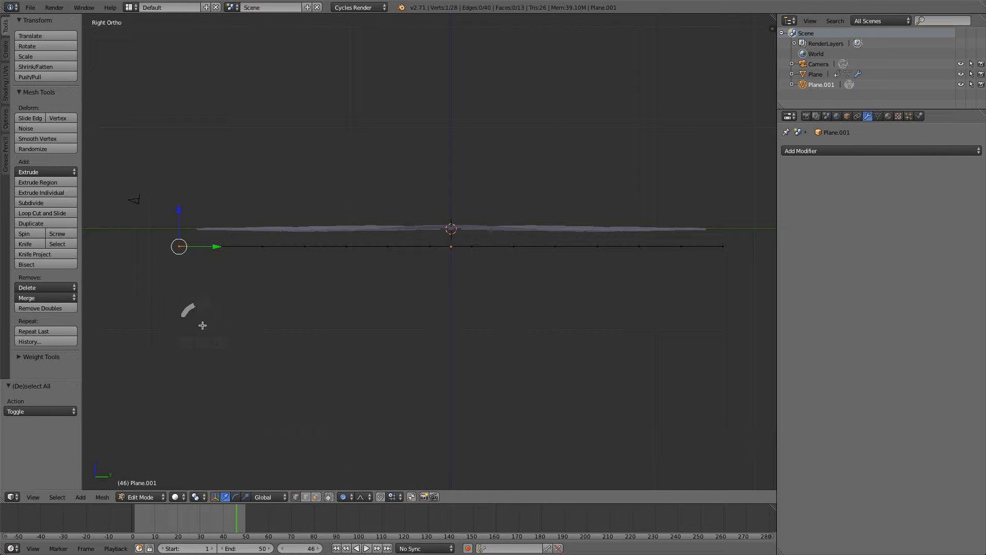
key(b)
drag(189, 268, 184, 212)
scroll(184, 212, down, 18)
scroll(188, 211, down, 15)
scroll(187, 216, down, 6)
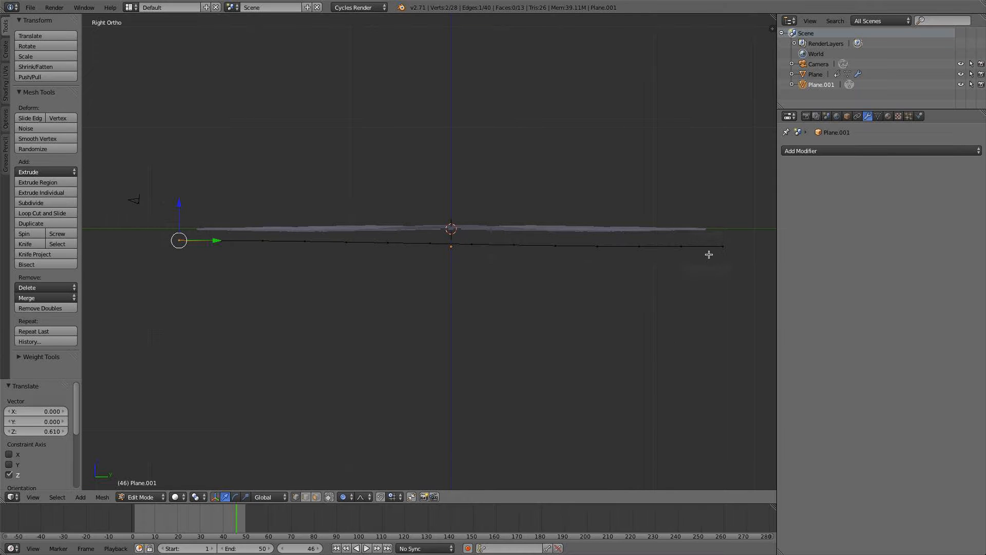
- Lower the far end's two vertices about 2.74 units along Z with a proportional size of about 60, leaving everything deselected in Edit Mode
key(a)
key(b)
drag(735, 258, 698, 210)
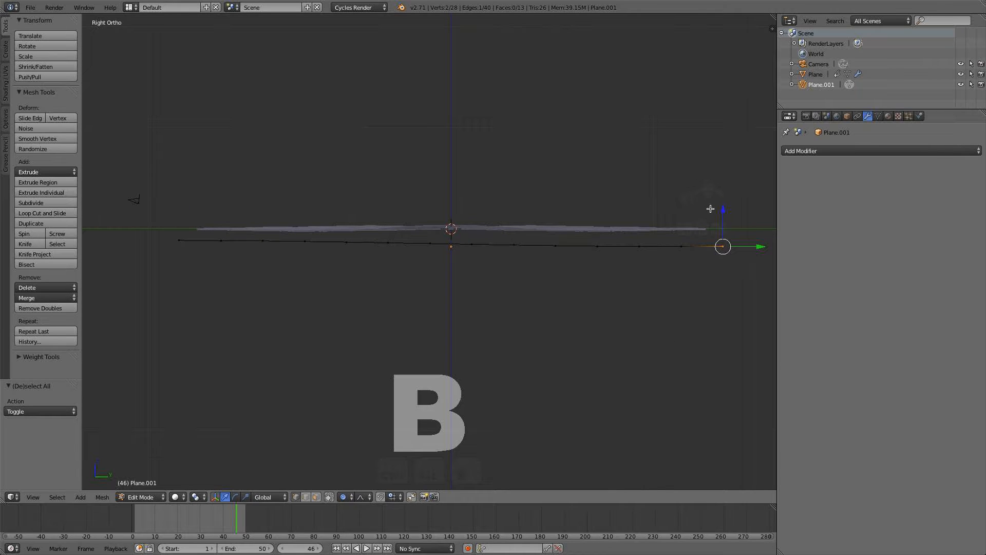
key(g)
key(z)
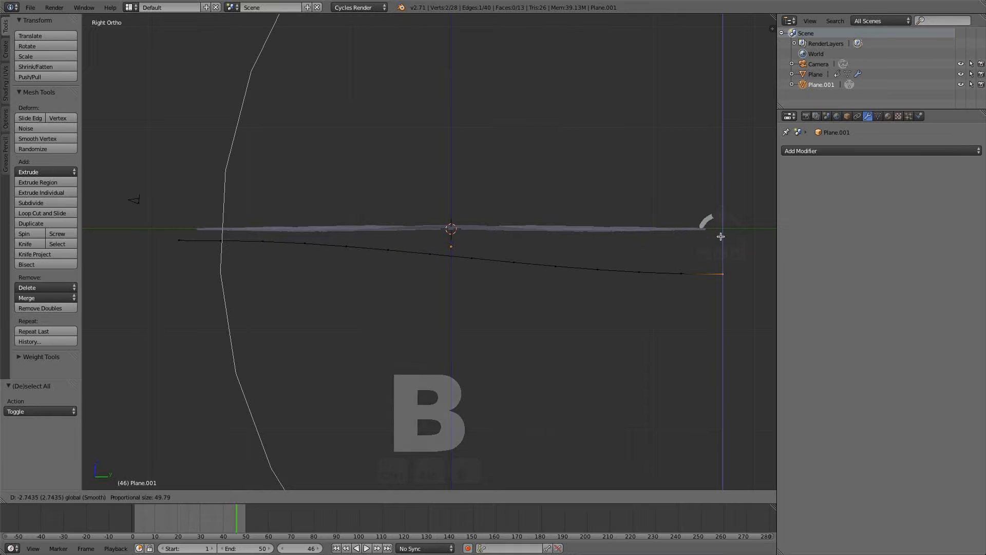
scroll(721, 236, down, 2)
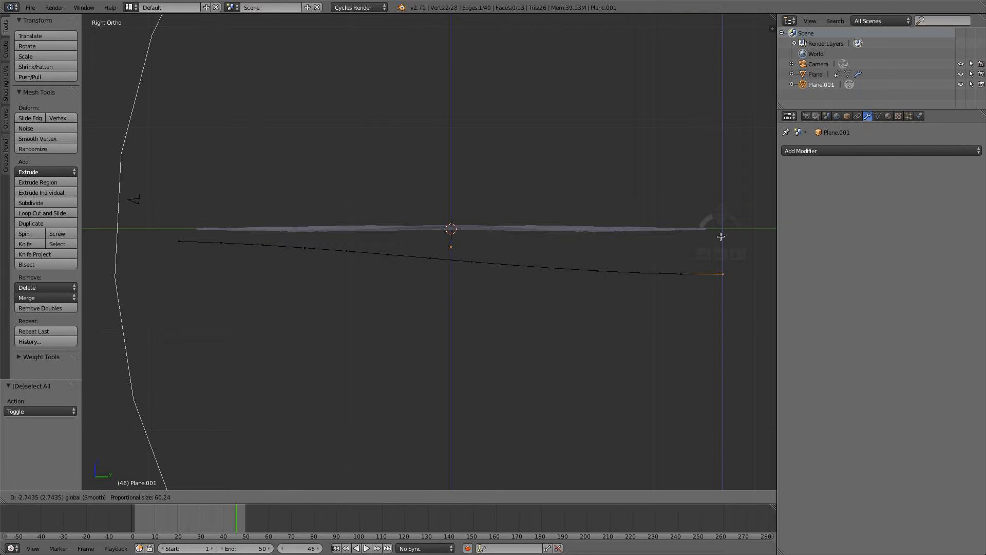
scroll(721, 236, down, 1)
scroll(721, 237, up, 2)
scroll(721, 237, down, 1)
click(720, 236)
middle_drag(720, 275, 675, 260)
key(a)
key(Tab)
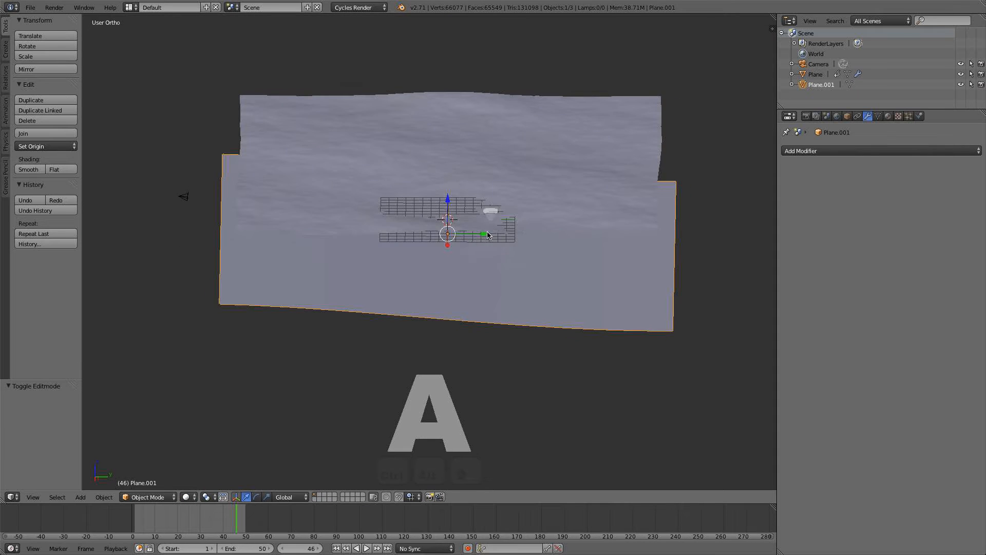
middle_drag(488, 235, 531, 230)
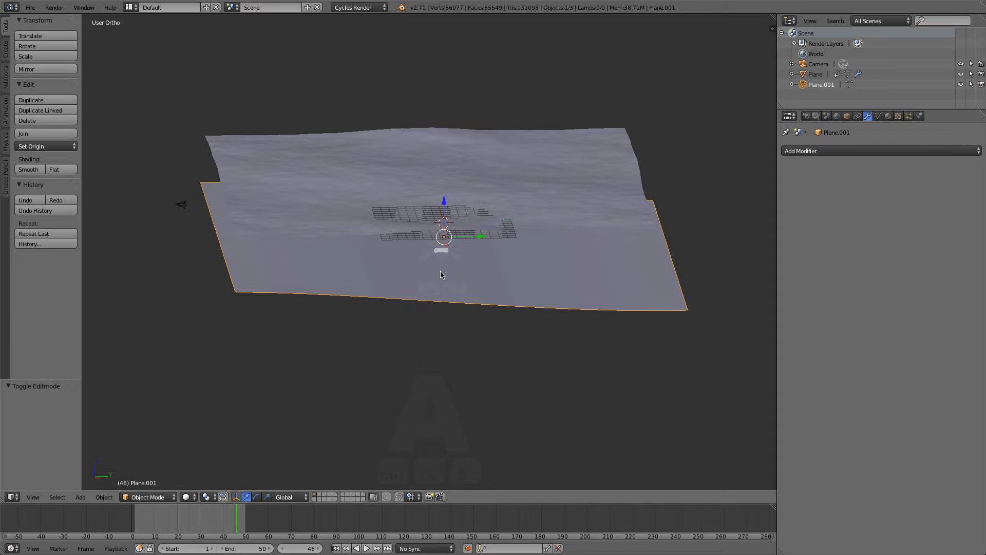
key(Tab)
key(ctrl+r)
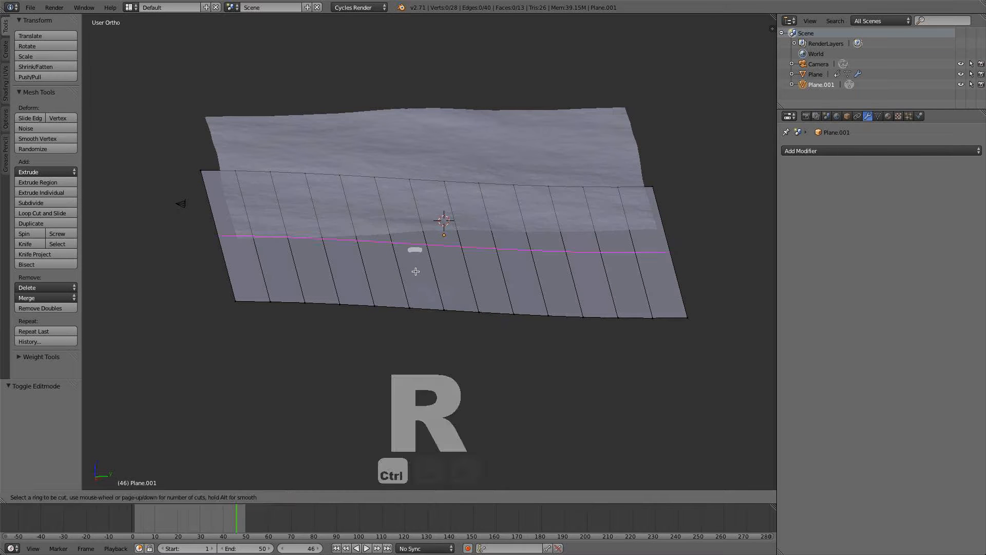
scroll(415, 272, up, 3)
click(416, 271)
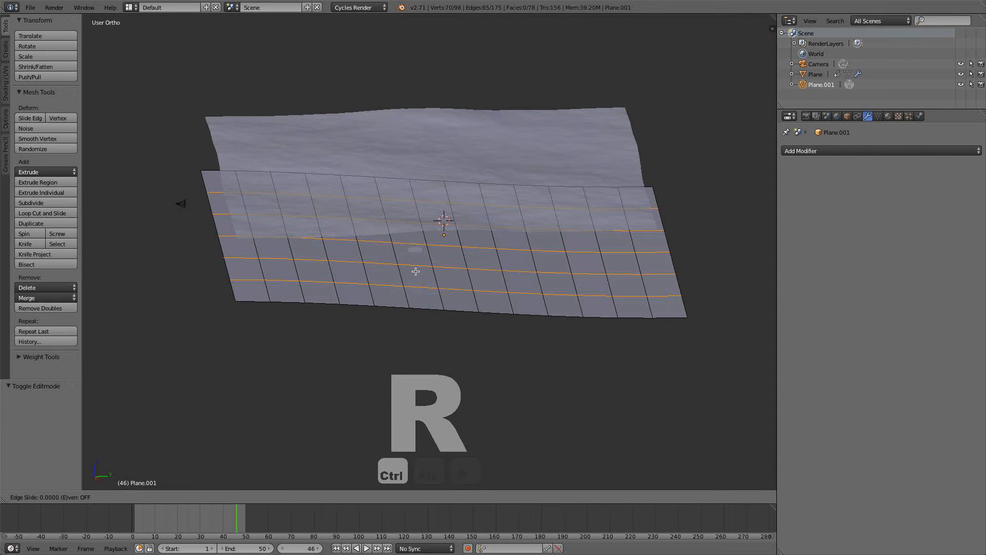
right_click(415, 271)
middle_drag(416, 271, 510, 300)
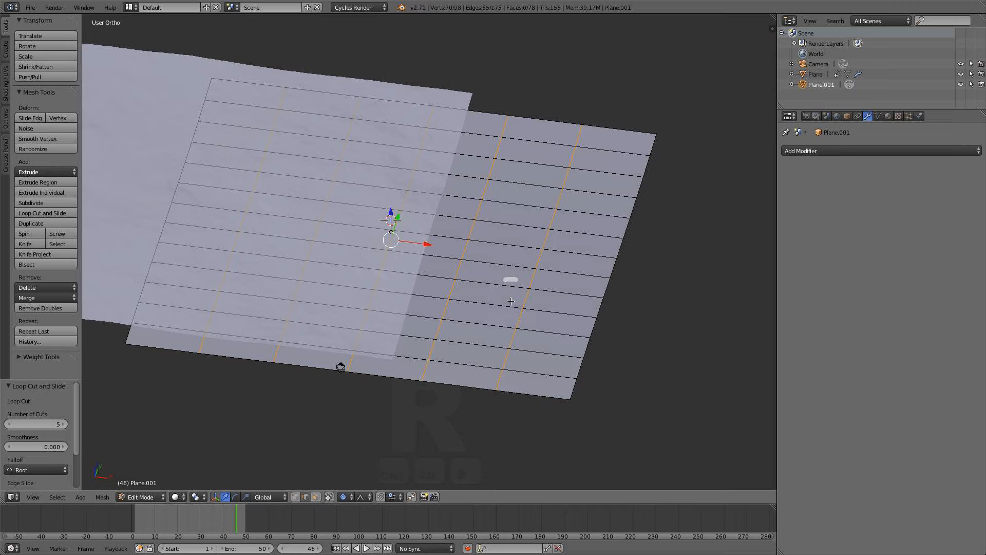
key(ctrl+z)
- Divide the lower plane along X with 10 evenly spaced loop cuts and give it a Subdivision Surface modifier
key(ctrl+r)
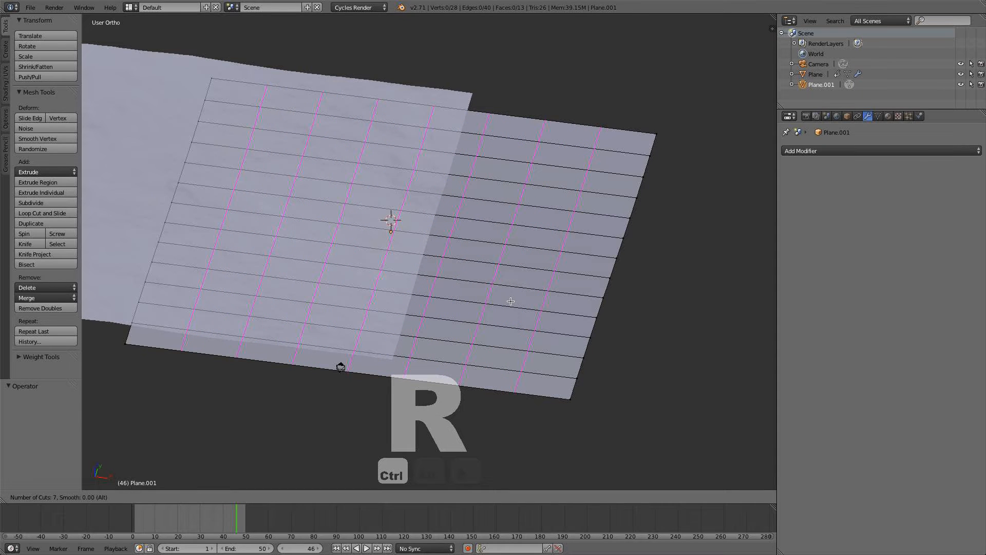
scroll(510, 301, up, 3)
click(511, 301)
right_click(511, 301)
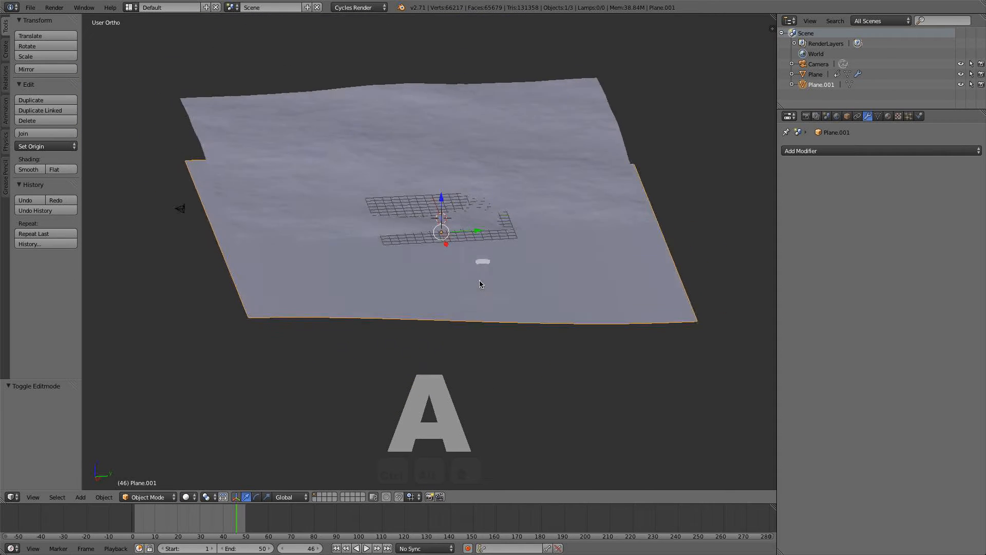
click(795, 151)
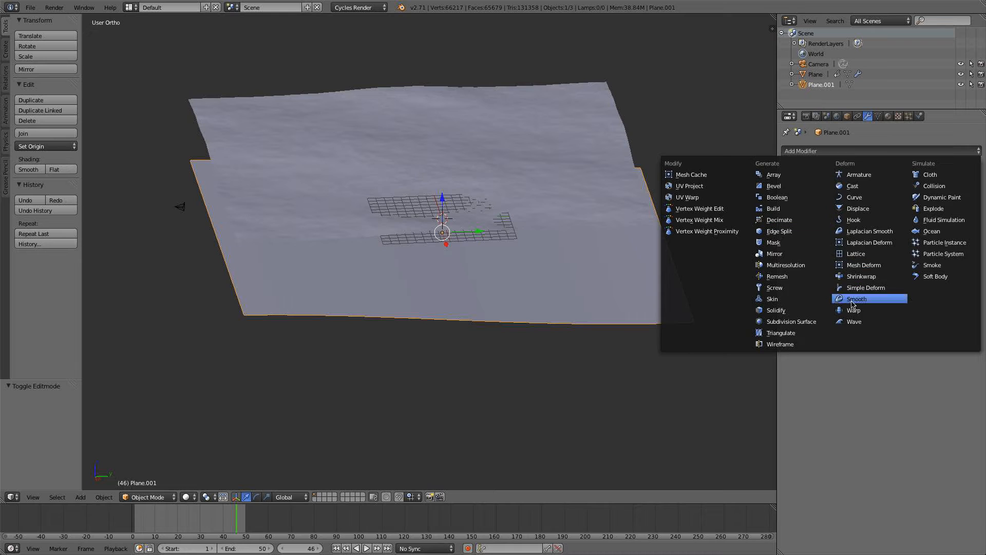
click(791, 322)
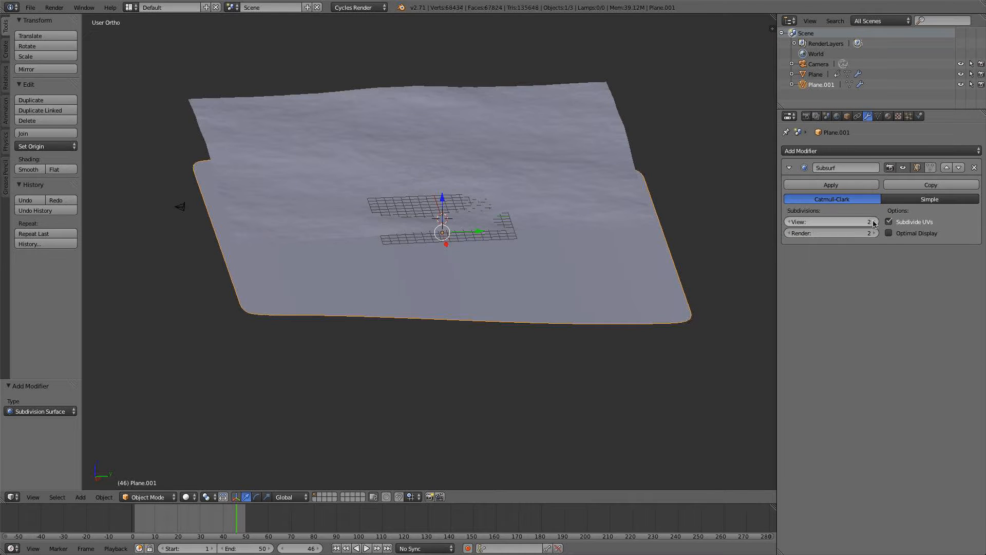
- Set the lower plane's Subdivision Surface view and render levels to 3 and add a Displace modifier with a new texture
click(873, 221)
click(874, 233)
click(813, 151)
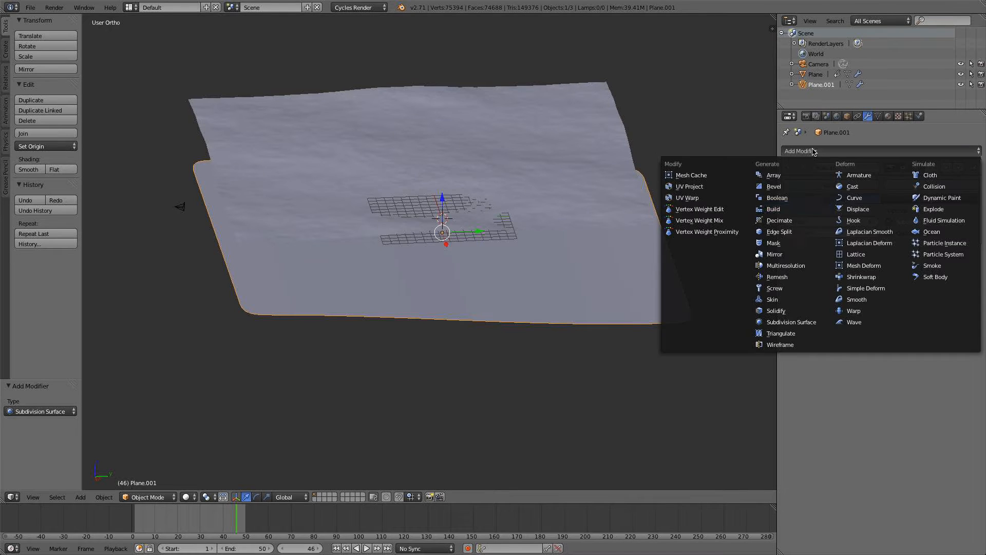
click(872, 209)
middle_drag(548, 252, 533, 237)
middle_drag(461, 158, 523, 272)
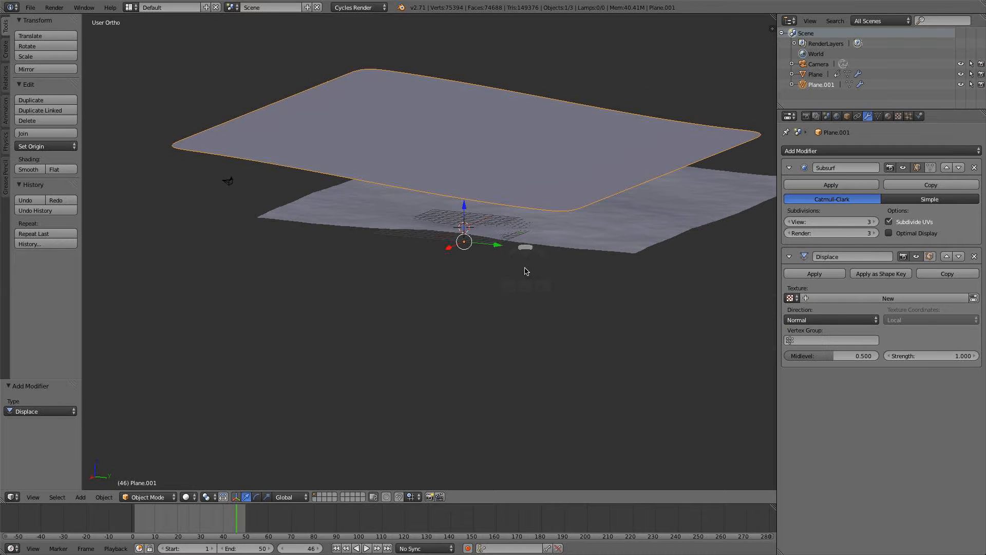
click(890, 299)
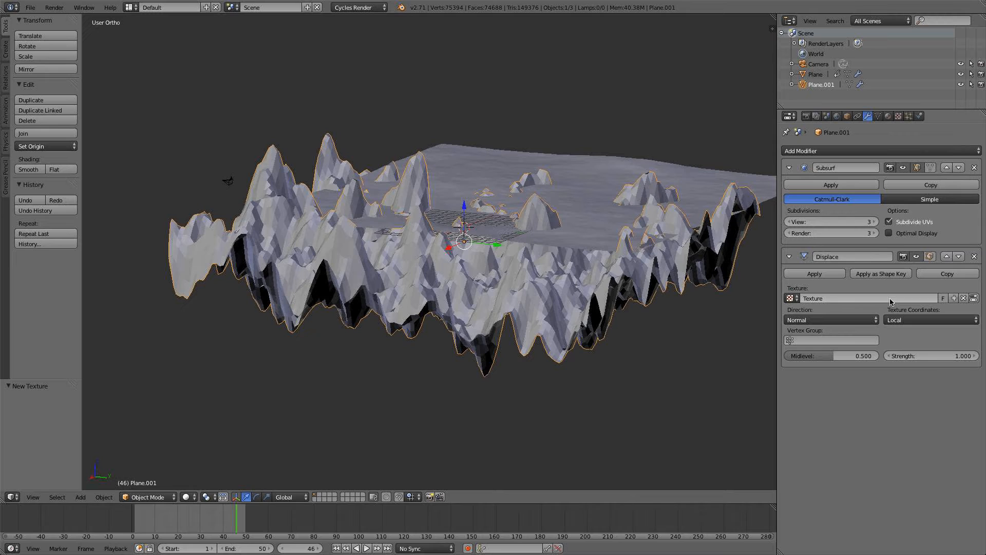
- Set the Displace modifier's strength to 0.05
click(936, 357)
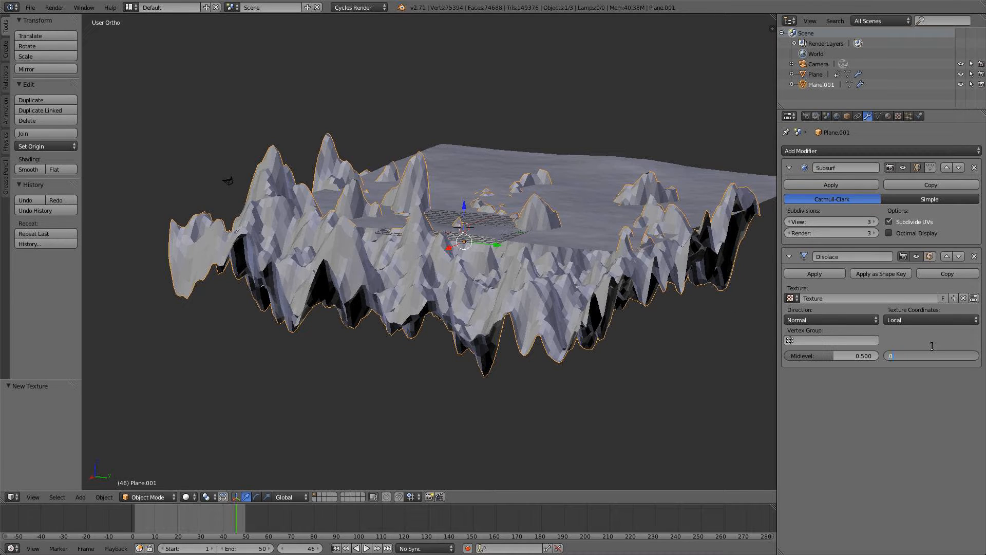
text(0.05)
key(Return)
scroll(614, 264, up, 3)
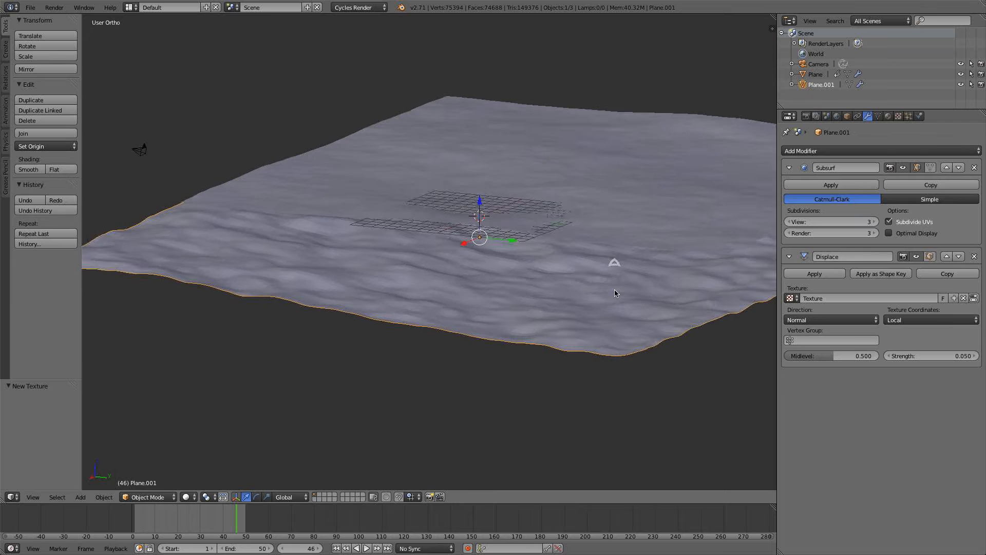
- Set the displacement Clouds texture's size to 0.12 and depth to 5, and shade the lower plane smooth
click(898, 117)
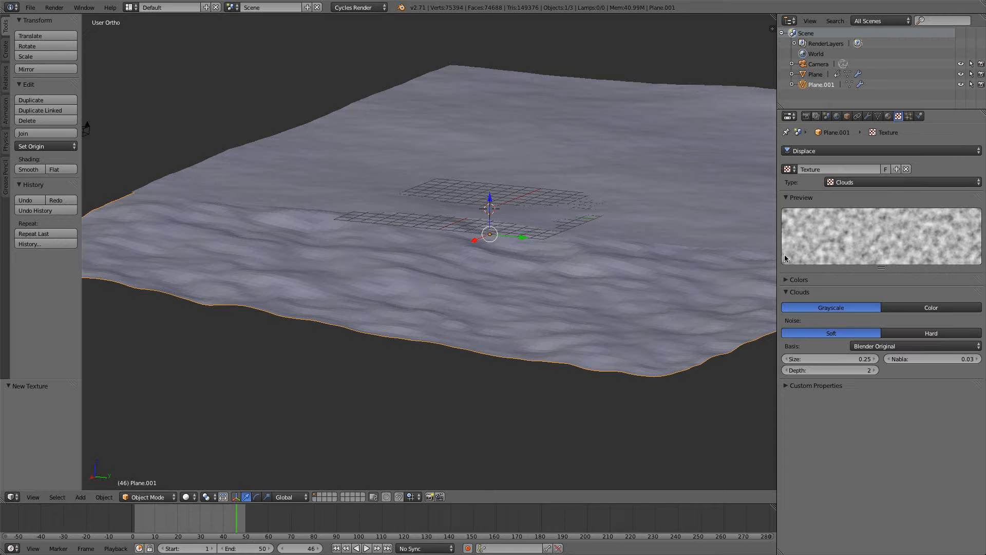
click(785, 359)
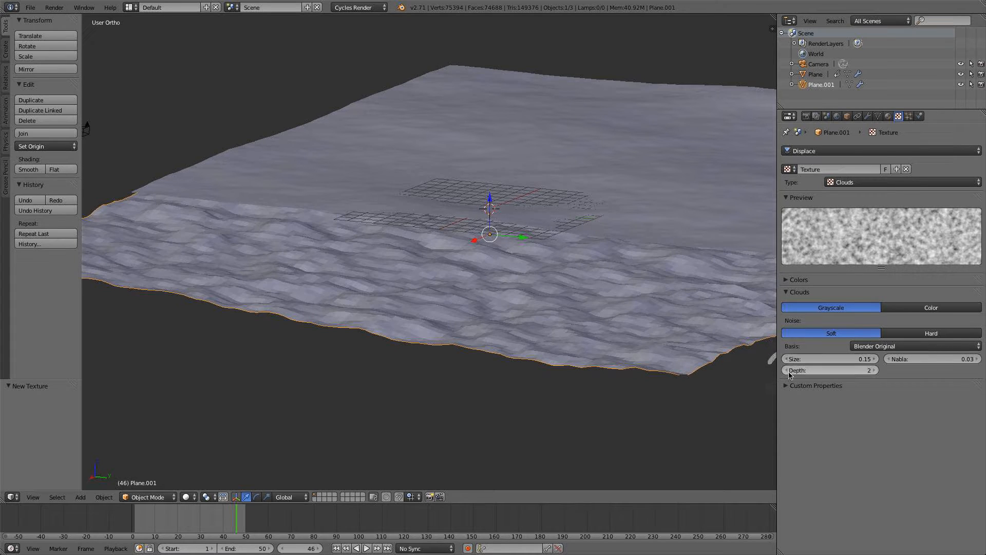
click(875, 370)
click(874, 370)
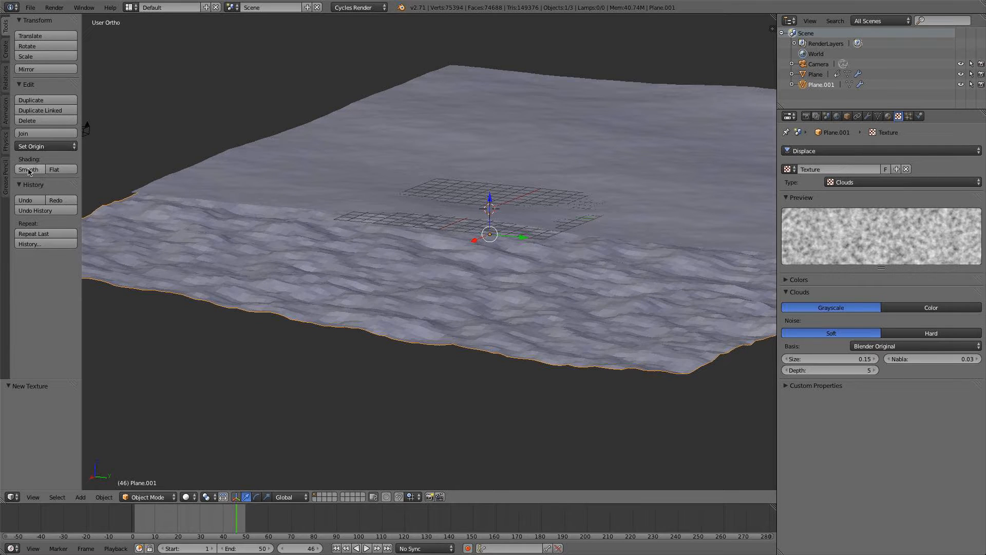
click(28, 169)
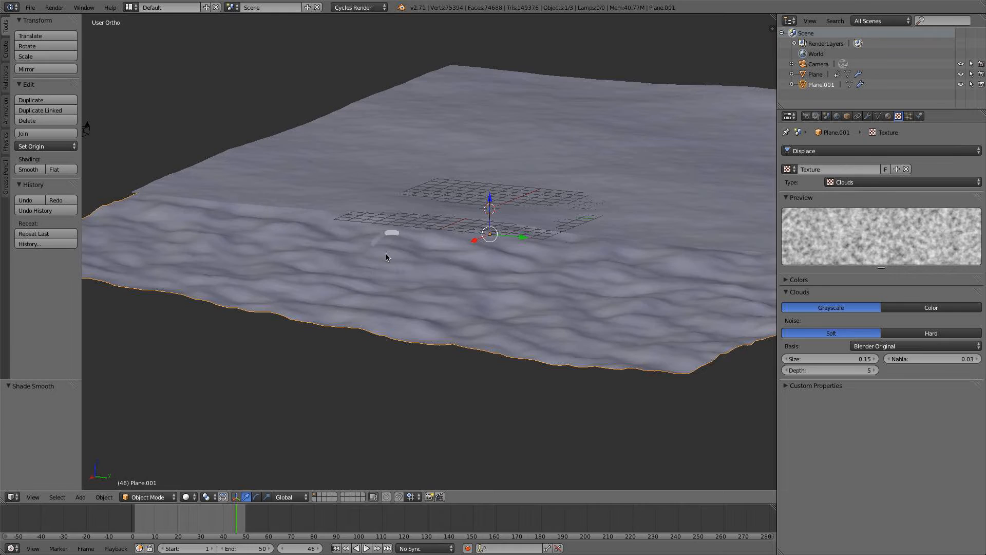
middle_drag(339, 226, 345, 260)
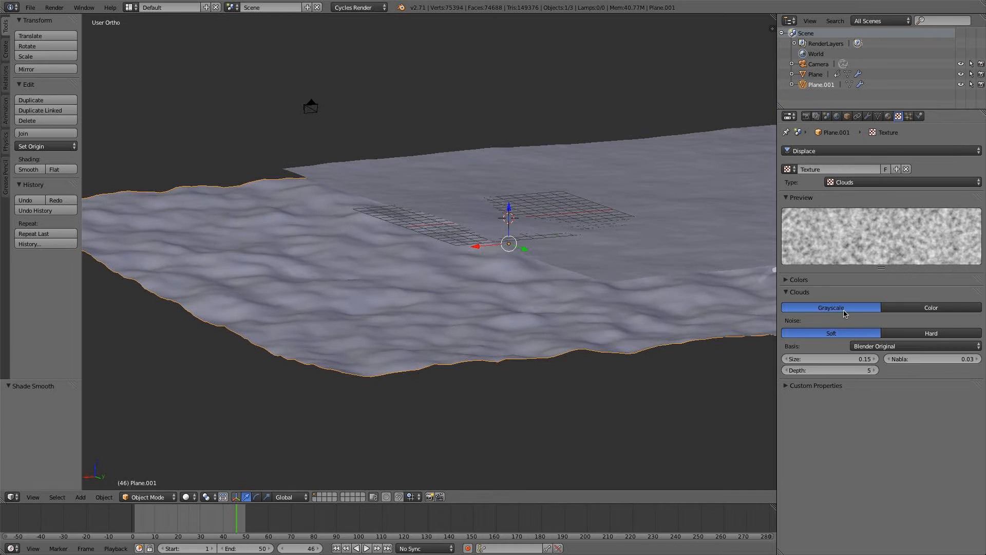
click(842, 355)
key(Return)
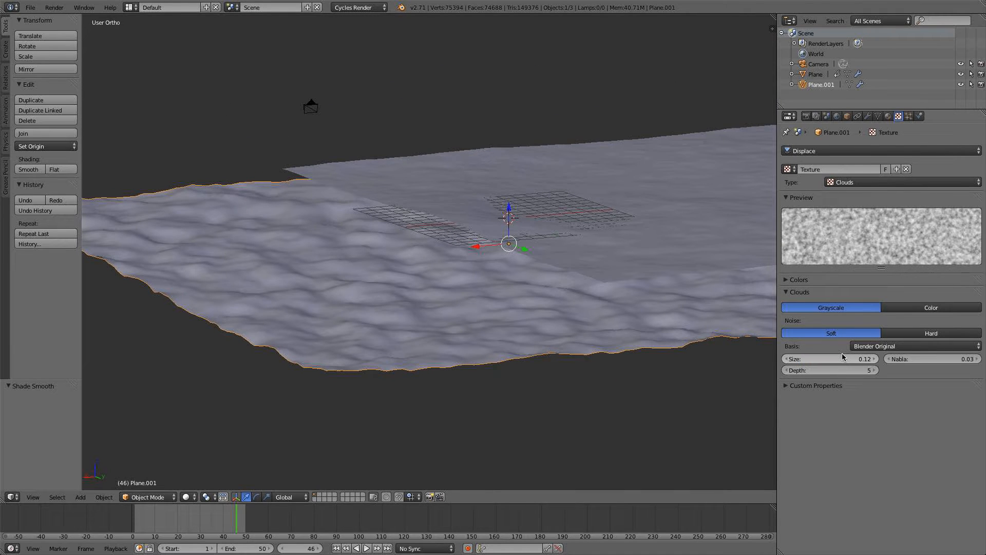
- Set the lower plane's Displace strength to 0.02 and its Subdivision Surface view level to 4
click(888, 116)
click(867, 116)
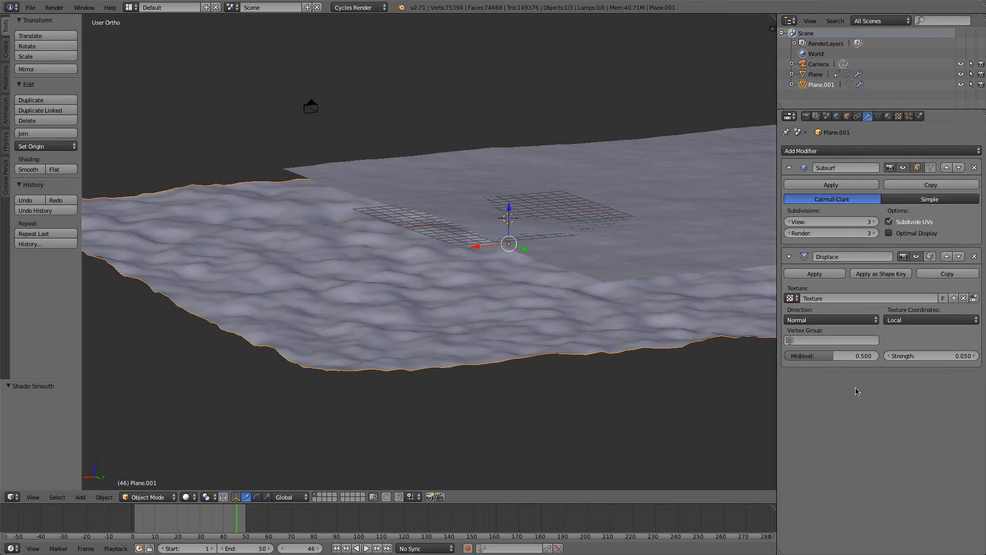
click(939, 359)
text(0.02)
key(Return)
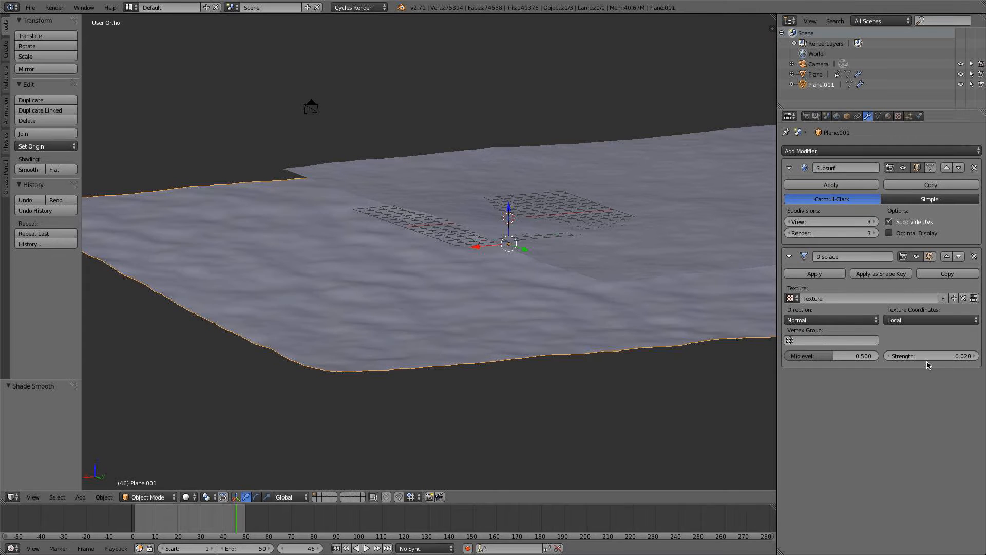
mouse_move(552, 279)
middle_down()
mouse_move(492, 250)
mouse_move(479, 293)
mouse_move(494, 235)
mouse_move(434, 303)
mouse_move(350, 259)
middle_up()
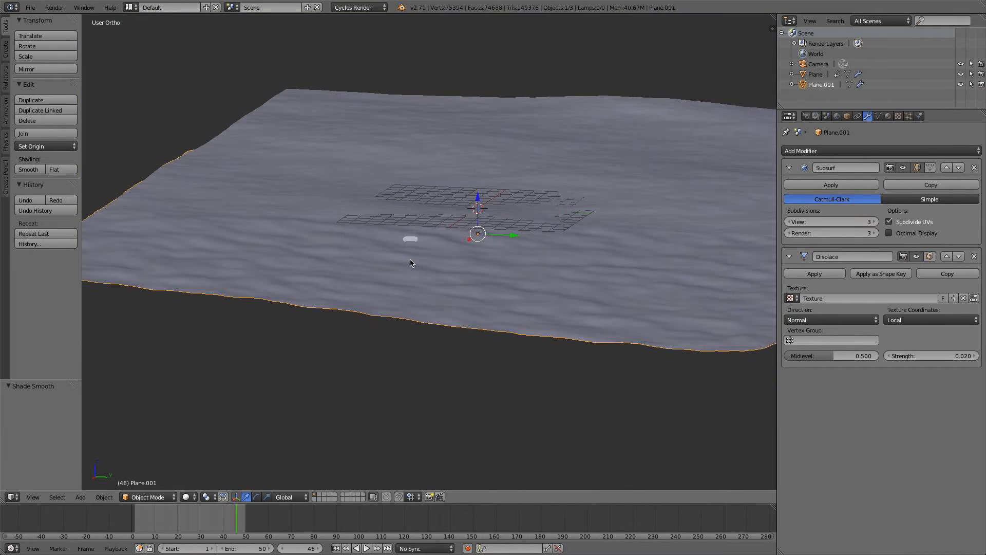
click(875, 221)
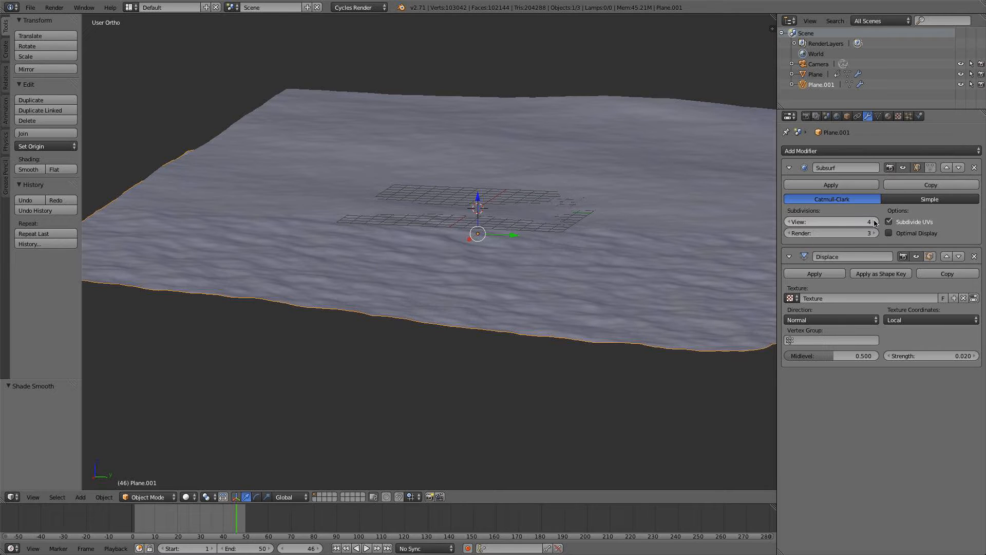
middle_drag(758, 248, 662, 236)
- Refine the displacement Clouds texture to size 0.10 and depth 7
click(889, 118)
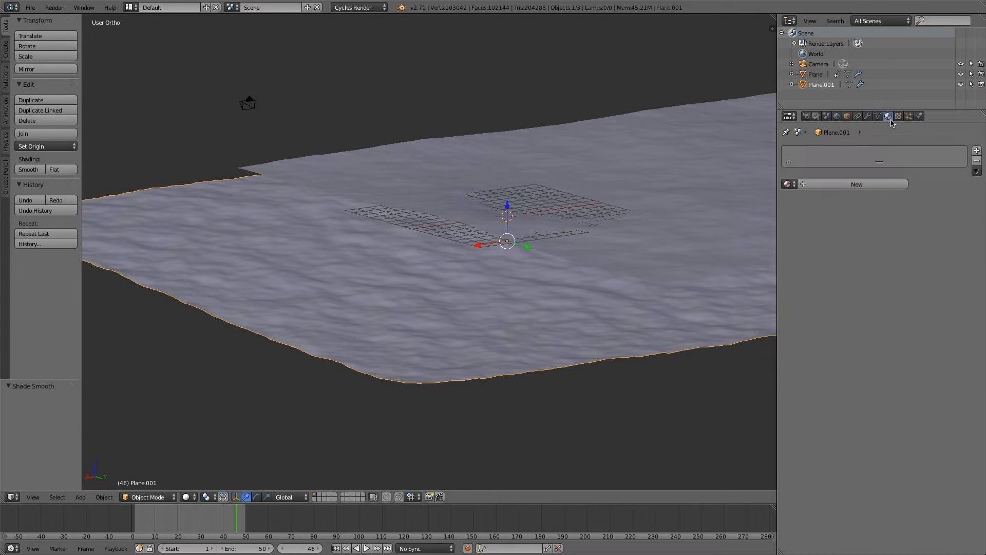
click(898, 117)
click(840, 359)
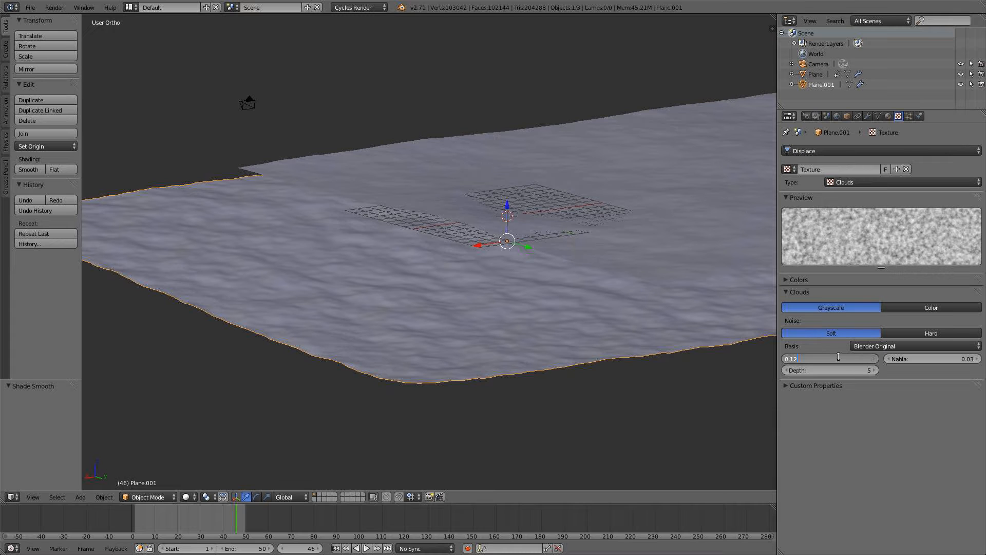
key(Return)
middle_drag(645, 249, 322, 255)
scroll(372, 269, down, 5)
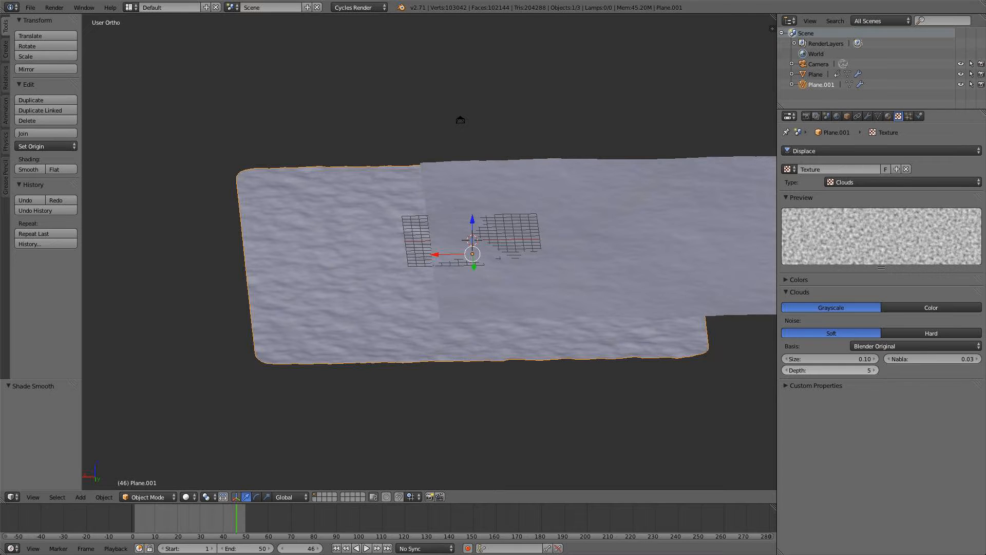
click(874, 369)
click(873, 369)
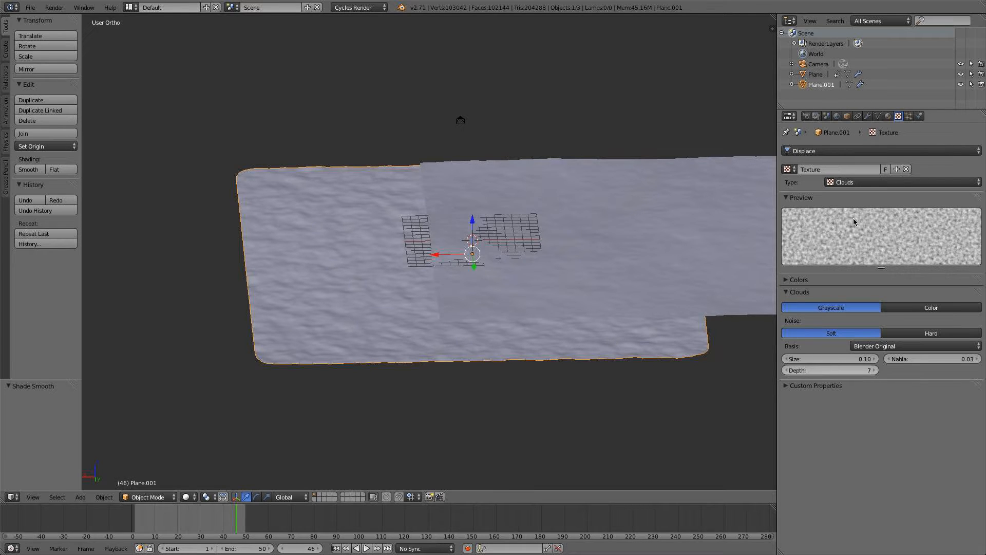
- Examine the displaced plane's slope and position relative to the ocean in the front, right side and angled views
click(868, 116)
middle_drag(652, 251, 569, 275)
key(KP_1)
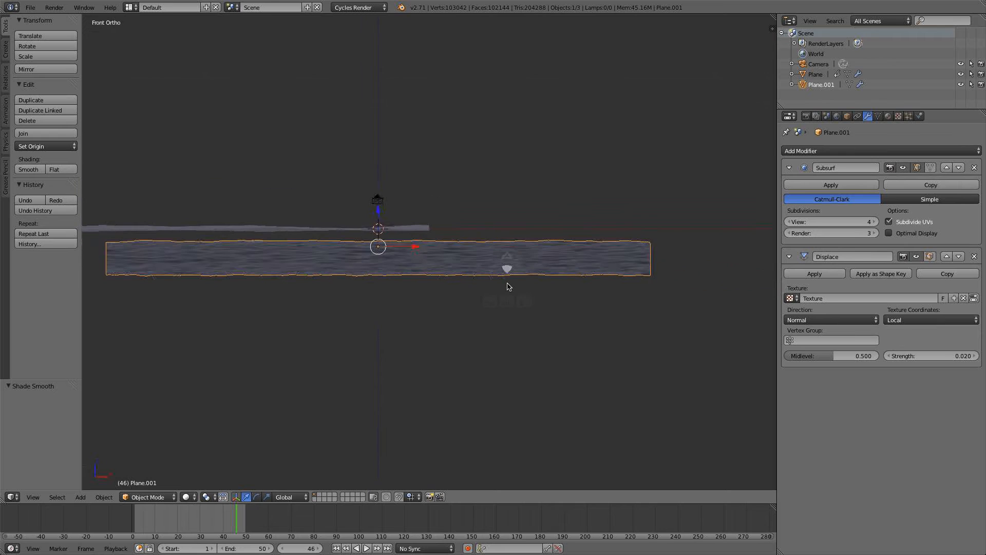
key(KP_3)
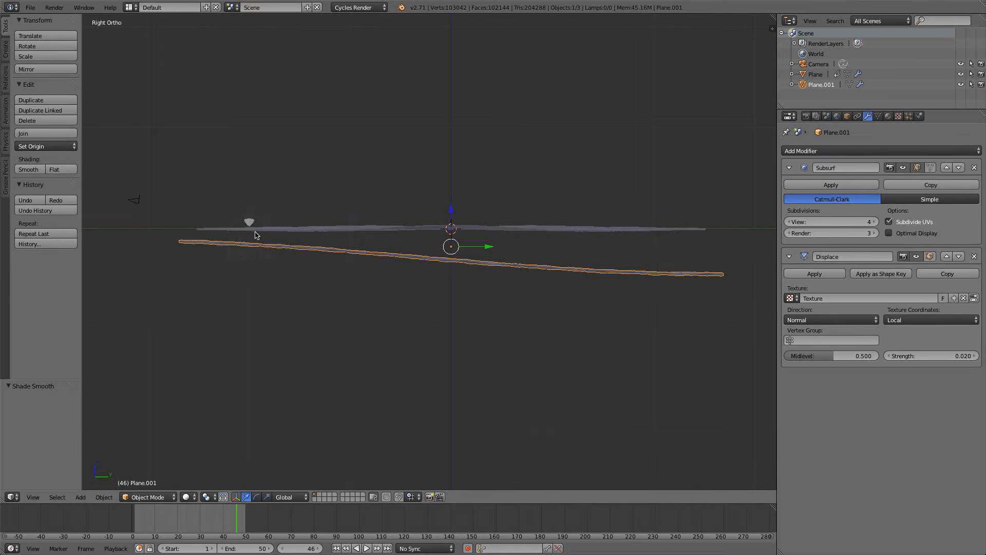
key(KP_8)
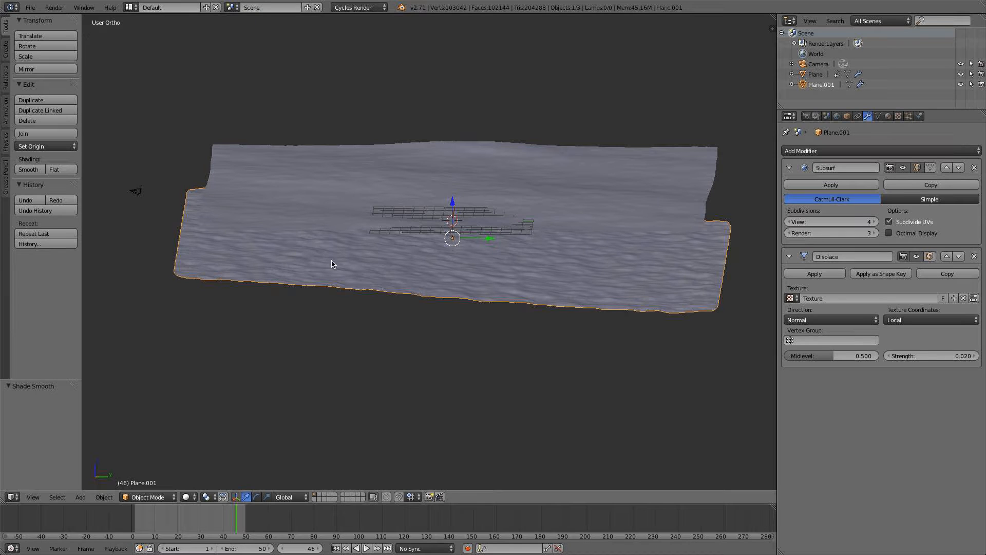
shift+middle_drag(367, 274, 355, 237)
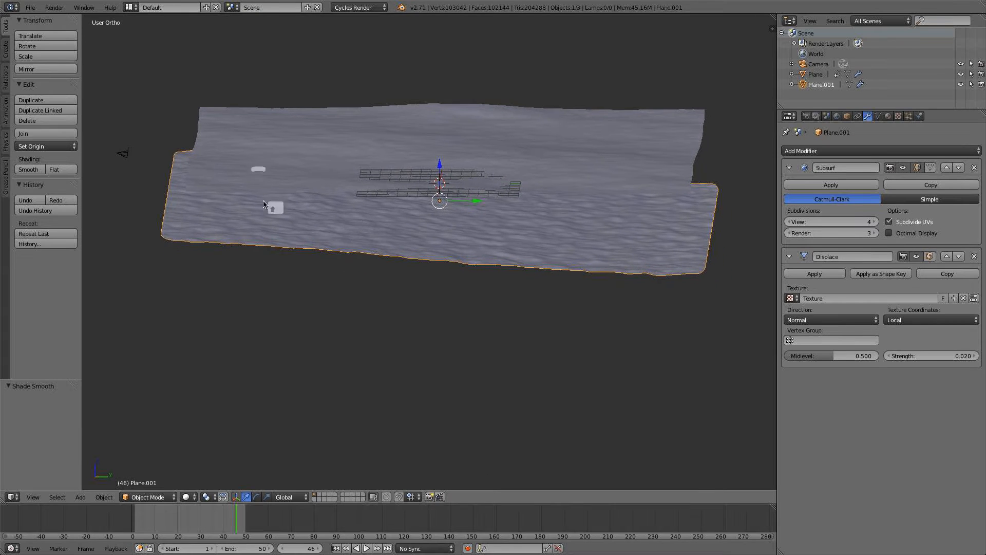
scroll(294, 222, down, 1)
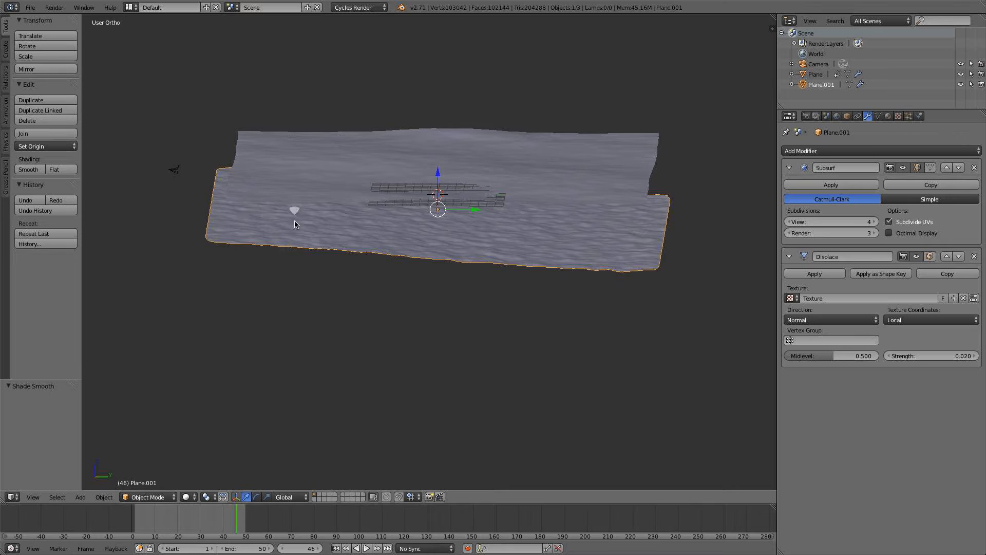
mouse_move(295, 222)
middle_down()
mouse_move(291, 195)
mouse_move(310, 213)
middle_up()
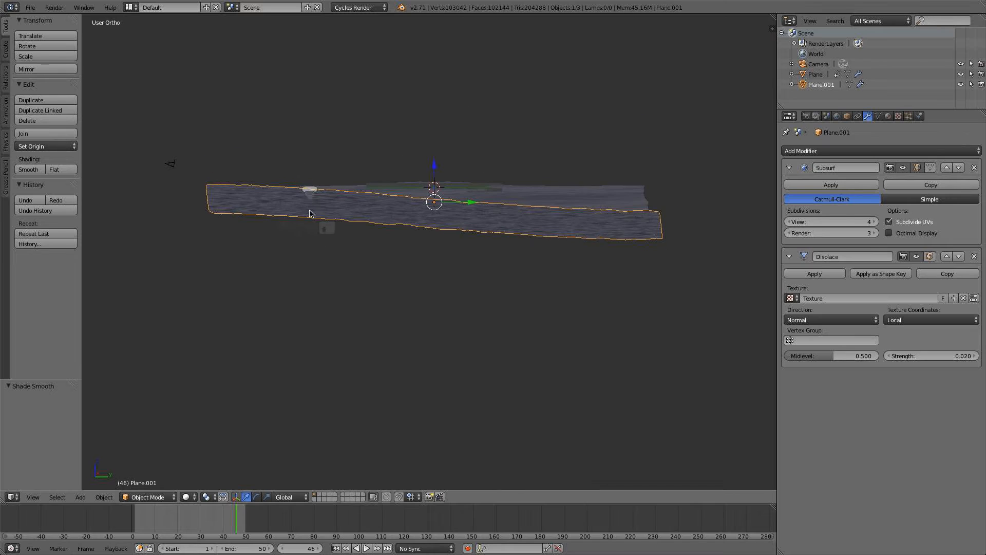
- Switch to the empty second layer and add an ico sphere at the origin in front view
click(321, 497)
key(KP_1)
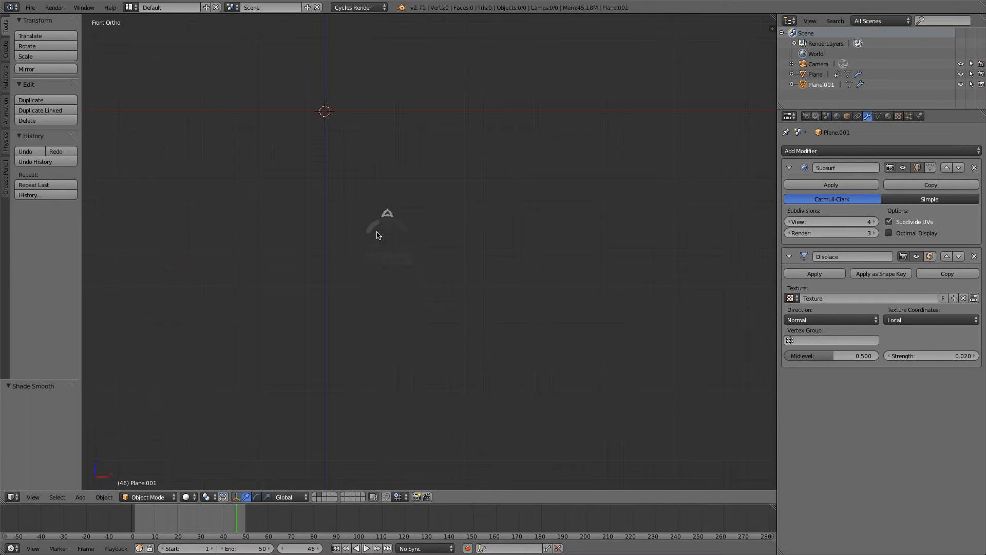
shift+middle_drag(445, 372, 485, 325)
key(shift+a)
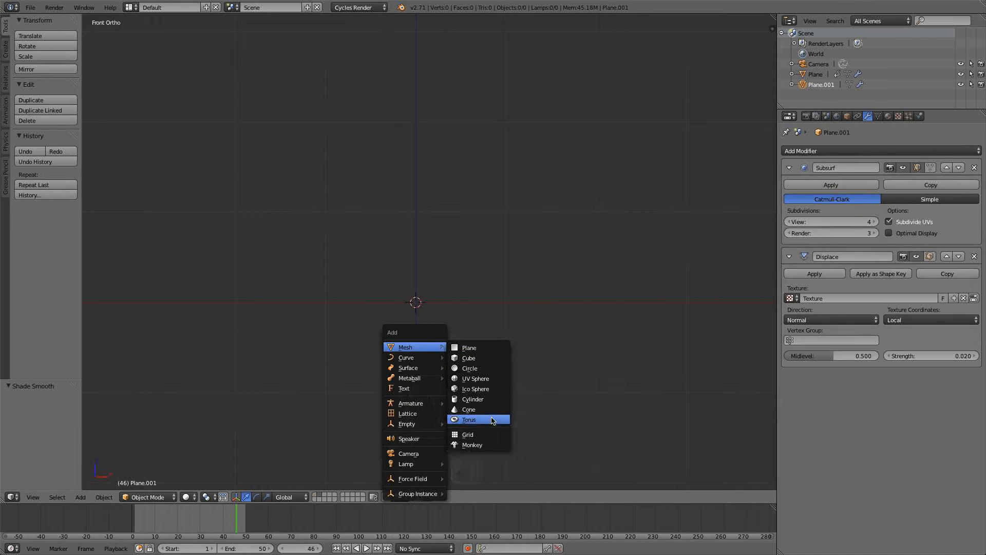
click(486, 389)
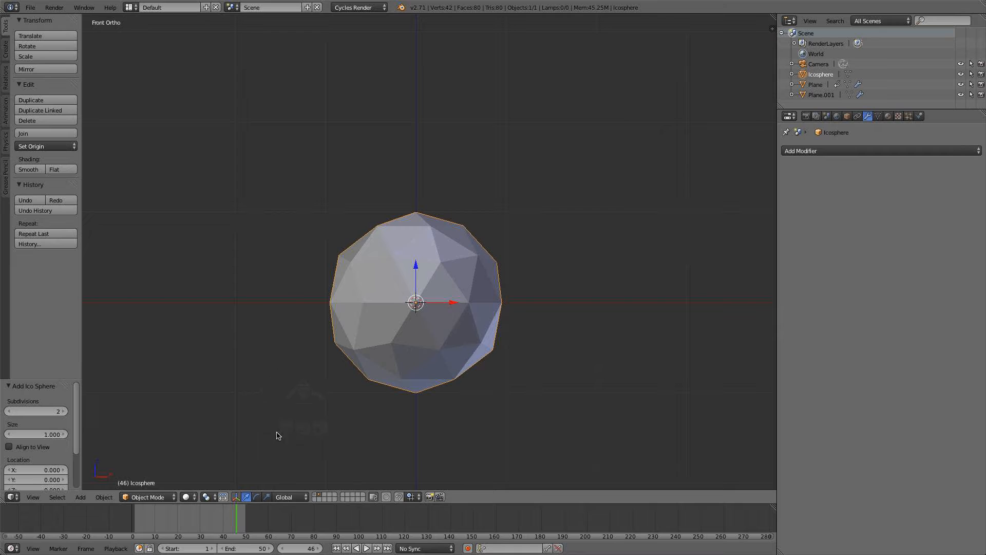
- Put the ico sphere in Sculpt Mode and set the SculptDraw brush to strength 0.811 and radius 149 px in top view
click(148, 497)
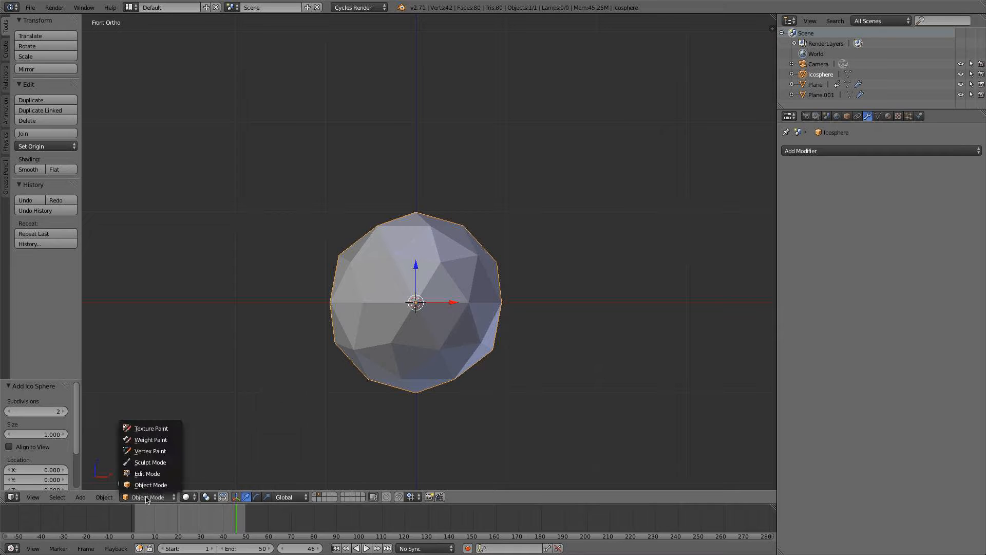
click(150, 462)
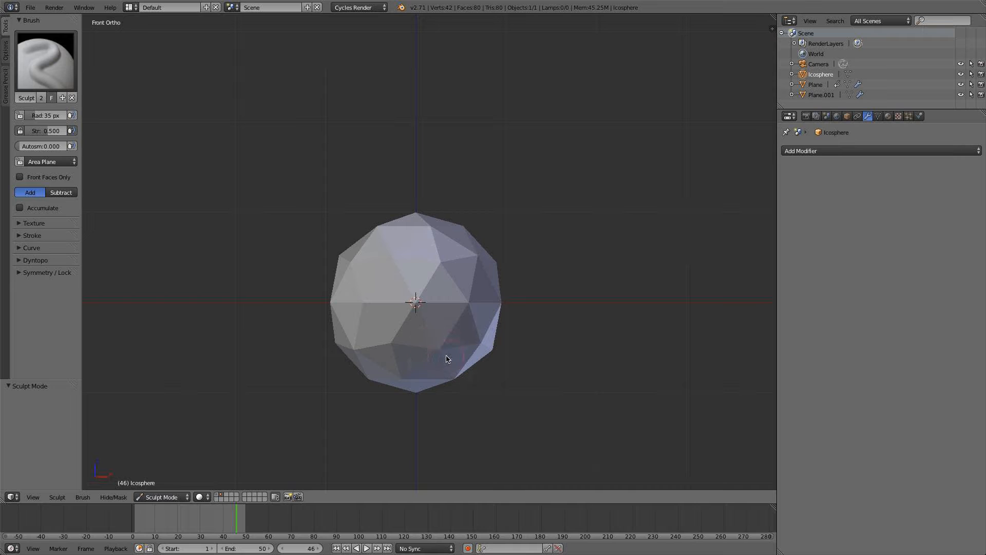
scroll(446, 359, down, 1)
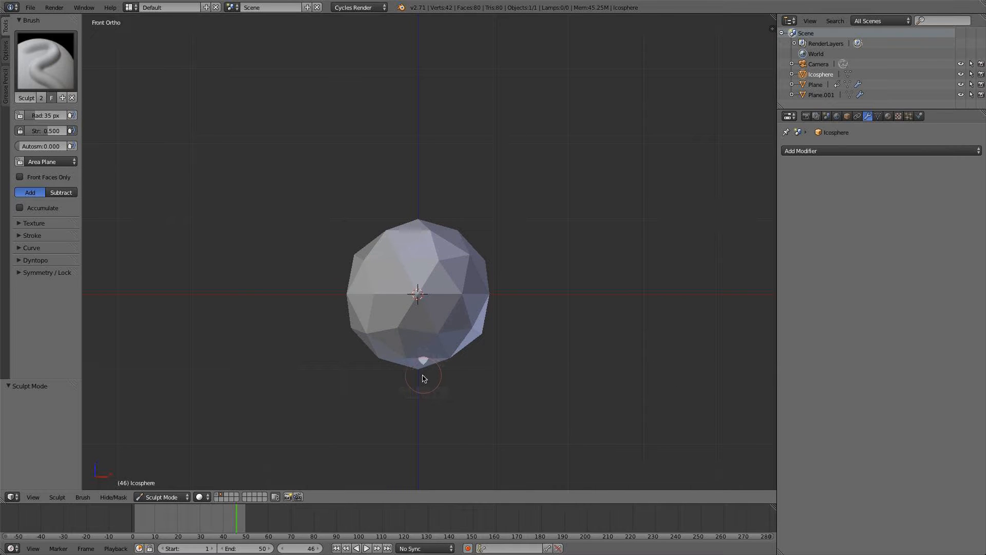
drag(82, 141, 169, 144)
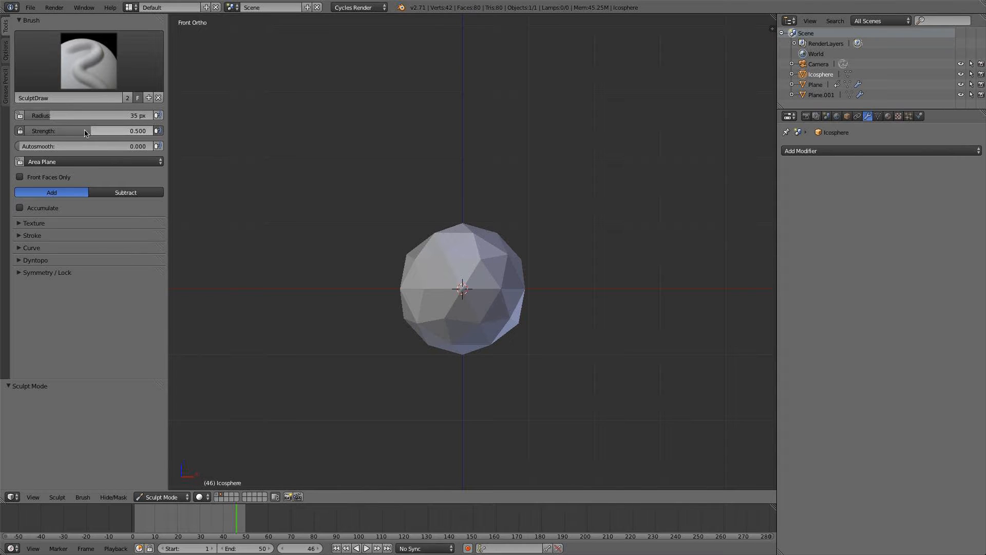
drag(85, 130, 100, 131)
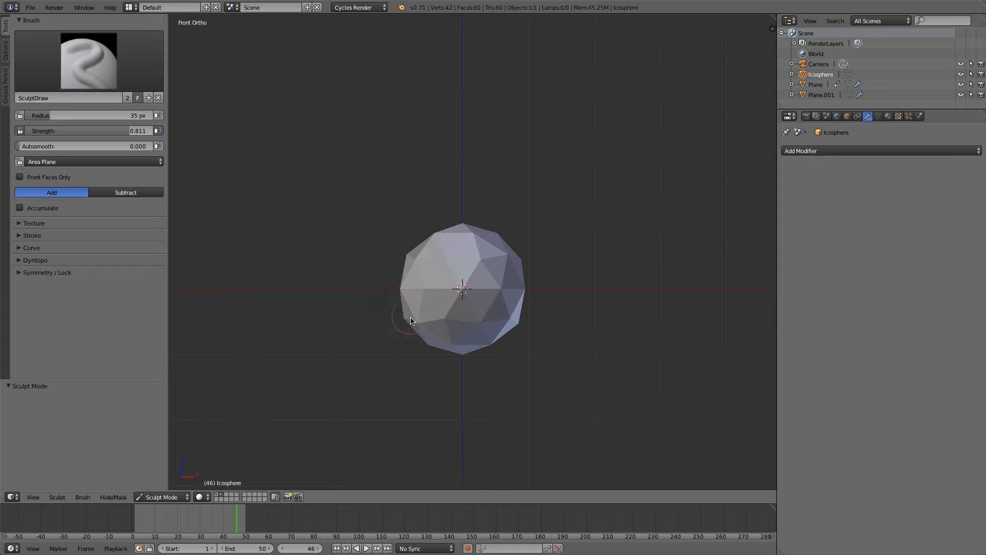
key(KP_7)
key(f)
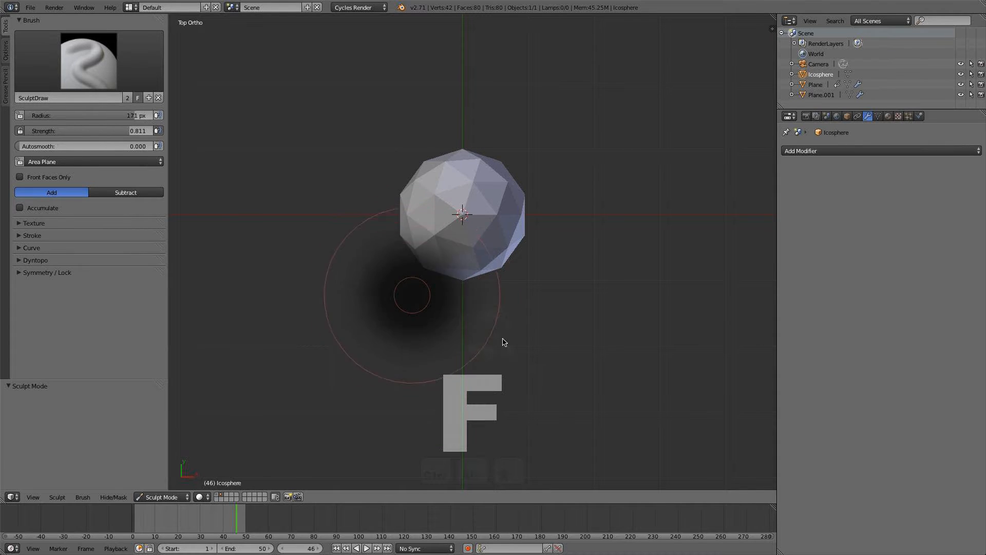
click(483, 329)
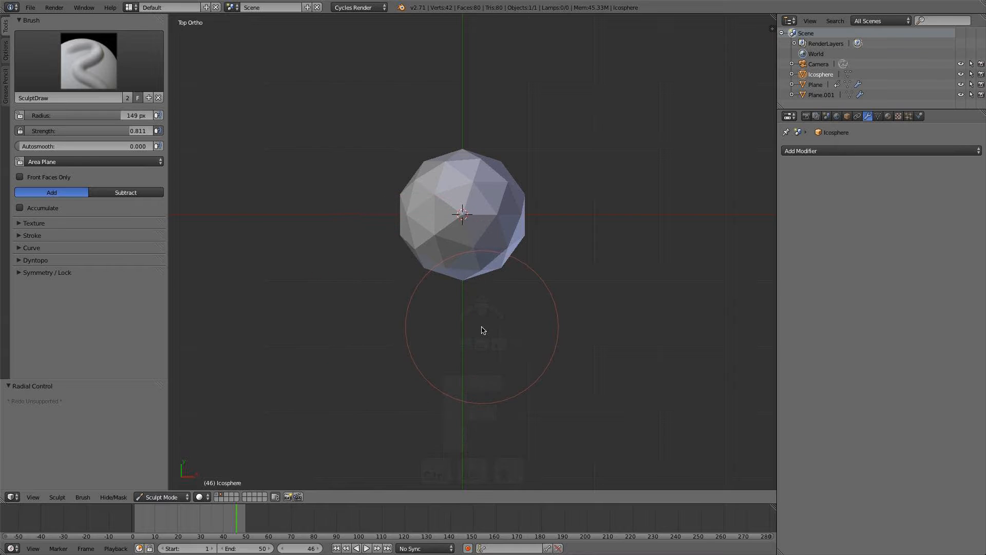
- Set the SculptDraw brush strength to 0.594 and carve dents into the ico sphere for a flattened, irregular rock shape
key(shift+f)
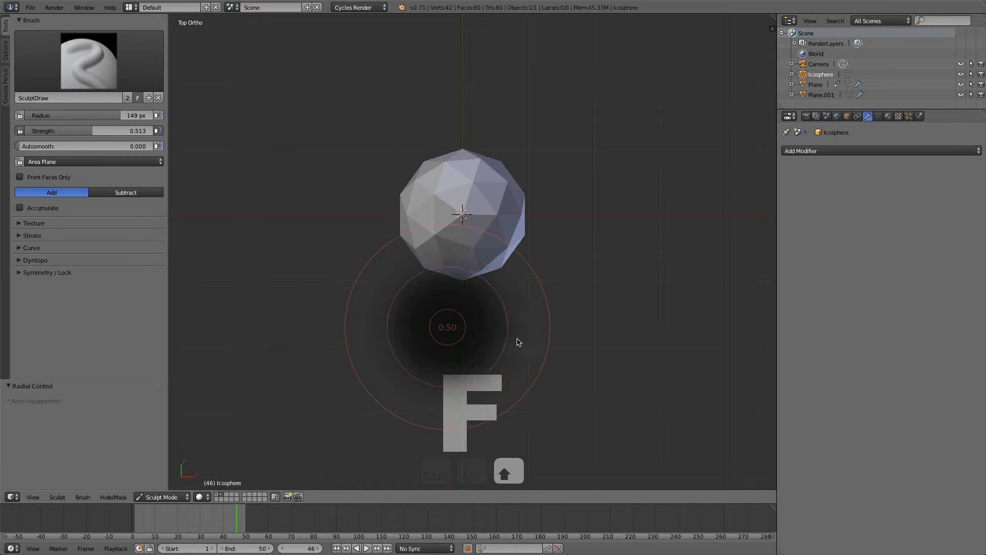
click(493, 329)
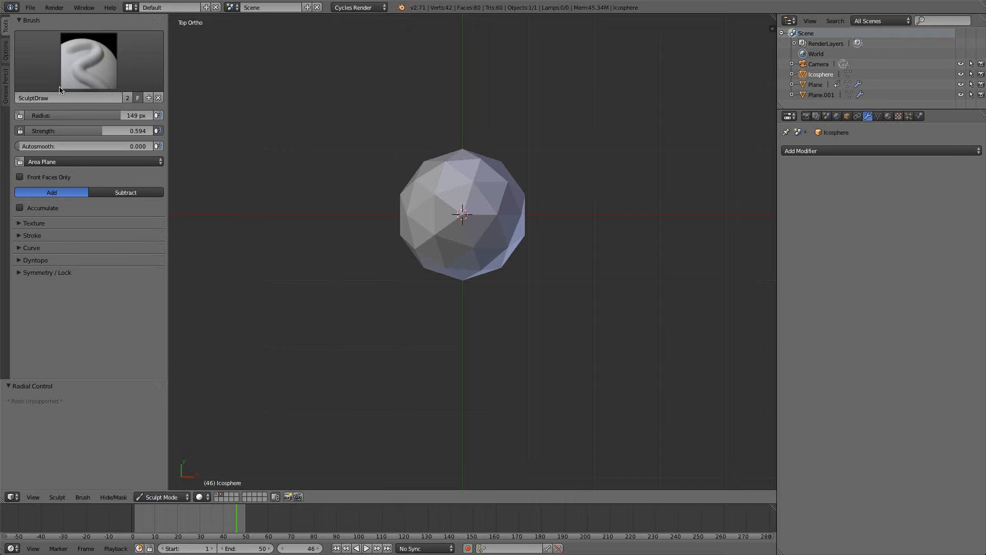
mouse_move(449, 211)
ctrl+mouse_down()
mouse_move(419, 217)
mouse_move(473, 219)
mouse_move(506, 249)
ctrl+mouse_up()
middle_drag(516, 276, 503, 193)
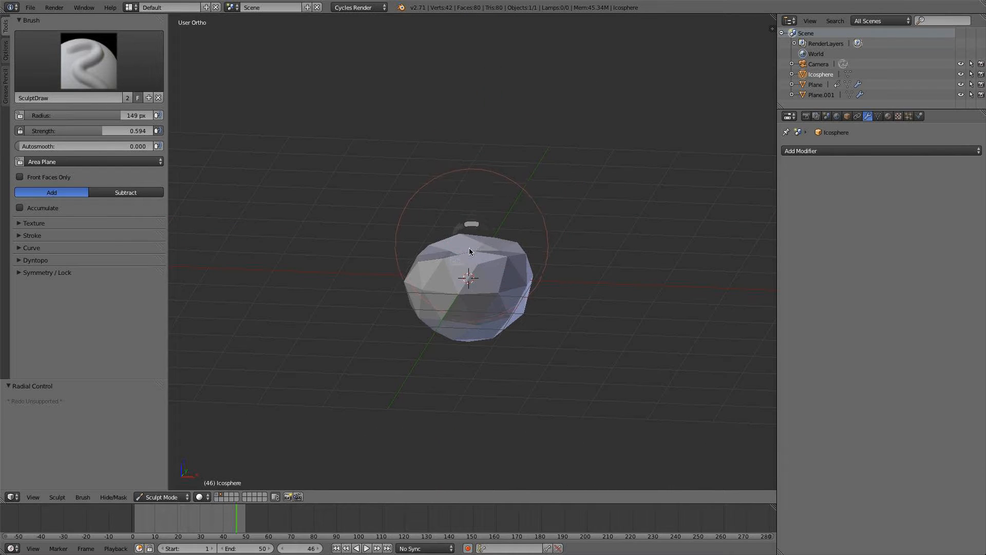
middle_drag(471, 251, 484, 308)
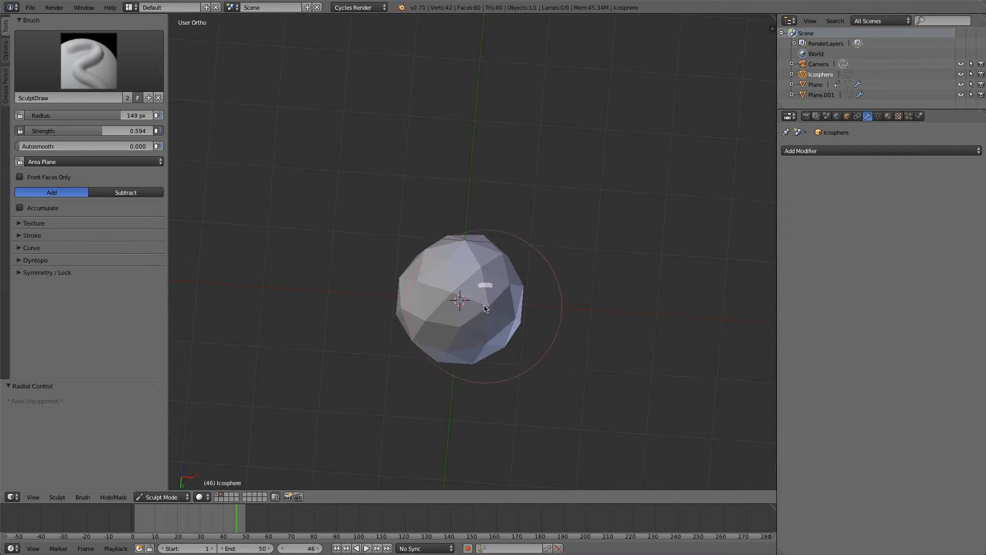
mouse_move(478, 320)
ctrl+mouse_down()
mouse_move(462, 308)
mouse_move(452, 324)
mouse_move(462, 297)
mouse_move(488, 327)
ctrl+mouse_up()
mouse_move(488, 327)
middle_down()
mouse_move(470, 340)
mouse_move(497, 323)
mouse_move(536, 334)
mouse_move(570, 274)
mouse_move(493, 360)
mouse_move(559, 327)
mouse_move(589, 403)
mouse_move(238, 349)
middle_up()
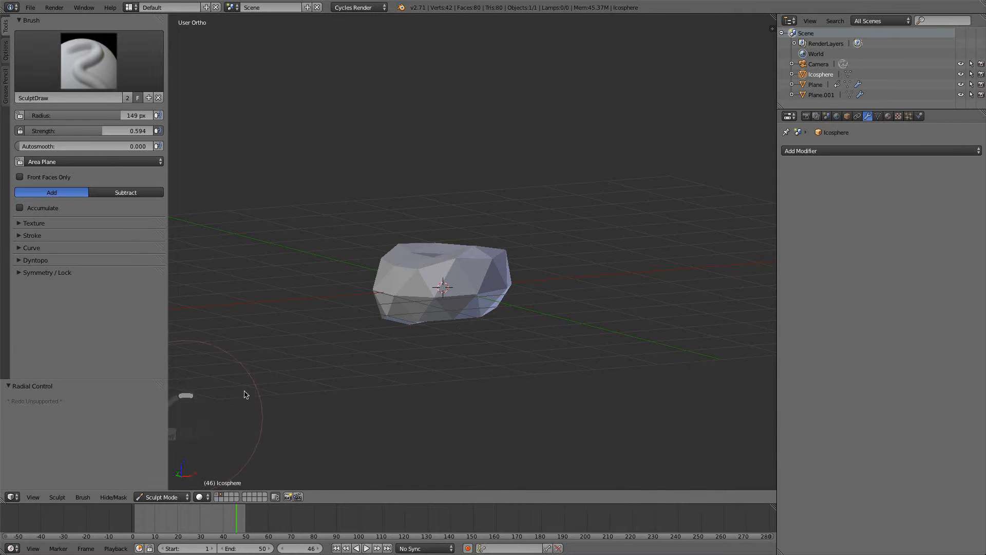
- Return the rock to Object Mode and apply smooth shading to it
key(Tab)
click(160, 497)
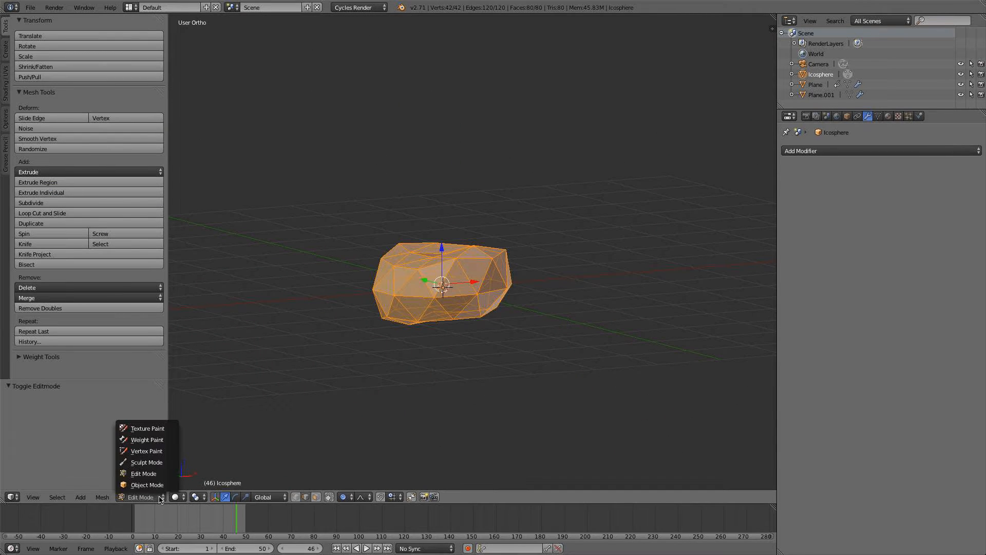
click(147, 484)
click(70, 171)
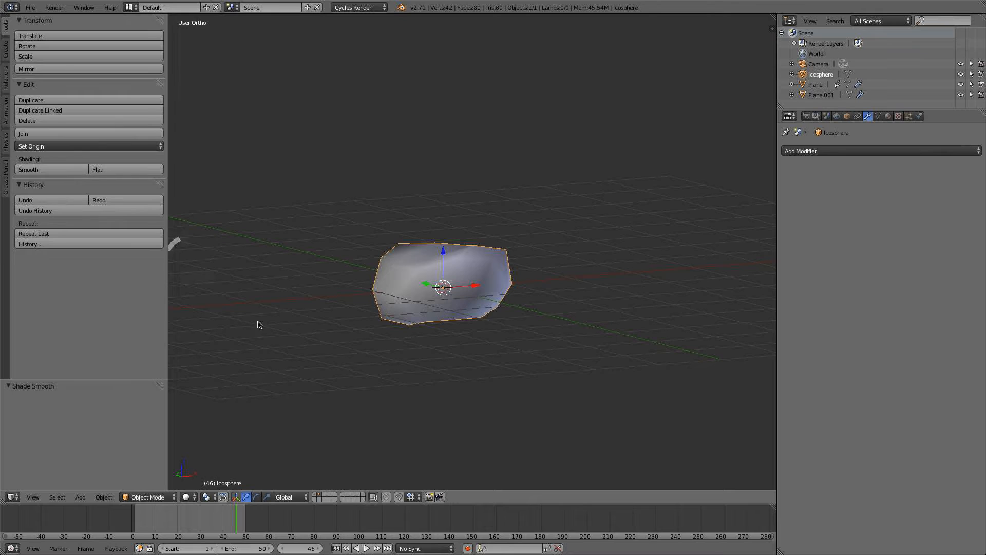
- Put the rock back into Sculpt Mode and carve its sides inward with the SculptDraw brush from several angles
click(154, 496)
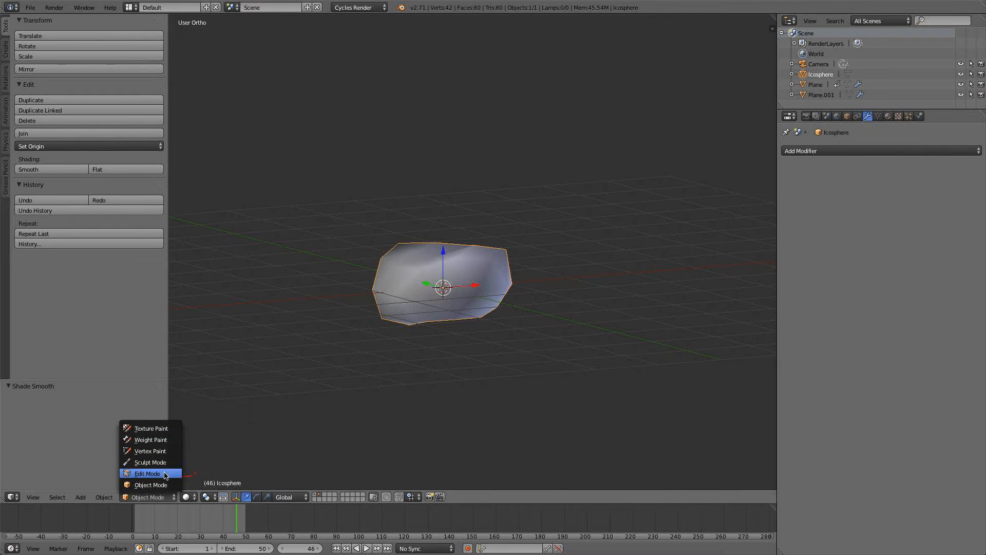
click(150, 462)
middle_drag(291, 418, 429, 426)
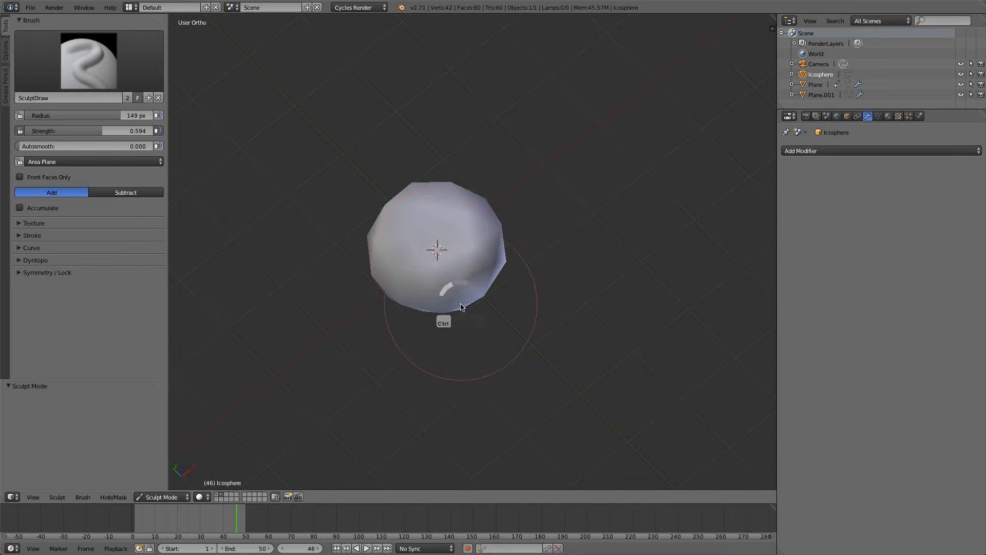
middle_drag(461, 307, 416, 214)
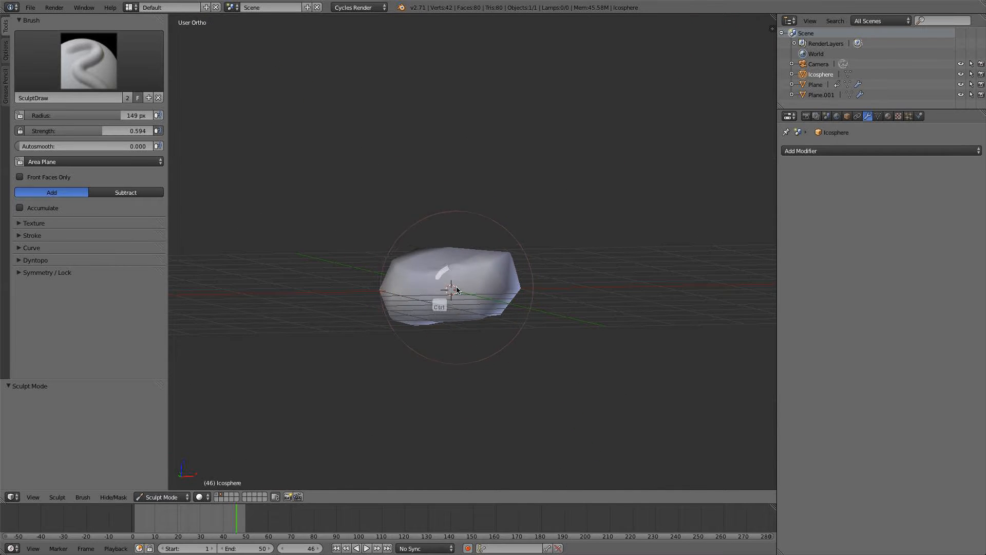
middle_drag(457, 291, 426, 366)
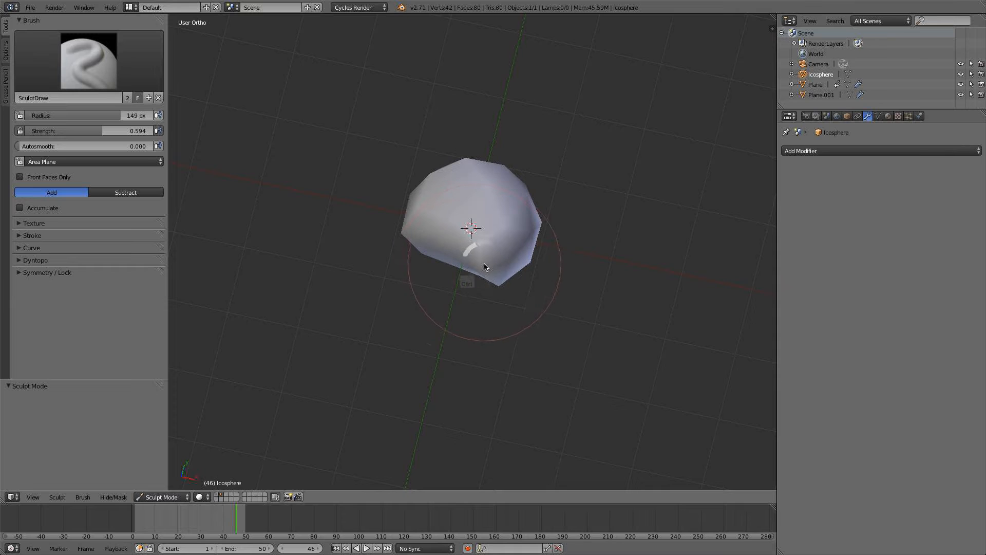
- Soften the rock's surface with the Smooth brush and carve it further with the SculptDraw brush into a smaller, tapered shape
key(s)
mouse_move(466, 272)
mouse_down()
mouse_move(460, 165)
mouse_move(414, 231)
mouse_move(443, 252)
mouse_up()
mouse_move(505, 249)
middle_down()
mouse_move(396, 200)
mouse_move(473, 308)
mouse_move(561, 348)
mouse_move(478, 375)
mouse_move(515, 280)
mouse_move(479, 231)
mouse_move(471, 275)
mouse_move(368, 222)
mouse_move(463, 286)
middle_up()
key(x)
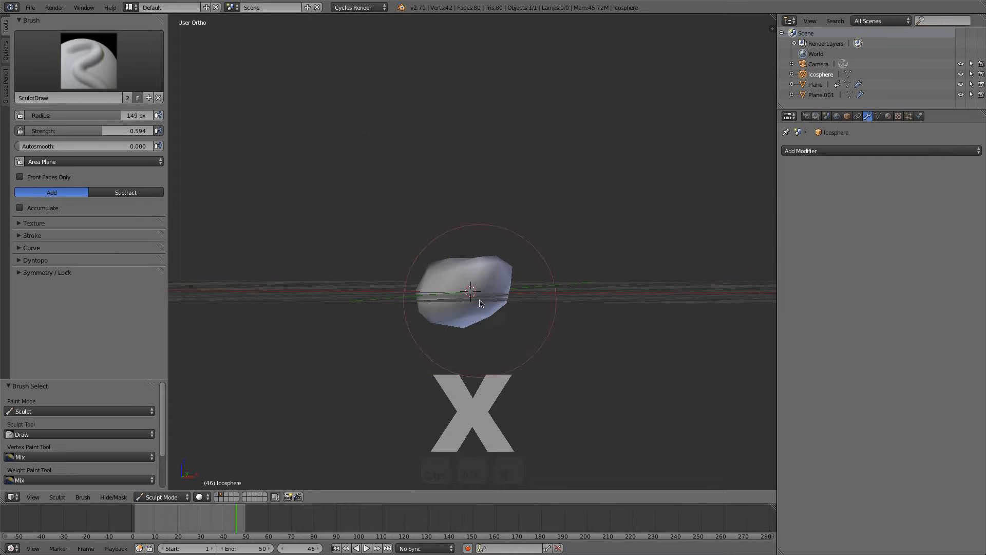
key(s)
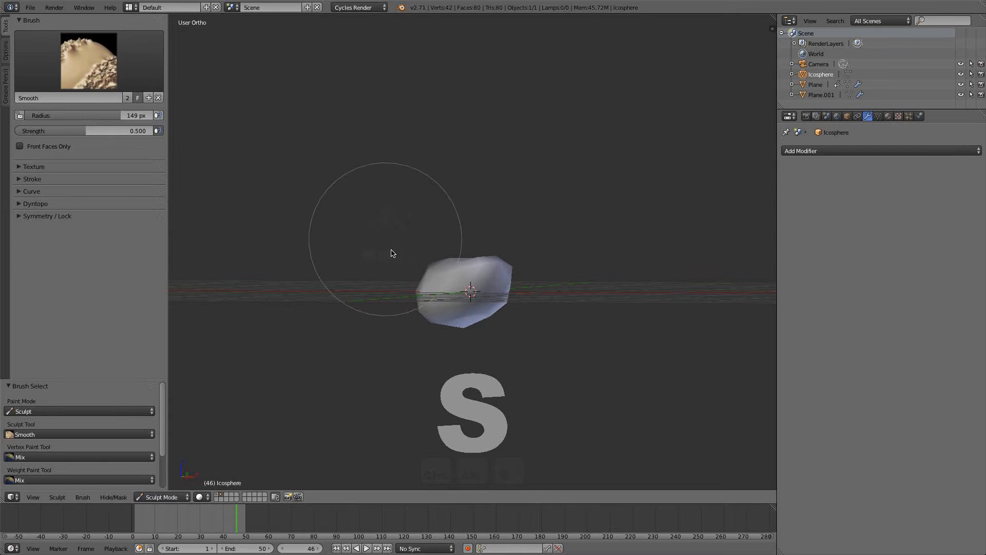
key(x)
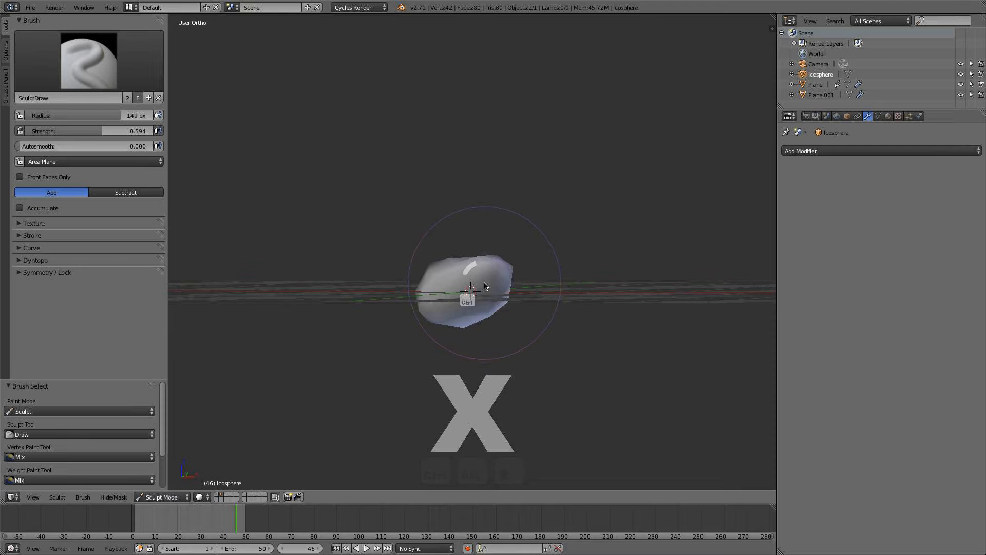
mouse_move(458, 293)
middle_down()
mouse_move(442, 348)
mouse_move(374, 348)
middle_up()
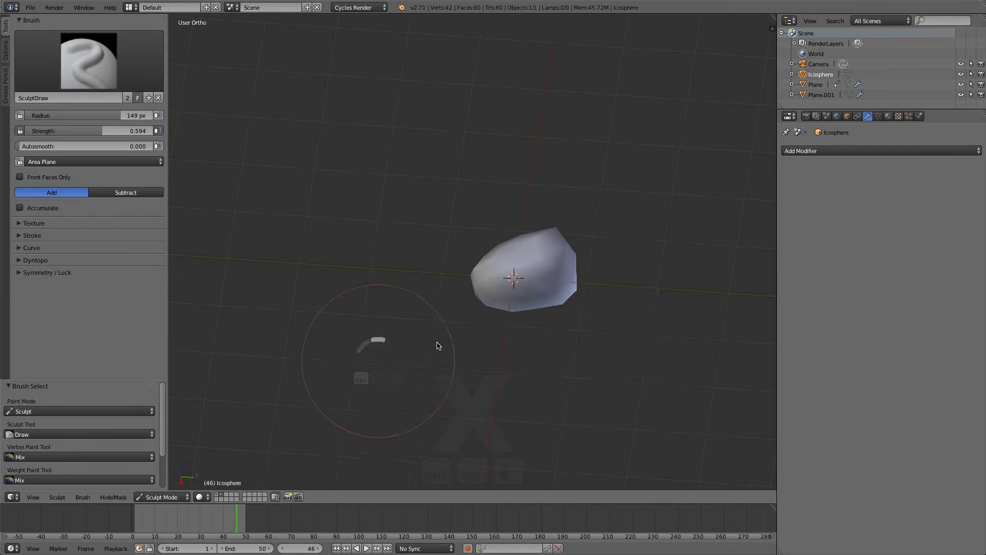
mouse_move(531, 289)
middle_down()
mouse_move(616, 326)
mouse_move(416, 257)
mouse_move(385, 299)
middle_up()
- In Object Mode, duplicate the sculpted rock and move the copy -3.979 along the X axis
key(Tab)
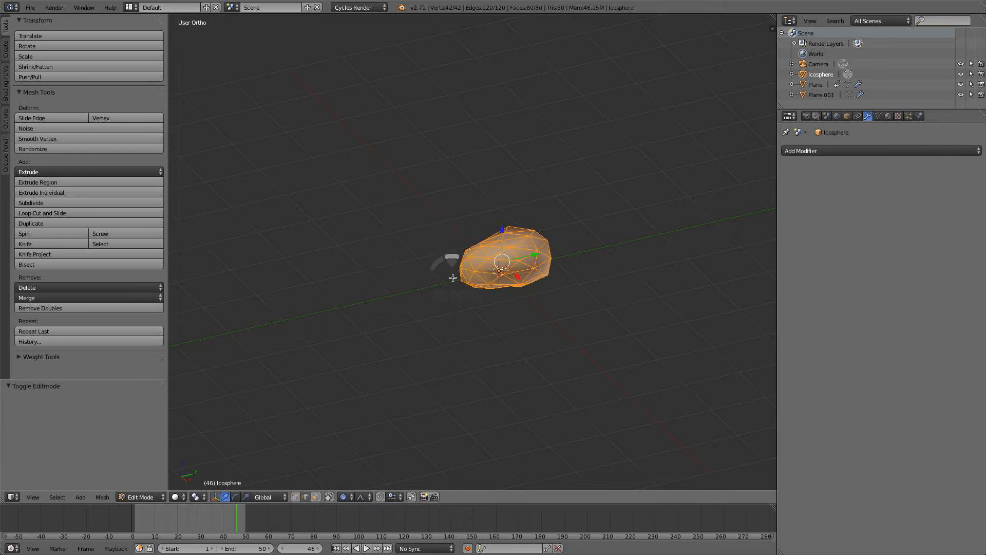
middle_drag(451, 278, 364, 429)
click(140, 497)
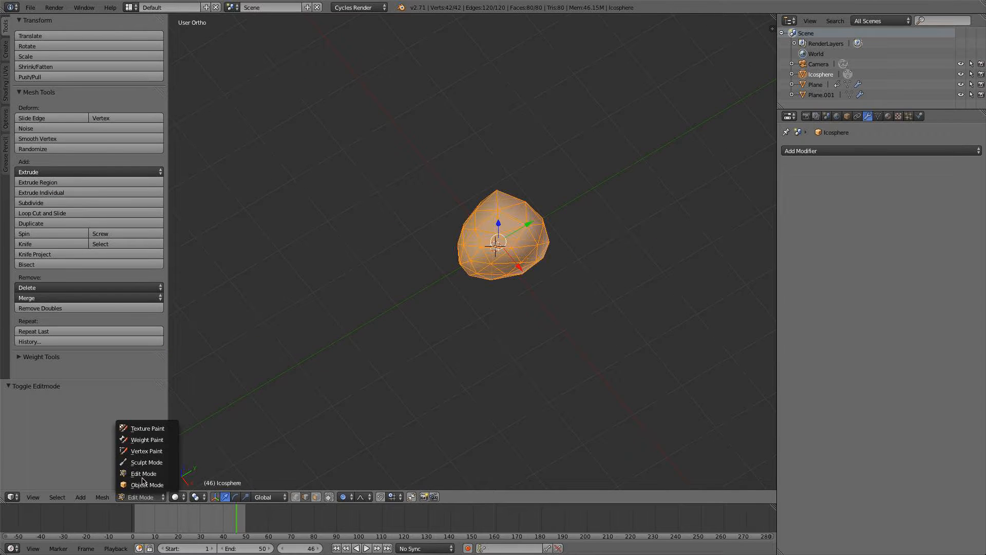
click(152, 486)
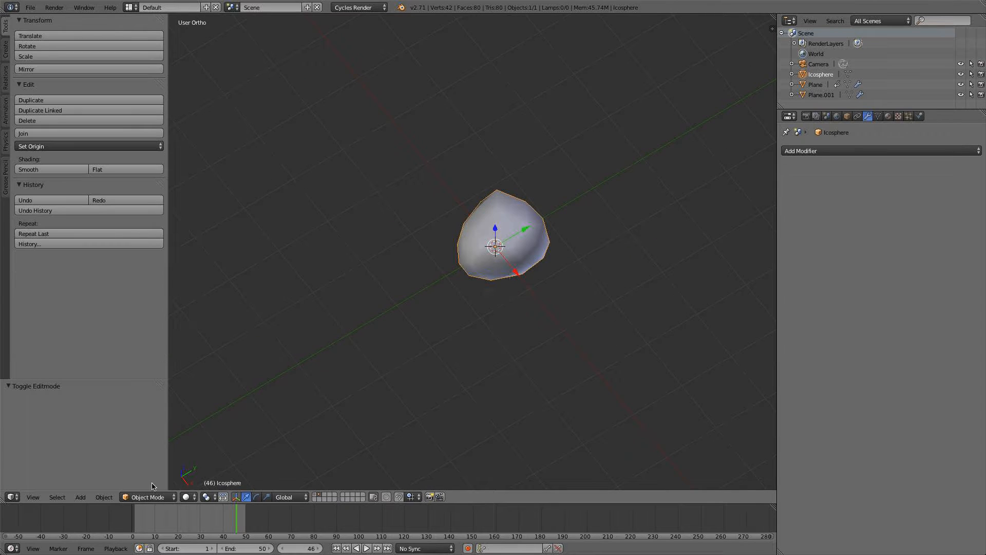
key(shift+d)
right_click(524, 280)
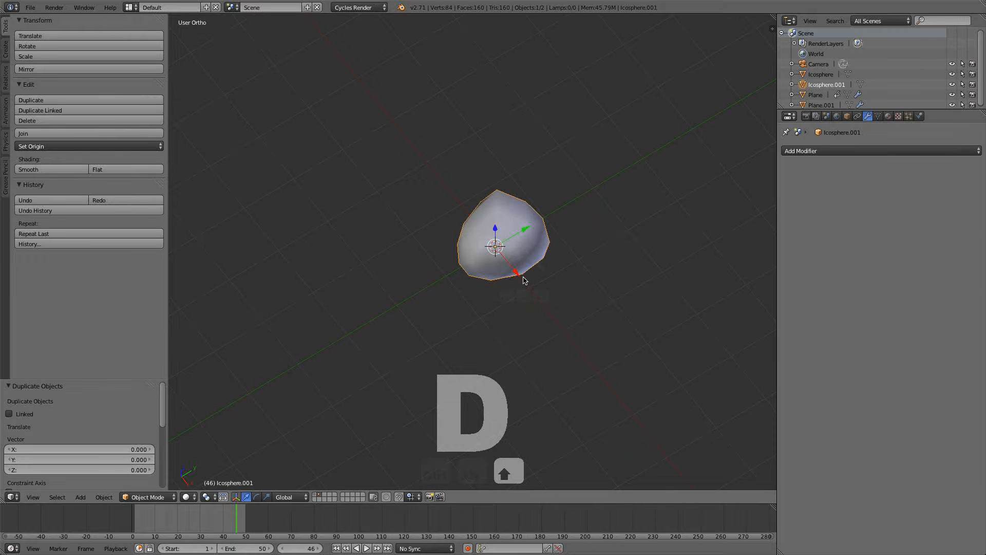
drag(517, 276, 377, 124)
click(377, 127)
- Put the original rock at the origin into Sculpt Mode, stretch it into a longer form and smooth its surface
right_click(509, 230)
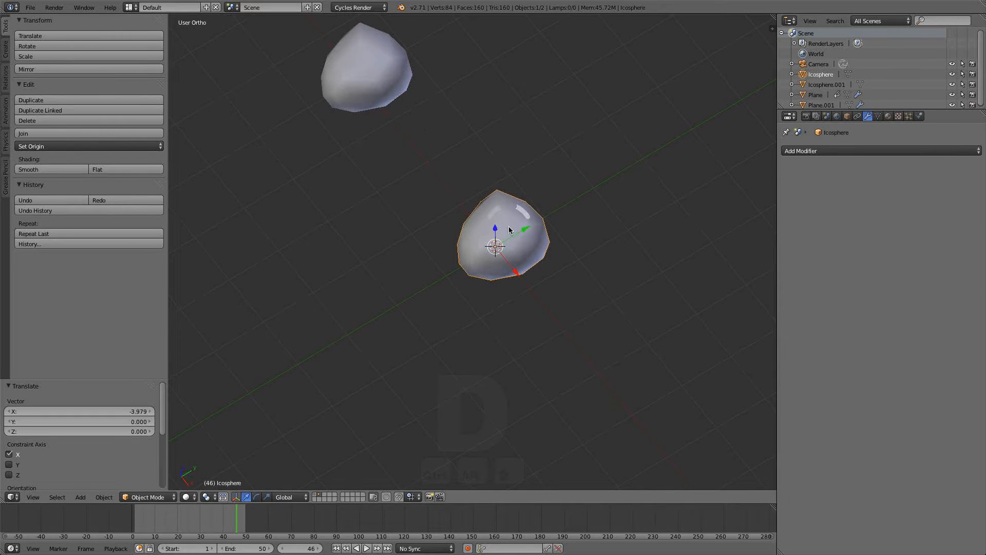
click(148, 497)
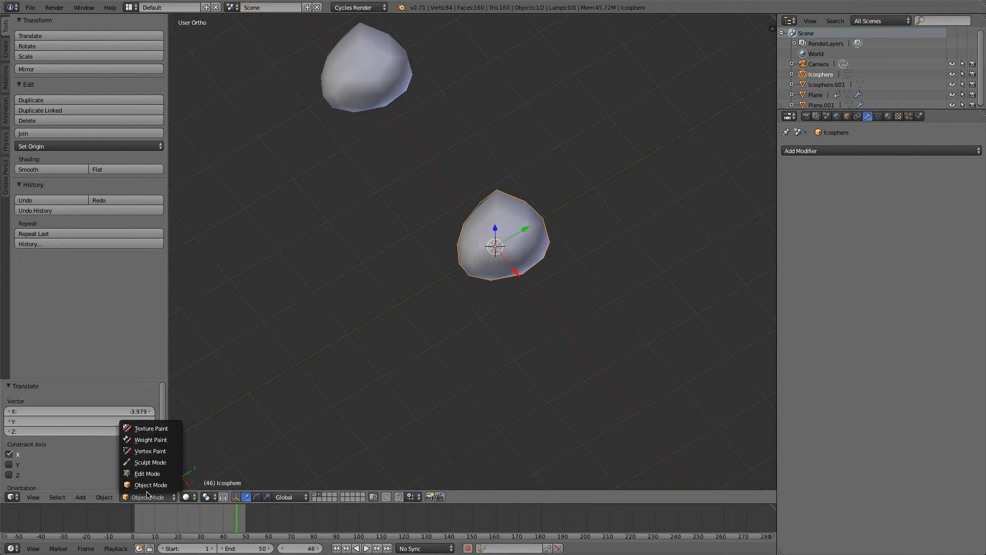
click(149, 465)
mouse_move(549, 282)
middle_down()
mouse_move(516, 246)
mouse_move(515, 267)
mouse_move(564, 265)
mouse_move(596, 234)
mouse_move(454, 288)
middle_up()
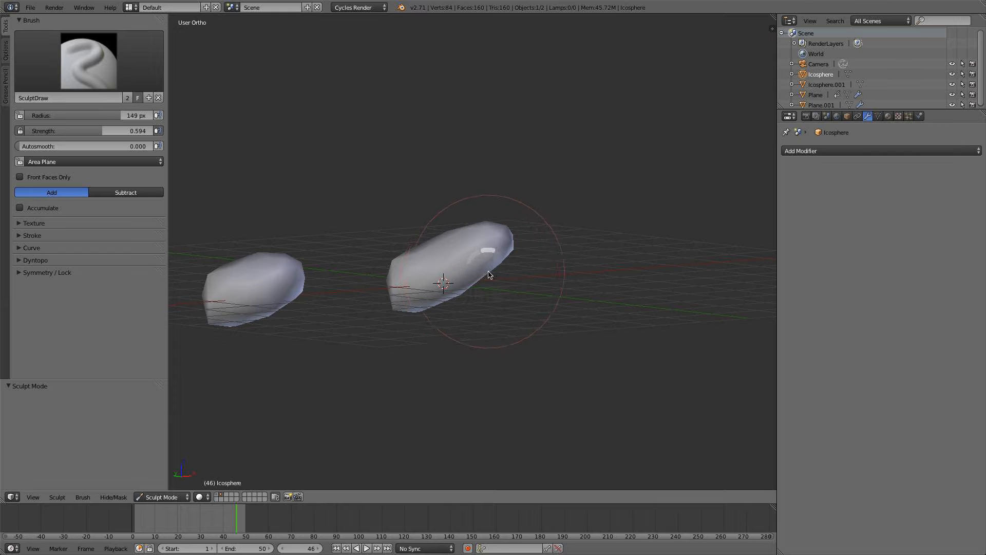
key(s)
mouse_move(488, 251)
middle_down()
mouse_move(469, 275)
mouse_move(440, 236)
mouse_move(525, 274)
mouse_move(503, 257)
middle_up()
- Carve the stretched rock inward on several sides with inverted SculptDraw strokes
key(x)
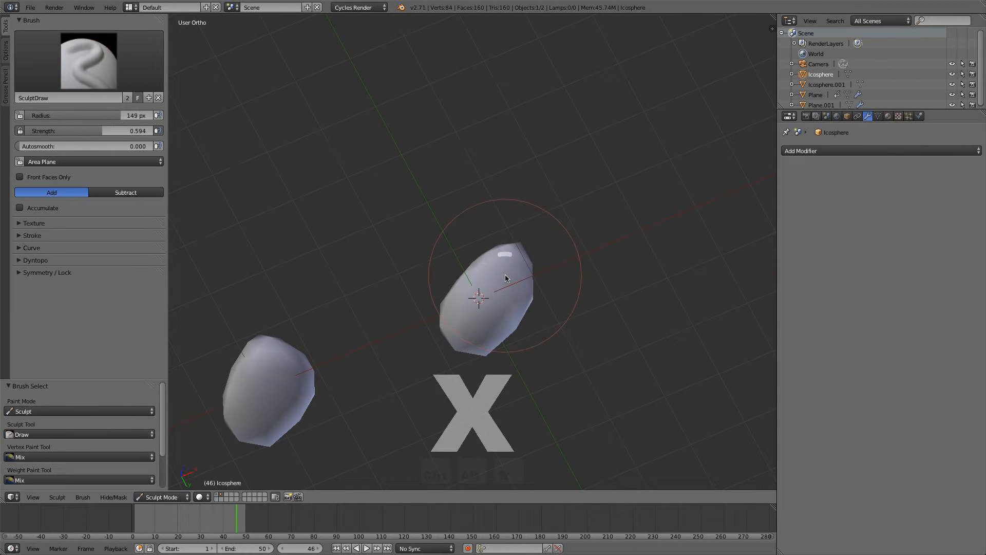
mouse_move(505, 276)
ctrl+mouse_down()
mouse_move(495, 291)
mouse_move(523, 272)
ctrl+mouse_up()
mouse_move(528, 268)
middle_down()
mouse_move(571, 347)
mouse_move(501, 287)
middle_up()
ctrl+drag(488, 220, 476, 246)
middle_drag(477, 246, 489, 324)
mouse_move(466, 231)
ctrl+mouse_down()
mouse_move(479, 211)
mouse_move(442, 212)
mouse_move(444, 230)
ctrl+mouse_up()
middle_drag(469, 257, 489, 193)
- Even out the carved rock's surface with the Smooth brush
key(s)
mouse_move(534, 261)
mouse_down()
mouse_move(465, 276)
mouse_move(464, 286)
mouse_move(488, 280)
mouse_up()
mouse_move(487, 280)
middle_down()
mouse_move(482, 367)
mouse_move(484, 317)
middle_up()
scroll(484, 316, up, 2)
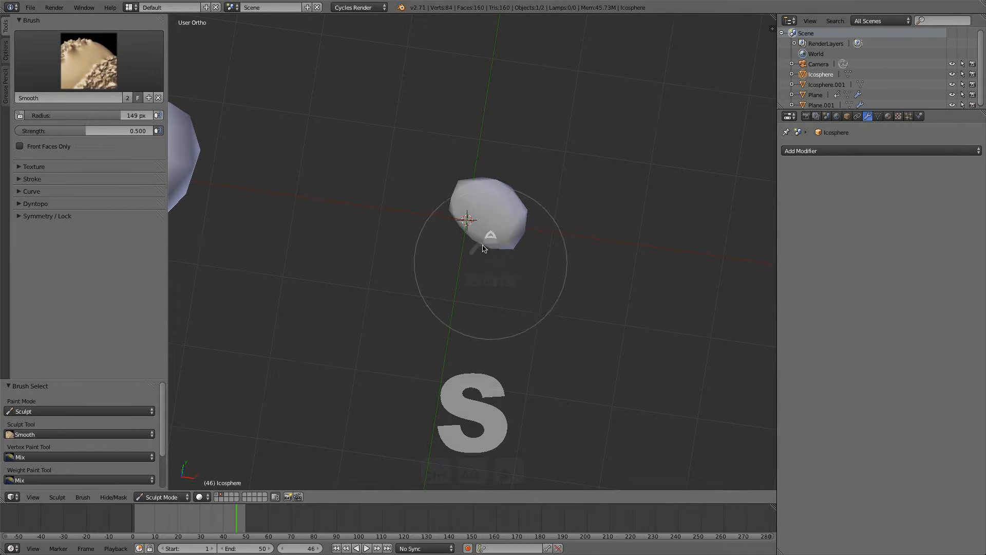
- Reshape the original rock with SculptDraw strokes around its base, giving it a curved, overhanging profile
key(x)
drag(469, 214, 457, 218)
mouse_move(457, 219)
middle_down()
mouse_move(466, 220)
mouse_move(483, 177)
mouse_move(466, 209)
mouse_move(463, 154)
middle_up()
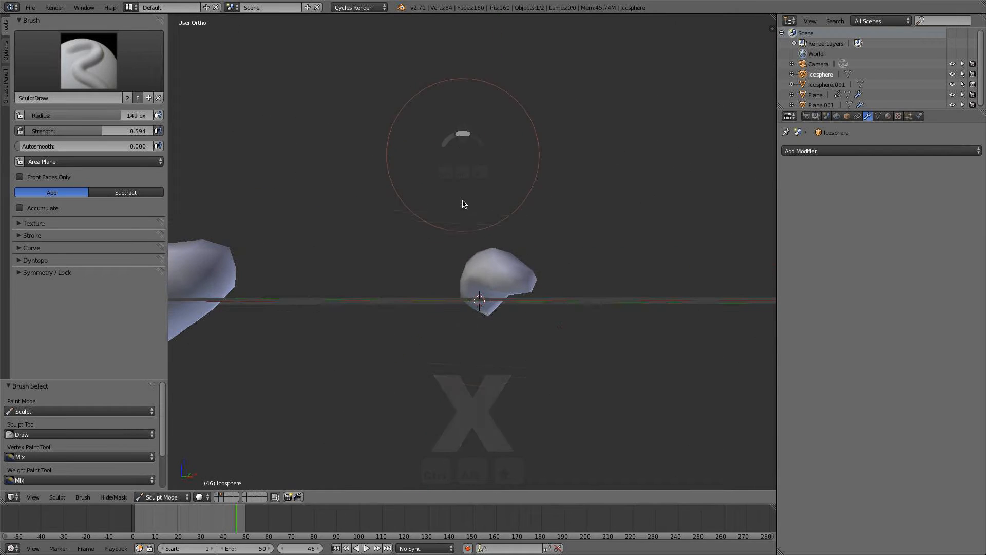
mouse_move(464, 299)
mouse_down()
mouse_move(495, 300)
mouse_move(476, 291)
mouse_up()
mouse_move(499, 301)
middle_down()
mouse_move(573, 302)
mouse_move(471, 304)
mouse_move(433, 279)
middle_up()
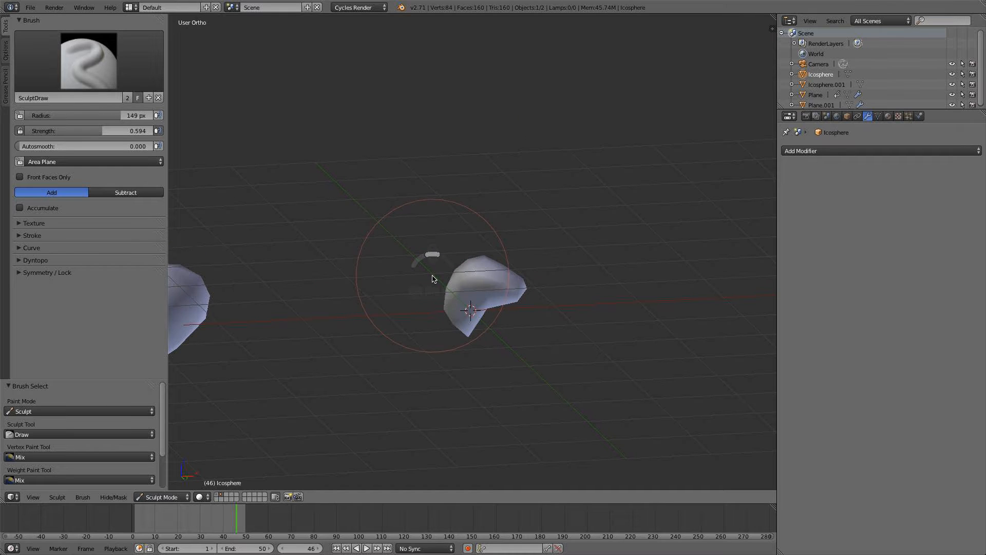
mouse_move(474, 305)
middle_down()
mouse_move(510, 323)
mouse_move(590, 330)
mouse_move(501, 396)
mouse_move(488, 291)
middle_up()
scroll(469, 266, up, 9)
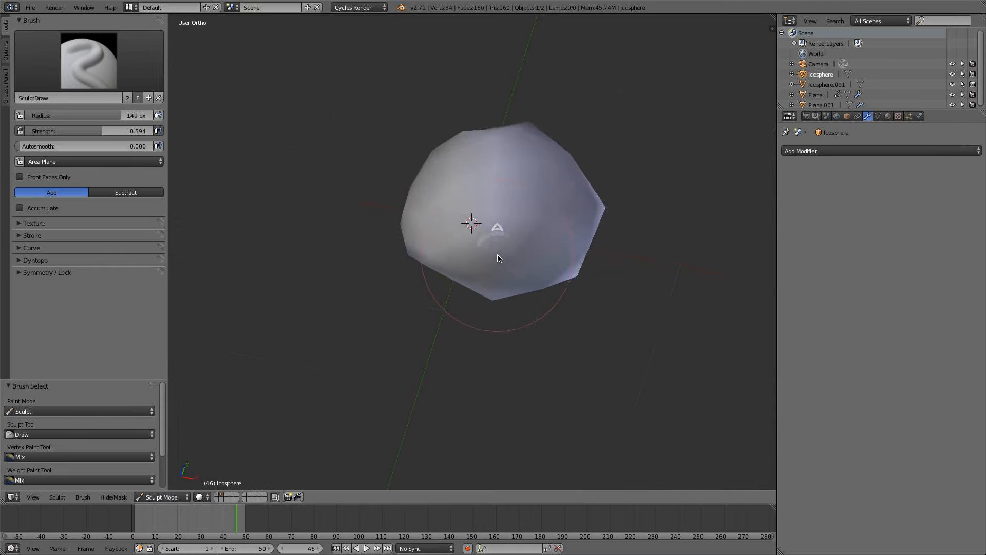
scroll(583, 283, down, 2)
middle_drag(583, 283, 349, 182)
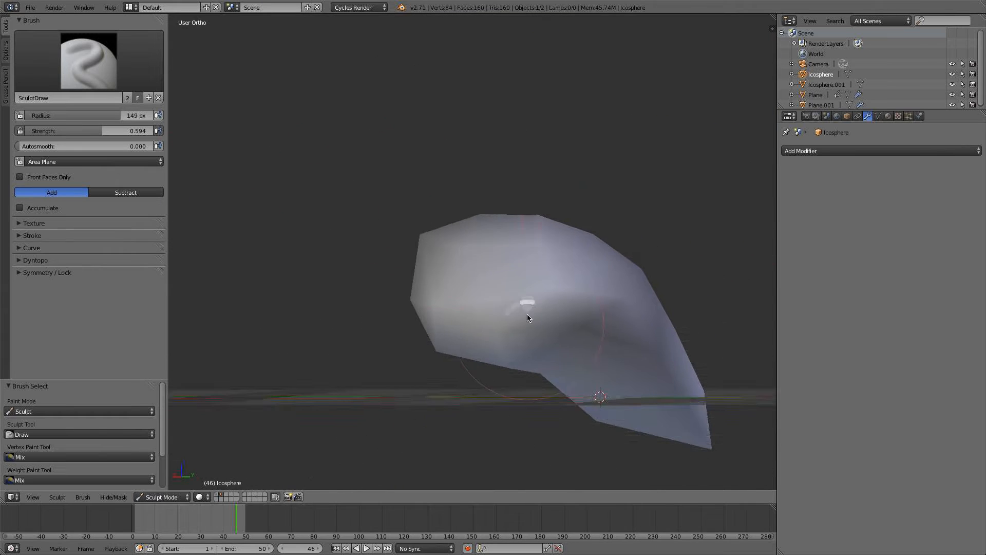
middle_drag(528, 317, 528, 293)
mouse_move(540, 336)
middle_down()
mouse_move(553, 303)
mouse_move(548, 322)
middle_up()
- Smooth out the overhanging rock and set the Smooth brush strength to 0.320
key(s)
scroll(545, 319, down, 7)
middle_drag(523, 283, 468, 350)
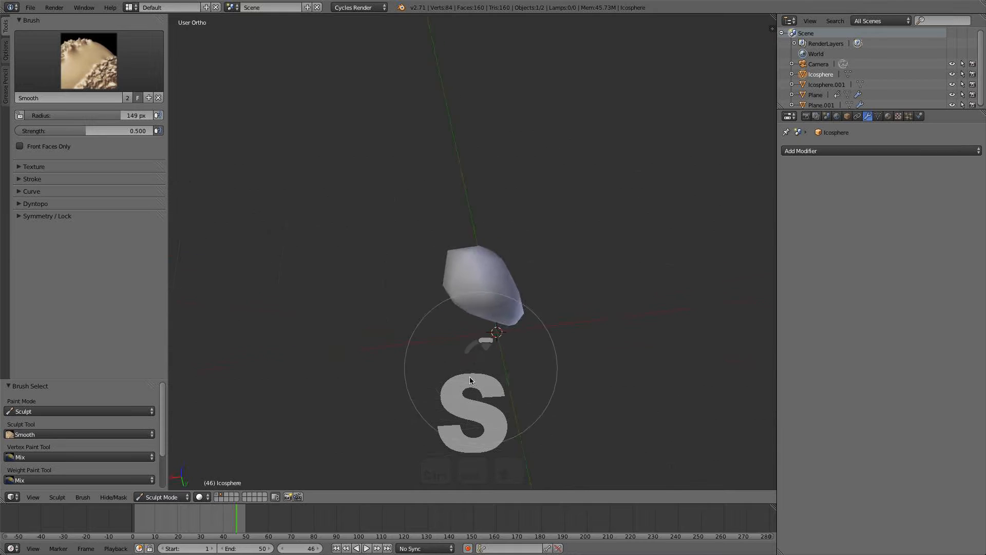
drag(128, 138, 102, 137)
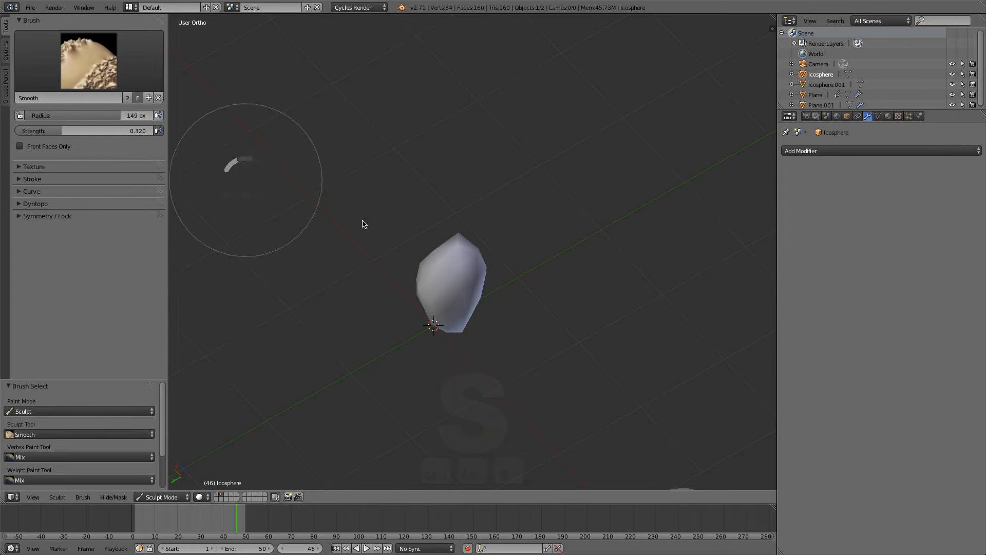
- Refine the original rock with a few SculptDraw strokes and smooth it into a compact, rounded form
middle_drag(243, 165, 352, 198)
key(x)
drag(459, 295, 447, 280)
mouse_move(380, 273)
middle_down()
mouse_move(499, 254)
mouse_move(520, 355)
mouse_move(477, 322)
mouse_move(542, 233)
mouse_move(511, 293)
mouse_move(508, 203)
mouse_move(526, 244)
middle_up()
mouse_move(525, 244)
mouse_down()
mouse_move(446, 267)
mouse_move(492, 264)
mouse_up()
key(s)
mouse_move(513, 264)
middle_down()
mouse_move(418, 269)
mouse_move(524, 403)
mouse_move(540, 278)
mouse_move(514, 287)
mouse_move(537, 316)
mouse_move(552, 294)
middle_up()
scroll(516, 311, up, 1)
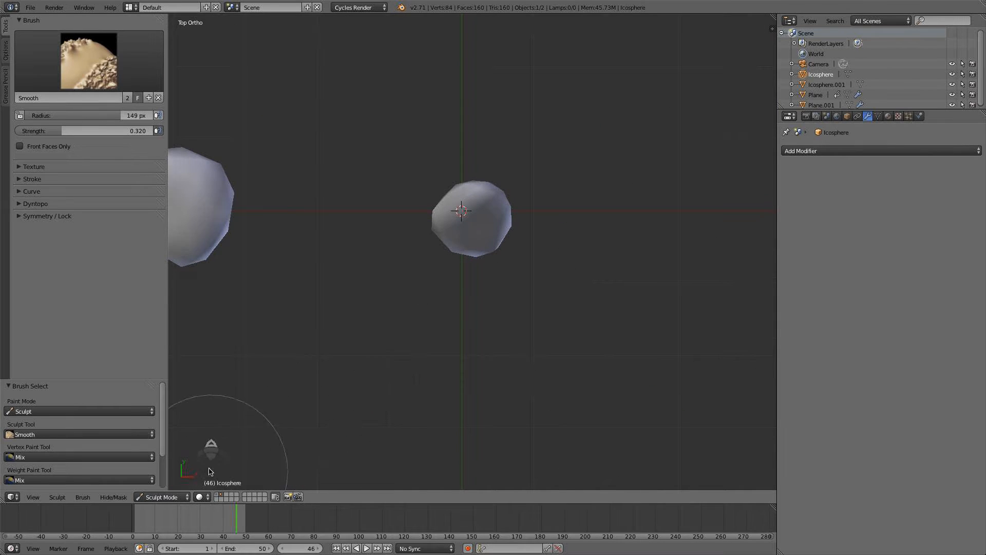
- In Object Mode, scale the original rock by 1.657 in X and Y only, with Z locked
click(161, 497)
click(162, 478)
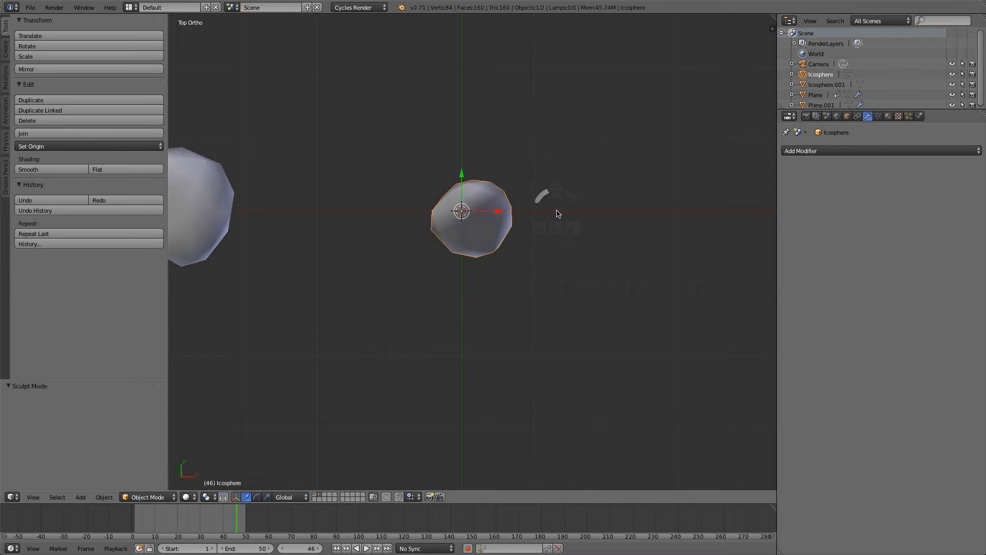
key(s)
key(shift+z)
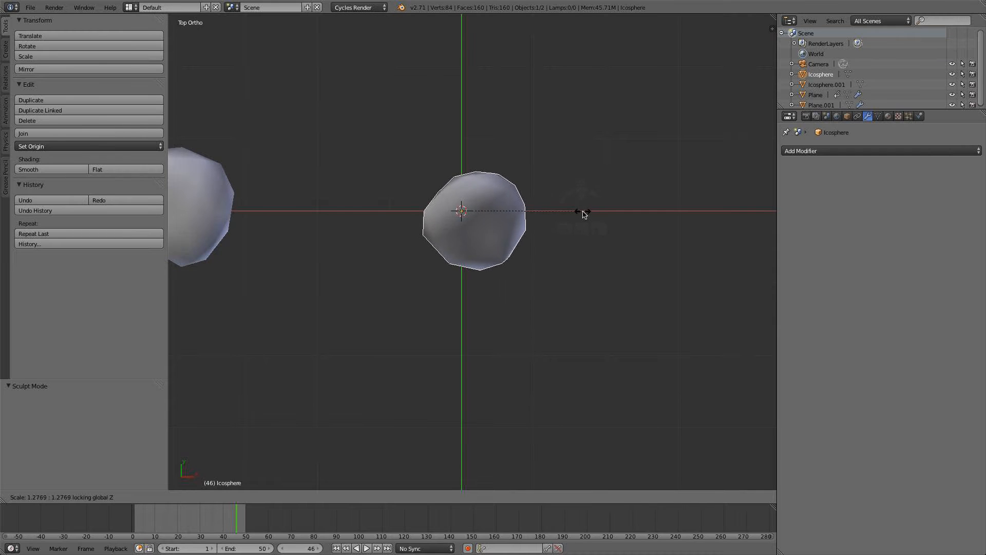
click(619, 214)
- Move the widened rock 3.513 along the Y axis and select the duplicated rock
middle_drag(587, 298, 499, 281)
scroll(500, 278, down, 4)
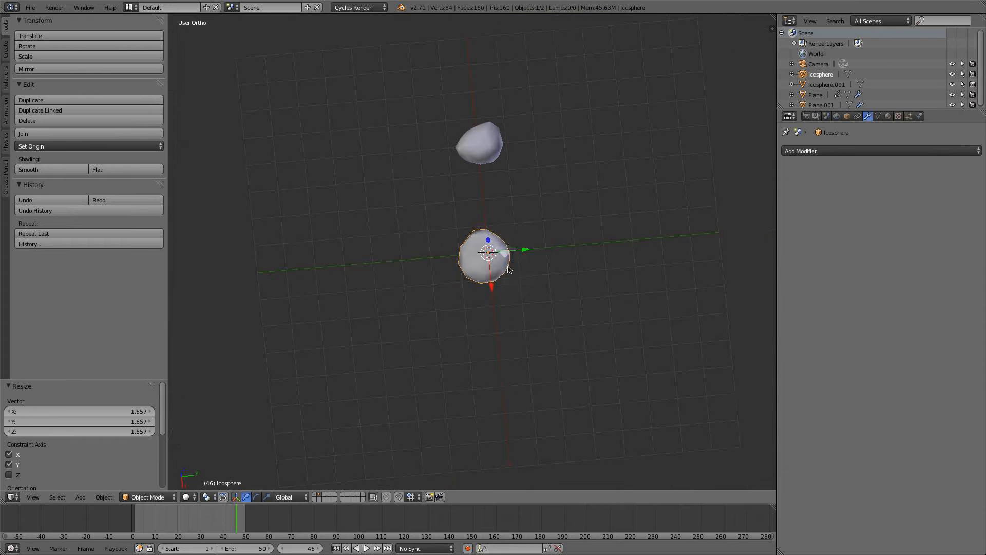
drag(521, 250, 618, 241)
right_click(479, 144)
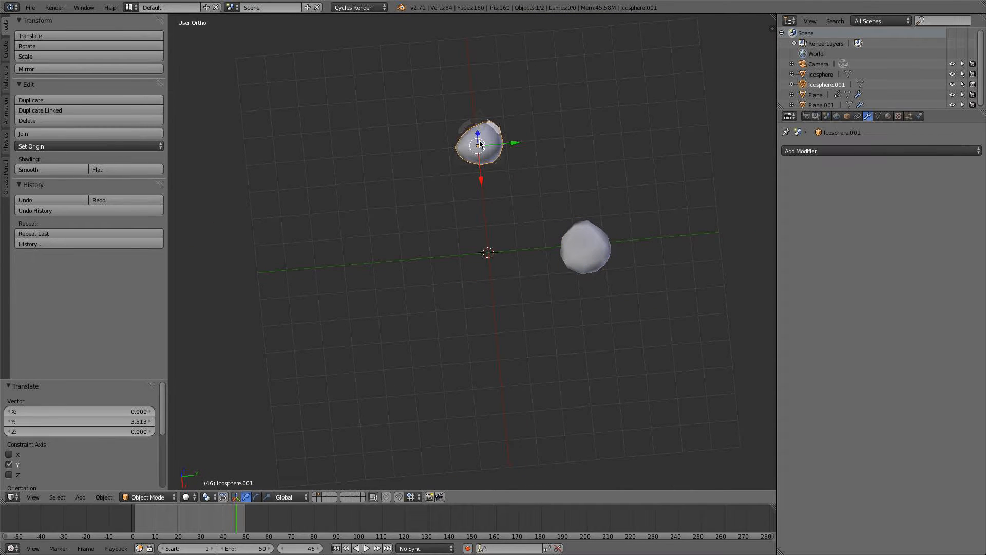
- Duplicate the selected rock and move the copy 4.159 along the X axis
key(shift+d)
right_click(479, 144)
drag(483, 176, 487, 281)
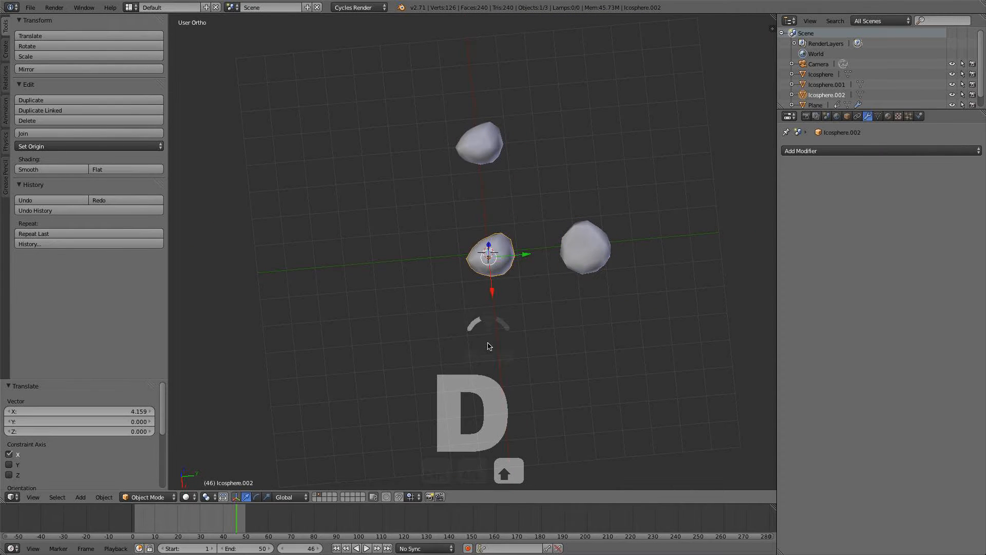
- Put the new rock in Sculpt Mode and set the SculptDraw brush to a 43 px radius and 0.909 strength
scroll(433, 372, up, 2)
click(163, 496)
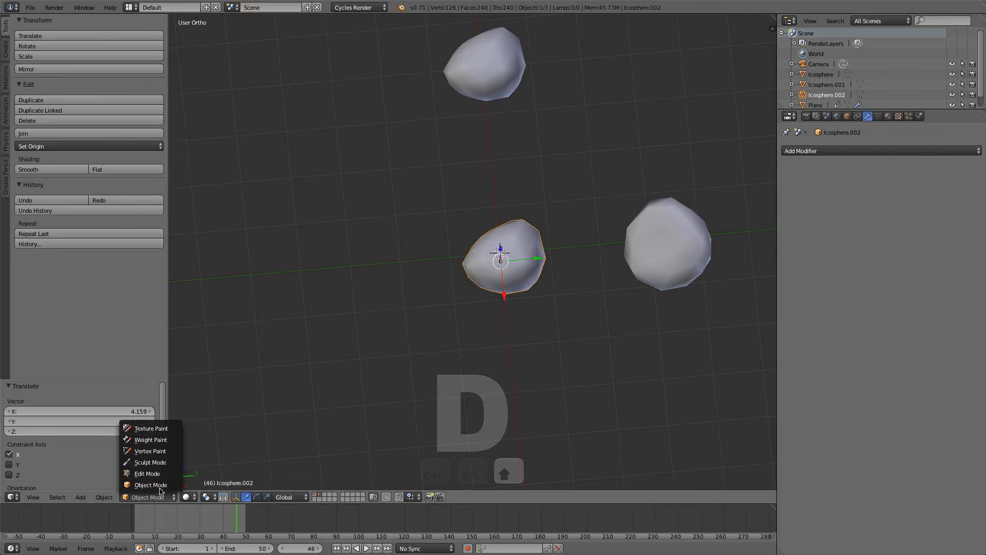
click(144, 466)
key(x)
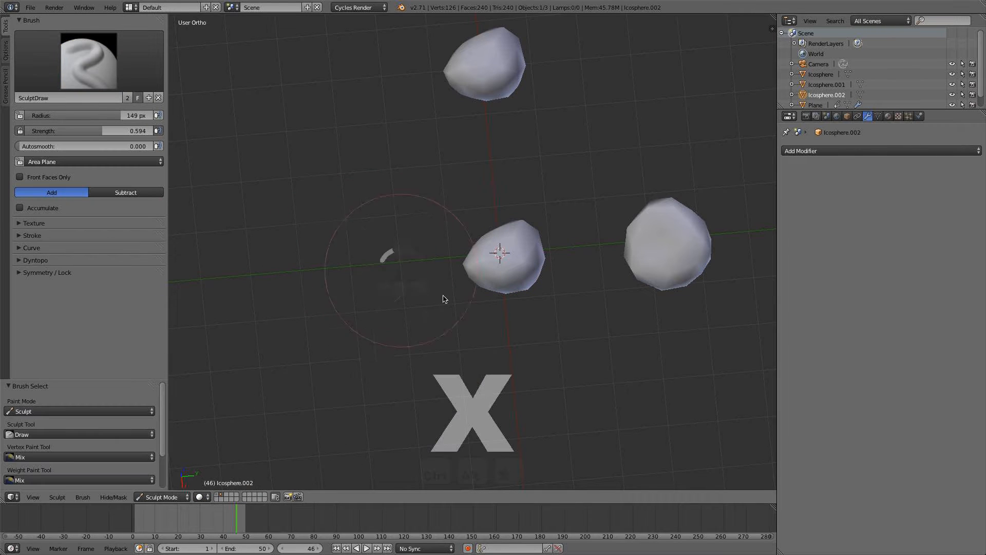
key(f)
click(421, 316)
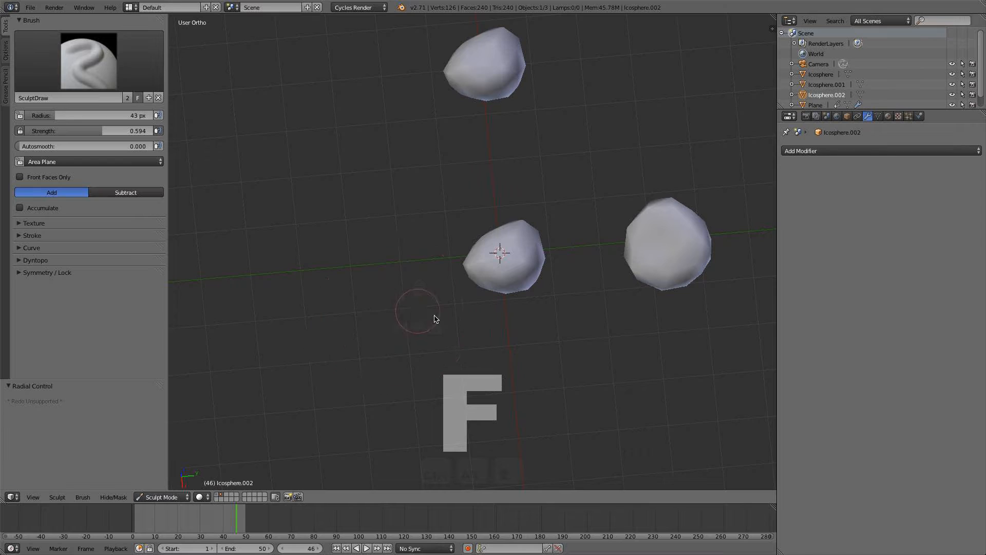
middle_drag(434, 319, 483, 293)
scroll(483, 294, up, 2)
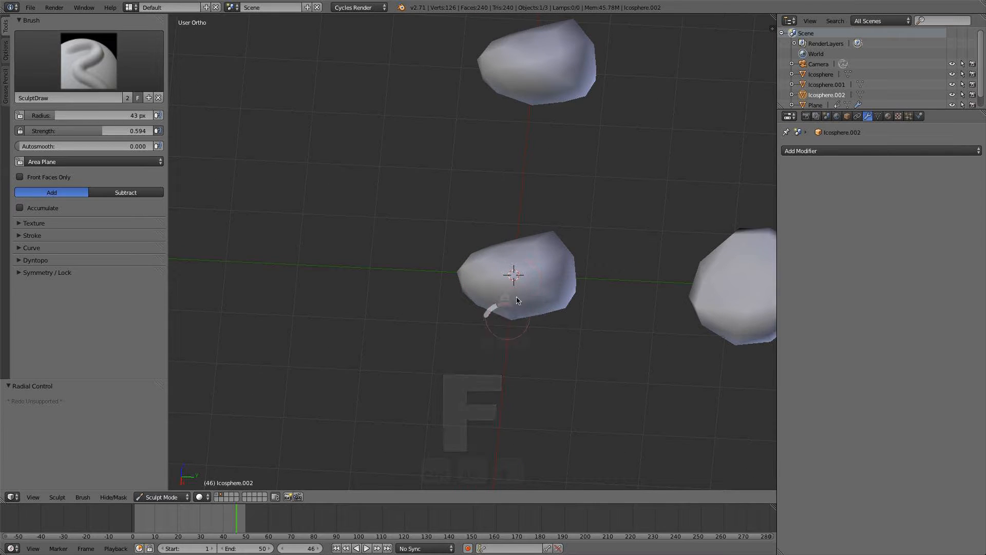
key(shift+f)
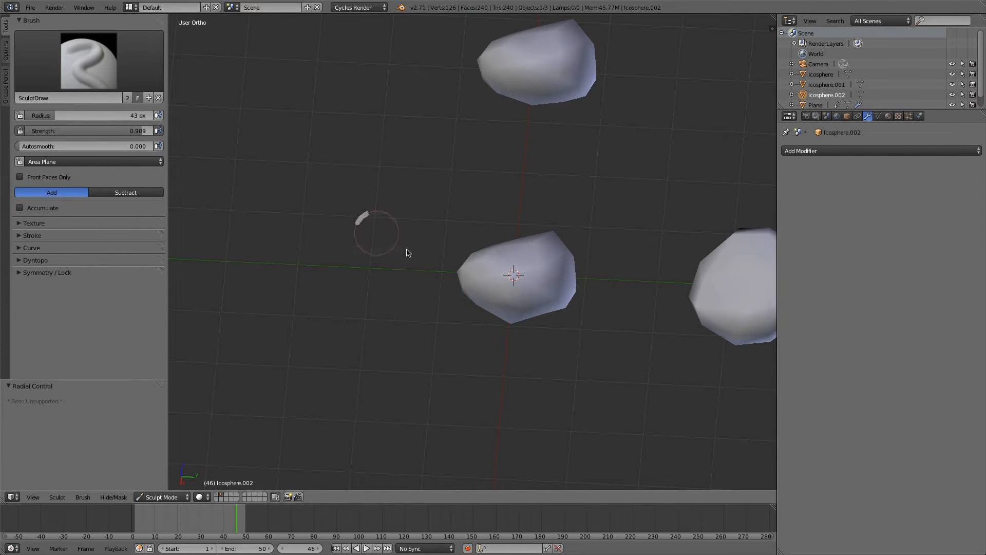
- Carve into the sides and underside of the new rock with inverted SculptDraw strokes
mouse_move(505, 315)
middle_down()
mouse_move(480, 331)
mouse_move(502, 291)
mouse_move(497, 308)
middle_up()
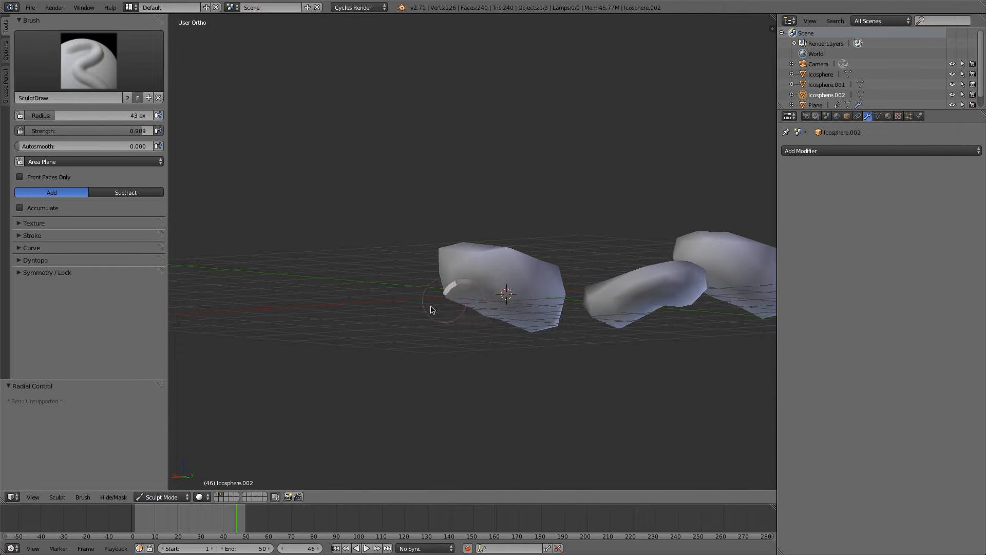
middle_drag(431, 310, 479, 299)
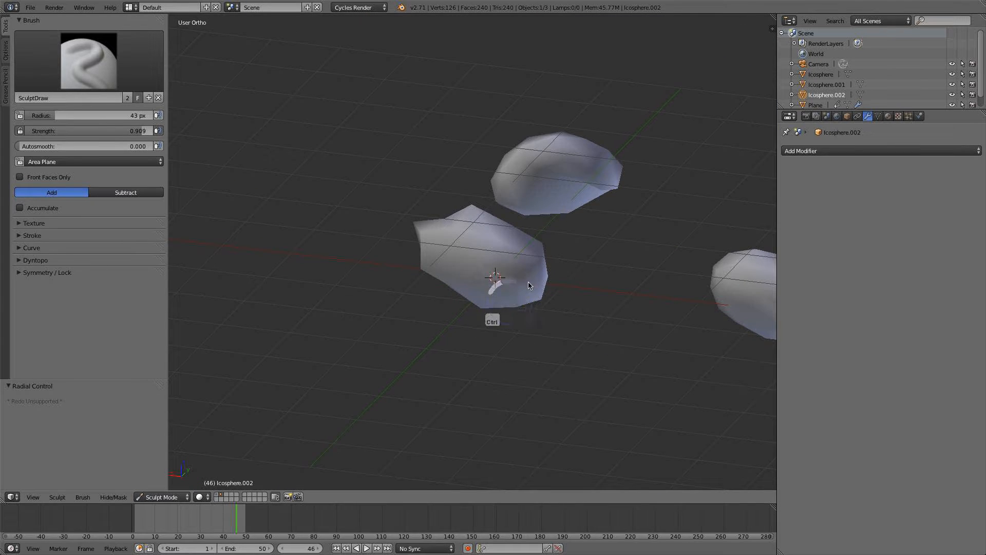
middle_drag(524, 317, 478, 357)
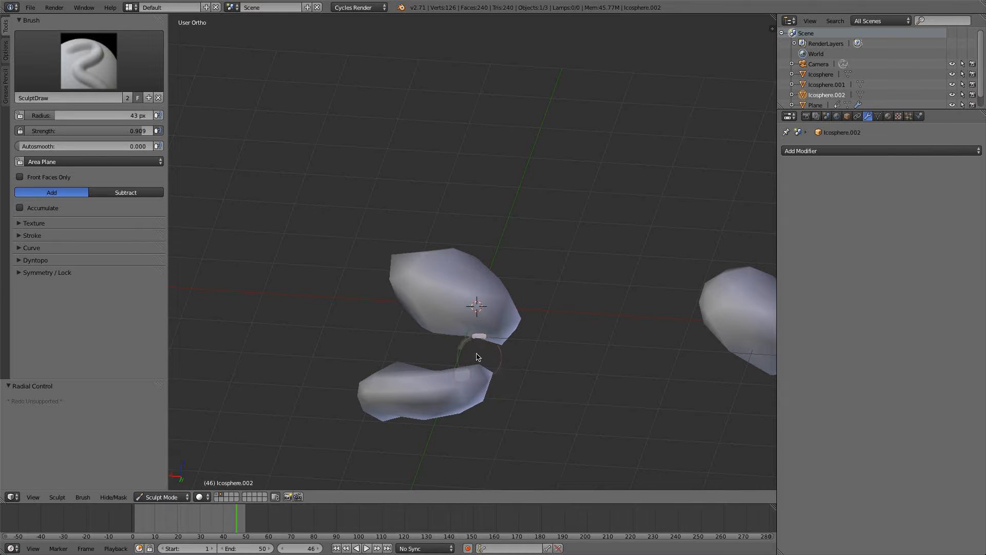
ctrl+drag(472, 326, 439, 333)
middle_drag(440, 334, 379, 374)
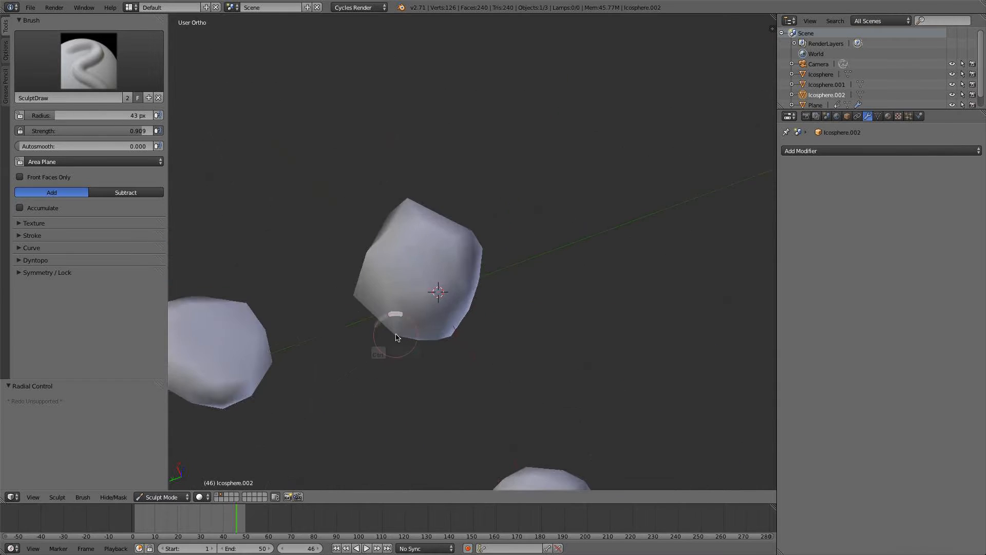
scroll(413, 311, down, 6)
- Roughen the new rock further with short raising and carving SculptDraw strokes to give it an irregular form
mouse_move(450, 282)
mouse_down()
mouse_move(456, 261)
mouse_move(443, 277)
mouse_move(455, 288)
mouse_up()
mouse_move(457, 289)
middle_down()
mouse_move(440, 242)
mouse_move(462, 263)
mouse_move(414, 334)
mouse_move(308, 311)
mouse_move(441, 297)
mouse_move(445, 287)
middle_up()
key(s)
key(x)
mouse_move(445, 262)
mouse_down()
mouse_move(452, 249)
mouse_move(450, 257)
mouse_up()
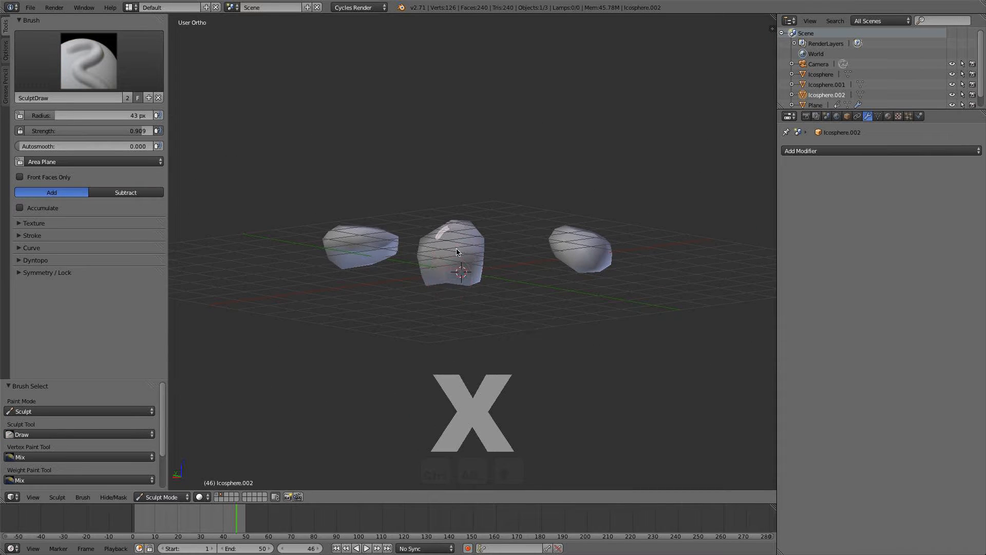
middle_drag(450, 257, 448, 319)
mouse_move(450, 295)
ctrl+mouse_down()
mouse_move(454, 281)
mouse_move(446, 294)
ctrl+mouse_up()
scroll(446, 298, down, 1)
mouse_move(445, 298)
middle_down()
mouse_move(448, 343)
mouse_move(342, 355)
middle_up()
- In Object Mode, stretch the newly sculpted rock along the global X axis and deselect it
key(Tab)
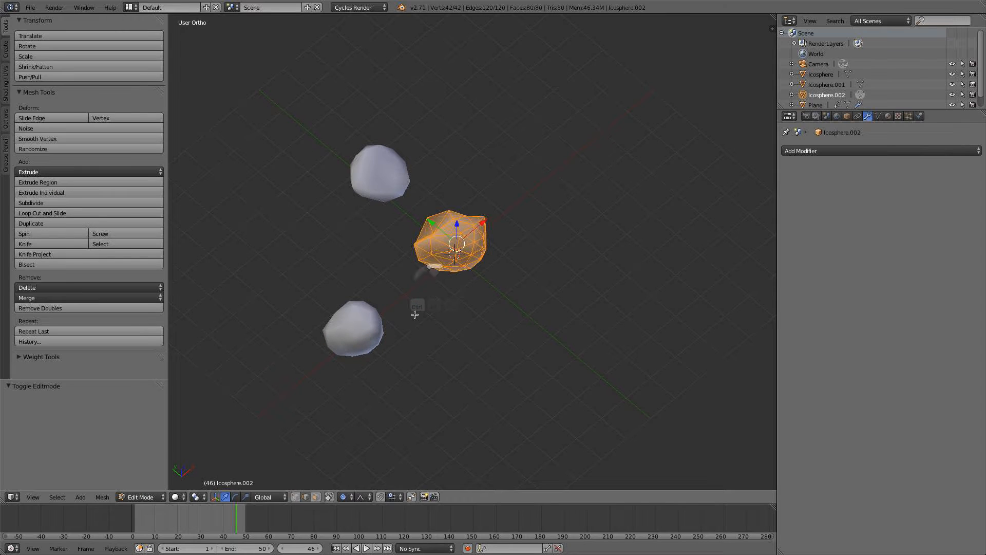
key(Tab)
key(Tab)
click(141, 497)
click(144, 483)
key(s)
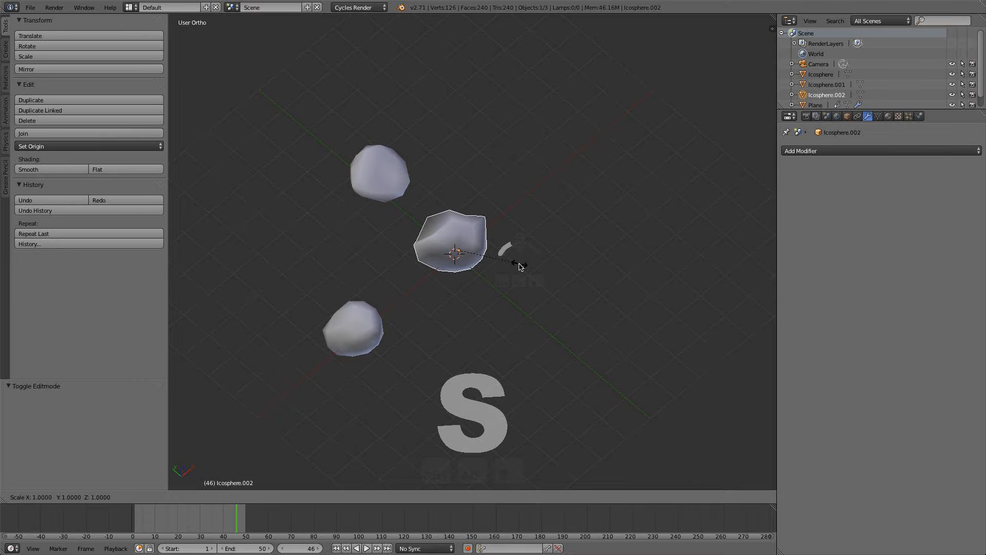
key(x)
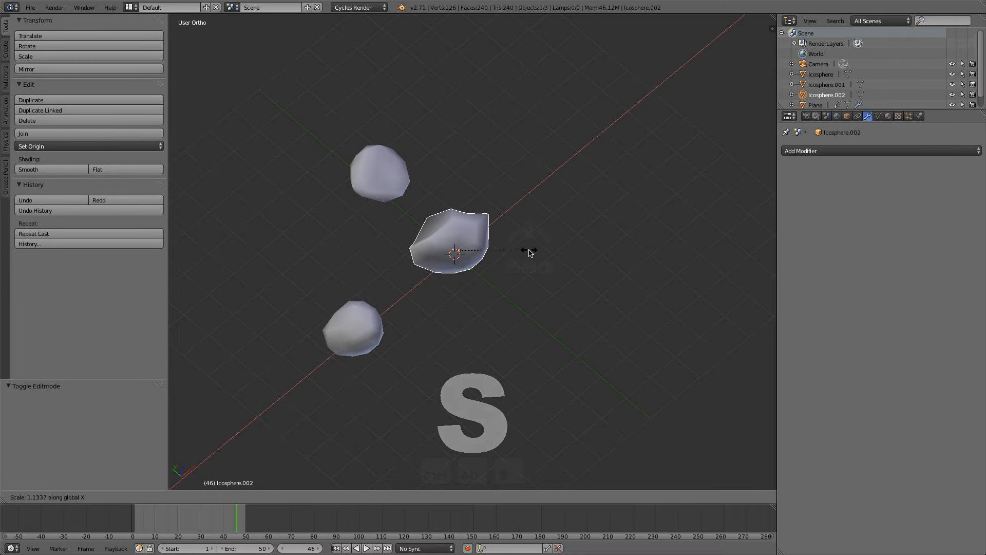
click(533, 239)
key(a)
key(Tab)
key(Tab)
middle_drag(543, 275, 500, 284)
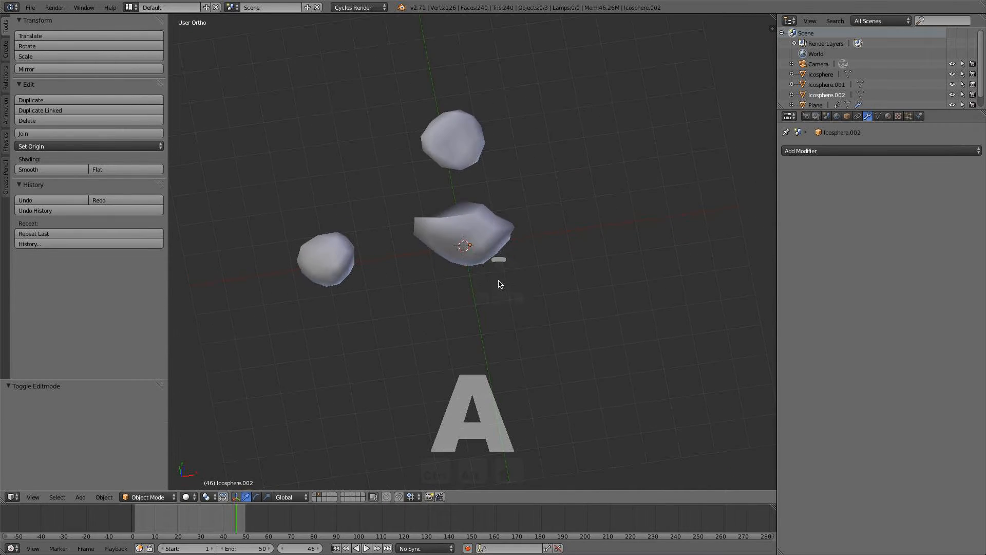
- Smooth the stretched rock's pointed edges in Sculpt Mode with an 86 px Smooth brush, and return to Object Mode
click(149, 497)
click(149, 463)
key(s)
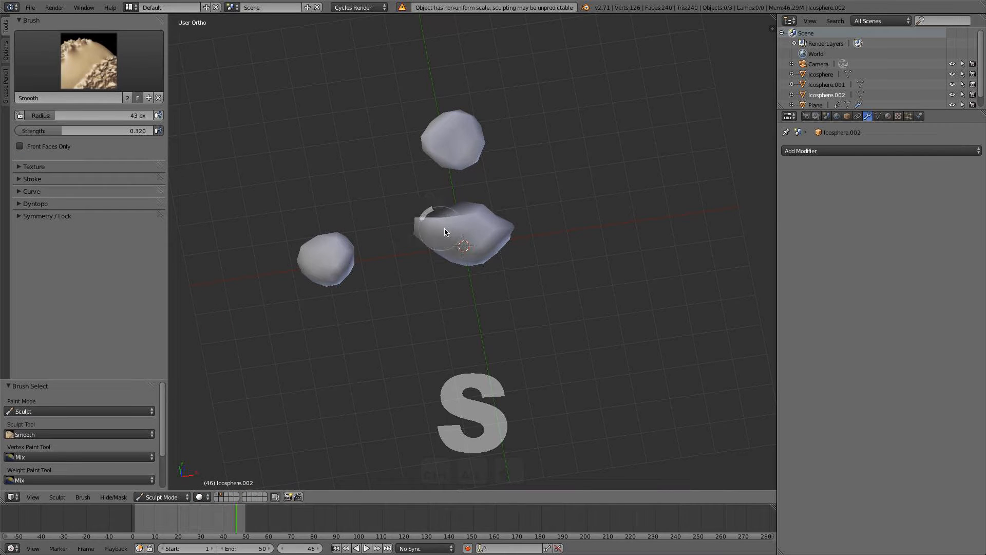
key(f)
click(461, 242)
mouse_move(436, 214)
mouse_down()
mouse_move(431, 222)
mouse_move(478, 221)
mouse_move(502, 236)
mouse_up()
mouse_move(502, 236)
middle_down()
mouse_move(464, 201)
mouse_move(474, 340)
middle_up()
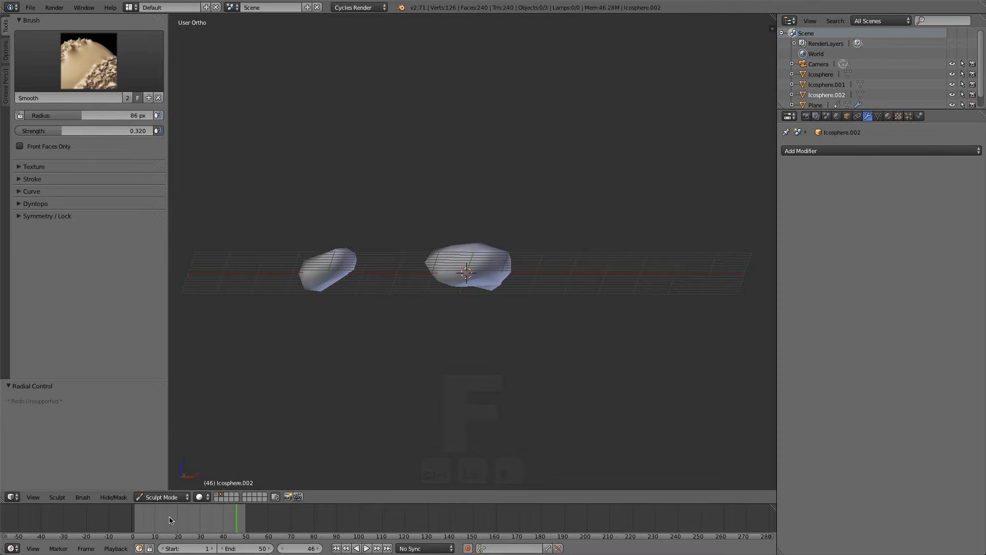
click(154, 497)
click(154, 484)
- Show the layer with the ocean and seabed, and select the seabed plane
middle_drag(452, 297, 460, 392)
scroll(458, 388, up, 3)
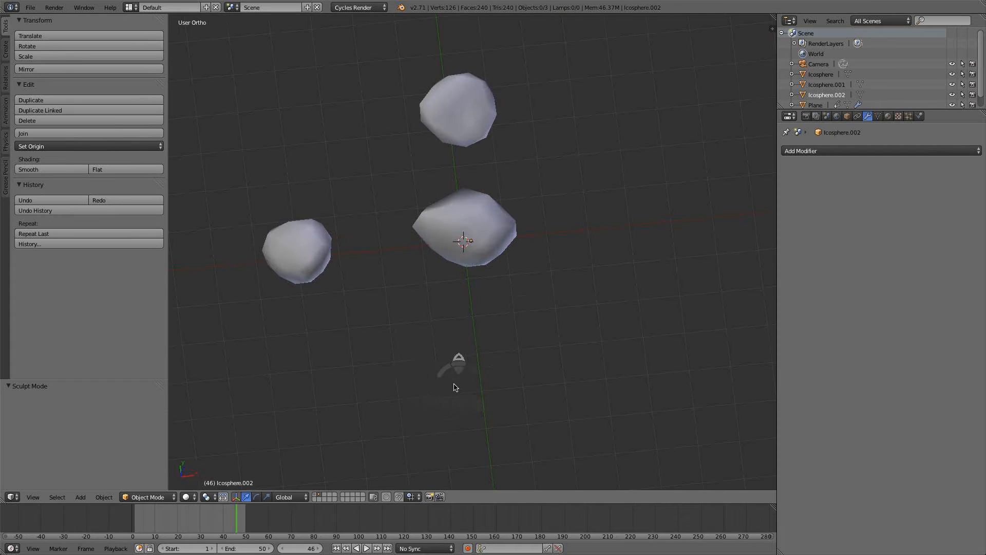
scroll(317, 488, down, 1)
click(317, 496)
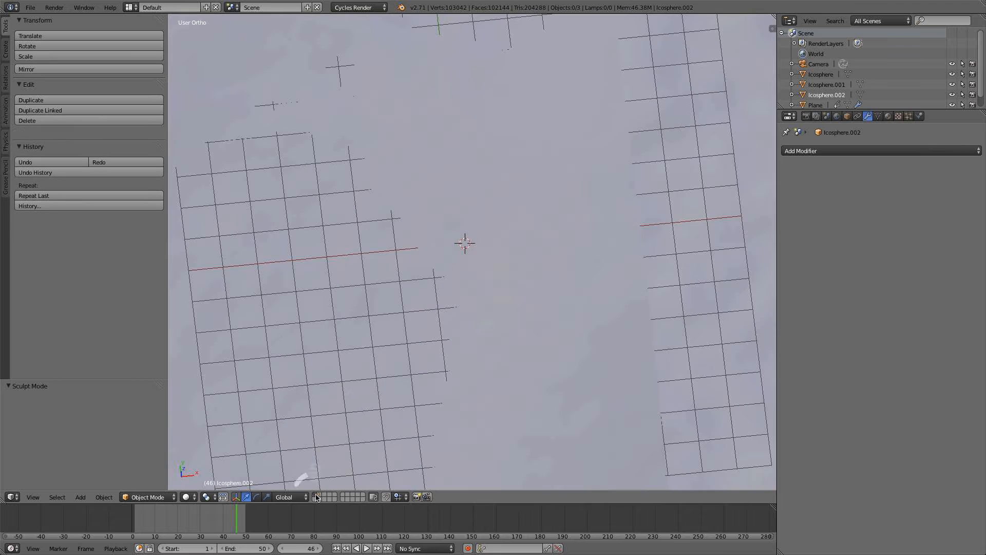
scroll(374, 374, down, 6)
mouse_move(329, 443)
middle_down()
mouse_move(432, 389)
mouse_move(392, 326)
mouse_move(314, 307)
middle_up()
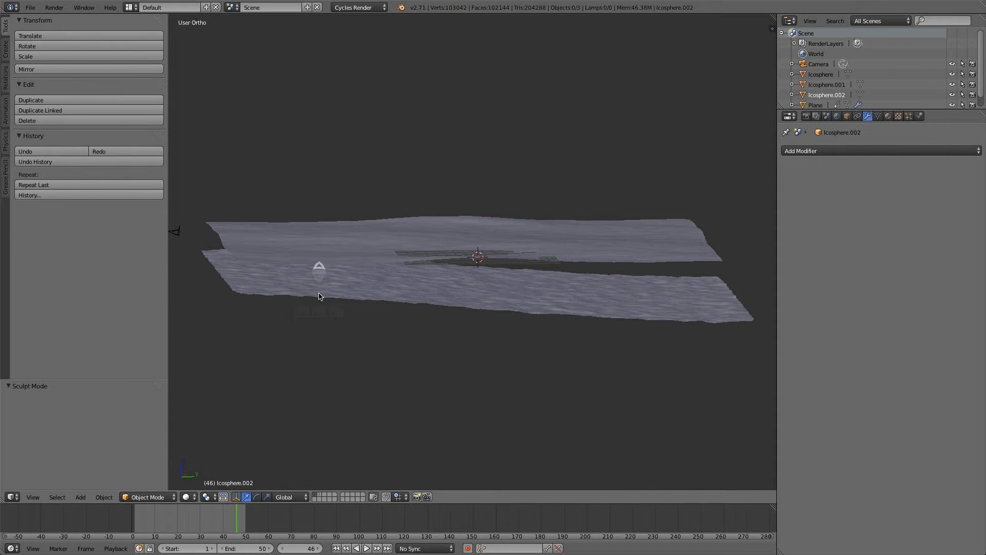
right_click(319, 296)
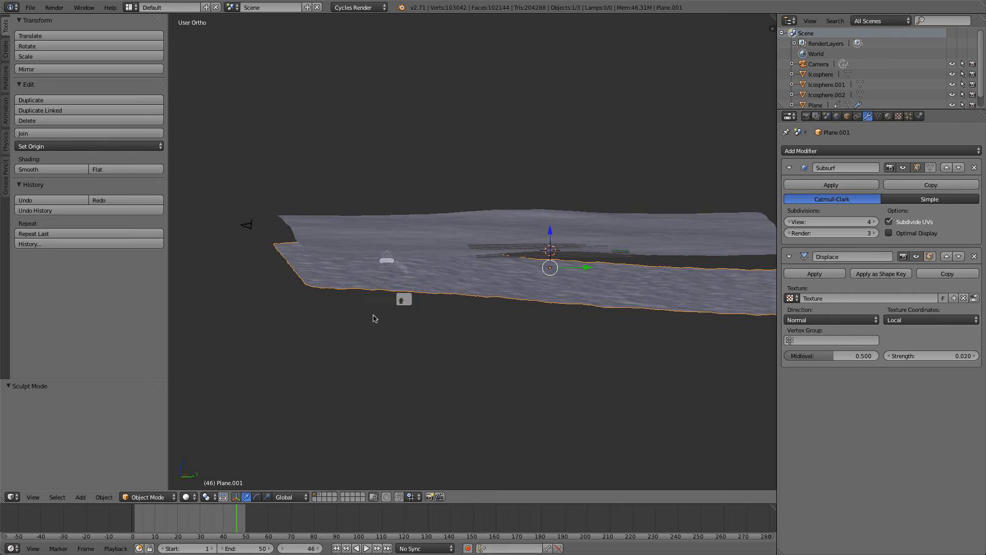
- On the rocks layer, select all three rocks and put them in a new group named "stones"
click(317, 494)
middle_drag(509, 284, 662, 275)
key(b)
drag(668, 275, 520, 155)
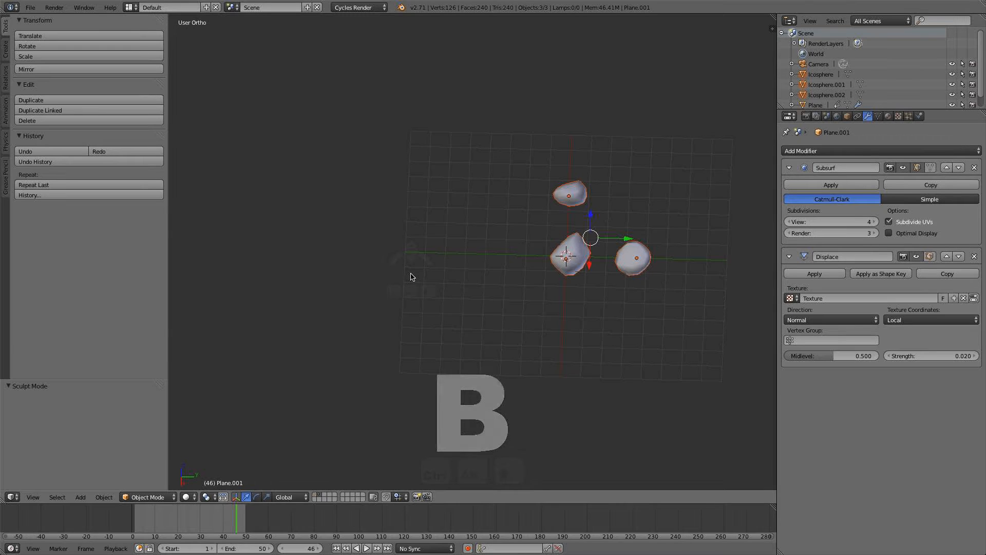
key(ctrl+g)
click(69, 408)
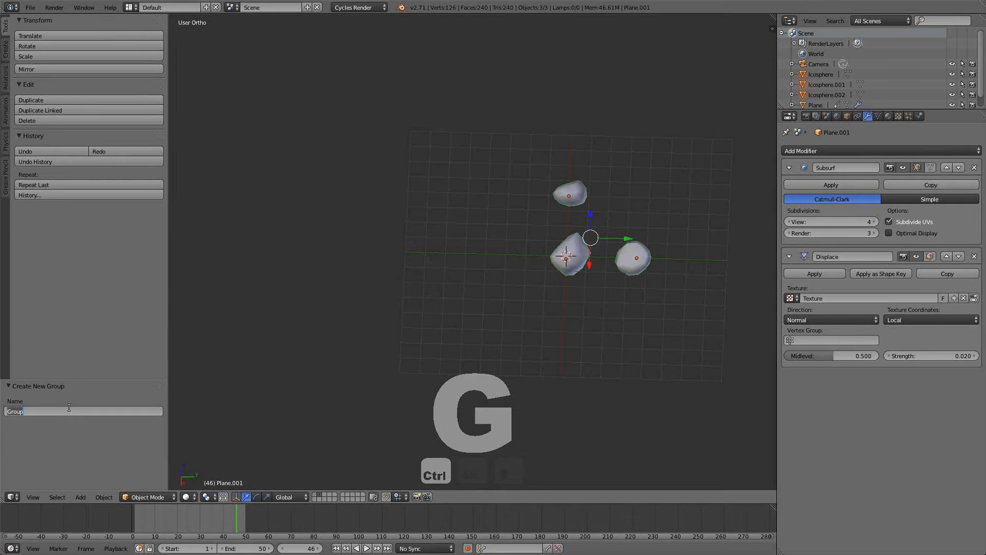
text(stones)
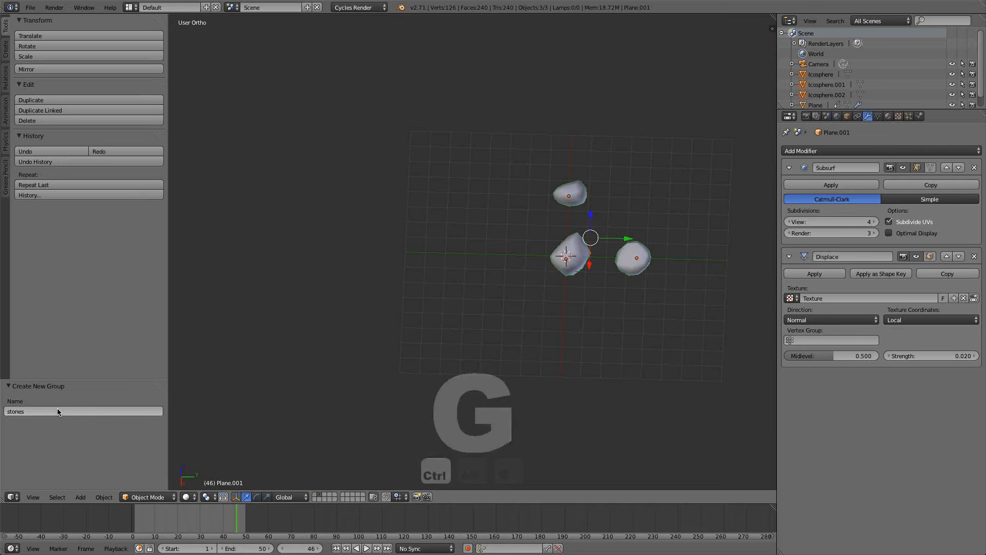
key(Return)
- Return to the ocean and seabed layer and add a new particle system to the seabed plane
click(316, 497)
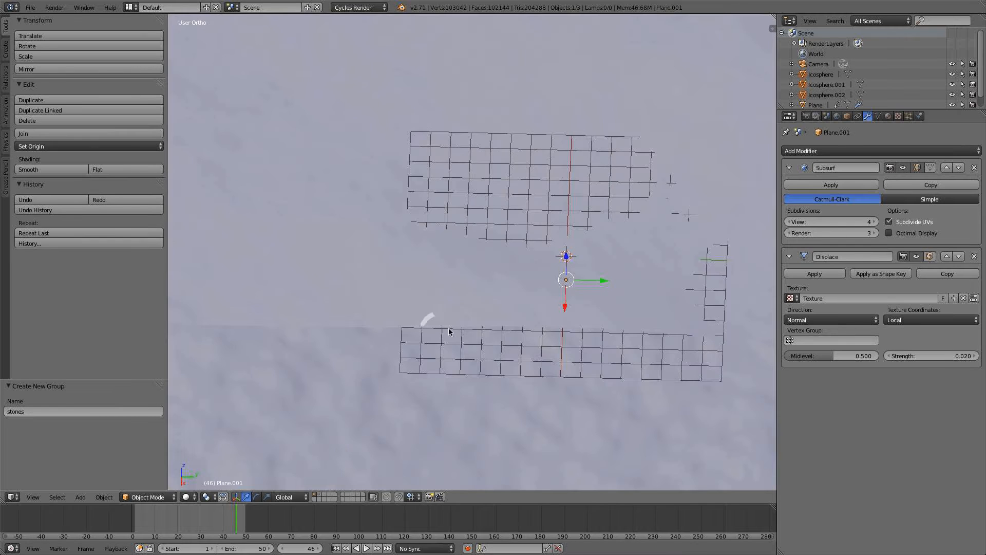
scroll(541, 421, down, 4)
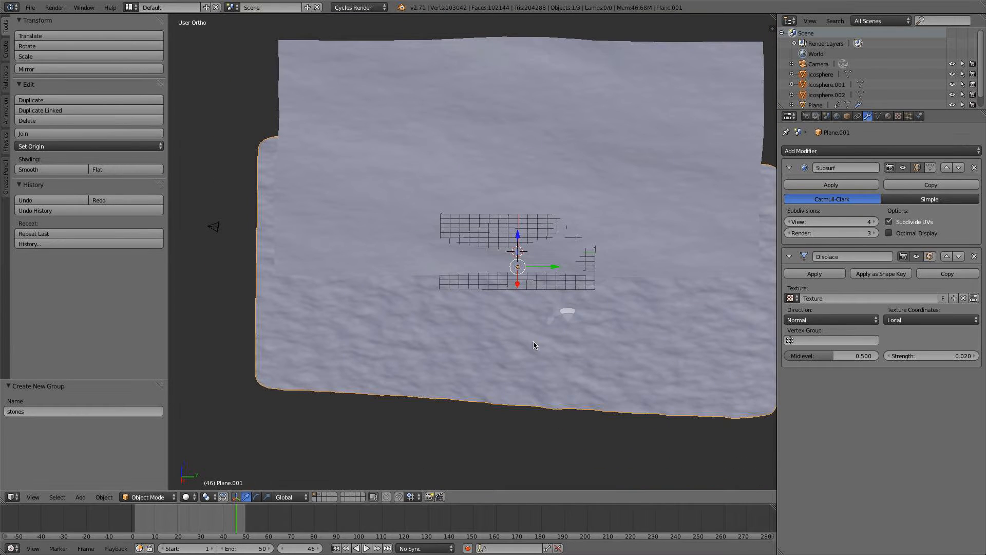
click(909, 117)
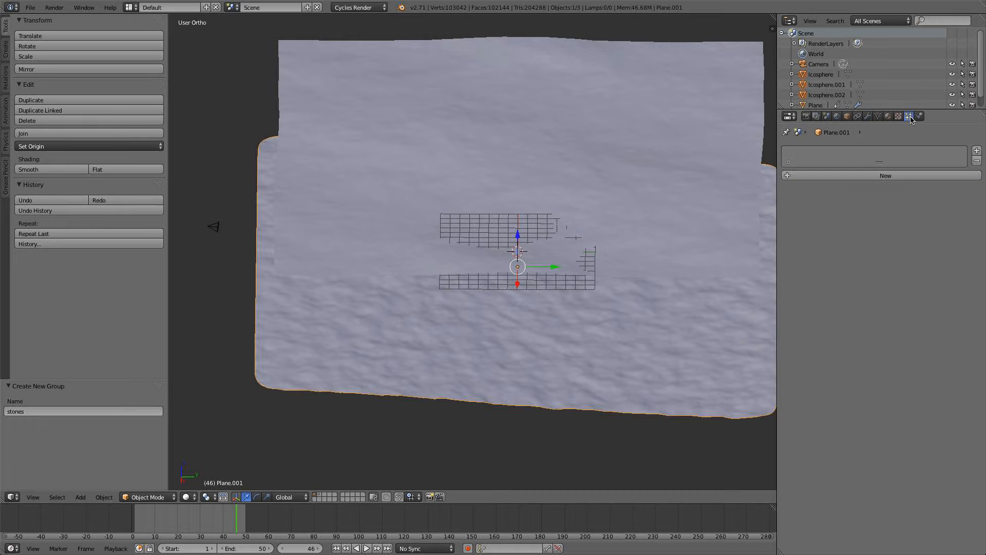
click(885, 175)
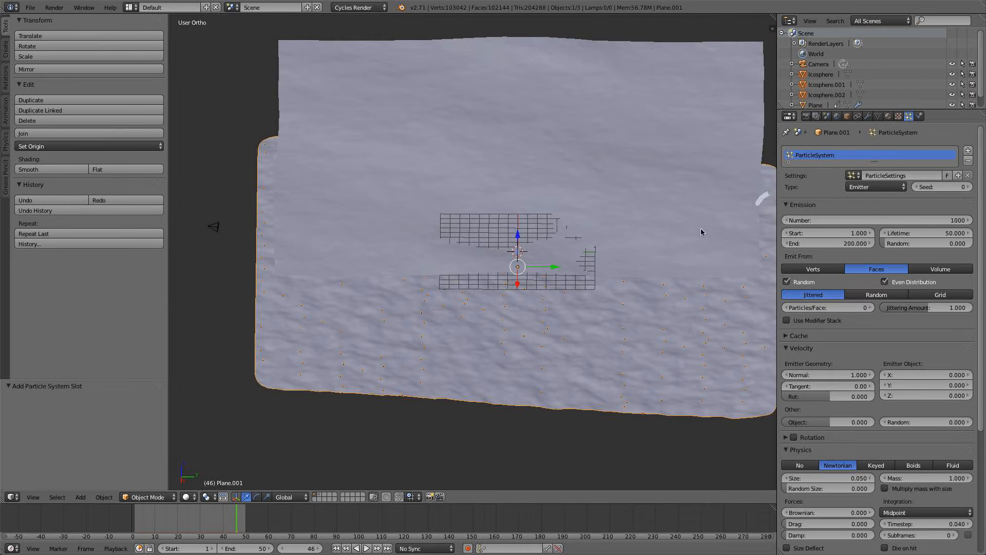
- From the top view, add a vertex group to the seabed plane and switch it to Weight Paint mode
scroll(433, 282, down, 3)
middle_drag(433, 283, 555, 324)
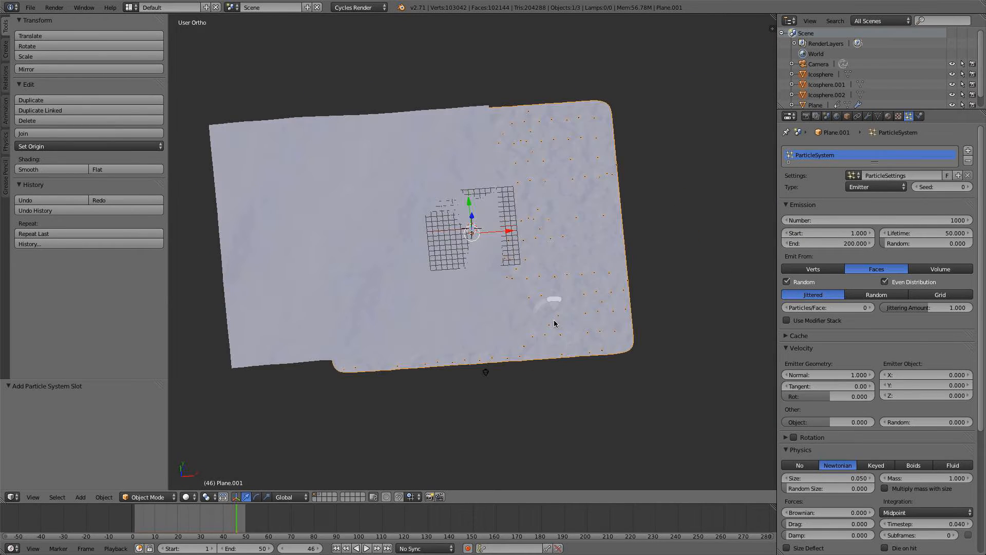
key(KP_7)
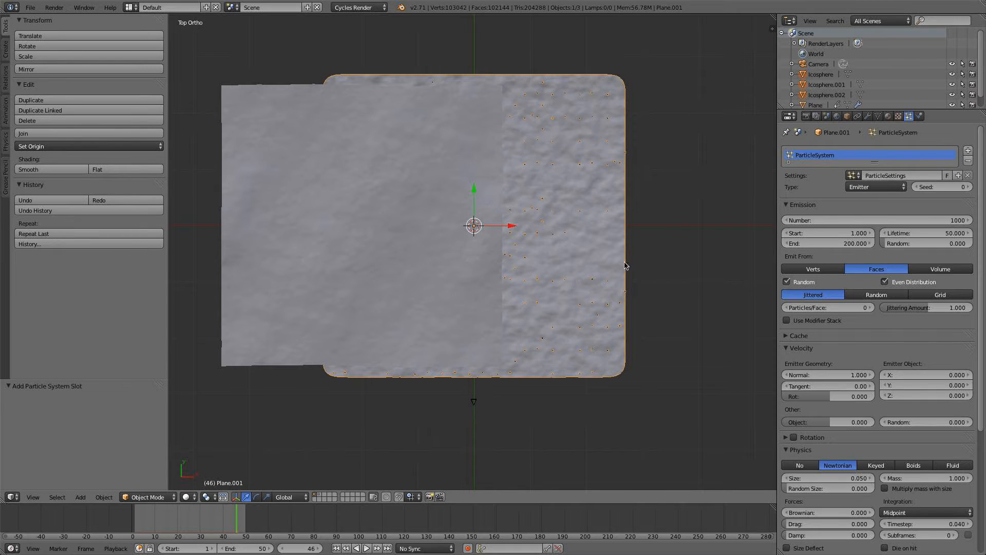
click(877, 117)
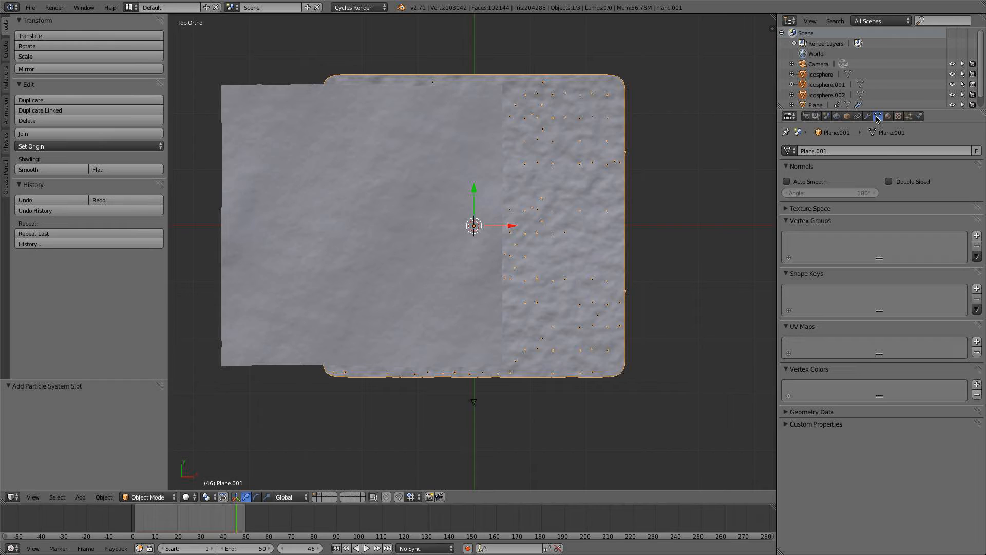
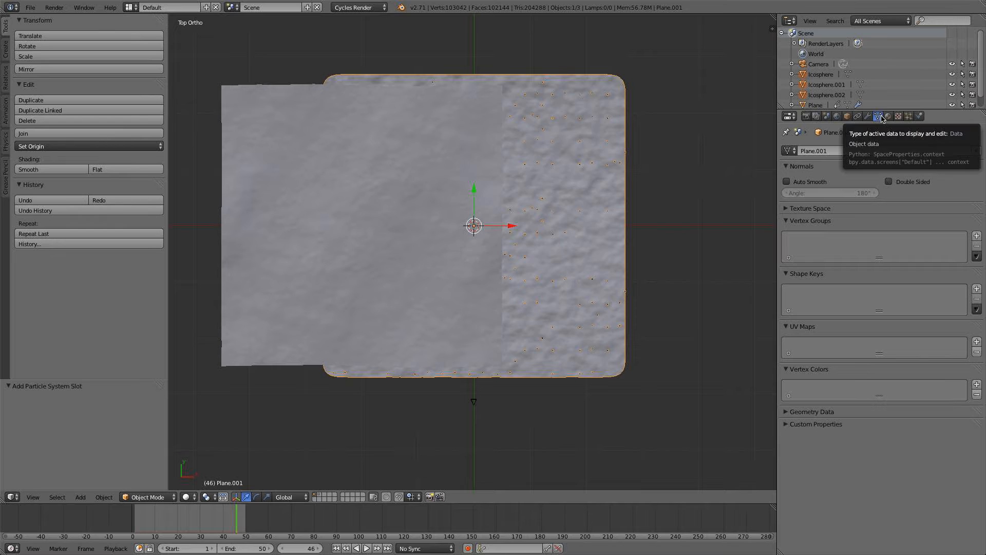
click(977, 236)
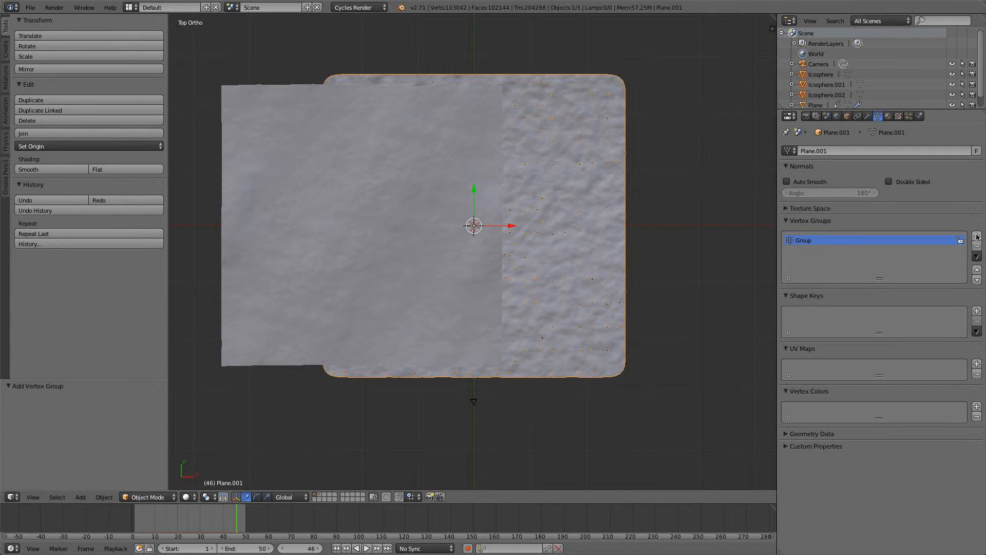
click(149, 497)
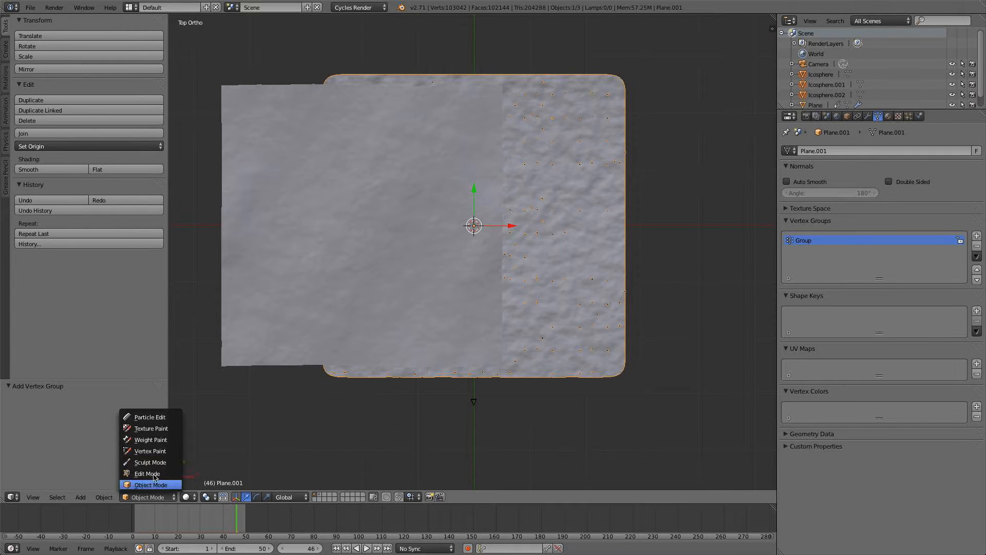
click(151, 440)
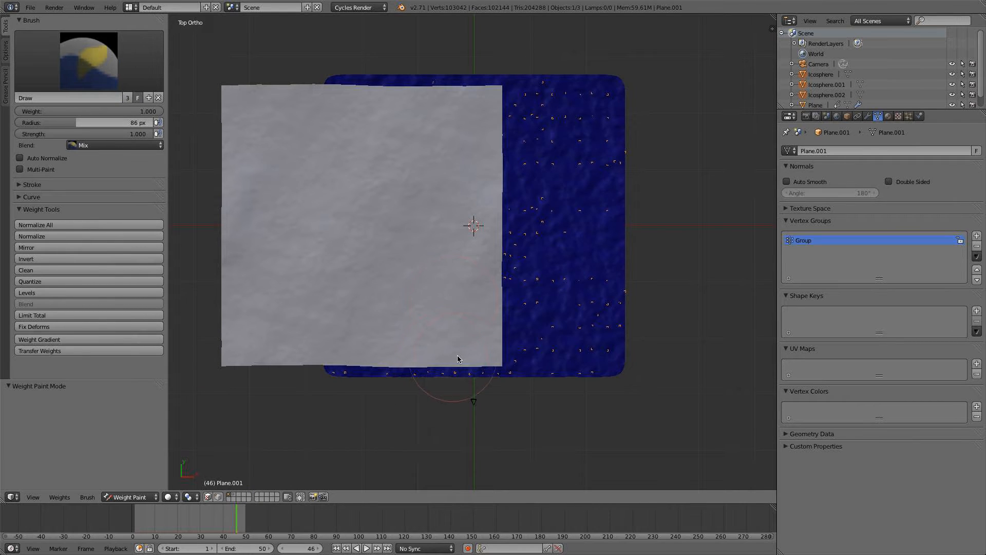
- Paint full weight 1.000 over the front middle area of the seabed plane with the Draw brush
drag(478, 355, 446, 350)
drag(485, 304, 471, 345)
mouse_move(471, 345)
middle_down()
mouse_move(464, 303)
mouse_move(398, 282)
mouse_move(365, 297)
mouse_move(370, 332)
middle_up()
key(KP_7)
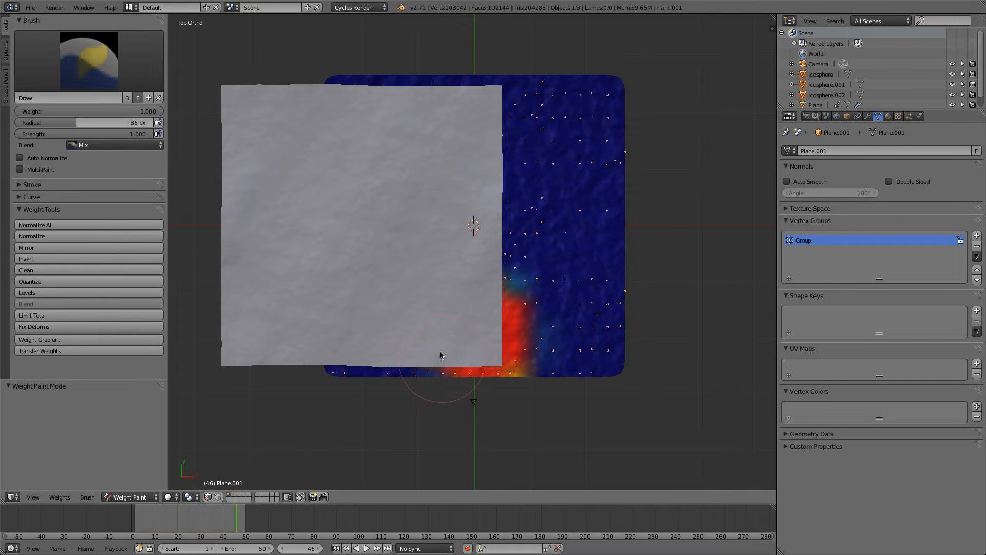
mouse_move(465, 291)
mouse_down()
mouse_move(514, 303)
mouse_move(507, 371)
mouse_up()
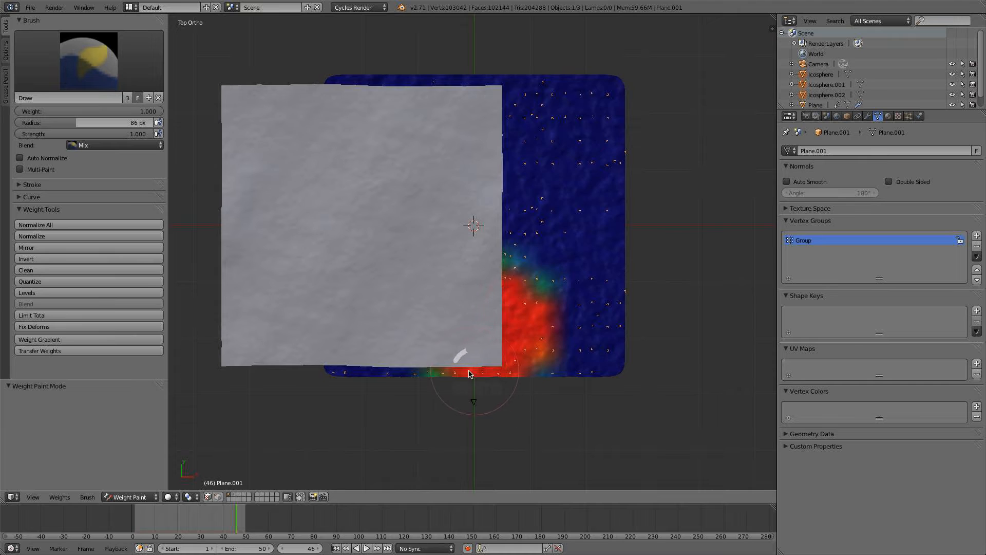
scroll(439, 364, down, 2)
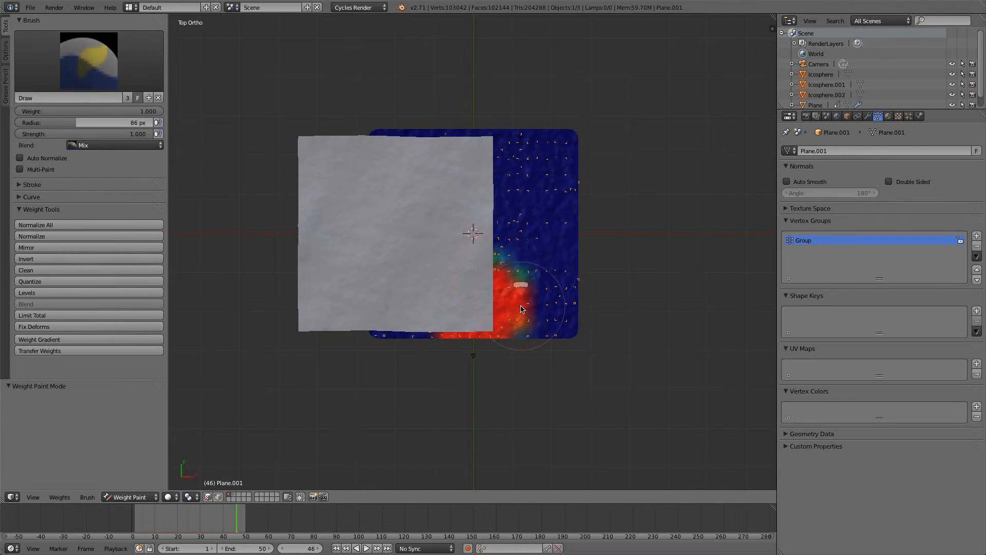
- Return the seabed plane to Object Mode and rename its vertex group to "stones"
middle_drag(484, 280, 391, 431)
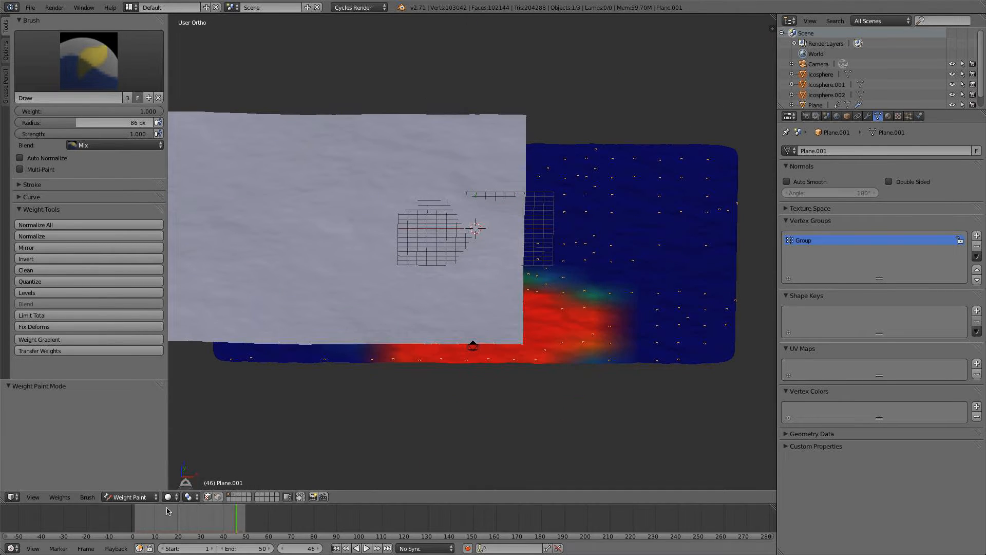
click(130, 496)
click(128, 485)
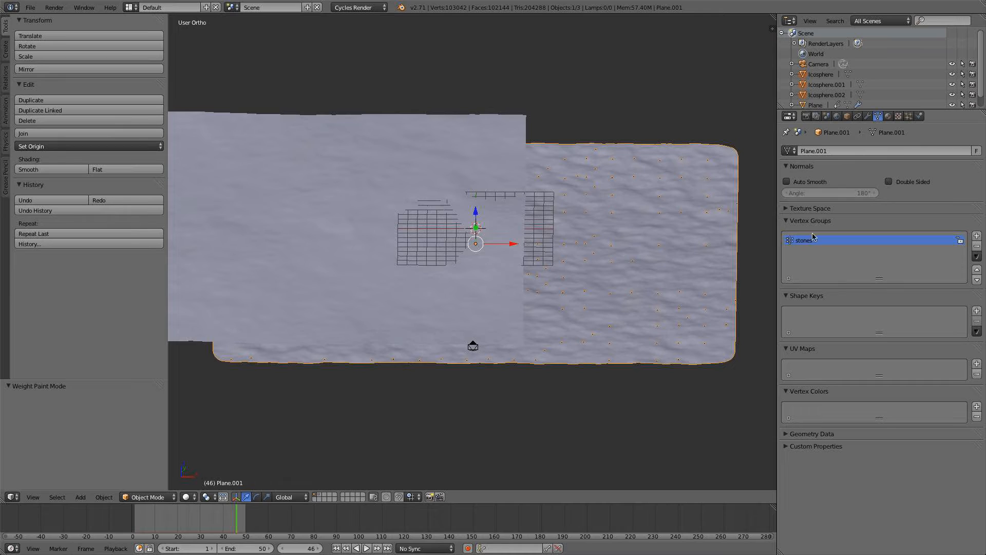
- Change the seabed's particle system type to Hair and enable its Advanced settings
click(909, 116)
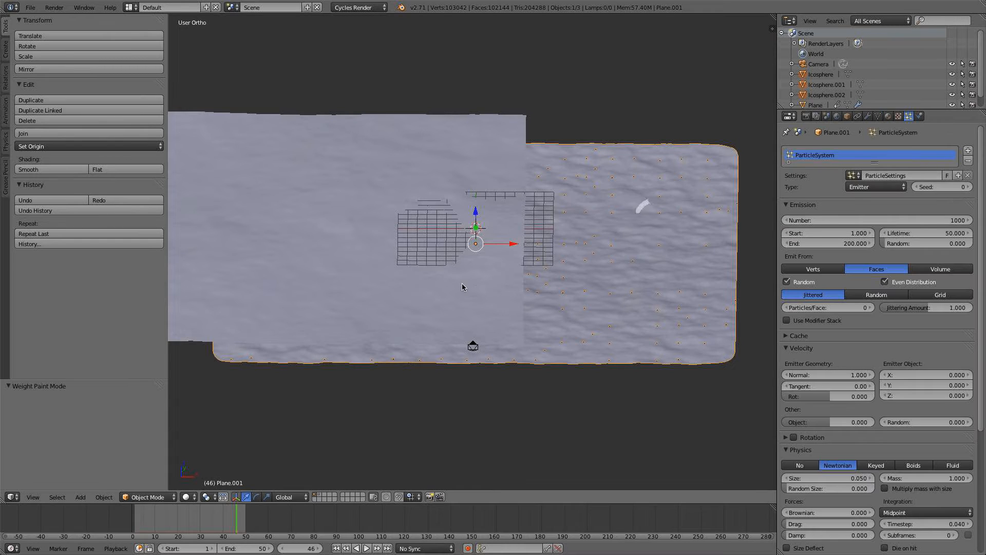
click(866, 187)
click(856, 163)
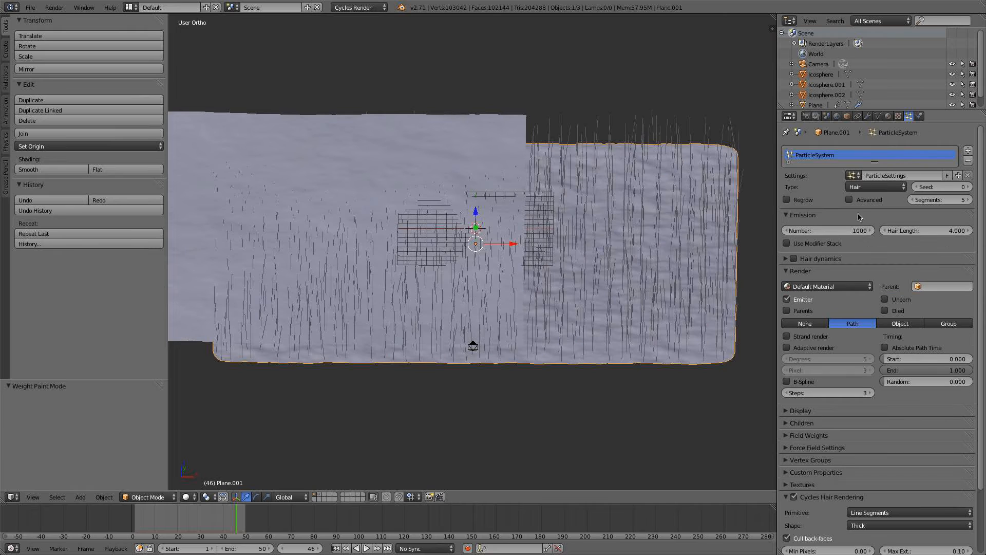
click(849, 200)
scroll(861, 277, down, 5)
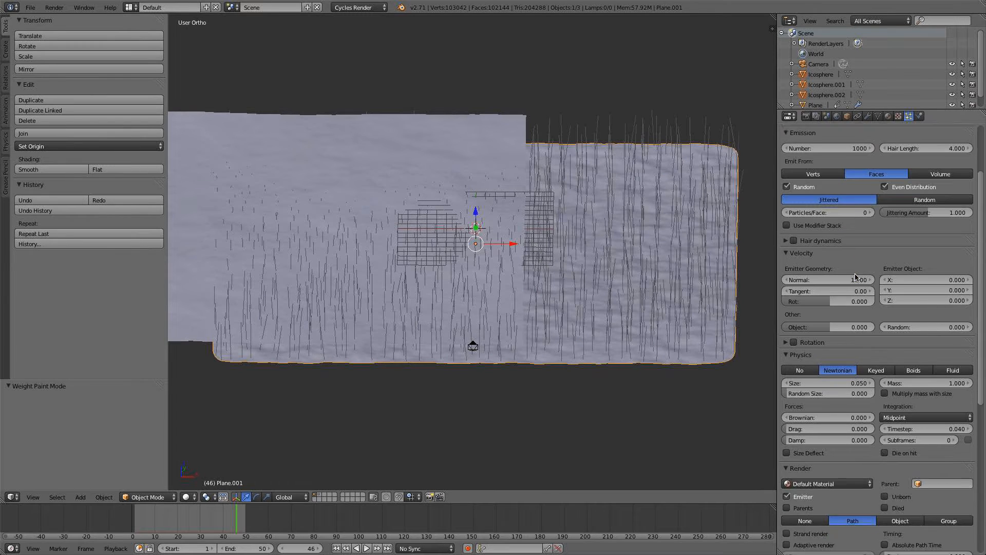
- Render the seabed's particles as a group, using "stones" as the dupli group
scroll(861, 277, down, 4)
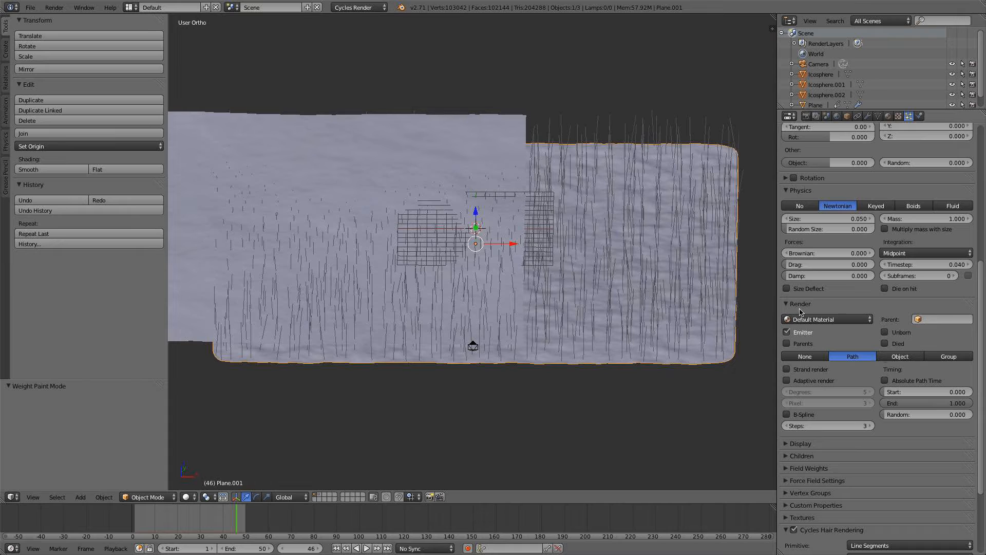
click(959, 358)
click(924, 368)
click(893, 384)
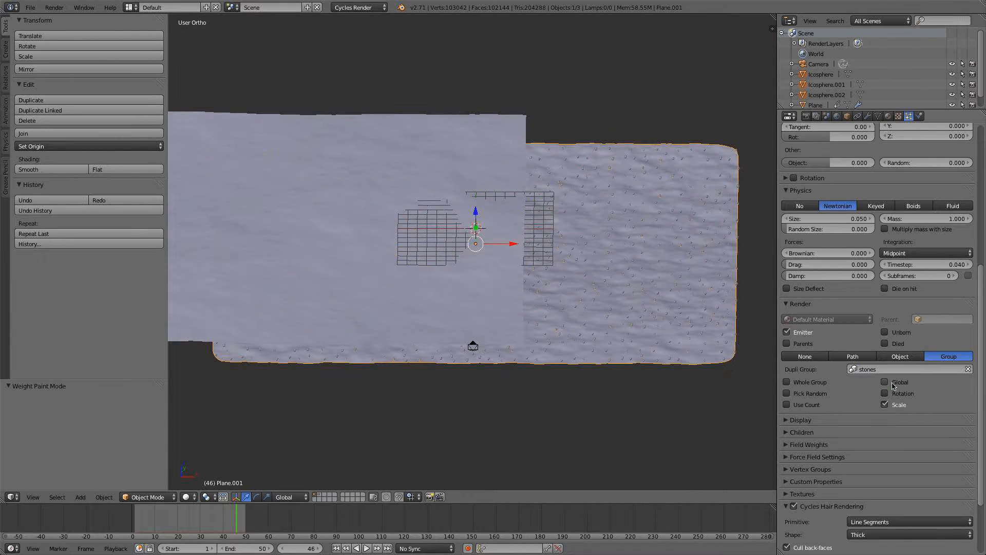
- Use the "stones" vertex group to control the density of the seabed's particles
scroll(655, 334, up, 2)
scroll(599, 243, down, 3)
middle_drag(592, 250, 594, 238)
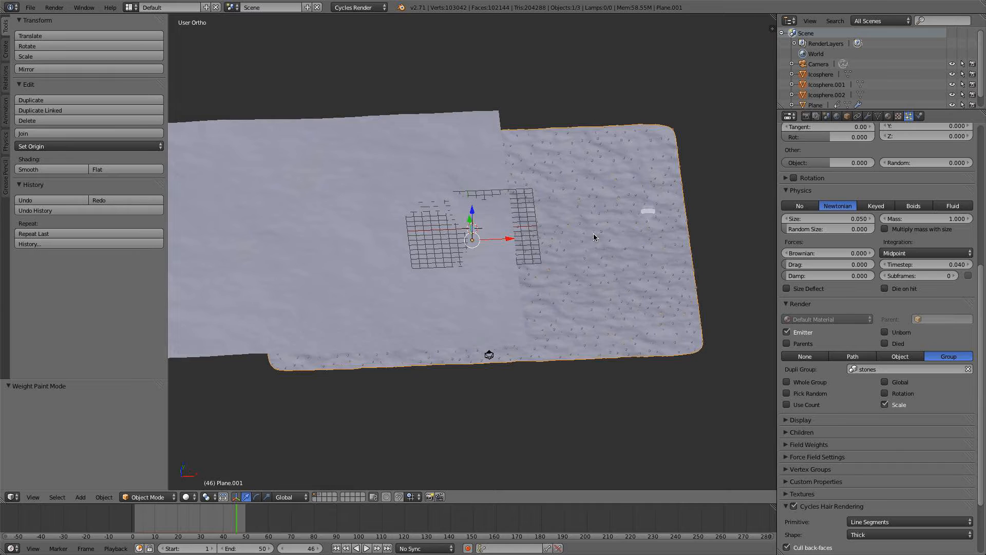
scroll(897, 438, down, 3)
scroll(884, 443, down, 1)
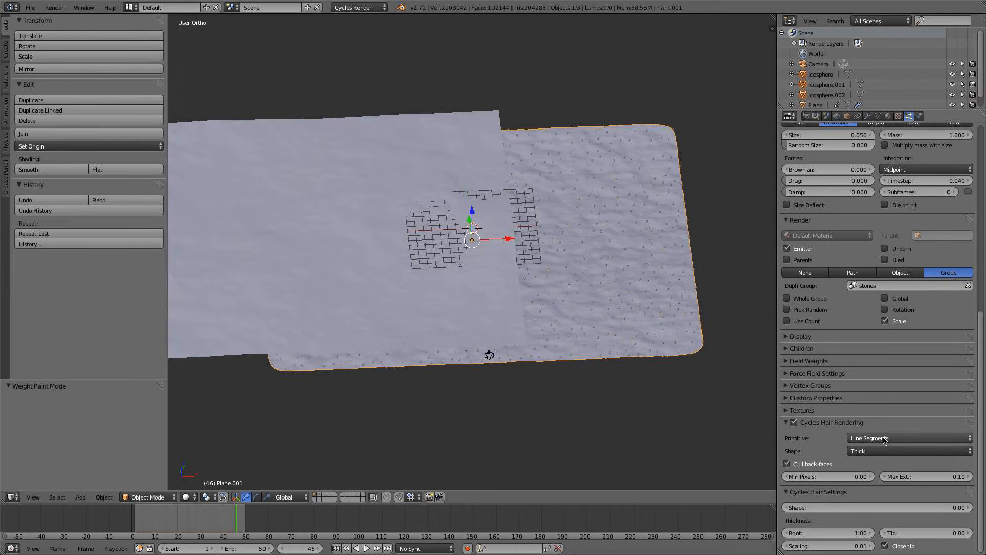
click(810, 387)
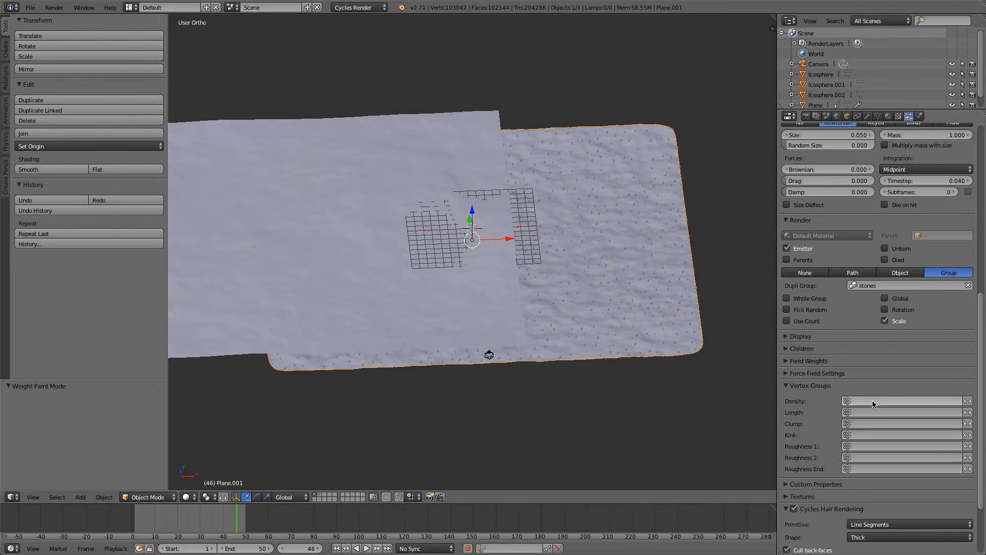
click(876, 406)
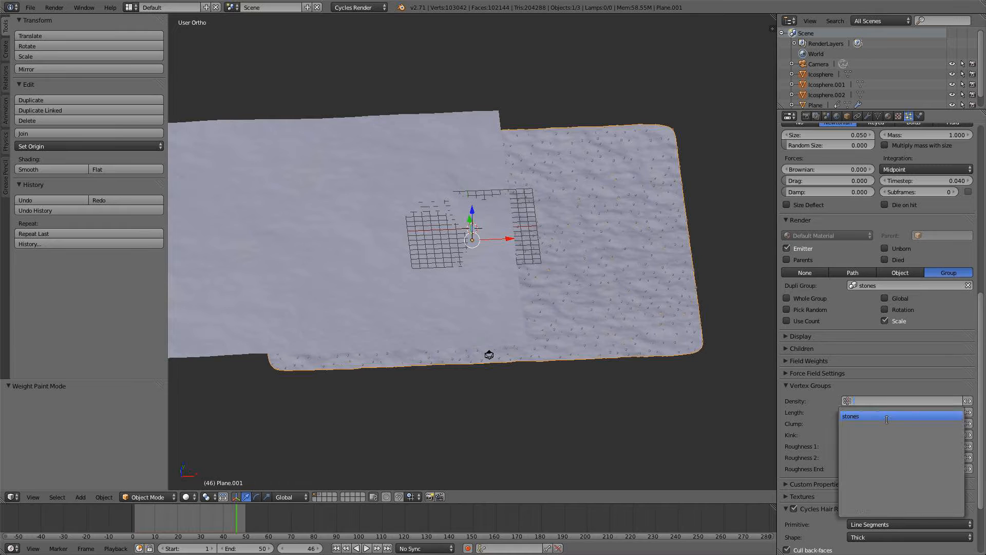
click(879, 416)
middle_drag(635, 342, 538, 342)
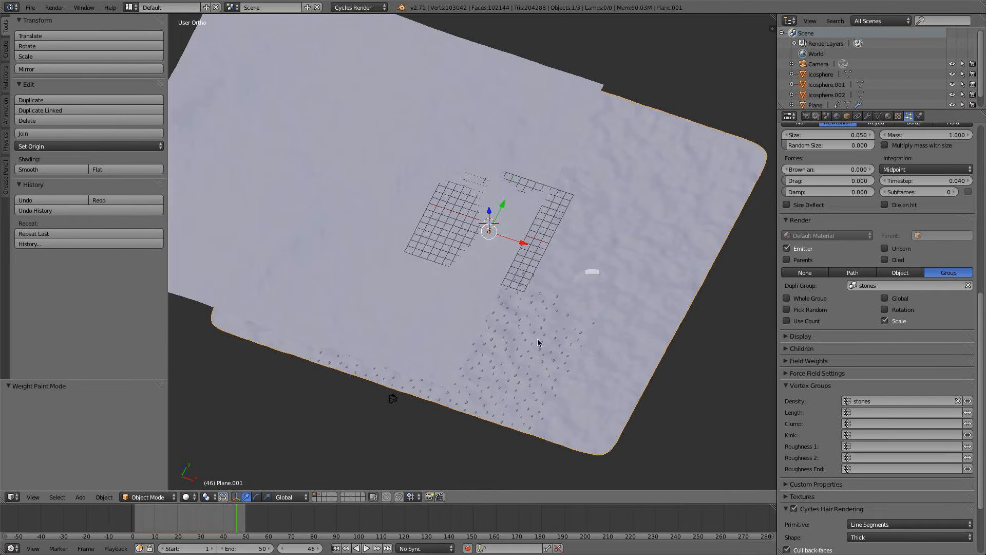
middle_drag(506, 379, 506, 346)
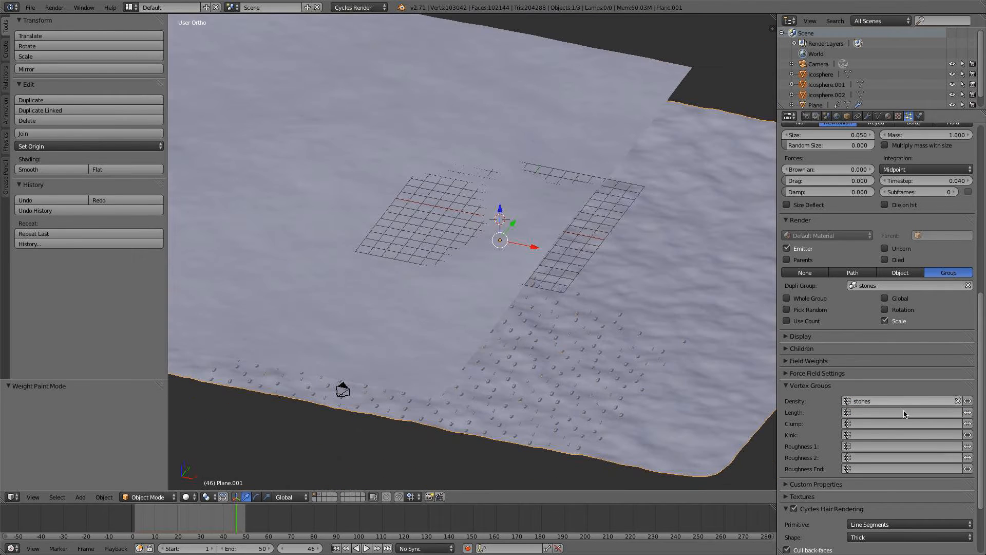
- Enable the Rotation option for the particles rendered from the "stones" group
scroll(908, 406, up, 5)
scroll(907, 405, up, 4)
scroll(822, 403, down, 1)
scroll(565, 370, up, 4)
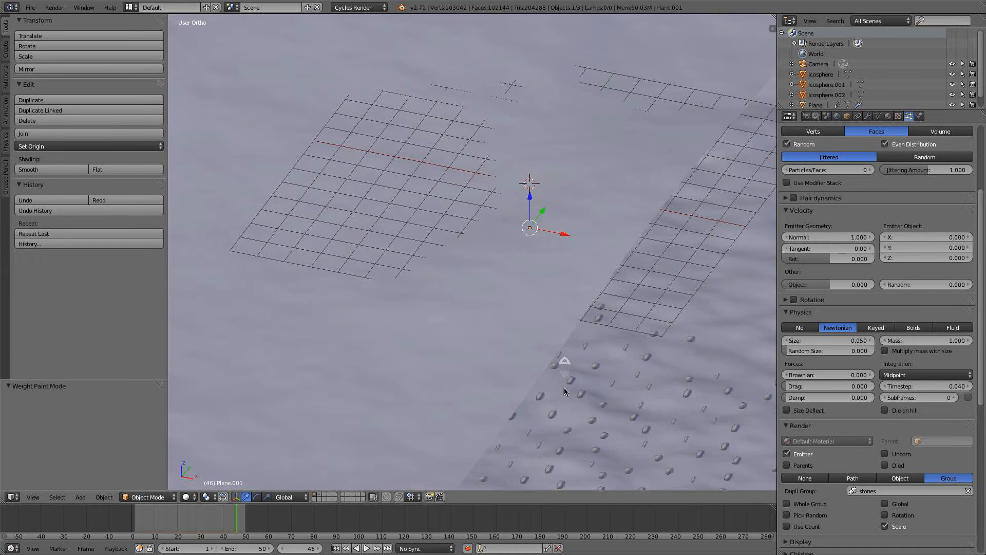
scroll(563, 388, down, 4)
scroll(878, 416, up, 2)
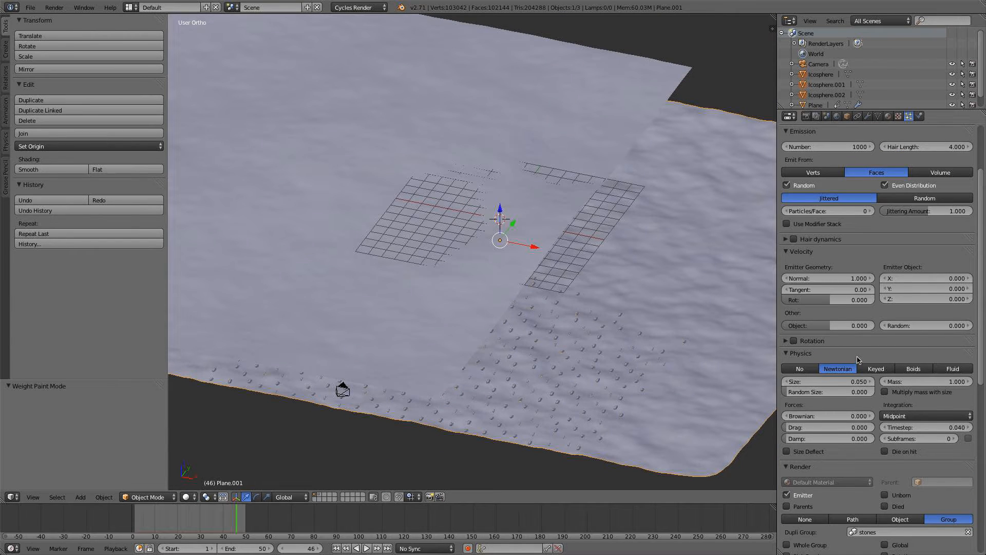
mouse_move(716, 342)
middle_down()
mouse_move(704, 315)
mouse_move(719, 286)
mouse_move(712, 339)
middle_up()
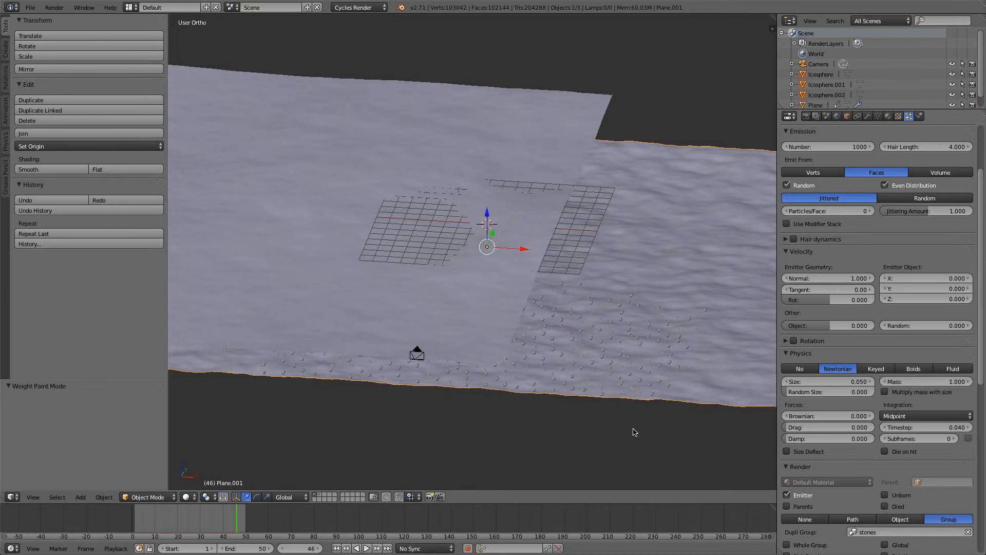
scroll(874, 411, down, 2)
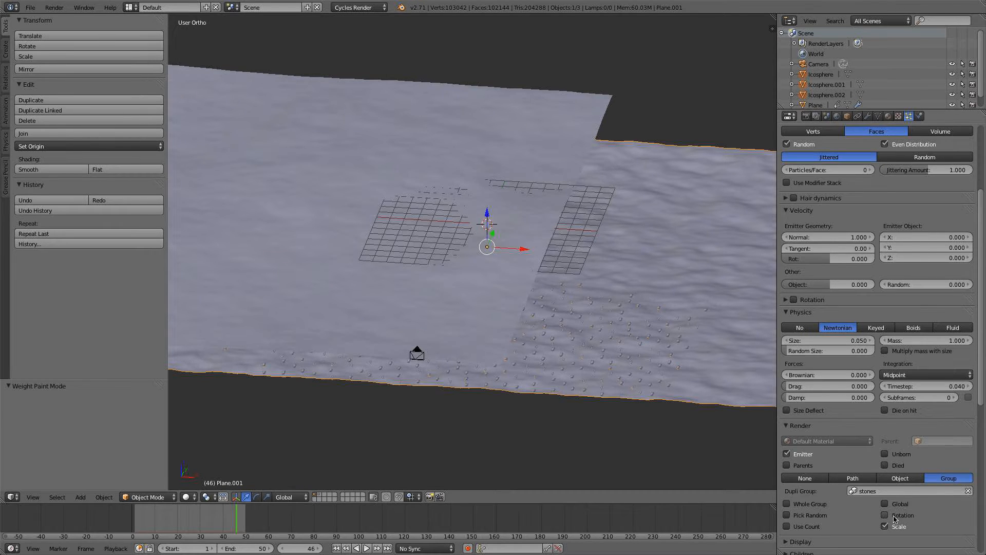
scroll(626, 406, up, 3)
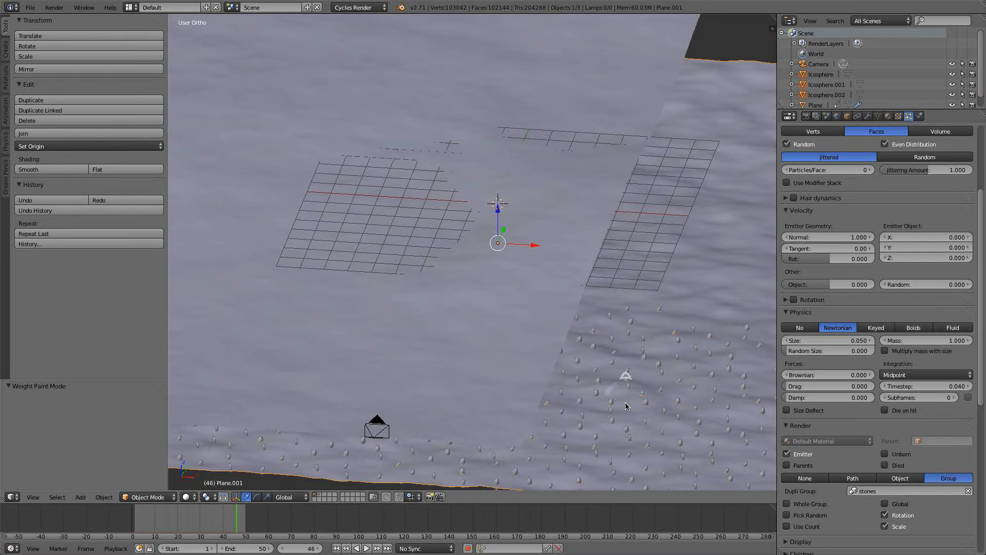
- Enable particle rotation for the hair system and set the initial orientation to Normal
key(KP_1)
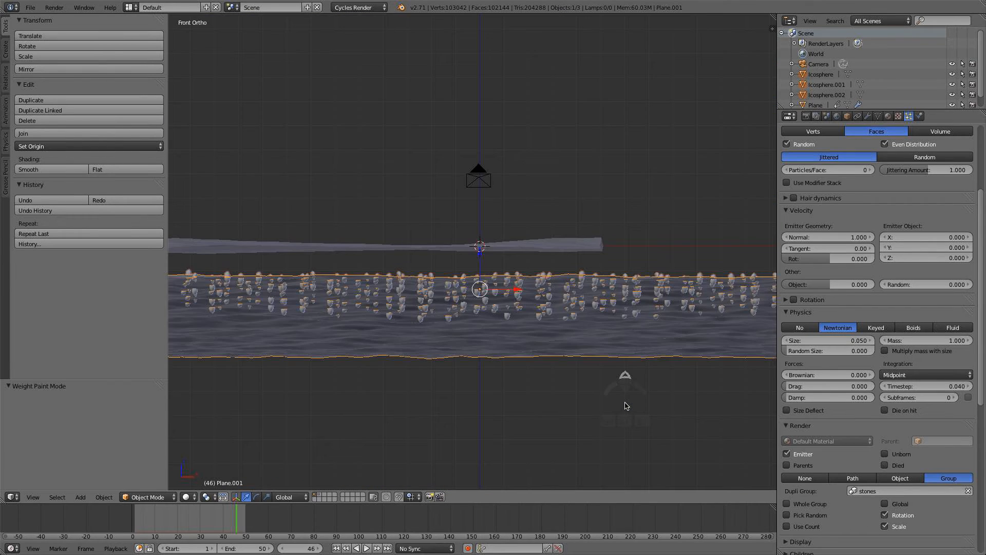
click(786, 300)
click(806, 328)
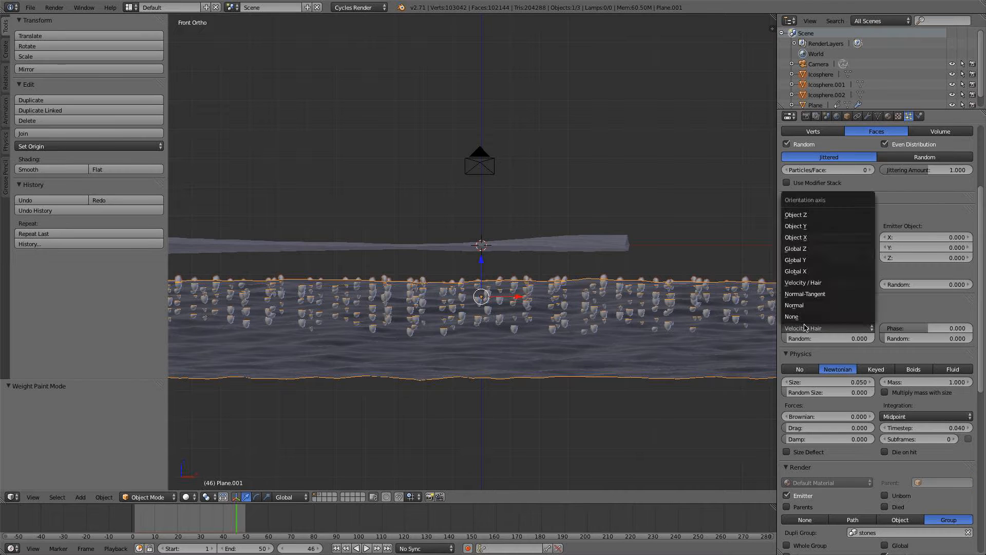
click(808, 306)
middle_drag(650, 328, 647, 337)
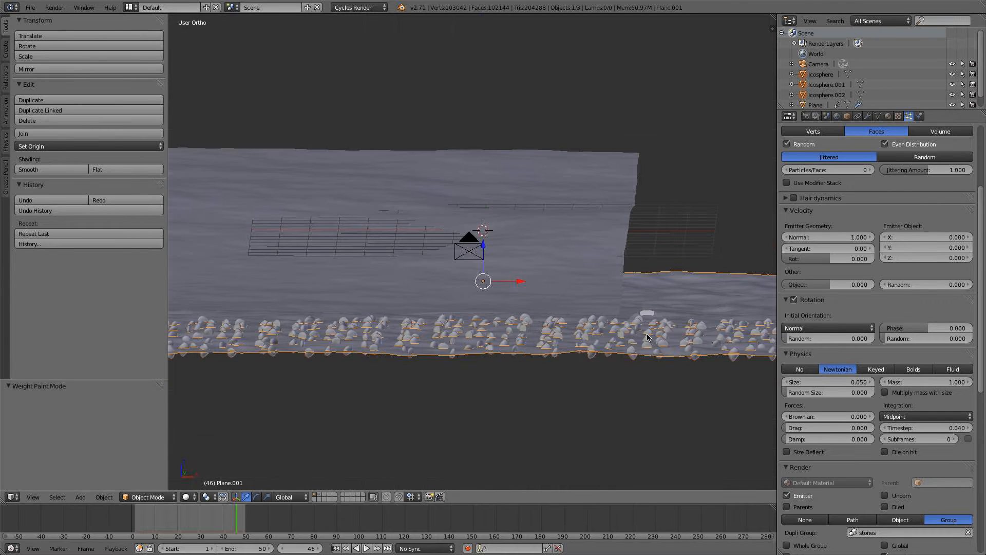
key(KP_1)
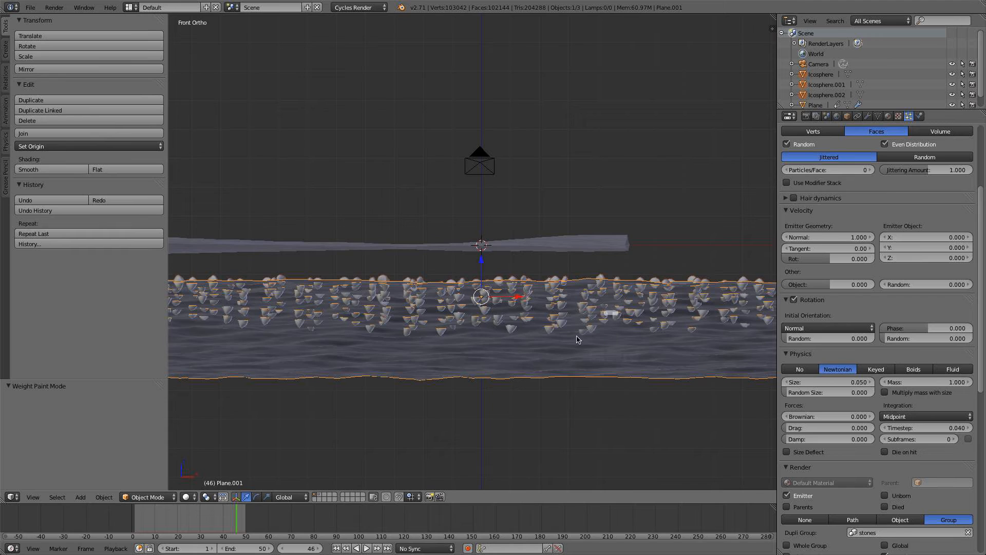
- On the rocks layer, rotate all three rocks 90° in front view, and return to the ocean and seabed layer
click(320, 494)
scroll(441, 336, down, 6)
middle_drag(459, 324, 456, 382)
key(KP_1)
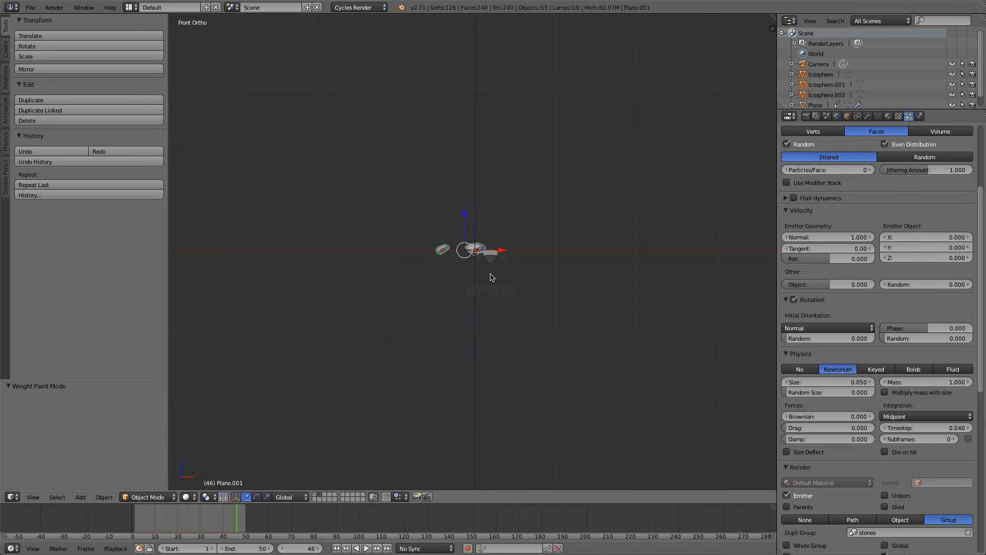
text(r)
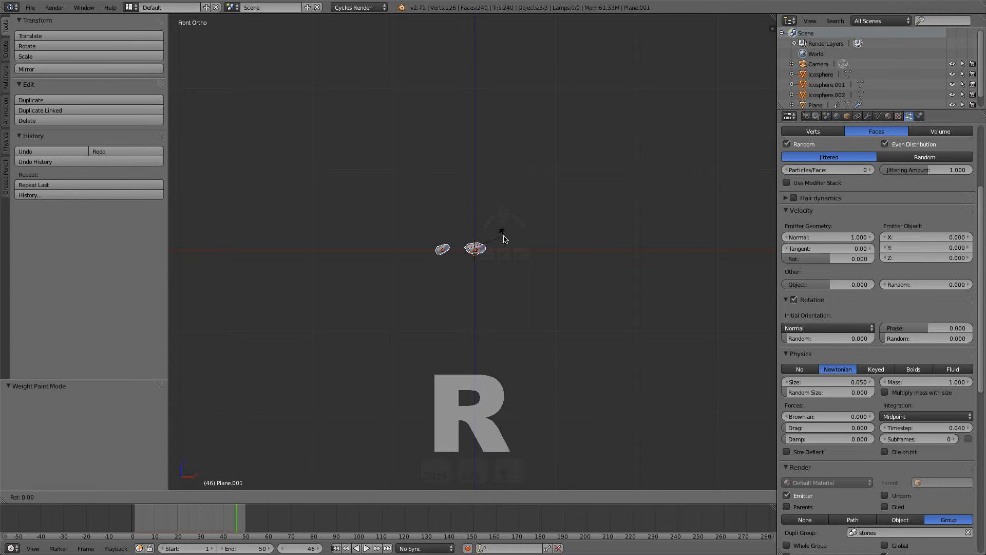
text(90)
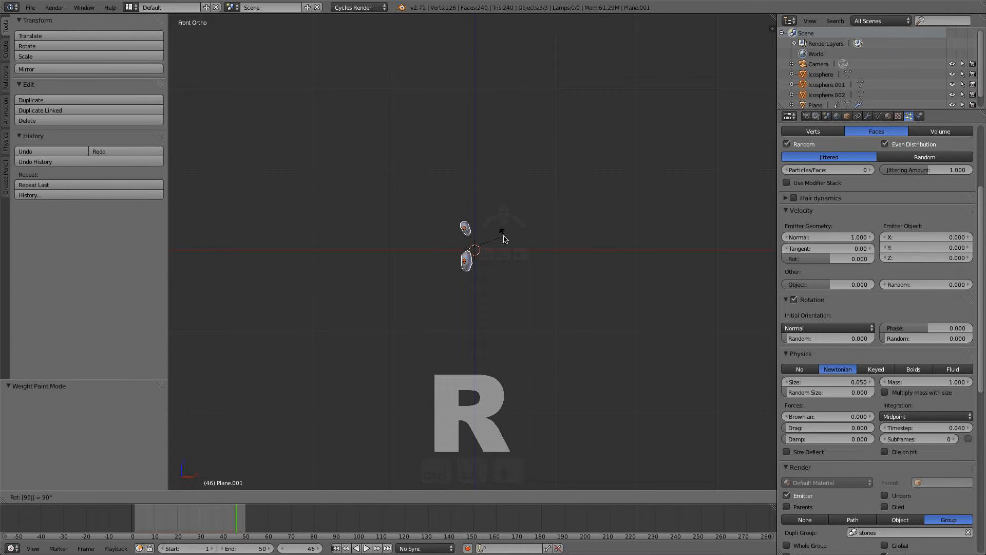
click(505, 238)
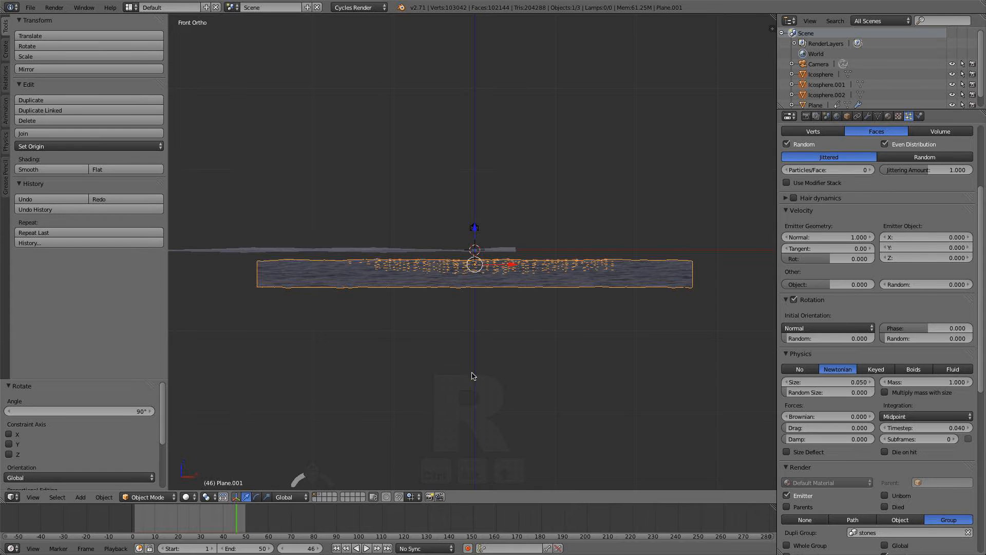
middle_drag(473, 376, 579, 343)
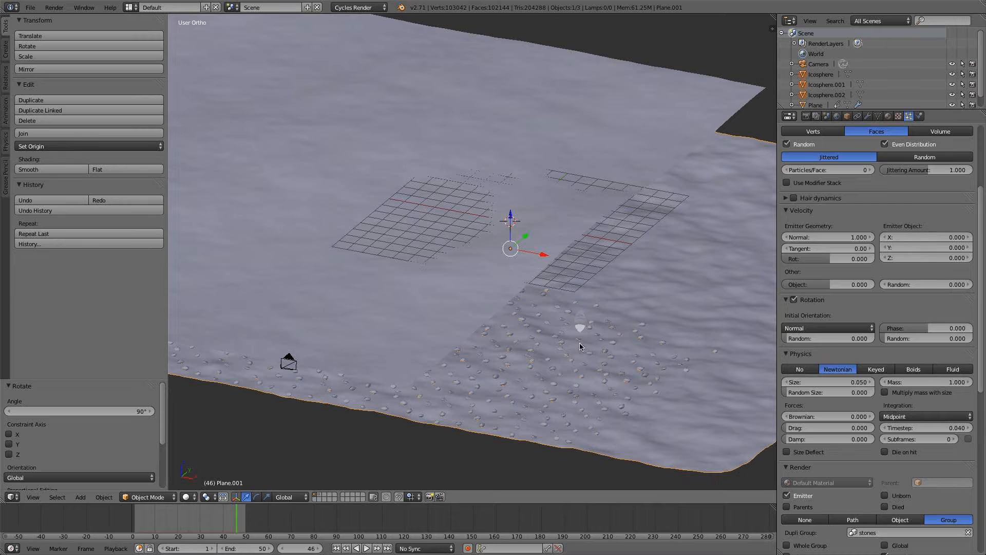
- Set the particle emission distribution to Random, keeping Even Distribution enabled
scroll(896, 234, up, 4)
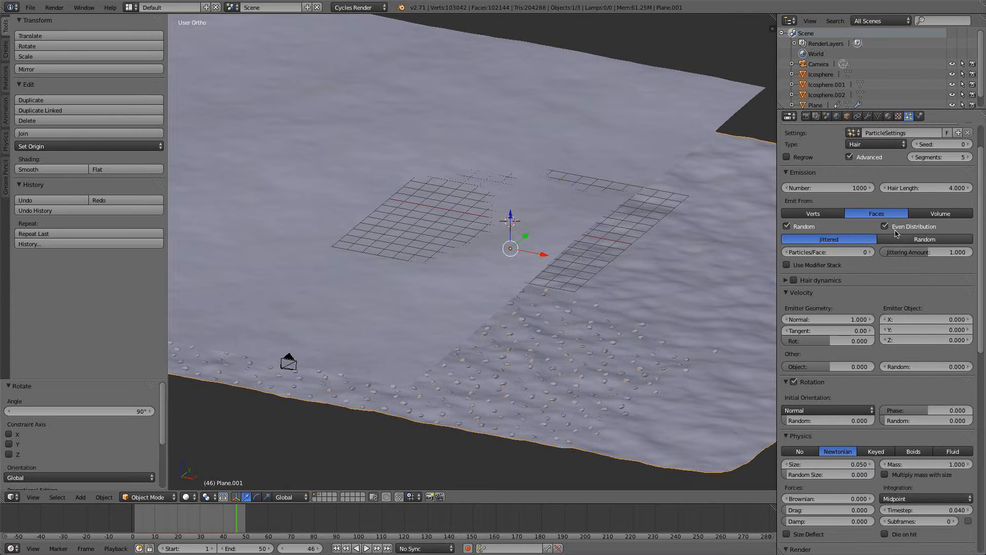
click(885, 226)
click(885, 227)
click(904, 240)
middle_drag(760, 298, 513, 304)
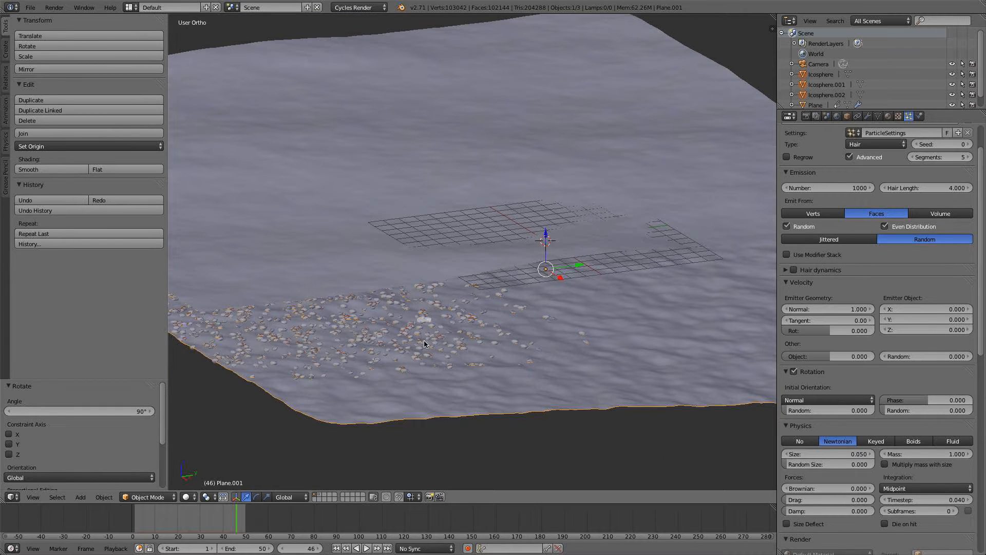
middle_drag(389, 325, 425, 324)
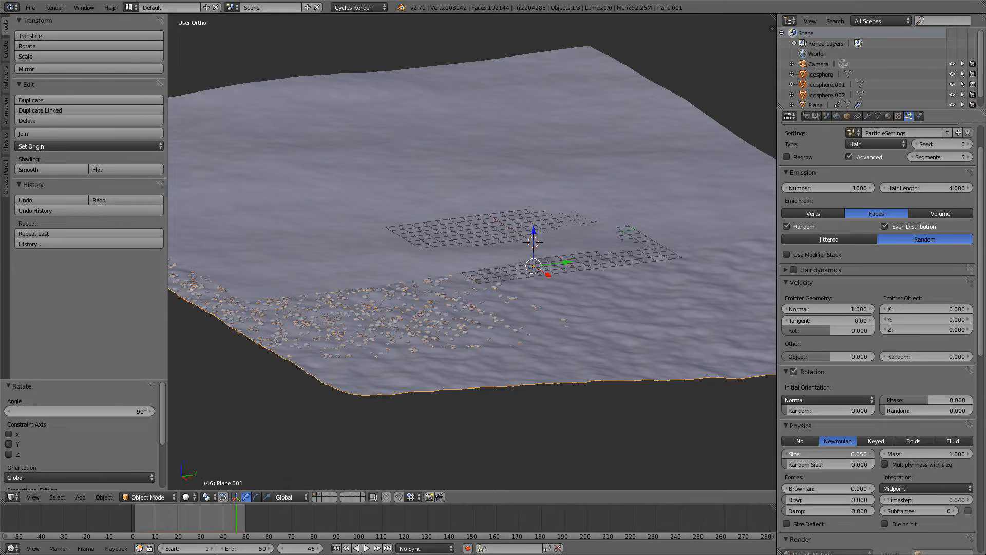
- Set the number of emitted particles in the seabed's hair system to 500
mouse_move(827, 454)
mouse_down()
mouse_move(806, 454)
mouse_move(825, 454)
mouse_up()
scroll(848, 395, up, 1)
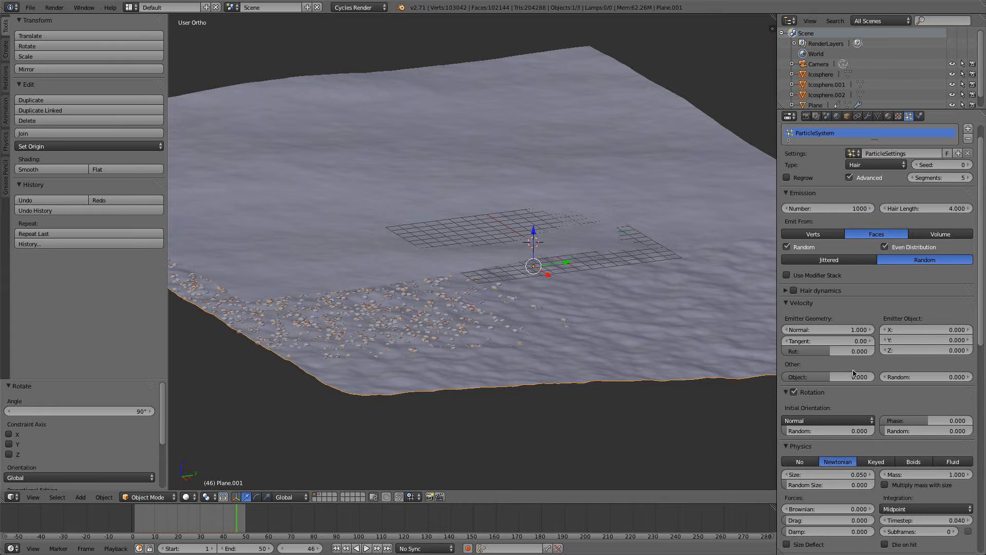
click(843, 208)
text(50)
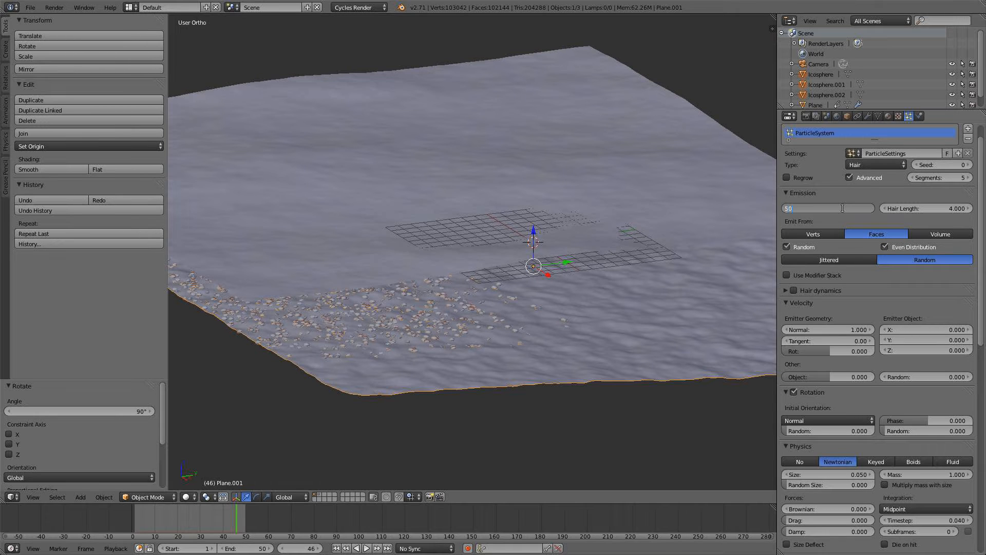
text(0)
key(Return)
- Look through the camera and hide the ocean plane so the seabed stones are exposed
key(KP_0)
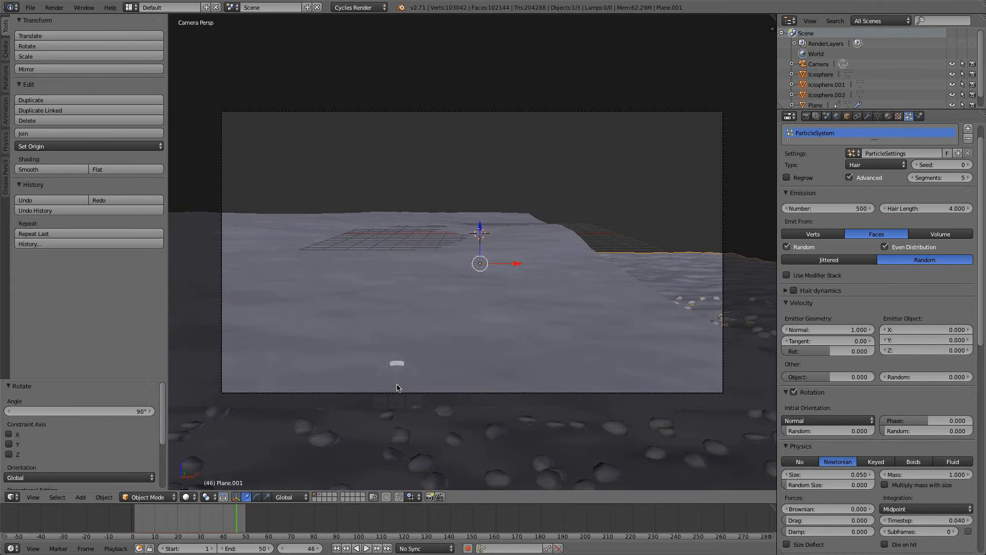
right_click(520, 308)
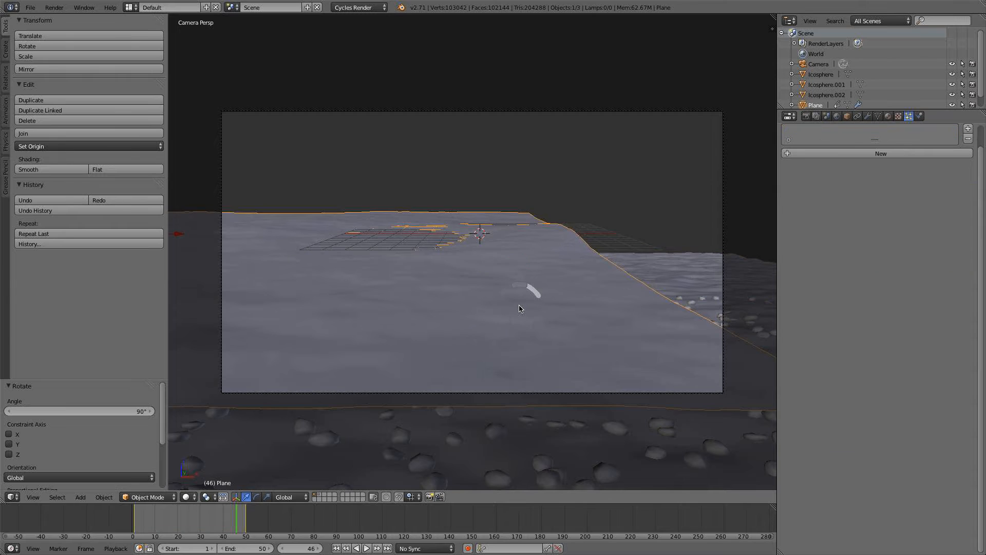
key(h)
shift+scroll(545, 315, down, 4)
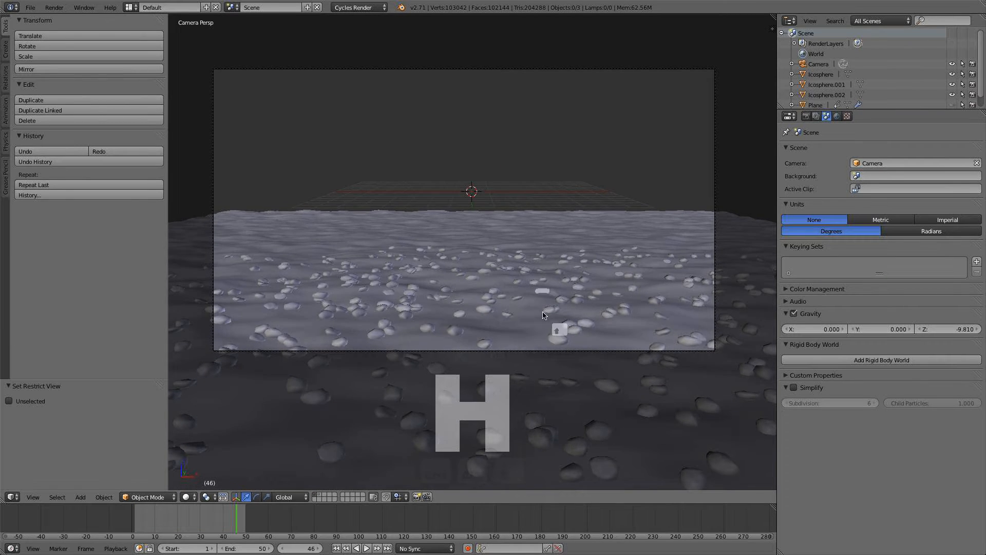
scroll(545, 315, down, 3)
- Give the seabed's particles a random size of 0.8 and a size of 0.04
right_click(536, 310)
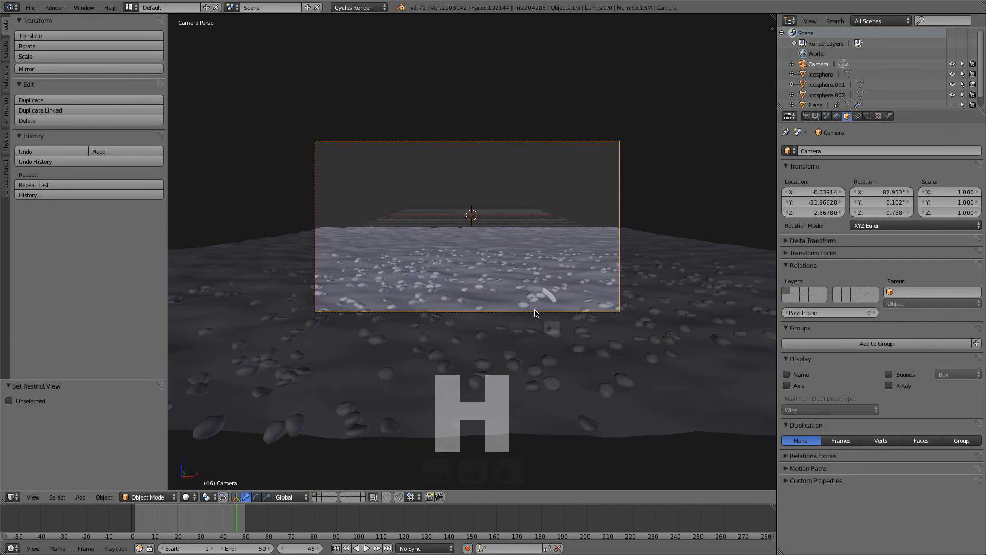
right_click(668, 374)
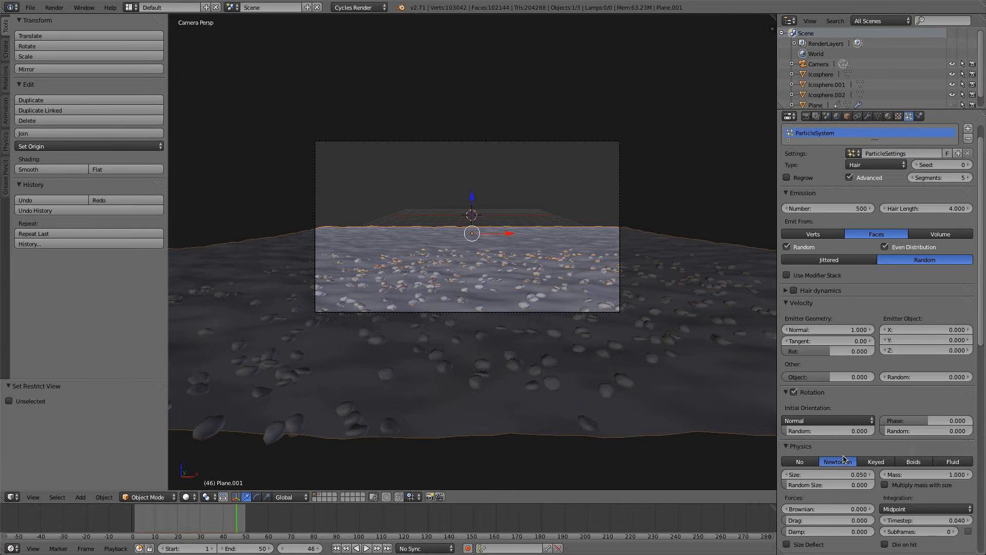
scroll(843, 477, down, 1)
click(830, 465)
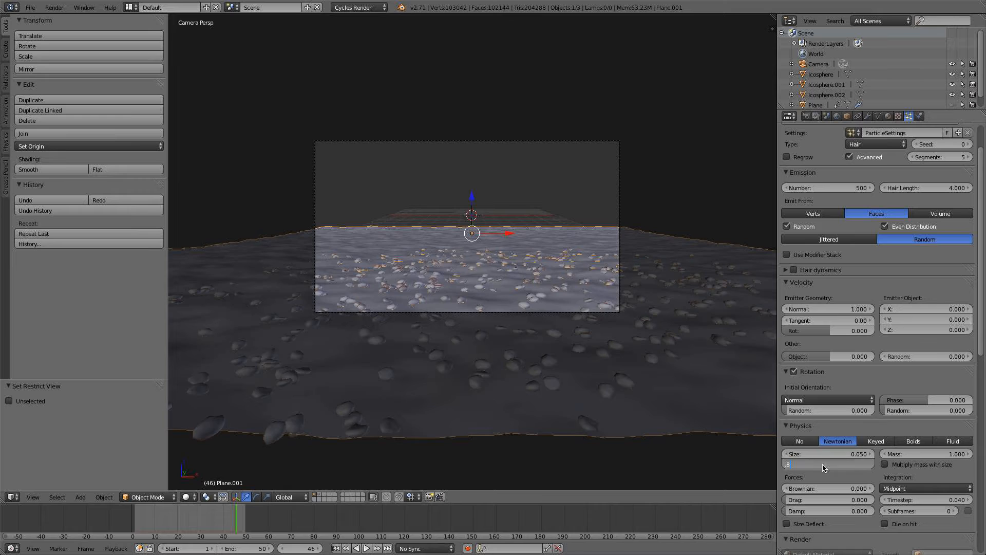
key(Return)
click(825, 451)
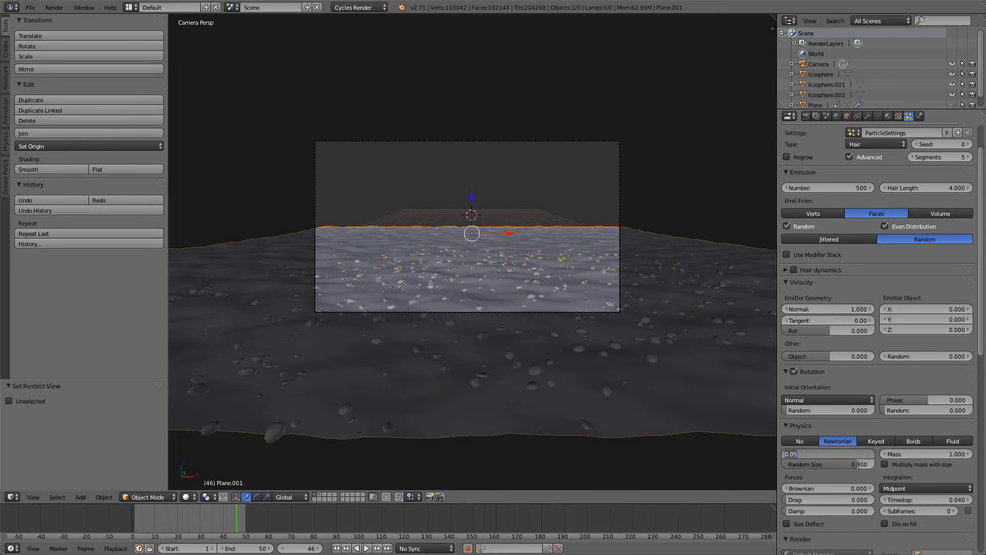
key(BackSpace)
text(.04)
key(Return)
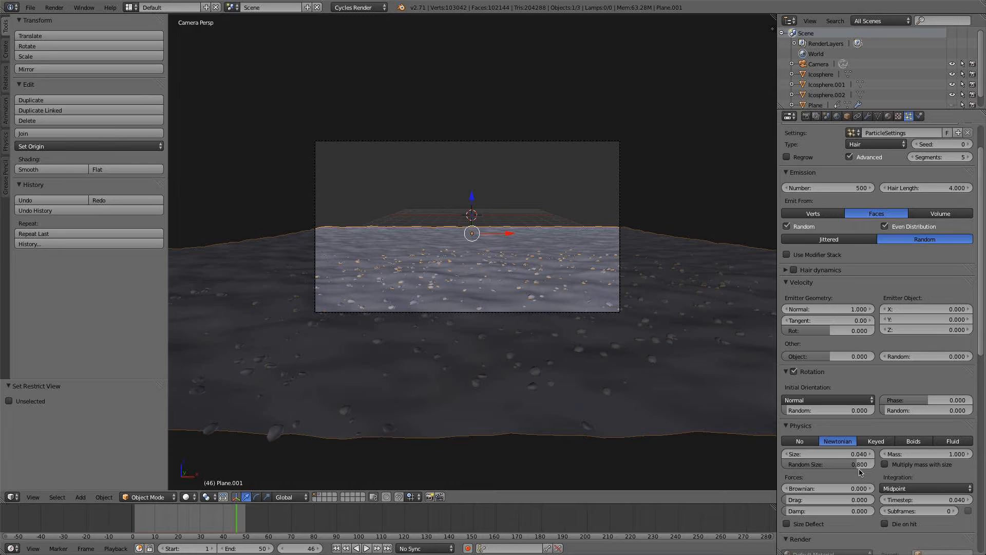
- Raise the camera about 0.7 units along global Z and move it back about 1.8 units along its local Z axis
scroll(551, 353, up, 3)
right_click(551, 353)
scroll(550, 354, down, 3)
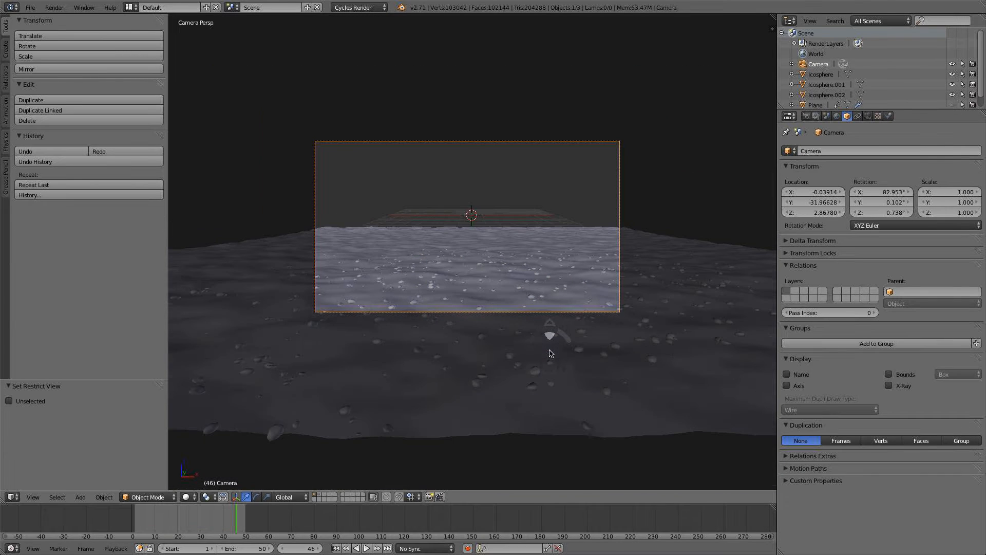
key(g)
key(z)
key(z)
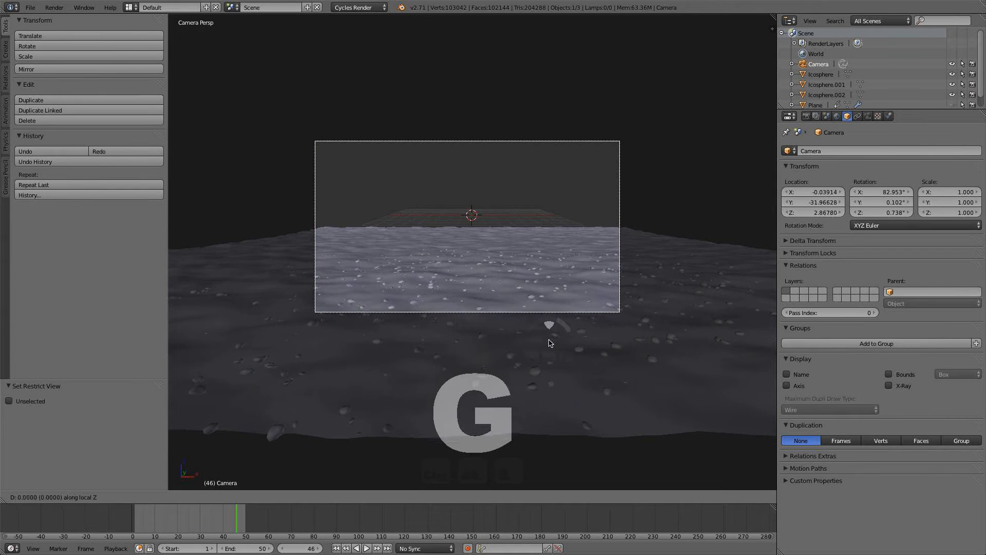
key(z)
key(z)
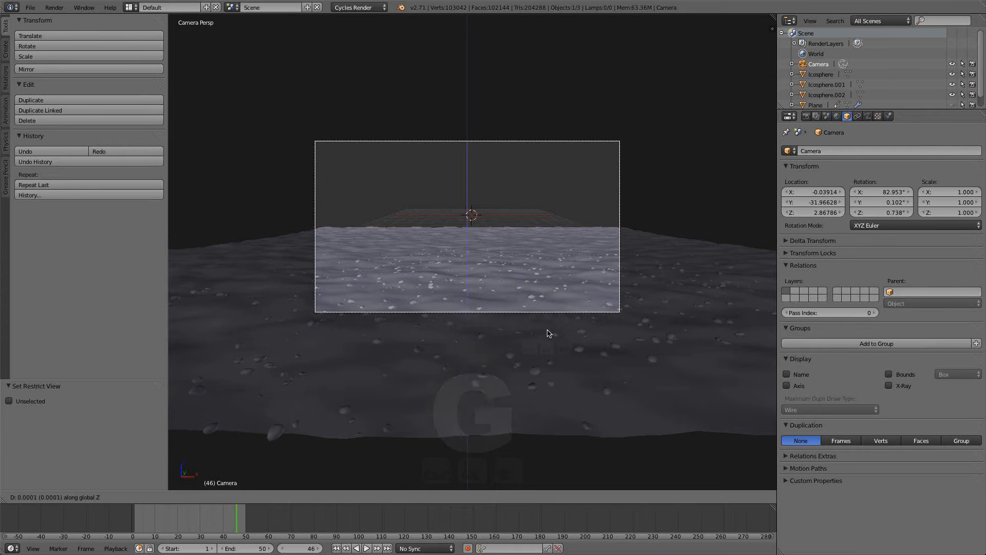
click(547, 315)
key(g)
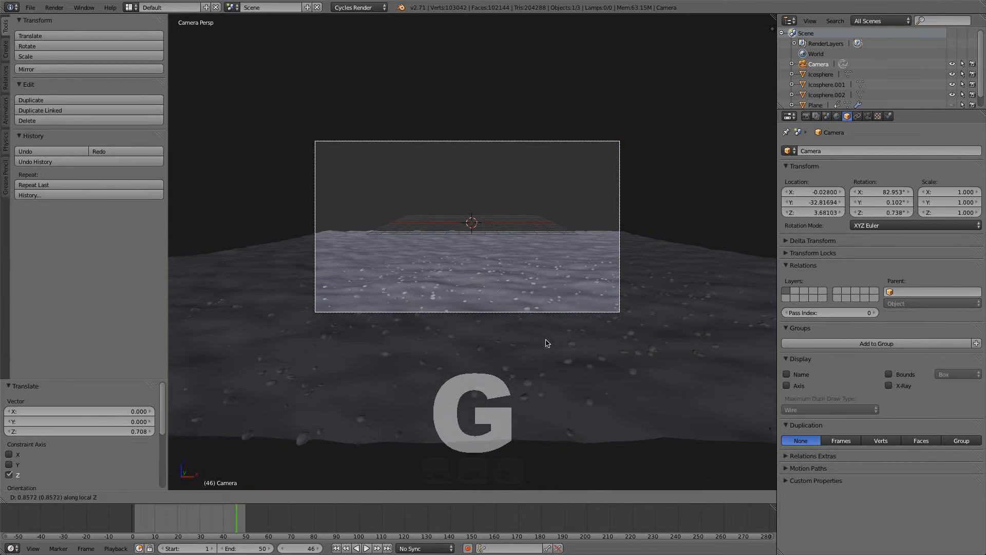
click(547, 351)
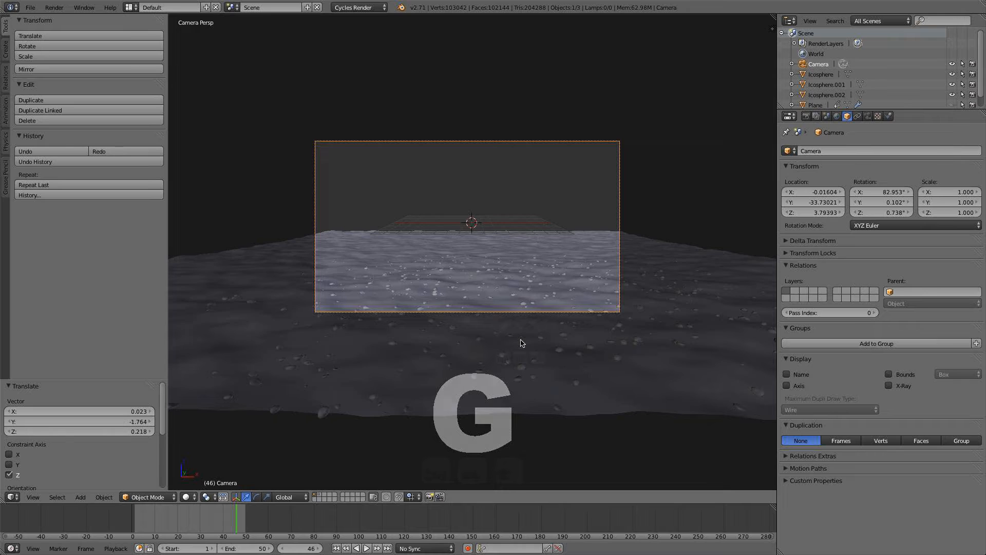
- Unhide the ocean plane and deselect everything
key(alt+h)
key(a)
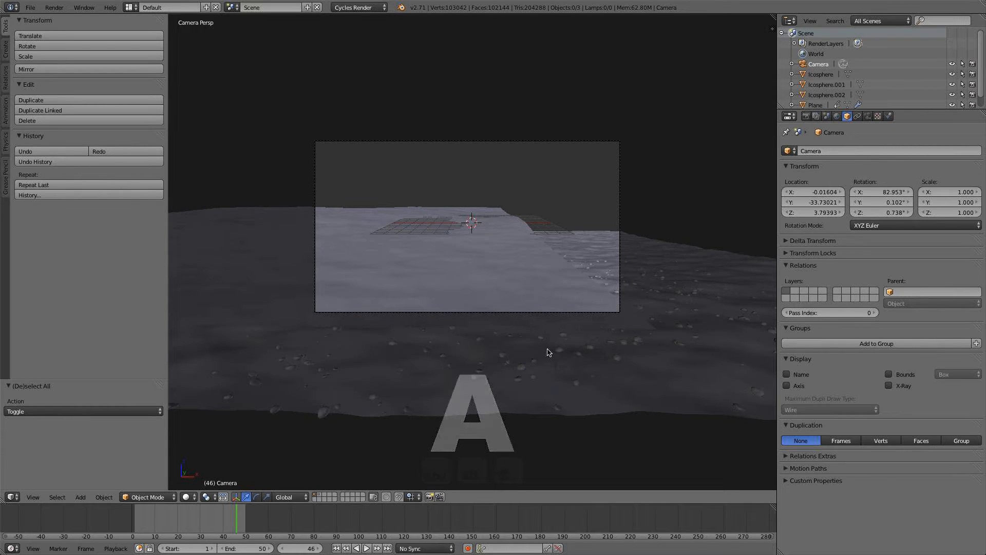
- In right side view, place the 3D cursor high above and beyond the far end of the ocean, and start adding an object there
key(KP_3)
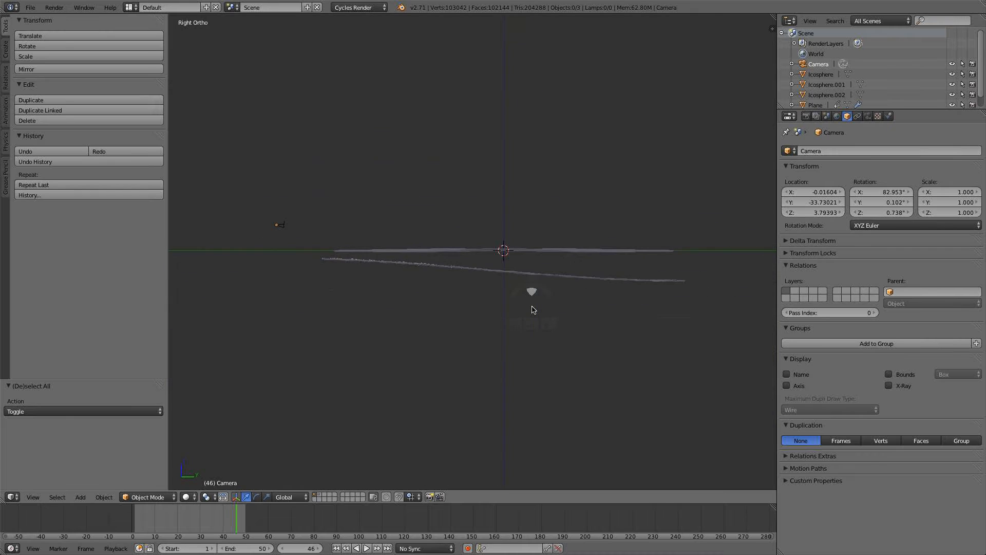
click(636, 178)
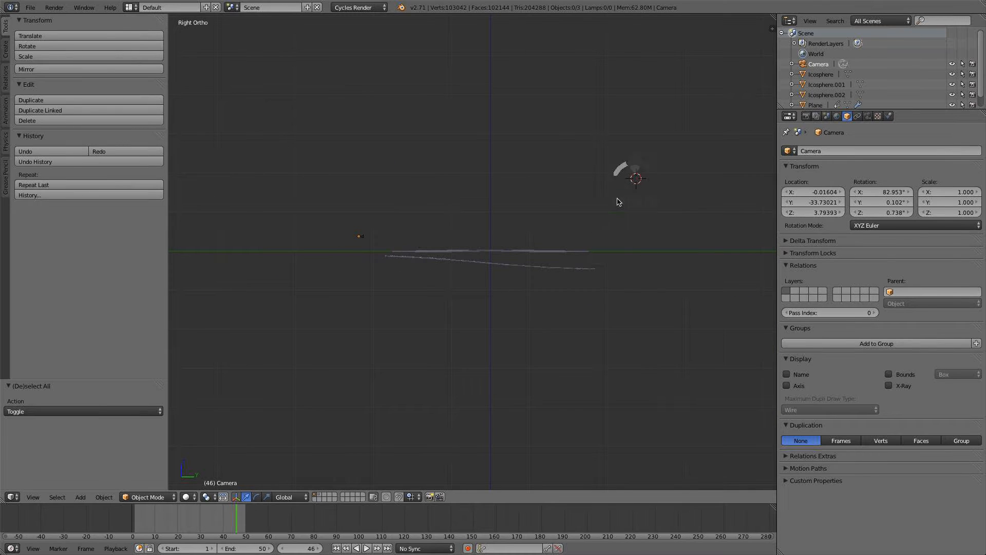
key(shift+a)
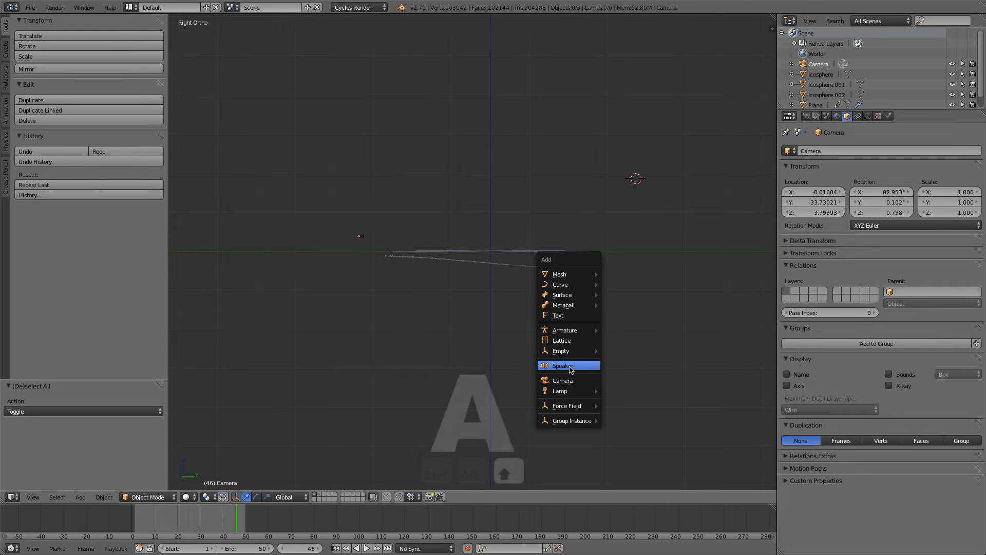
- Add a Sun lamp at the 3D cursor and rotate it about 54° in the side view, aiming down at the water
mouse_move(570, 390)
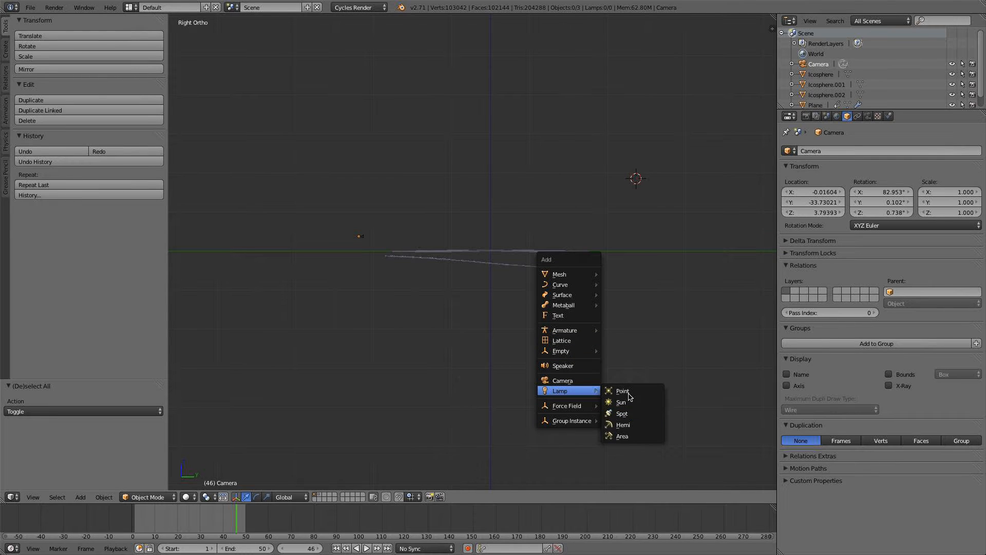
click(626, 401)
key(r)
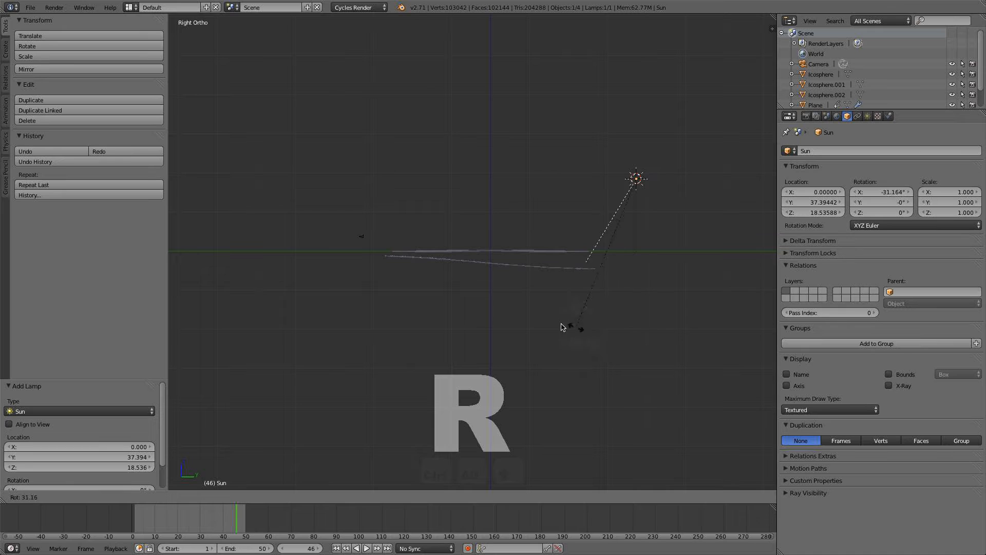
click(506, 311)
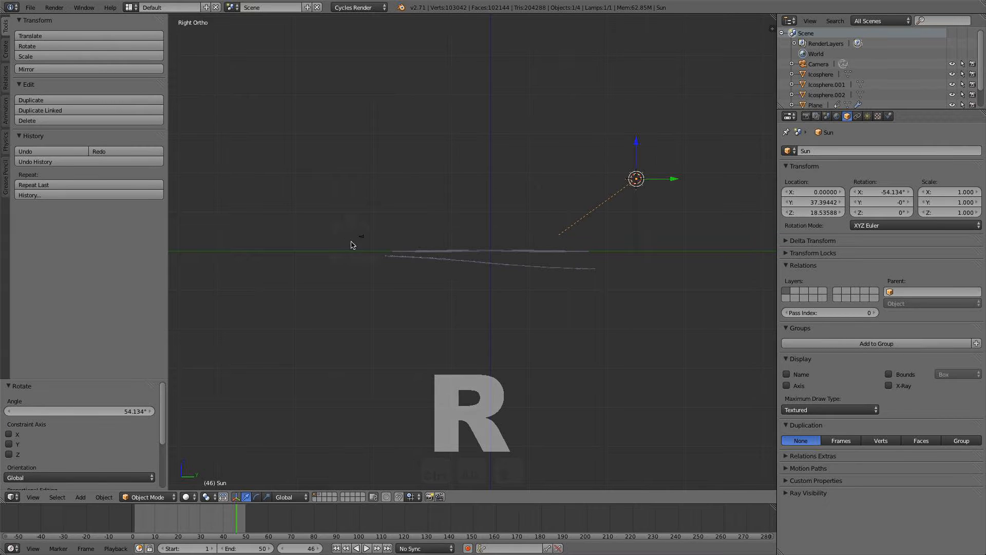
- Rotate the sun lamp to about 19.9° around Z in top view and move it about -12.64 along X
key(KP_7)
key(r)
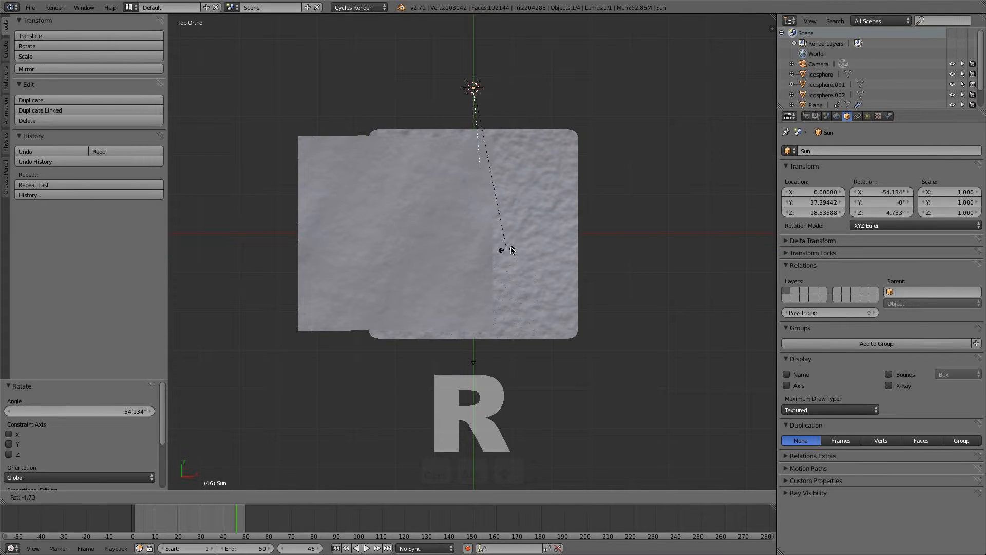
click(541, 224)
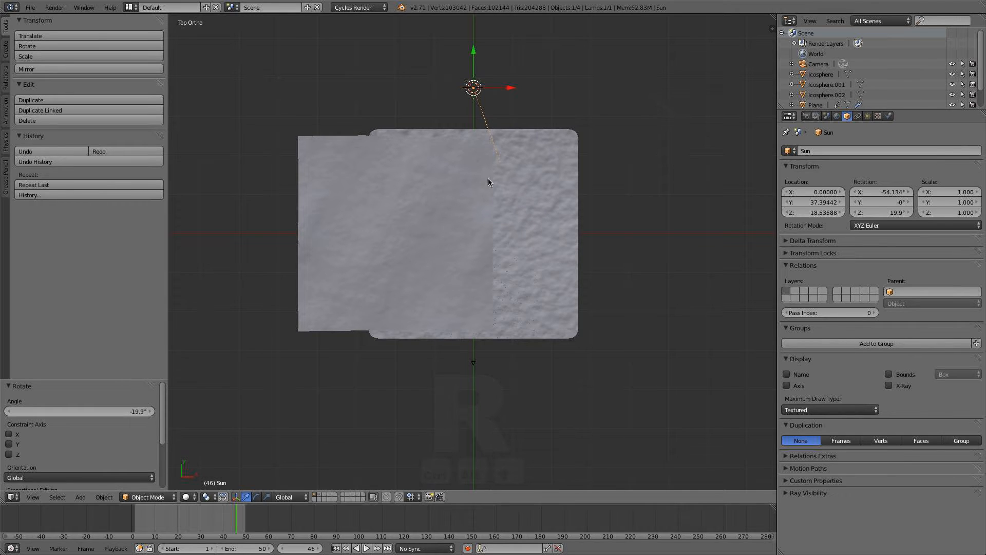
drag(508, 89, 460, 88)
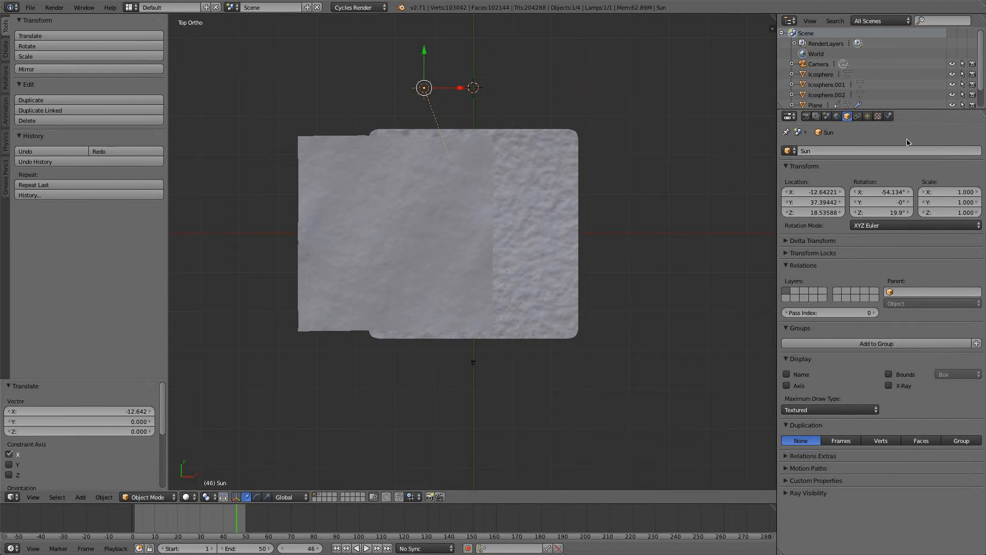
- Set the sun lamp's emission strength to 7 and its color to a pale warm tone, about R 1.000, G 0.897, B 0.759
click(867, 116)
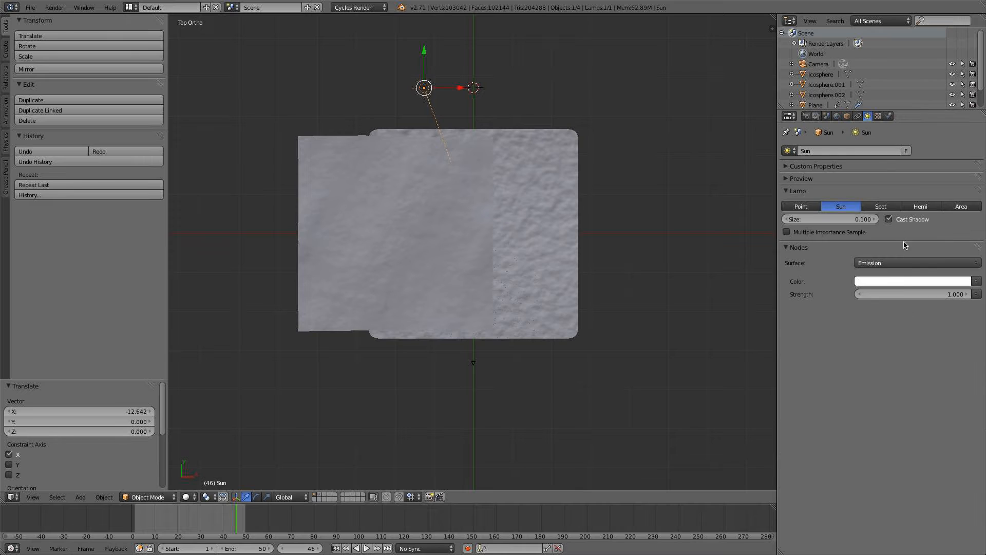
click(904, 293)
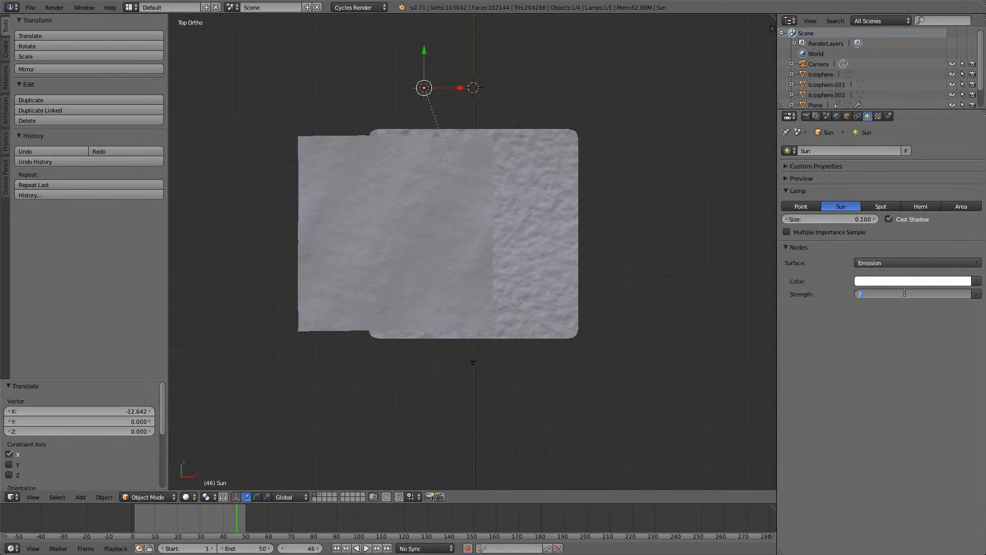
key(Return)
click(889, 282)
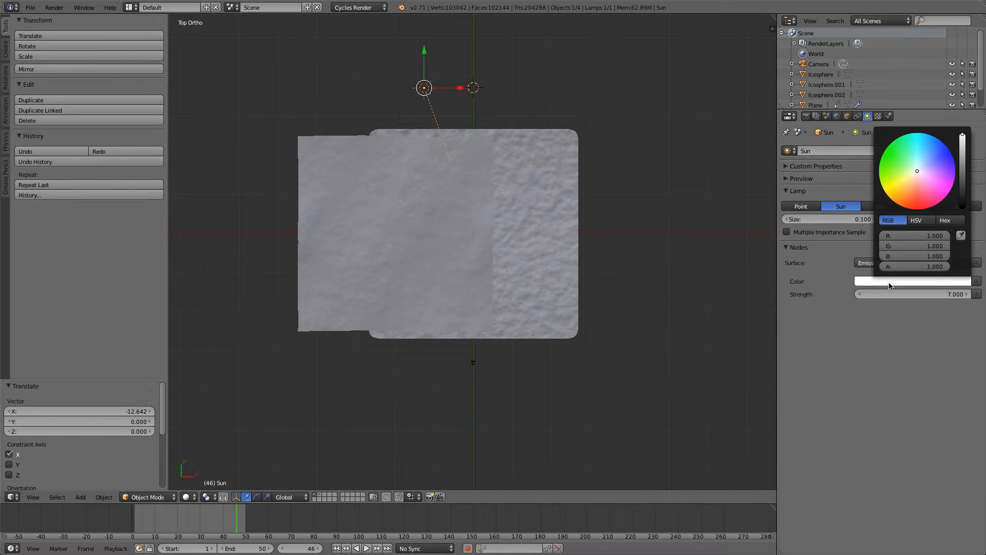
click(915, 178)
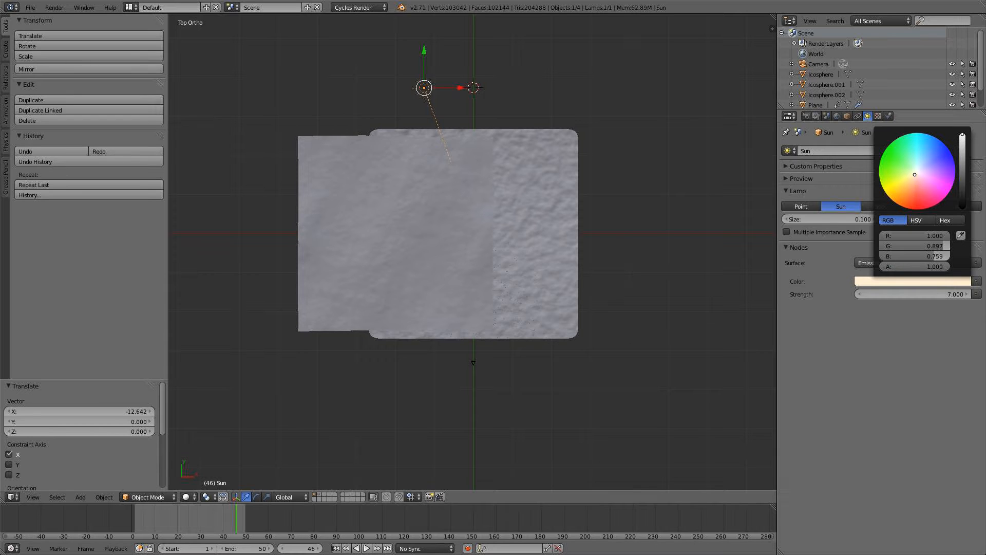
- Set the ocean plane's Ocean modifier to Repeat X 2 and Repeat Y 1, checking it through the camera
scroll(579, 347, down, 2)
middle_drag(579, 348, 623, 321)
scroll(566, 280, up, 5)
key(KP_1)
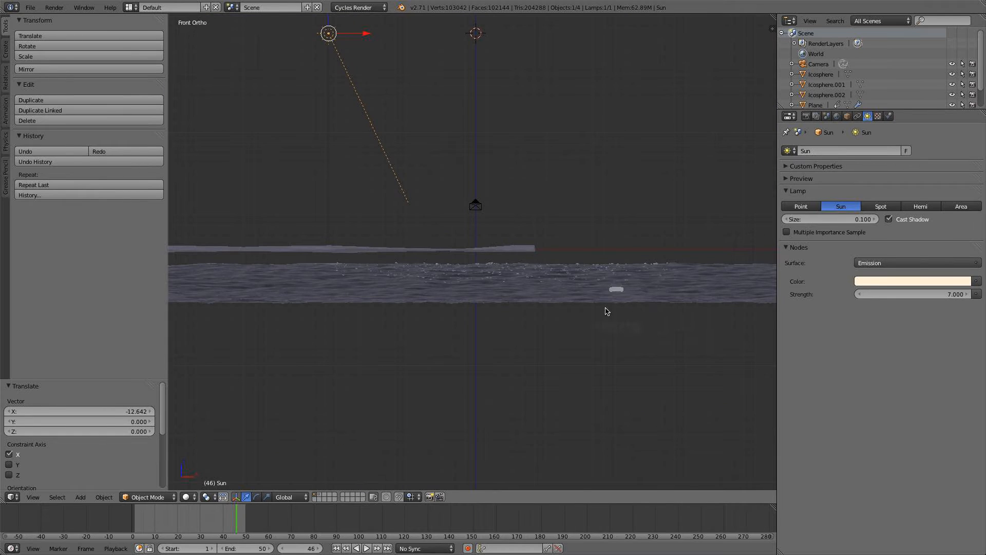
key(KP_0)
right_click(524, 260)
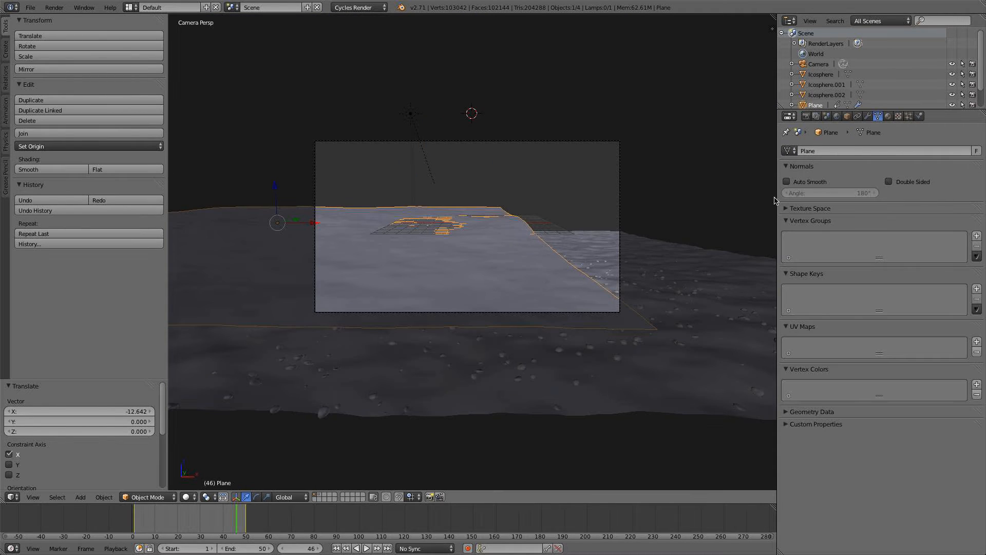
click(868, 116)
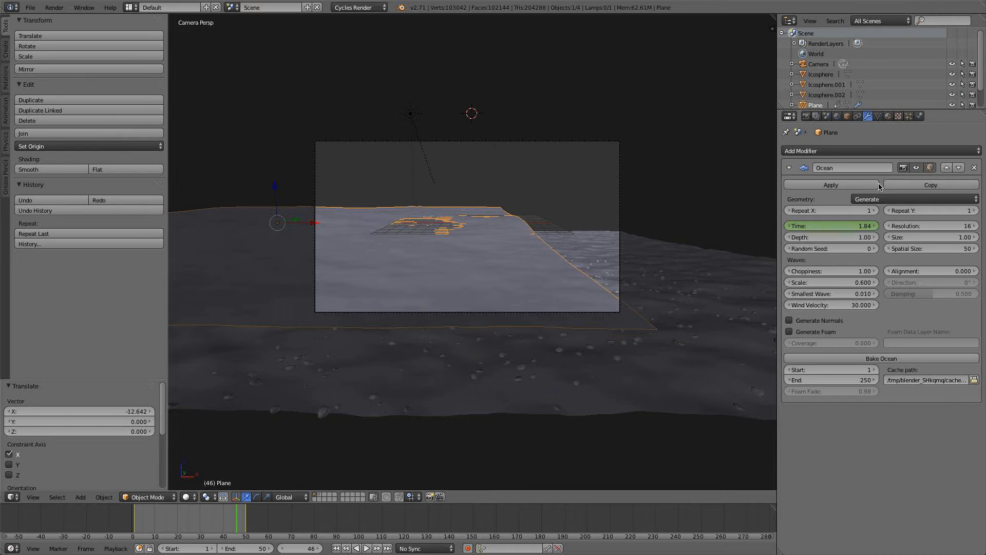
click(976, 211)
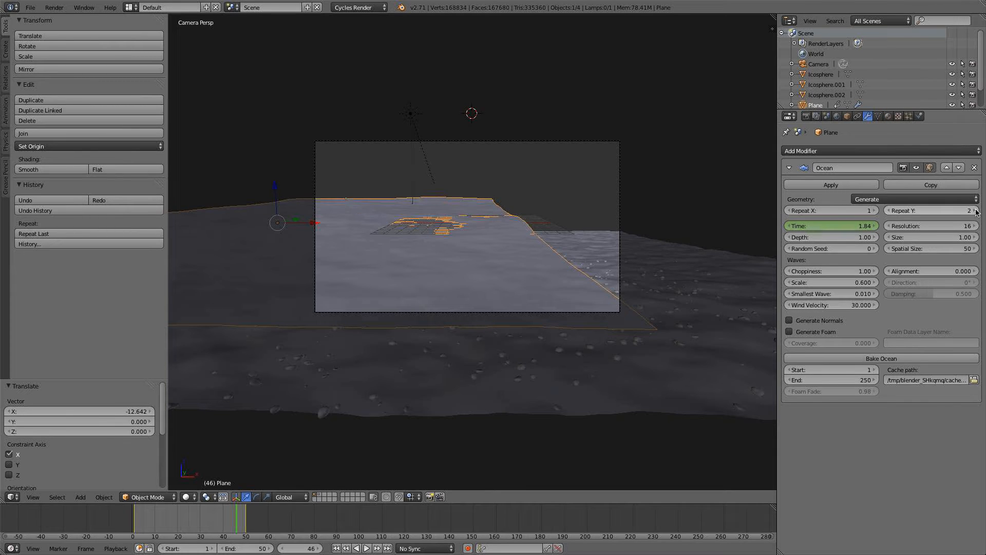
click(873, 210)
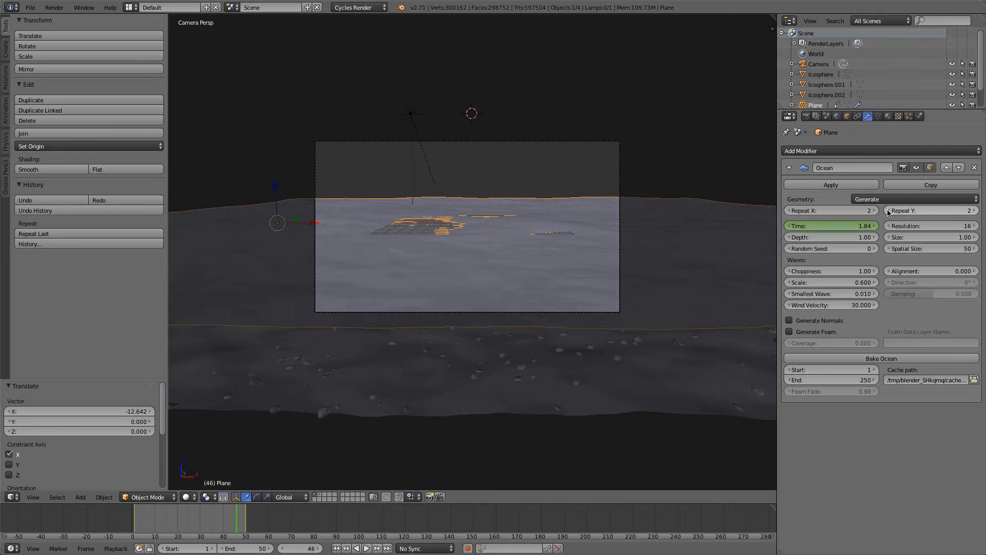
click(888, 213)
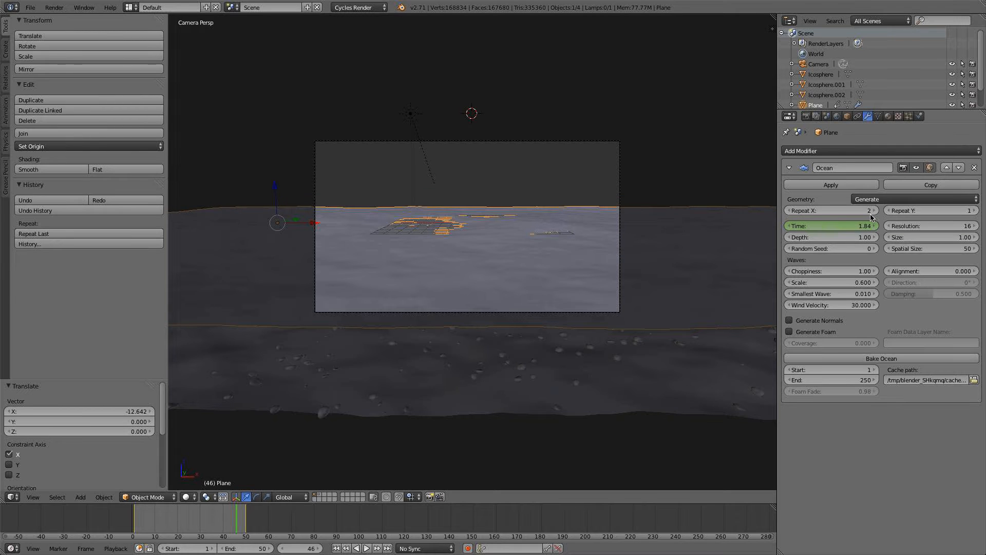
- Split the 3D view into two areas, hide the tool shelves, and switch one area to the Node Editor
scroll(500, 260, down, 4)
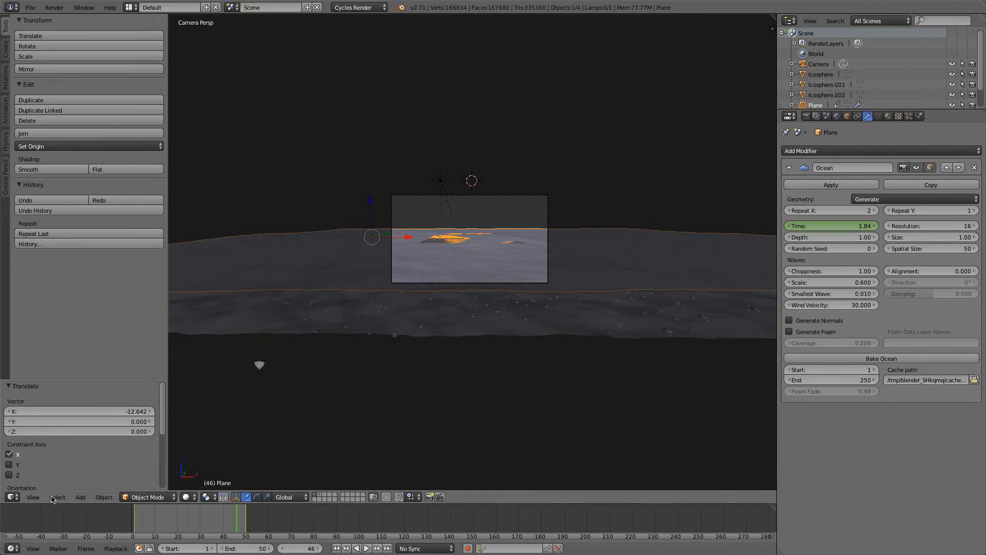
drag(3, 502, 378, 475)
key(t)
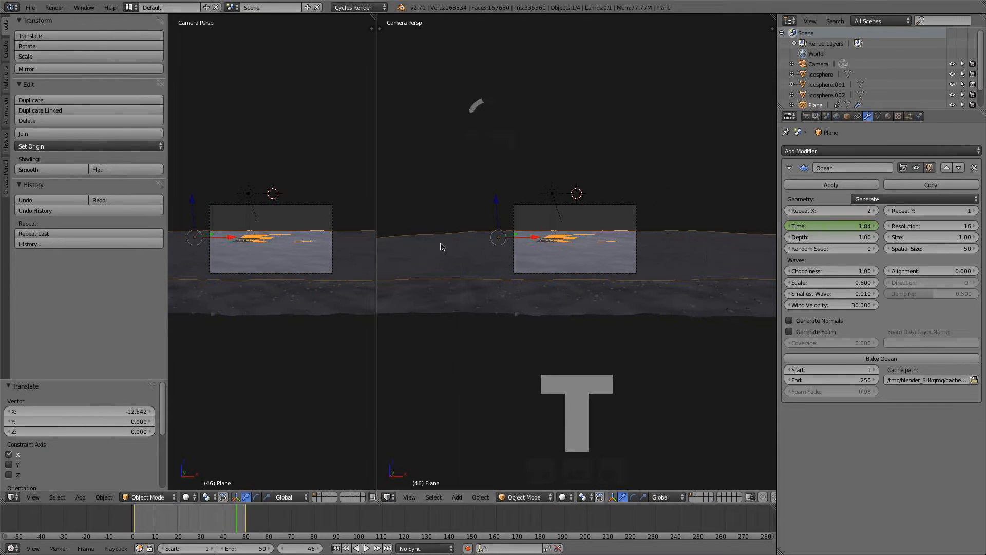
key(t)
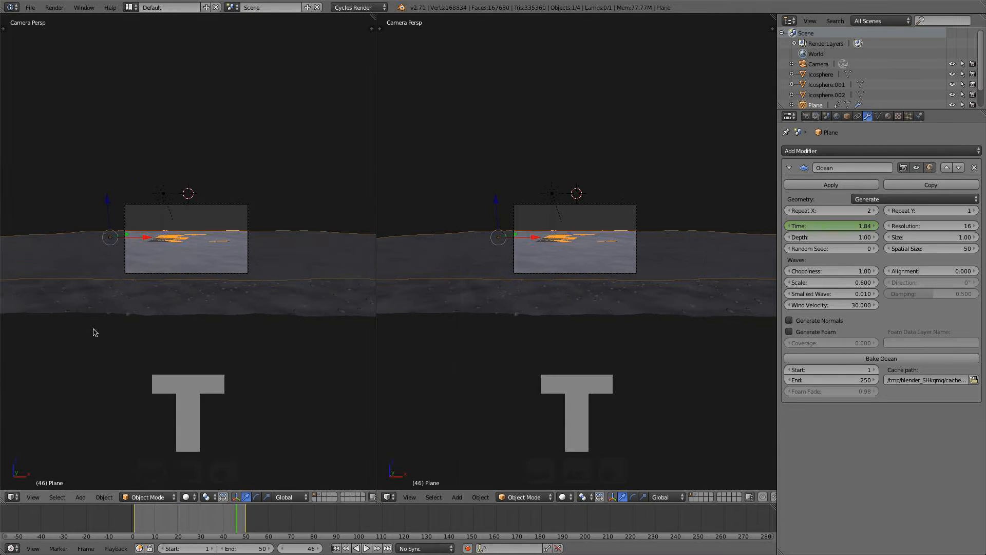
click(12, 497)
click(38, 372)
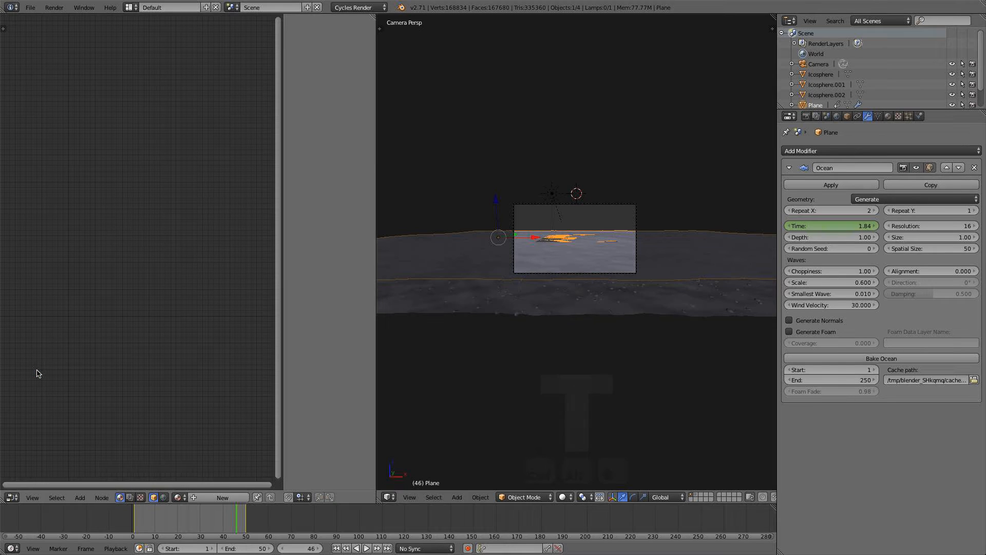
- Create a new material for the ocean plane and delete its default Diffuse BSDF node
click(222, 497)
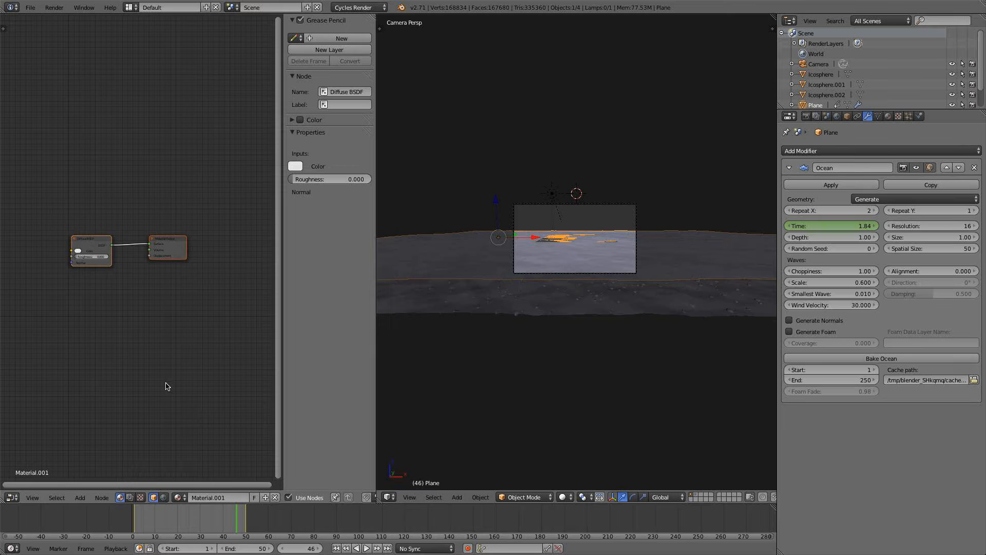
scroll(167, 386, up, 1)
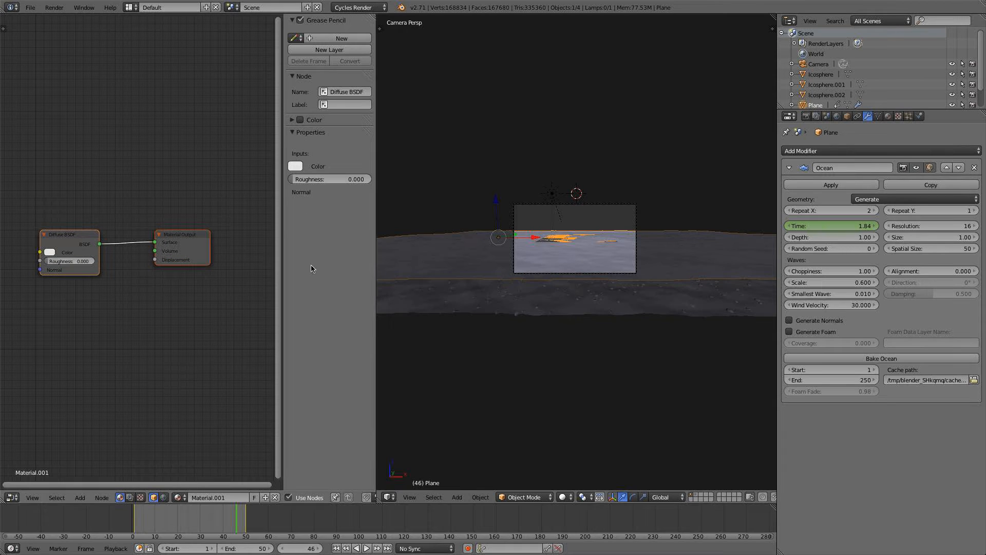
key(n)
scroll(154, 268, up, 1)
middle_drag(151, 271, 216, 312)
drag(173, 275, 145, 266)
key(x)
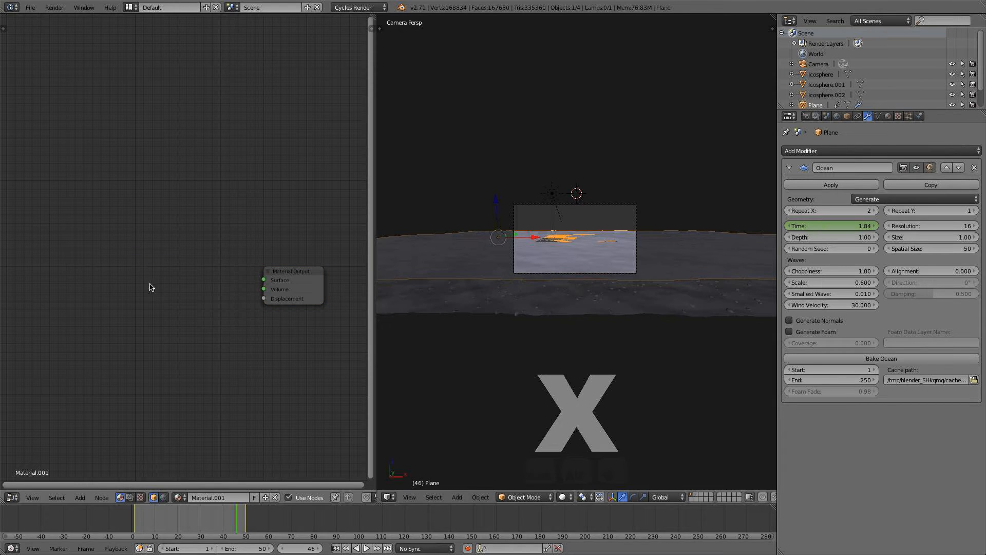
- Add a Glass BSDF node and connect its output to the Material Output's Surface input
scroll(302, 318, up, 3)
middle_drag(302, 319, 265, 305)
key(shift+a)
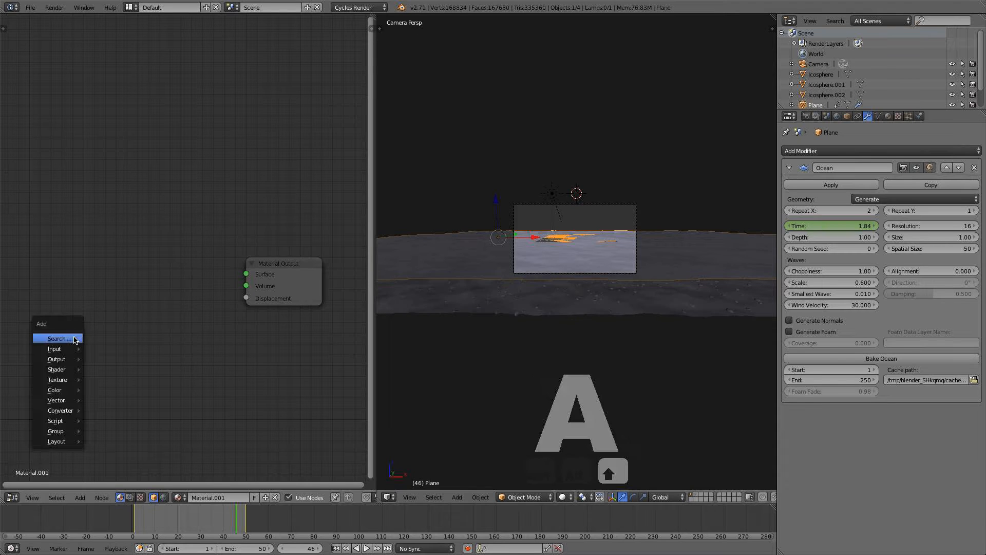
mouse_move(69, 368)
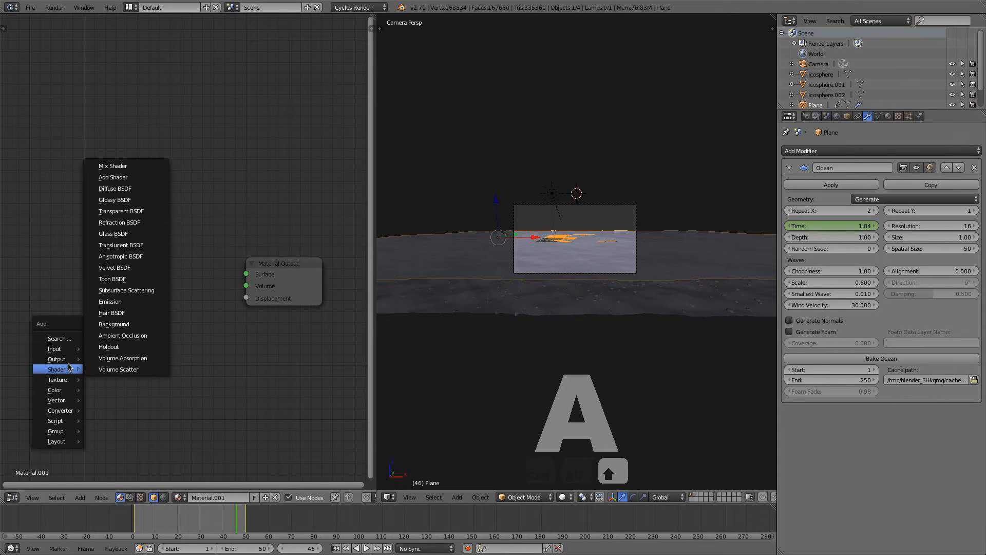
click(113, 234)
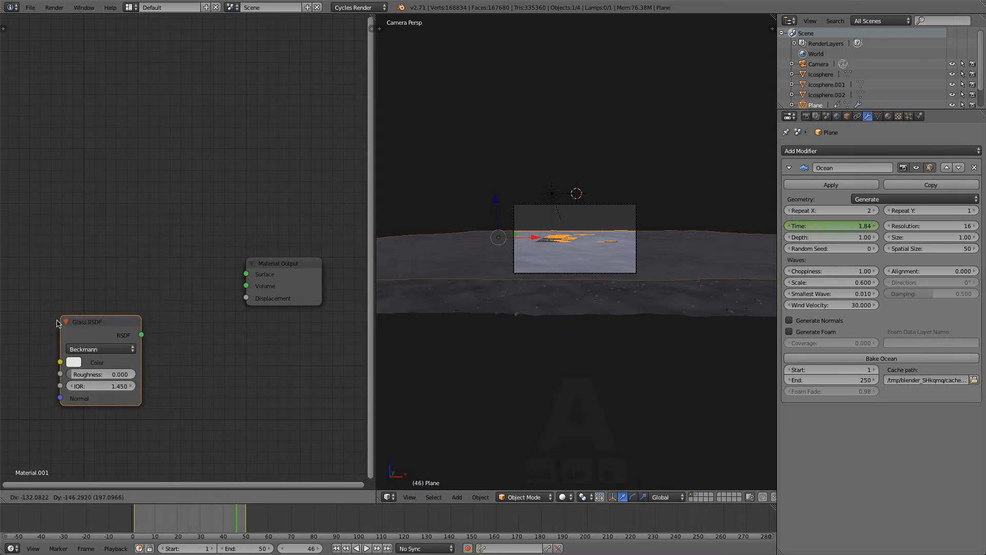
click(4, 309)
drag(85, 325, 237, 284)
middle_drag(133, 342, 205, 342)
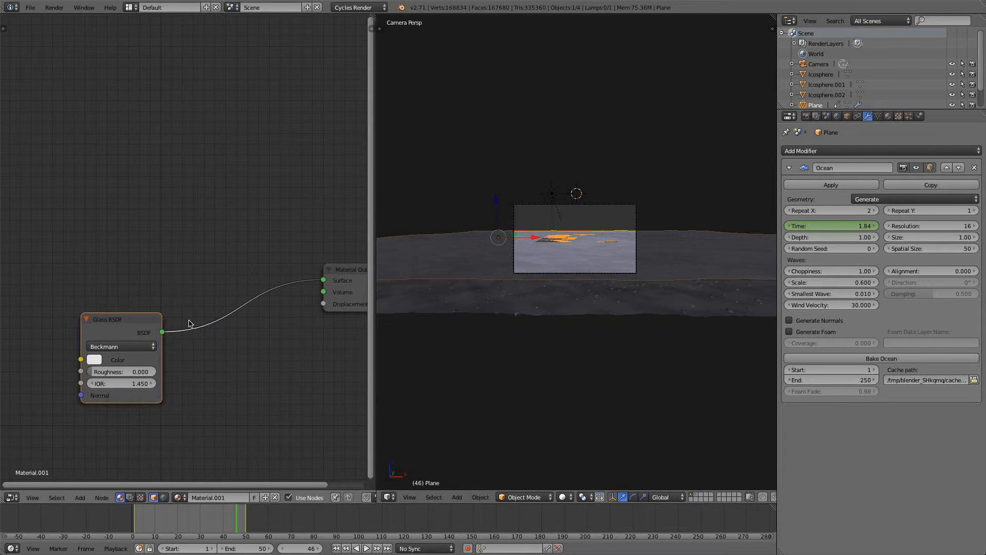
- Add a Transparent BSDF node and place it just above the Glass BSDF node
key(shift+a)
mouse_move(191, 323)
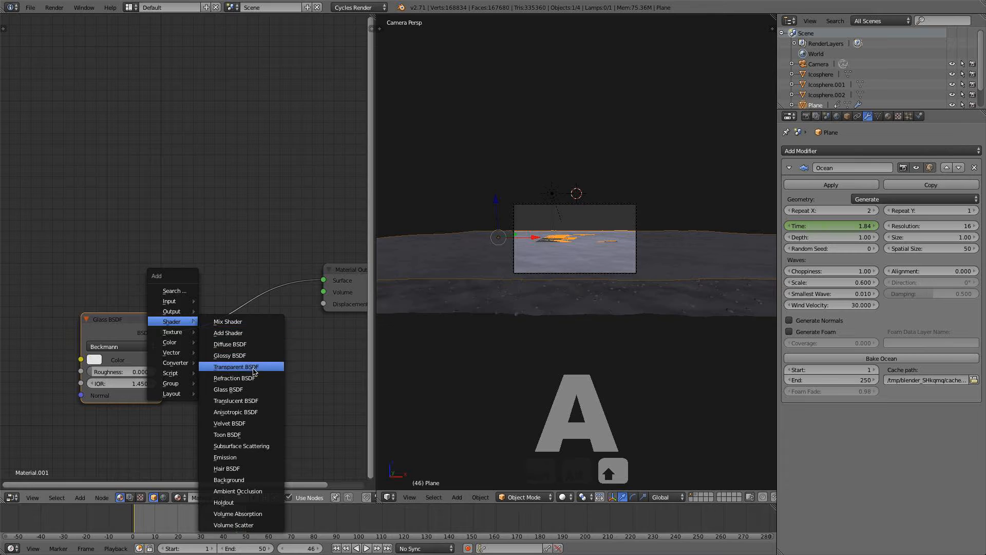
click(238, 367)
click(87, 263)
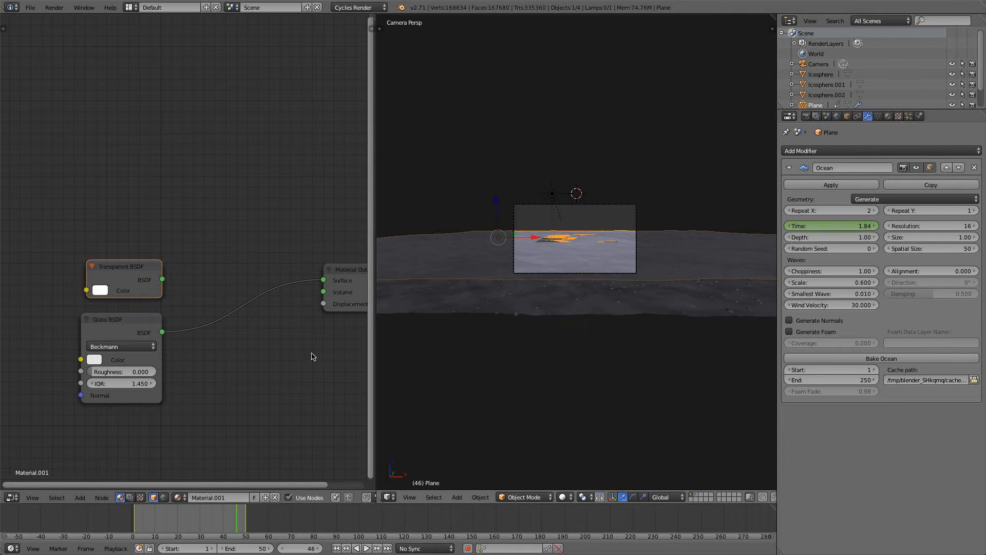
- Insert a Mix Shader between the Glass BSDF and Material Output, and connect the Transparent BSDF to its second Shader input
key(shift+a)
mouse_move(246, 365)
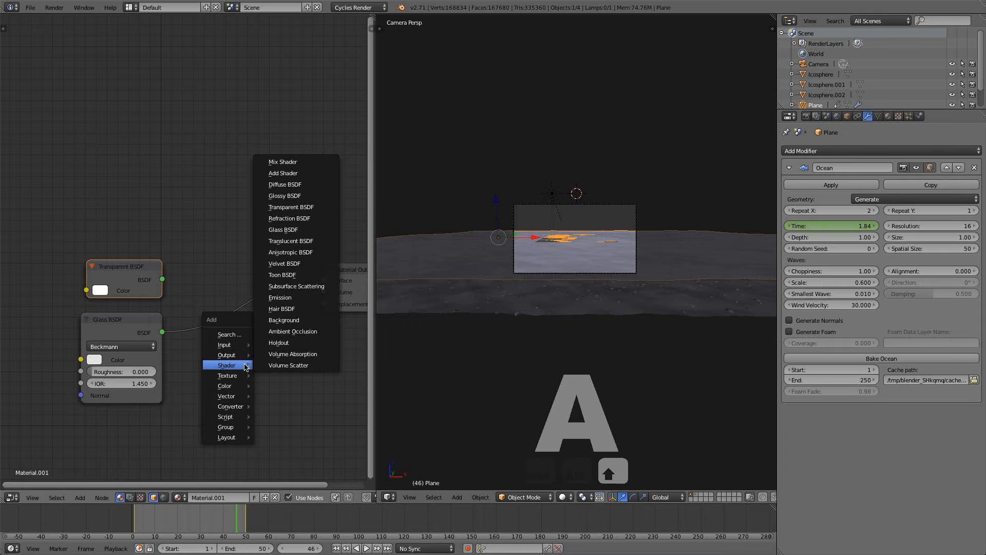
click(282, 162)
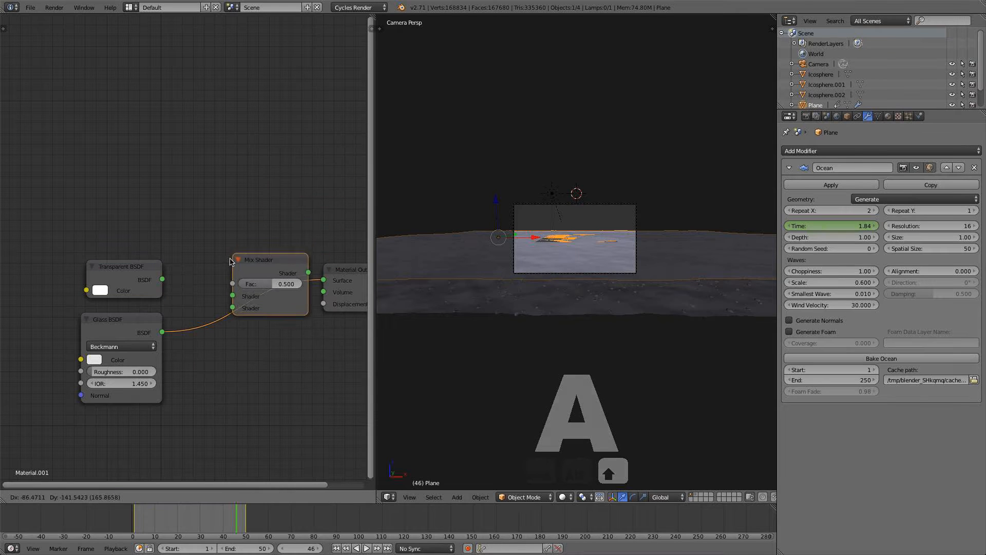
click(205, 264)
drag(162, 280, 209, 315)
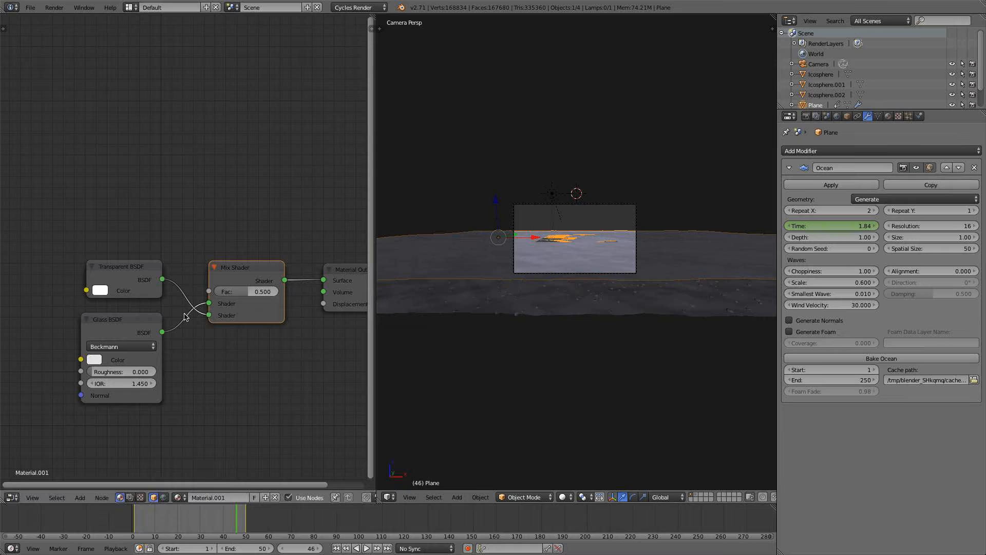
- Rearrange the shader nodes so the Glass BSDF sits above the Transparent BSDF without overlapping or crossing links
drag(137, 322, 132, 204)
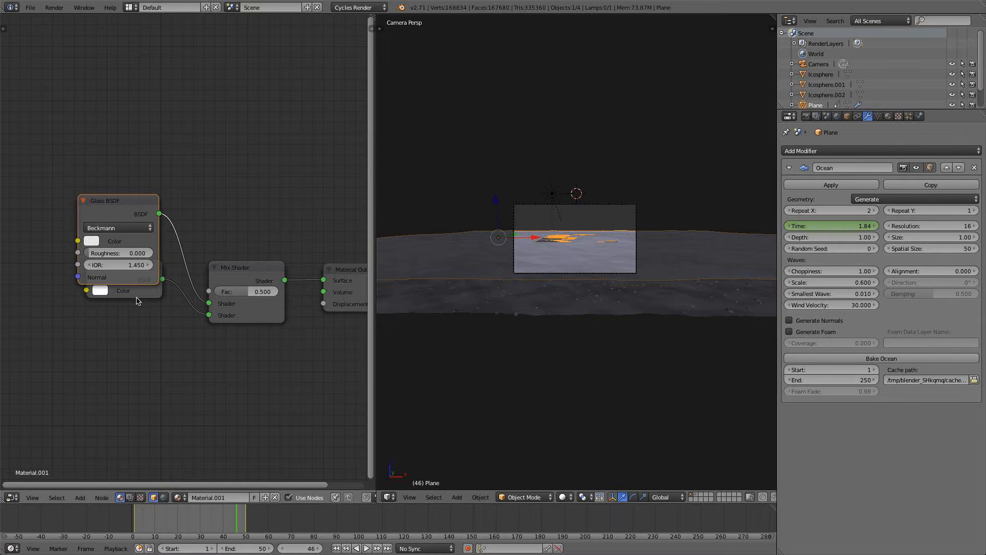
key(g)
click(138, 343)
drag(132, 247, 128, 193)
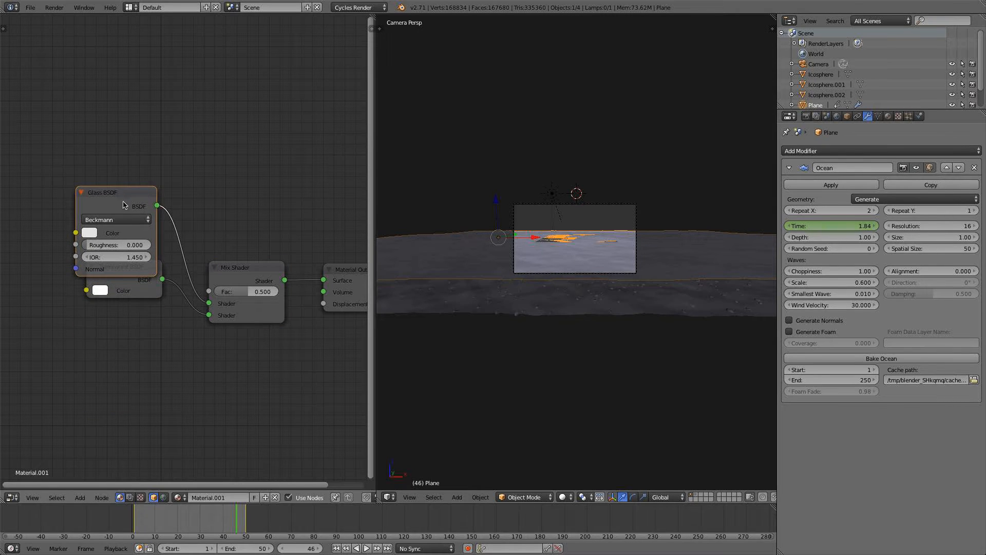
drag(129, 304, 127, 369)
drag(142, 216, 145, 245)
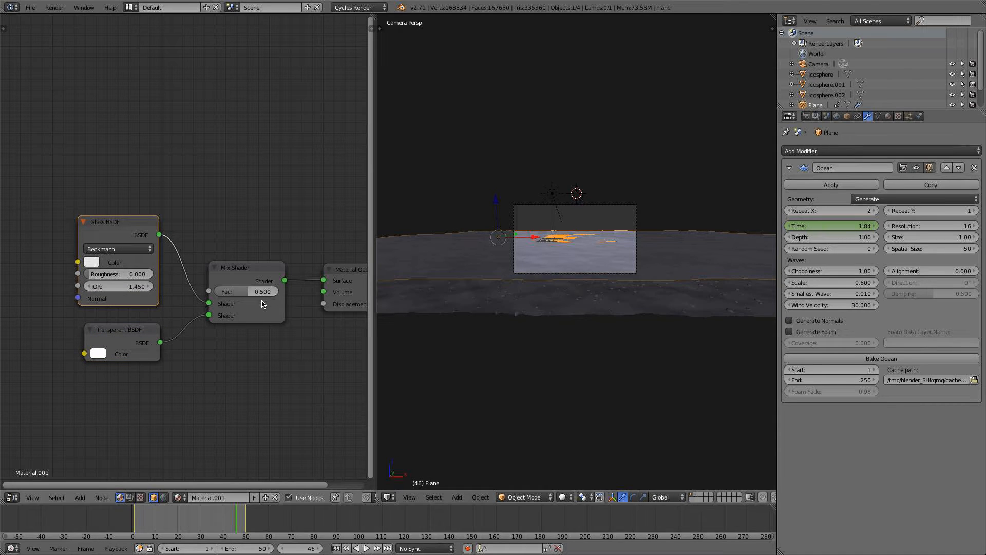
- Set the Glass BSDF's IOR to 1.333
click(145, 287)
click(118, 286)
key(BackSpace)
key(BackSpace)
key(BackSpace)
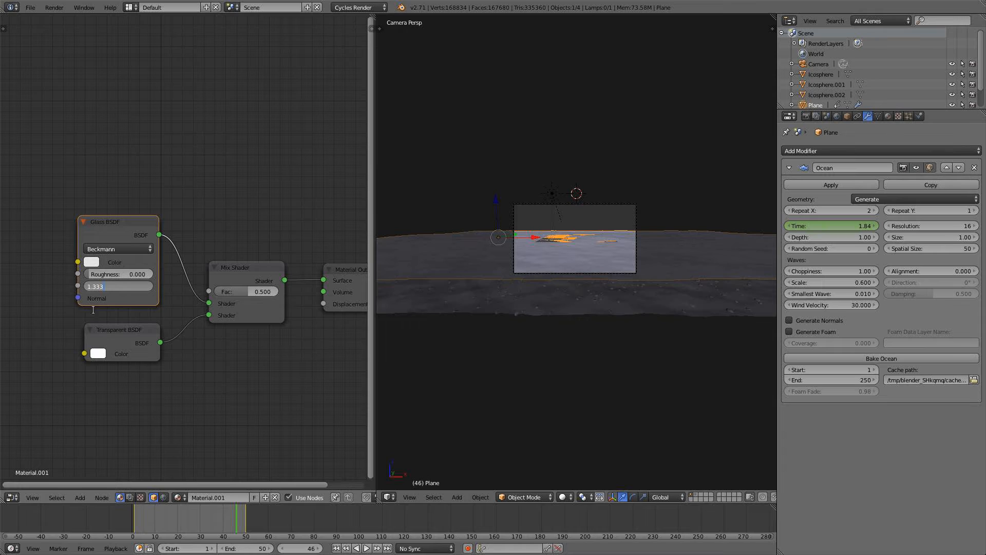
text(.333)
key(Return)
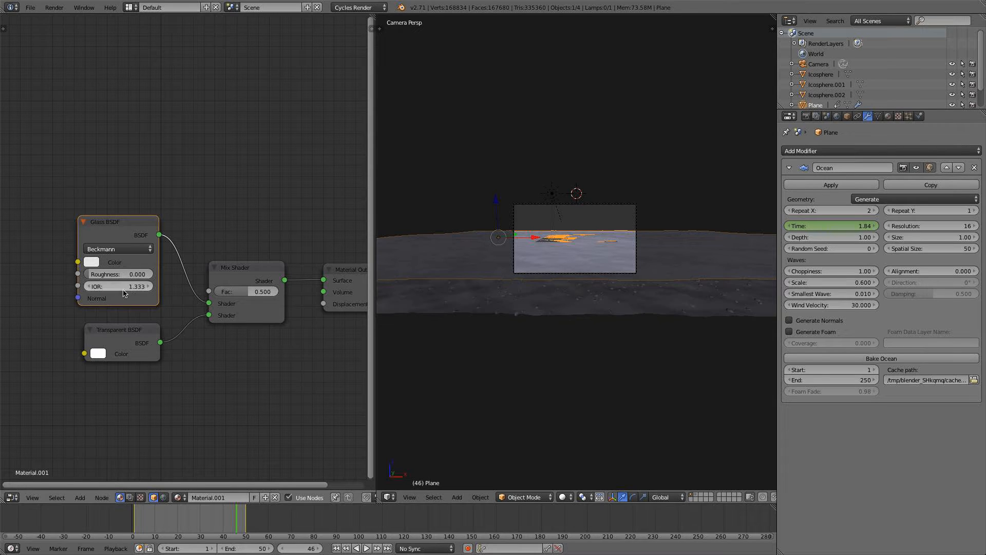
- Set the Mix Shader's factor to 0.1 and space the Glass BSDF and Mix Shader nodes slightly farther apart
click(255, 292)
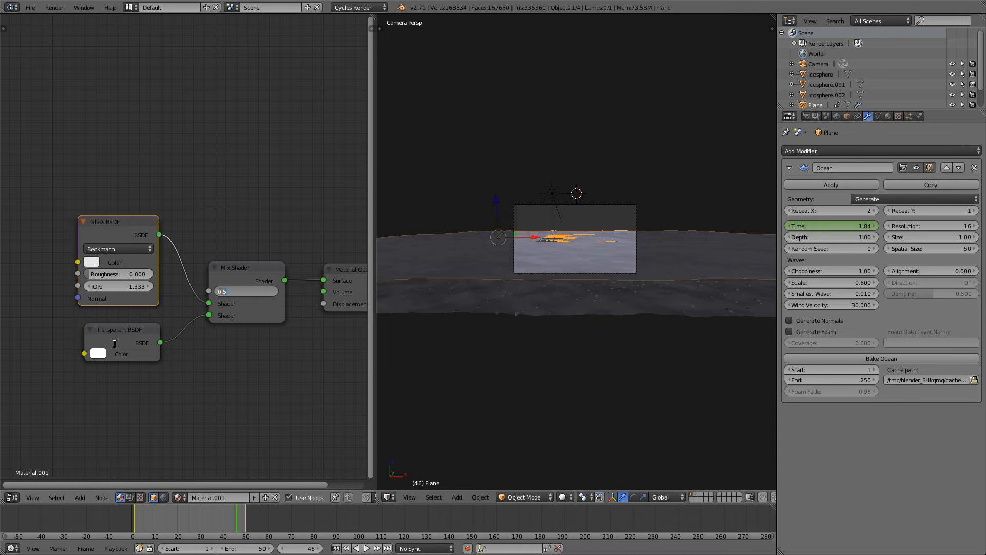
key(Return)
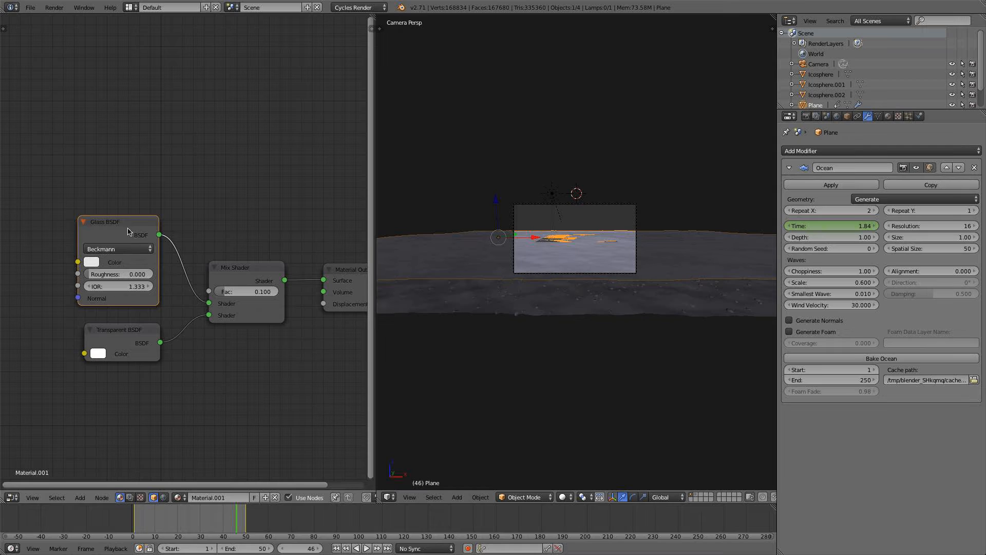
drag(129, 232, 120, 218)
drag(243, 274, 250, 268)
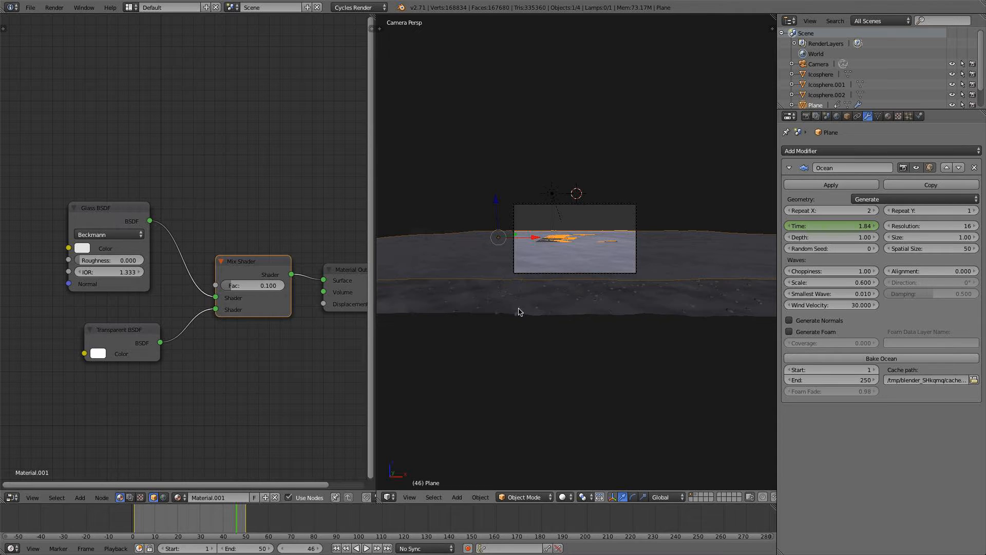
- Switch the 3D viewport to an empty layer so none of the scene objects are displayed
scroll(596, 417, up, 6)
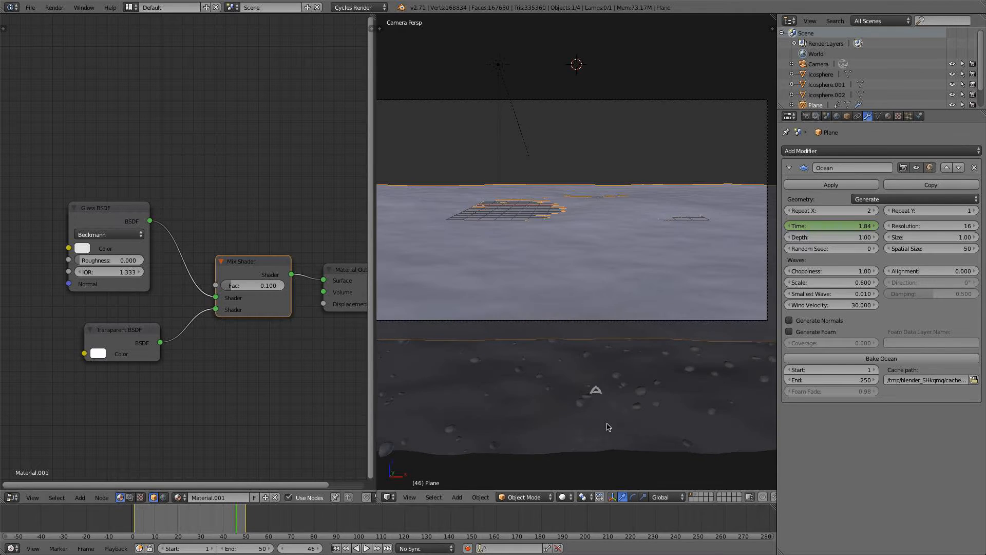
click(692, 501)
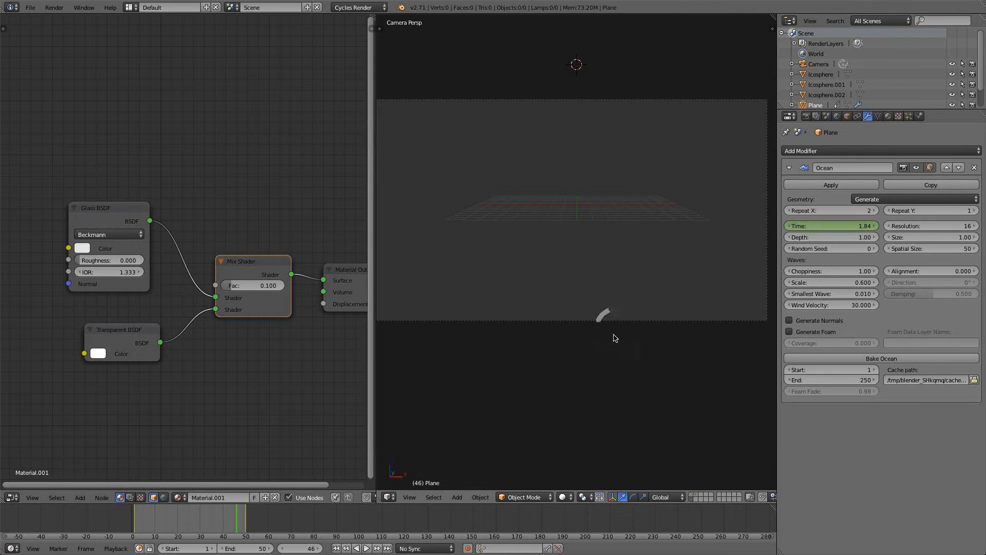
scroll(649, 345, down, 2)
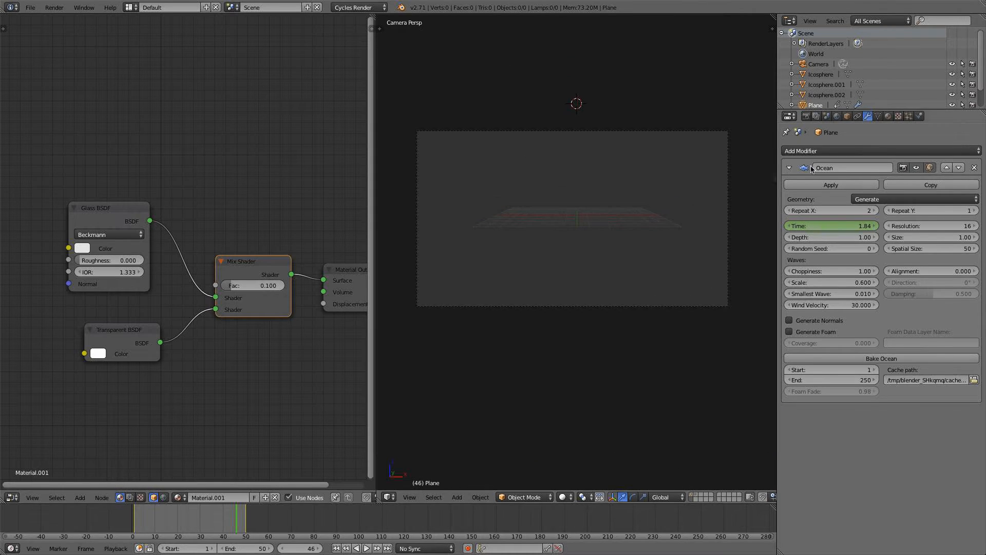
- Enable nodes for the World surface and assign an Environment Texture to the background color
click(837, 117)
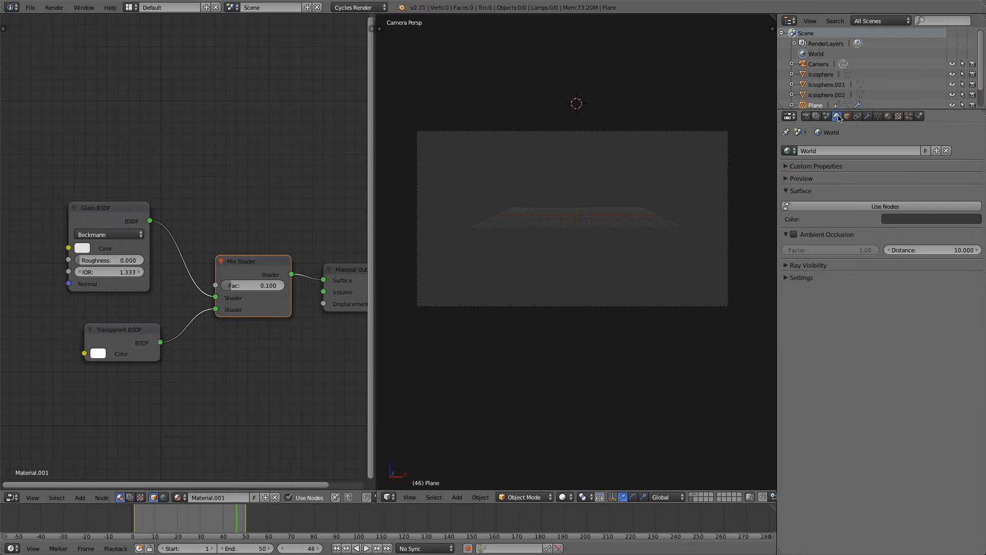
click(891, 207)
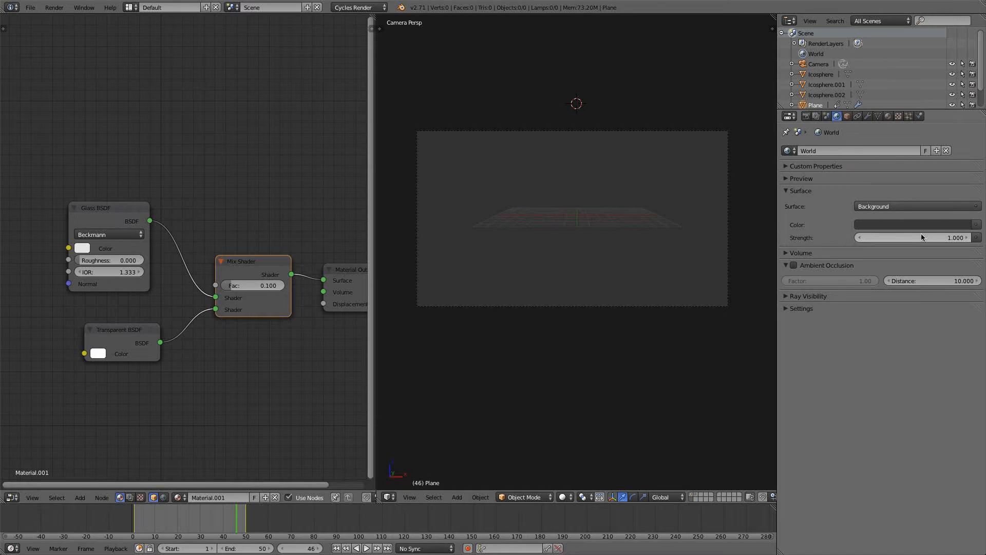
click(975, 224)
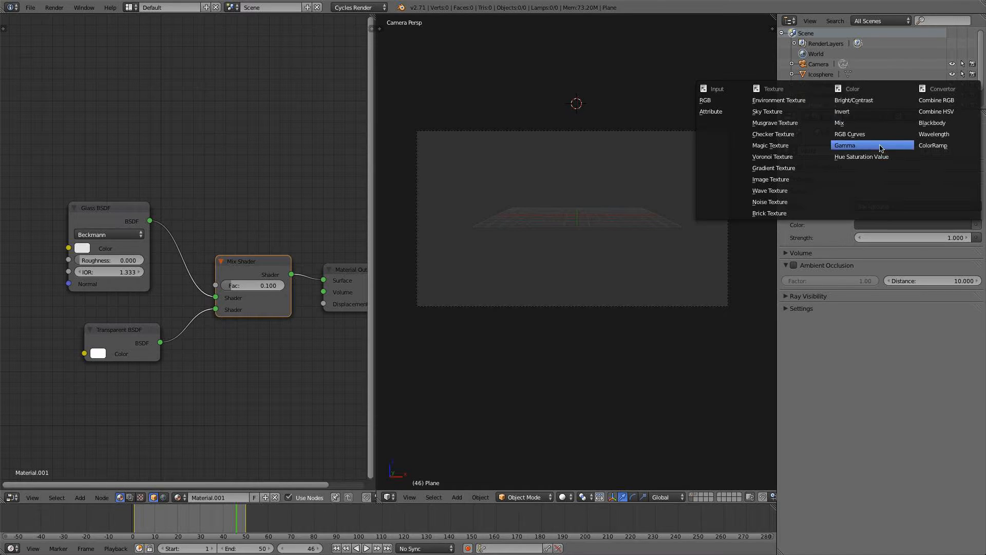
click(803, 101)
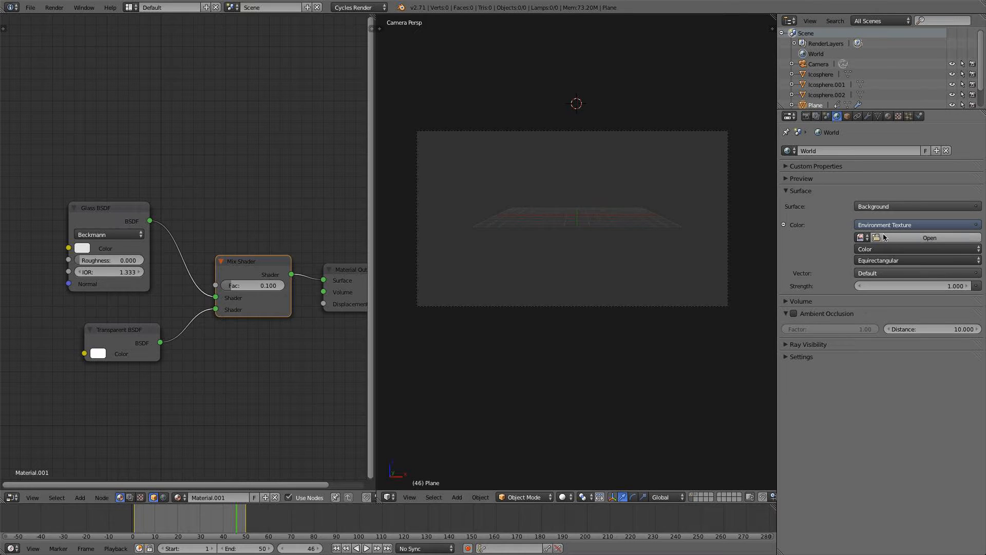
- Load the 8k JPG from the GrandCanyon_C_YumaPoint folder inside Ocean Tutorial as the environment image
click(906, 238)
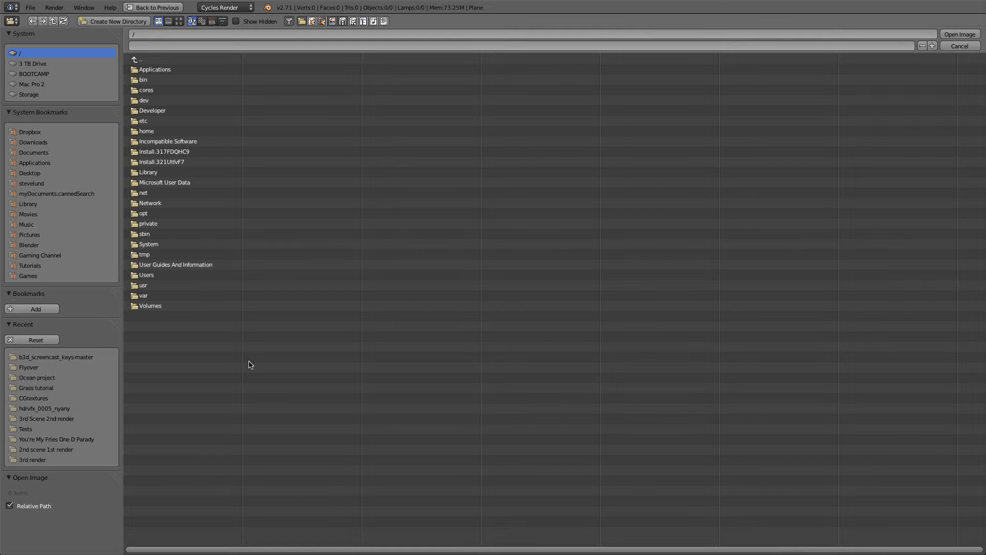
click(45, 265)
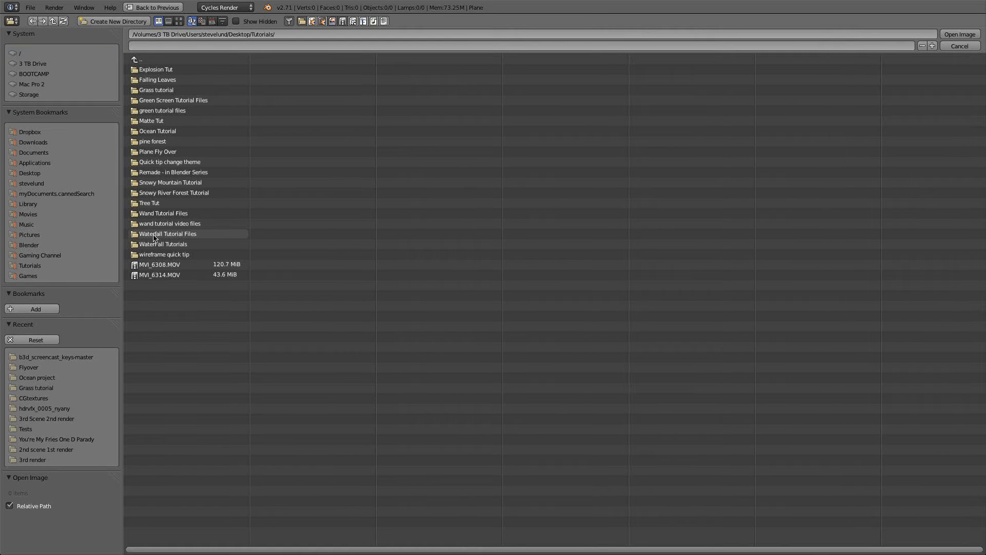
click(162, 163)
click(138, 60)
click(169, 132)
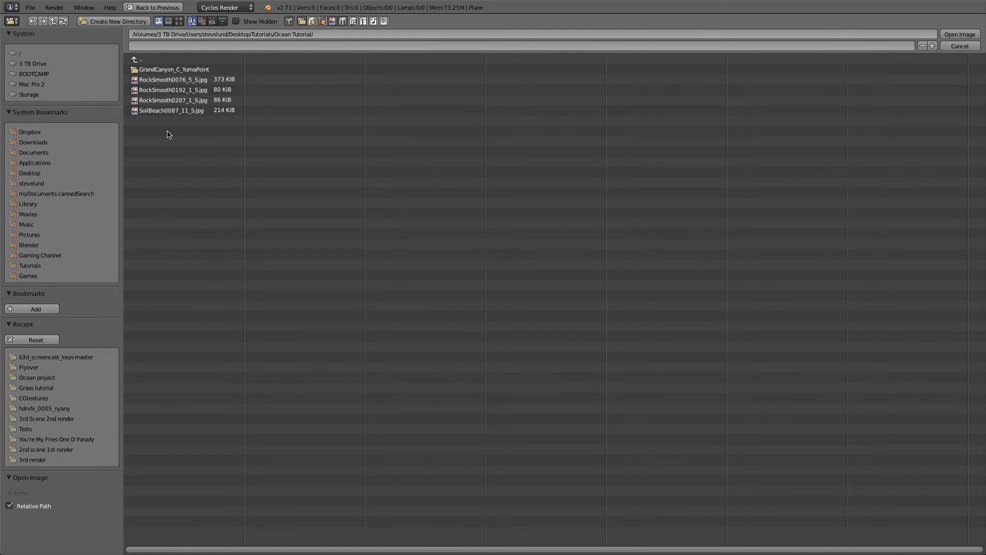
click(167, 70)
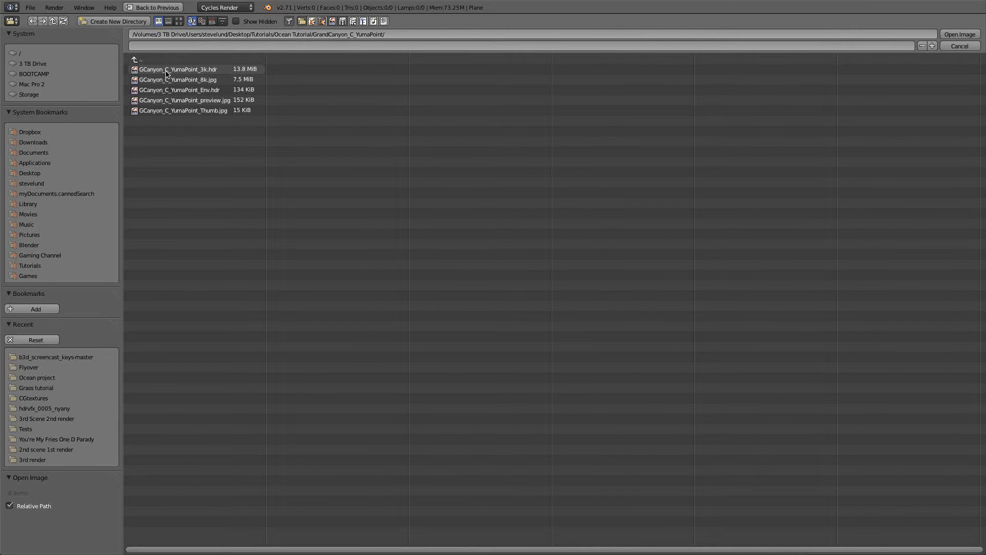
double_click(217, 80)
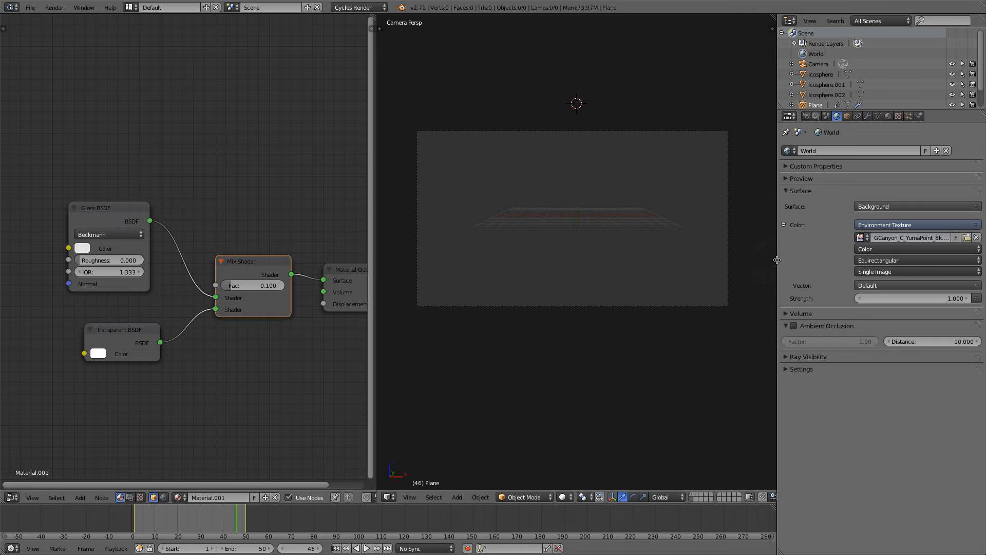
- Set the 3D viewport to Rendered shading and display the World's node tree in the node editor
click(567, 498)
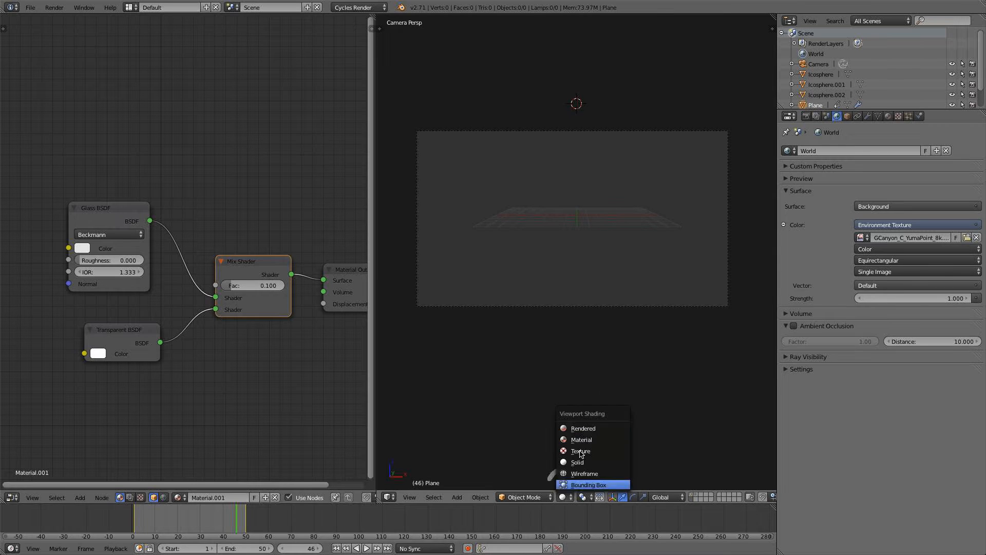
click(584, 427)
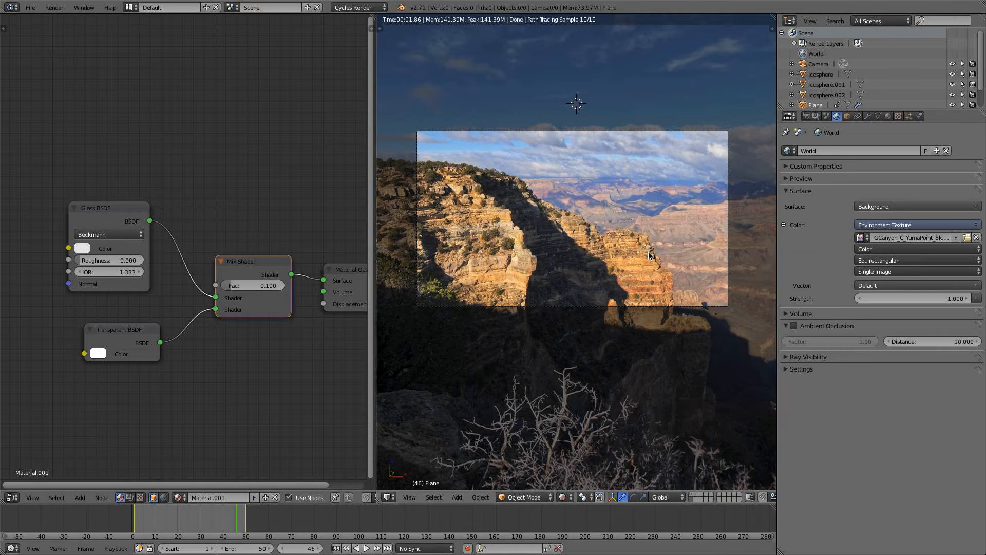
click(165, 498)
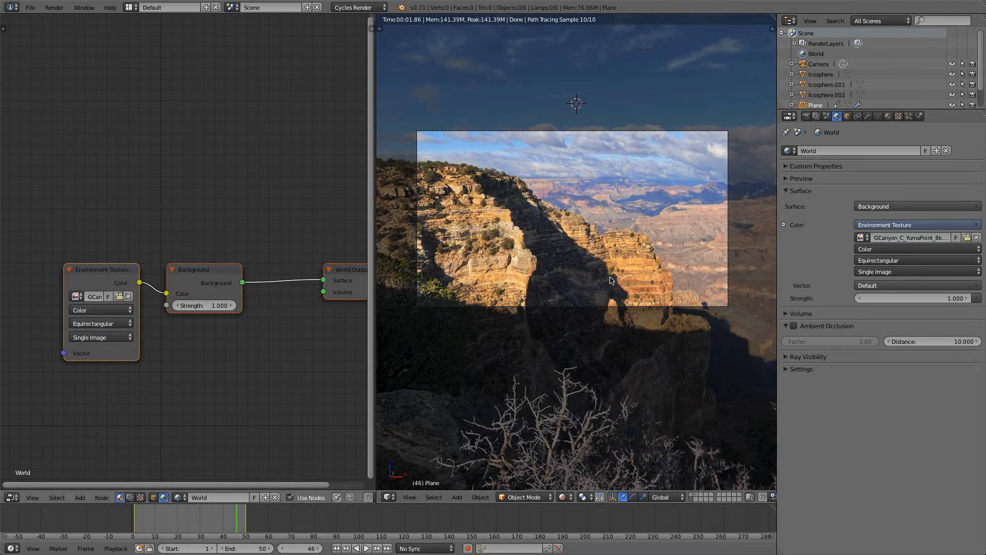
click(153, 497)
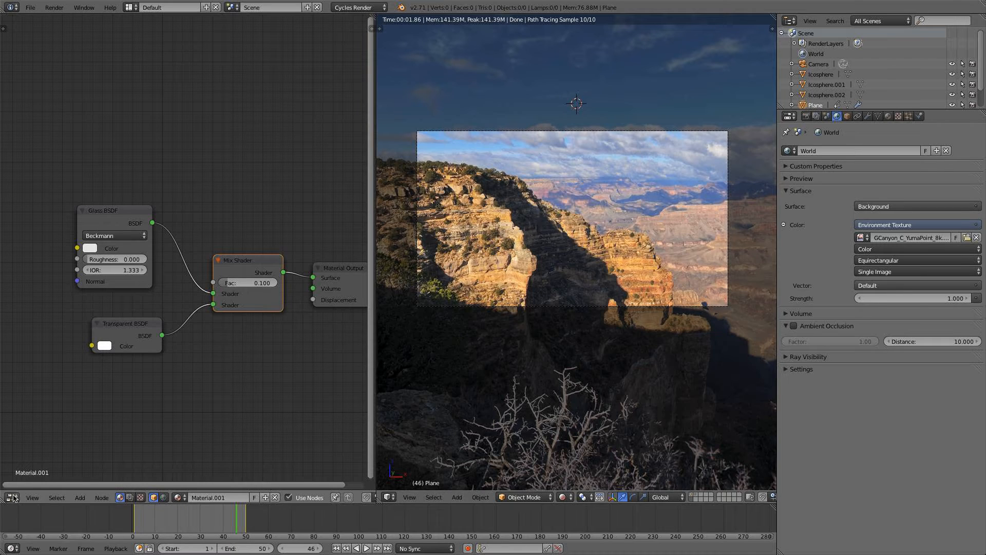
click(163, 497)
scroll(588, 286, down, 6)
scroll(588, 287, up, 2)
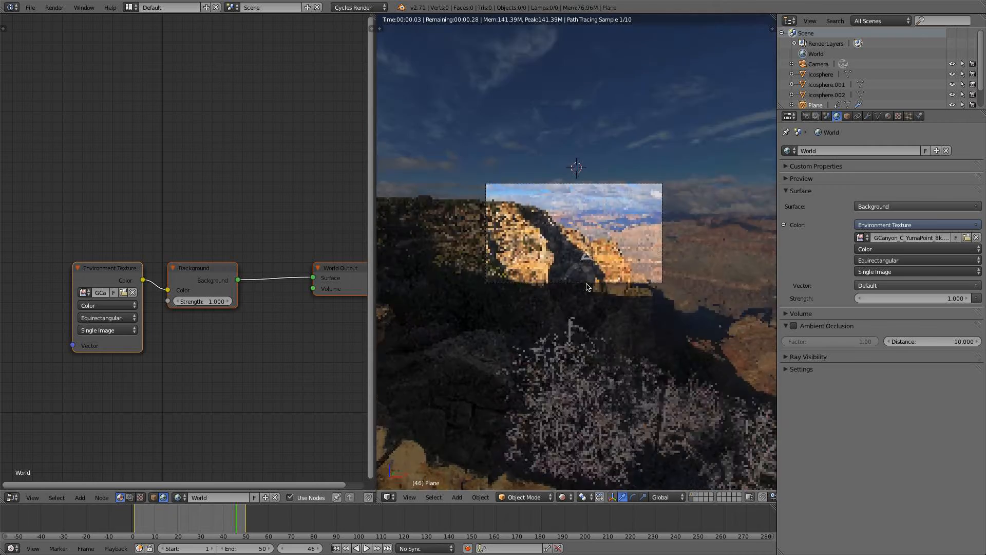
scroll(586, 286, down, 2)
scroll(208, 327, up, 3)
scroll(136, 288, down, 2)
- Add a Texture Coordinate node well to the left of the Environment Texture node
middle_drag(149, 288, 352, 279)
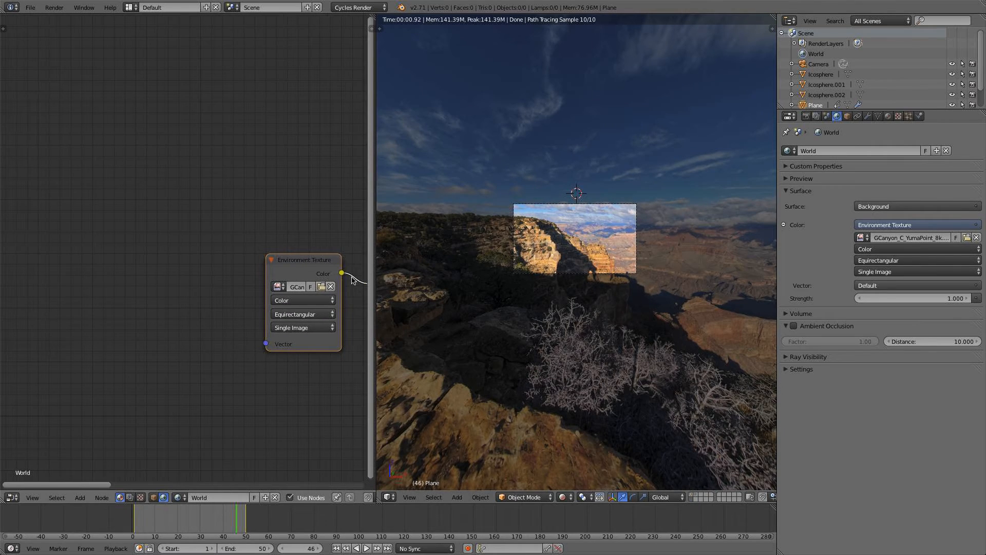
key(shift+a)
mouse_move(133, 300)
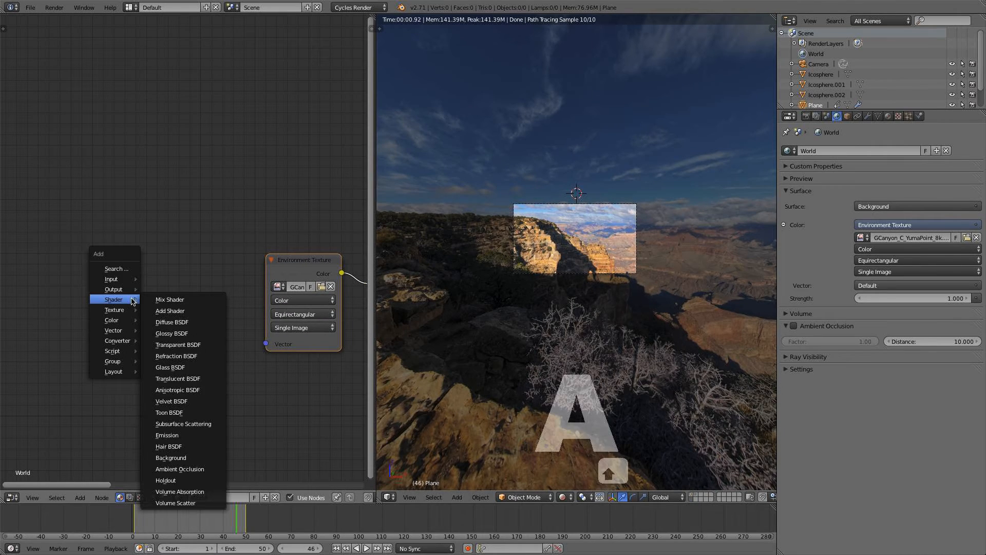
click(157, 282)
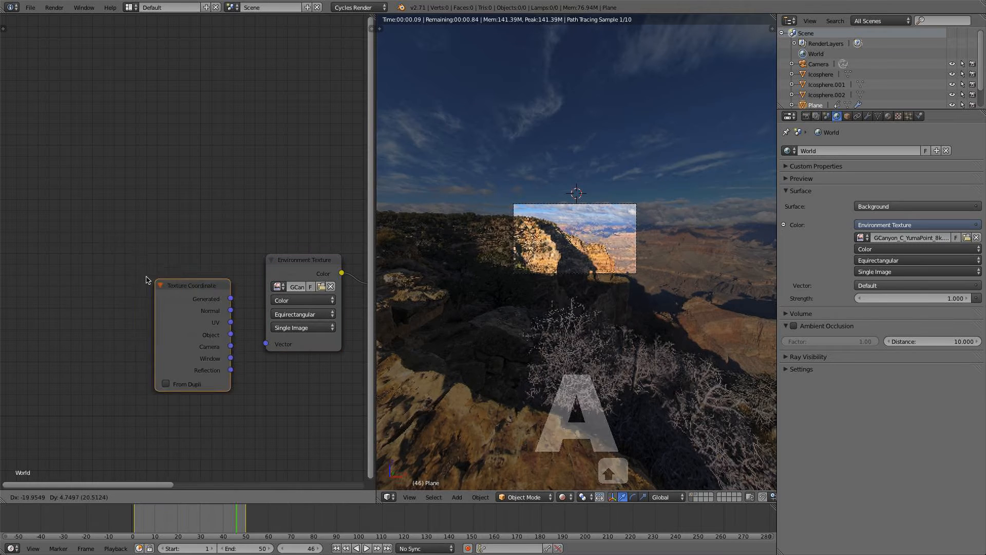
click(3, 242)
- Add a Mapping node between the Texture Coordinate and Environment Texture nodes
key(shift+a)
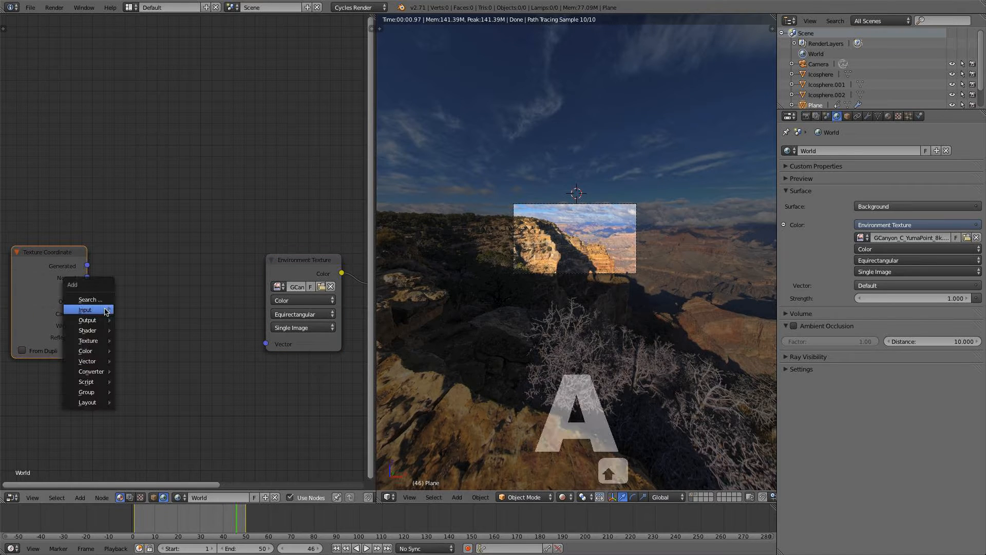
mouse_move(100, 361)
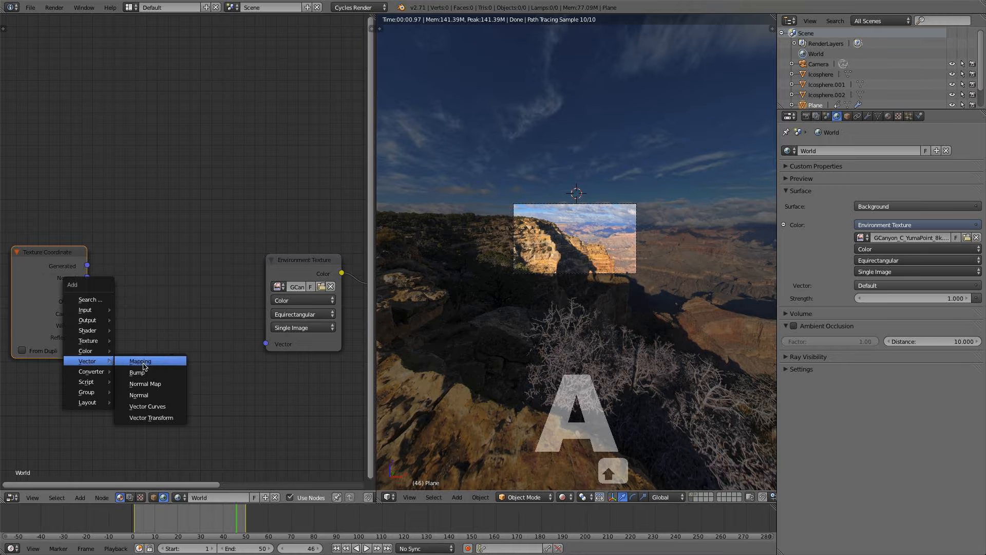
click(143, 362)
click(81, 306)
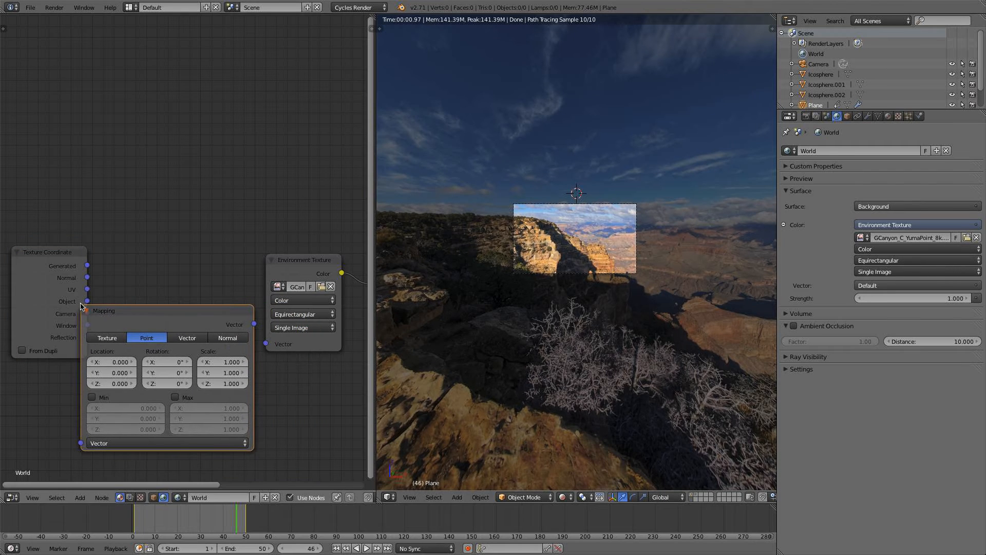
- Connect the Generated output to the Mapping node's Vector input and the Mapping output to the Environment Texture's Vector input, centering Mapping between them
scroll(152, 240, down, 2)
middle_drag(152, 240, 222, 229)
drag(173, 249, 173, 385)
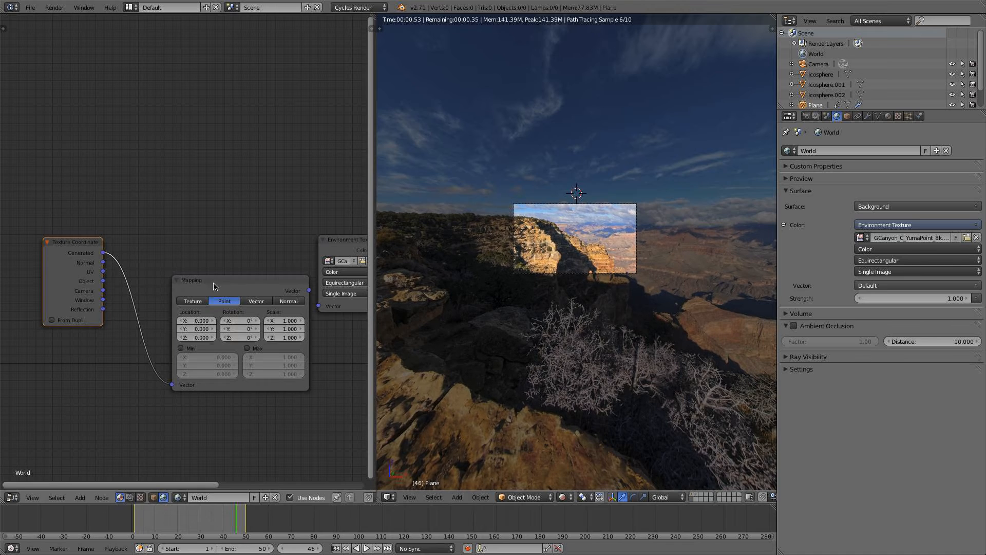
drag(214, 286, 171, 284)
drag(264, 289, 319, 308)
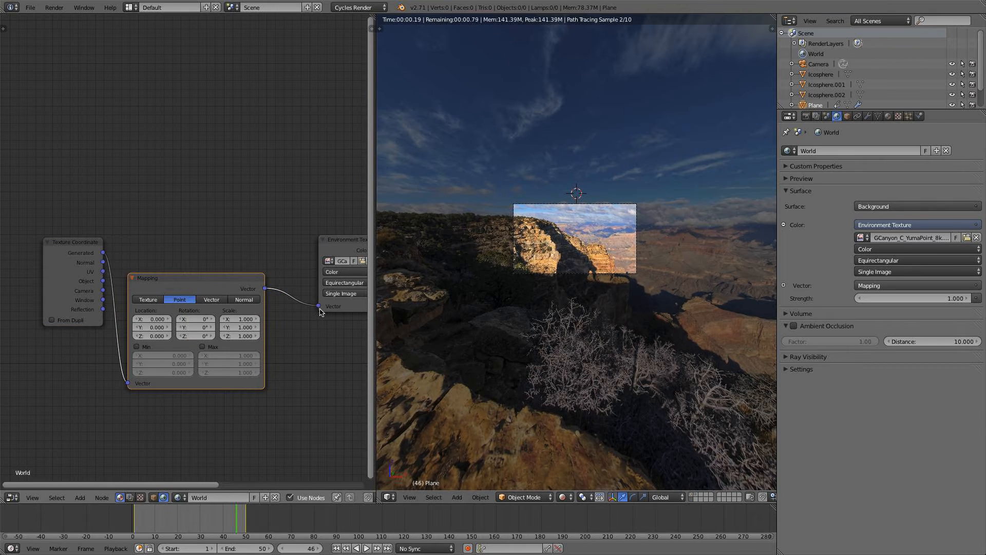
drag(219, 279, 221, 266)
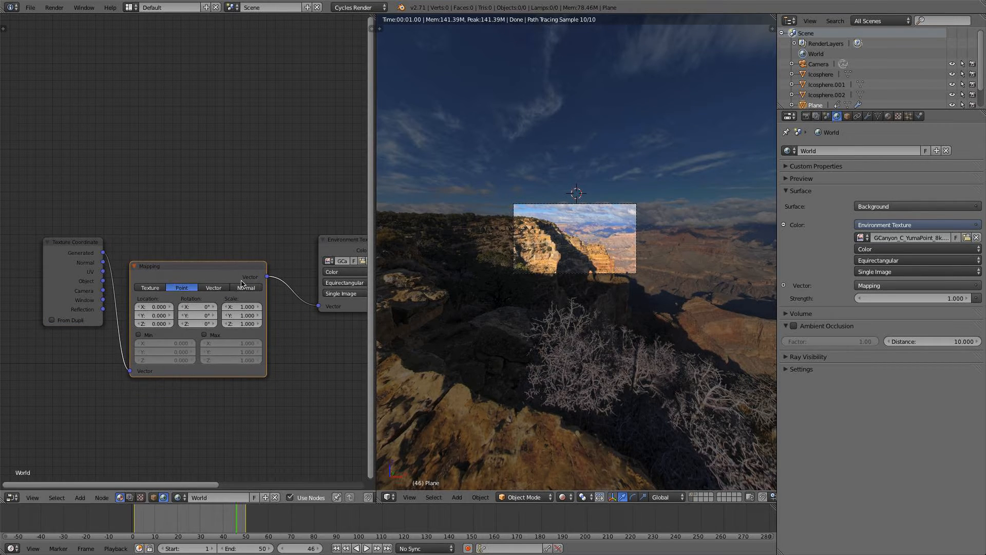
- Rotate the environment image with the Mapping node to 240° on Z and 1° on Y
scroll(568, 267, up, 2)
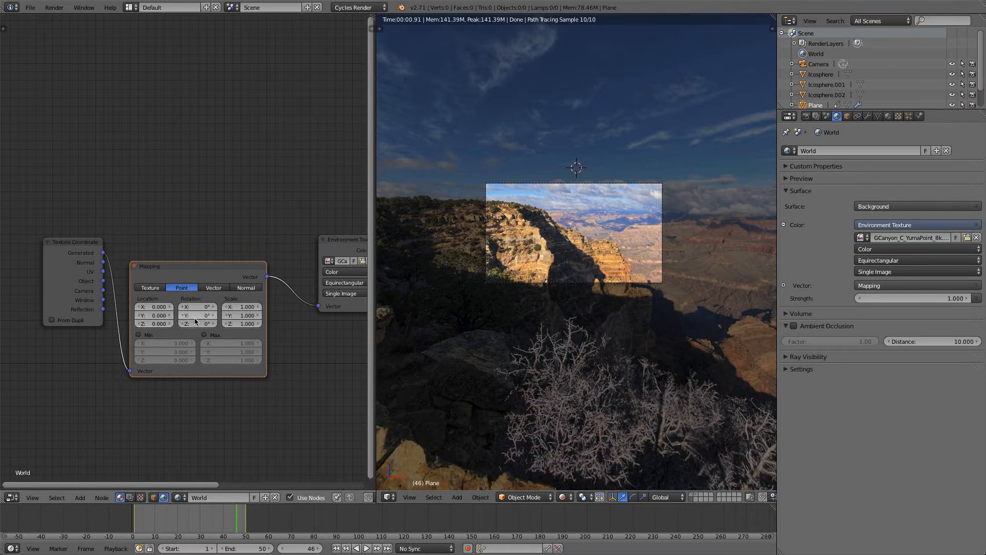
drag(198, 324, 340, 323)
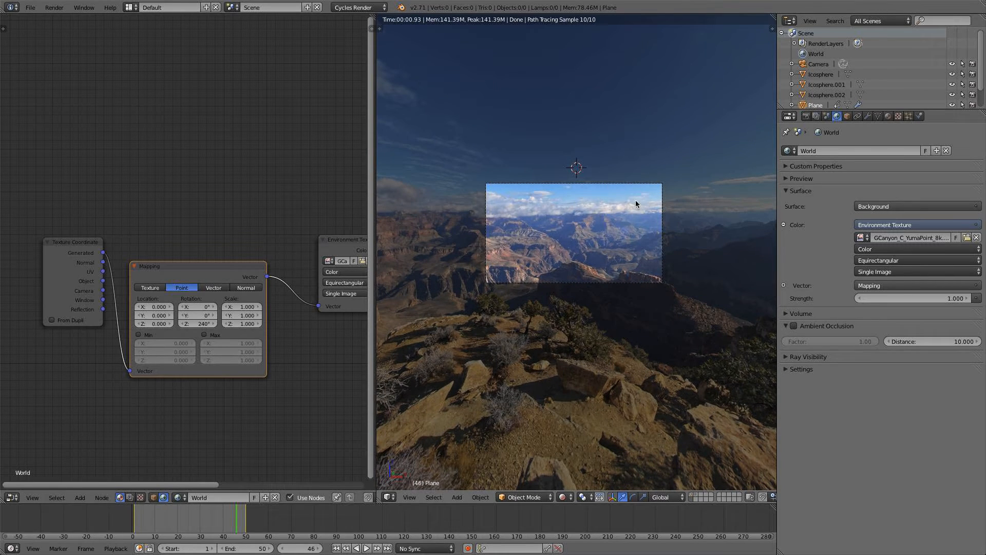
scroll(539, 317, up, 3)
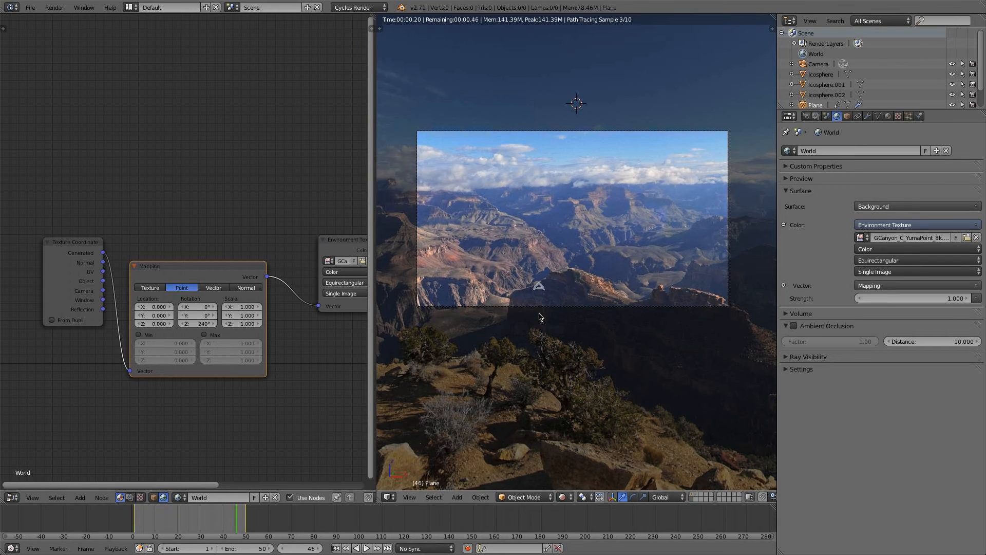
click(215, 314)
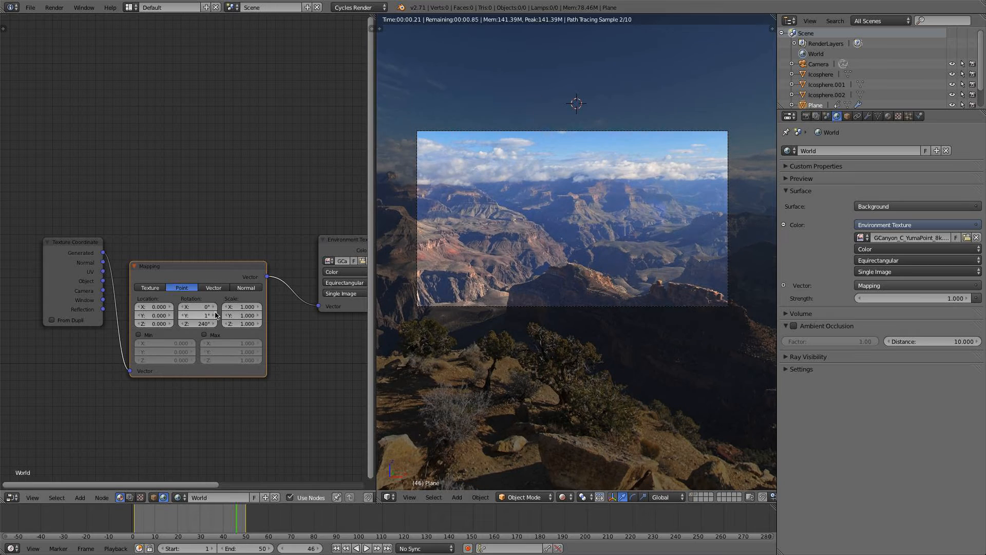
- Adjust the environment's Mapping rotation to -2° on X, -2° on Y and 243° on Z
click(182, 315)
click(182, 315)
click(182, 315)
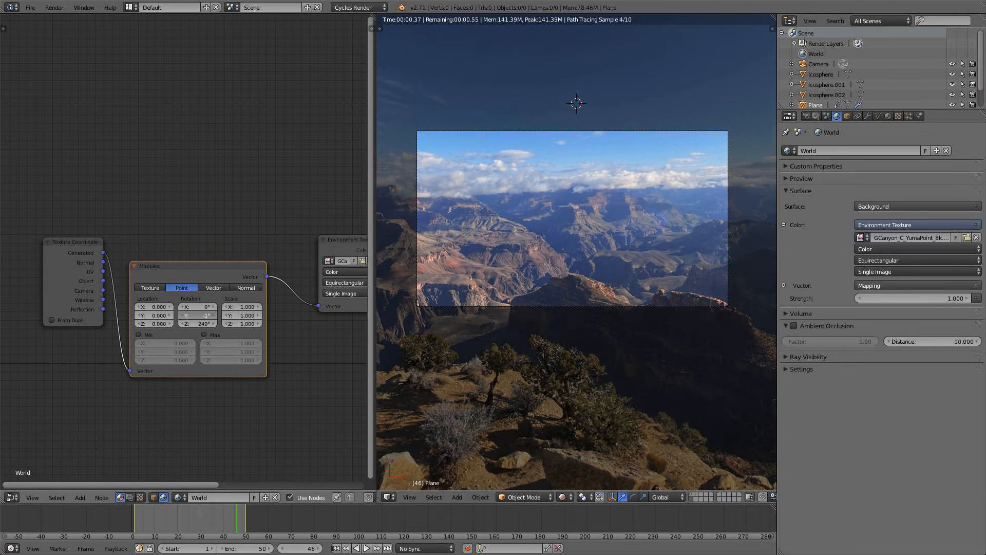
click(182, 315)
click(214, 307)
click(213, 307)
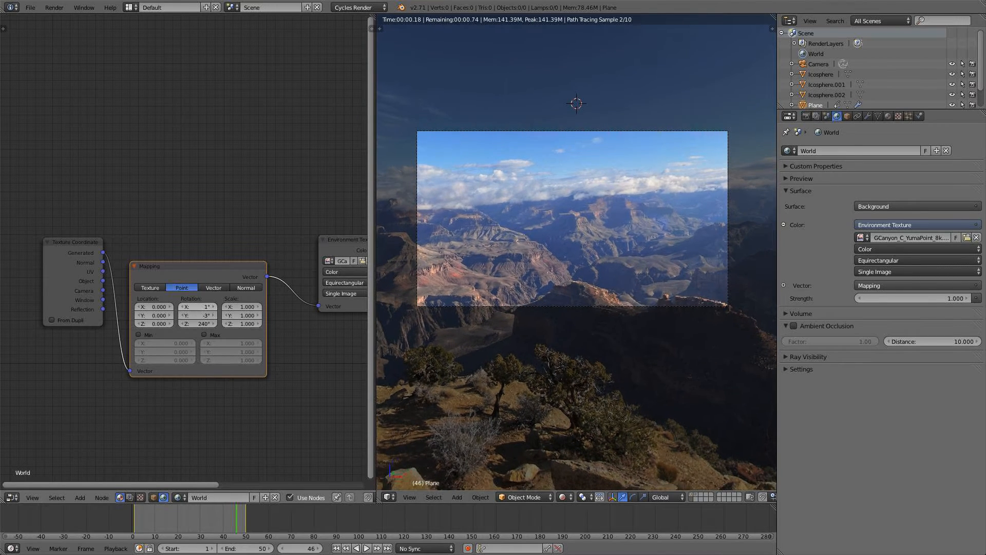
click(183, 307)
click(183, 307)
click(183, 307)
click(182, 306)
click(183, 307)
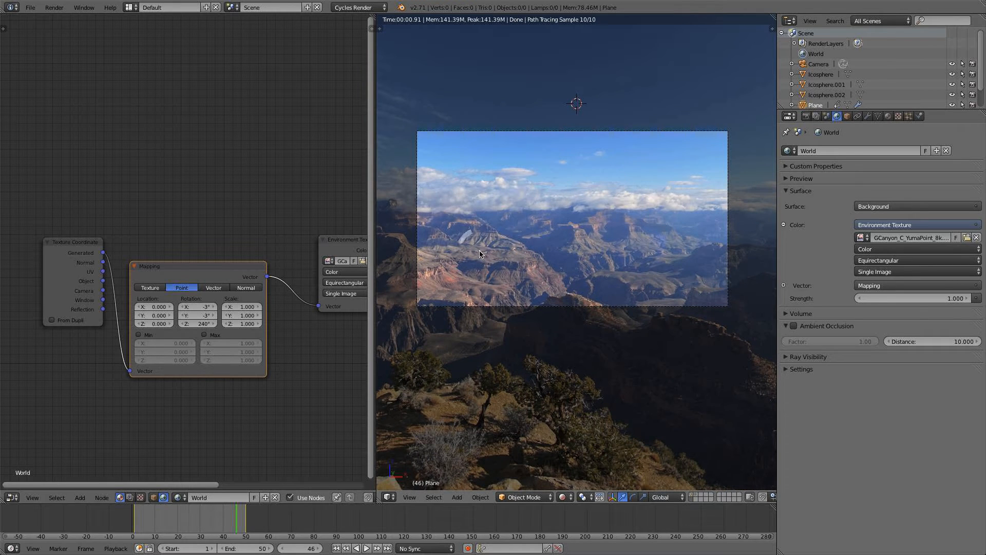
click(182, 323)
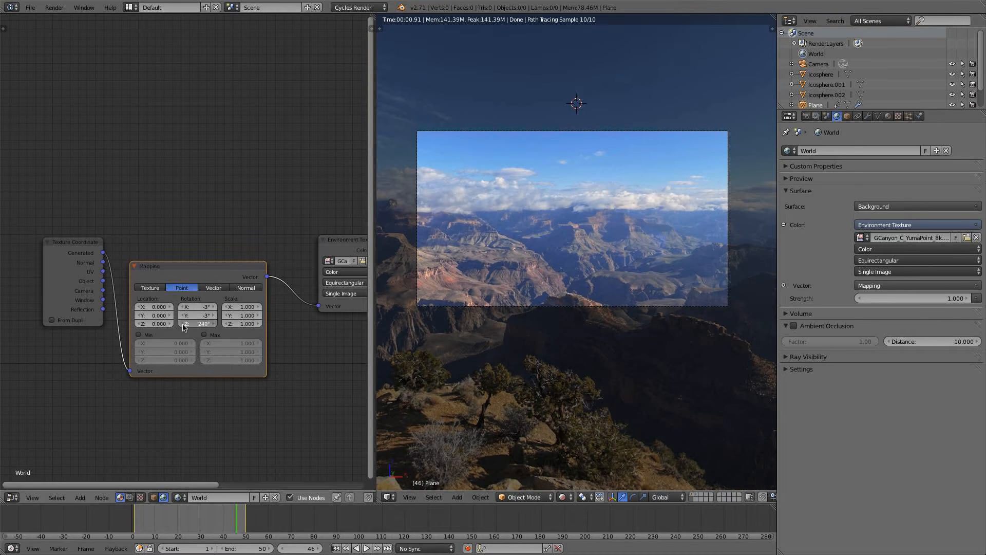
click(183, 324)
click(183, 323)
mouse_move(198, 323)
mouse_down()
mouse_move(224, 324)
mouse_move(172, 323)
mouse_move(201, 324)
mouse_move(187, 326)
mouse_up()
click(179, 307)
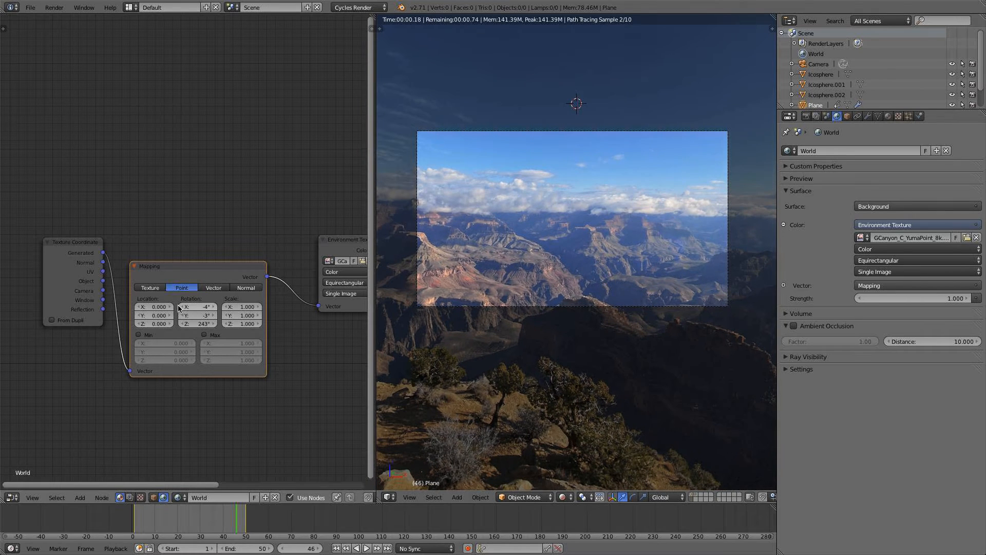
click(182, 316)
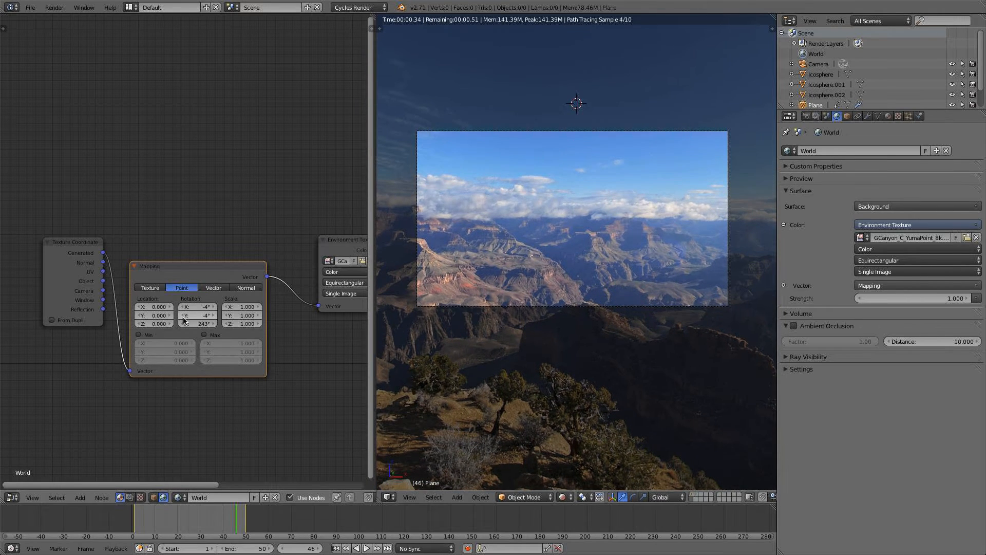
click(213, 315)
click(214, 315)
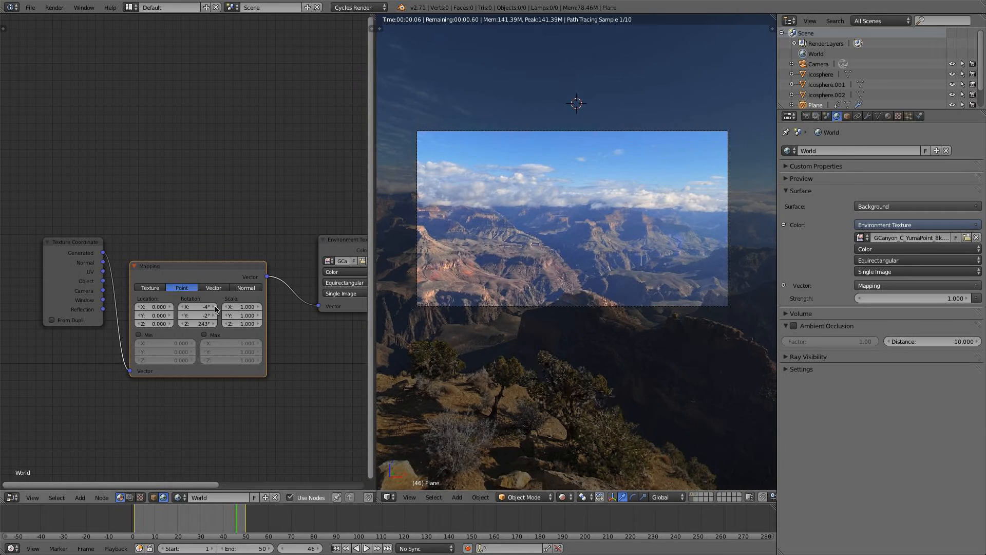
click(215, 307)
click(215, 307)
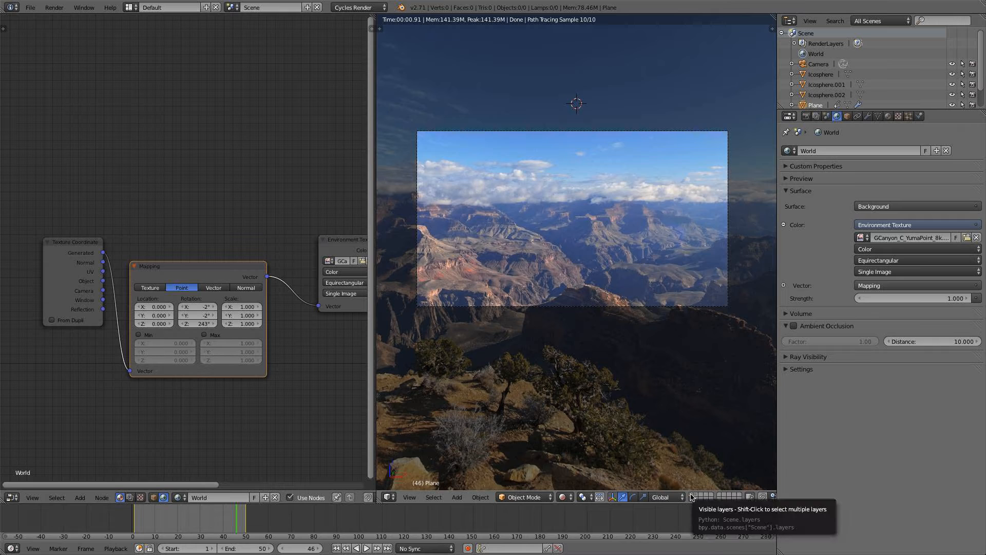
- Show the layer holding the ocean and sand again, and set the viewport shading to Solid
click(692, 496)
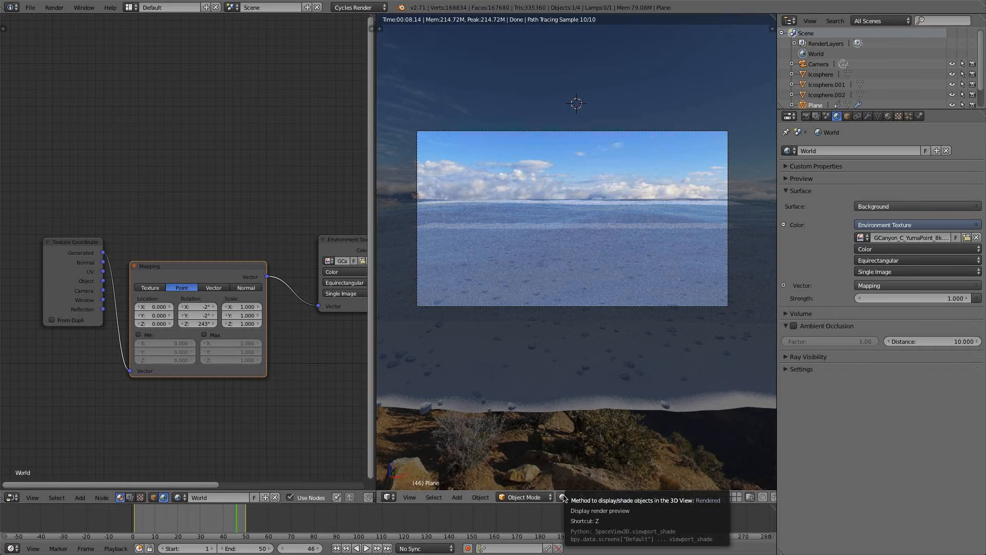
scroll(525, 216, up, 2)
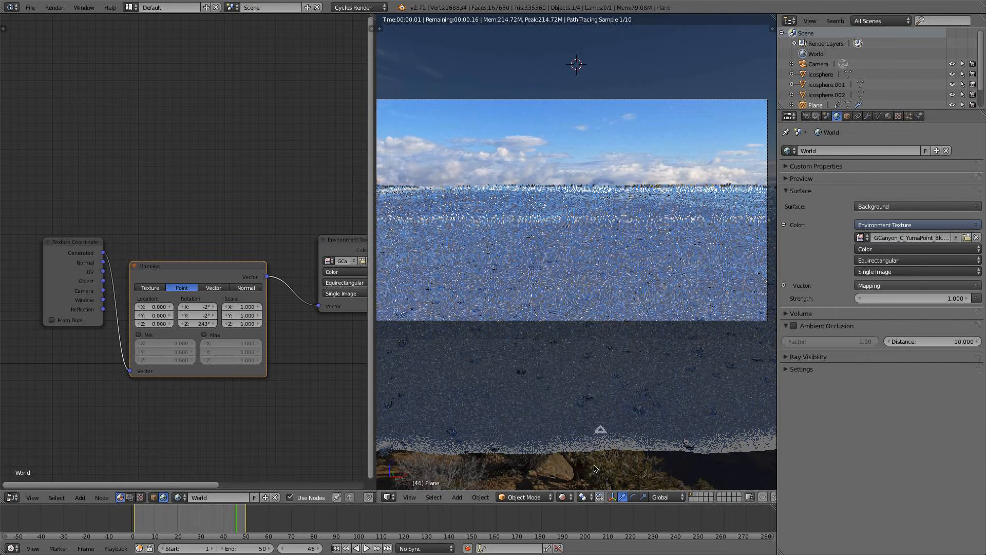
click(563, 496)
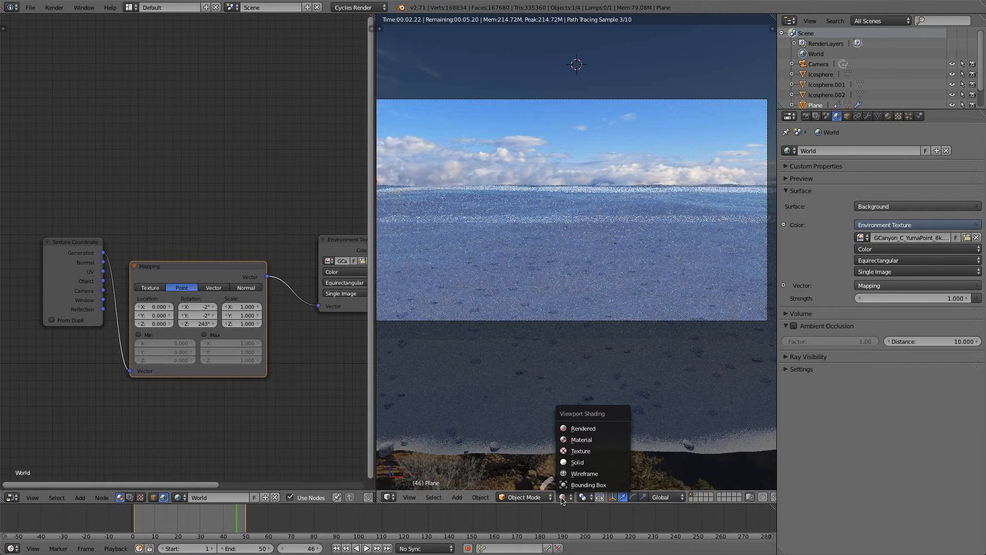
click(577, 463)
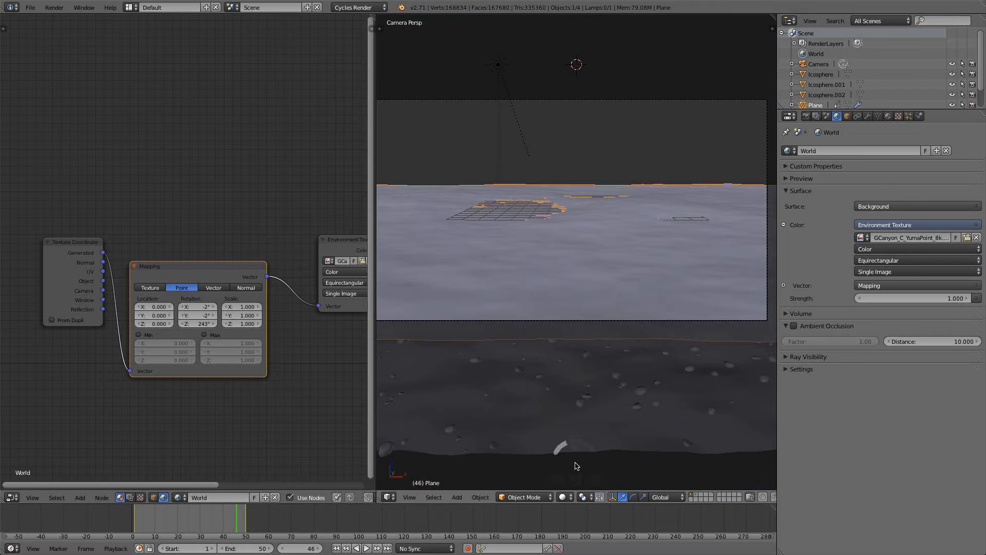
- Set the wave Scale of the water plane's Ocean modifier to 0.8
scroll(617, 378, down, 3)
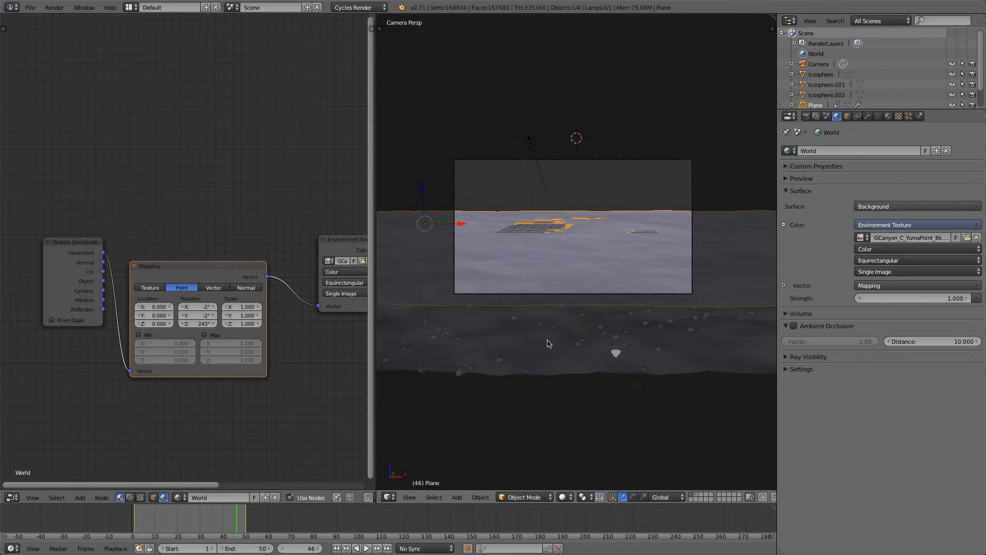
scroll(601, 357, down, 2)
scroll(607, 358, up, 3)
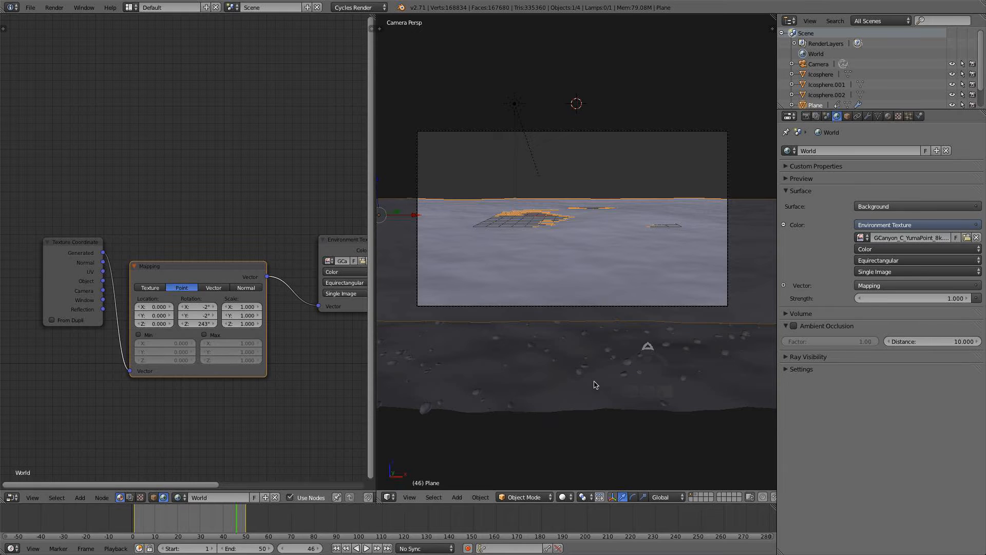
scroll(594, 297, up, 2)
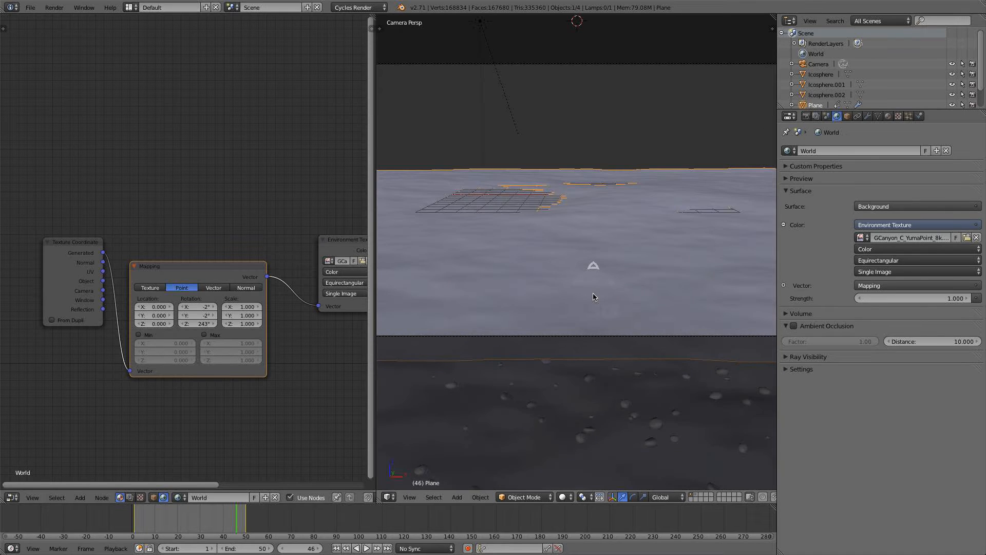
click(868, 117)
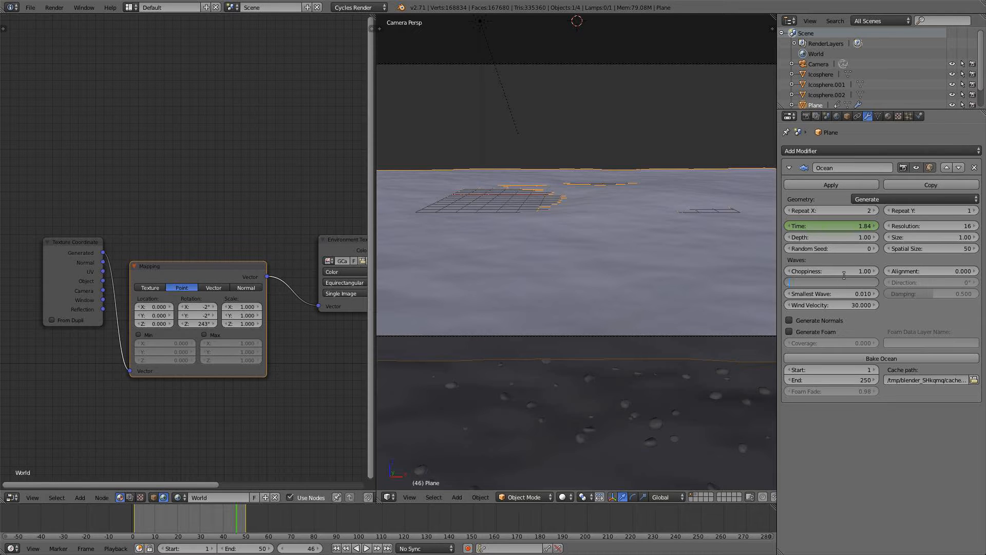
key(Return)
scroll(643, 241, down, 1)
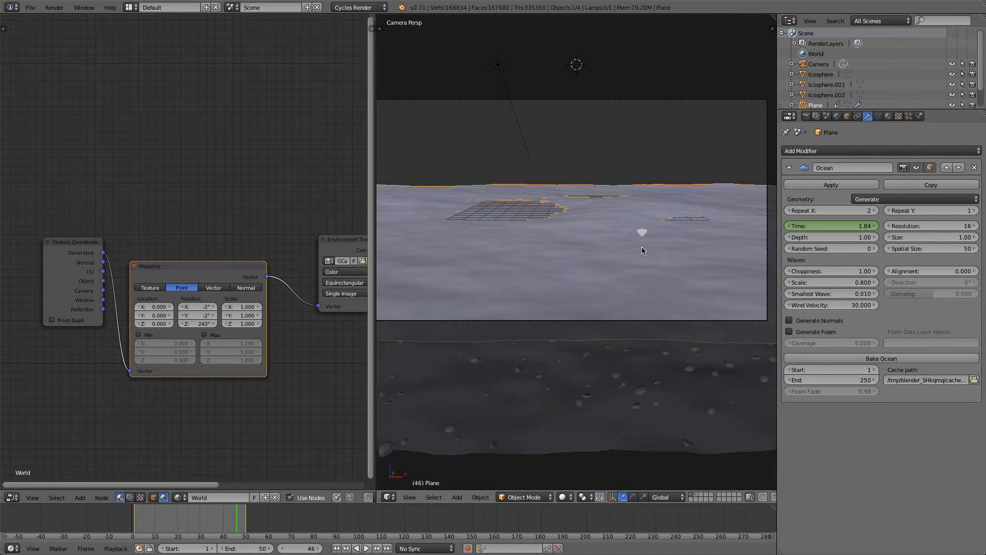
- Save the scene as a blend file in the Ocean project folder
click(30, 8)
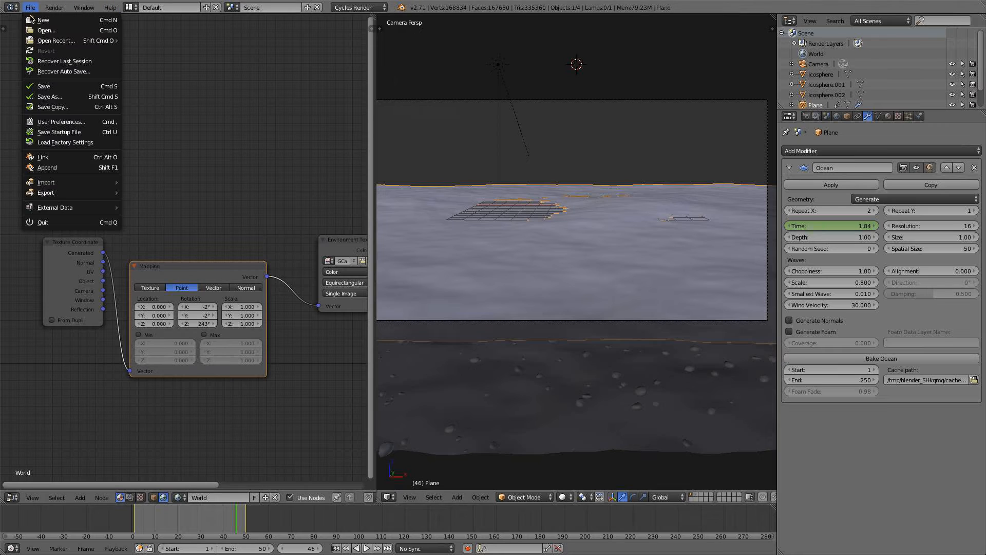
click(54, 95)
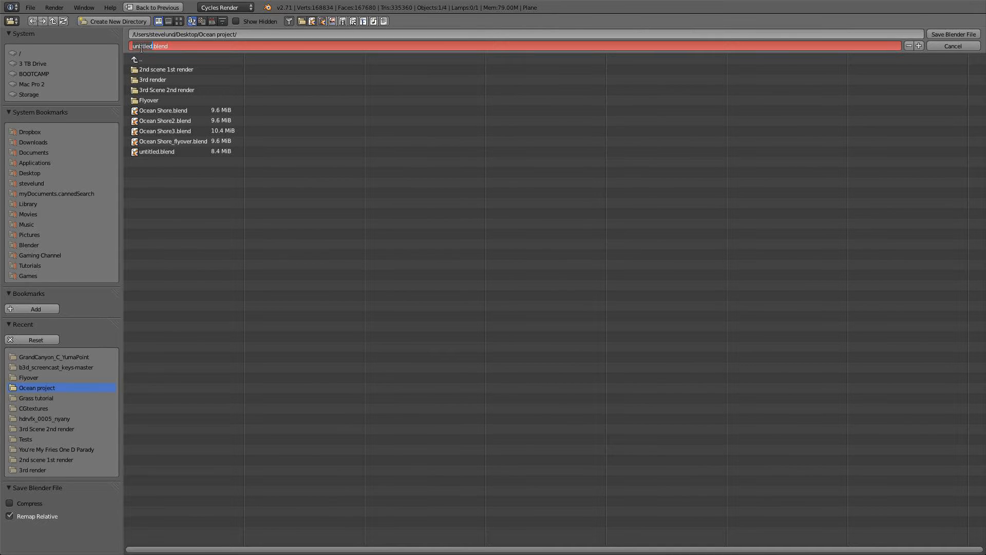
key(Return)
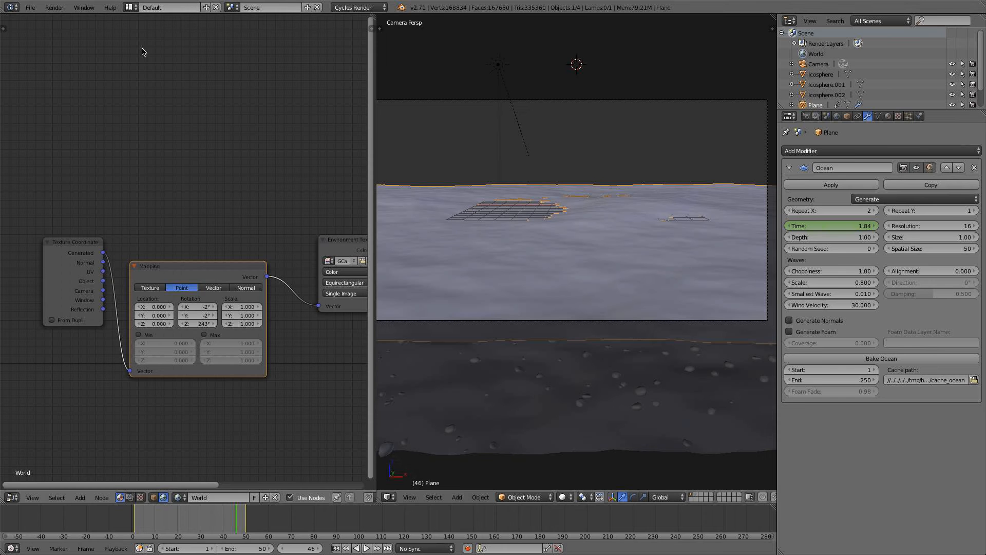
- Hide the ocean plane and select the sand plane beneath it in top view
scroll(514, 175, down, 3)
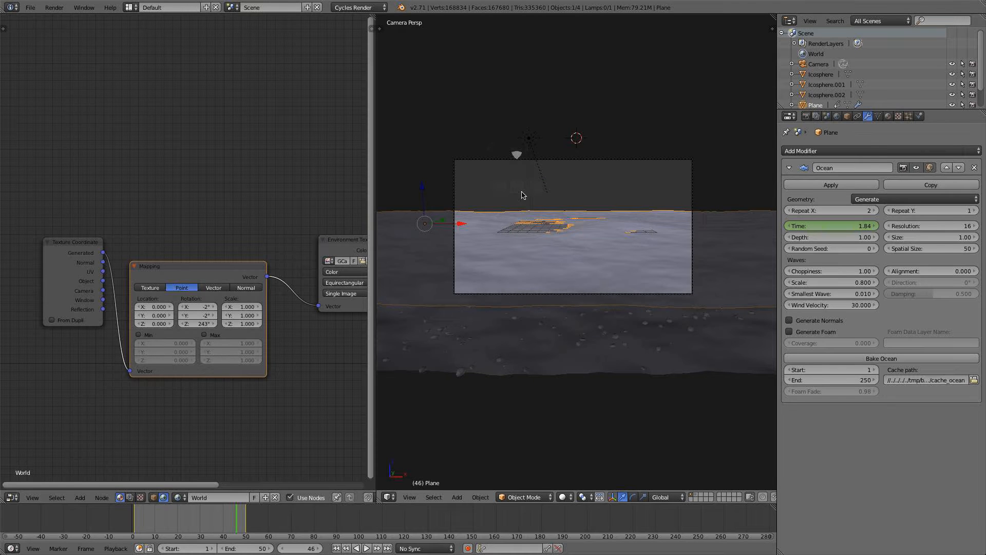
right_click(590, 348)
scroll(588, 339, up, 3)
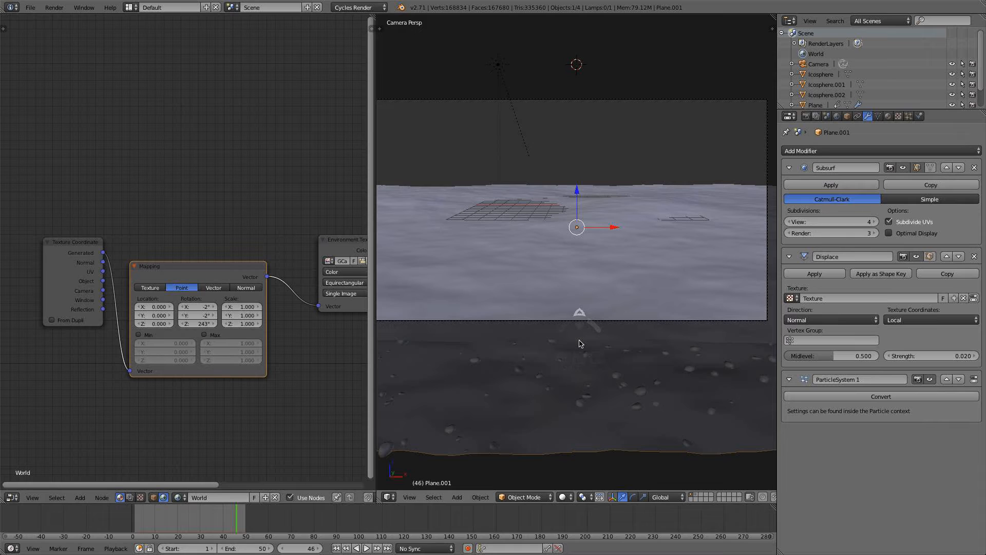
scroll(576, 337, down, 3)
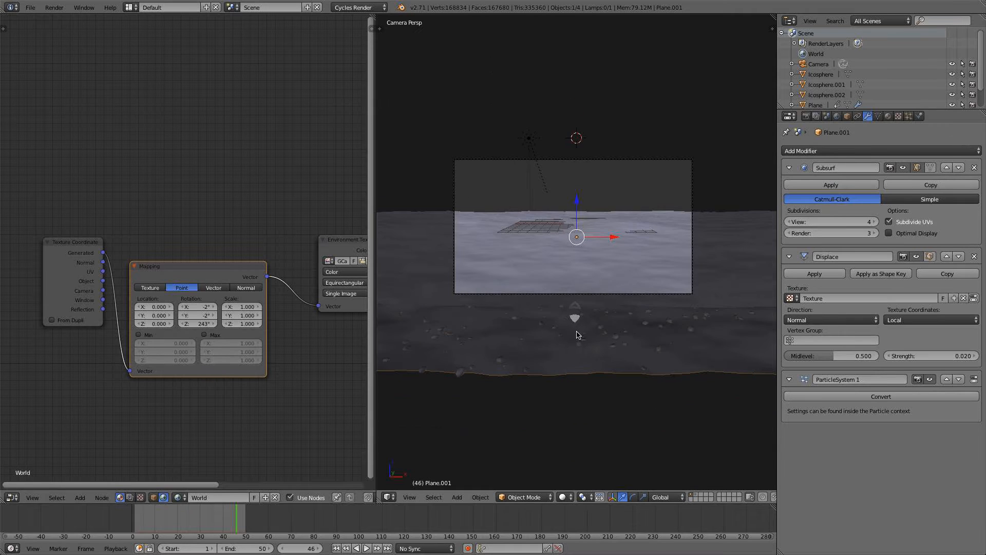
right_click(598, 253)
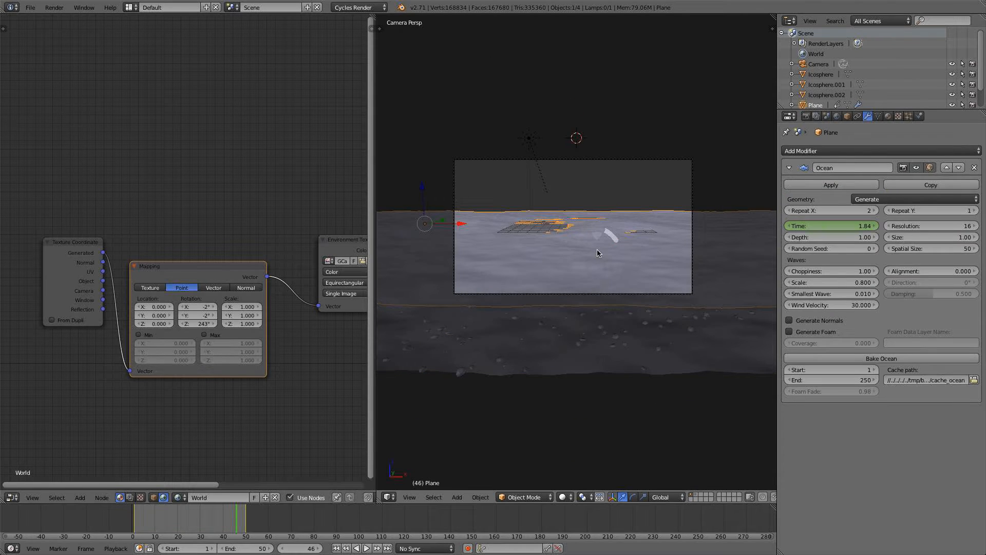
key(h)
key(KP_7)
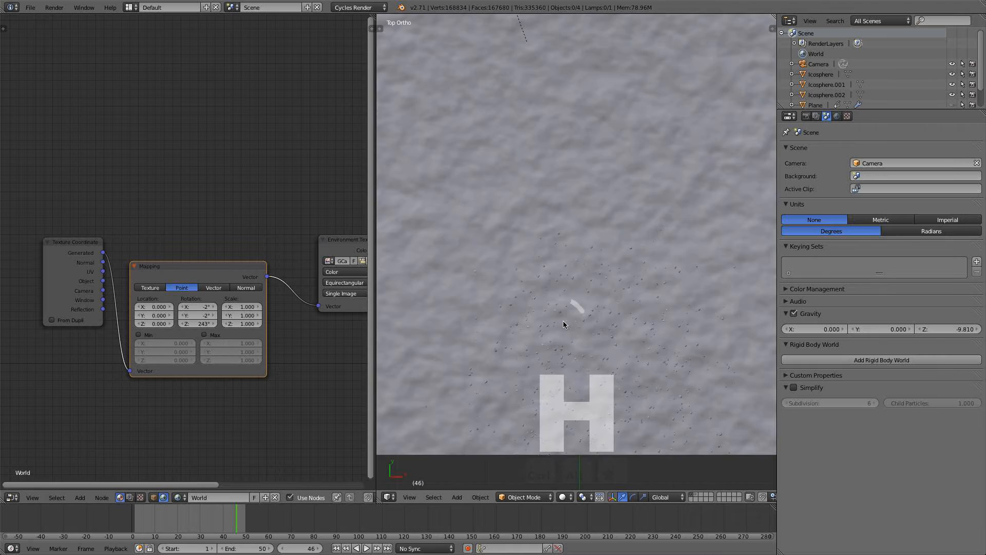
right_click(653, 249)
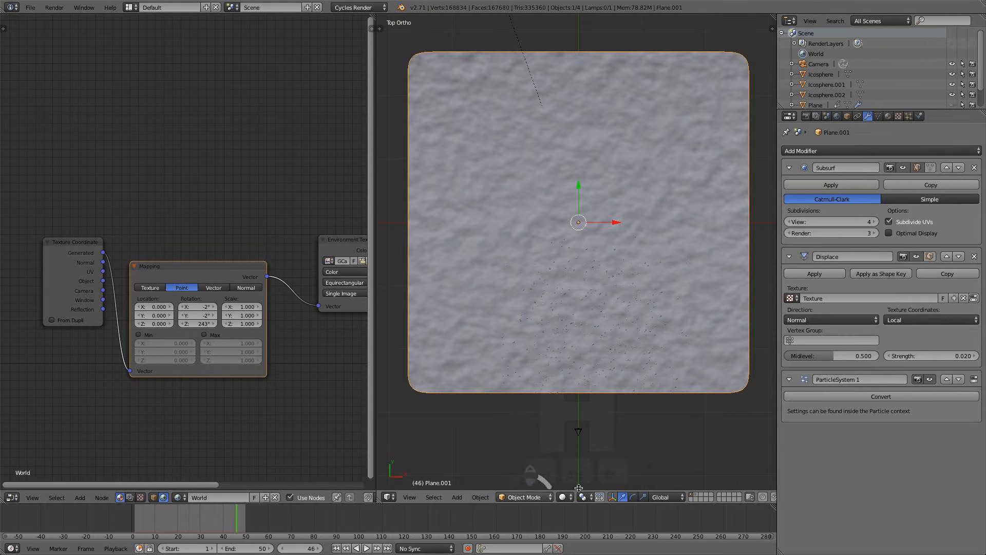
- Create a new node-based material for the sand plane, with its nodes in view
click(153, 497)
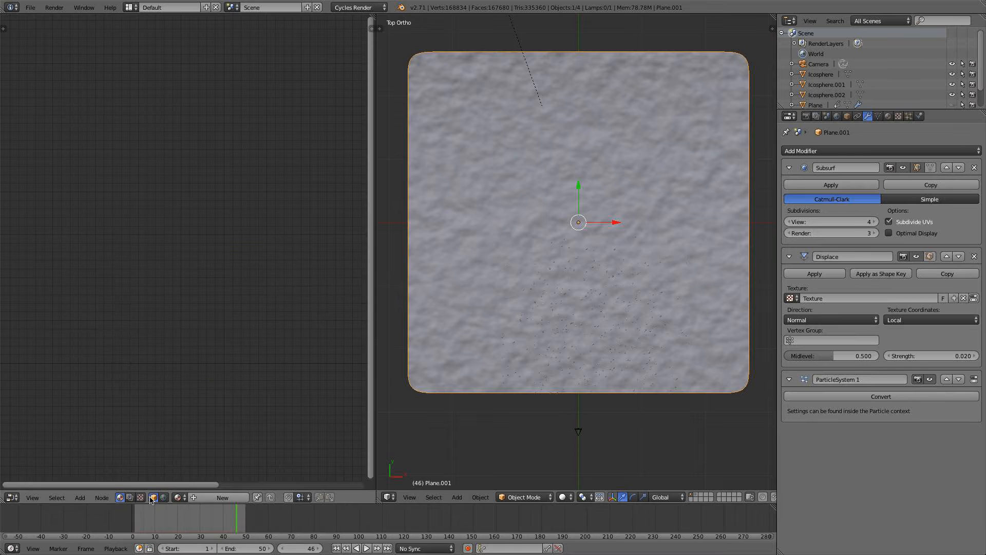
click(222, 497)
middle_drag(247, 388, 161, 404)
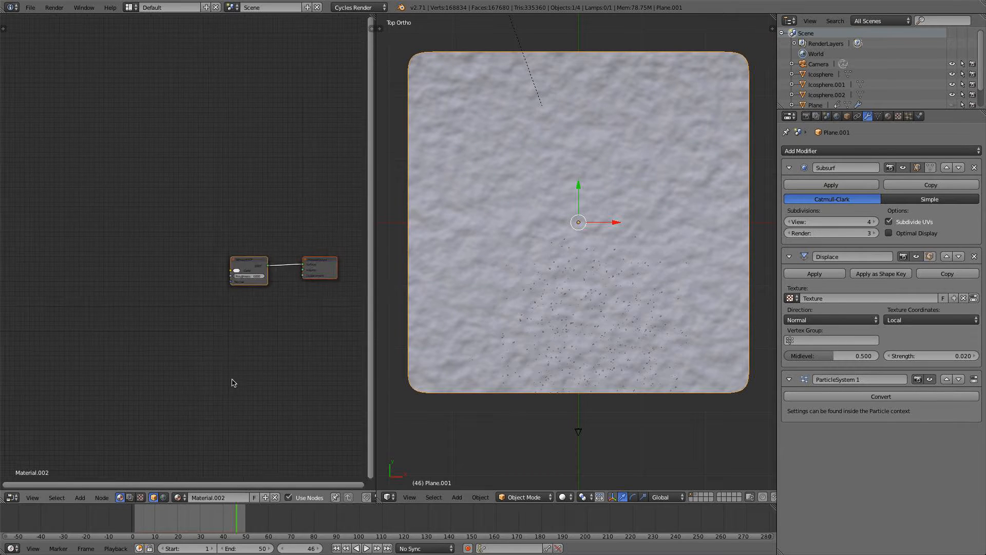
scroll(227, 386, up, 7)
middle_drag(218, 389, 125, 406)
scroll(160, 396, up, 3)
scroll(202, 294, down, 2)
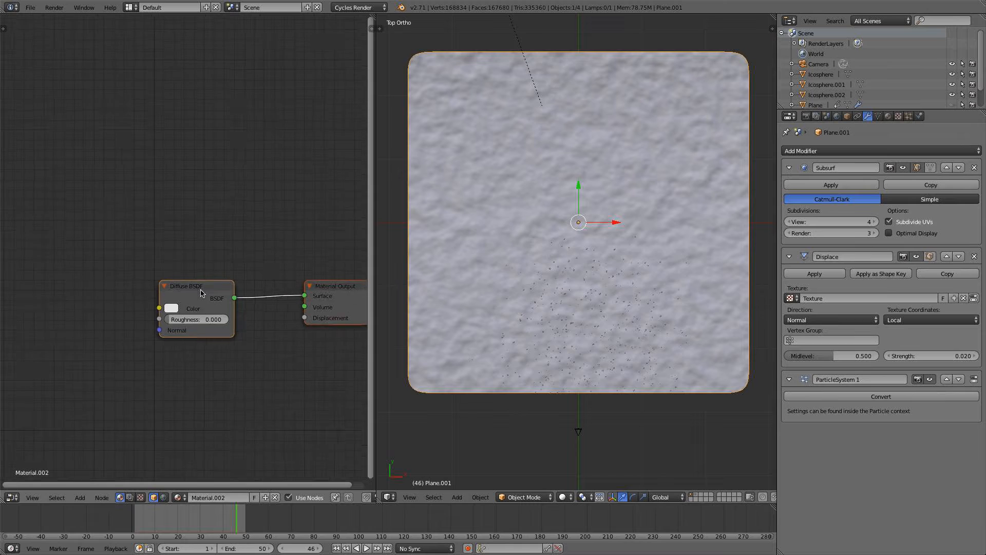
- Move the Diffuse BSDF node well to the left of the Material Output to make room for more nodes
drag(203, 285, 43, 326)
scroll(116, 294, down, 3)
middle_drag(117, 295, 180, 282)
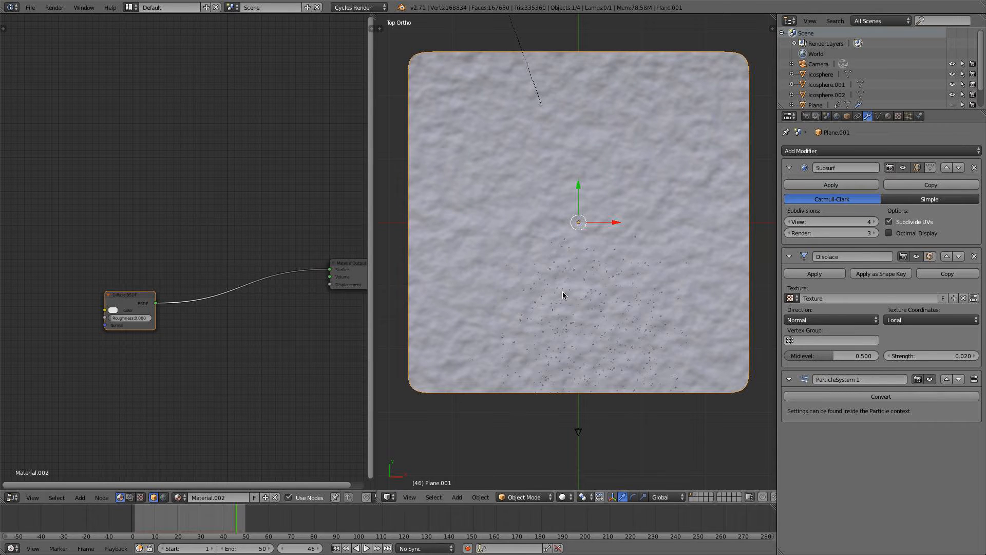
- Examine the sand plane and its scattered stones from several angles and distances
middle_drag(587, 357, 510, 274)
scroll(510, 275, up, 3)
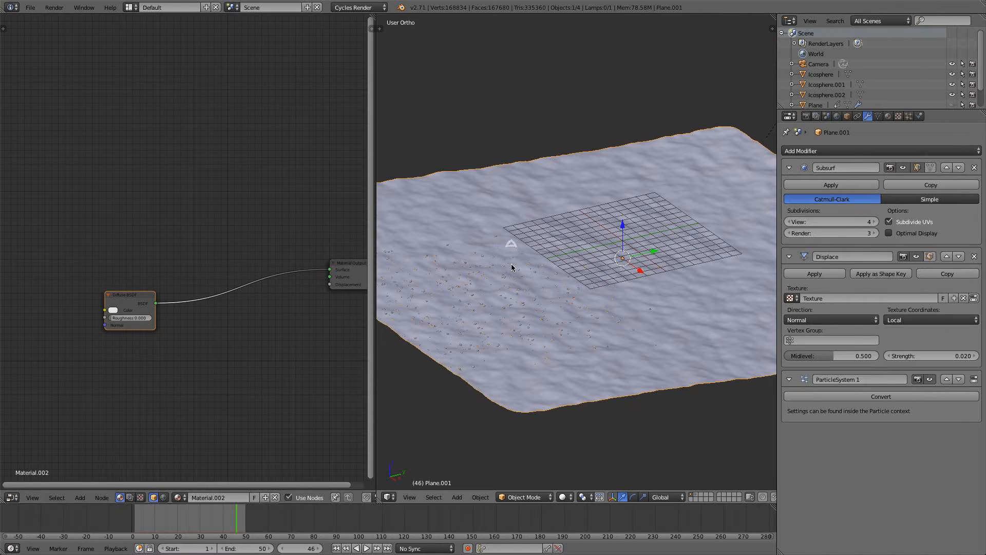
middle_drag(495, 314, 481, 340)
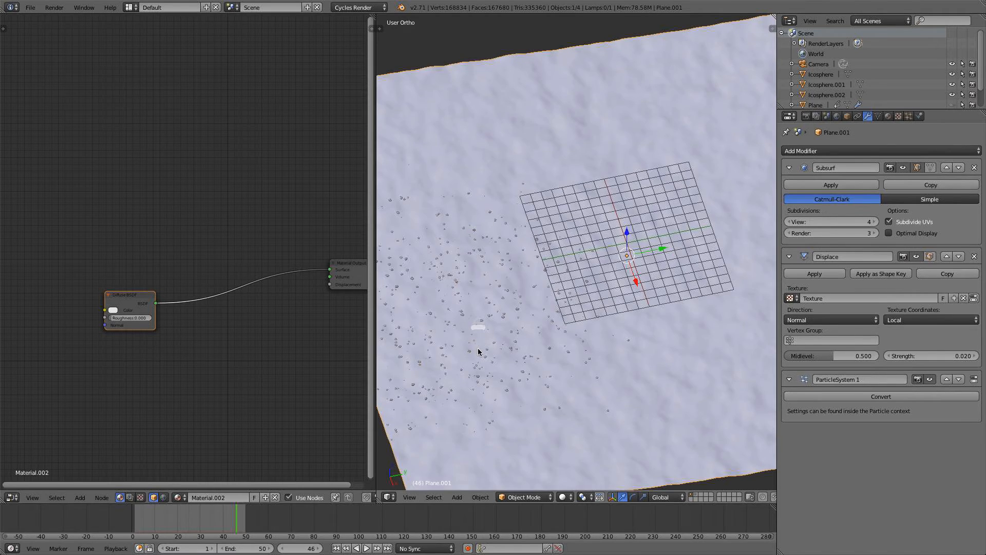
scroll(479, 345, down, 2)
scroll(483, 339, up, 2)
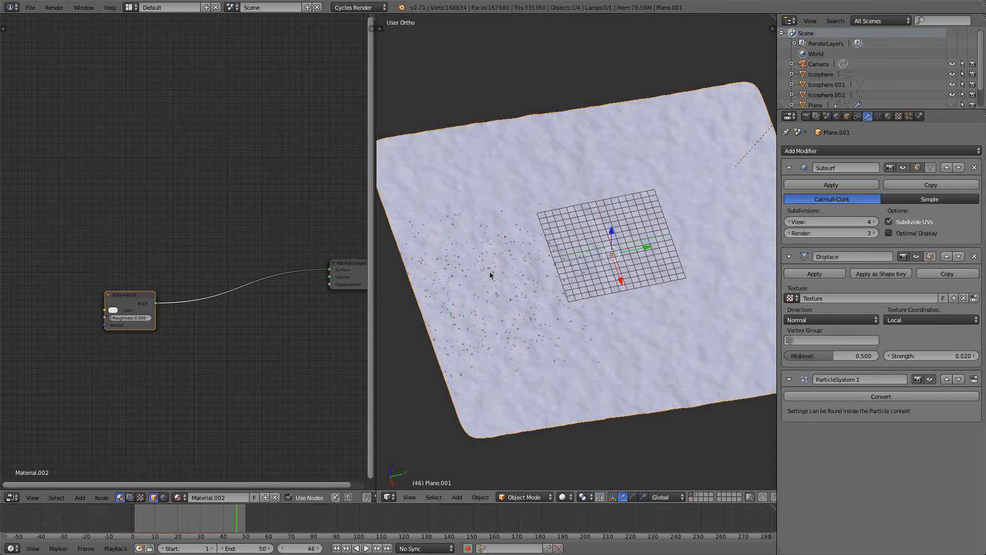
scroll(493, 287, up, 3)
scroll(488, 312, down, 3)
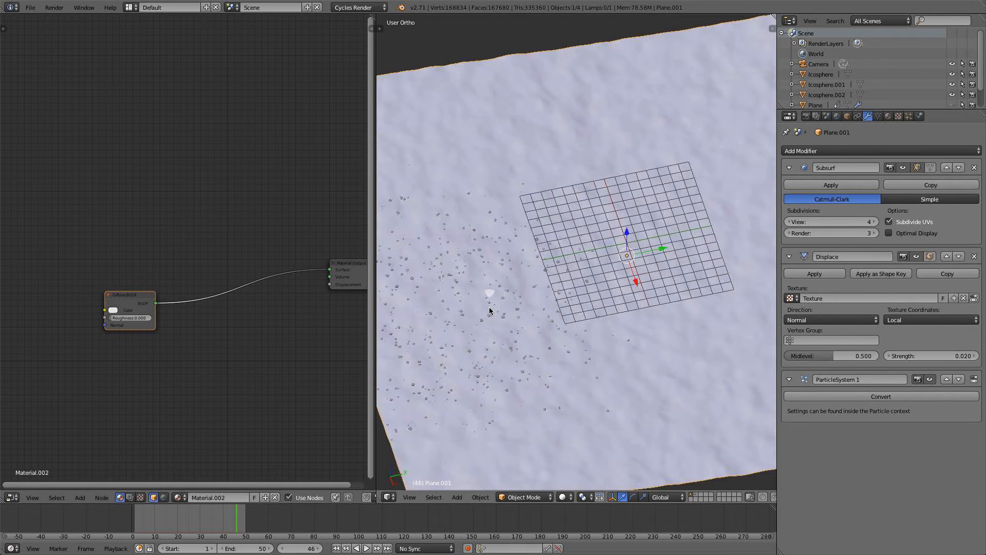
middle_drag(489, 312, 565, 318)
scroll(550, 308, up, 3)
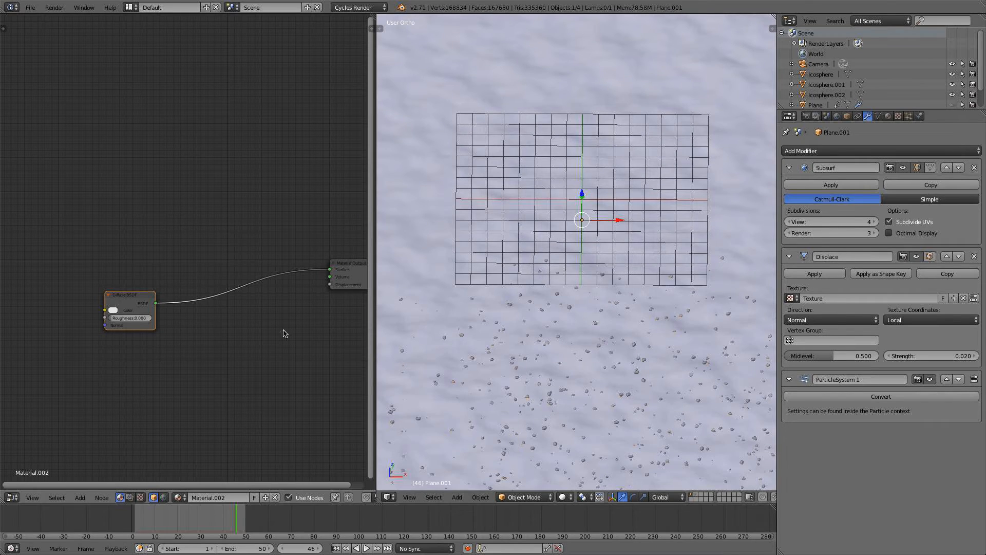
- Add an Image Texture node in front of the Diffuse BSDF, shifting the Diffuse BSDF slightly to make room
scroll(130, 296, down, 2)
scroll(531, 356, down, 3)
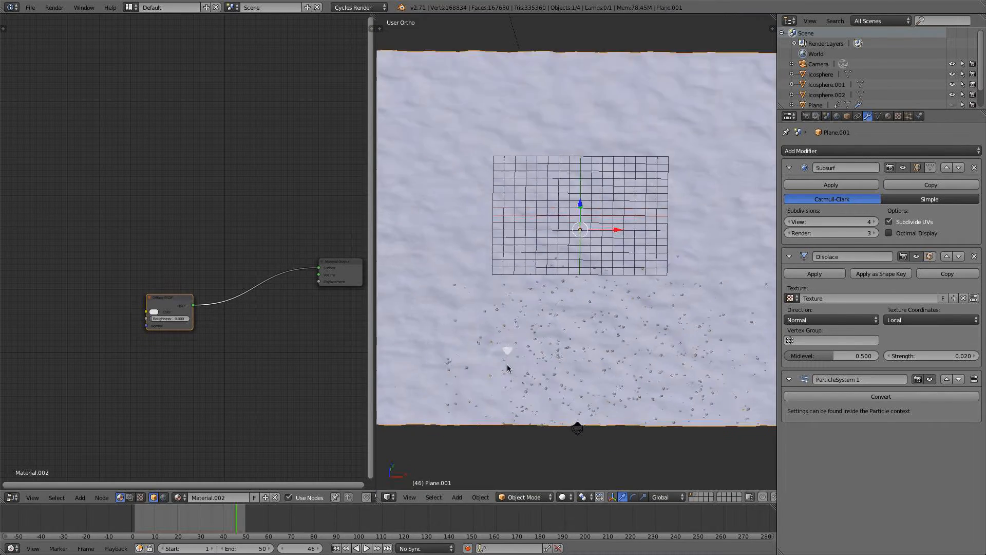
key(shift+a)
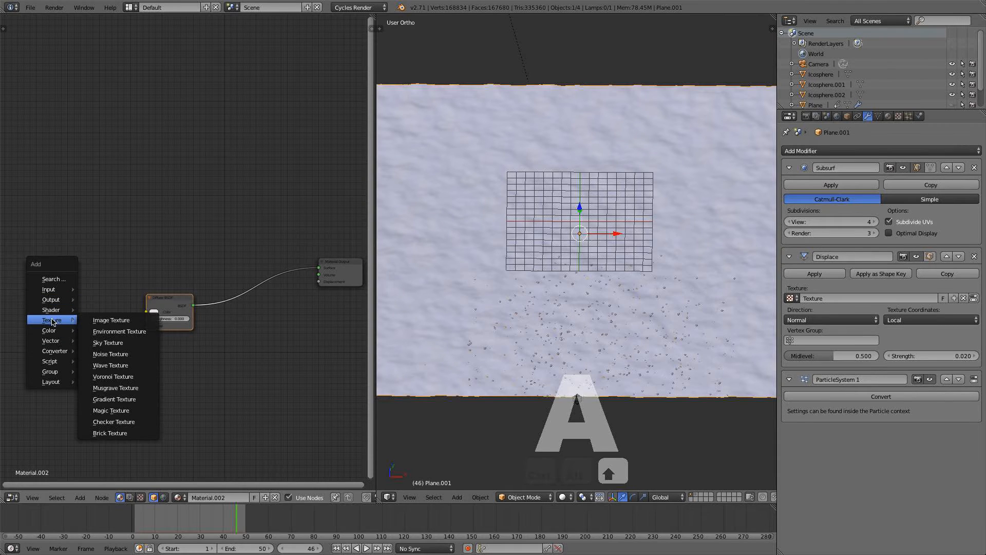
click(87, 322)
click(62, 293)
drag(166, 321, 195, 322)
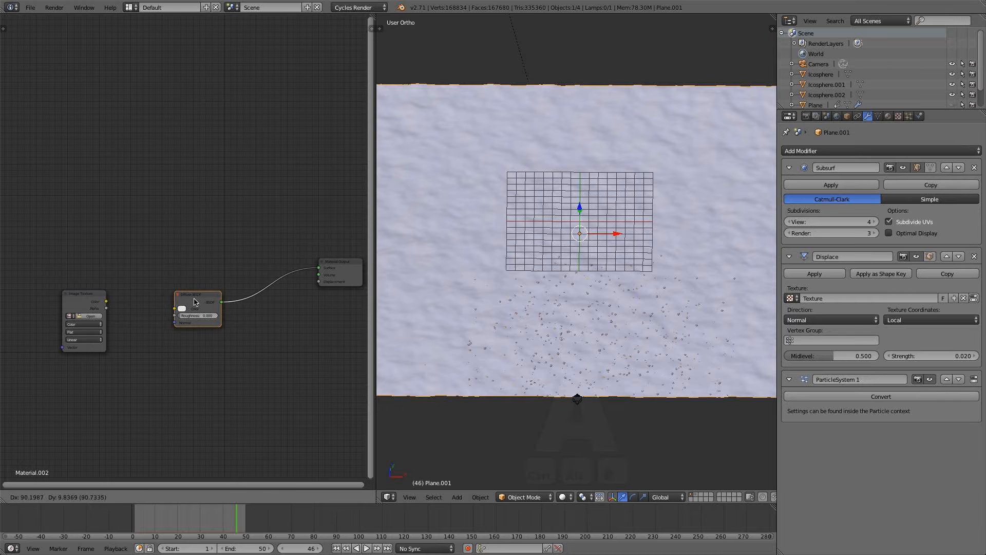
scroll(195, 323, up, 1)
middle_drag(105, 328, 171, 322)
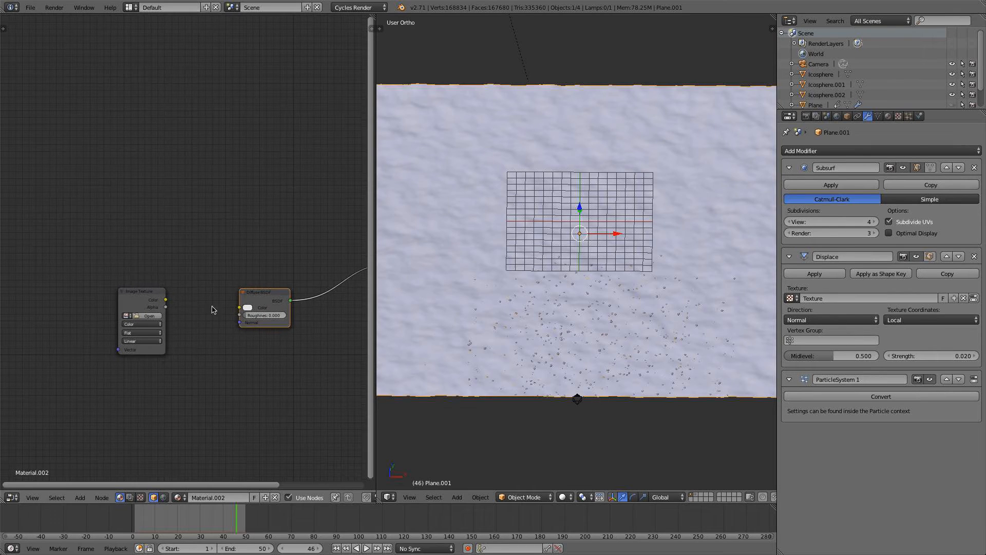
- Load SoilBeach0087_11_S.jpg from the Ocean Tutorial folder into the Image Texture and connect its Color to the Diffuse BSDF Color
click(159, 319)
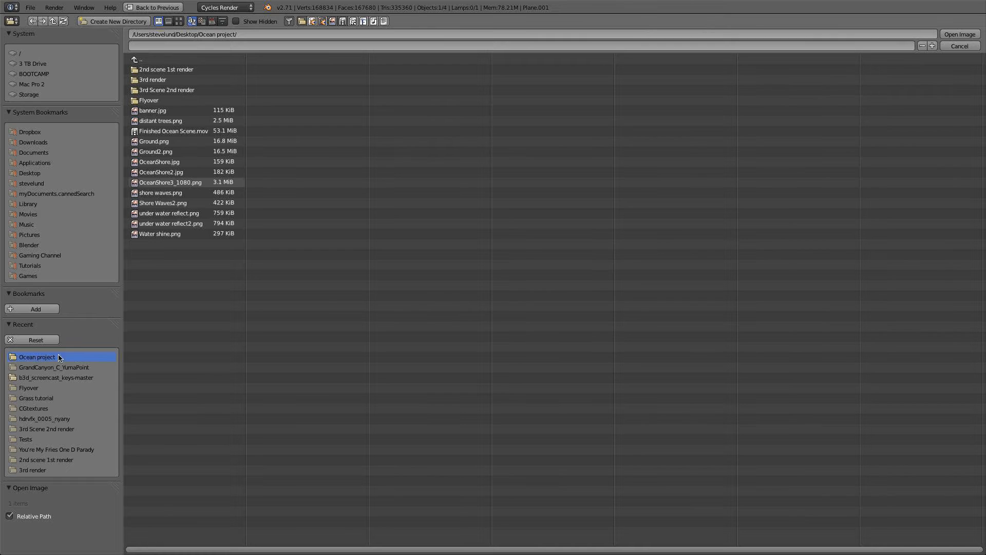
click(41, 266)
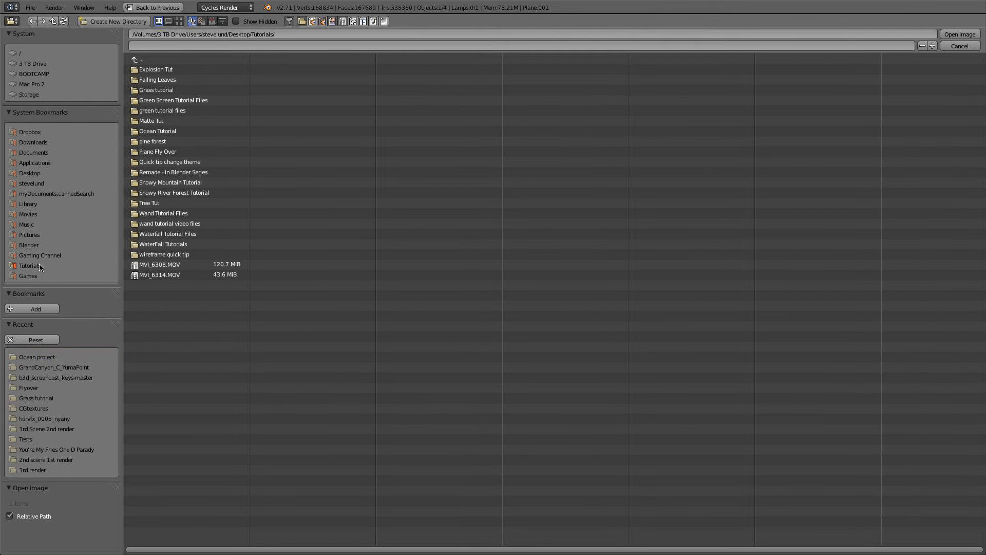
click(156, 132)
click(173, 111)
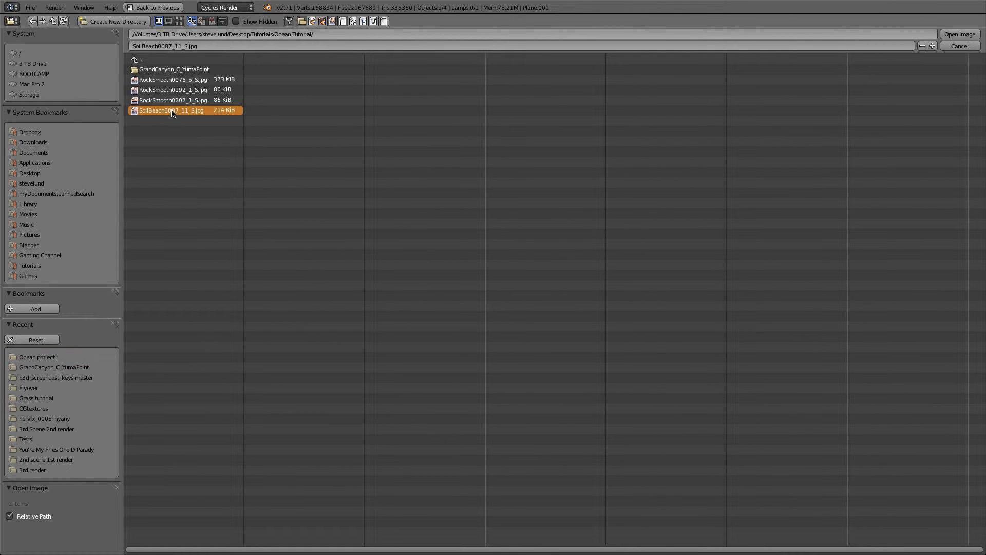
double_click(188, 114)
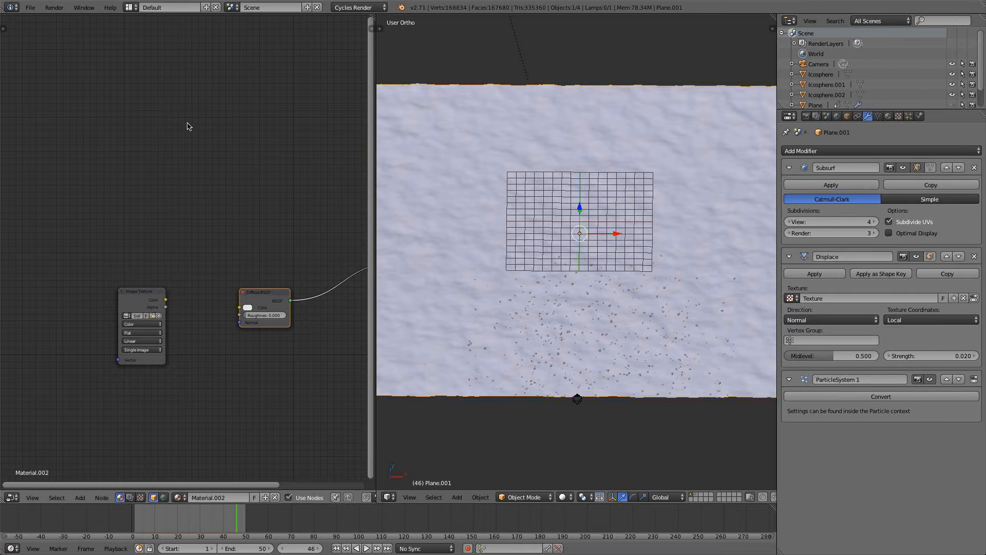
drag(165, 301, 240, 307)
- UV-unwrap the entire sand plane mesh from top view and return to Object Mode
key(KP_7)
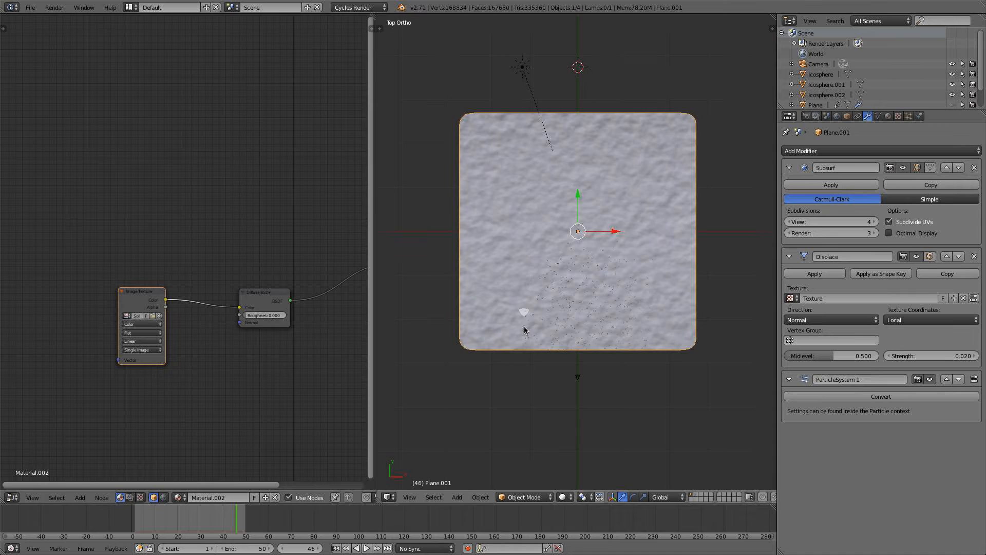
key(Tab)
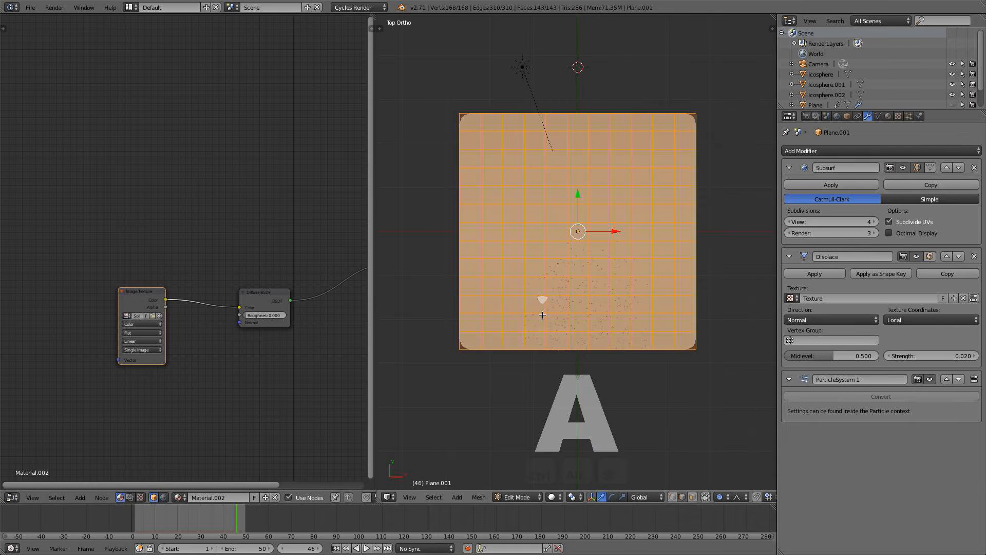
key(u)
click(543, 315)
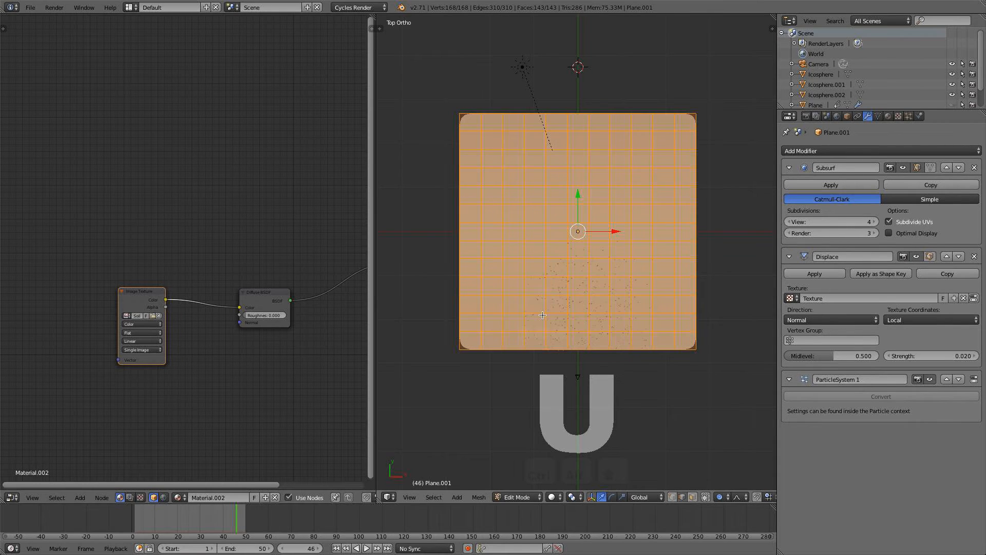
key(Tab)
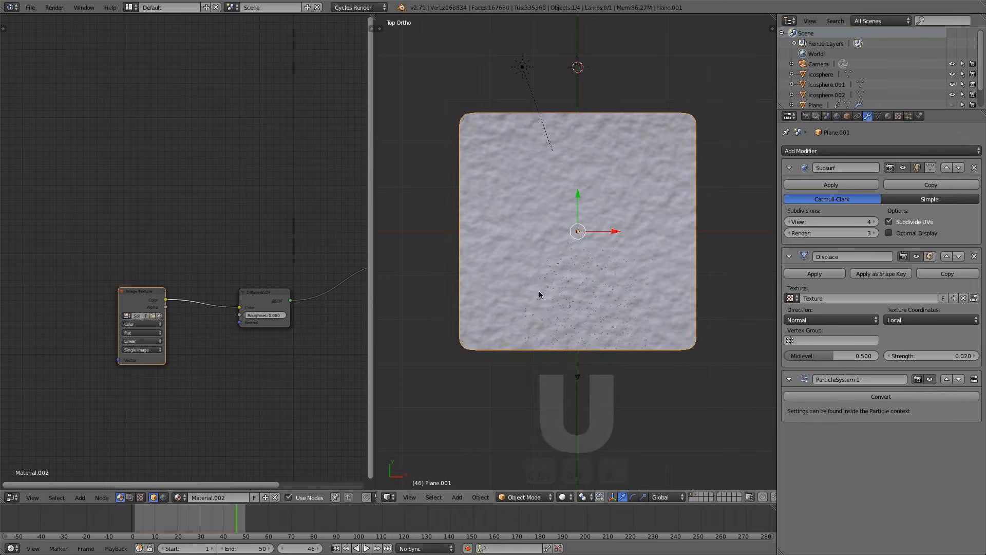
- Add a Texture Coordinate node well to the left of the Image Texture node
scroll(522, 323, up, 2)
middle_drag(134, 371, 202, 368)
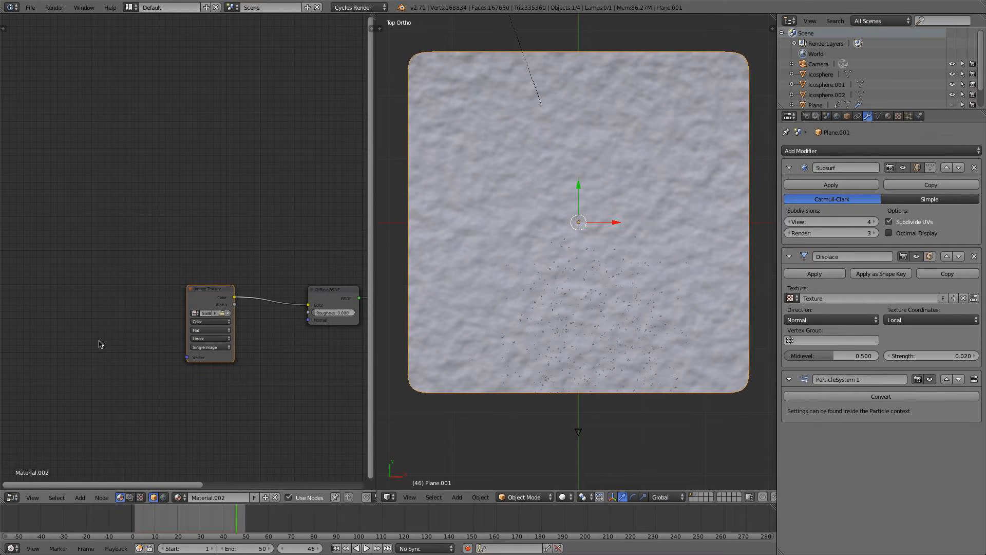
key(shift+a)
mouse_move(93, 313)
click(136, 312)
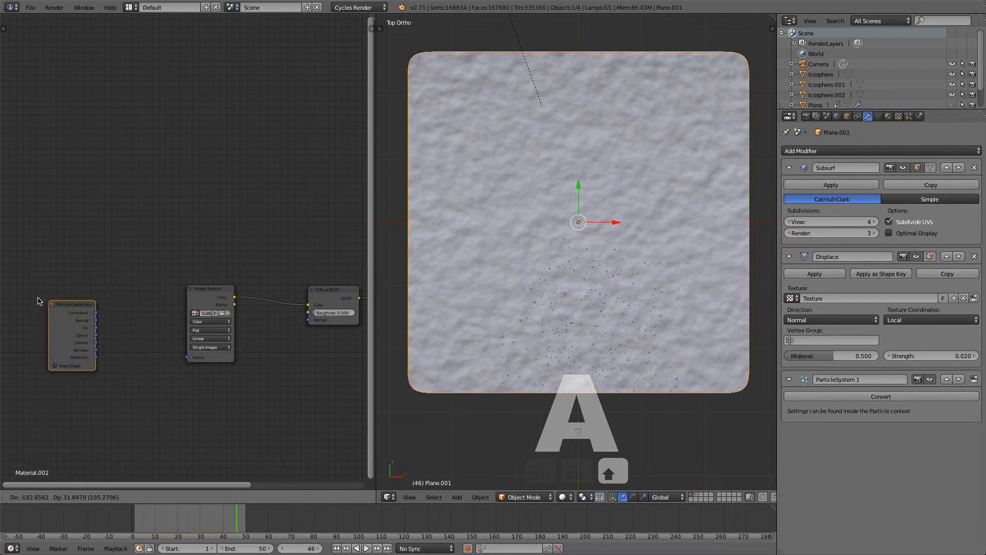
click(41, 305)
- Add a Mapping node and position it between the Texture Coordinate and Image Texture nodes, moving the Image Texture aside
key(shift+a)
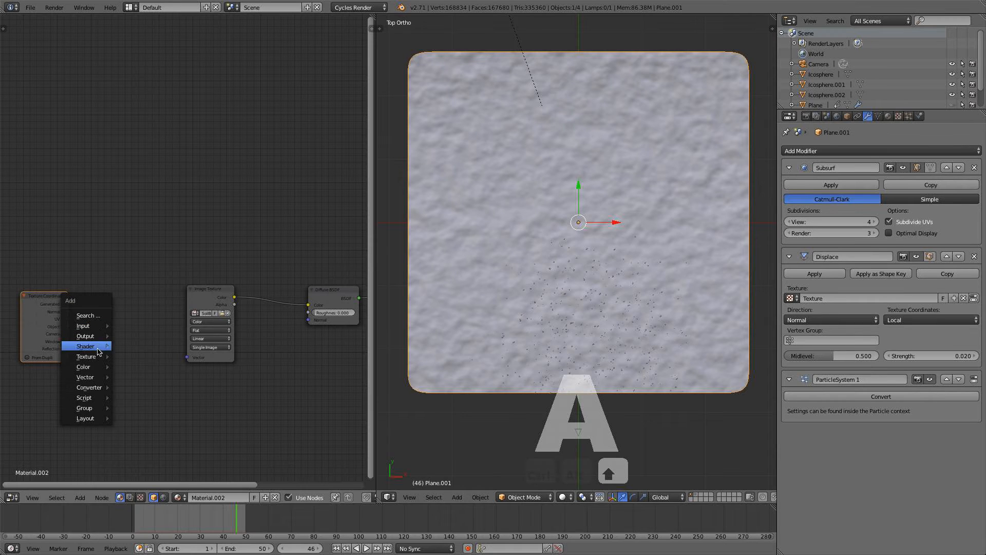
mouse_move(85, 380)
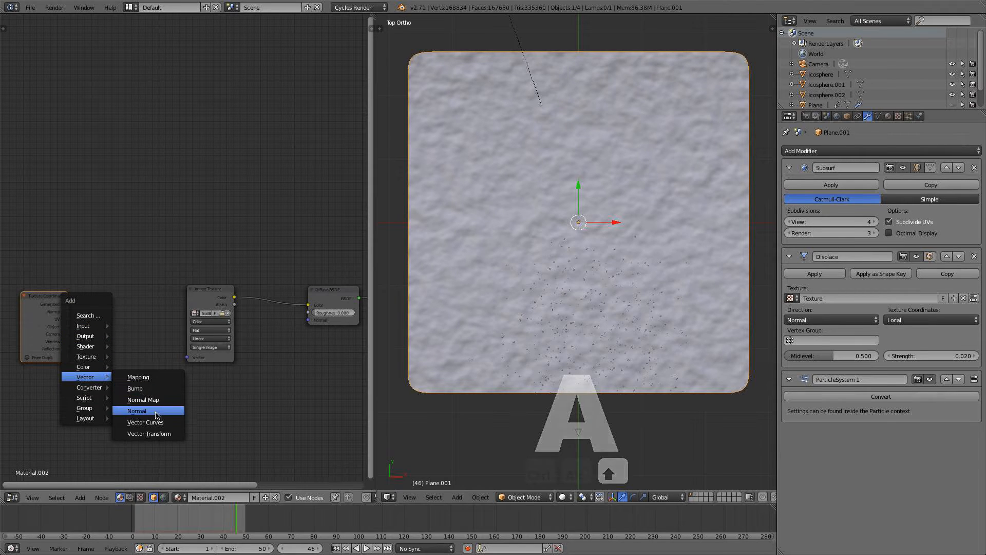
click(147, 382)
click(98, 319)
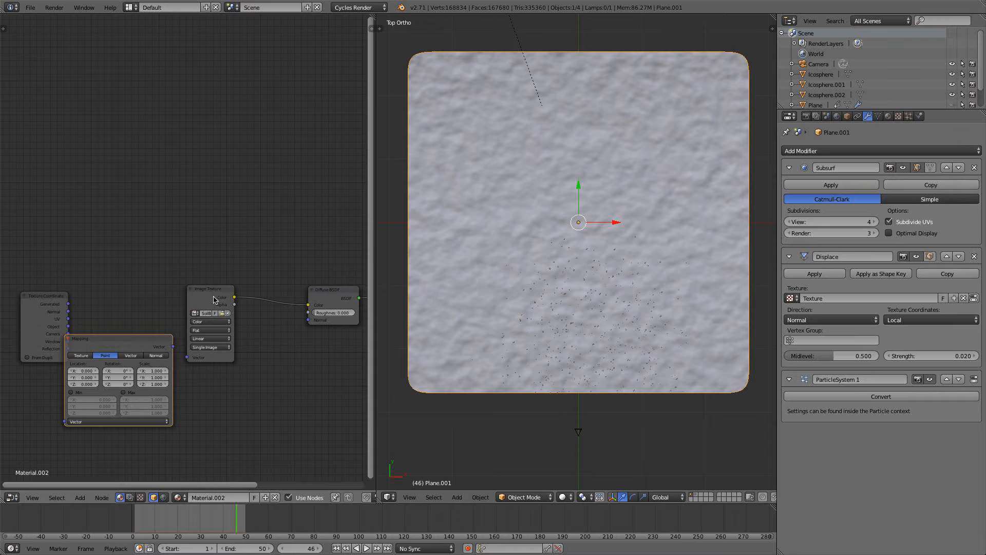
drag(215, 299, 259, 299)
drag(153, 341, 181, 316)
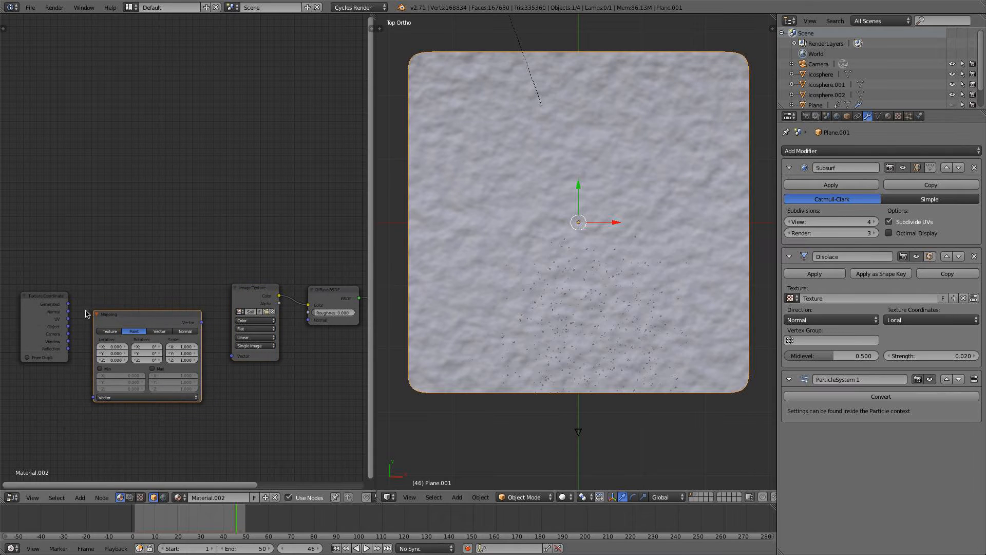
- Route the UV coordinates through the Mapping node into the Image Texture's Vector input and switch the viewport to Rendered shading
drag(67, 319, 92, 397)
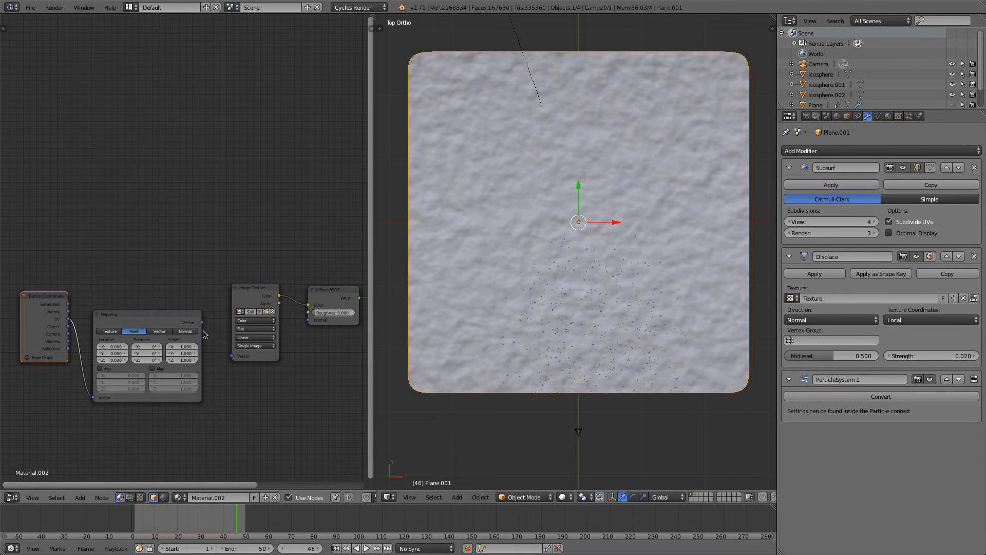
drag(70, 319, 86, 324)
drag(202, 325, 233, 356)
click(565, 496)
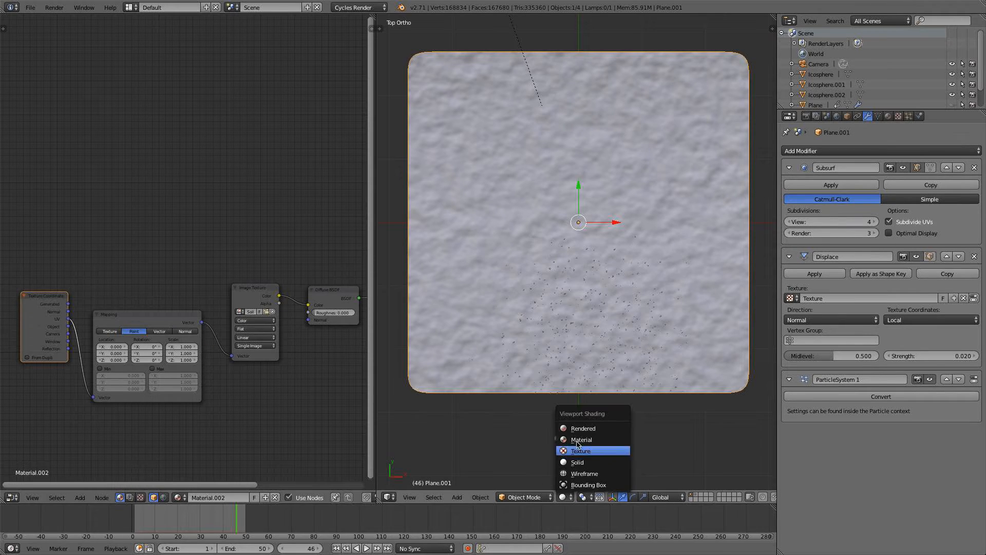
click(578, 430)
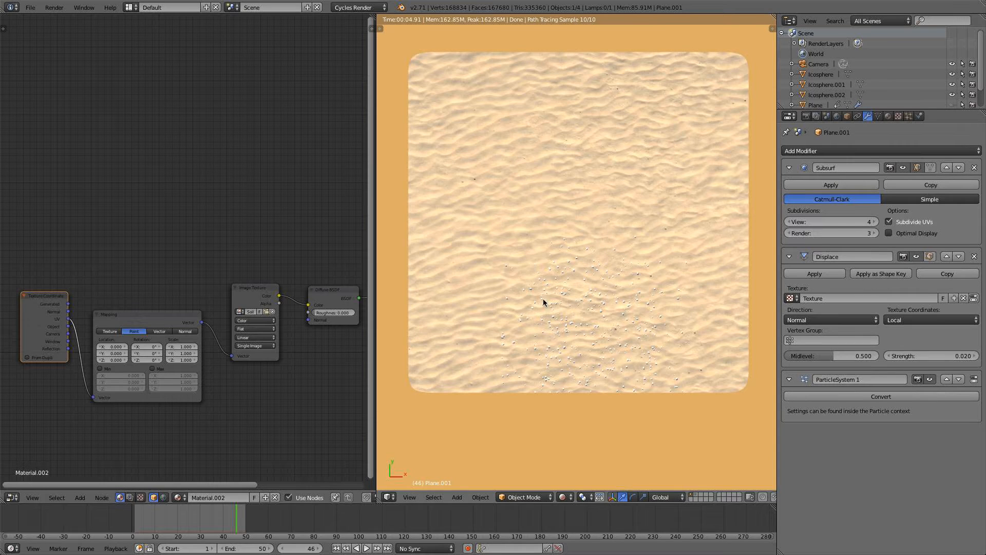
- Set the Mapping node's scale to 3 on the X, Y and Z axes
click(182, 347)
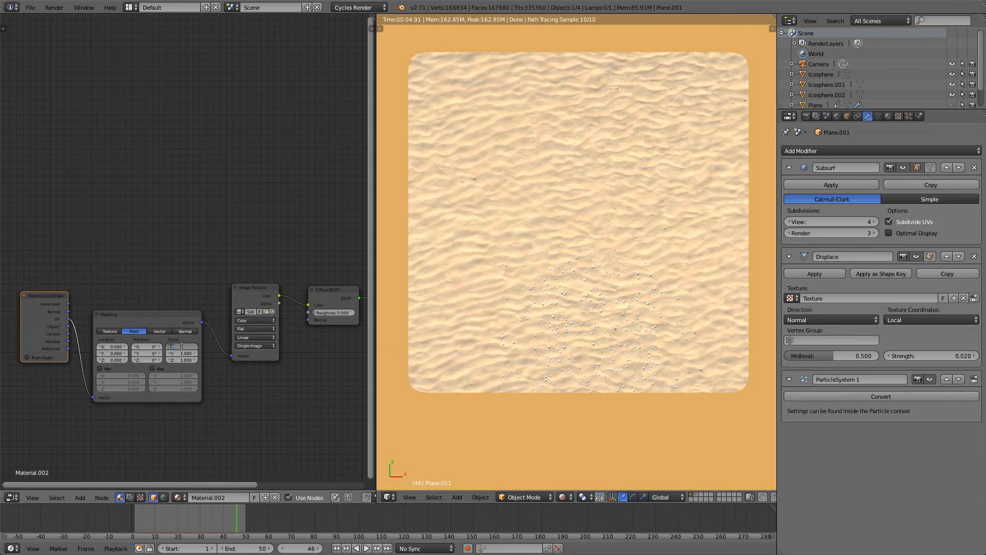
text(3)
key(Return)
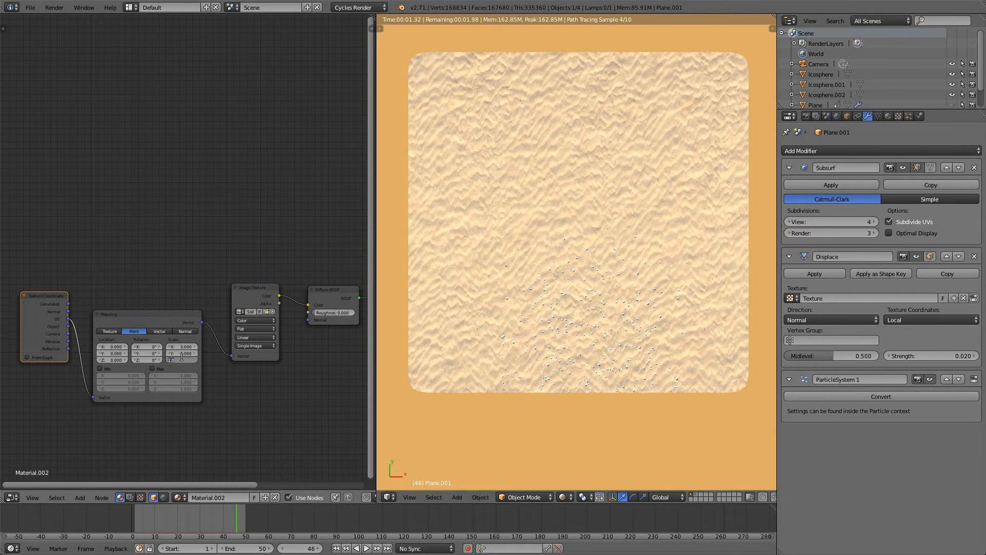
key(Return)
text(3)
key(Return)
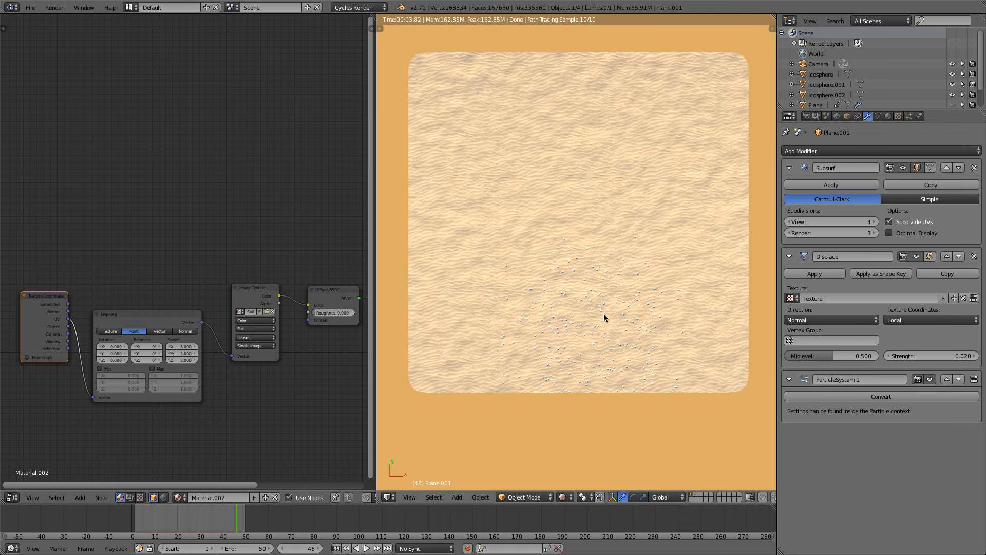
- Look through the camera and adjust the Mapping scale to 2.8 on X and 4 on Y and Z
key(KP_0)
key(Home)
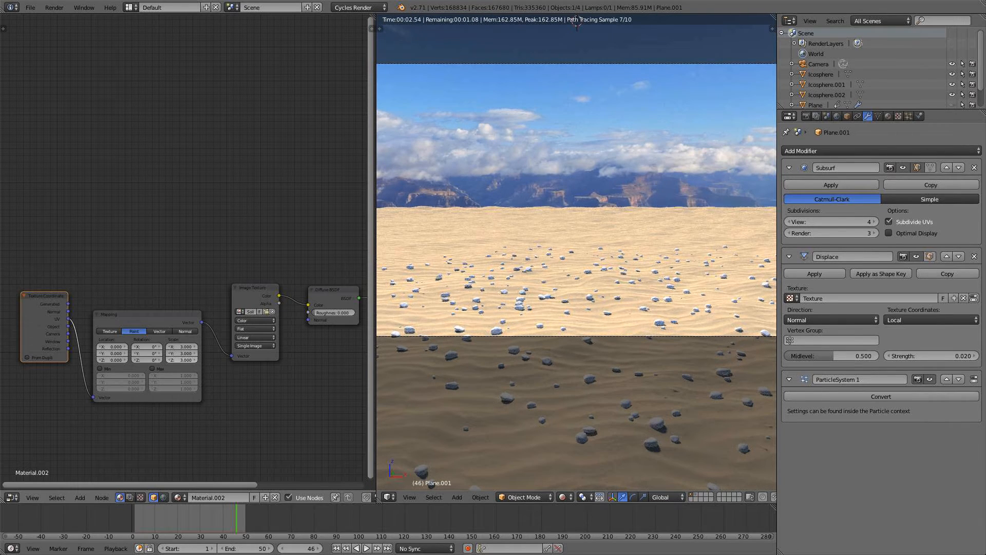
key(Return)
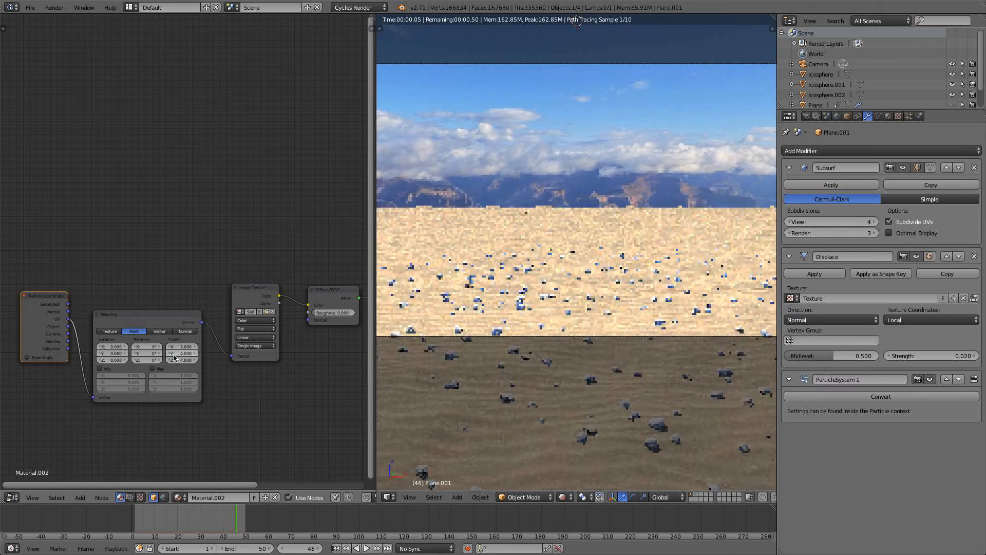
click(171, 347)
click(171, 348)
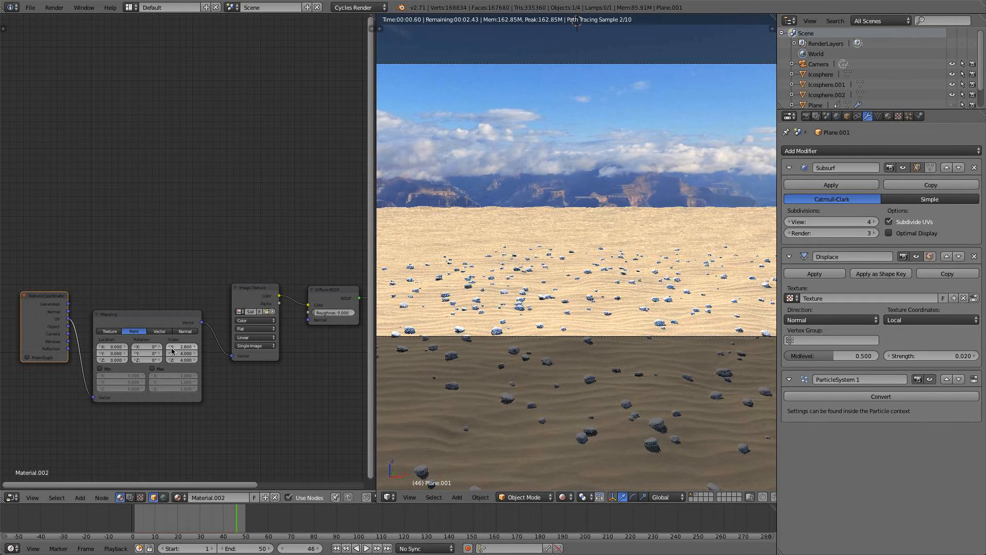
- Move the Texture Coordinate, Mapping and Image Texture nodes together away from the Diffuse BSDF and clear the selection
scroll(224, 301, down, 2)
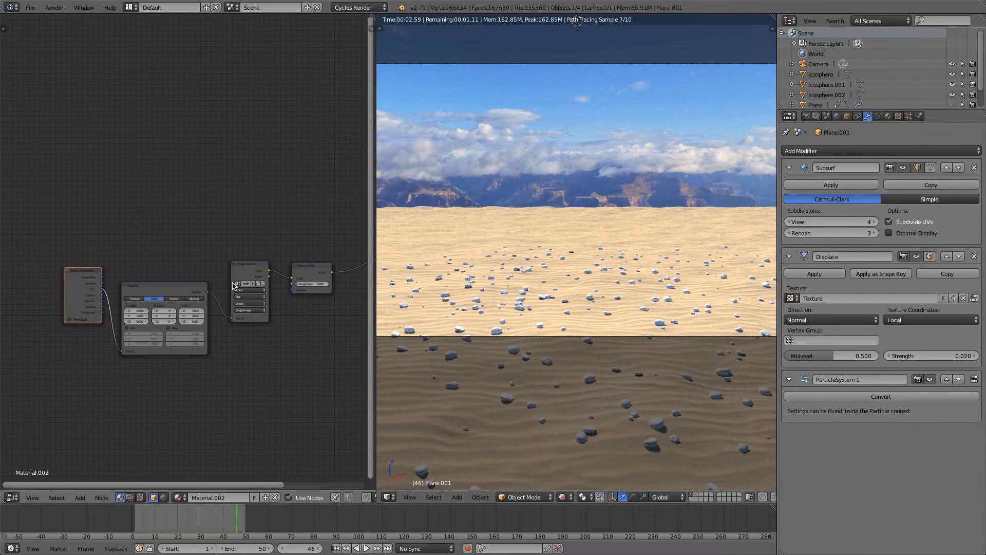
key(b)
drag(257, 387, 46, 261)
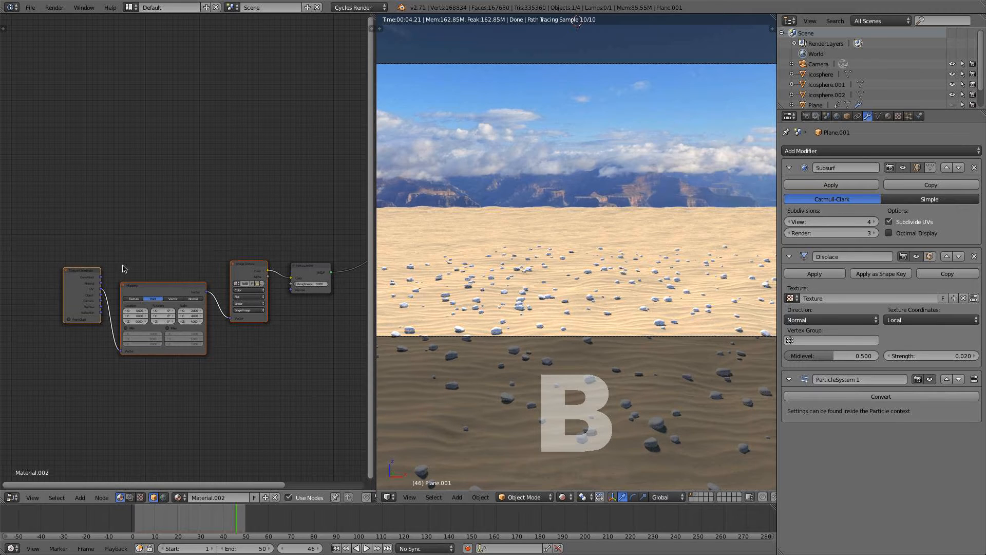
key(g)
click(125, 301)
key(a)
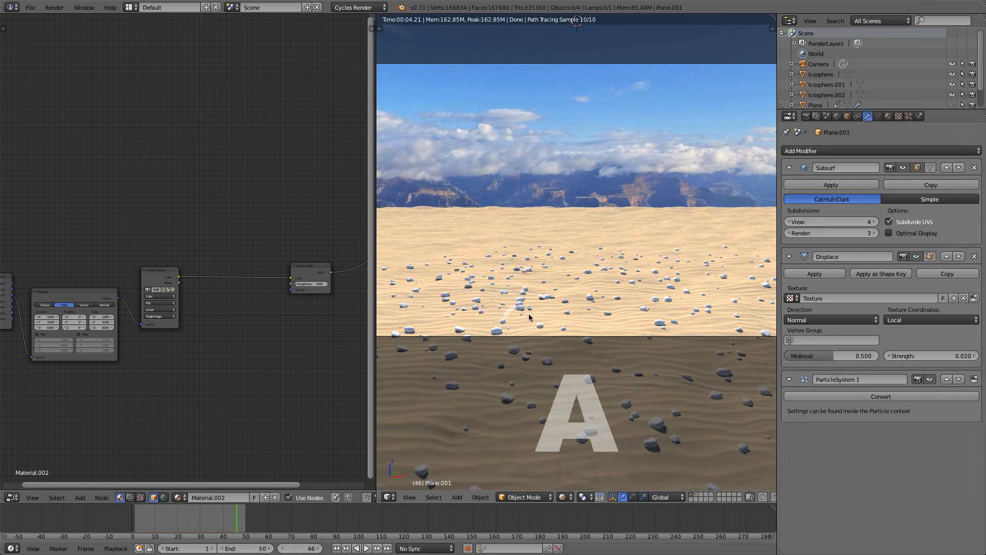
key(shift+a)
mouse_move(243, 345)
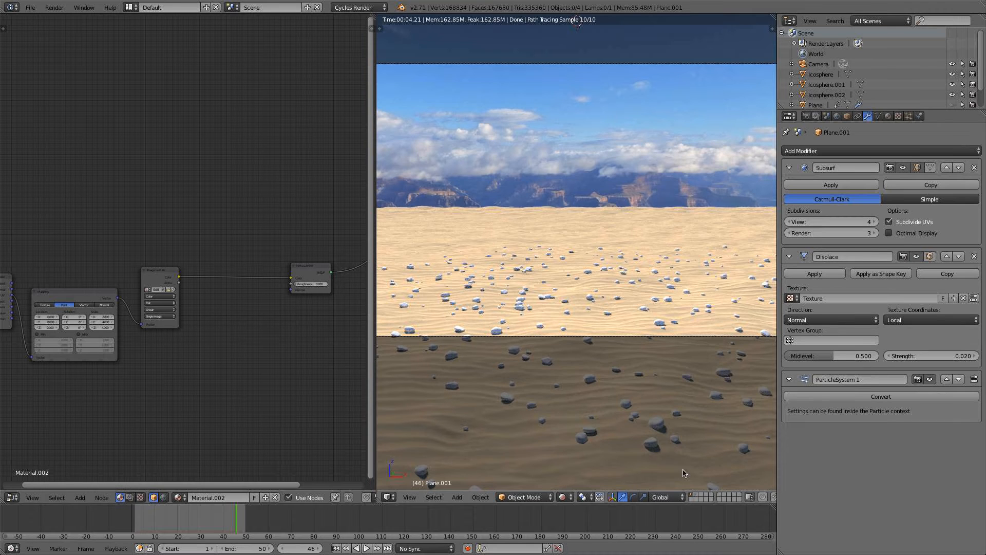
- Show only the layer holding the three original stones and frame them closely from the side
click(698, 497)
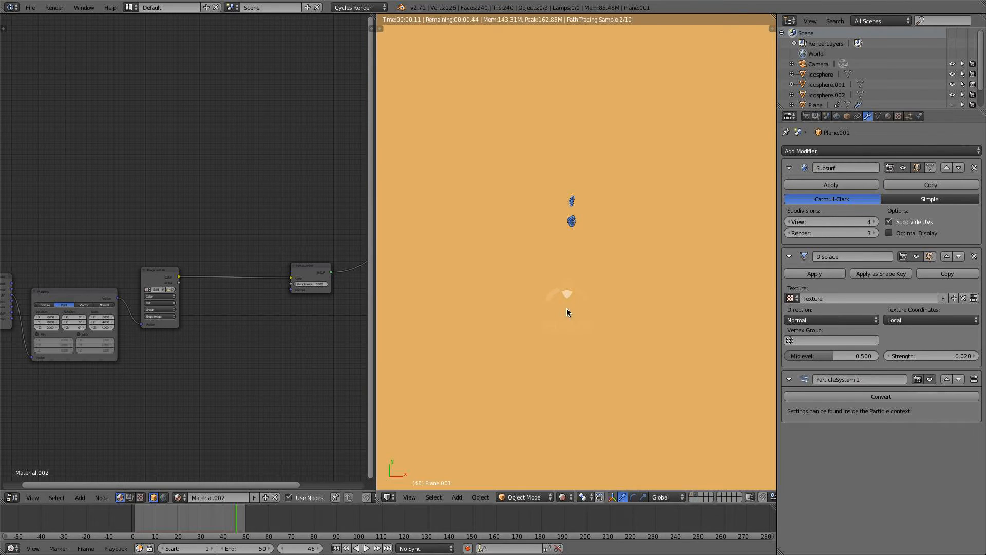
middle_drag(567, 312, 587, 264)
scroll(670, 252, up, 4)
scroll(543, 240, up, 2)
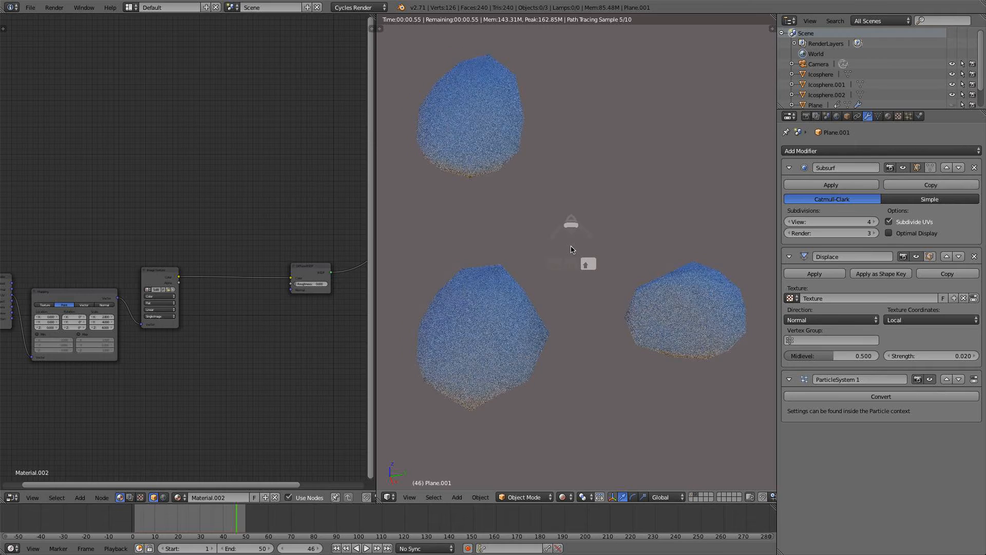
- Switch the viewport to solid shading and unwrap the uppermost stone's whole mesh with Smart UV Project at default settings
right_click(461, 117)
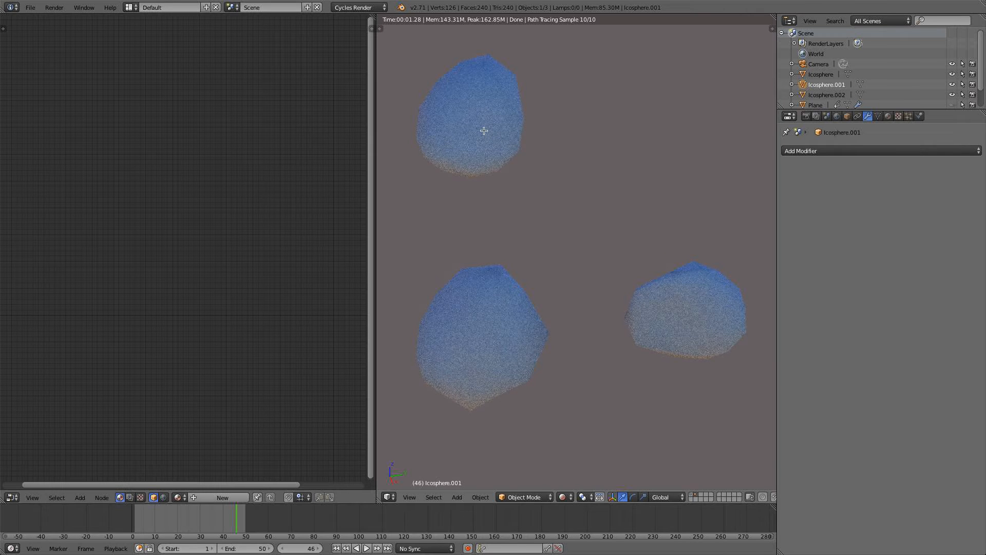
key(Tab)
click(553, 497)
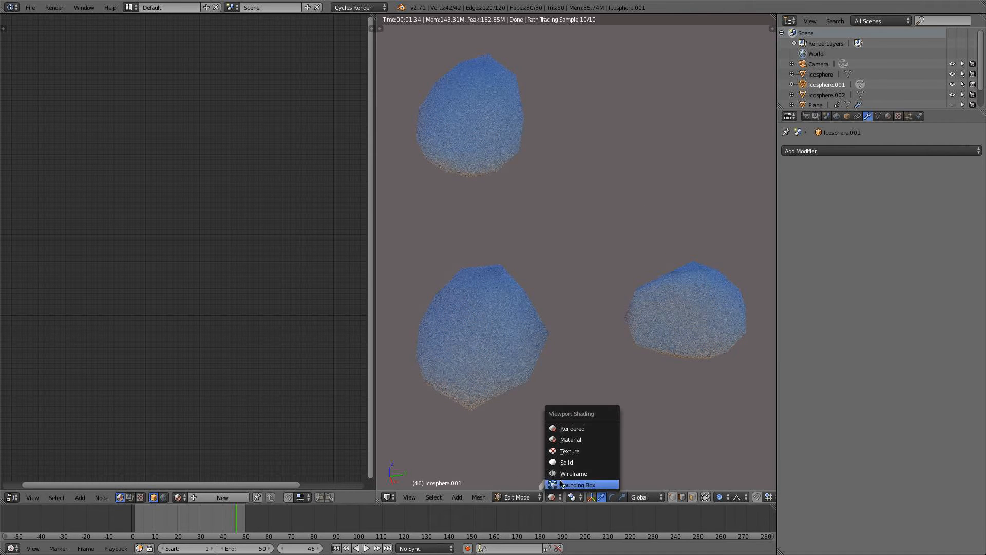
click(560, 450)
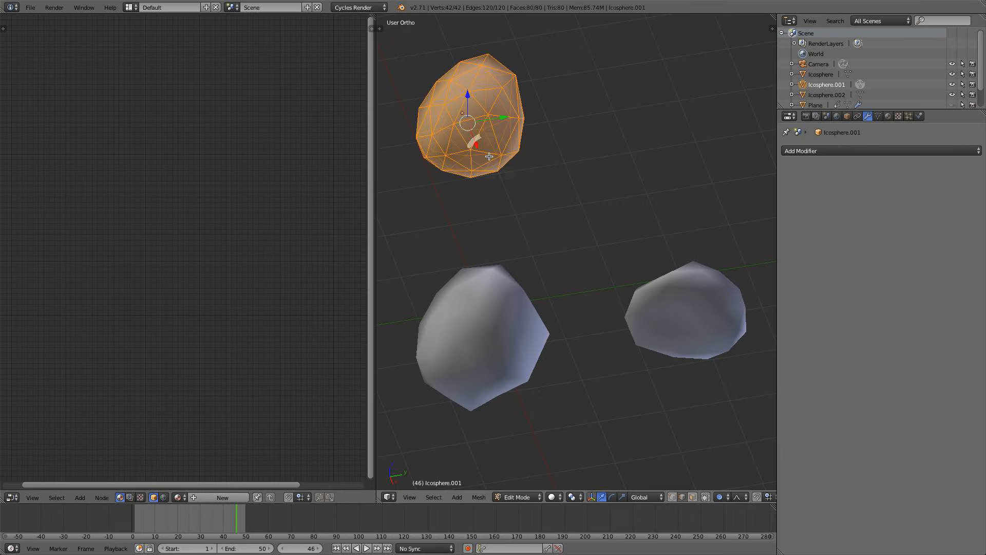
key(u)
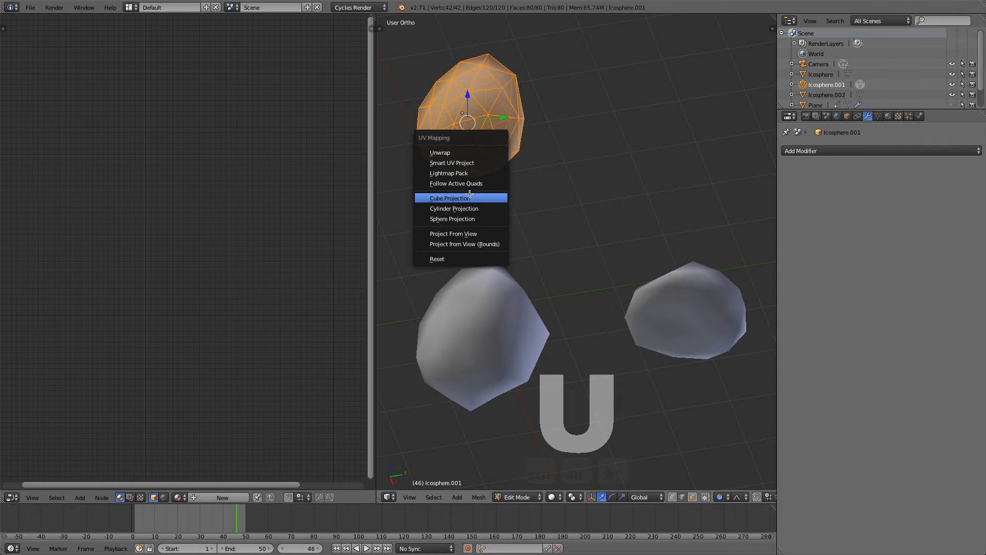
click(469, 163)
click(472, 216)
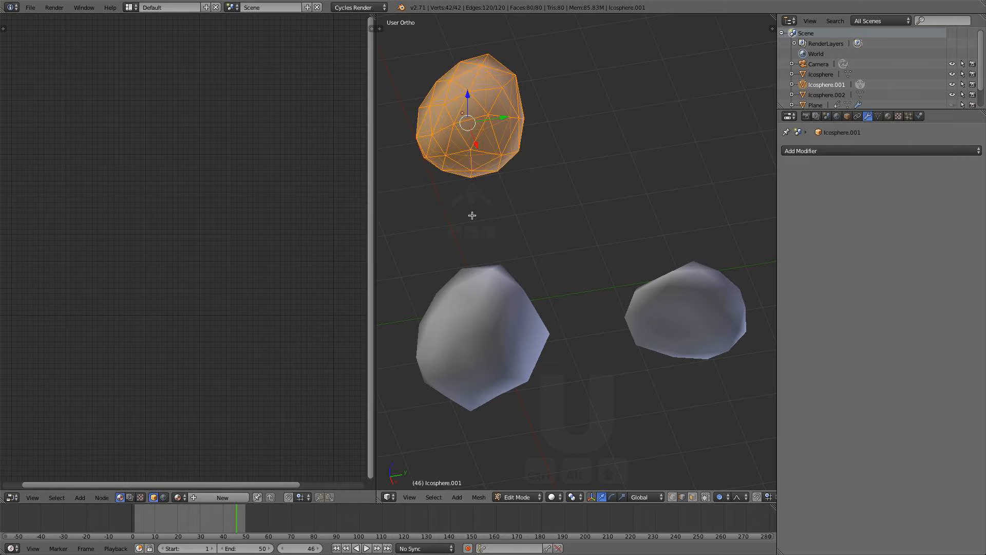
key(Tab)
- Unwrap the large pointed stone below the first one with Smart UV Project at default settings
right_click(480, 288)
key(Tab)
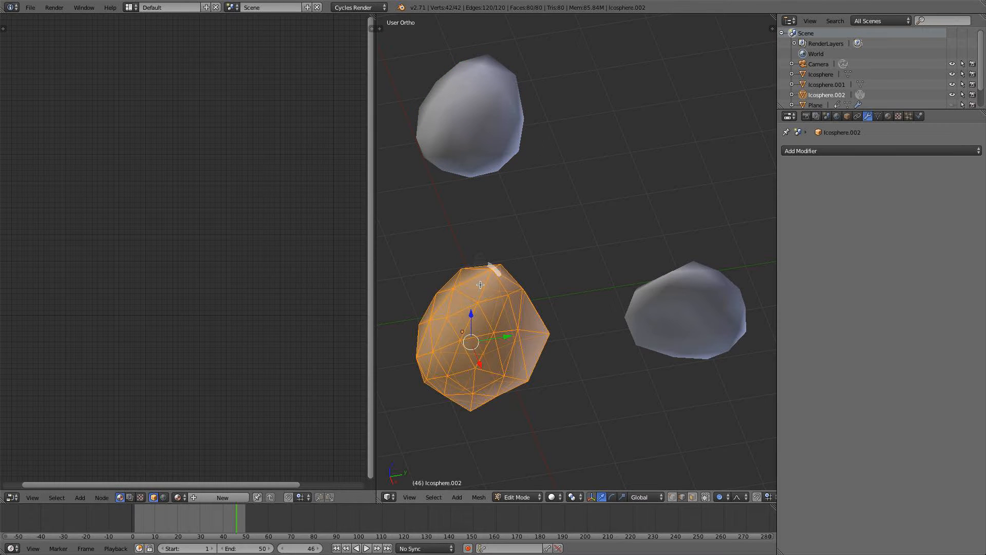
key(u)
click(480, 284)
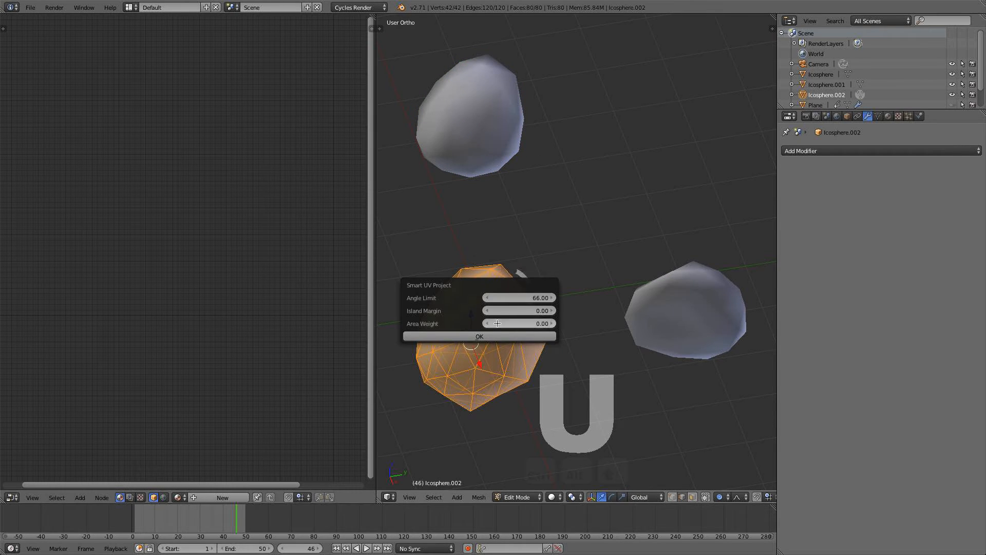
click(474, 337)
key(Tab)
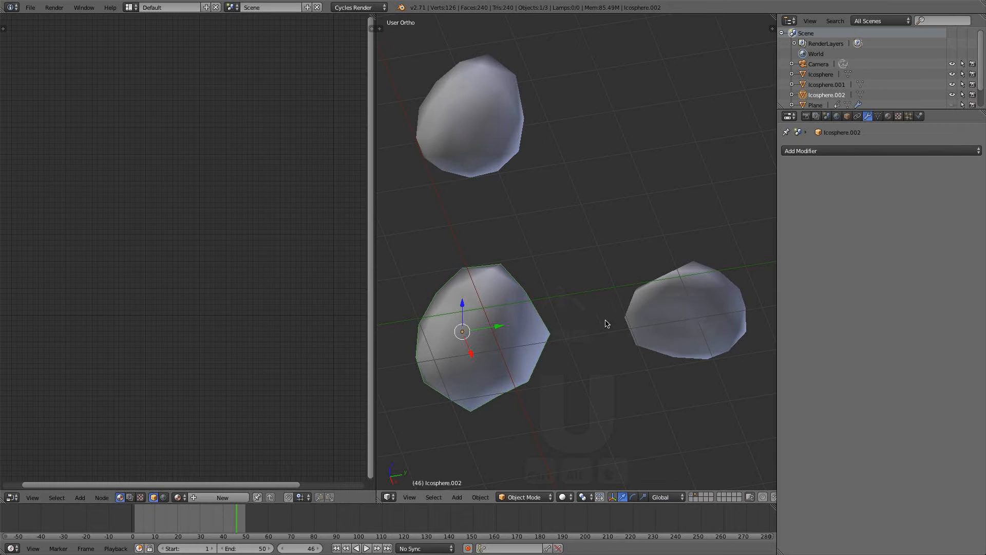
- Unwrap the remaining flatter stone with Smart UV Project at default settings and return to Object Mode
right_click(691, 312)
key(Tab)
key(u)
click(691, 313)
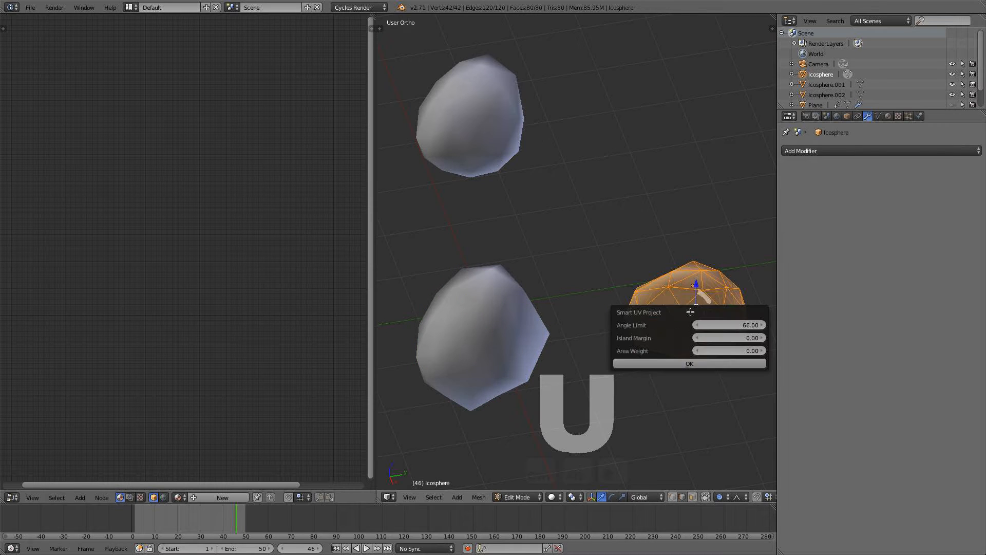
click(697, 362)
key(Tab)
scroll(520, 265, down, 3)
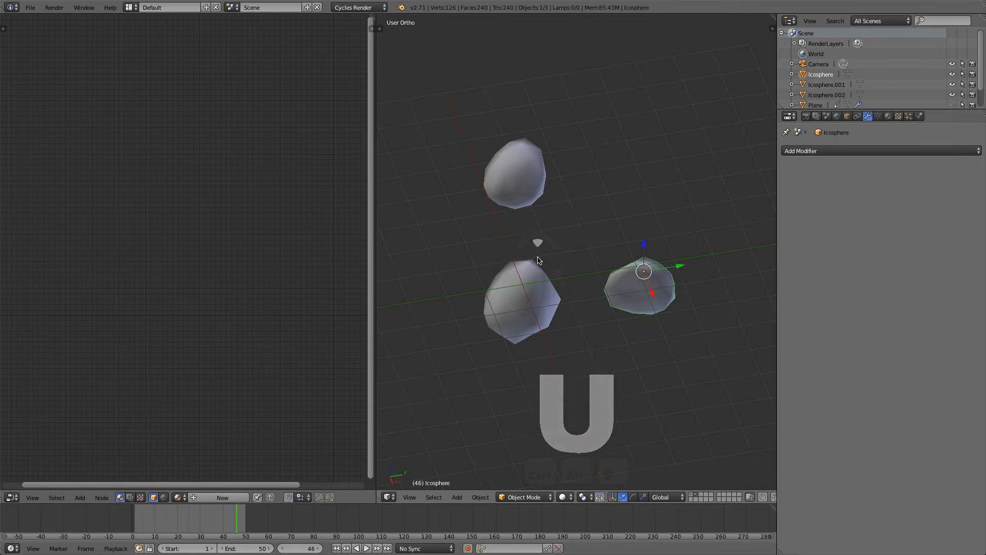
scroll(468, 345, up, 2)
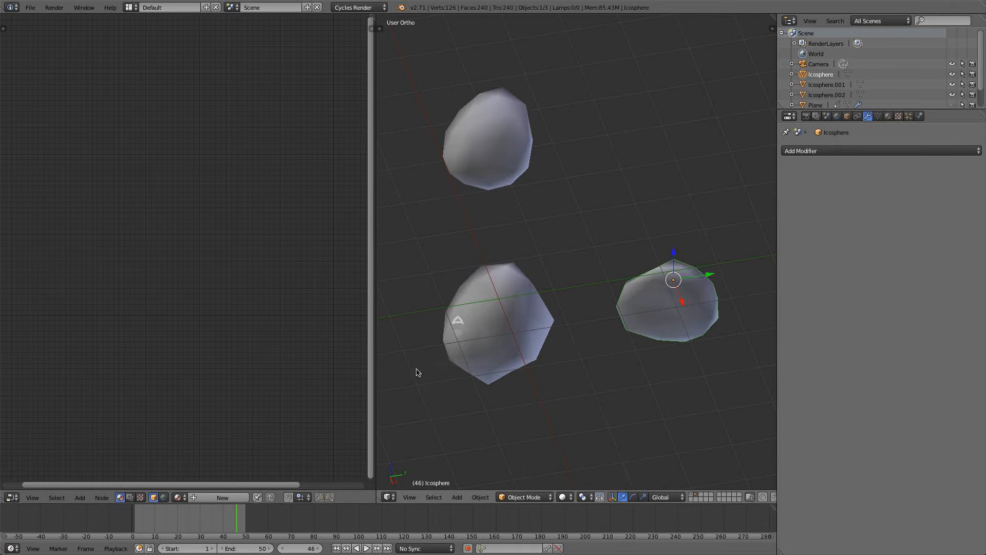
- Create a new material for the uppermost stone and place an Image Texture node before its Diffuse BSDF
right_click(483, 149)
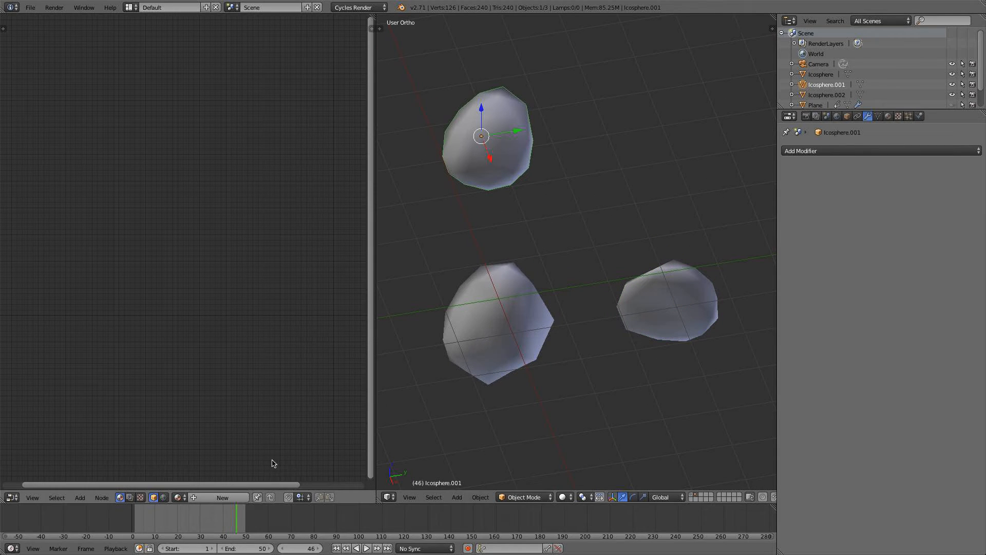
click(222, 497)
key(Home)
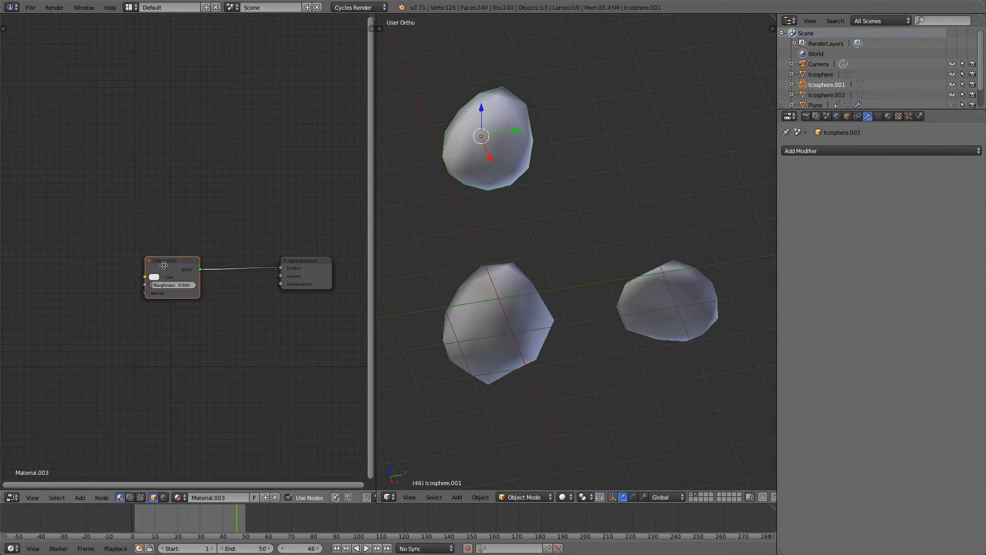
key(shift+a)
mouse_move(63, 314)
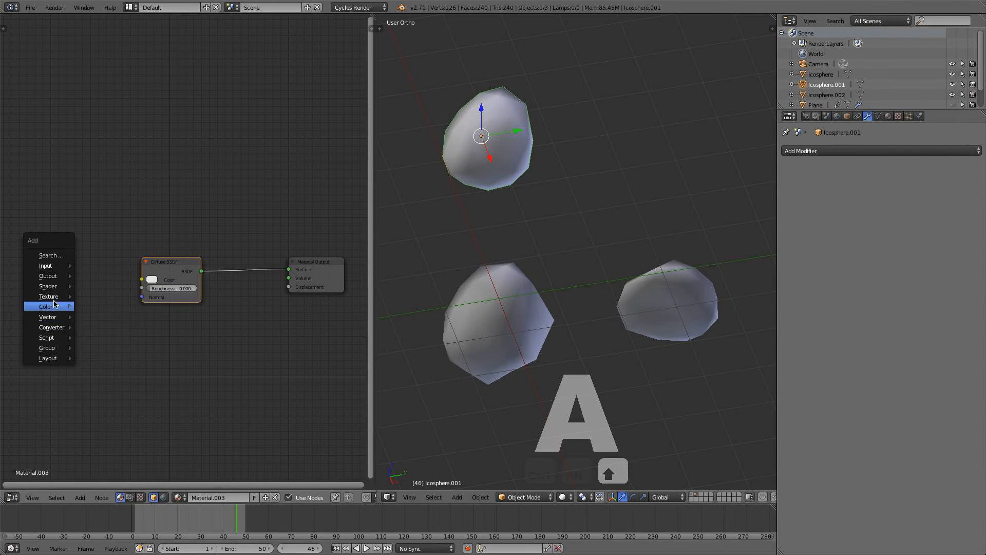
mouse_move(51, 297)
click(102, 298)
click(35, 256)
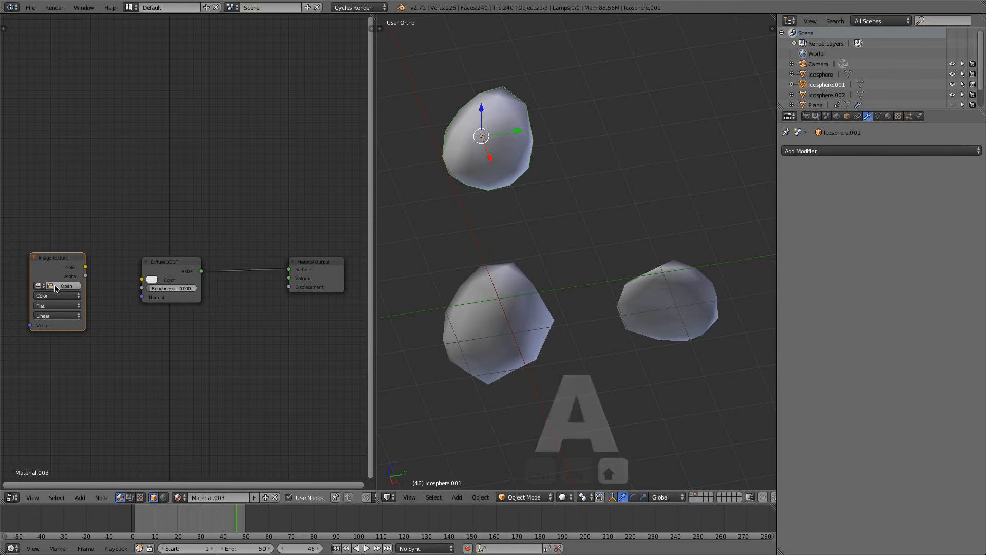
- Load the reddish RockSmooth0192_1_S.jpg from the Ocean Tutorial folder into the Image Texture node, browsing with thumbnails
click(65, 285)
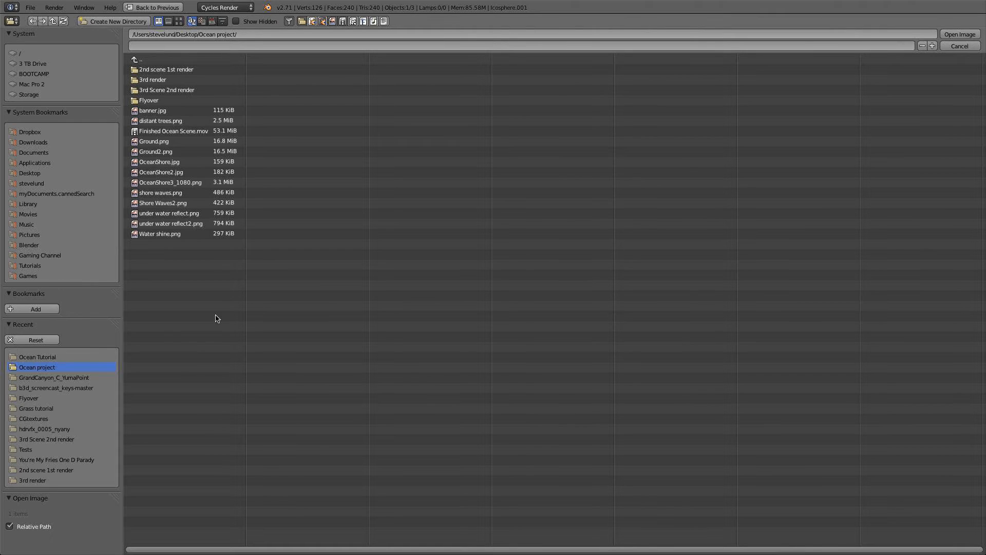
click(37, 357)
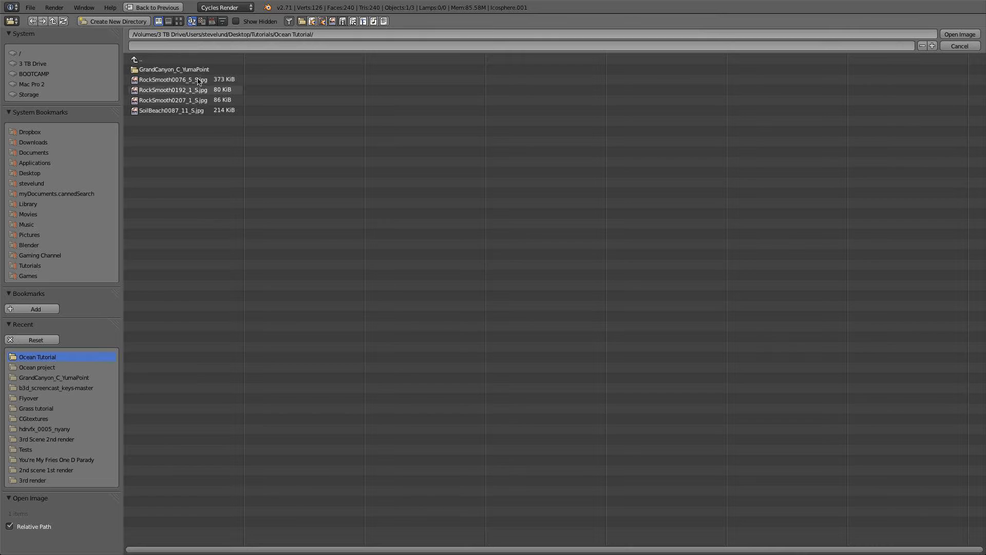
click(182, 21)
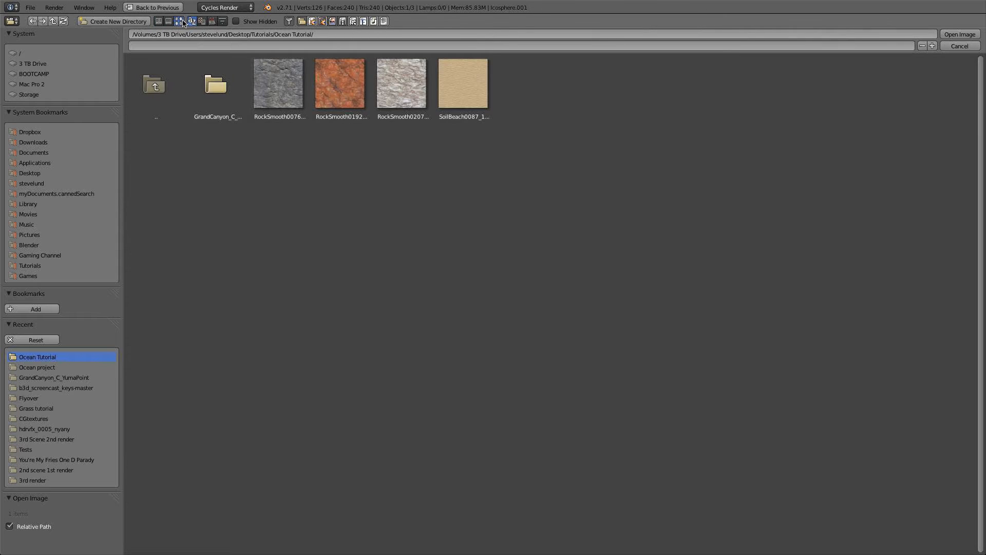
double_click(337, 94)
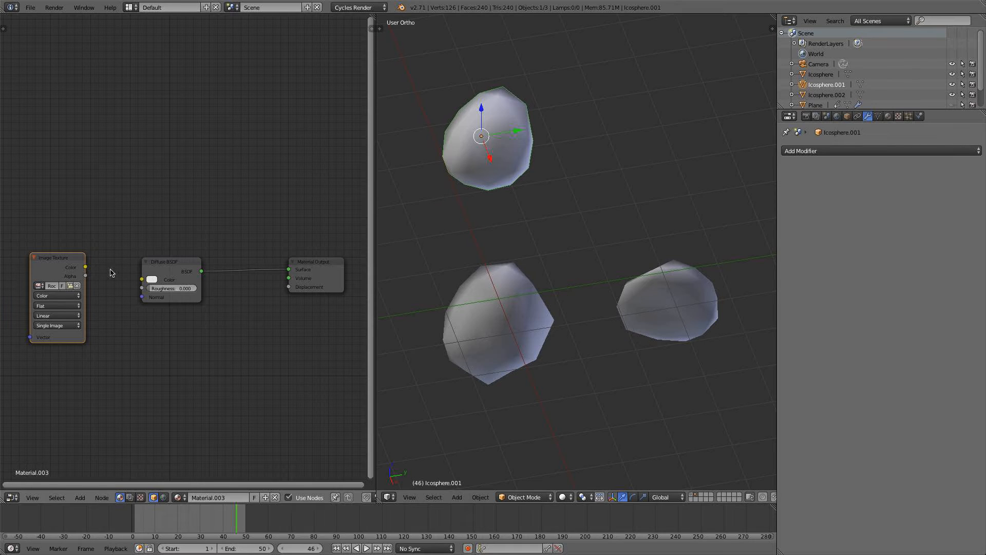
- Connect the Image Texture's color to the Diffuse BSDF color and preview the stones in rendered shading
drag(85, 267, 150, 260)
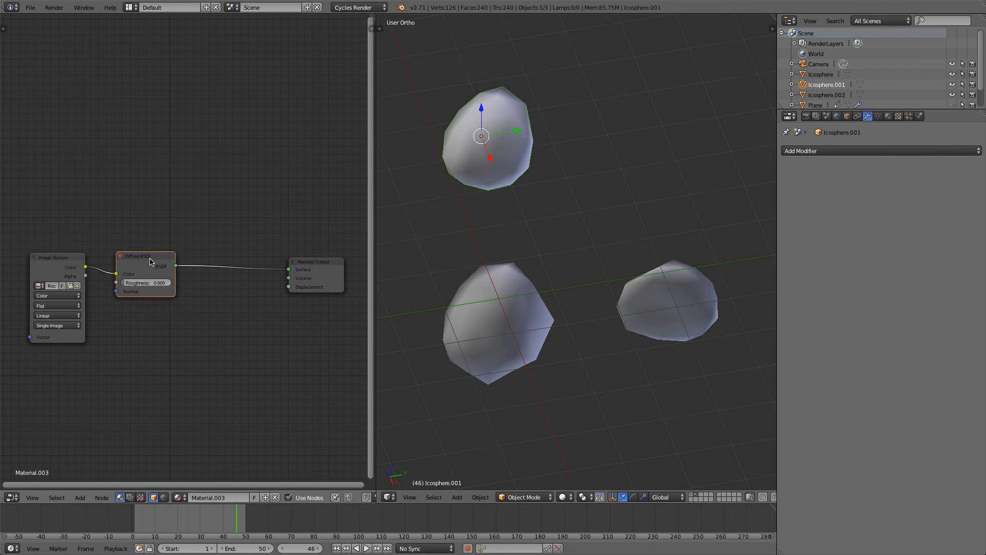
click(569, 497)
click(584, 430)
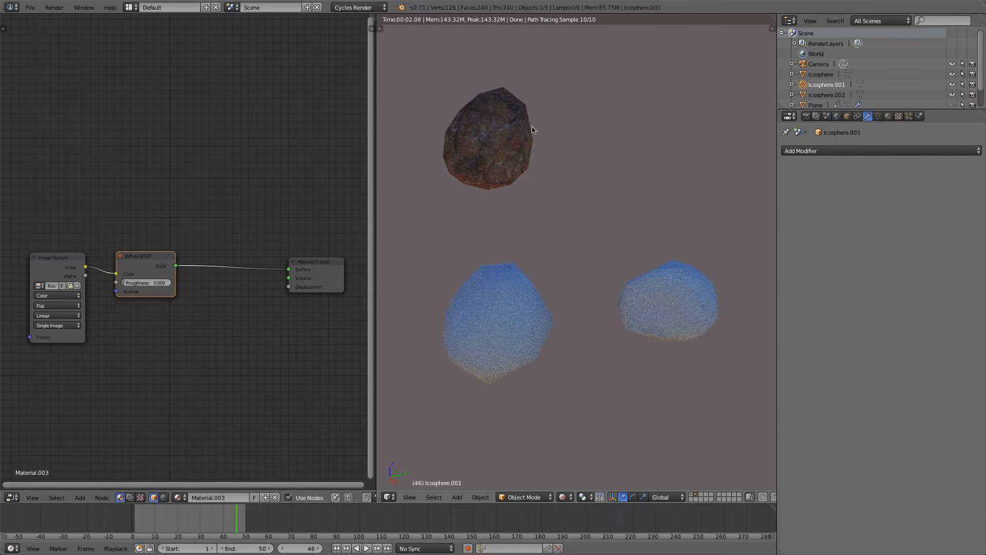
- Insert a Mix Shader node between the Diffuse BSDF and the Material Output
scroll(240, 340, up, 3)
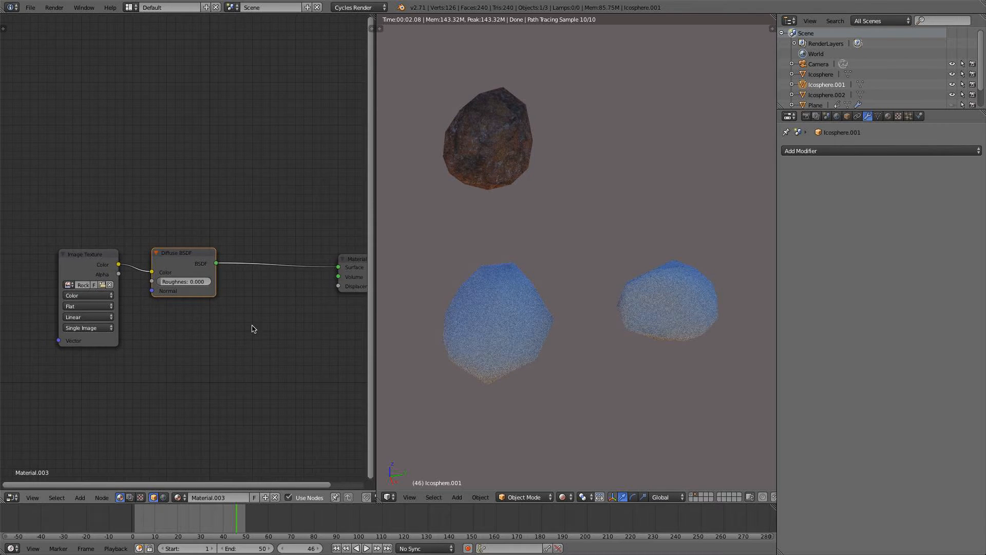
scroll(253, 328, up, 1)
key(shift+a)
mouse_move(254, 329)
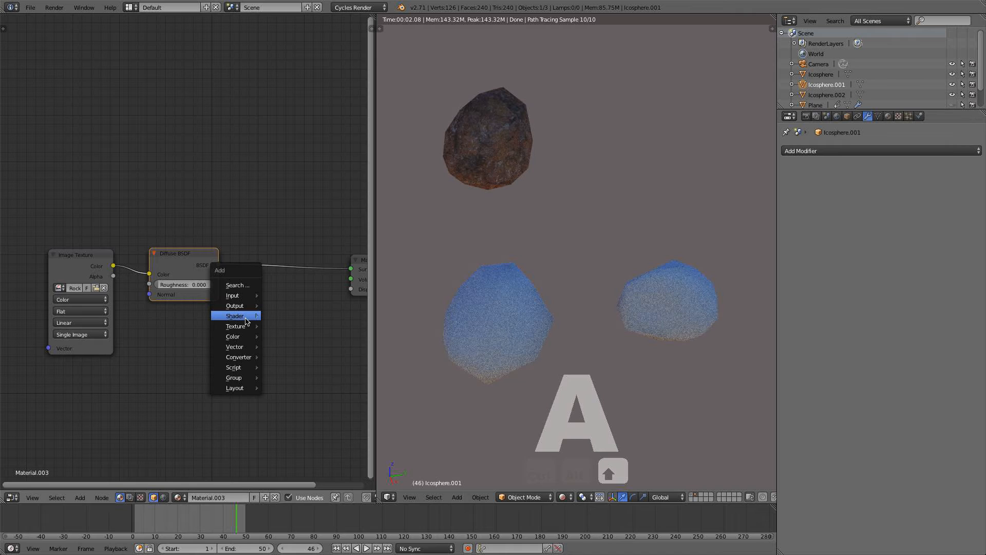
click(290, 318)
click(253, 255)
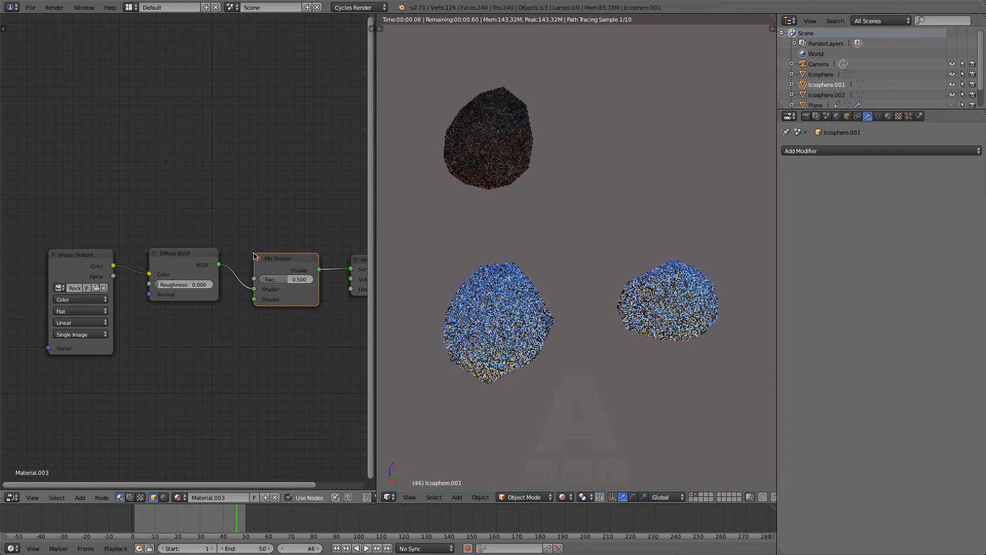
- Add a Glossy BSDF below the Diffuse BSDF and connect it to the Mix Shader's second shader input
key(shift+a)
mouse_move(243, 319)
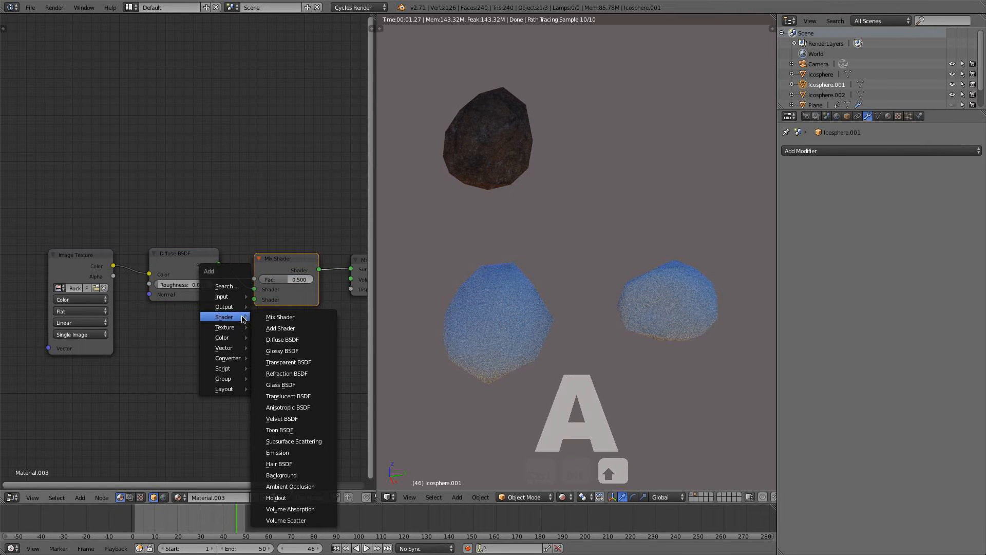
click(273, 350)
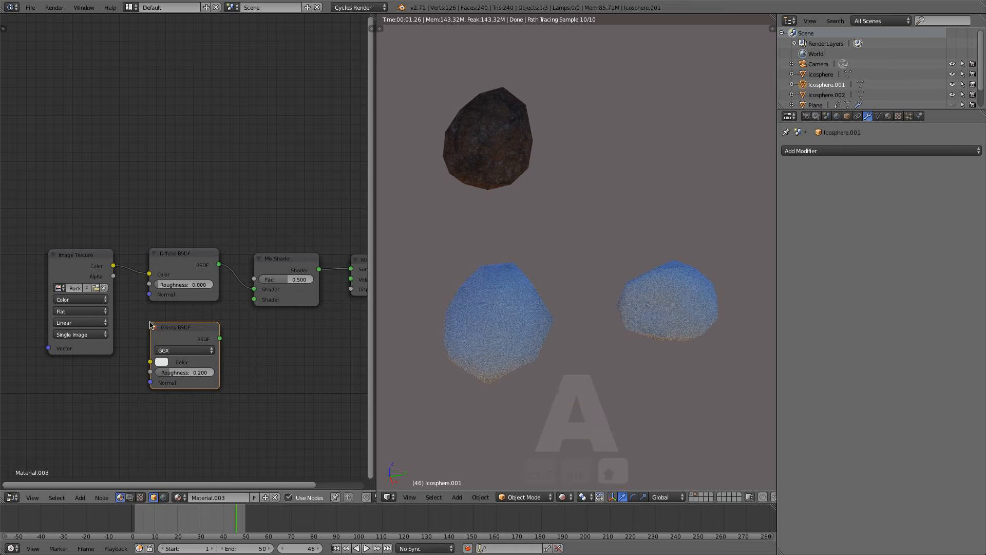
click(221, 340)
drag(221, 340, 255, 302)
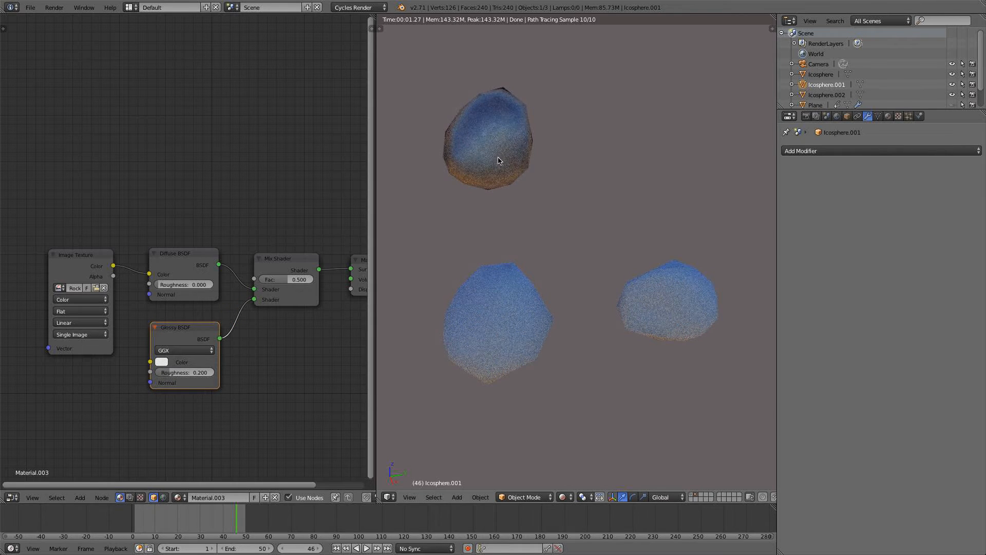
- Set the Mix Shader factor to 0.1 and the Glossy BSDF roughness to 0.05, then check the rendered stone
click(289, 280)
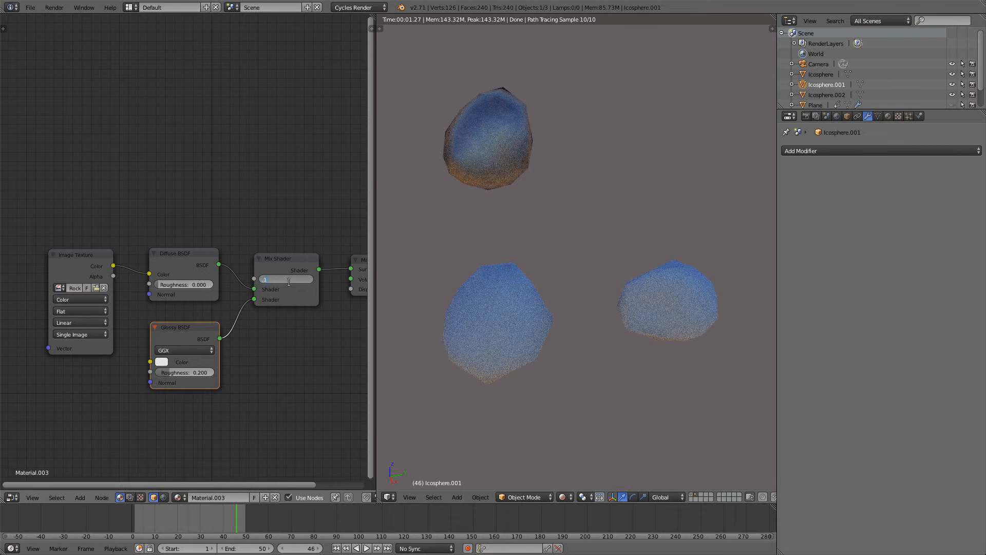
key(Return)
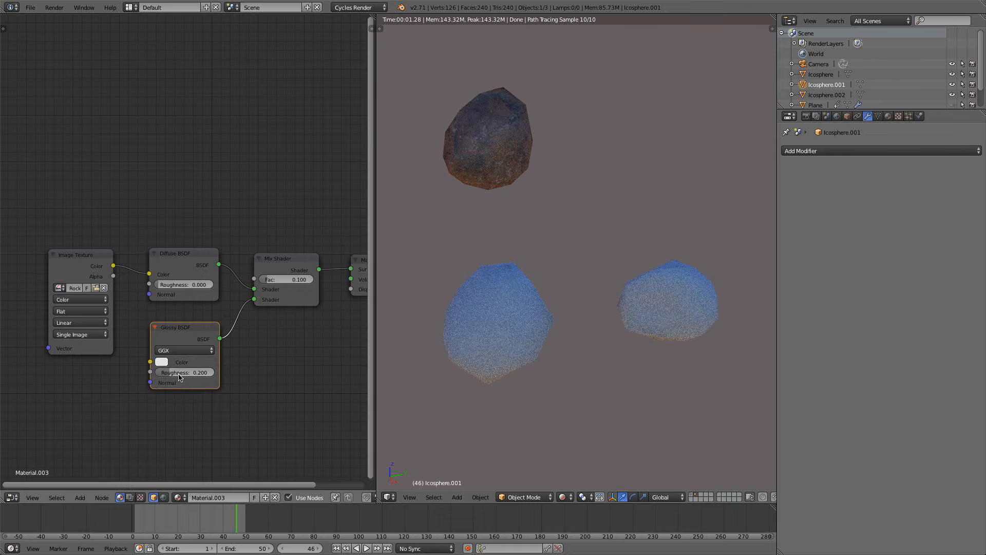
click(177, 372)
key(Return)
scroll(546, 152, down, 3)
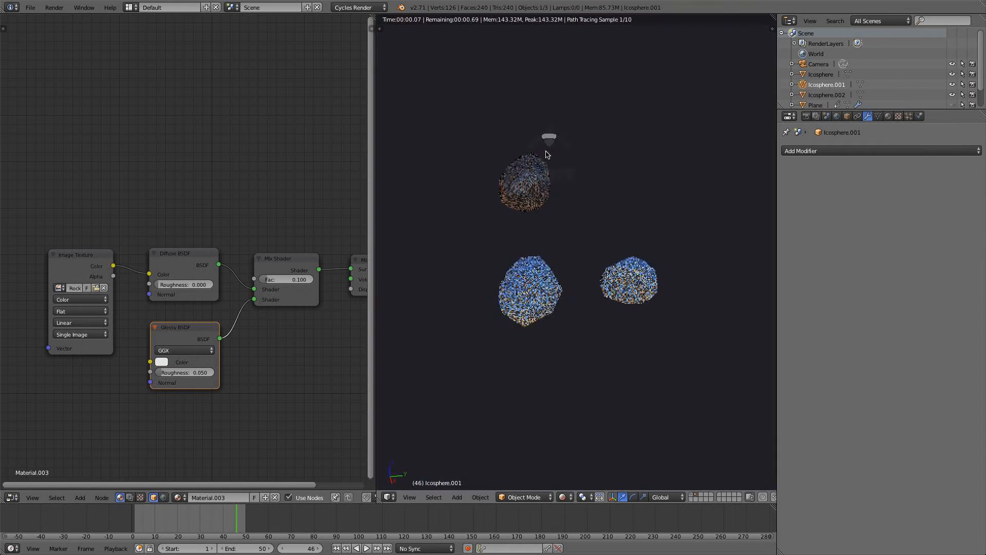
scroll(544, 150, up, 3)
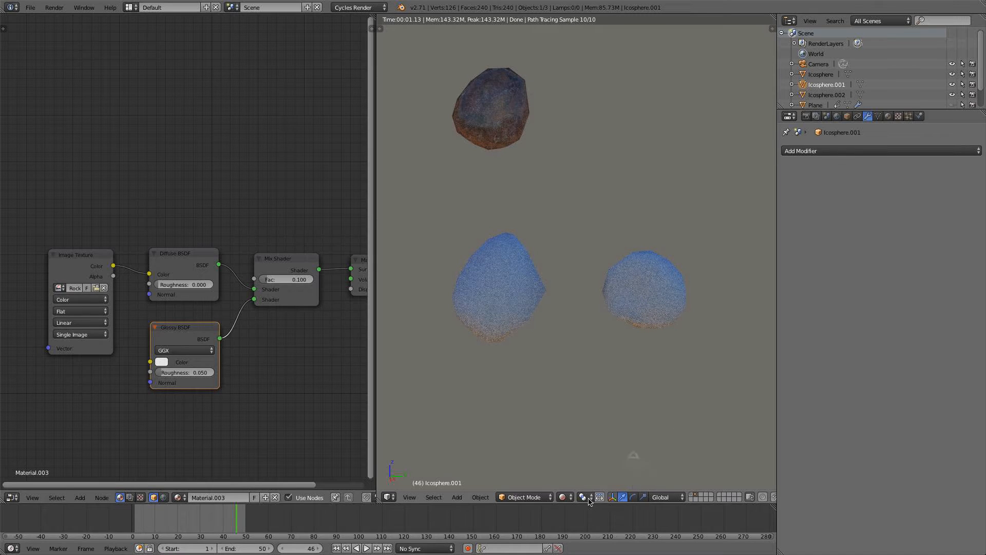
- Return to solid shading, show the ocean layer, and assign the Sun lamp to both the first and second layers
click(565, 497)
click(588, 455)
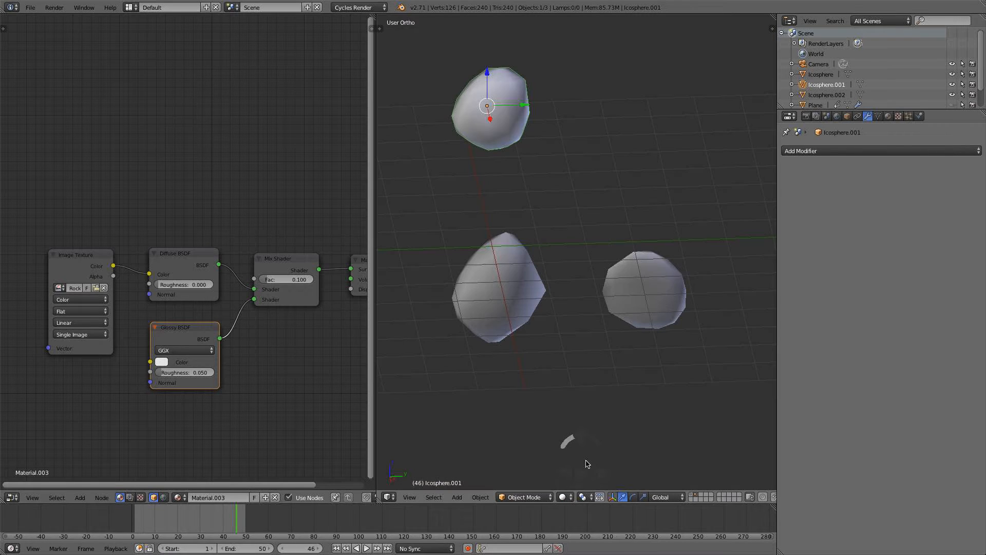
click(695, 494)
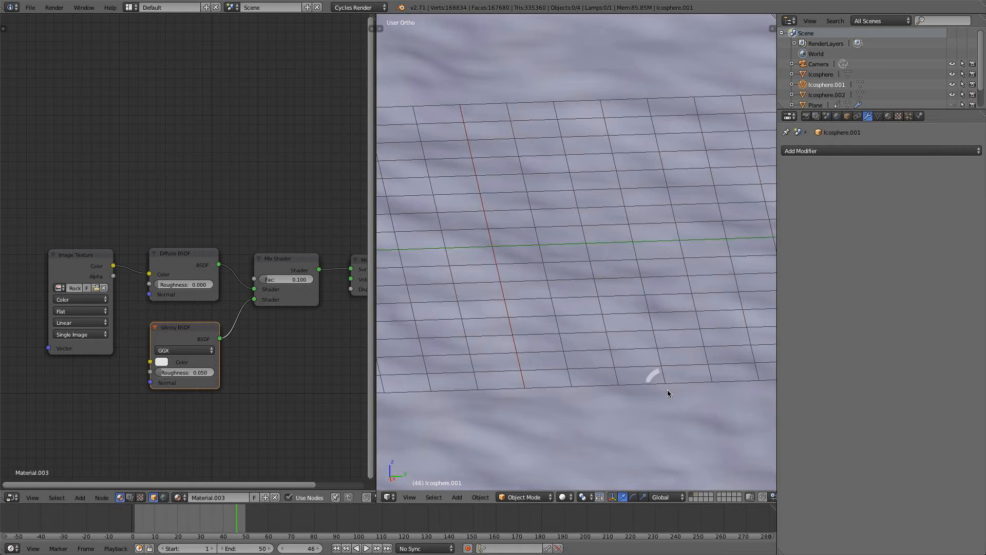
scroll(655, 380, down, 6)
right_click(708, 191)
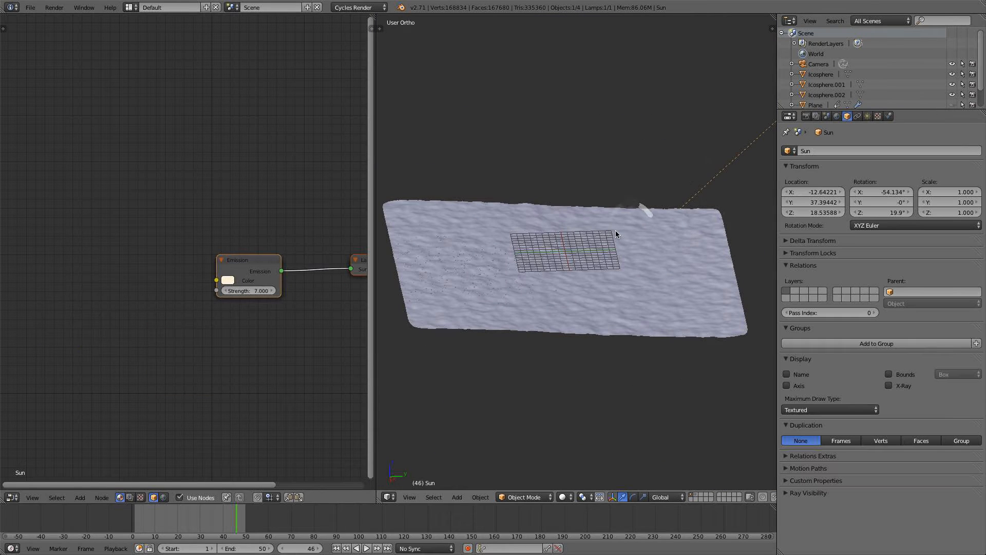
key(m)
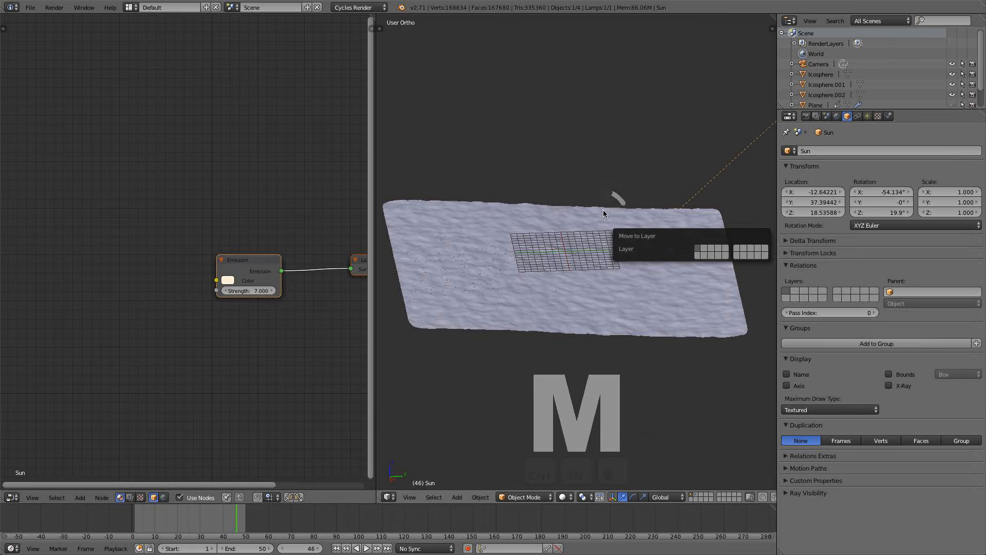
key(m)
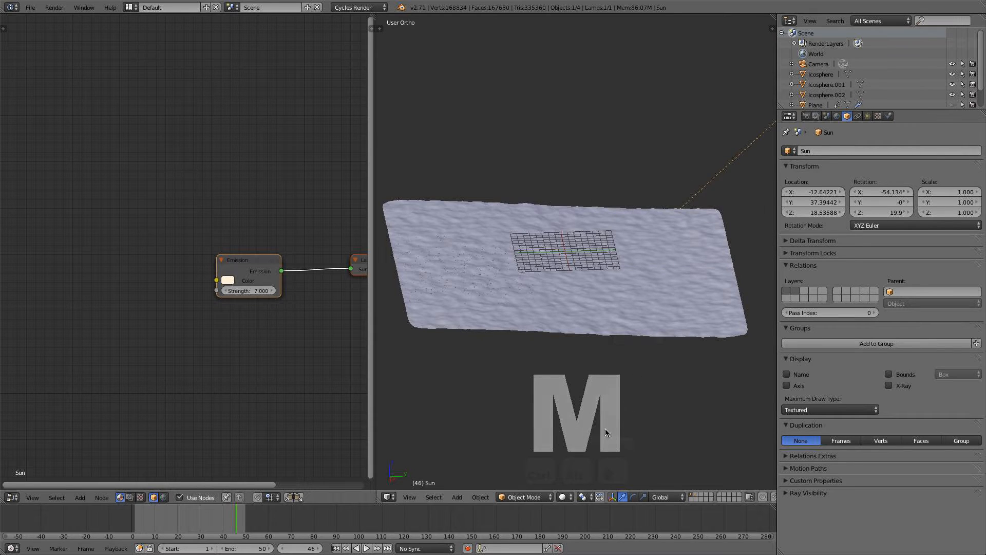
scroll(670, 359, down, 4)
middle_drag(669, 351, 676, 282)
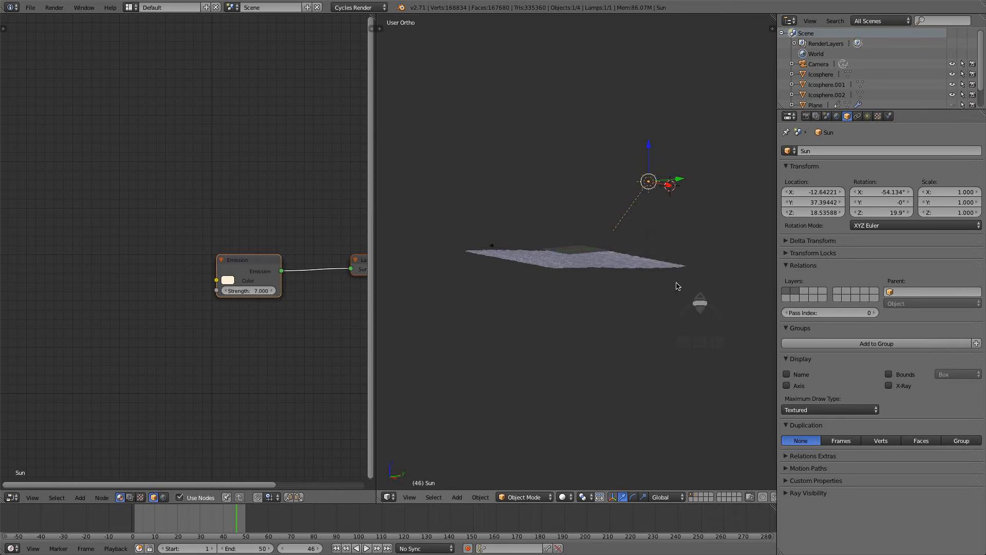
- Show the stones' layer in the right orthographic view and preview the Sun's lighting on them in rendered shading
click(697, 497)
scroll(667, 195, up, 3)
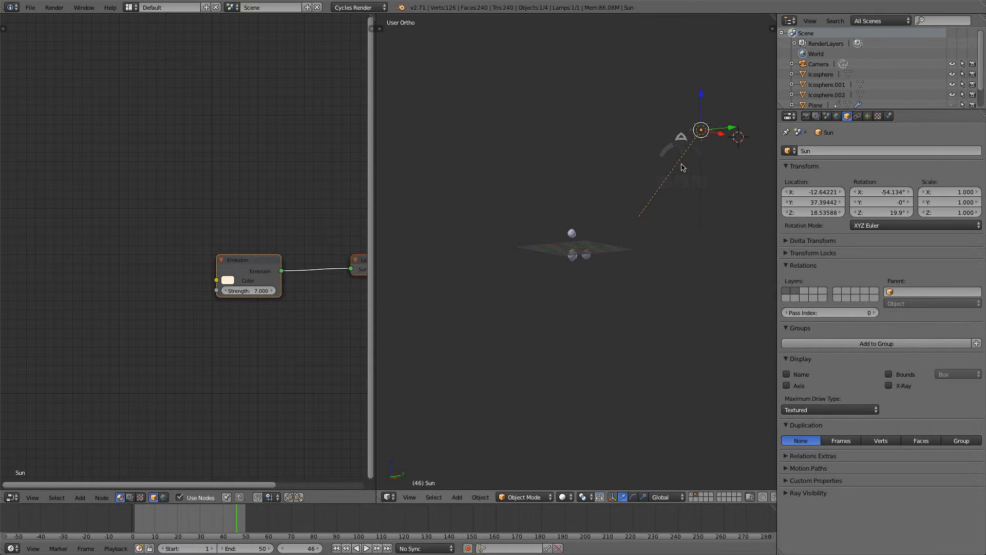
key(KP_3)
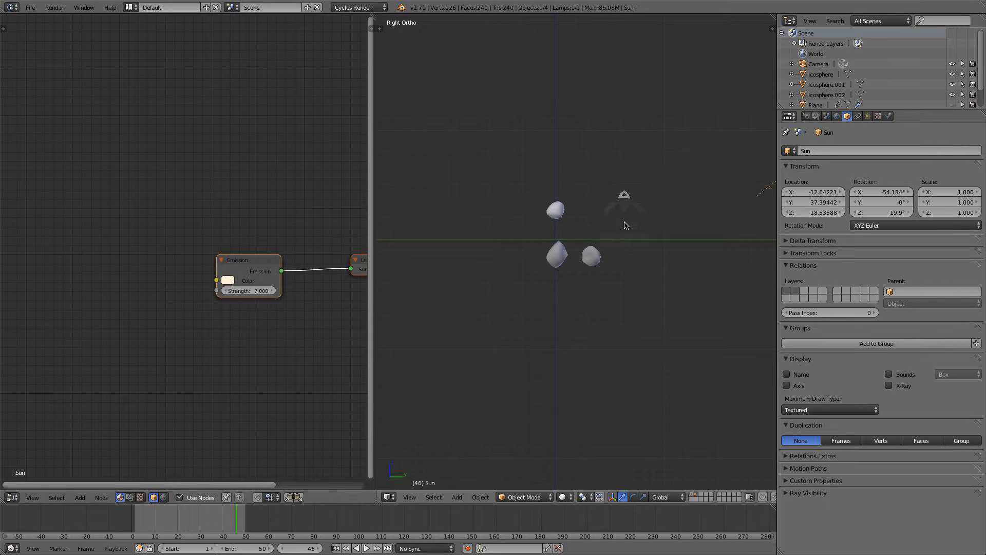
scroll(612, 214, up, 3)
scroll(612, 214, up, 3)
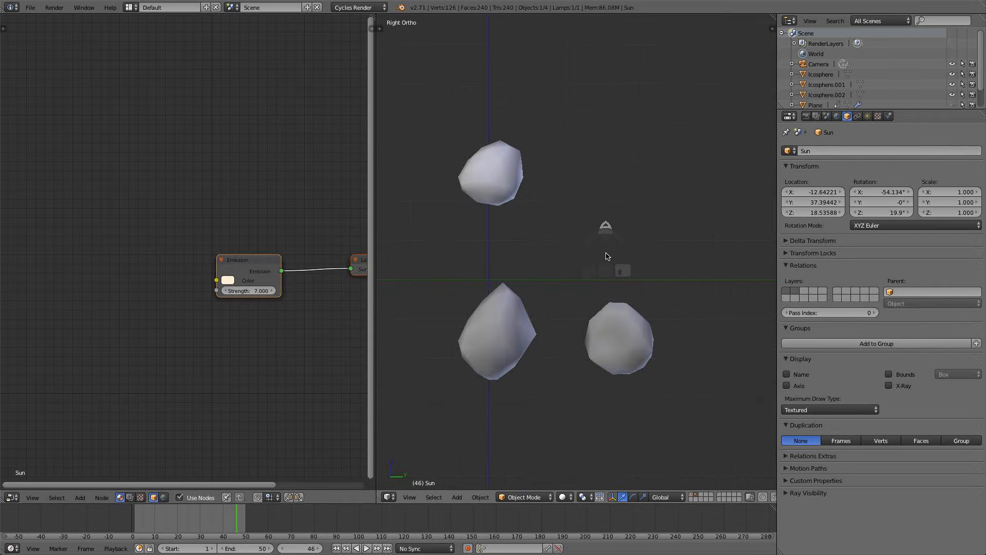
click(563, 497)
click(579, 431)
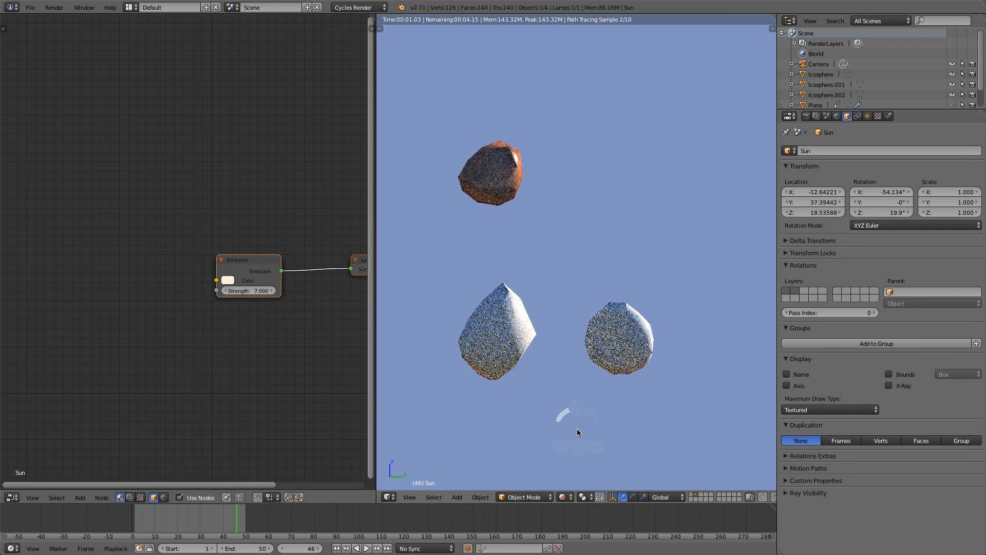
scroll(509, 159, up, 3)
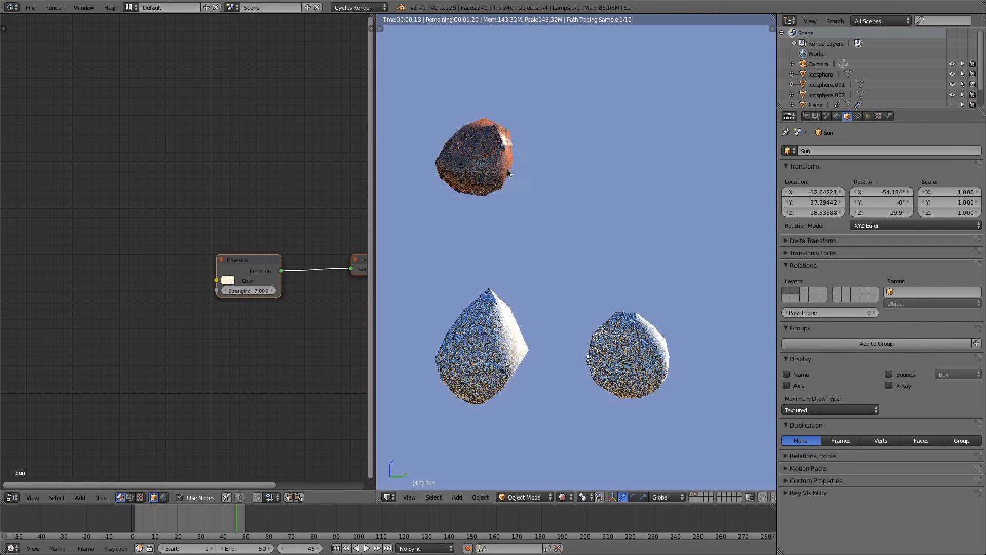
- Select the textured upper stone and move its Image Texture node well away from the Diffuse BSDF to make room between them
right_click(452, 137)
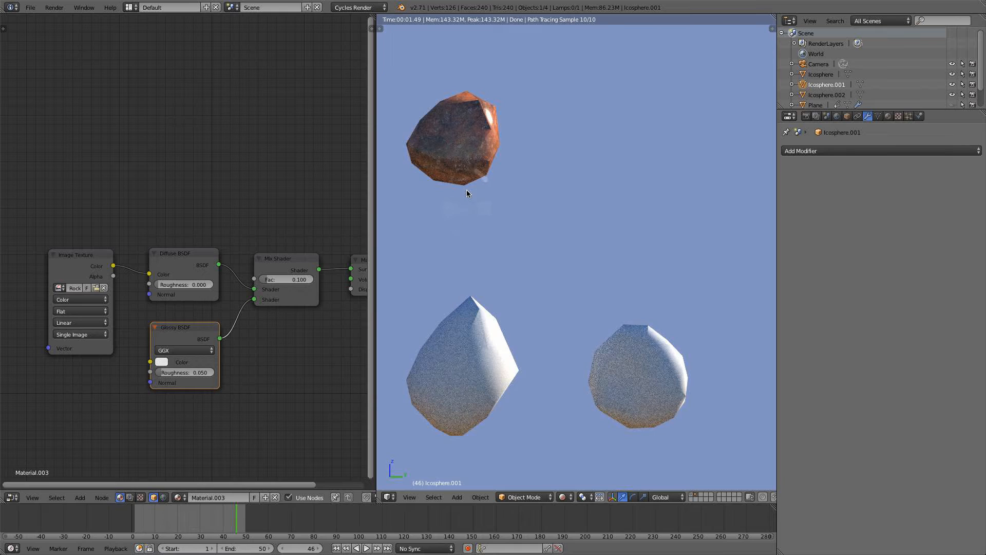
middle_drag(475, 170, 496, 162)
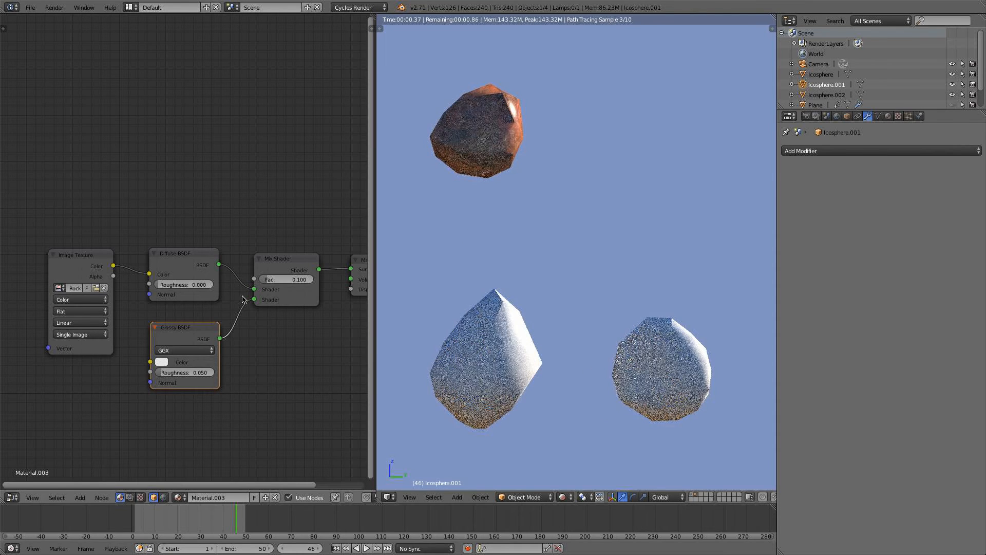
scroll(257, 314, down, 1)
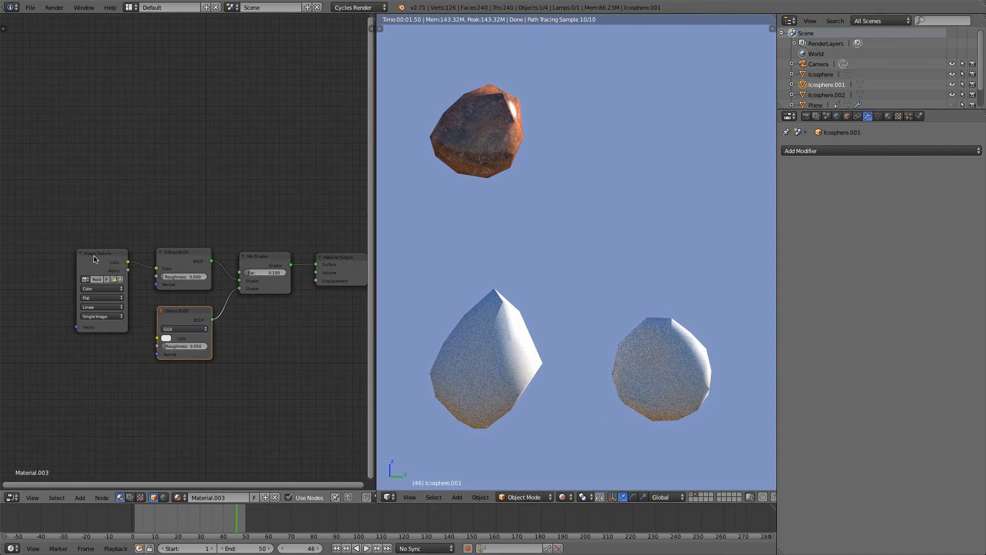
drag(94, 255, 23, 252)
middle_drag(86, 263, 184, 265)
drag(118, 258, 67, 257)
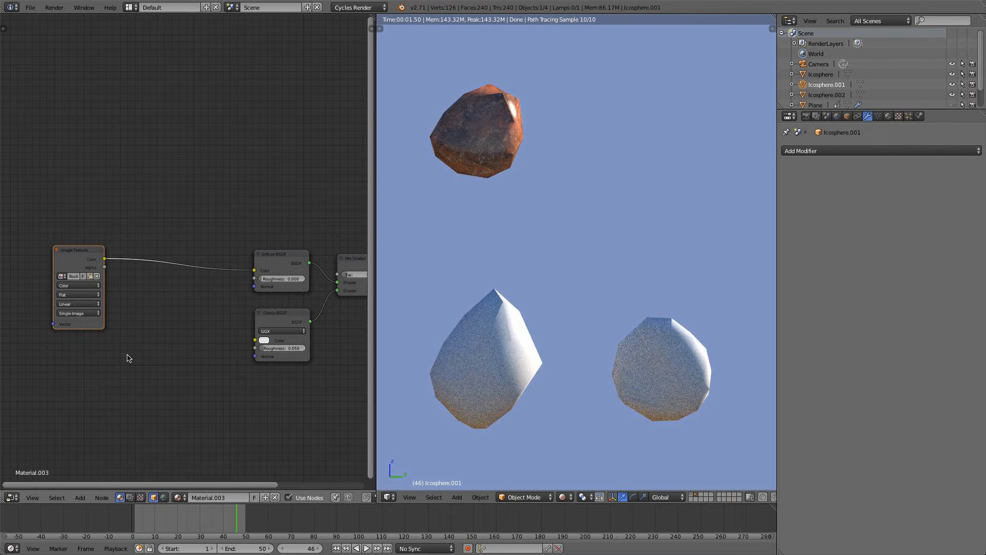
- Add a Bump node, feeding its Height from the Image Texture color and its Normal output into the Diffuse and Glossy BSDF normals
key(shift+a)
mouse_move(129, 358)
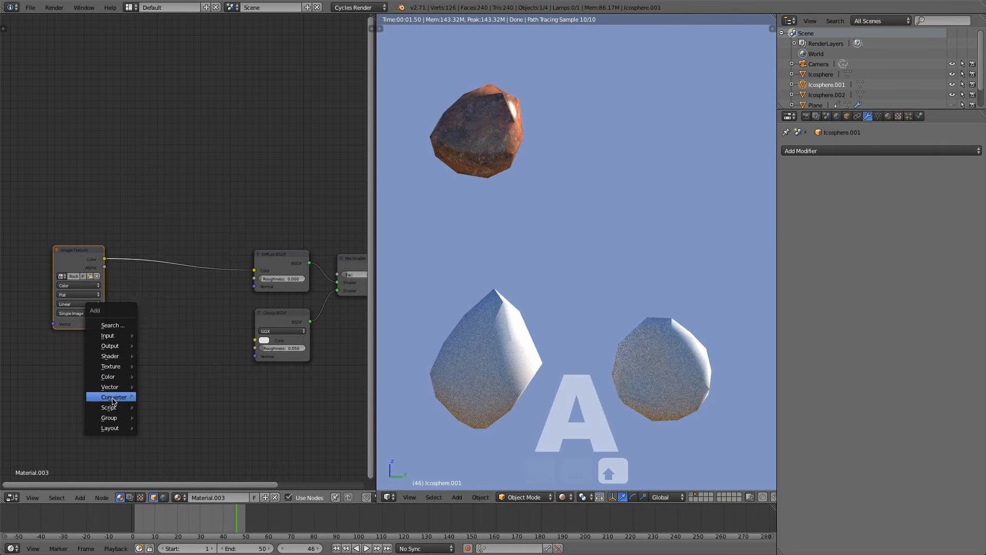
click(153, 397)
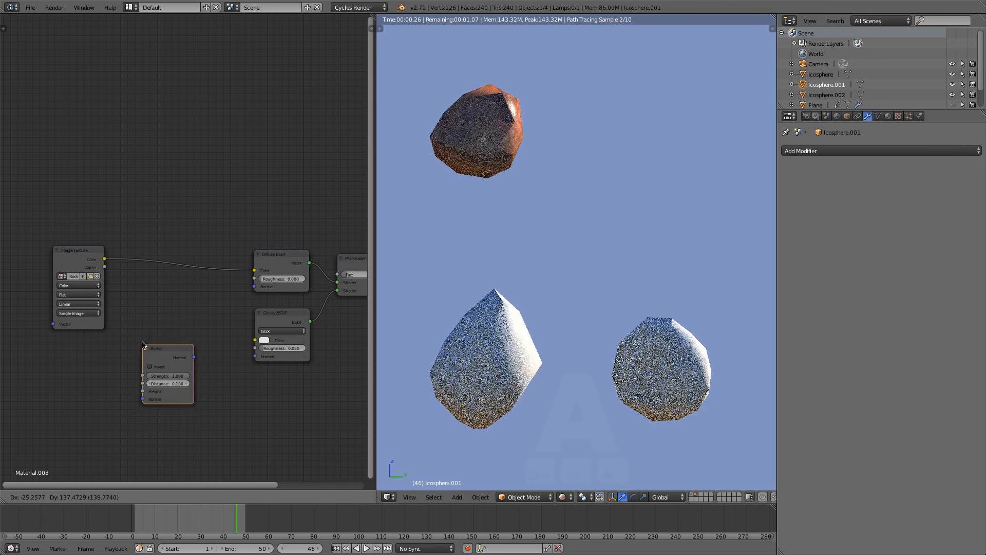
click(160, 389)
drag(104, 259, 152, 378)
mouse_move(204, 344)
mouse_down()
mouse_move(255, 356)
mouse_move(254, 286)
mouse_up()
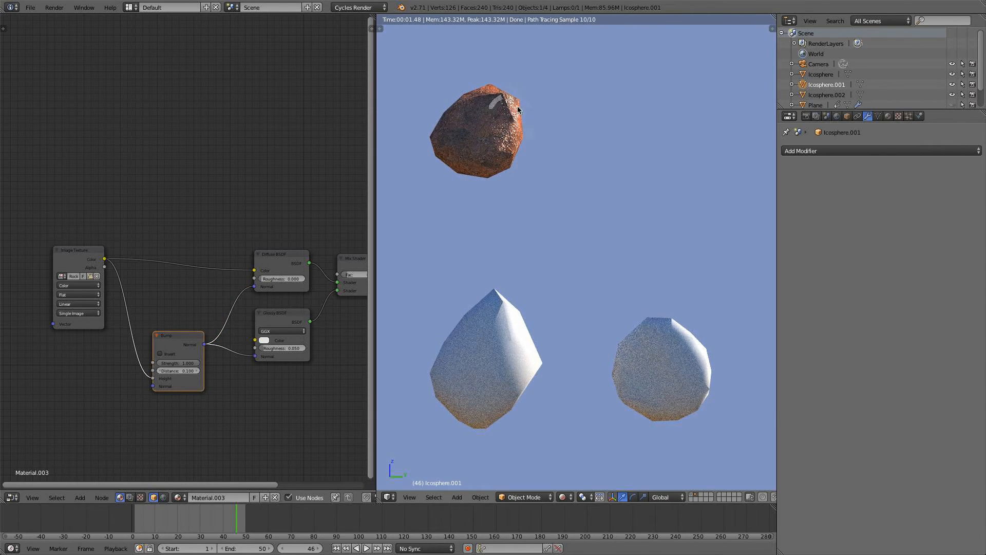
- Set the Bump strength to 0.2 and check the rendered stone's surface
scroll(517, 106, up, 3)
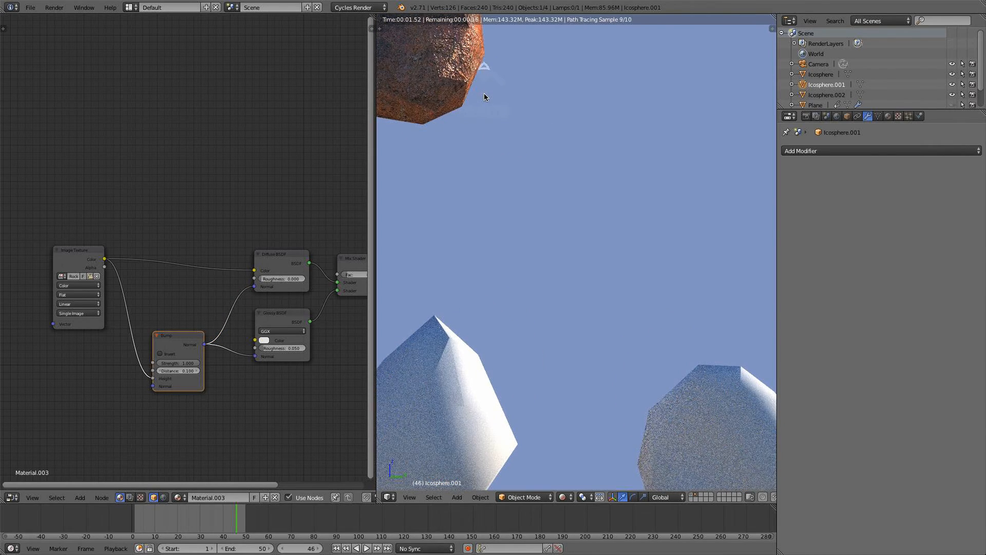
scroll(484, 94, down, 3)
double_click(185, 362)
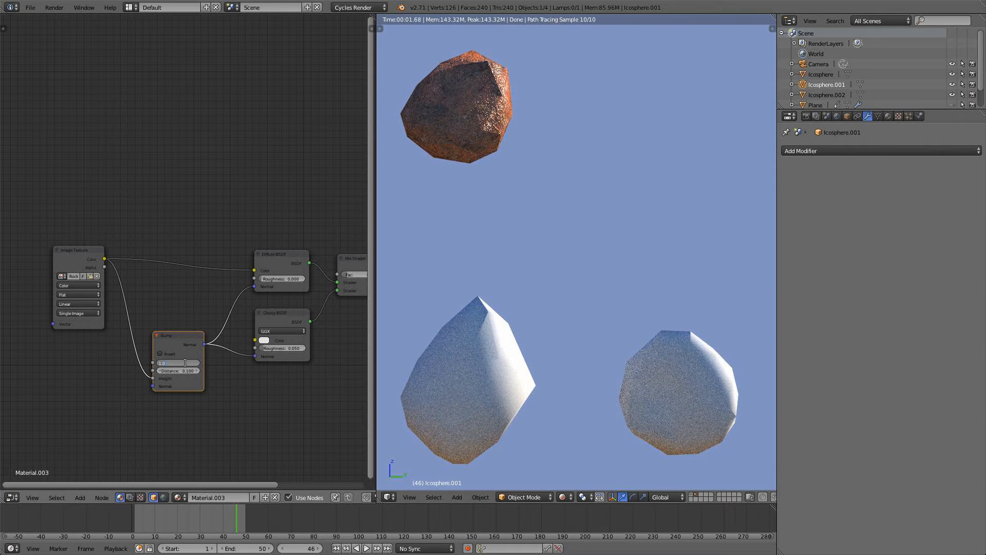
text(0.2)
key(Return)
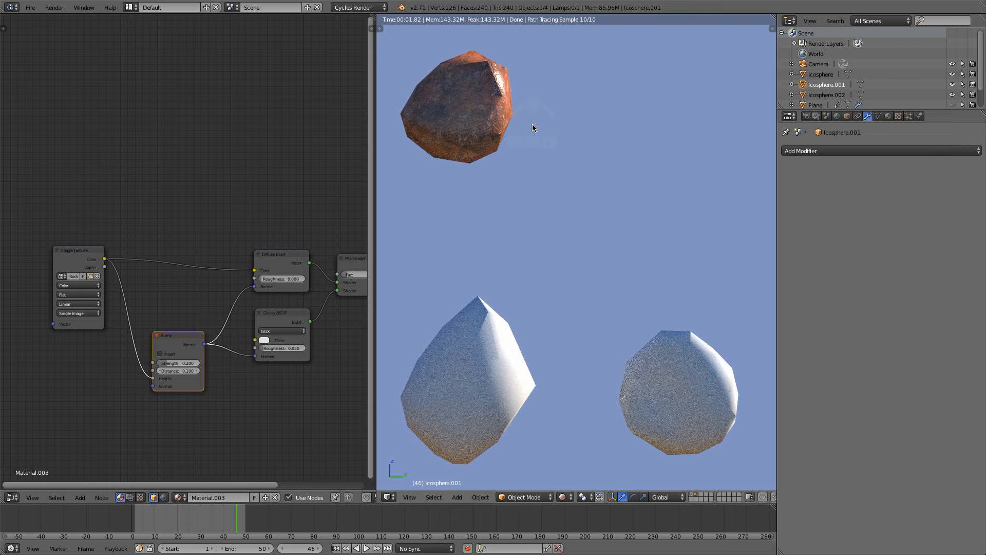
scroll(530, 128, down, 3)
shift+middle_drag(541, 124, 541, 82)
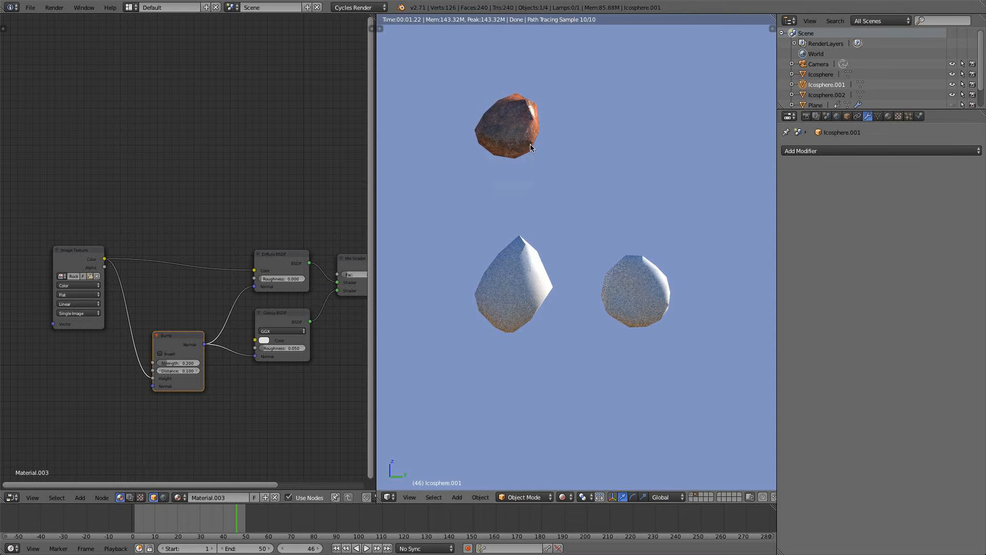
- Select all three stones with the textured one active, link its material to the other two, and preview them in rendered shading
click(563, 499)
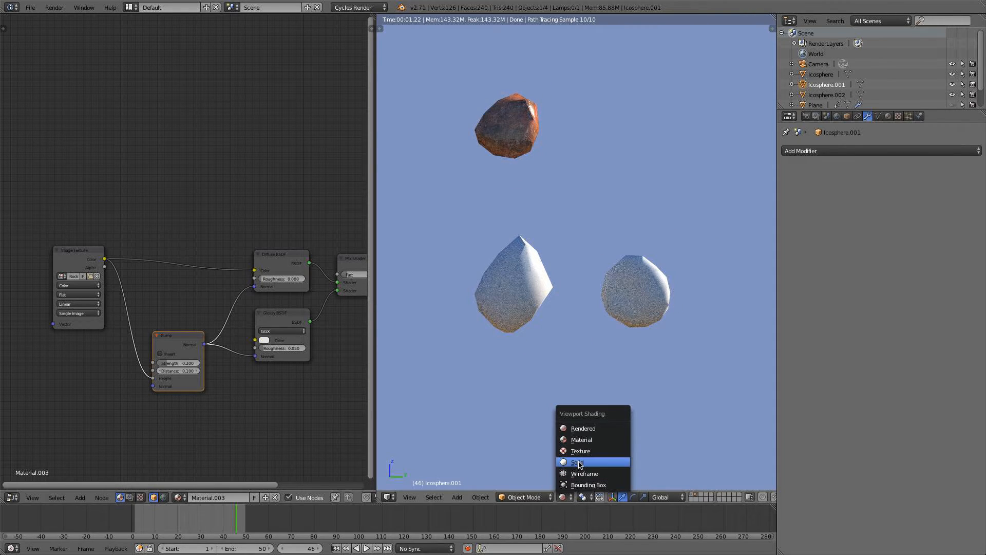
click(577, 450)
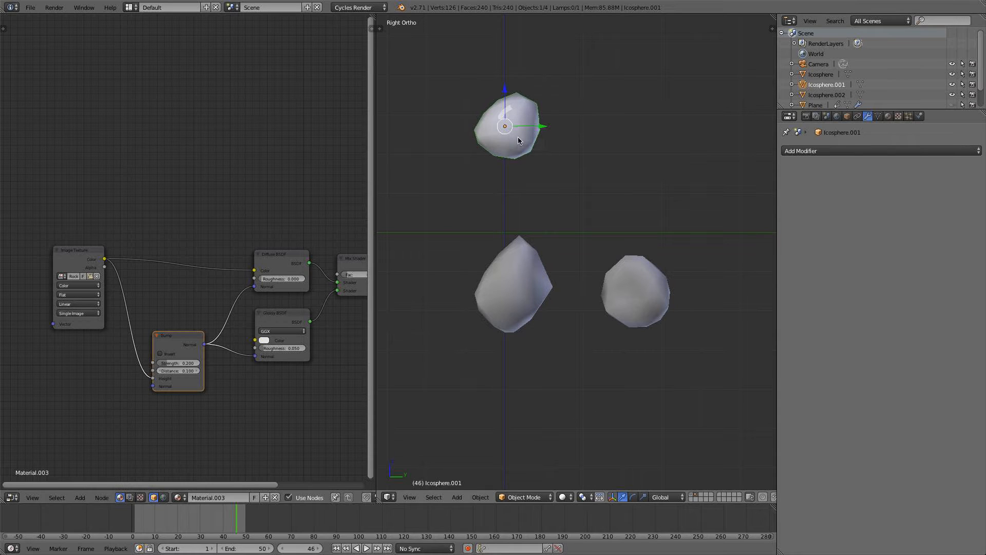
shift+click(525, 298)
shift+click(649, 291)
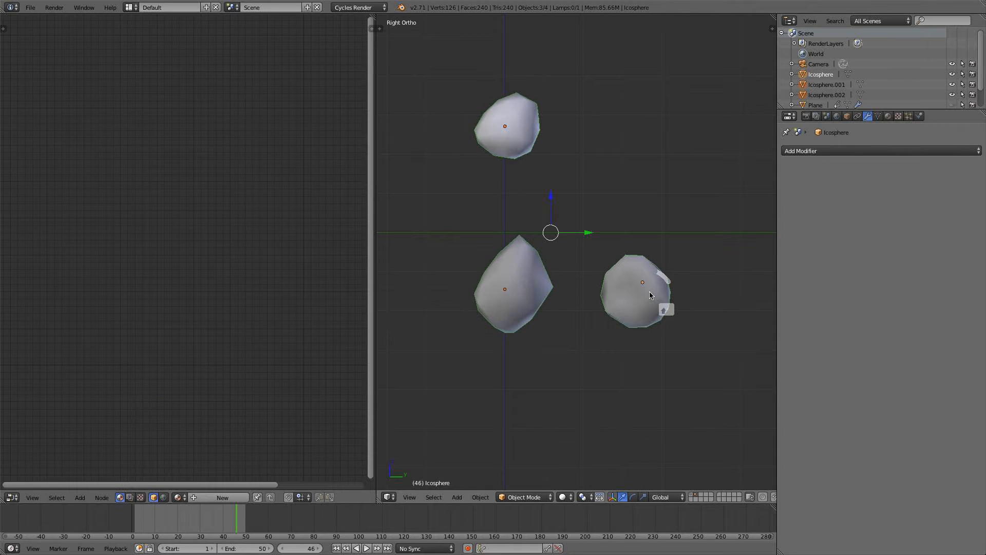
shift+click(516, 136)
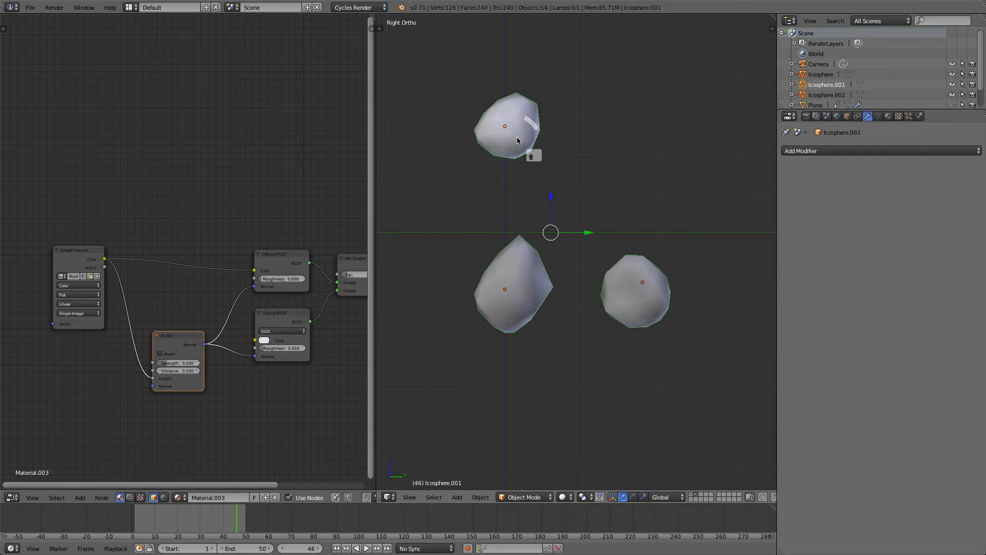
key(ctrl+j)
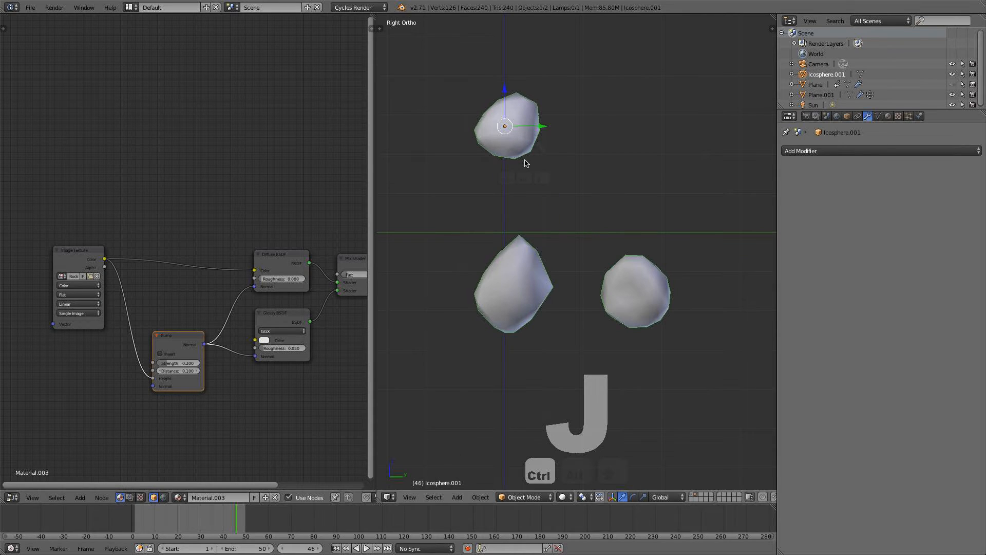
key(ctrl+z)
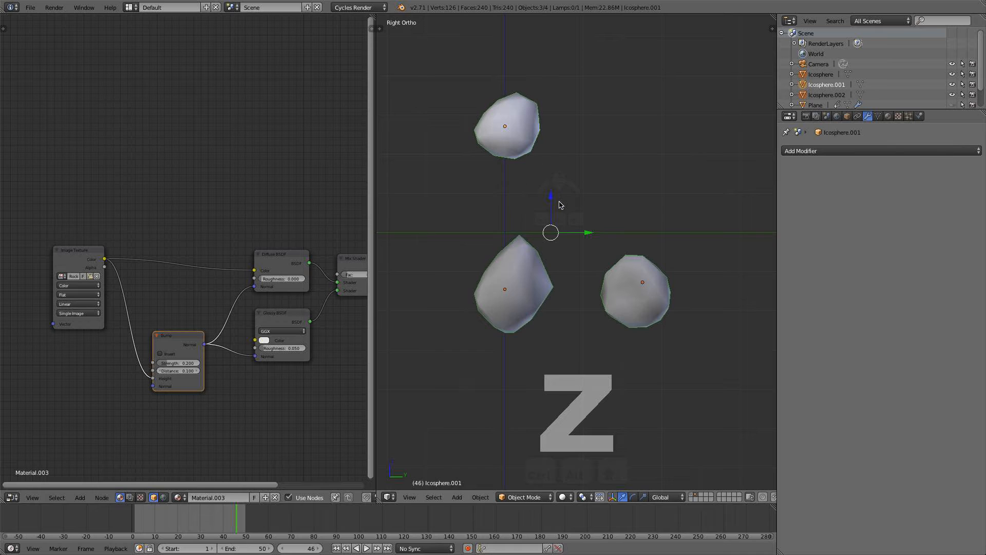
key(ctrl+l)
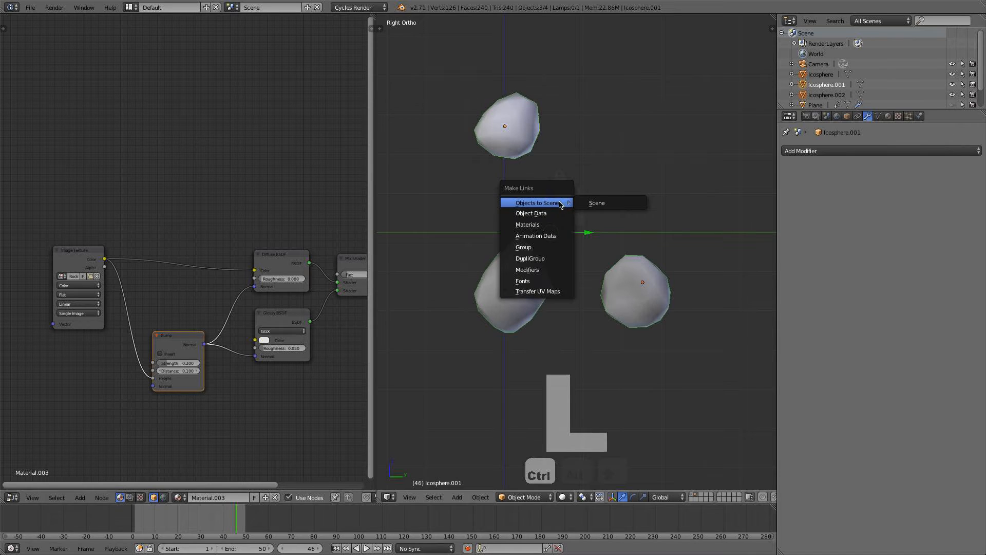
click(549, 225)
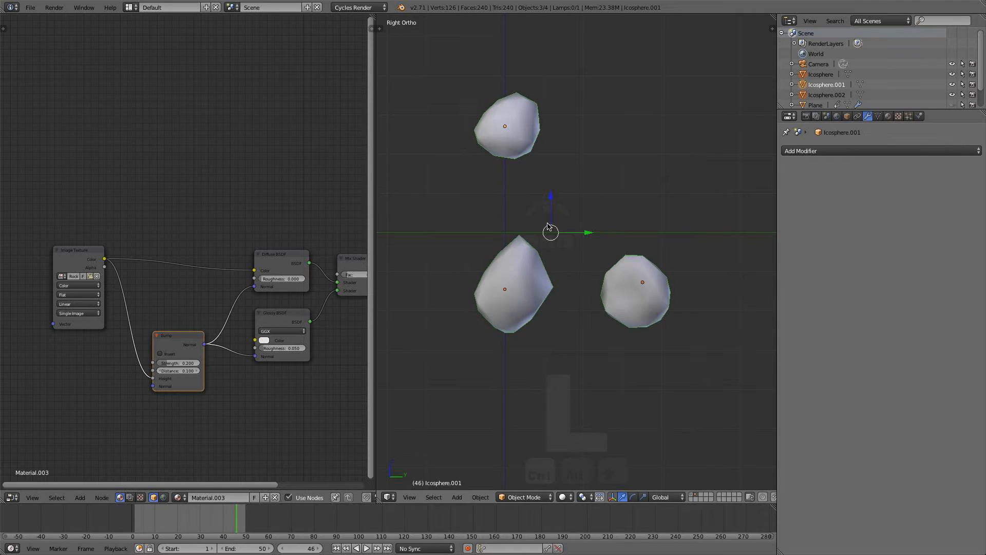
click(565, 497)
click(582, 434)
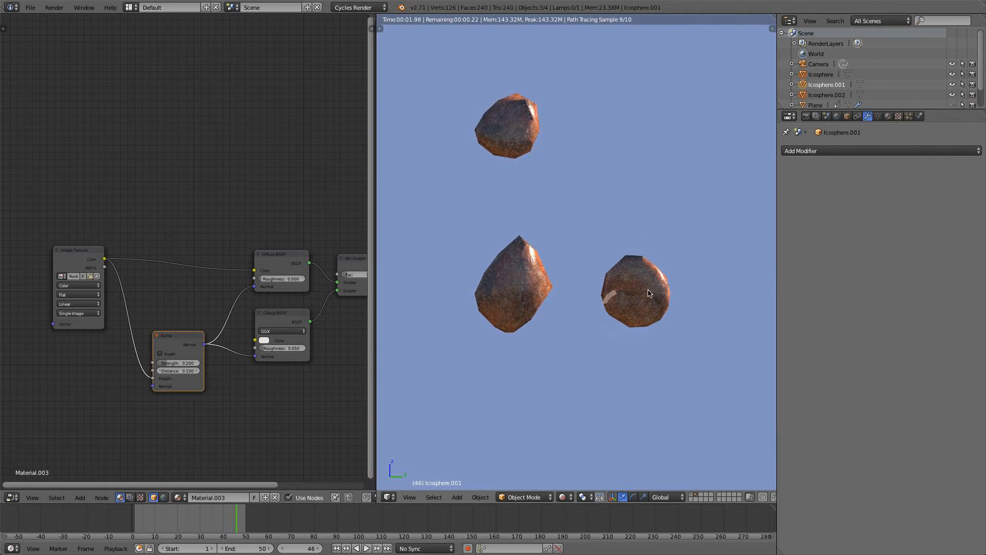
- Select the pointed lower stone and make its shared Material.003 a single-user copy
right_click(497, 286)
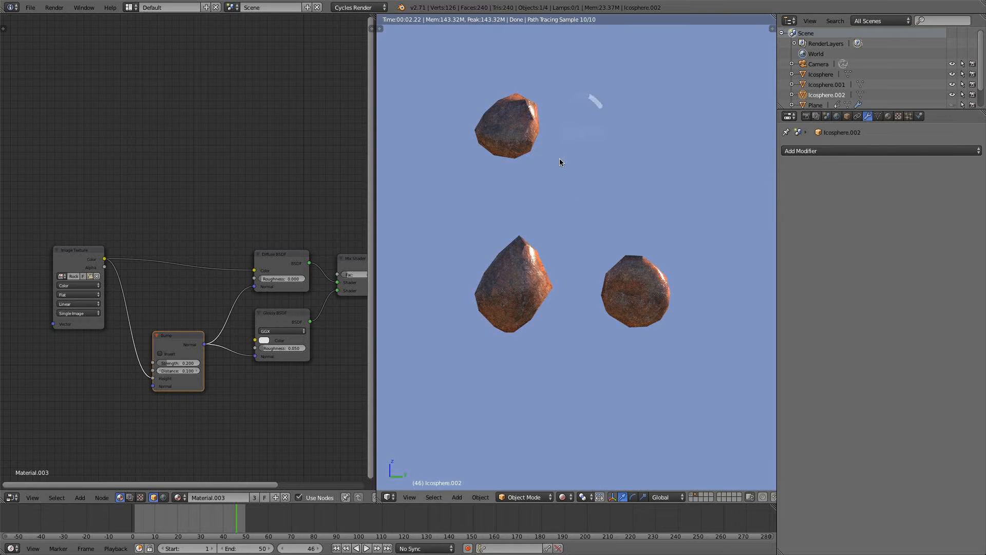
click(888, 117)
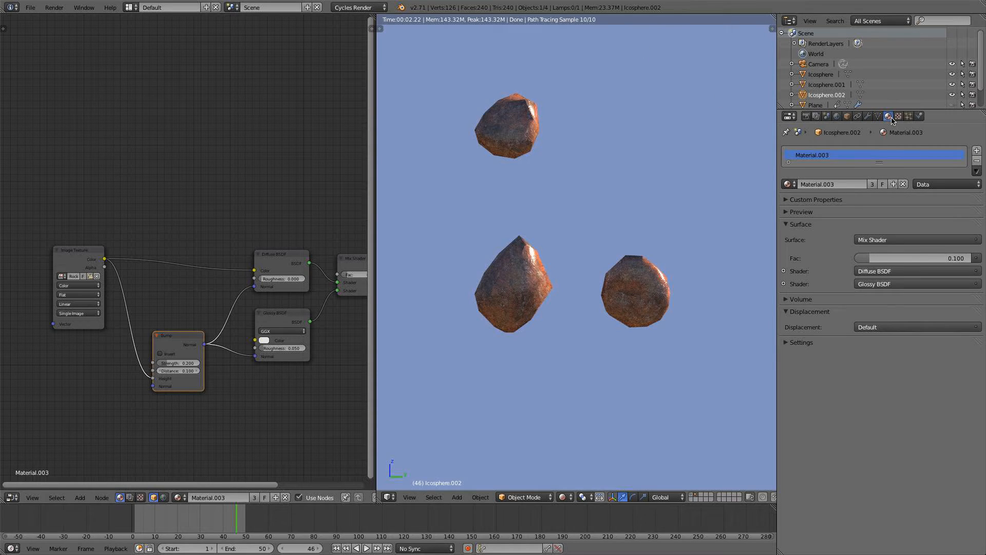
click(872, 186)
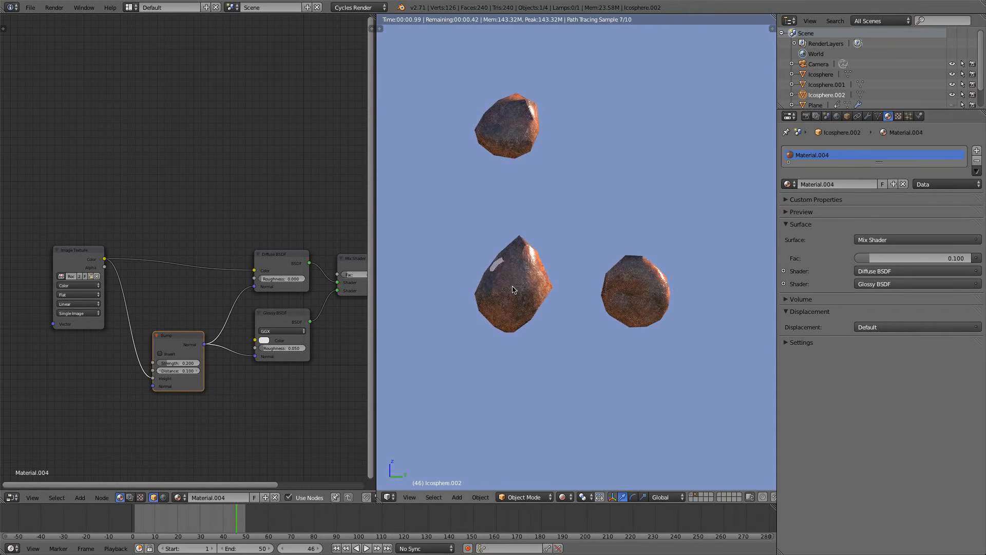
- Load the gray rock image RockSmooth0076_5_S.jpg into the pointed stone's Image Texture node
click(91, 277)
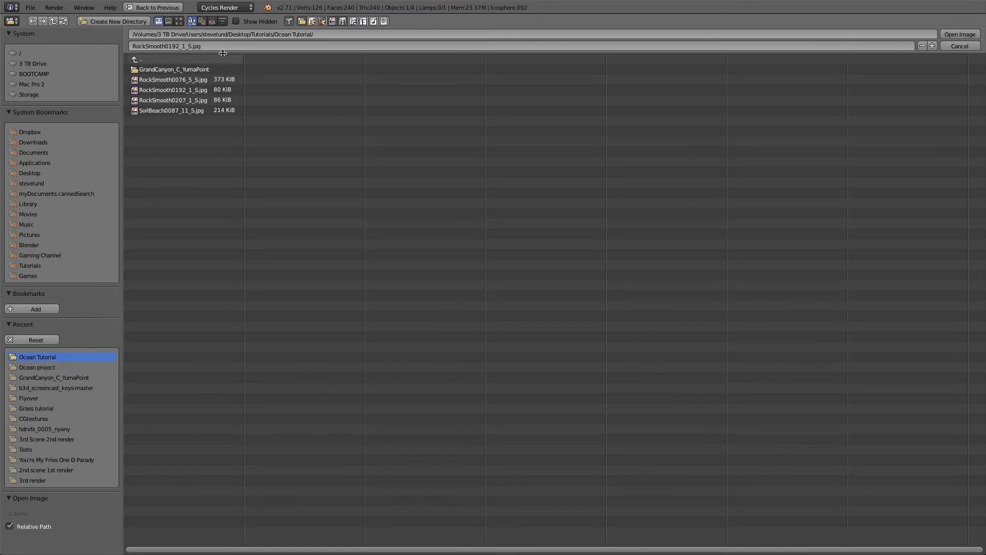
click(179, 21)
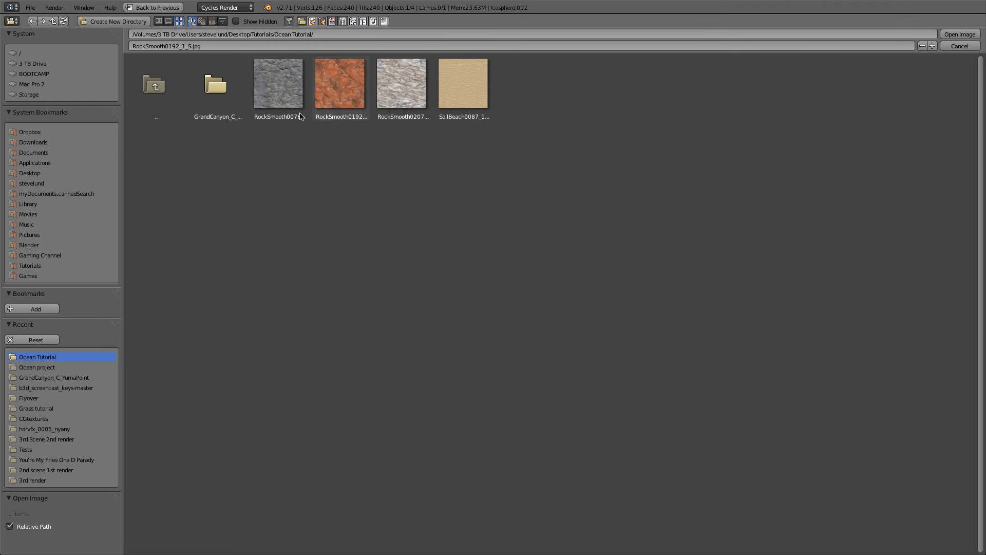
double_click(266, 87)
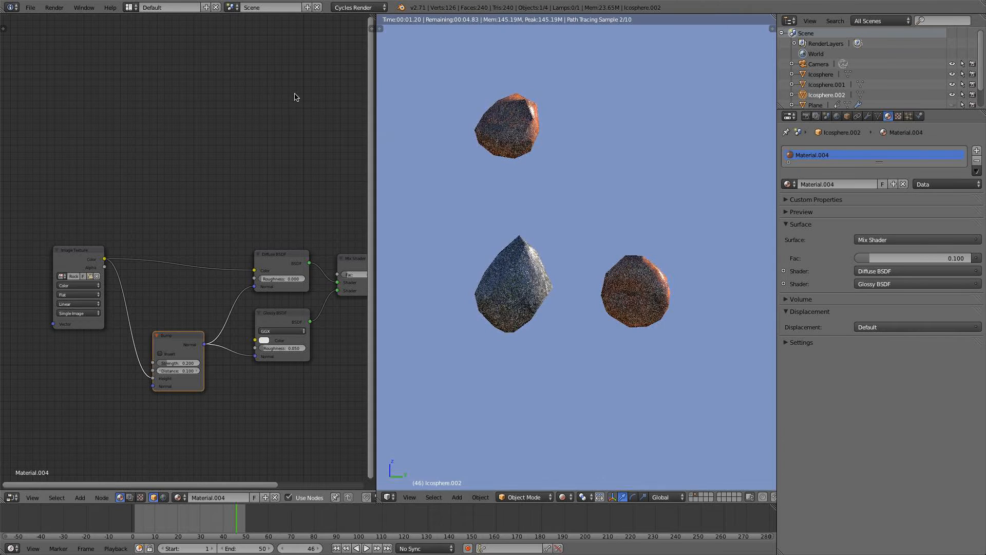
- Select the round stone, make its material a single-user copy, and load RockSmooth0207_1_S.jpg into its Image Texture node
right_click(636, 294)
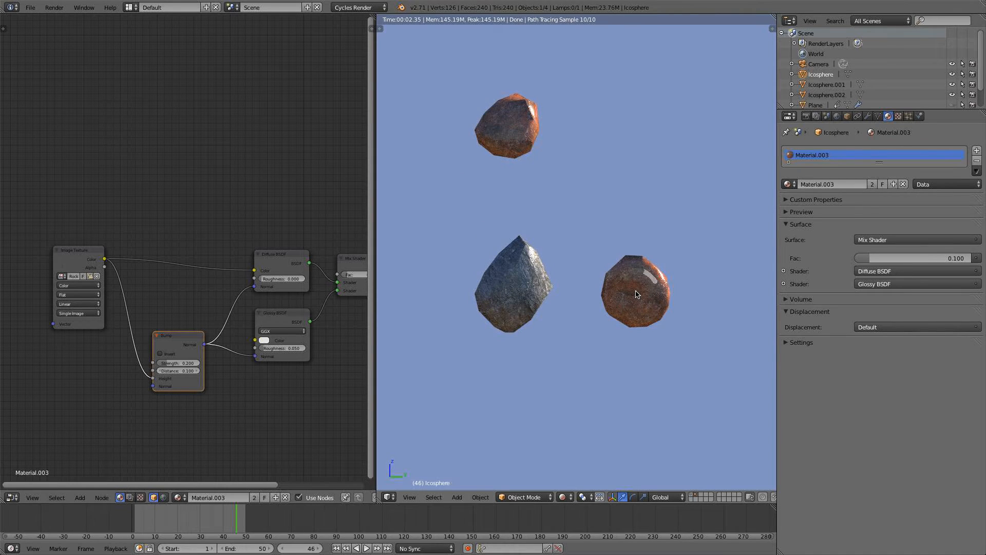
click(872, 184)
click(90, 275)
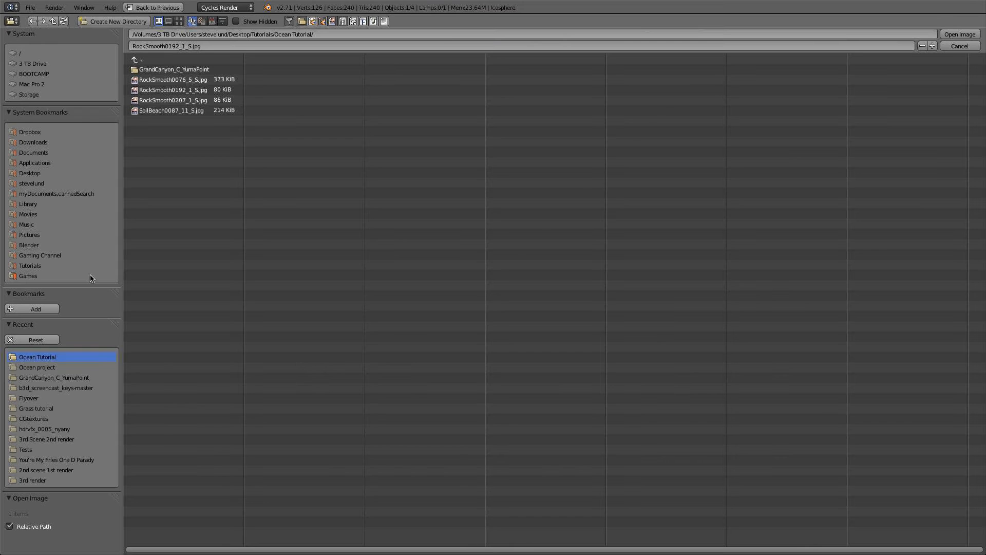
click(178, 21)
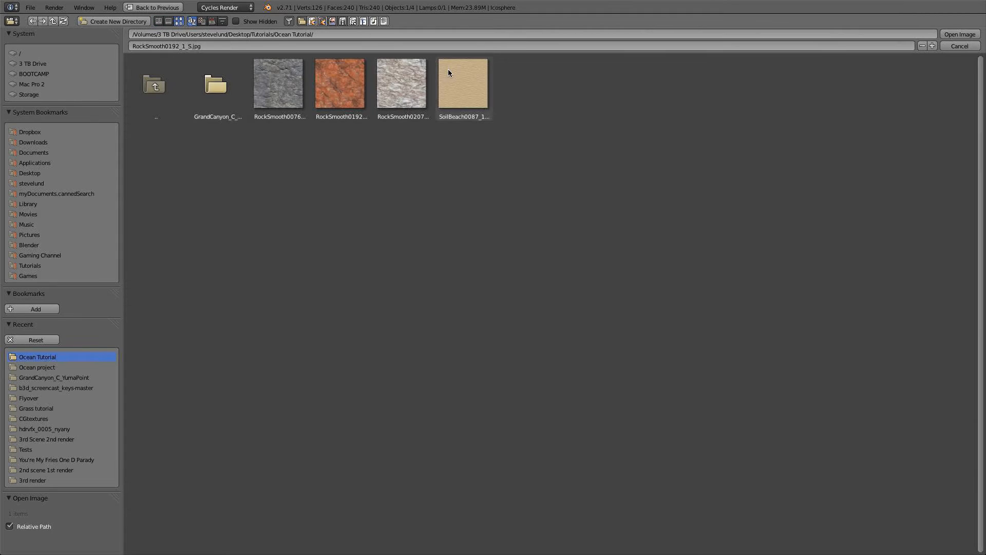
double_click(413, 78)
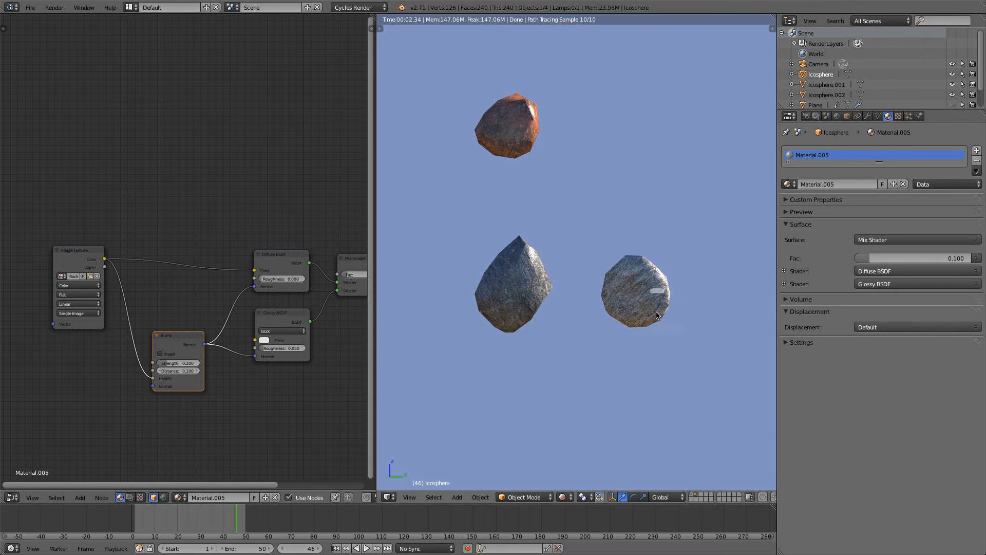
- Examine the three differently textured stones from several sides in the rendered view
middle_drag(657, 315, 525, 260)
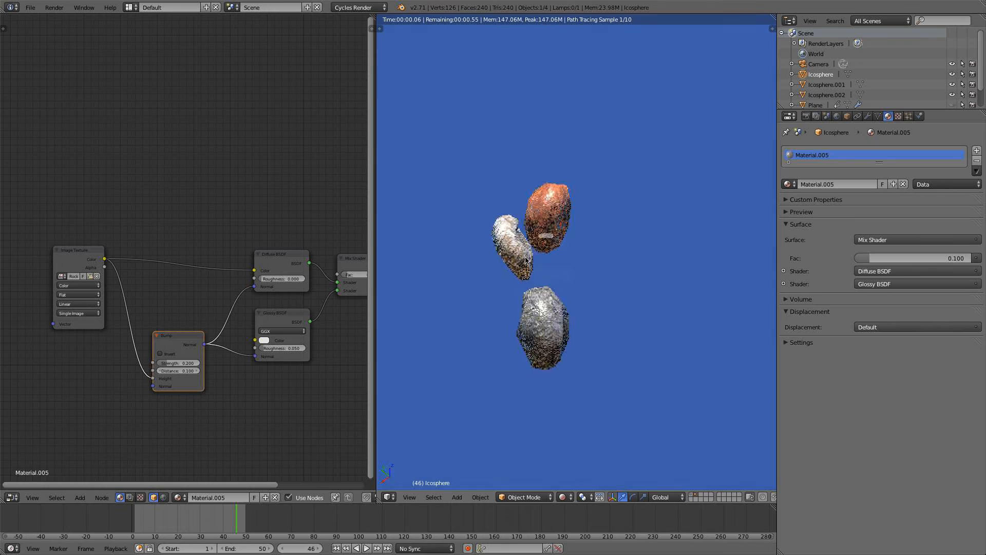
scroll(540, 277, up, 4)
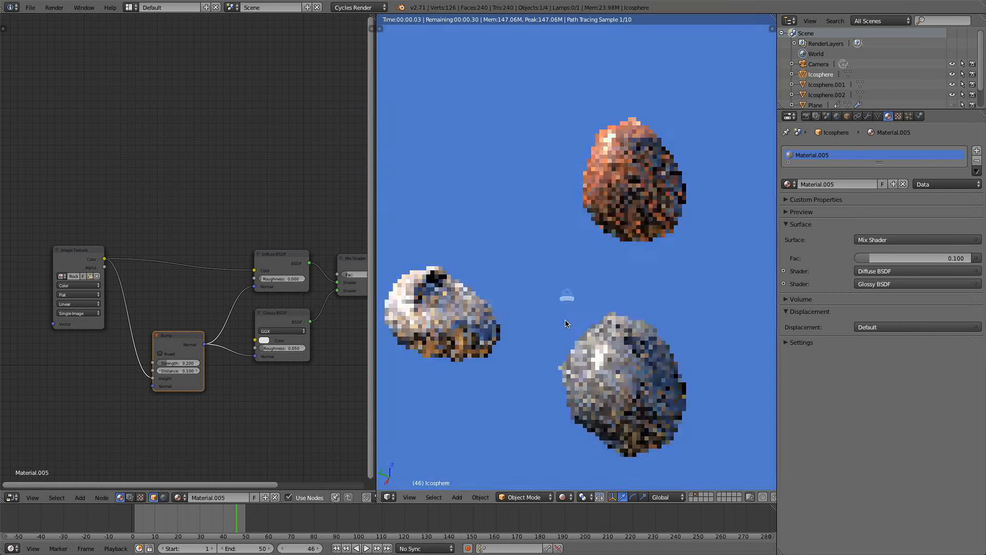
middle_drag(564, 323, 478, 367)
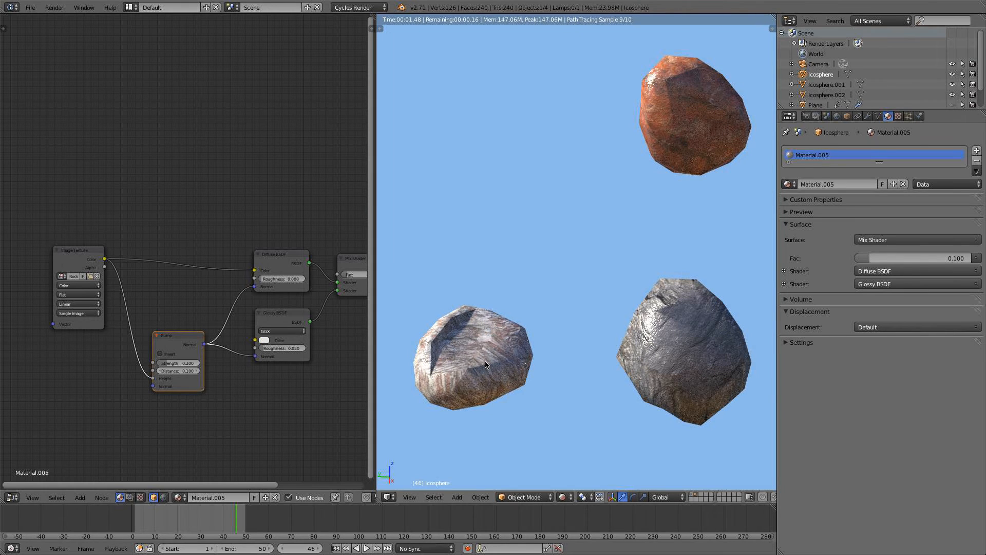
scroll(487, 364, down, 4)
middle_drag(556, 351, 623, 238)
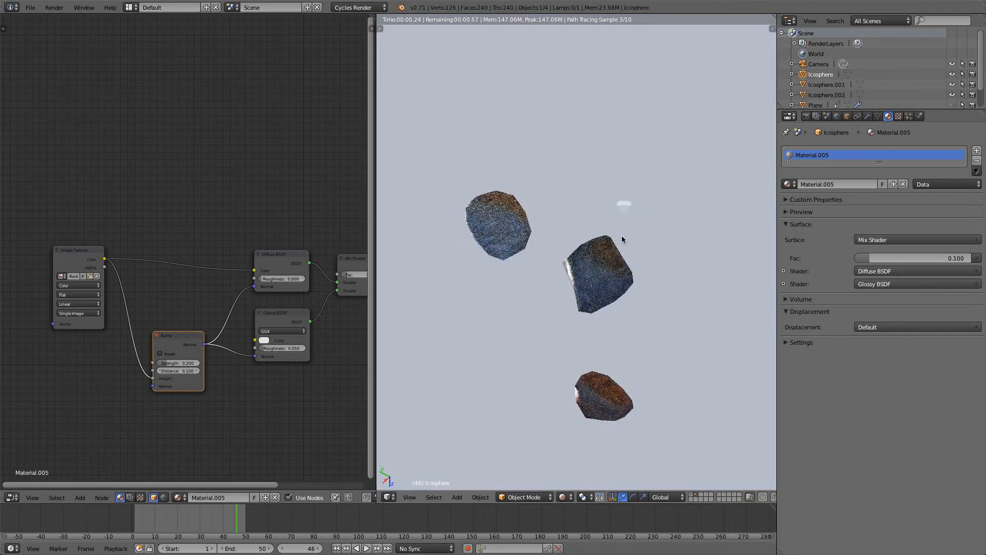
- Switch to the layer with the sand and scattered stones, and view it through the camera at a larger size
click(693, 497)
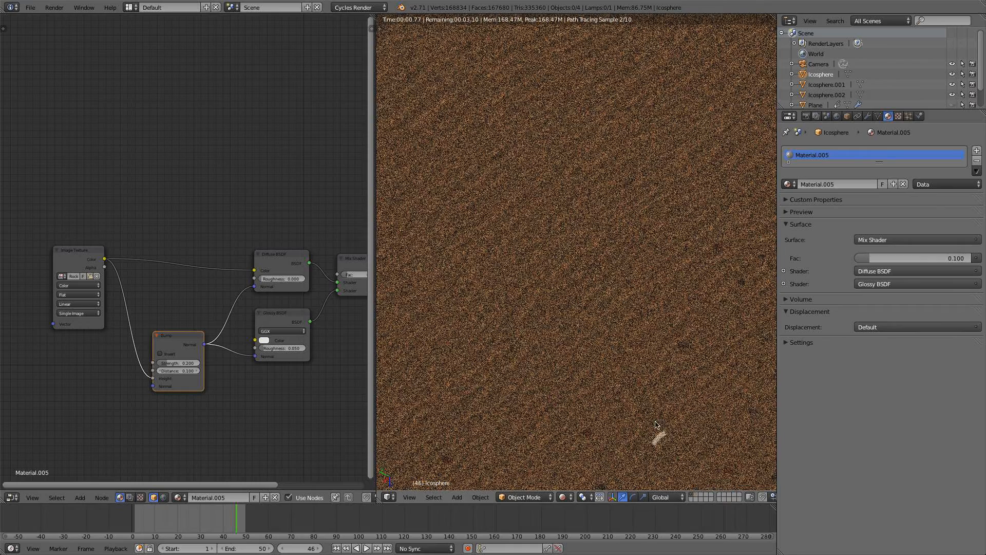
key(KP_0)
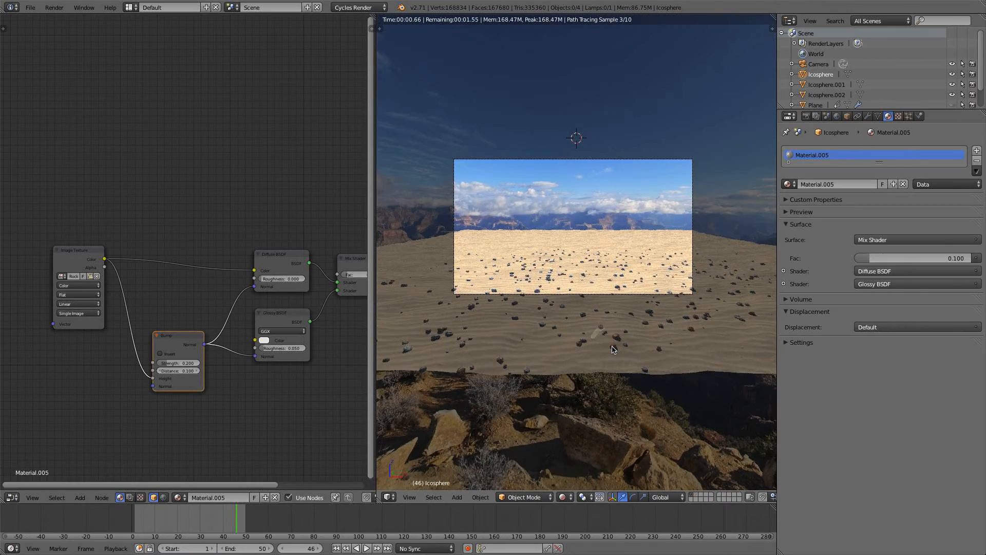
key(Home)
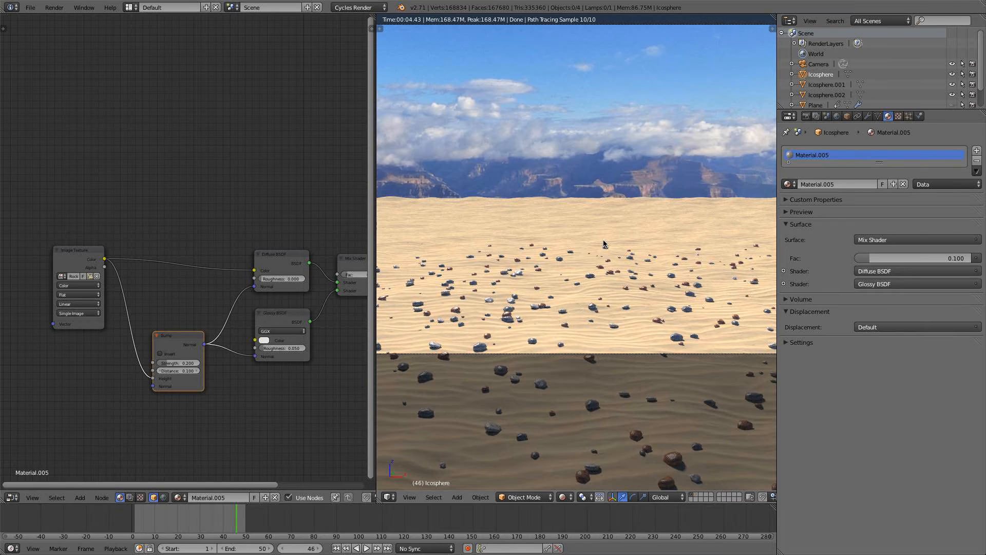
scroll(580, 268, down, 3)
scroll(581, 257, up, 3)
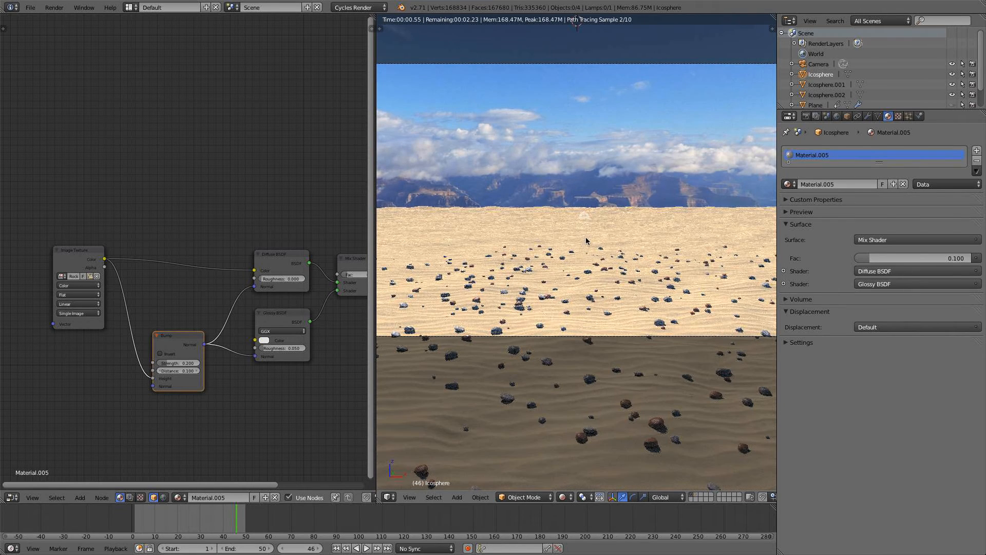
- Select the sand plane and move its Diffuse BSDF node closer to the Image Texture node
right_click(583, 240)
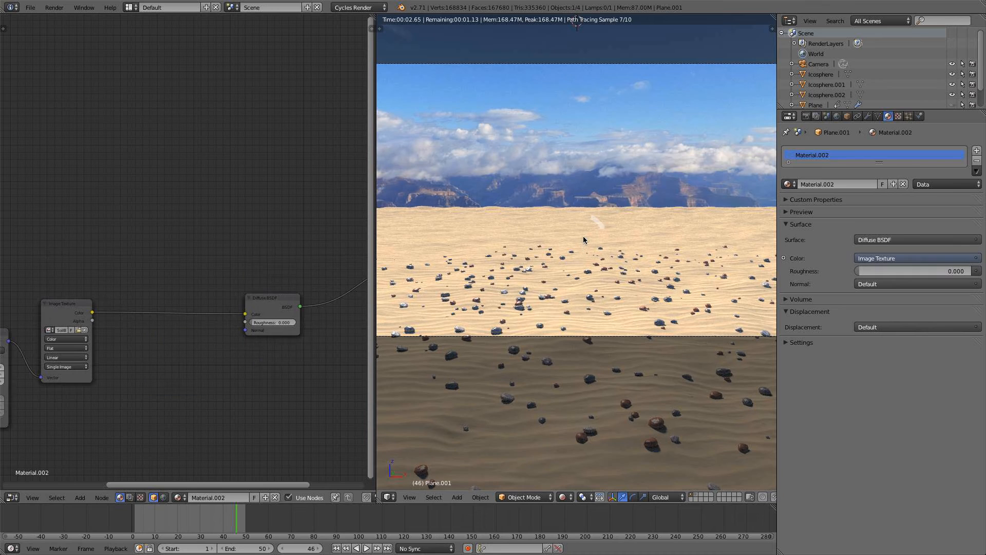
scroll(214, 365, down, 6)
middle_drag(192, 352, 278, 326)
scroll(278, 326, up, 6)
scroll(299, 244, down, 3)
middle_drag(300, 245, 215, 231)
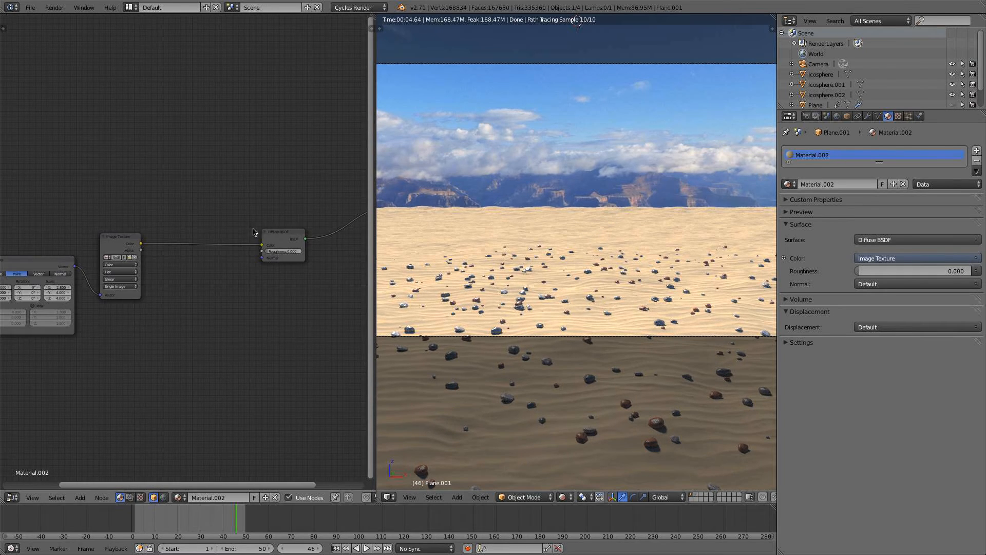
drag(275, 237, 187, 238)
scroll(228, 278, up, 4)
middle_drag(230, 281, 169, 297)
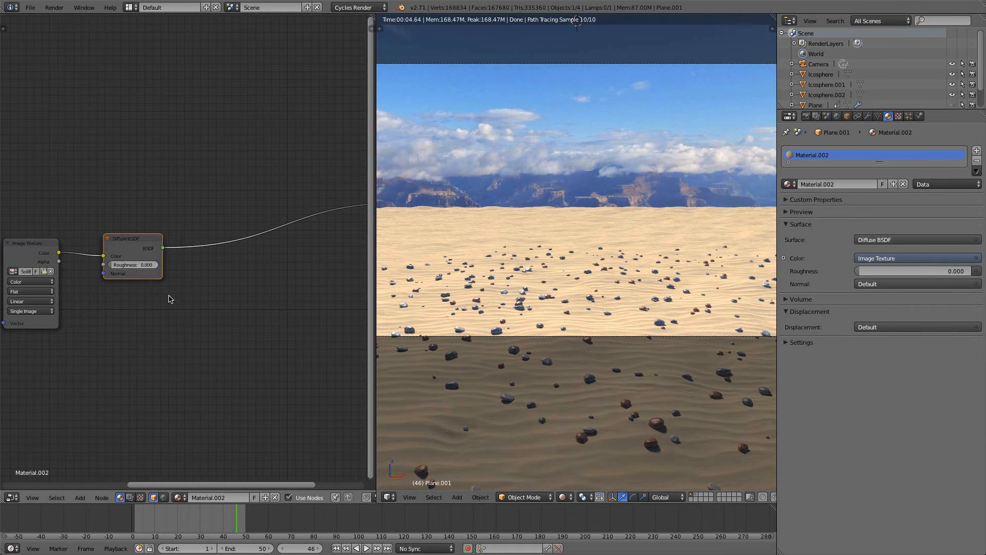
- Add a Bump node to the sand material, linking Image Texture Color to its Height and its Normal output to the repositioned Diffuse BSDF's Normal
key(shift+a)
mouse_move(170, 298)
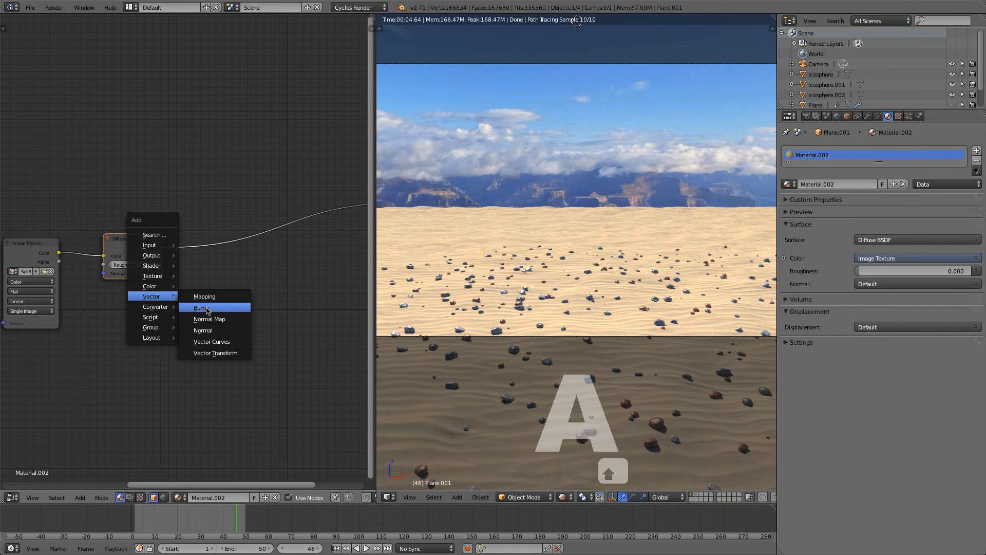
click(208, 308)
click(136, 325)
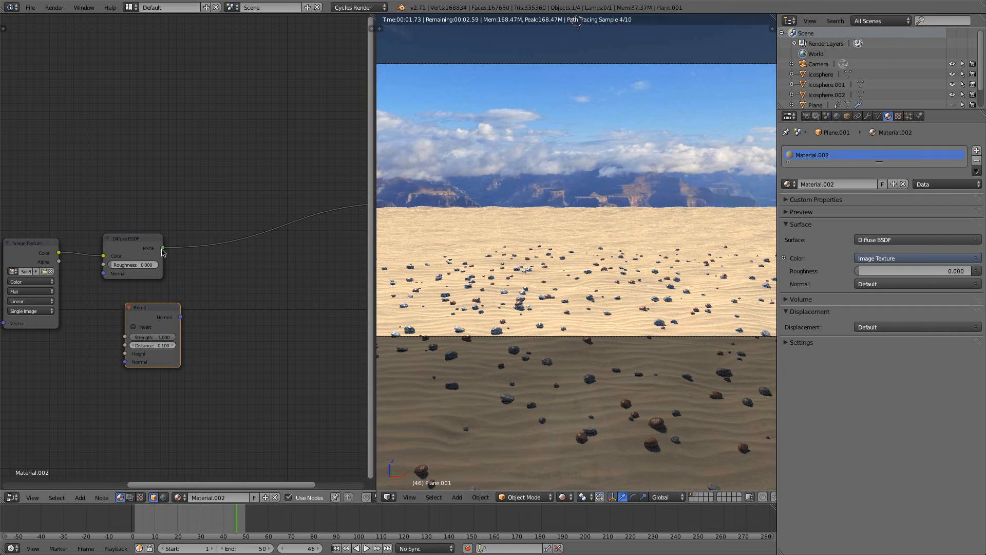
drag(59, 253, 125, 353)
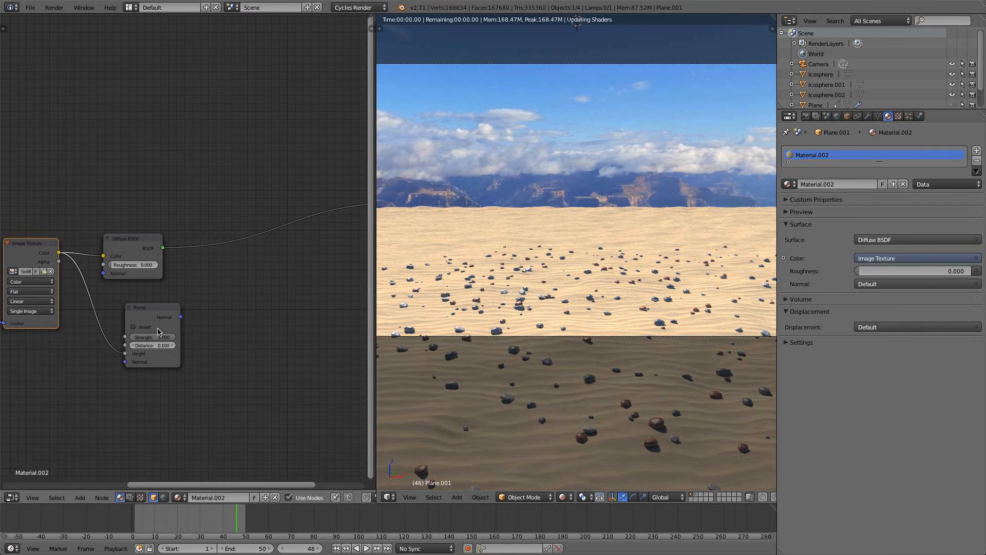
drag(144, 249, 234, 236)
drag(180, 317, 194, 260)
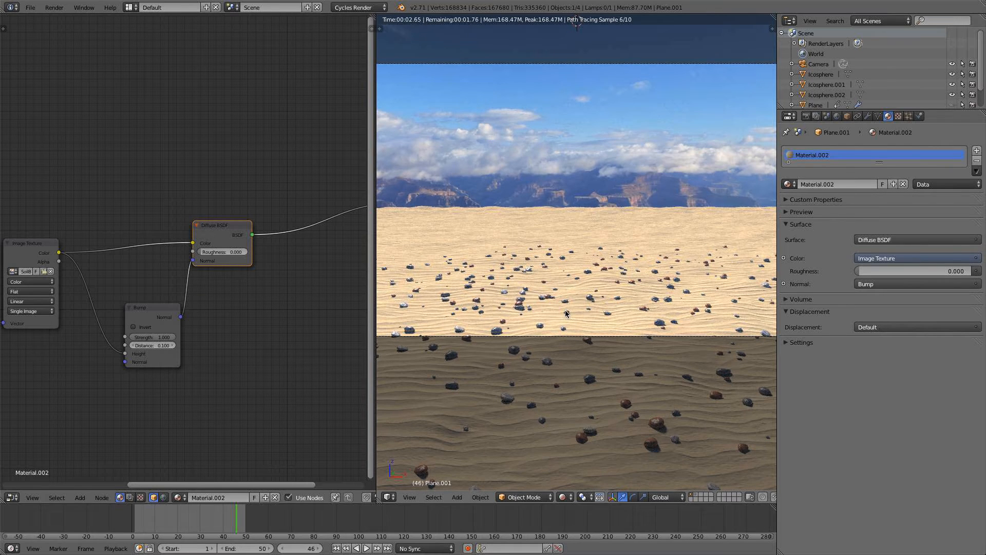
- Set the sand Bump node's distance to 0.2 and its strength to 0.5
click(154, 345)
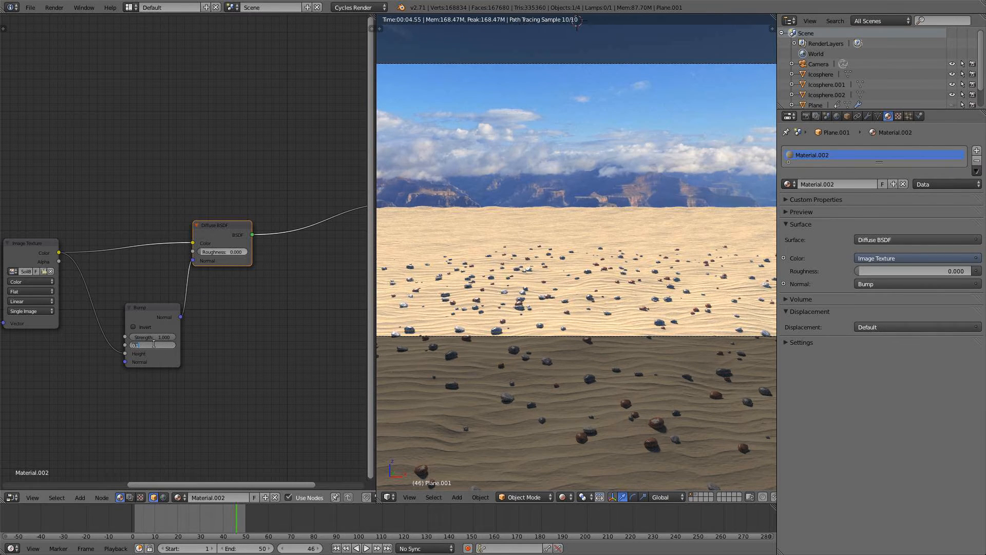
key(BackSpace)
text(.2)
key(Return)
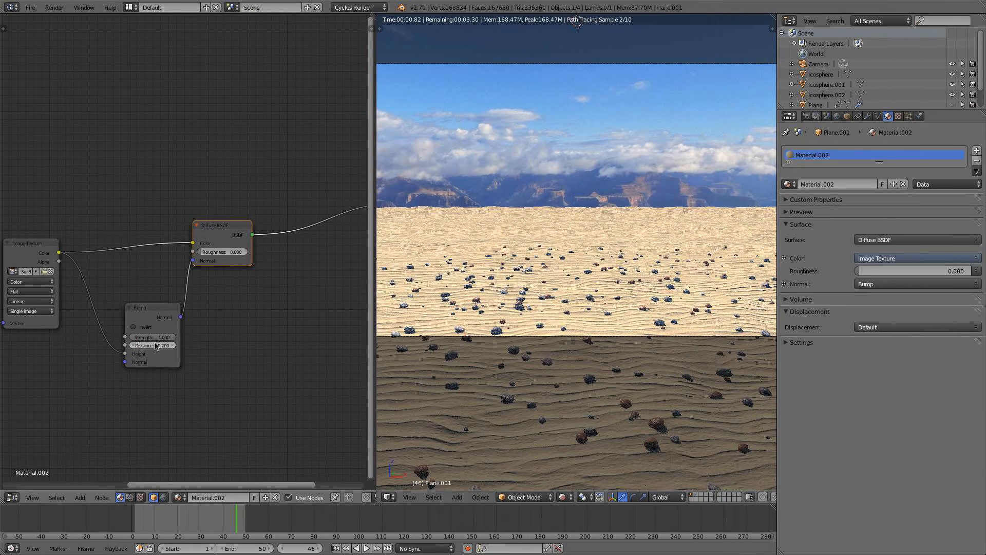
click(154, 337)
text(.5)
key(Return)
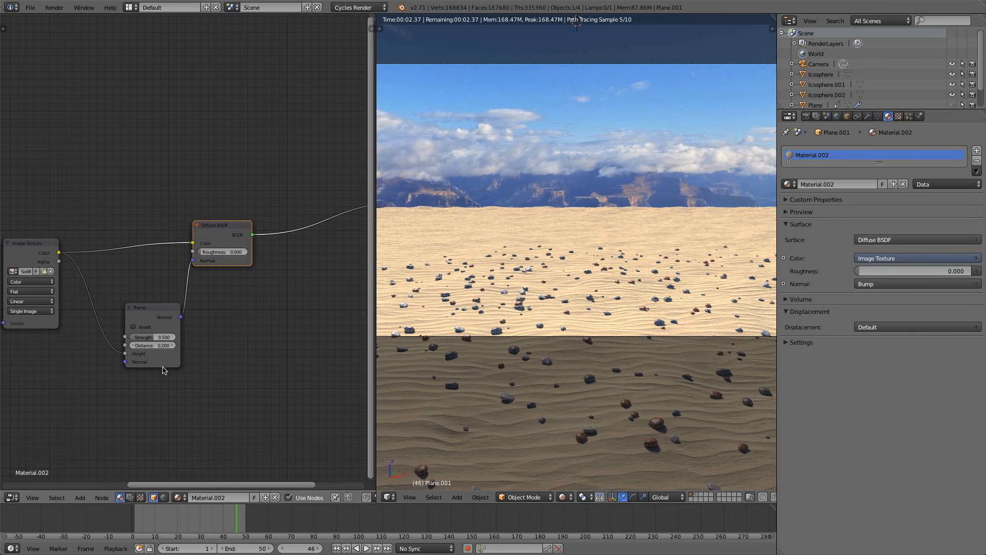
- Set the sand Bump node's distance to 0.12 and check the rendered sand
click(162, 354)
click(156, 345)
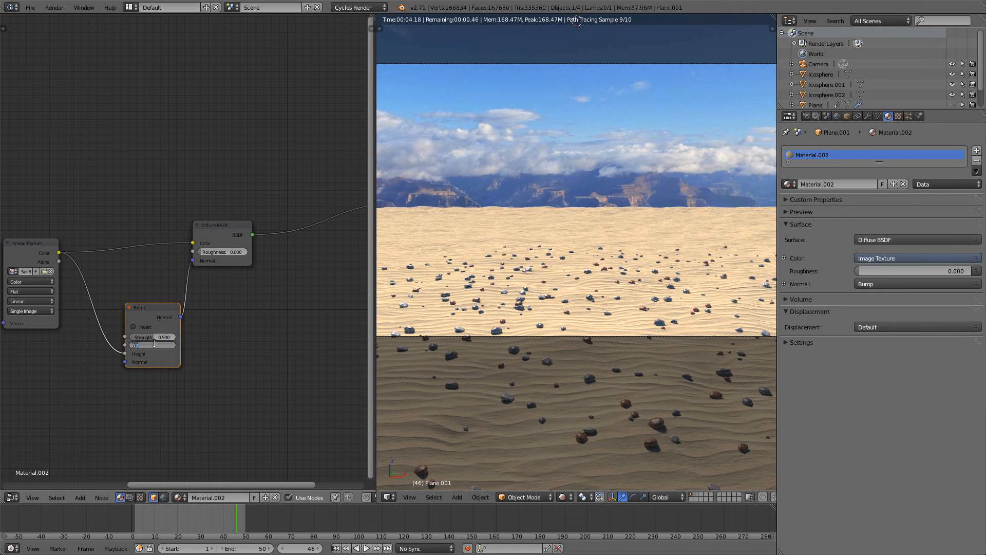
text(0.12)
key(Return)
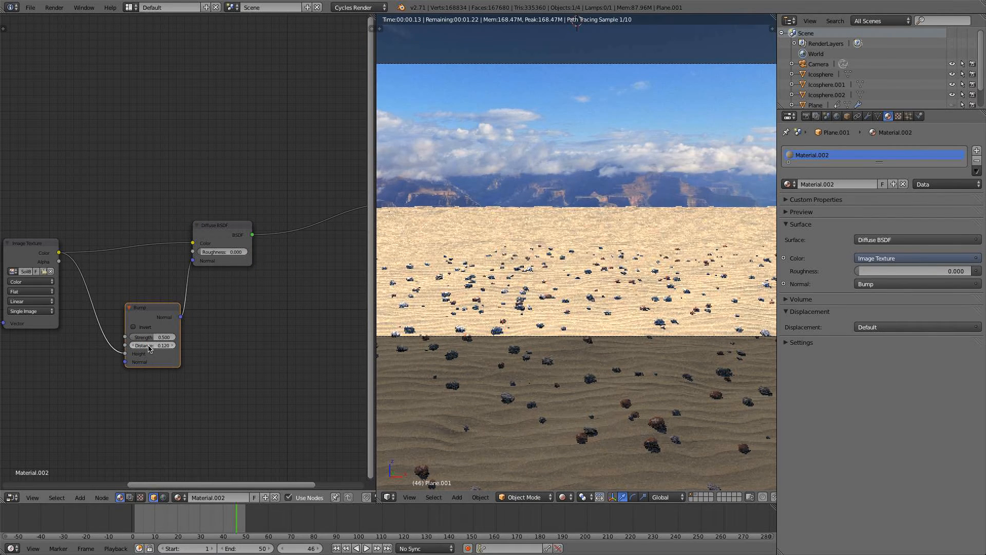
scroll(270, 286, down, 1)
middle_drag(270, 286, 170, 276)
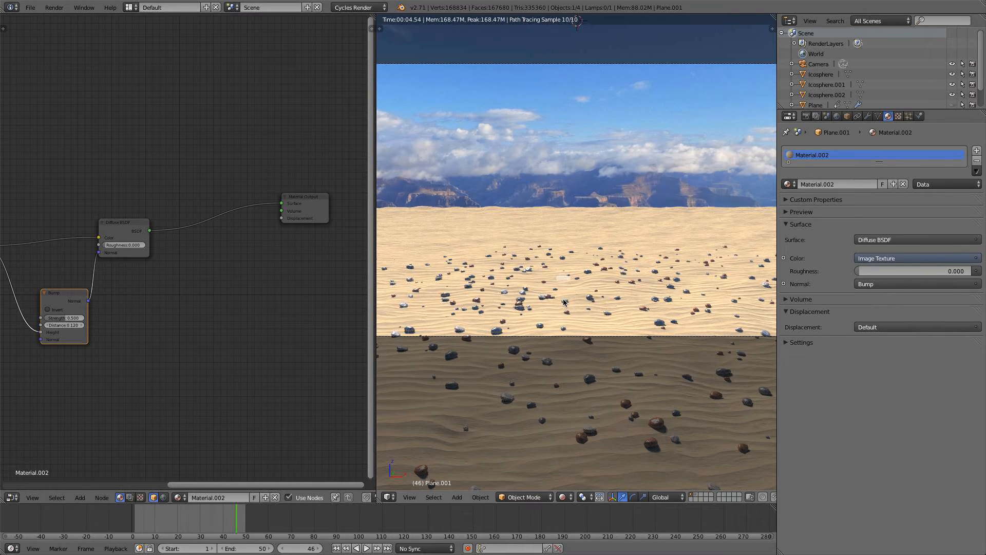
scroll(197, 300, down, 3)
middle_drag(197, 301, 296, 260)
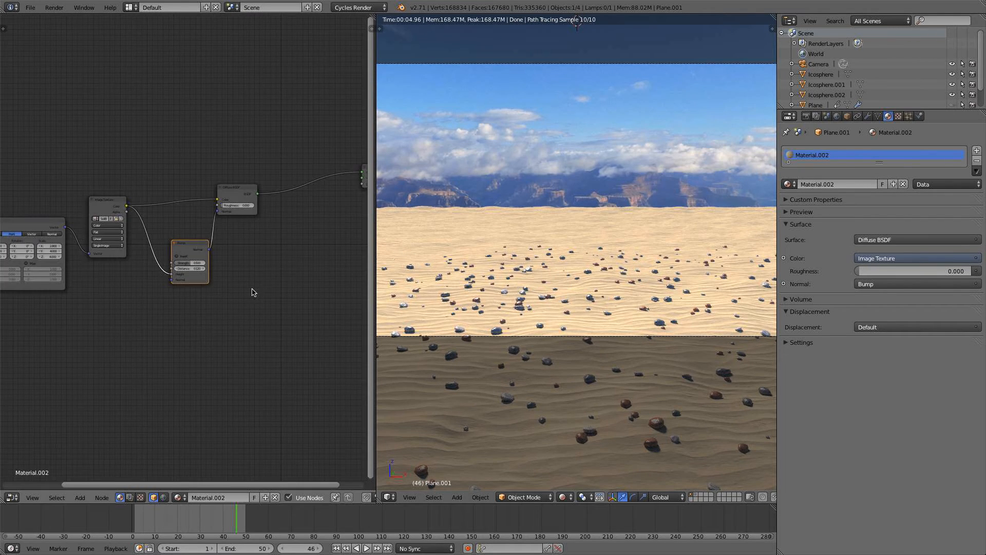
scroll(252, 290, up, 4)
key(shift+a)
mouse_move(141, 358)
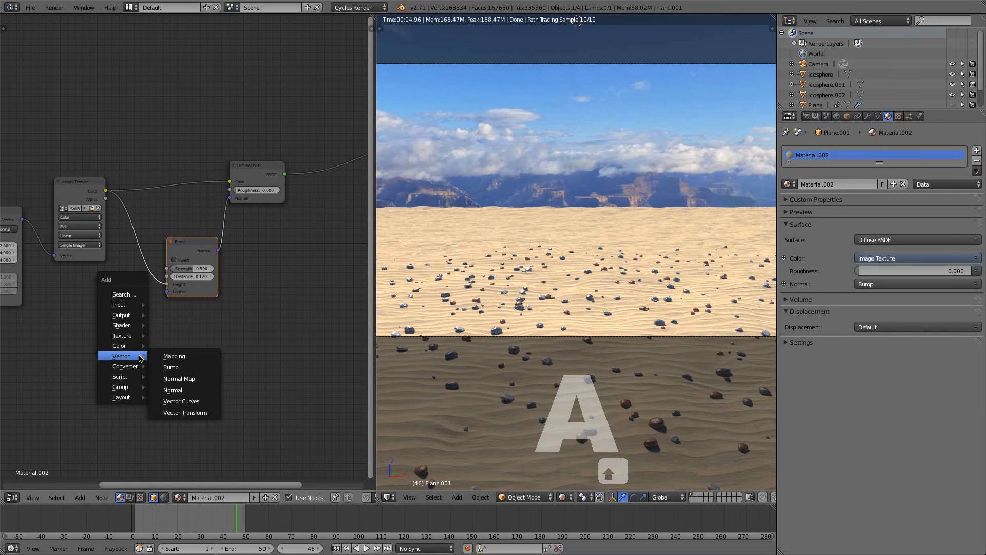
mouse_move(123, 335)
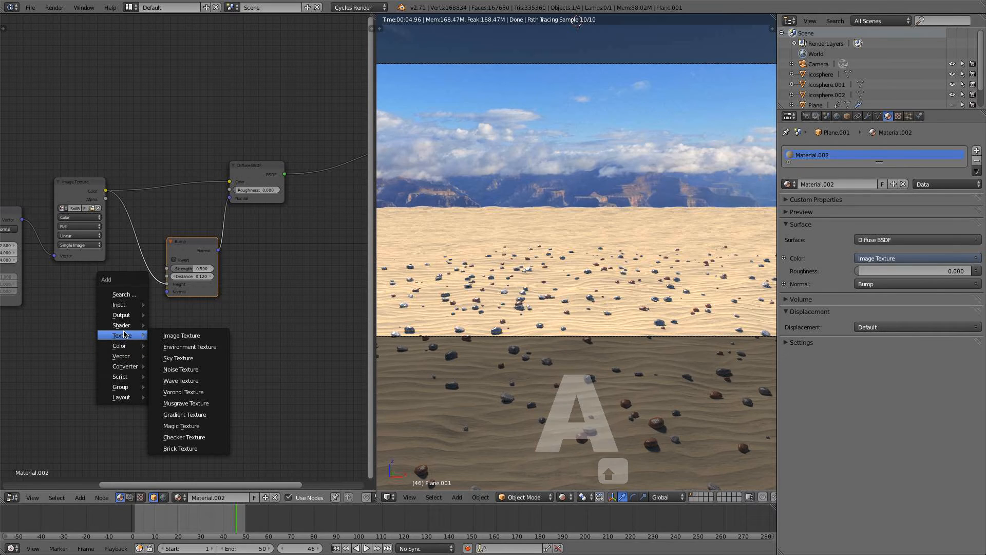
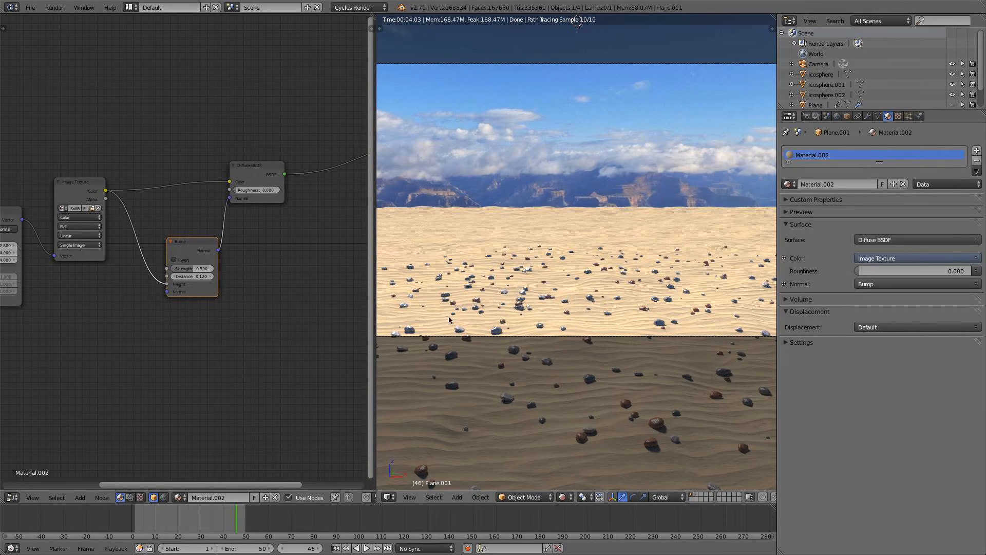
- Add a Voronoi Texture node to the sand material, placed below the Mapping node
scroll(245, 297, down, 3)
ctrl+scroll(230, 282, up, 2)
scroll(188, 303, up, 1)
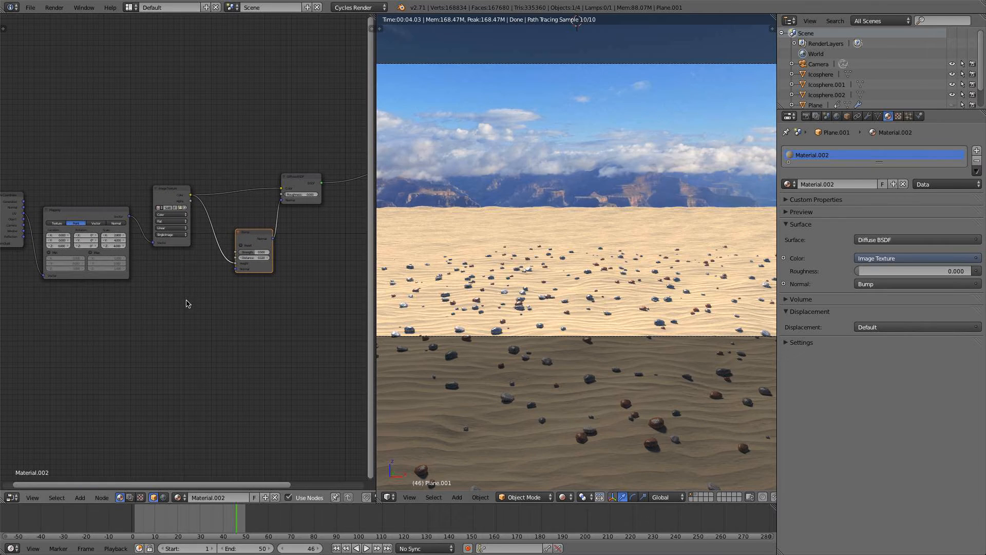
scroll(175, 301, up, 3)
key(shift+a)
mouse_move(182, 298)
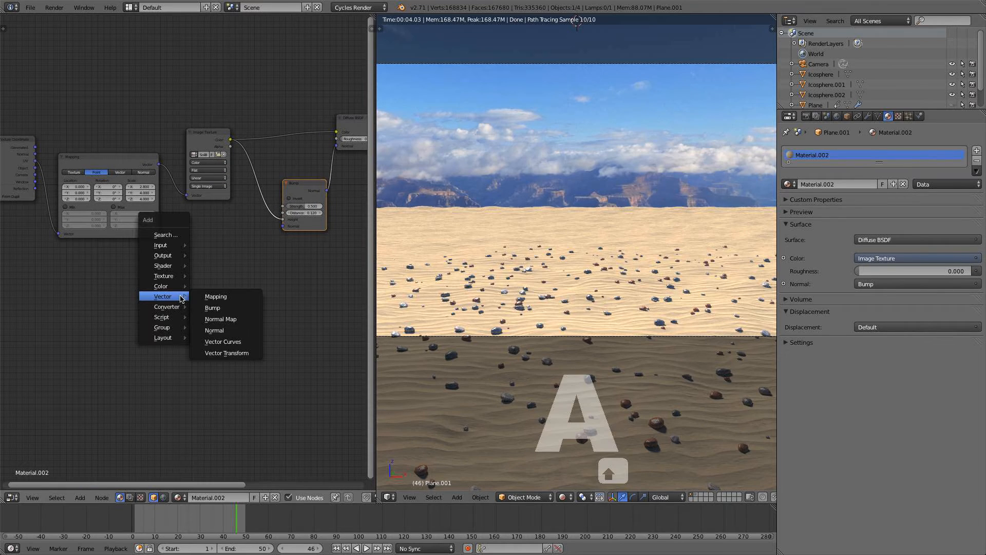
mouse_move(178, 276)
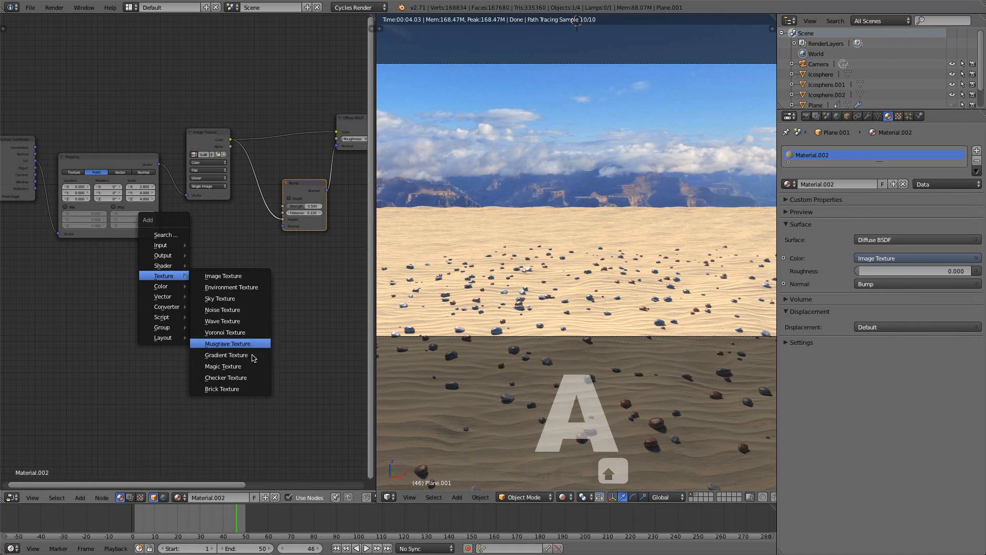
click(246, 333)
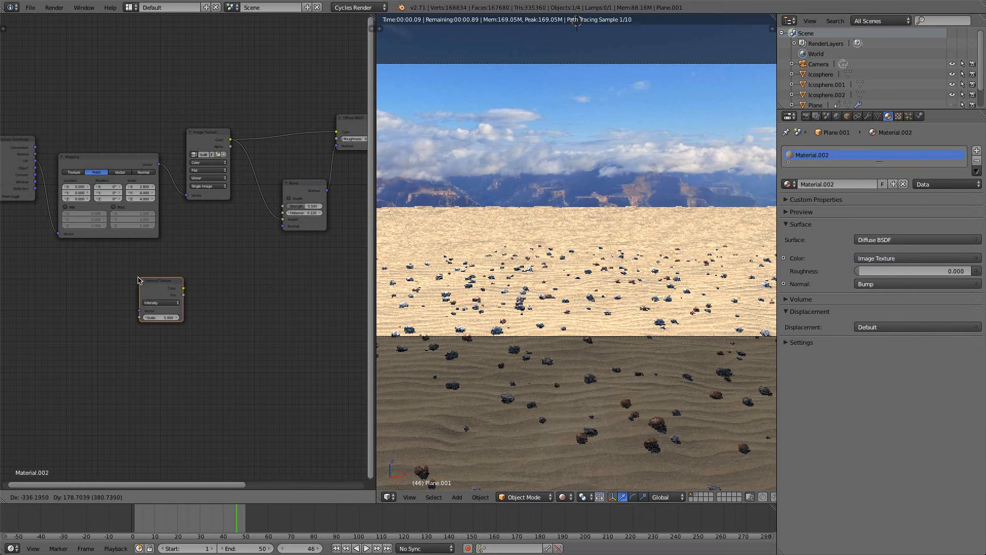
click(110, 270)
scroll(109, 271, up, 3)
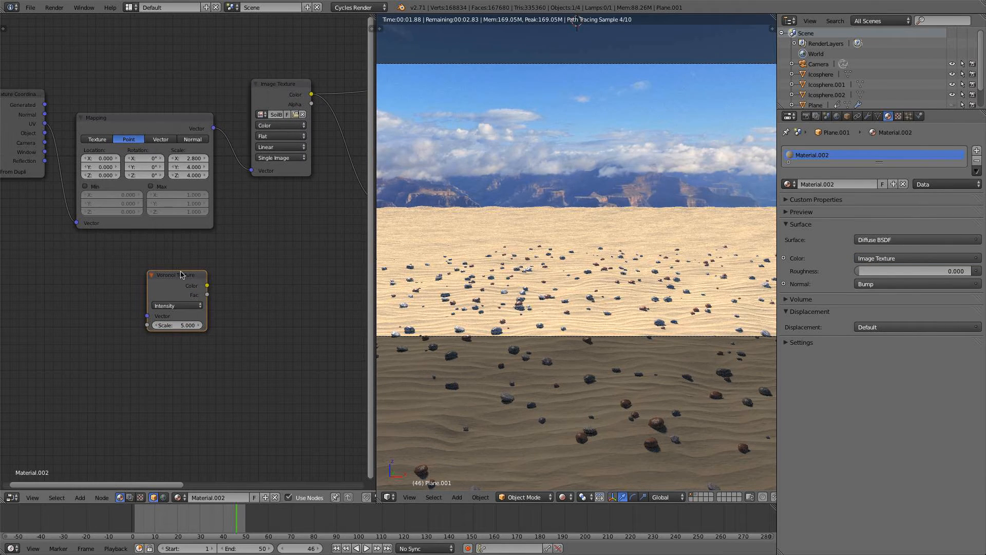
- Set the Voronoi Texture scale to 60 and link the Mapping node's Vector output to the repositioned node's Vector input
click(179, 326)
key(Return)
scroll(185, 250, down, 1)
drag(169, 282, 244, 269)
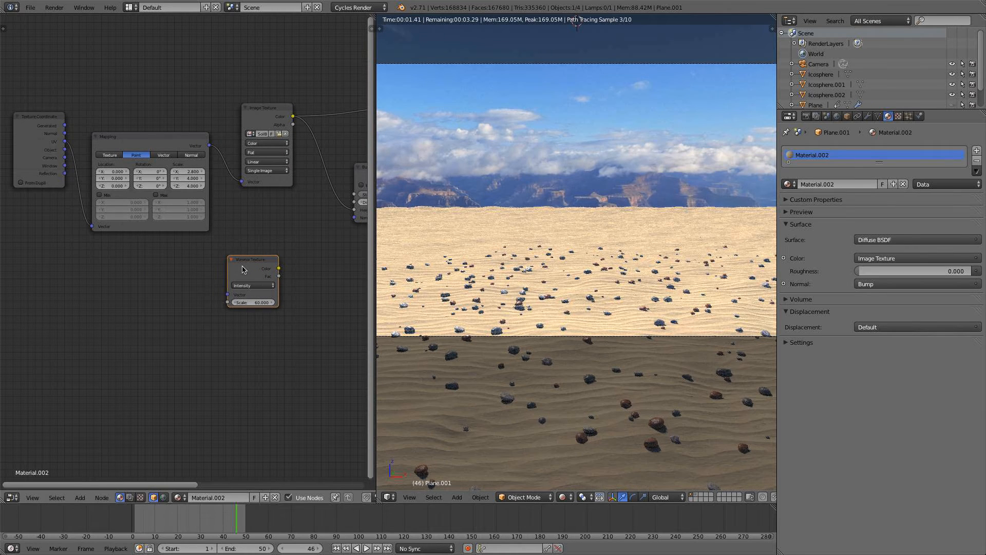
drag(190, 147, 227, 295)
- Add an Invert node beside the Voronoi Texture and link the Voronoi Color output to its Color input
scroll(257, 303, down, 1)
middle_drag(232, 319, 152, 314)
click(161, 279)
scroll(154, 314, up, 1)
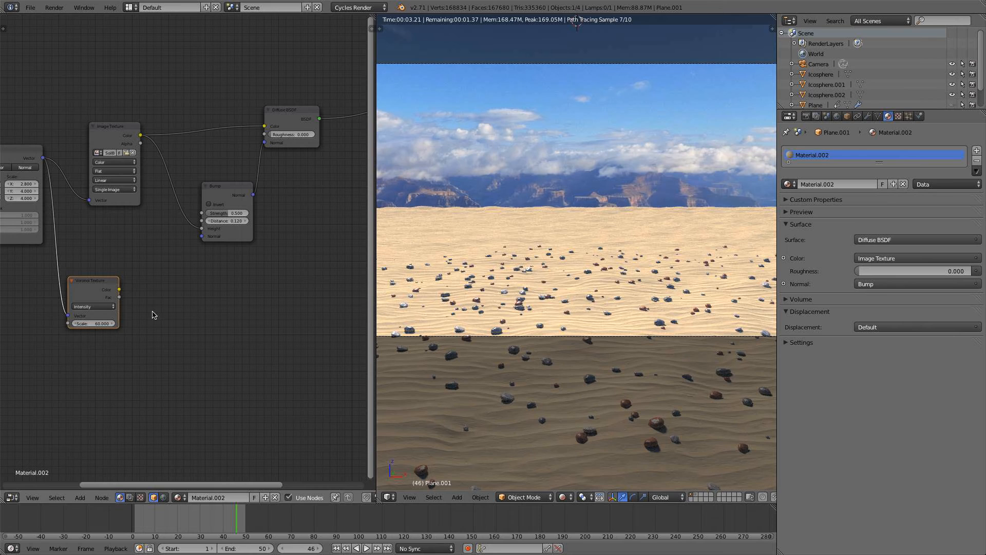
key(shift+a)
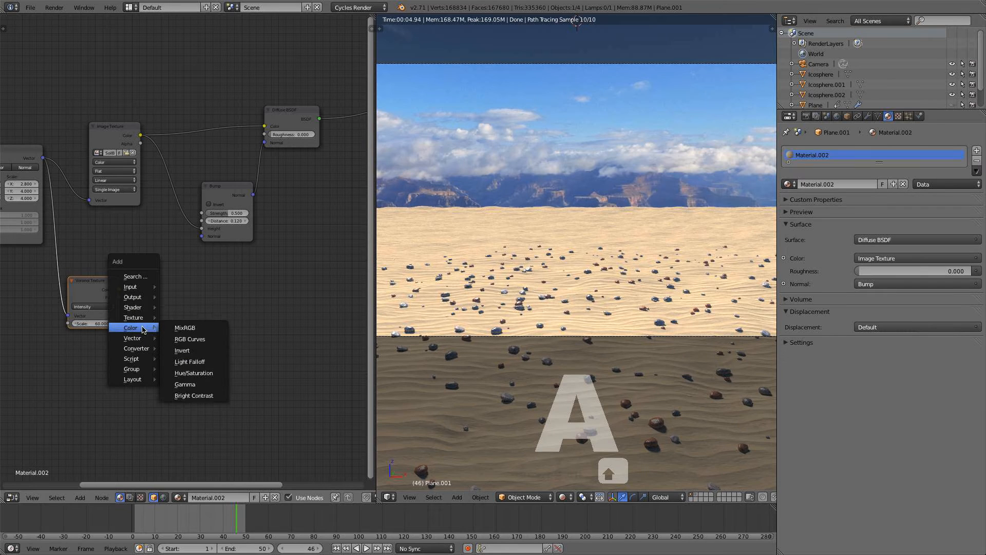
click(182, 350)
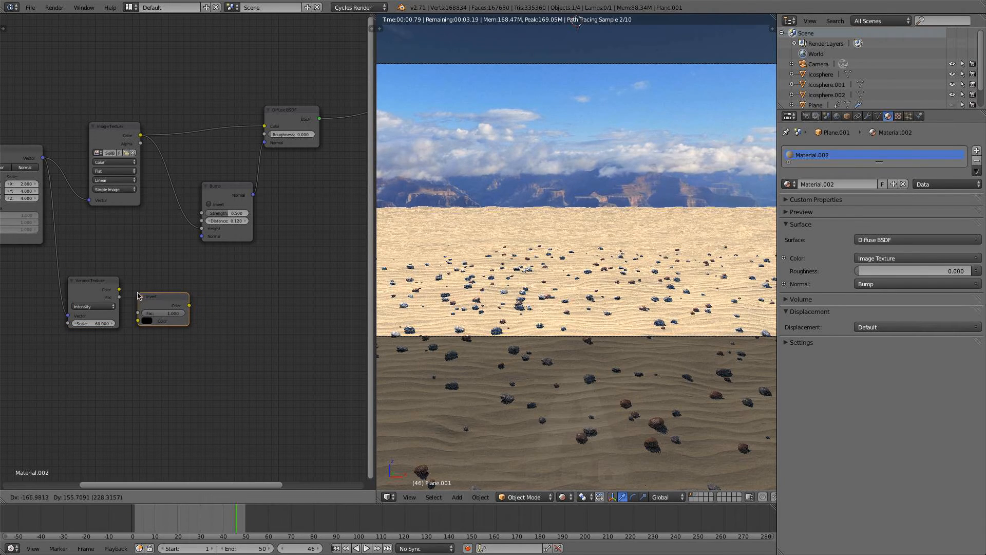
click(161, 303)
drag(119, 289, 137, 320)
- Set the Invert node's Fac to 0
middle_drag(200, 326, 170, 328)
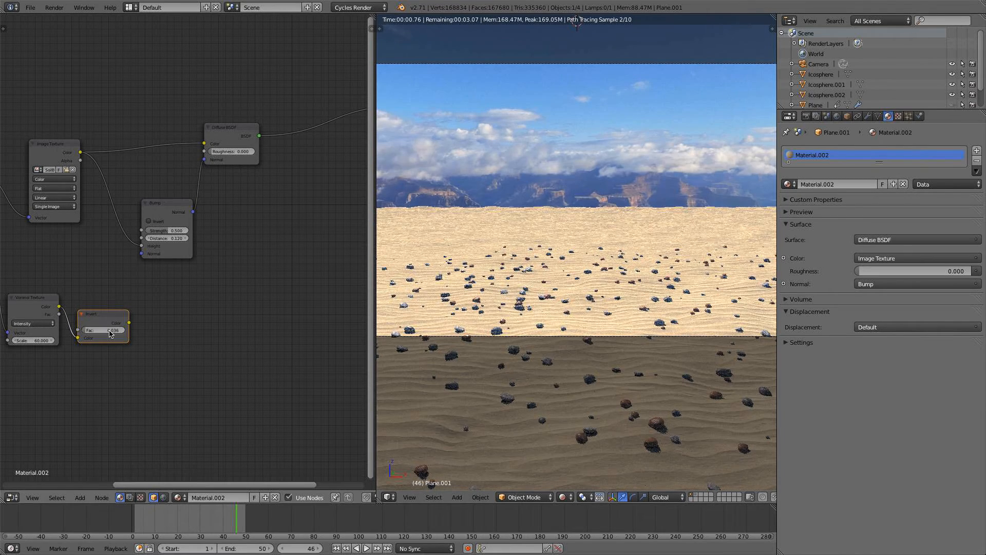
click(109, 331)
text(00)
key(Return)
- Add a ColorRamp node fed by the Invert Color output and pull its stops inward, with the black stop at 0.488
scroll(215, 337, up, 1)
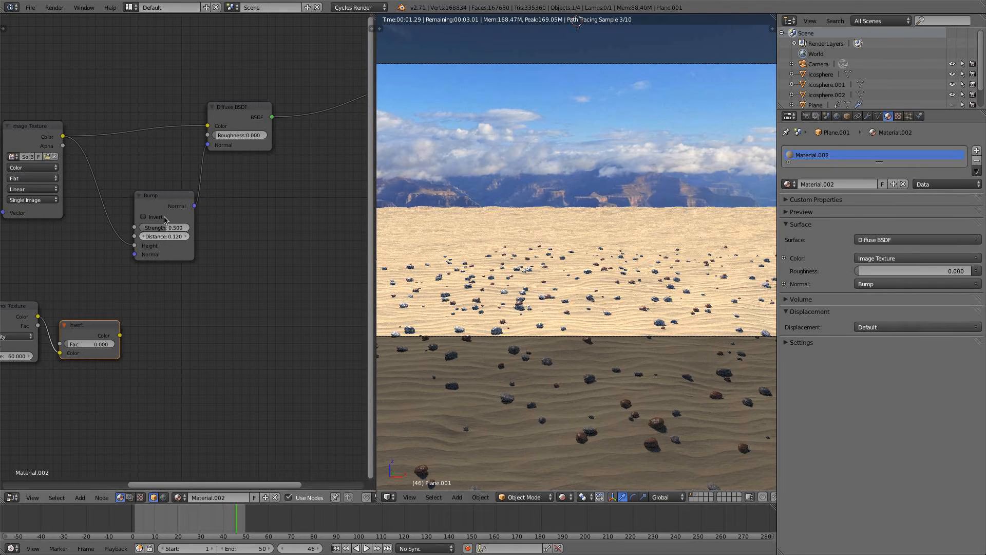
key(shift+a)
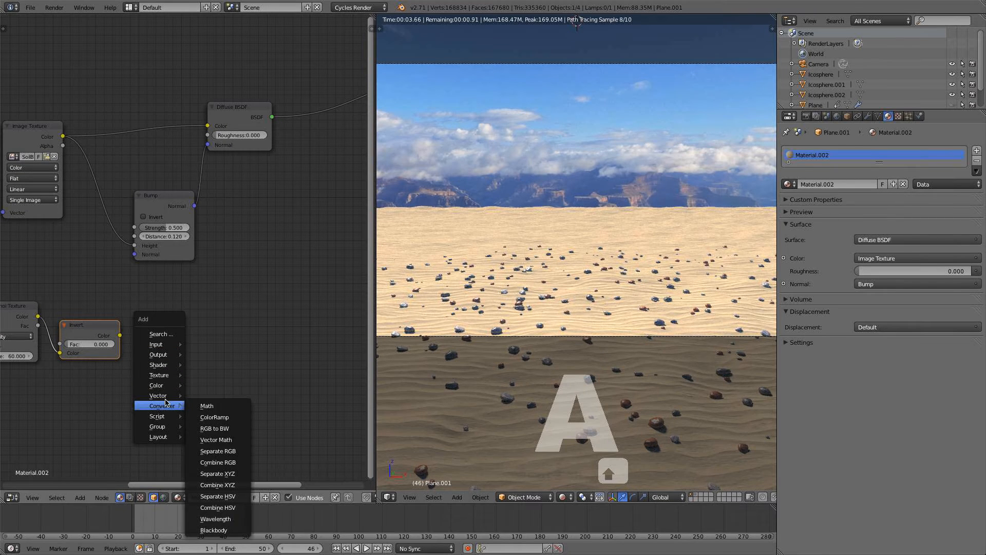
mouse_move(160, 410)
click(206, 414)
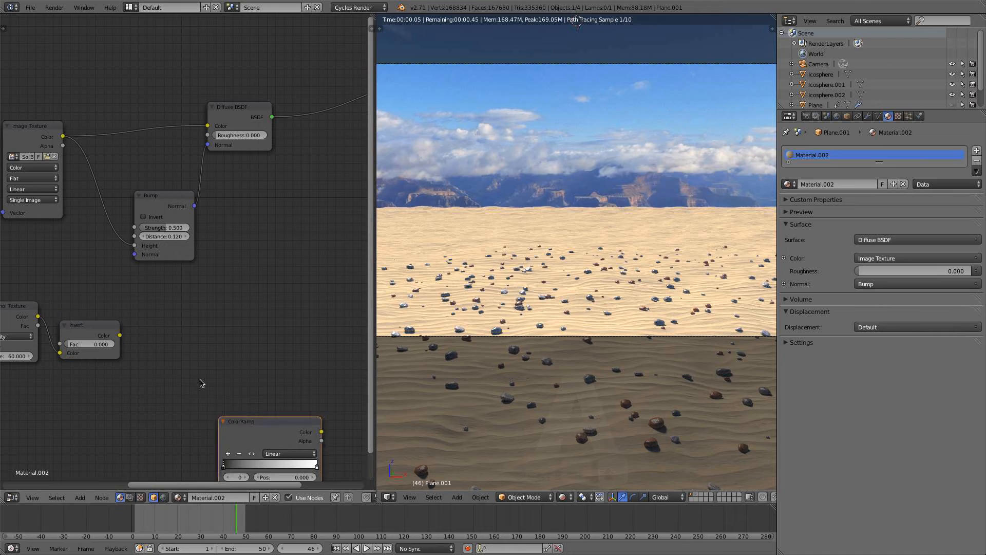
click(154, 301)
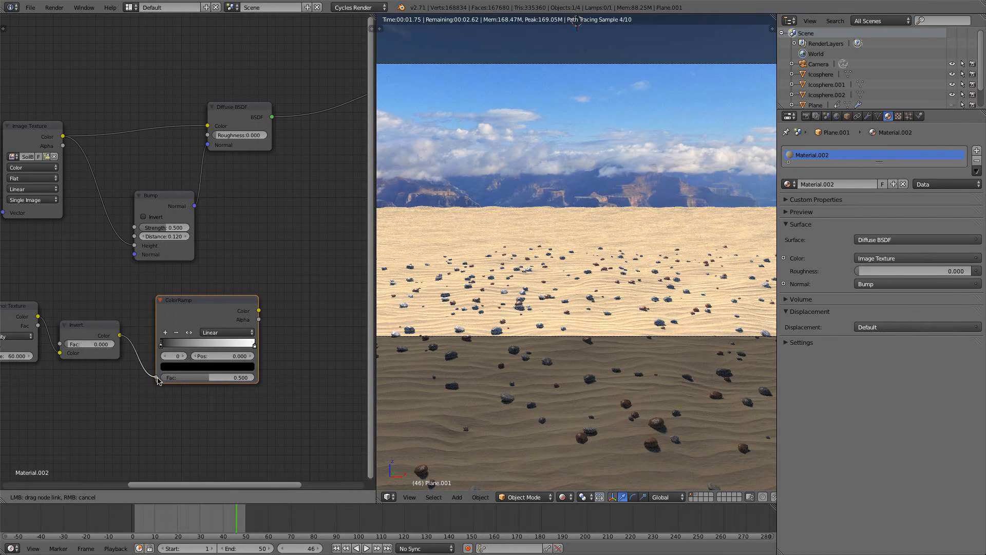
drag(120, 335, 234, 330)
- Insert a Mix Shader node between the Diffuse BSDF and the Material Output
scroll(238, 294, down, 2)
middle_drag(239, 293, 153, 320)
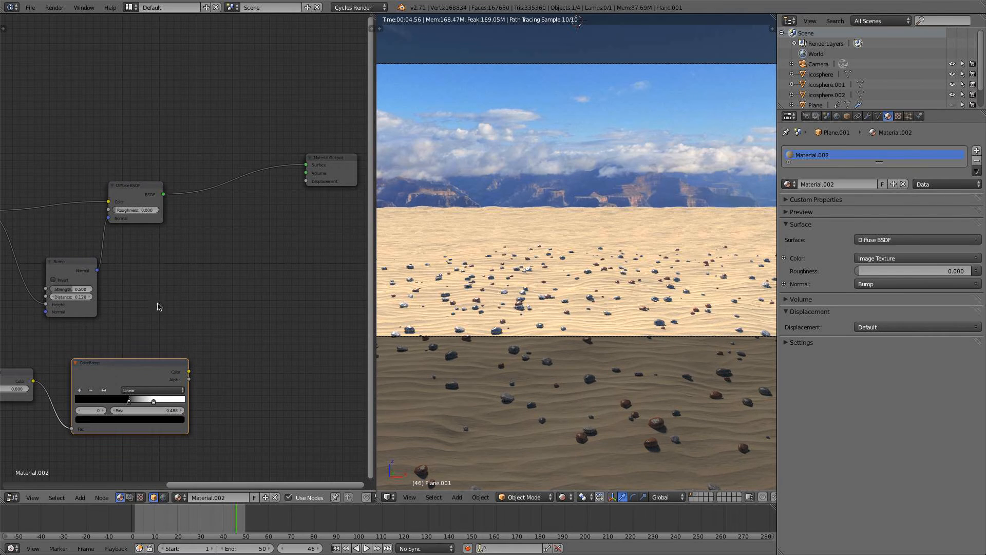
key(shift+a)
mouse_move(171, 235)
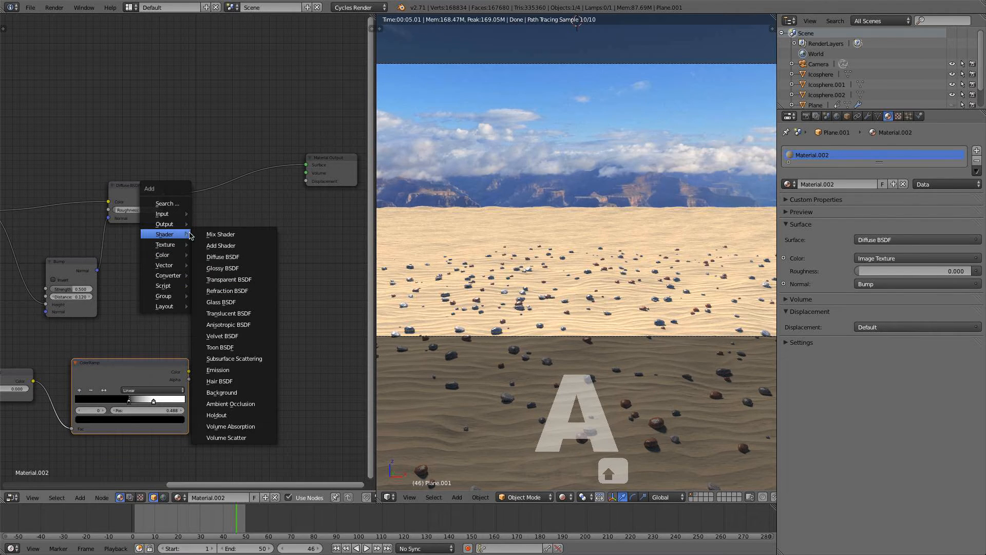
click(238, 233)
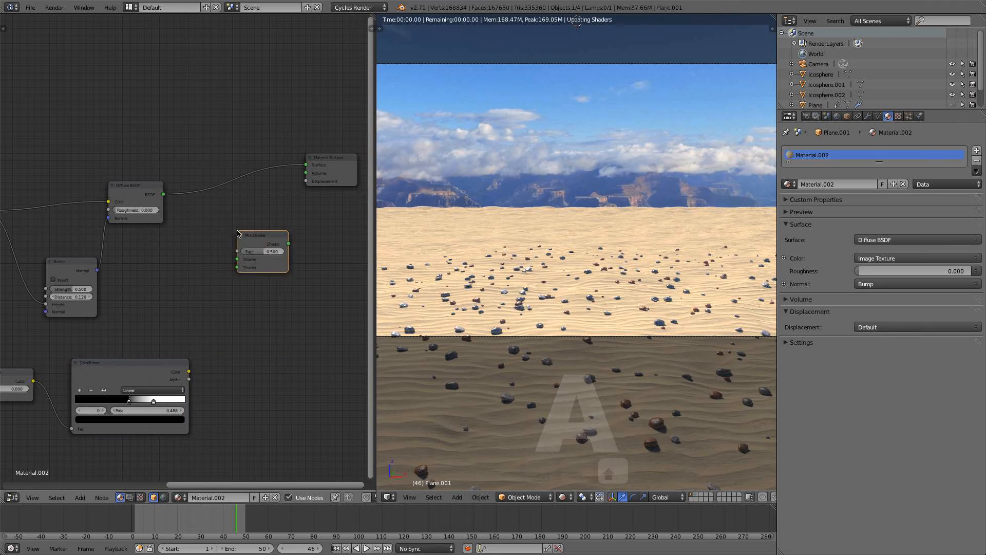
click(215, 186)
- Add a Glossy BSDF node below the Diffuse BSDF and link it to the Mix Shader's second Shader input
key(shift+a)
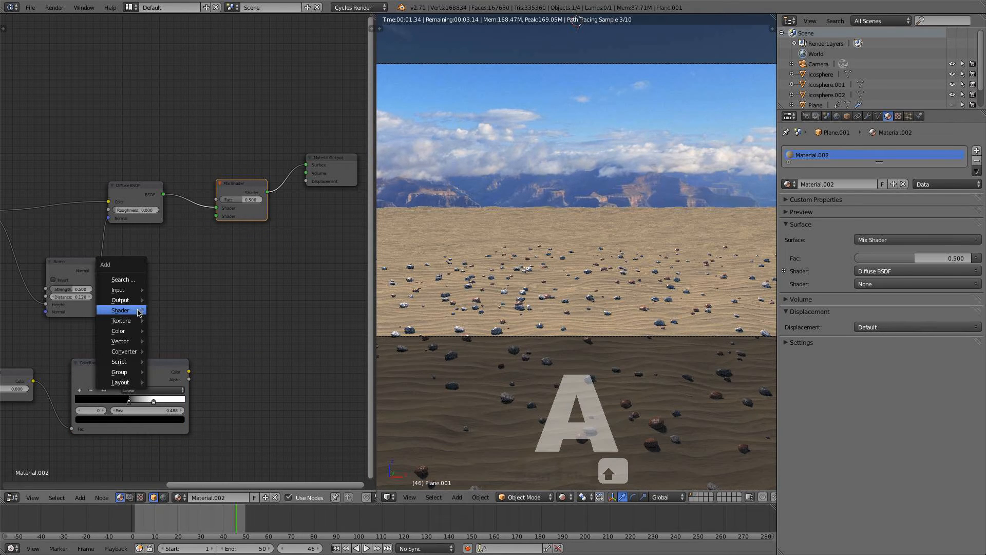
mouse_move(135, 311)
click(208, 347)
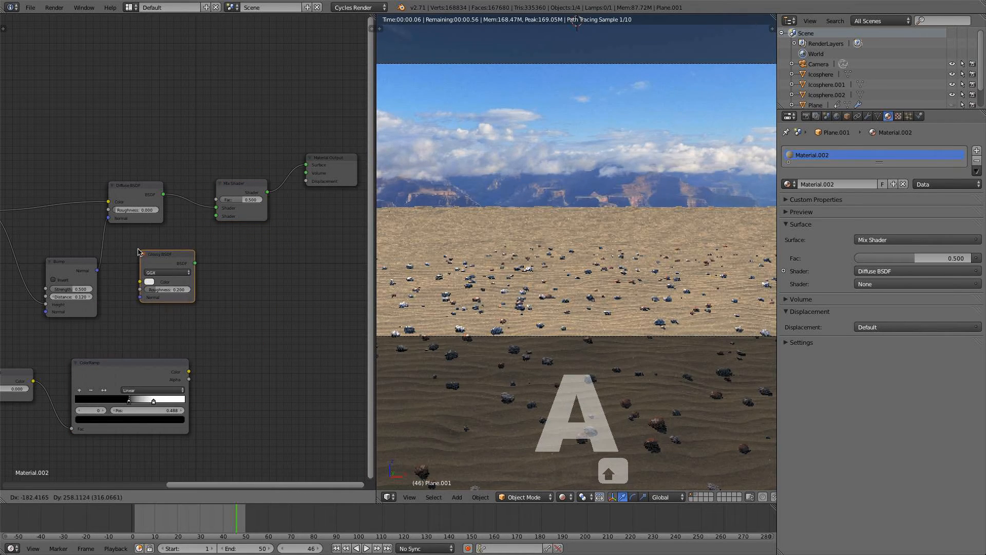
click(191, 263)
drag(191, 263, 217, 216)
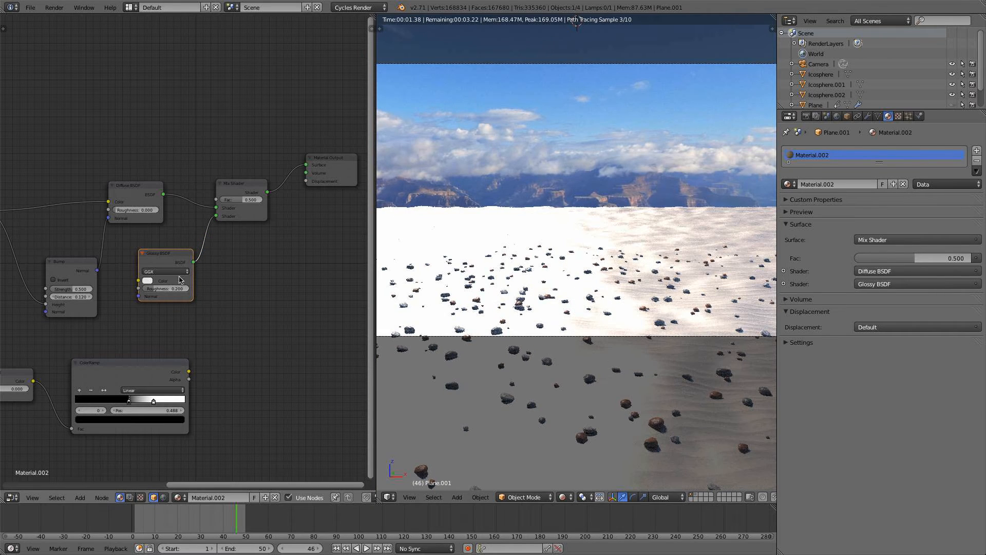
- Tint the Glossy BSDF color pale orange and raise its brightness
click(150, 280)
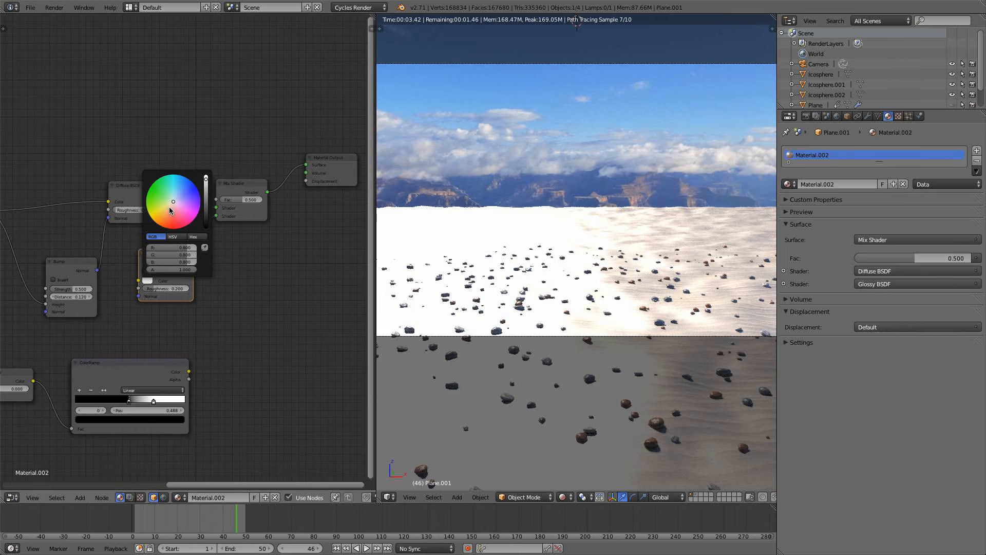
drag(172, 208, 170, 206)
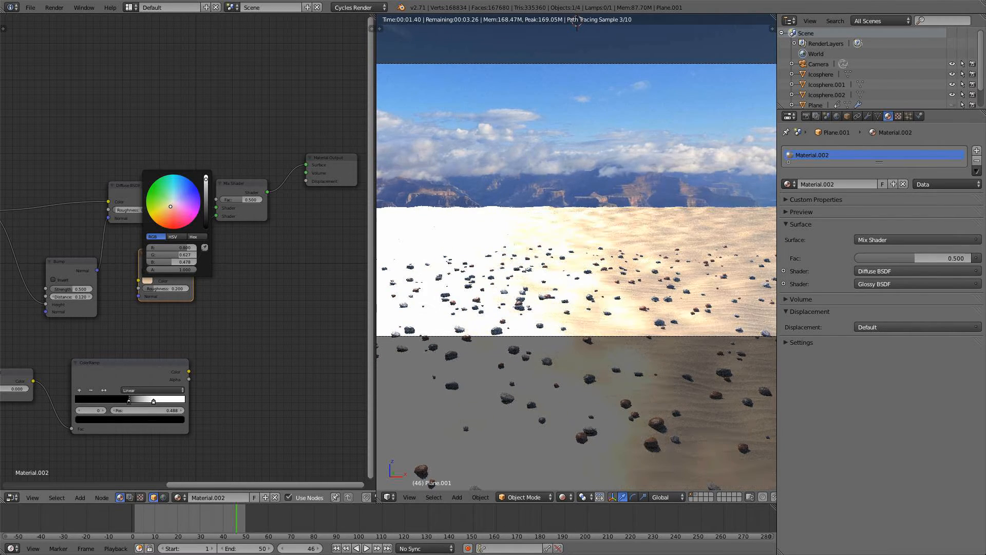
click(205, 176)
- Link the ColorRamp Color output to the Mix Shader's Fac and check the rendered sand
drag(189, 371, 201, 363)
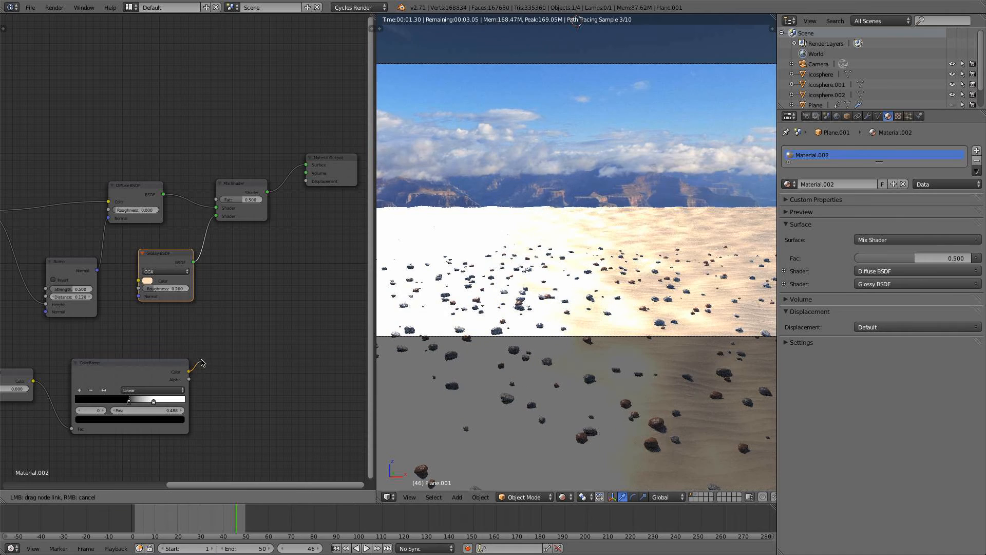
drag(220, 298, 216, 200)
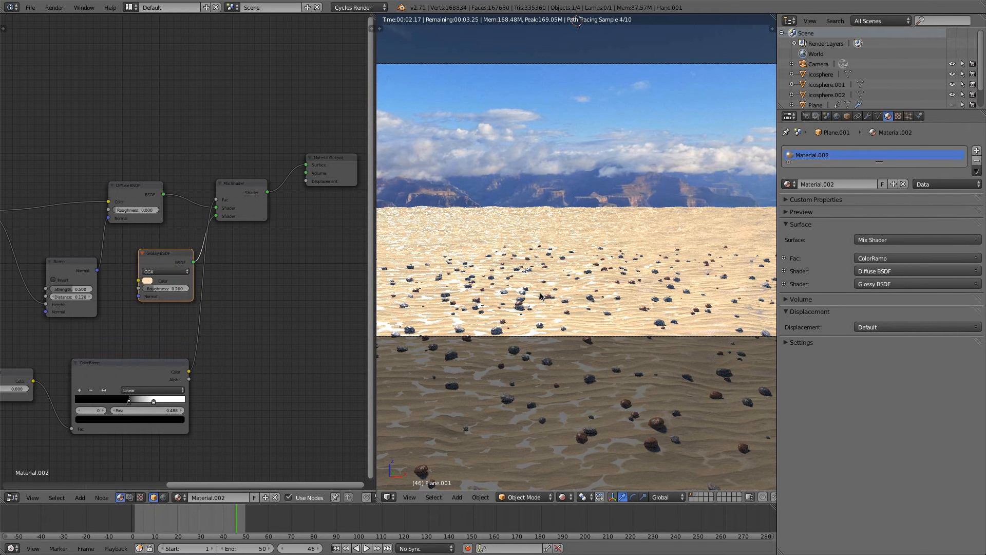
scroll(540, 296, up, 1)
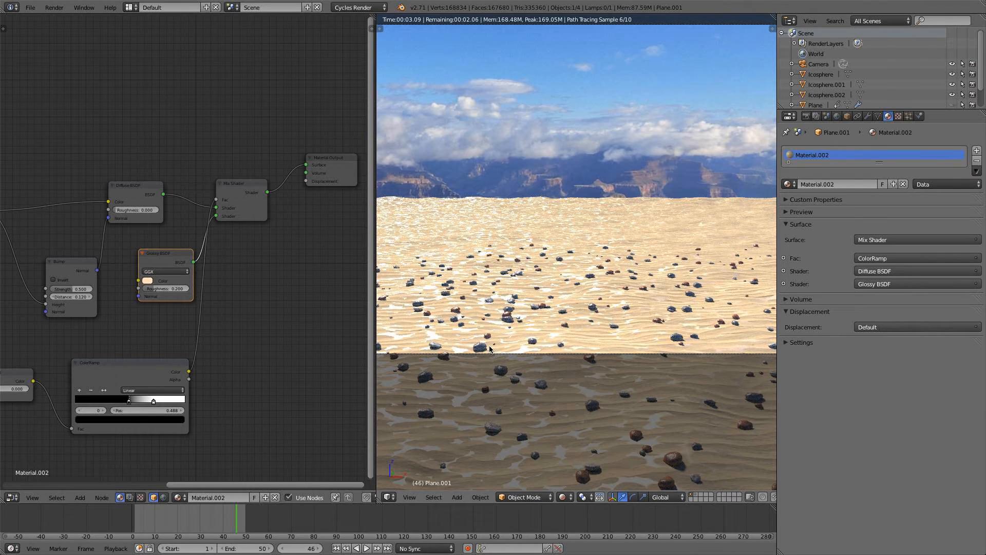
- Set the Voronoi Texture scale to 30 and check the sand in the rendered camera view
middle_drag(247, 349, 494, 344)
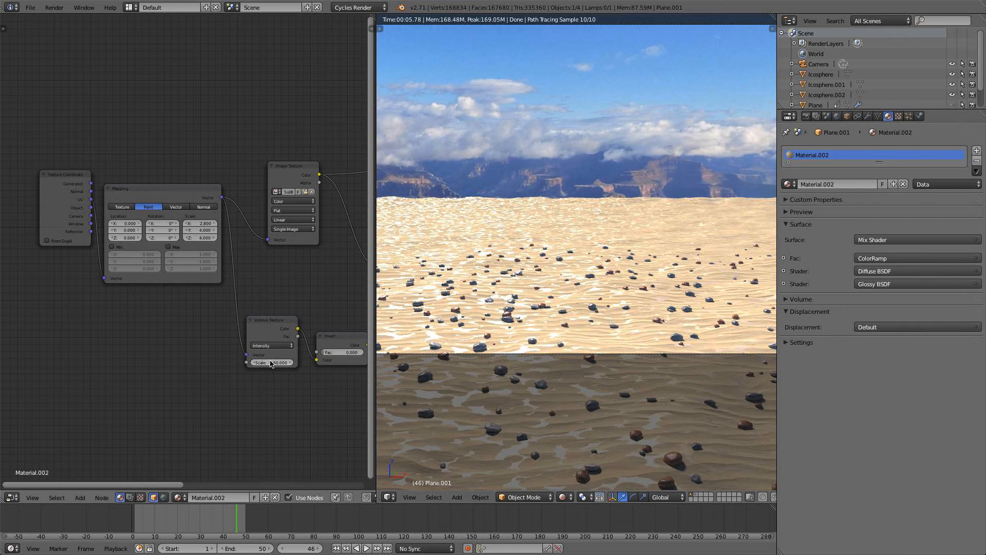
click(271, 362)
text(30)
key(Return)
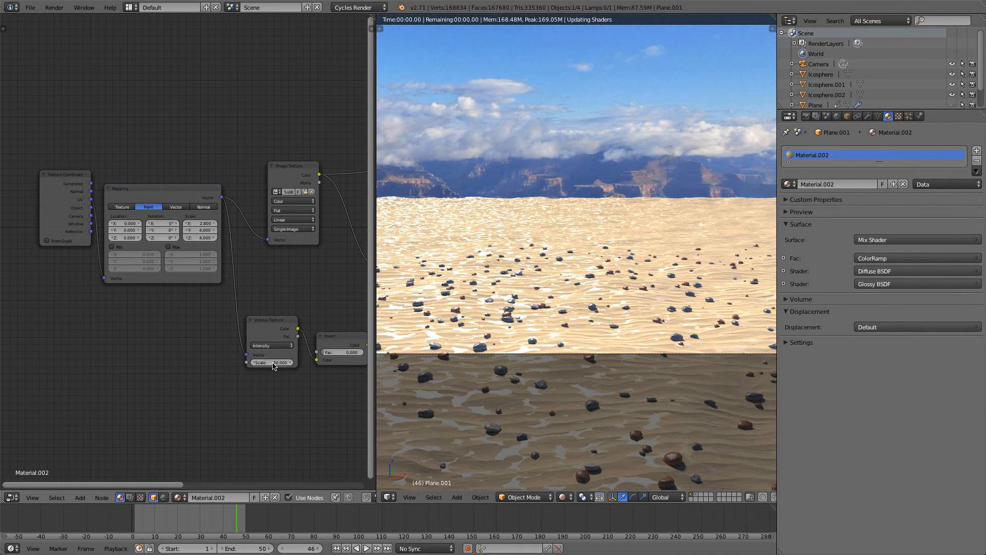
scroll(548, 329, down, 1)
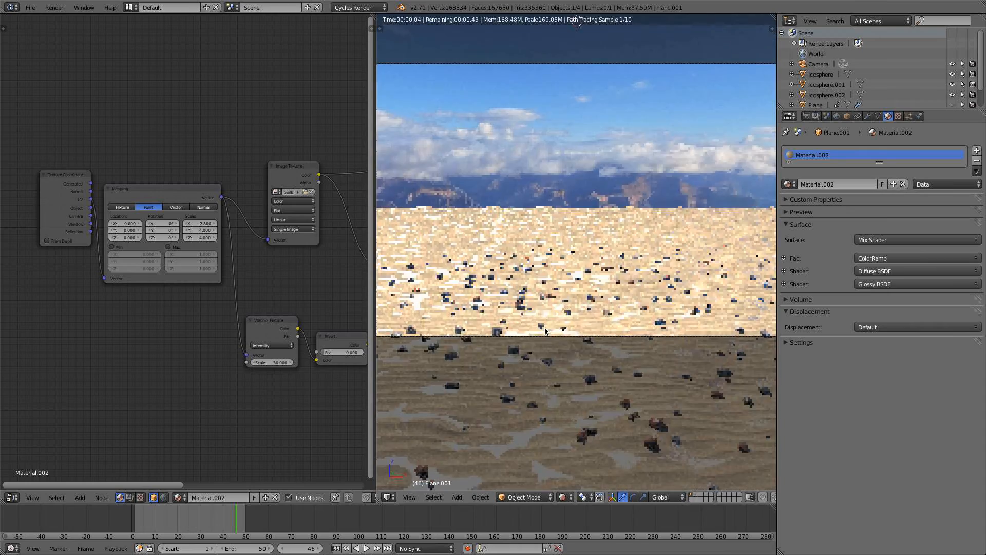
key(KP_0)
key(KP_0)
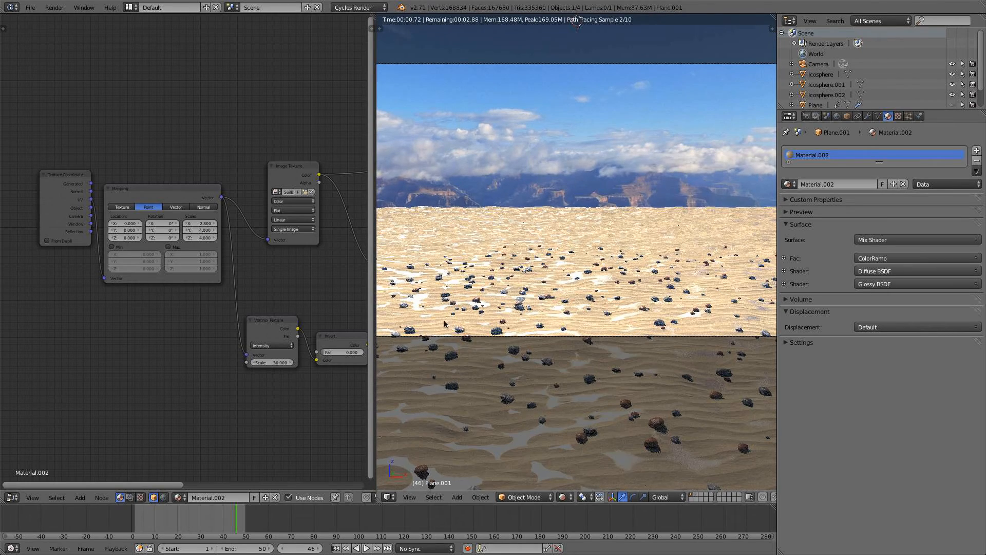
- Shift the ColorRamp's black stop slightly toward white and move its white stop to 0.877
middle_drag(324, 336, 154, 326)
scroll(167, 299, up, 2)
middle_drag(244, 322, 146, 302)
scroll(146, 302, up, 1)
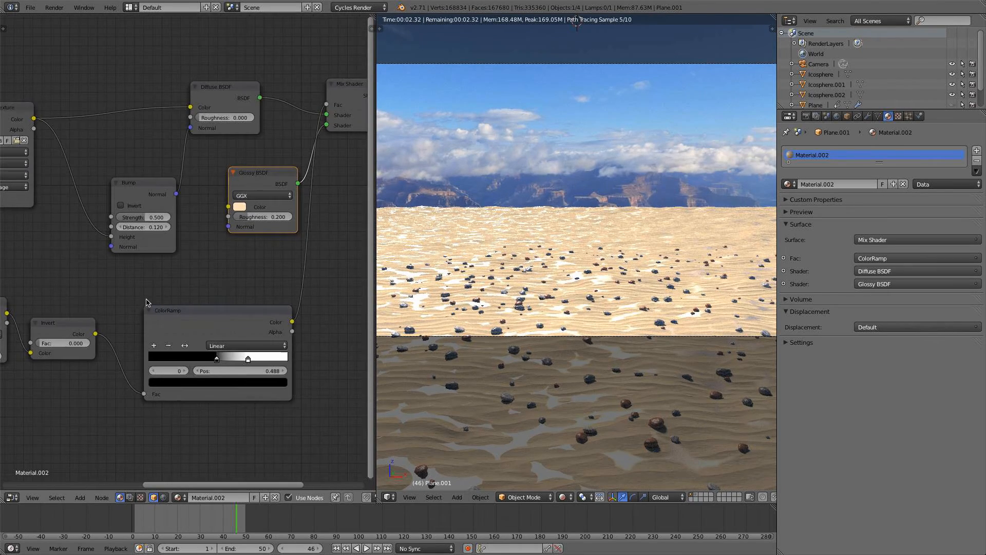
drag(218, 361, 275, 359)
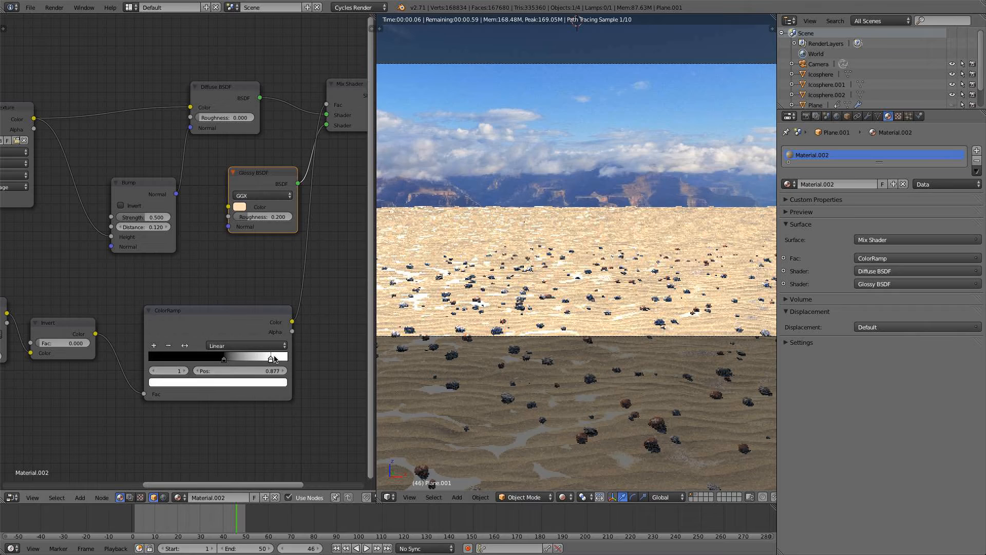
- Try a Fac of 1 on the Invert node and return it to 0
click(45, 343)
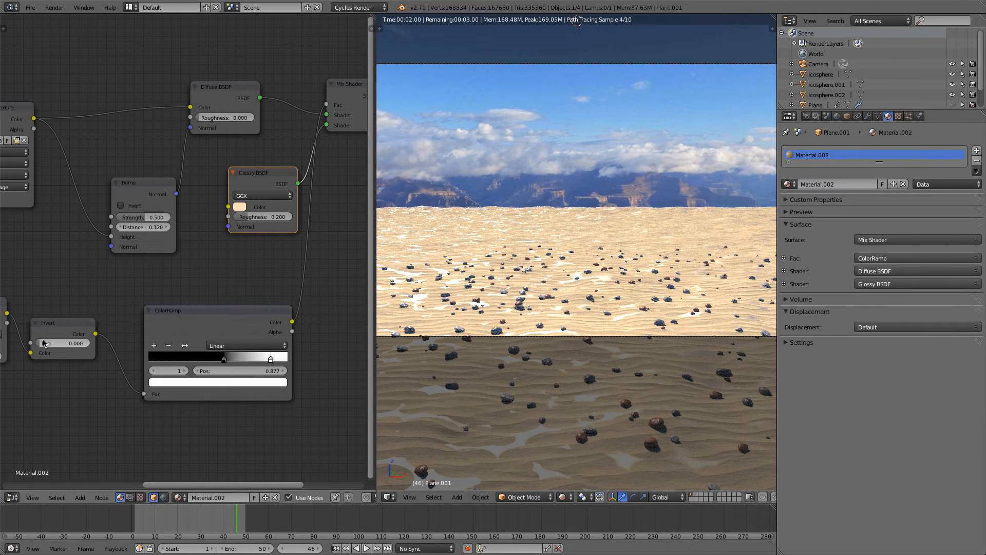
text(1)
key(Return)
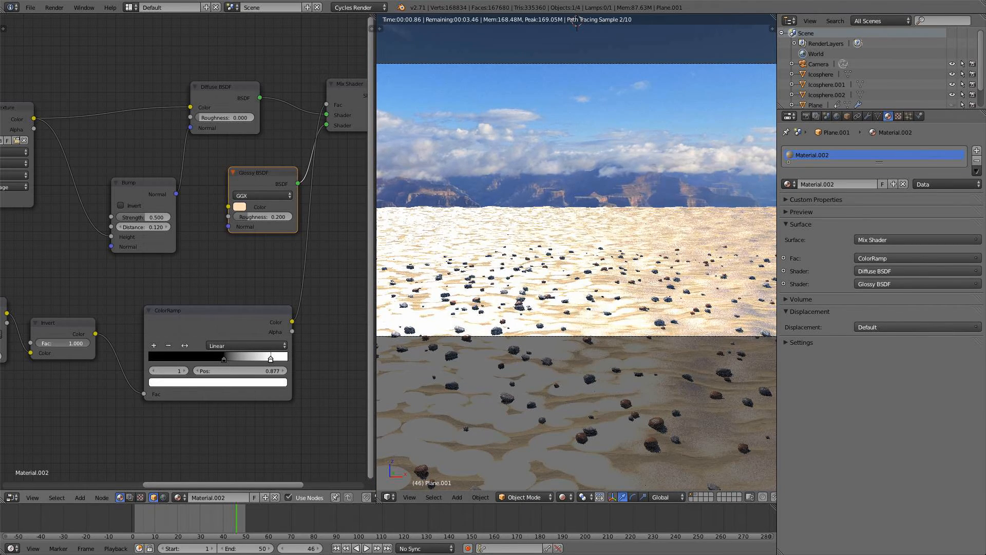
drag(88, 343, 48, 343)
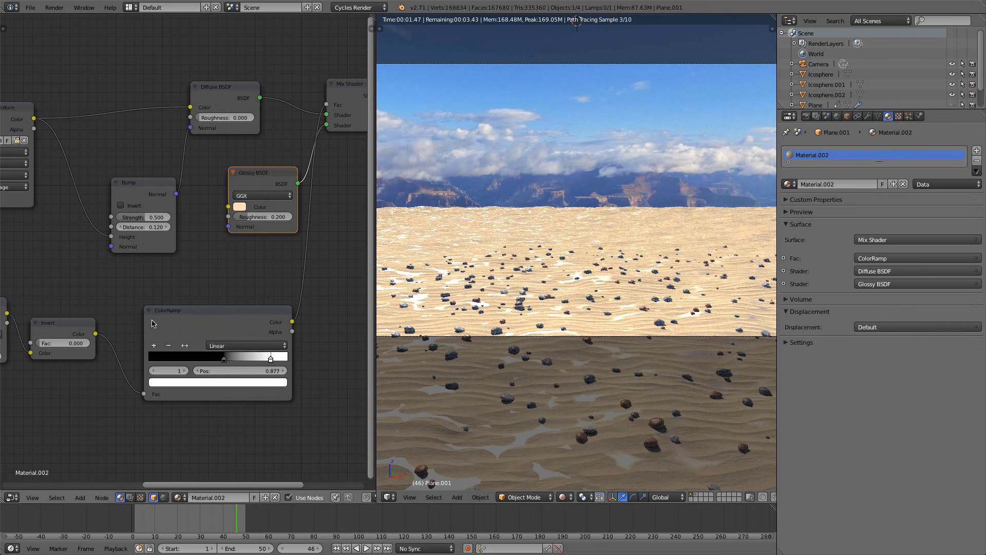
- Move the ColorRamp's white stop to position 0.763
middle_drag(153, 323, 94, 322)
drag(164, 352, 189, 353)
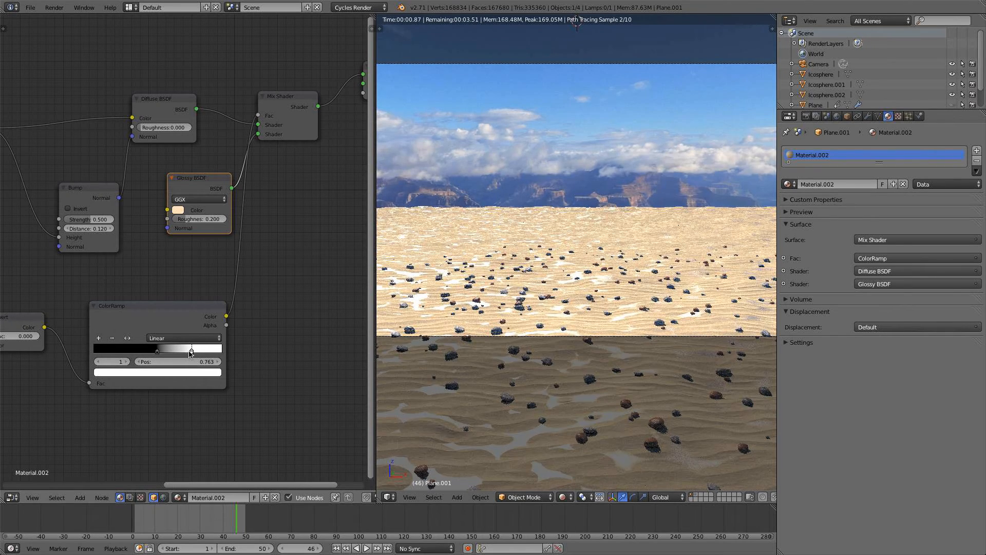
- Connect the Bump node's Normal output to the Glossy BSDF's Normal input
middle_drag(300, 245, 239, 318)
scroll(239, 318, up, 1)
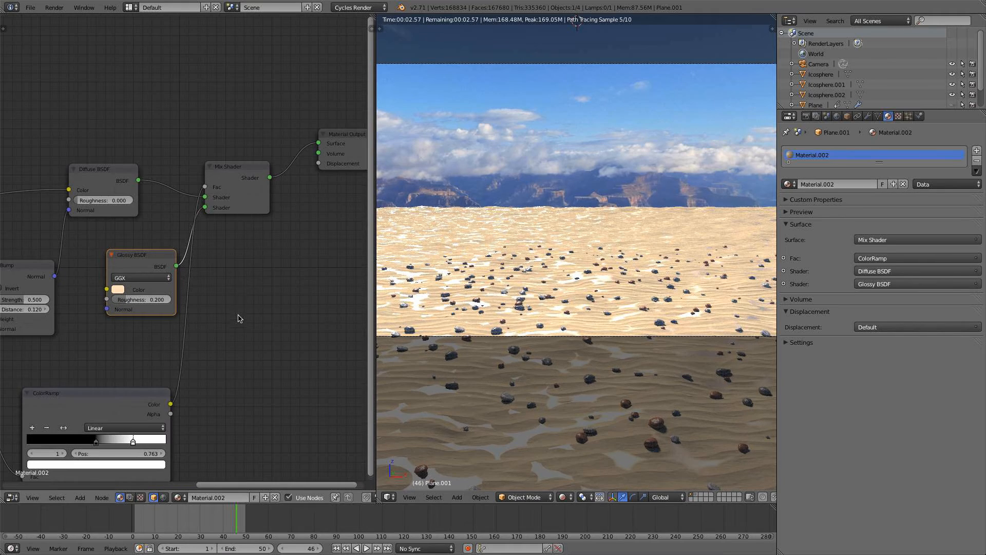
scroll(161, 260, down, 1)
scroll(448, 337, up, 1)
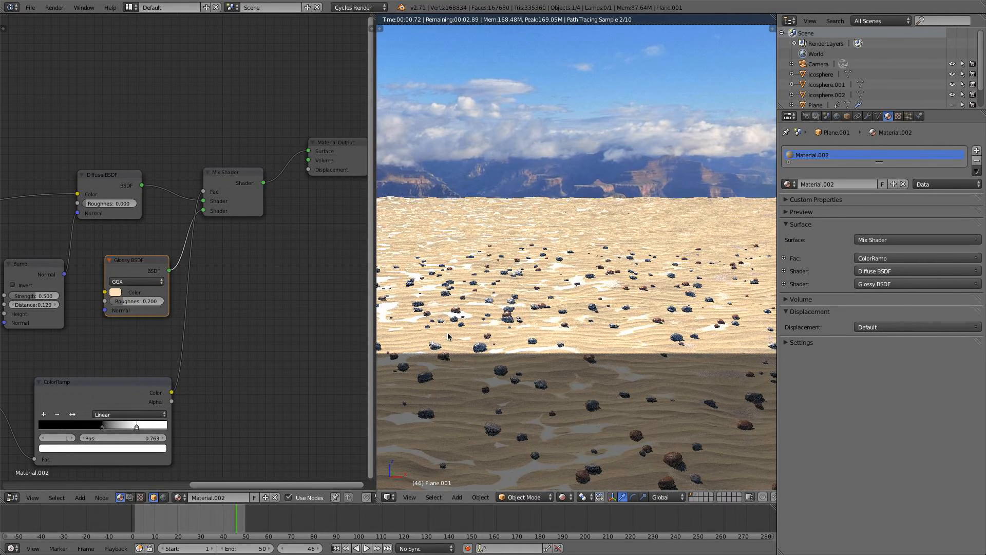
scroll(266, 297, left, 4)
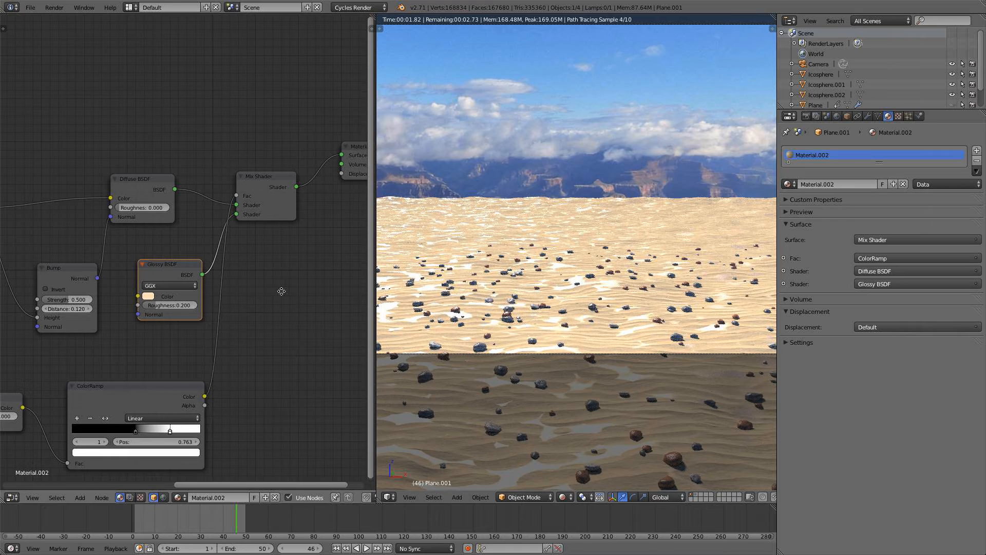
drag(96, 266, 149, 306)
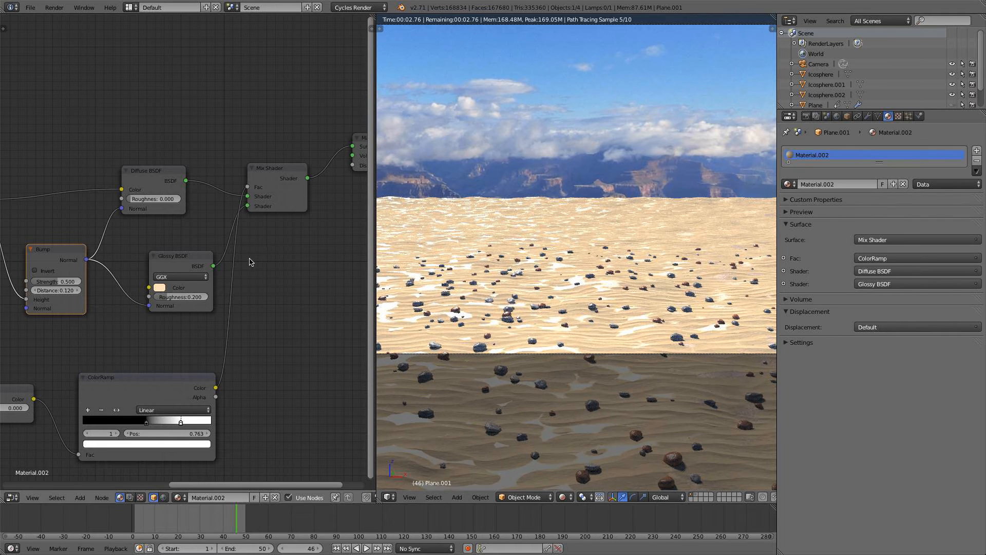
- Make room before the Material Output and insert a duplicate of the Mix Shader between the existing Mix Shader and the output
scroll(241, 263, down, 1)
middle_drag(223, 268, 137, 296)
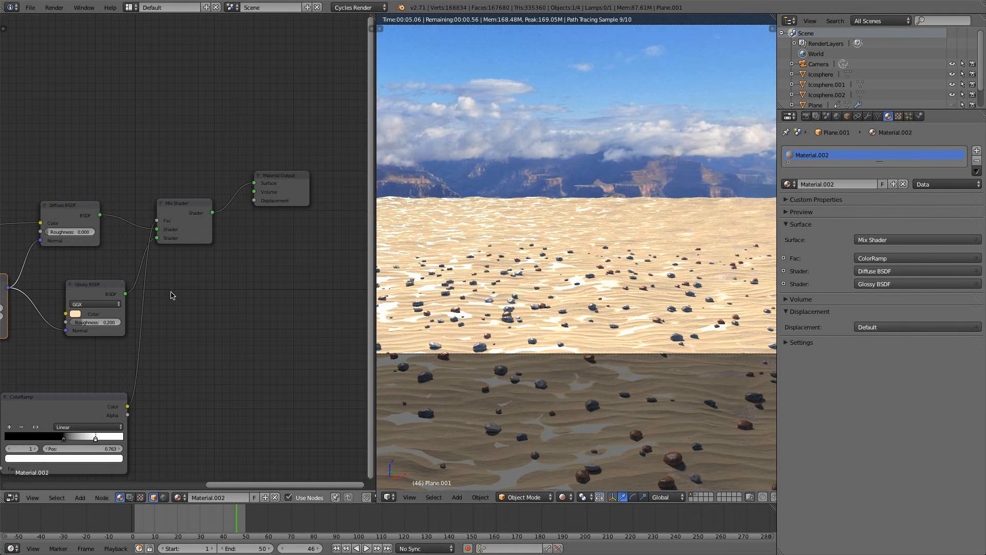
drag(279, 178, 13, 178)
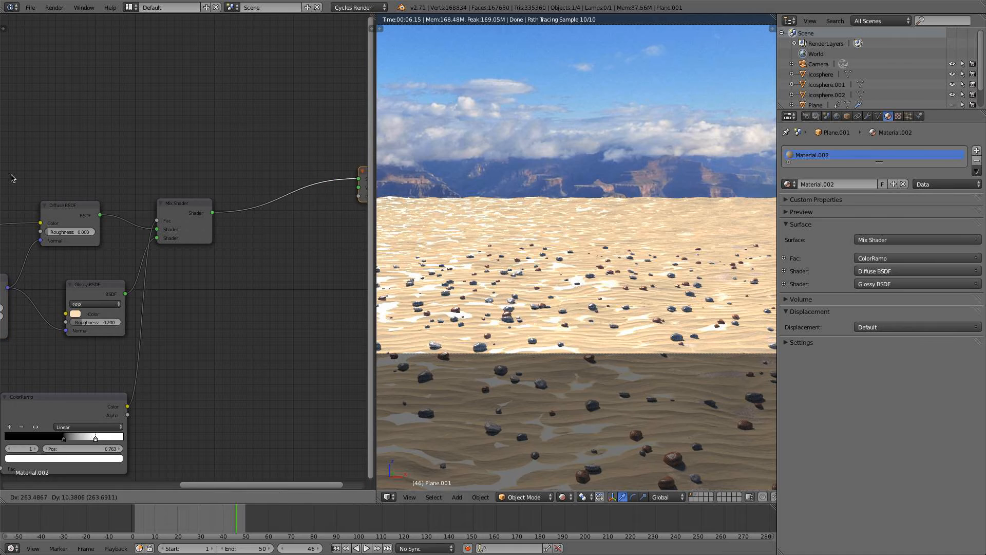
click(190, 209)
key(shift+d)
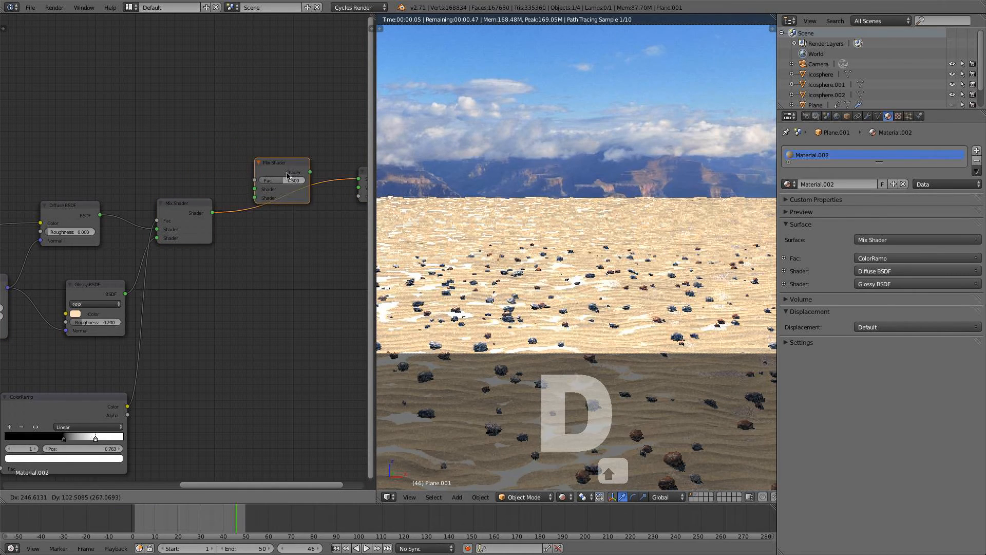
click(282, 188)
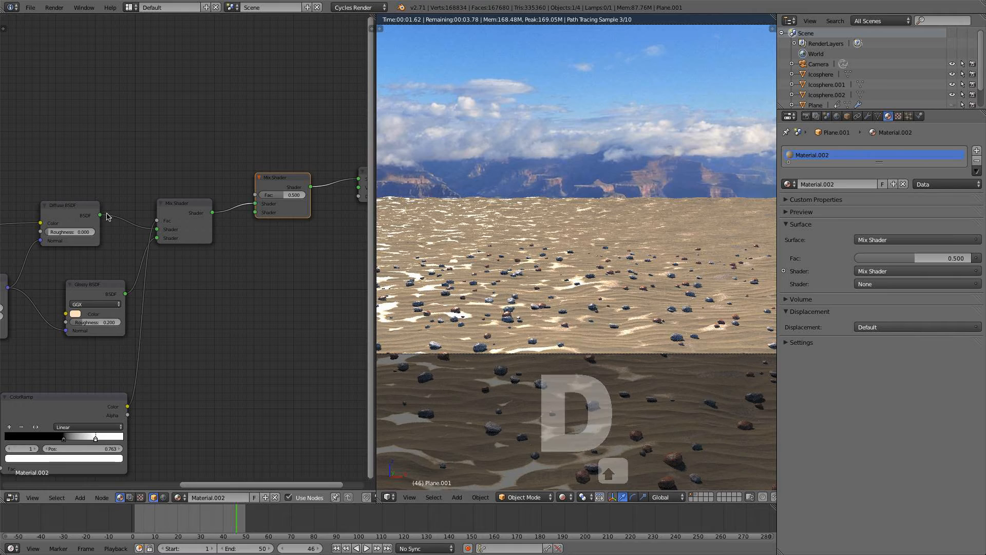
- Wire the Diffuse BSDF into the new Mix Shader's first shader input and the original Mix Shader into the second, with Fac 0.300
drag(101, 214, 257, 199)
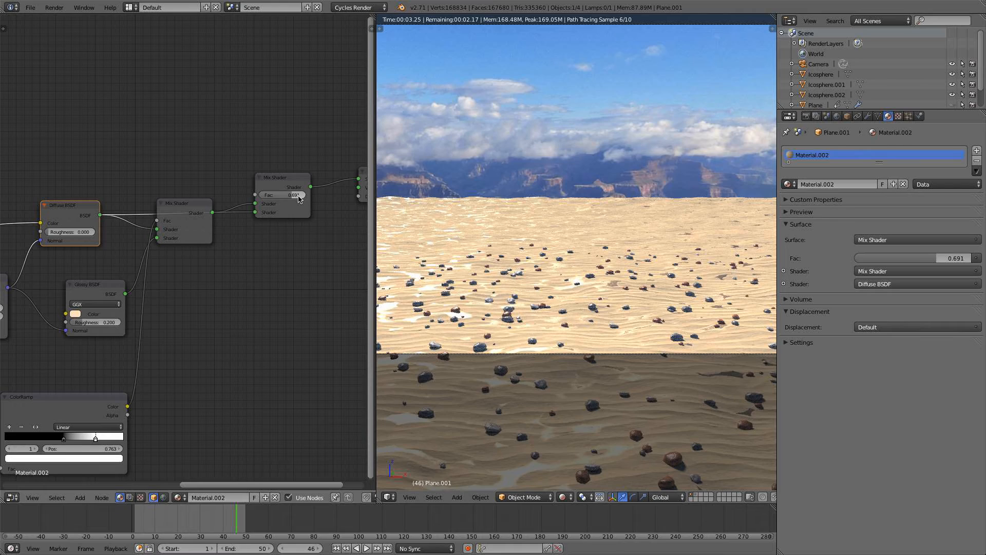
drag(299, 199, 270, 199)
middle_drag(296, 258, 248, 261)
drag(162, 210, 245, 200)
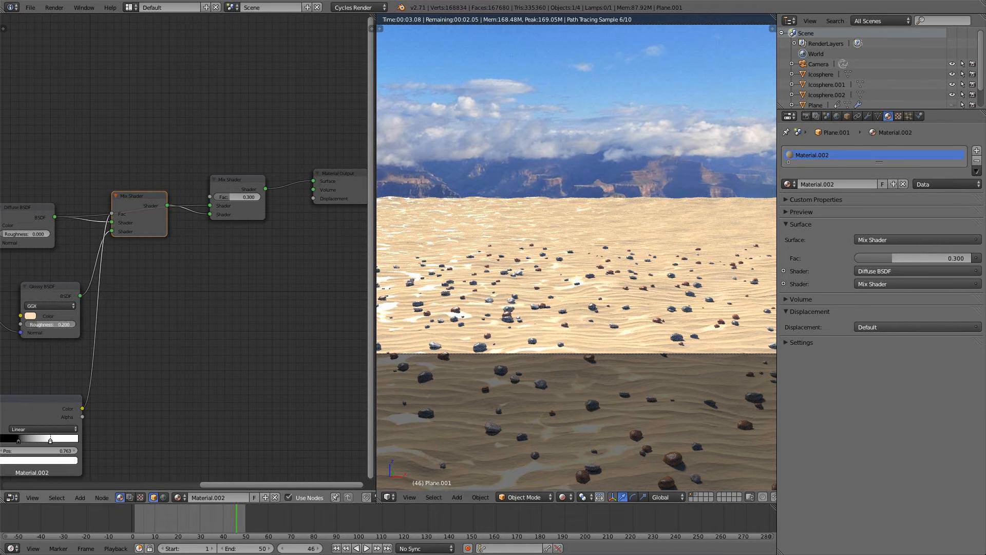
- Set the Glossy BSDF's roughness to 0.300
text(5)
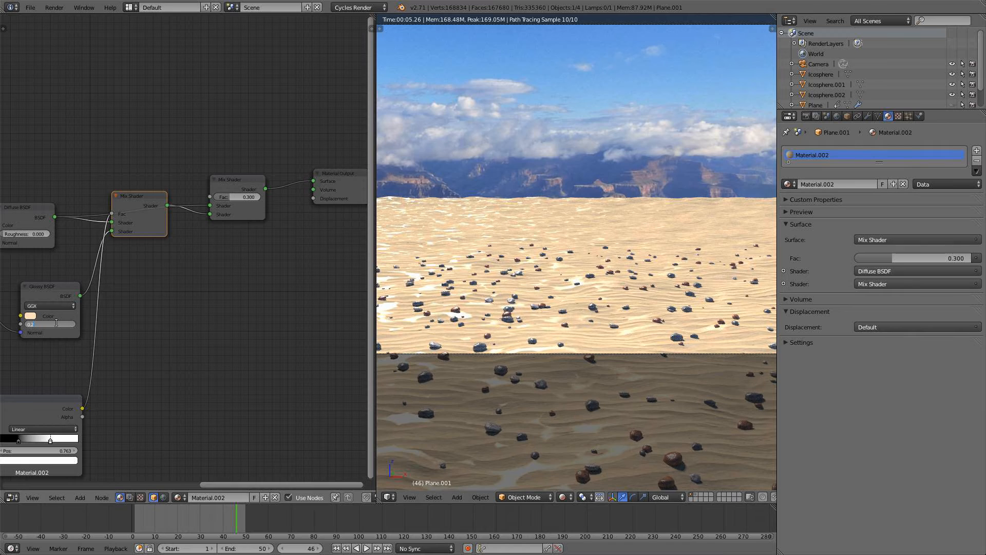
key(Return)
key(Return)
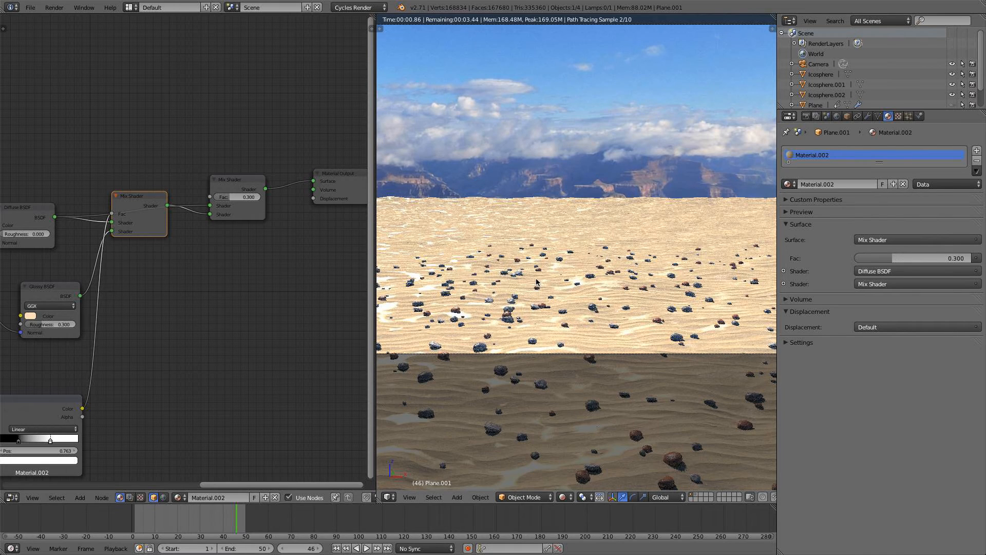
- Unhide the ocean surface over the sand in the rendered camera view
scroll(562, 278, down, 5)
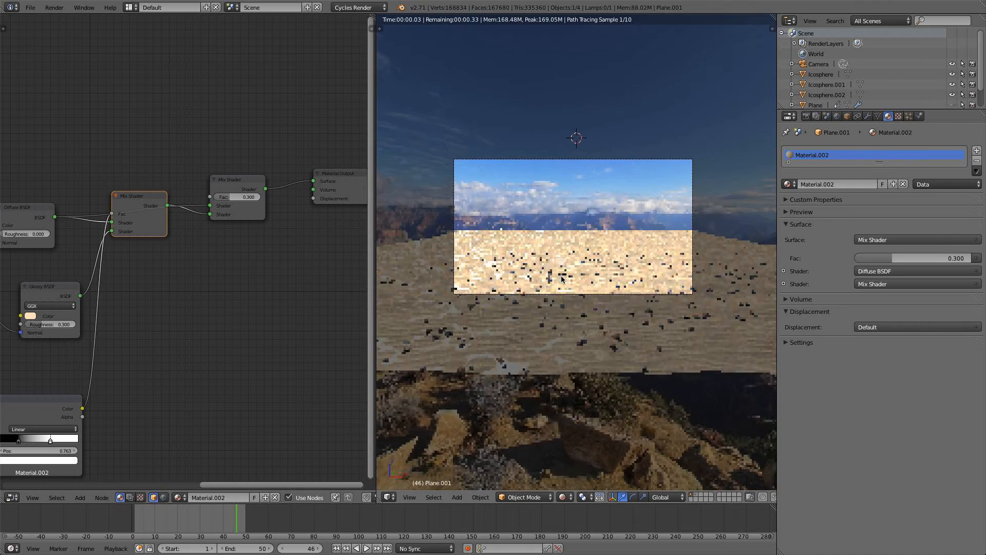
scroll(548, 282, up, 3)
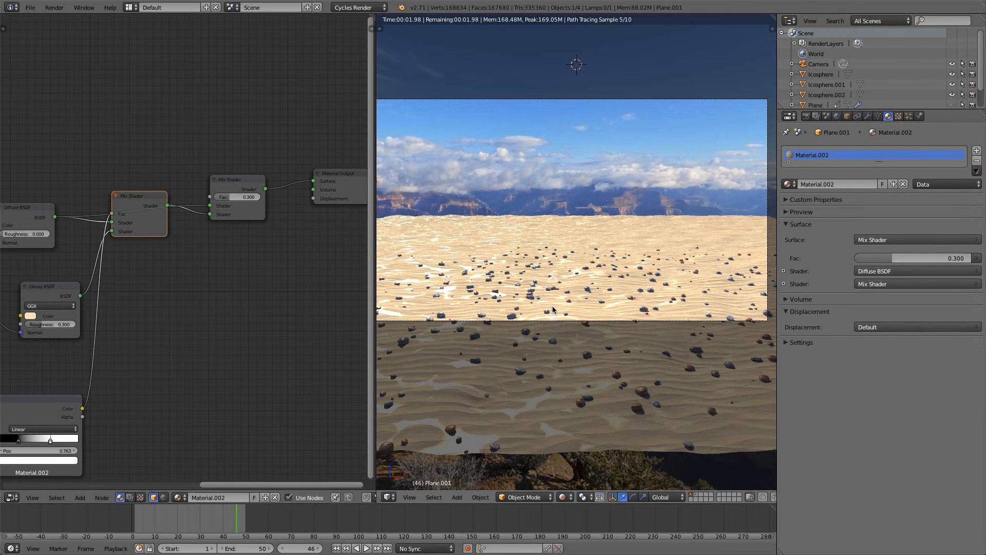
key(alt+h)
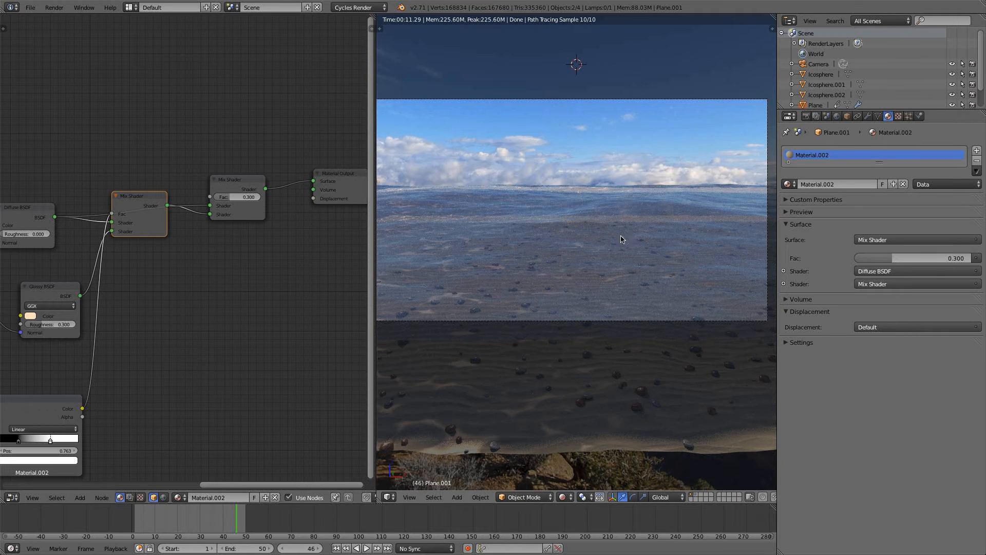
- Raise the camera about 0.67 along the global Z axis
right_click(621, 323)
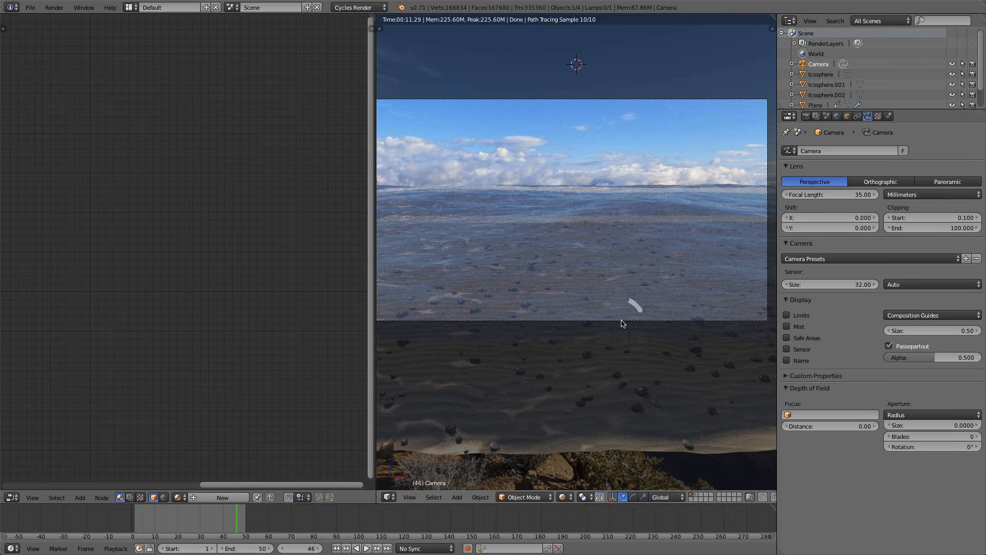
key(g)
key(z)
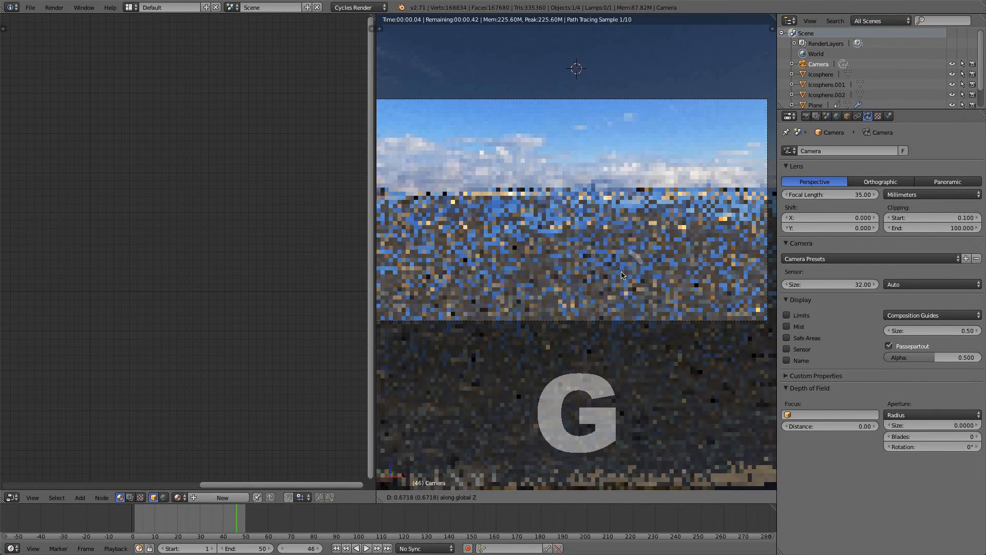
click(621, 275)
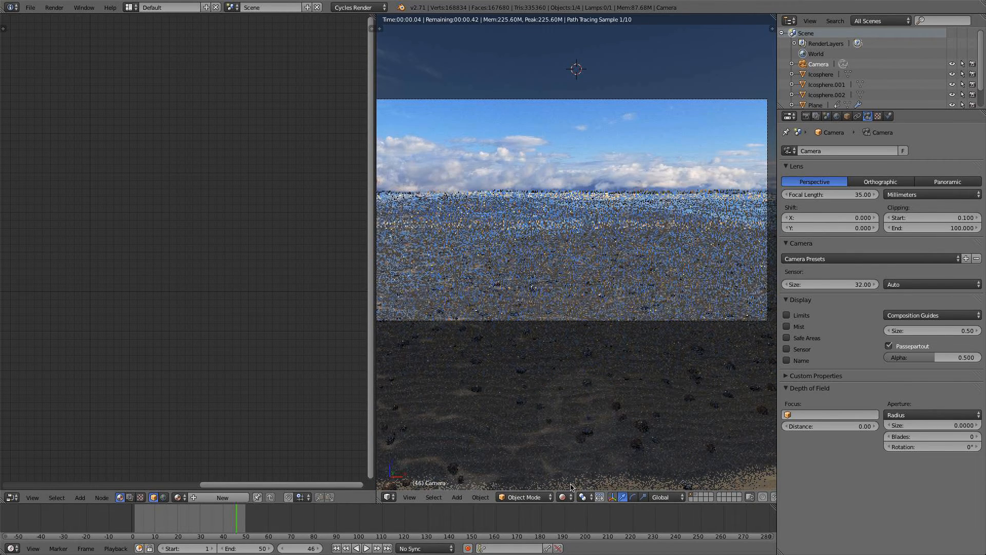
- Switch the viewport to Solid shading and move the camera back about 4.78 along its local Z axis
click(565, 497)
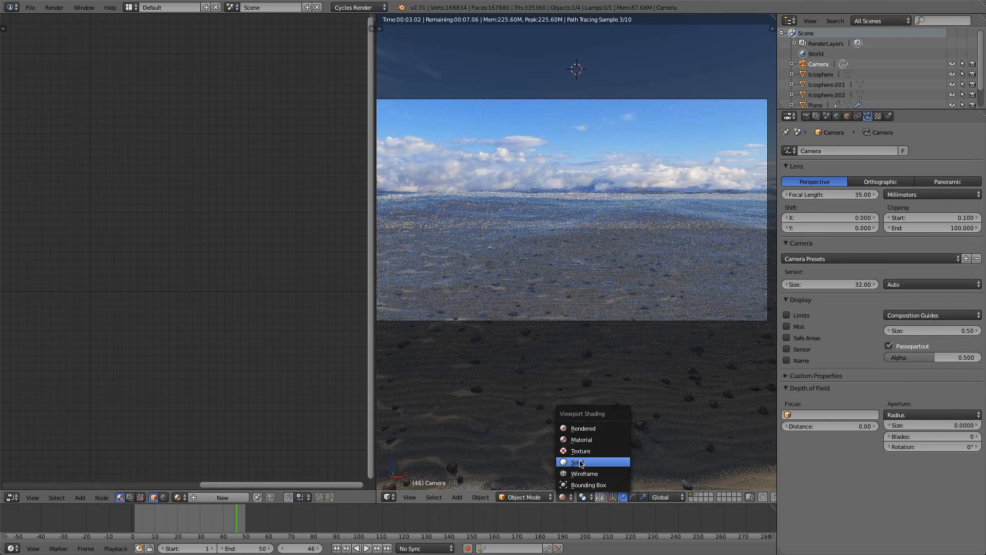
click(576, 460)
key(g)
key(z)
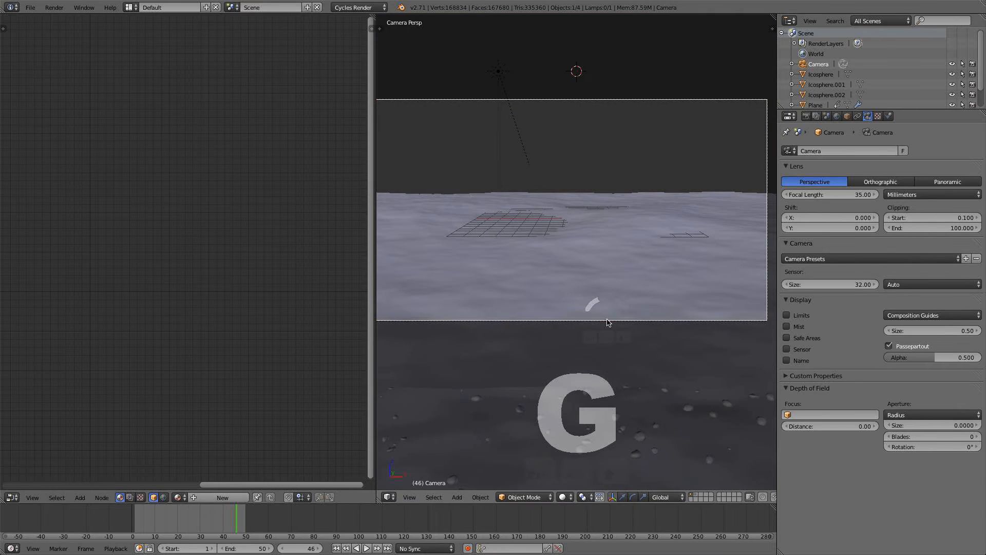
key(z)
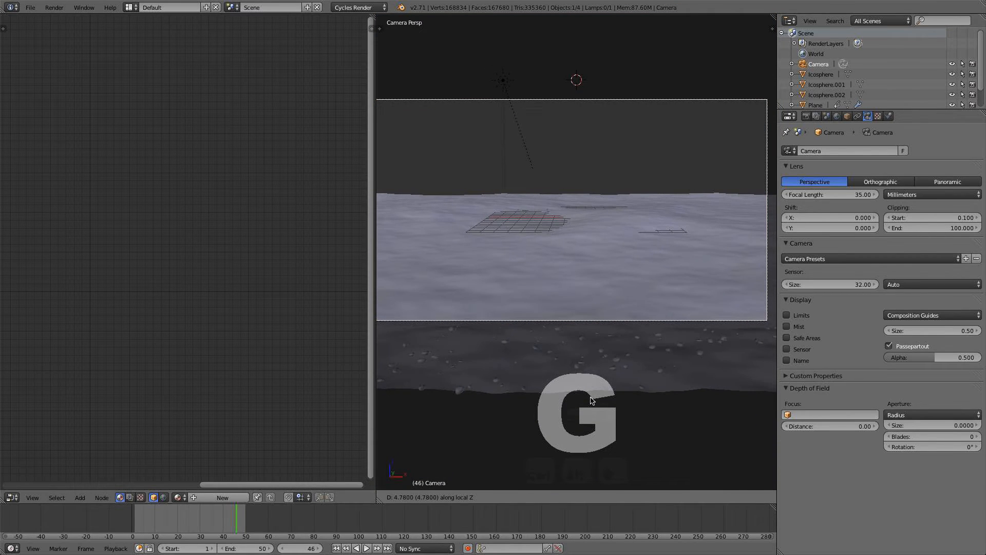
click(592, 400)
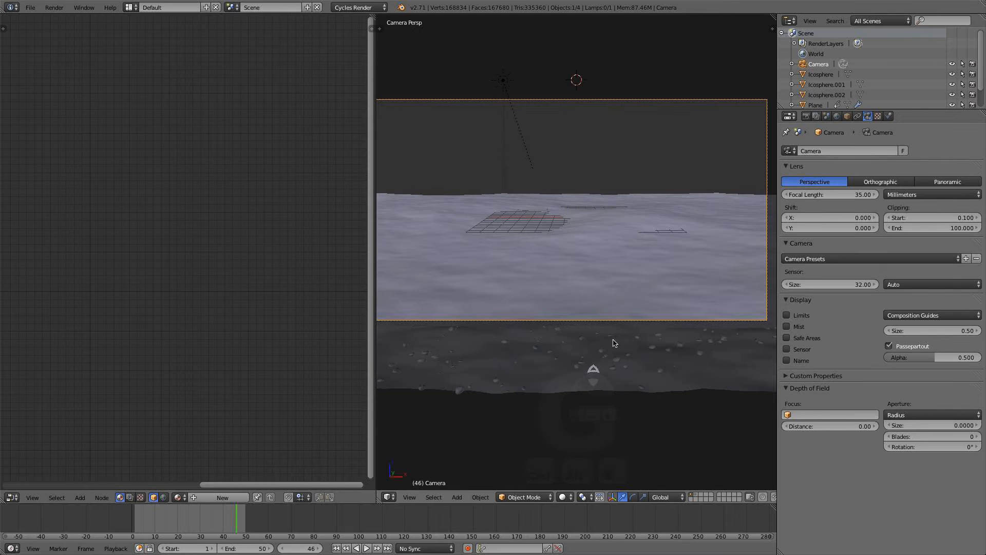
- Enlarge the 3D viewport slightly, check the ocean plane's material nodes, and select the Sun lamp
right_click(623, 300)
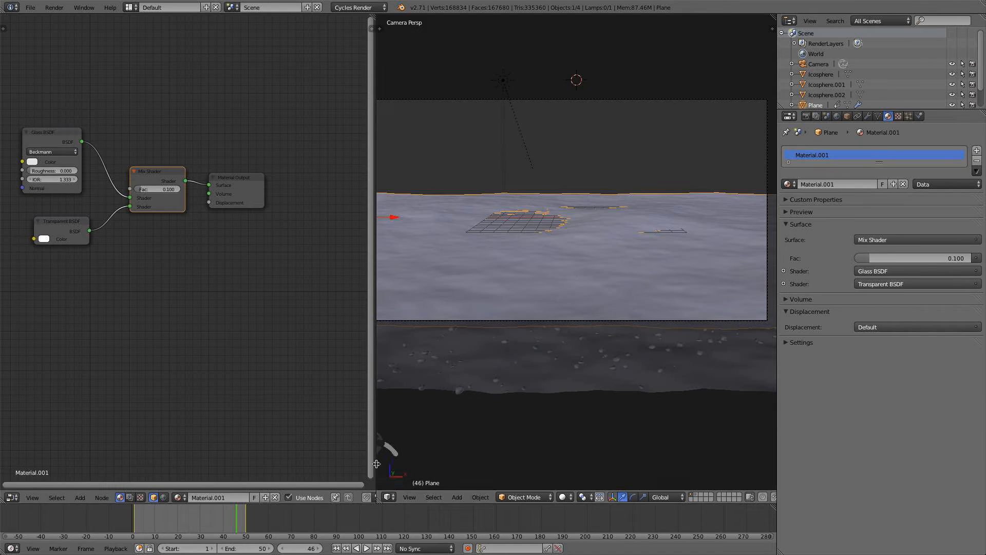
drag(376, 464, 371, 463)
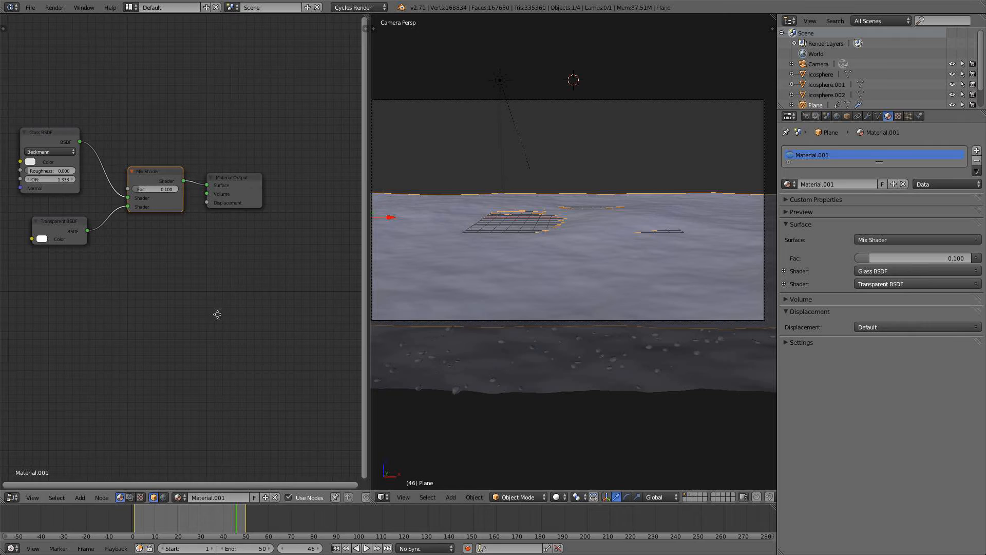
middle_drag(216, 312, 232, 325)
right_click(517, 127)
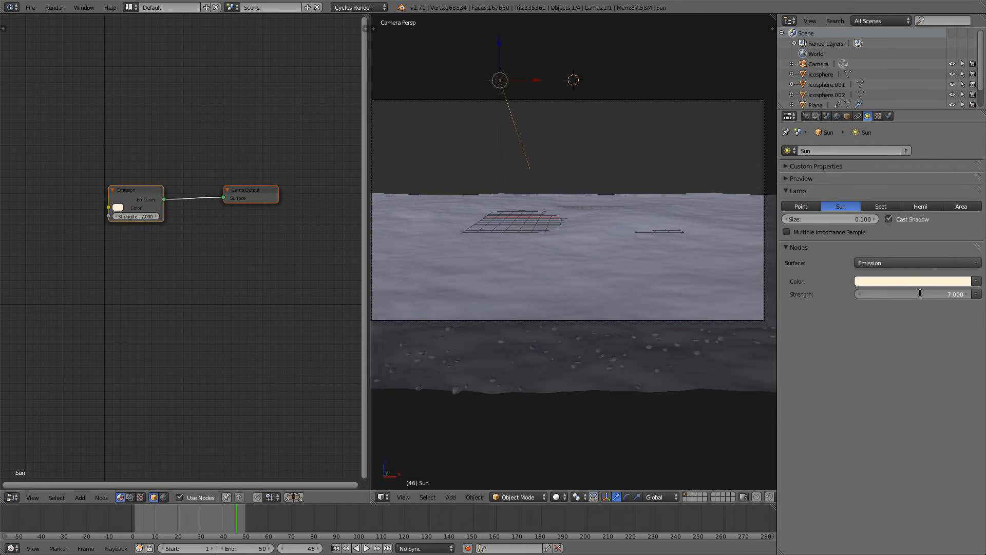
- Set the sun lamp's emission strength to 8
key(Return)
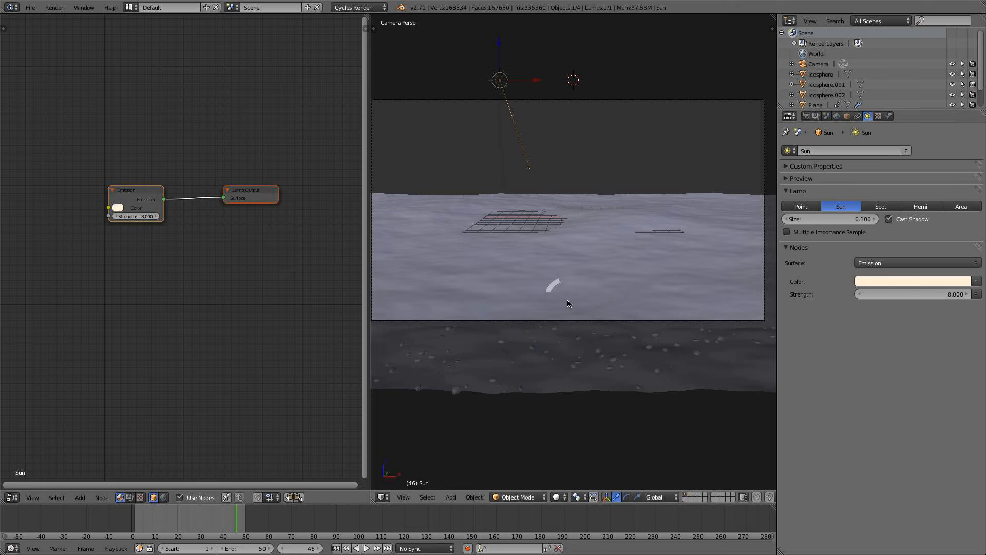
- Set the water plane's Ocean modifier to a resolution of 24 and a wave scale of 0.4
right_click(560, 320)
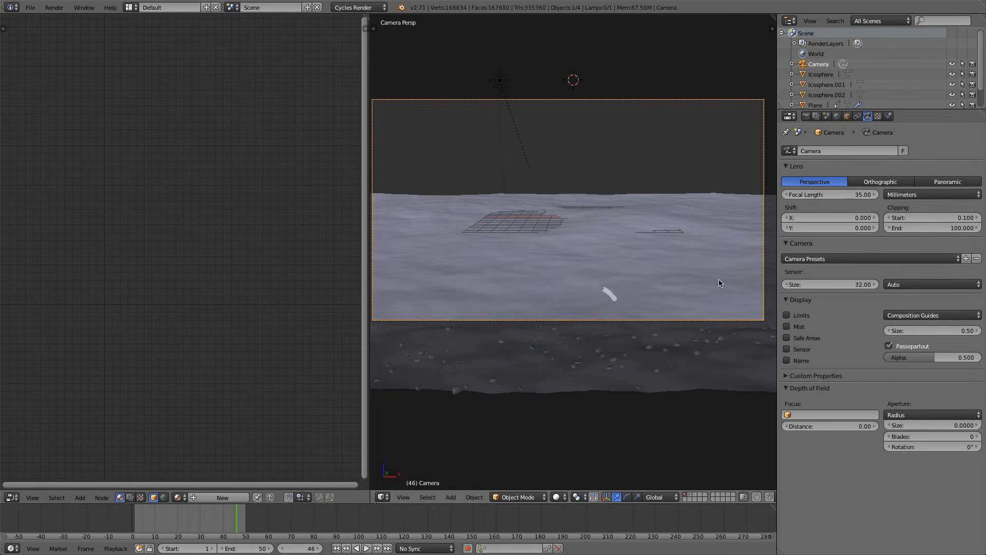
right_click(666, 354)
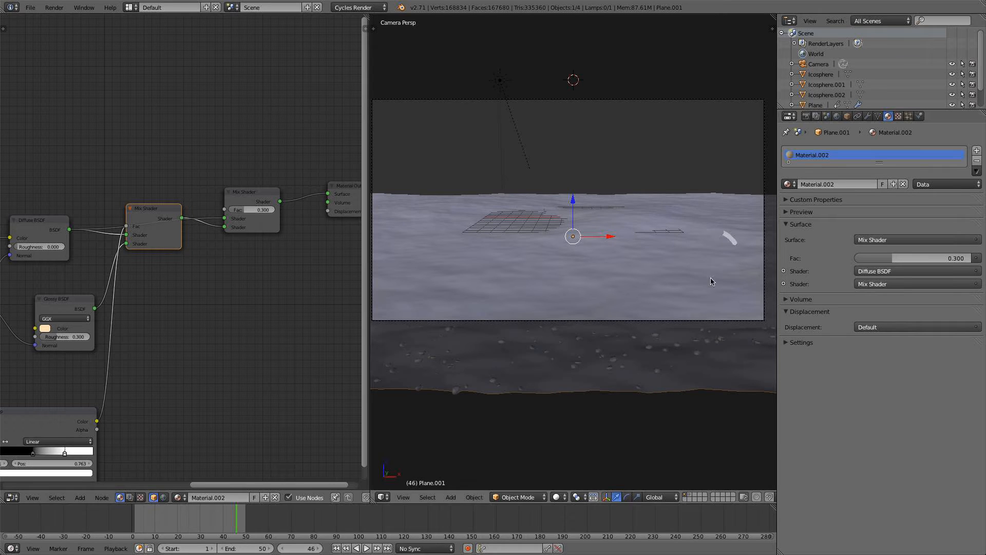
right_click(691, 281)
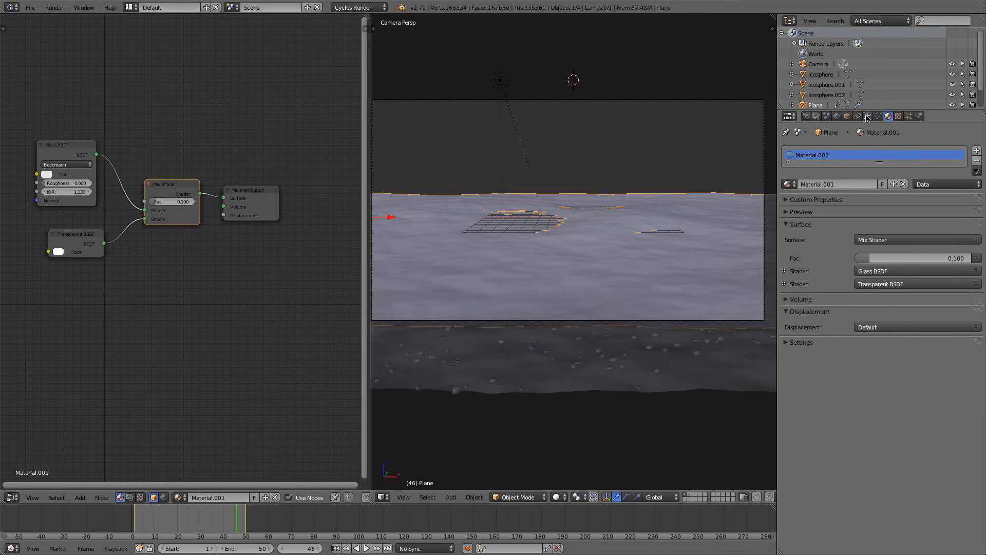
click(867, 116)
click(936, 226)
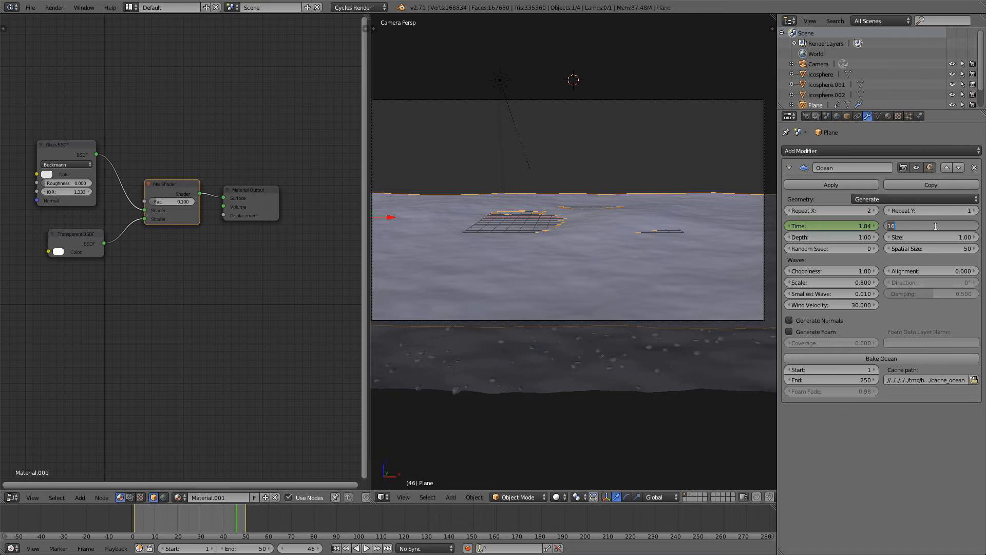
text(24)
key(Return)
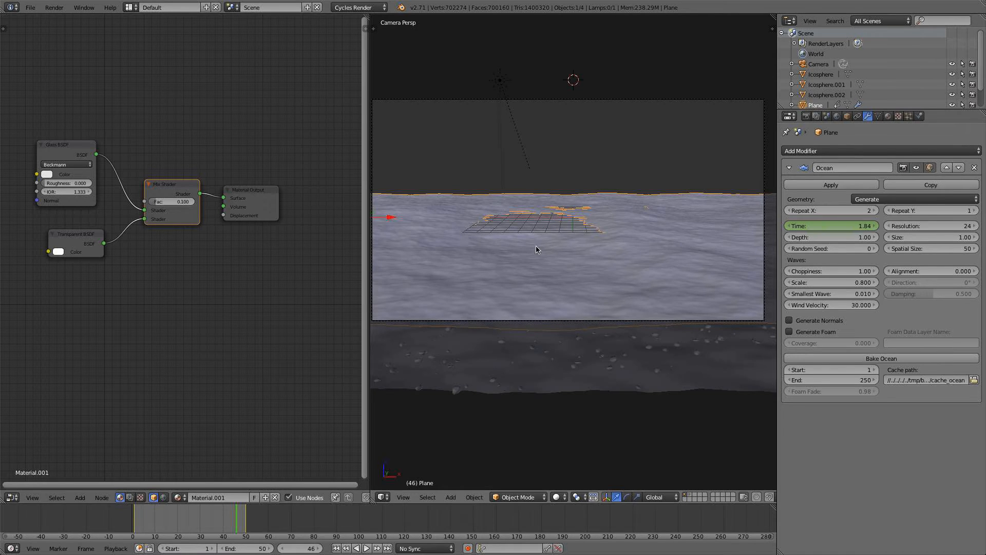
click(822, 282)
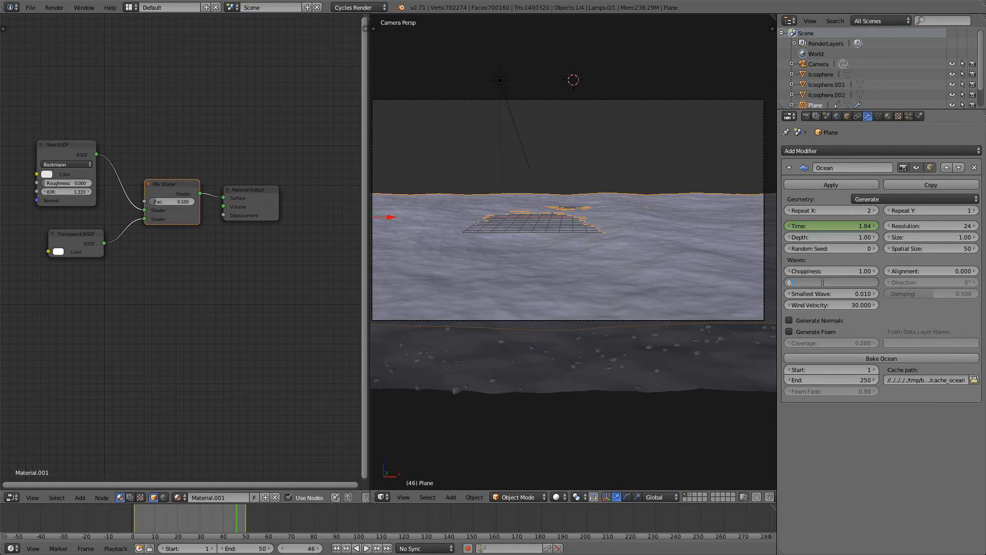
key(Return)
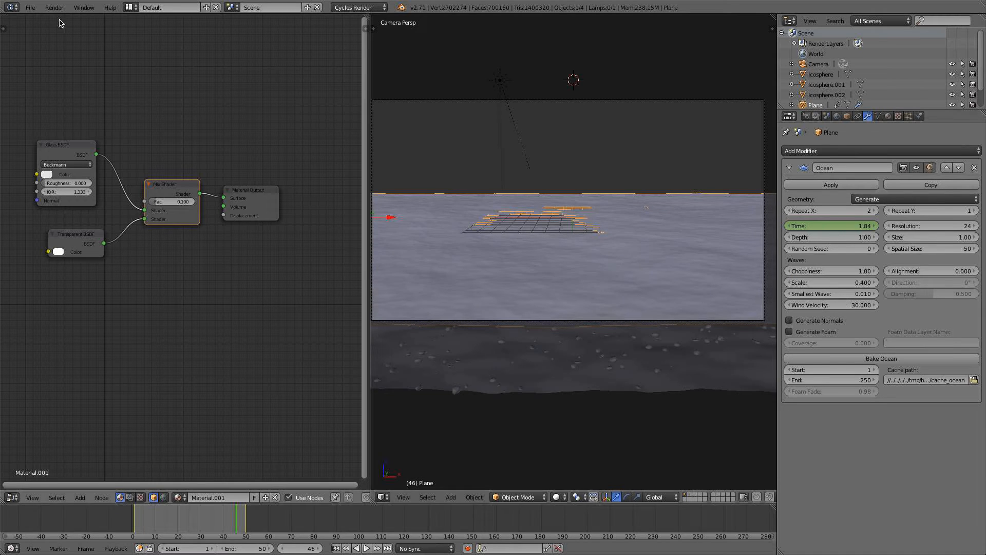
- Save the current project file
click(31, 8)
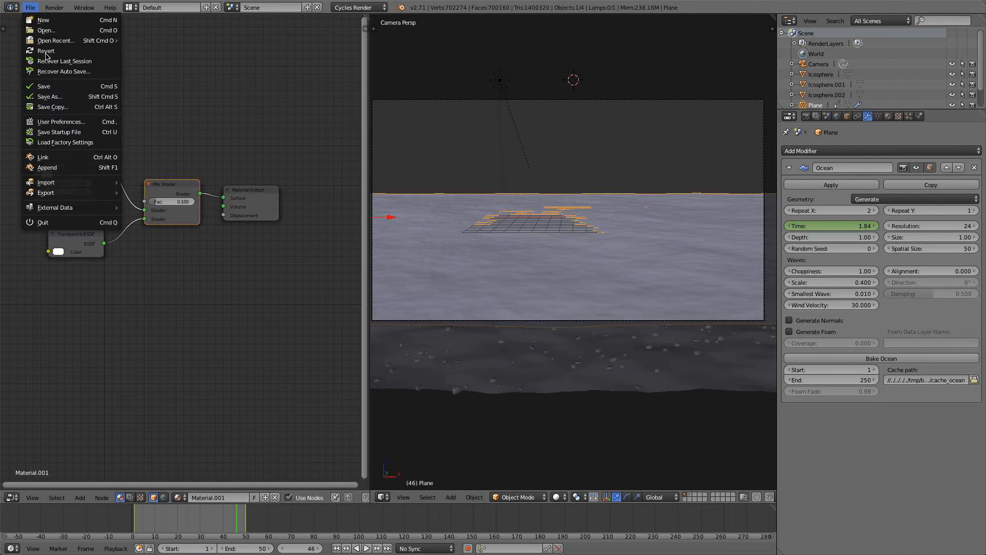
click(49, 86)
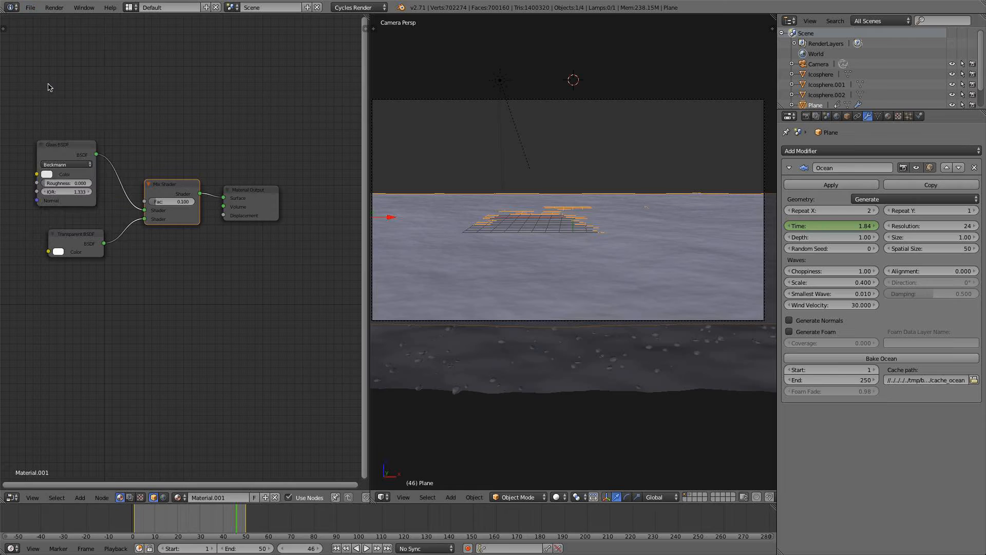
- Set the system compute device to CUDA in the user preferences
click(30, 9)
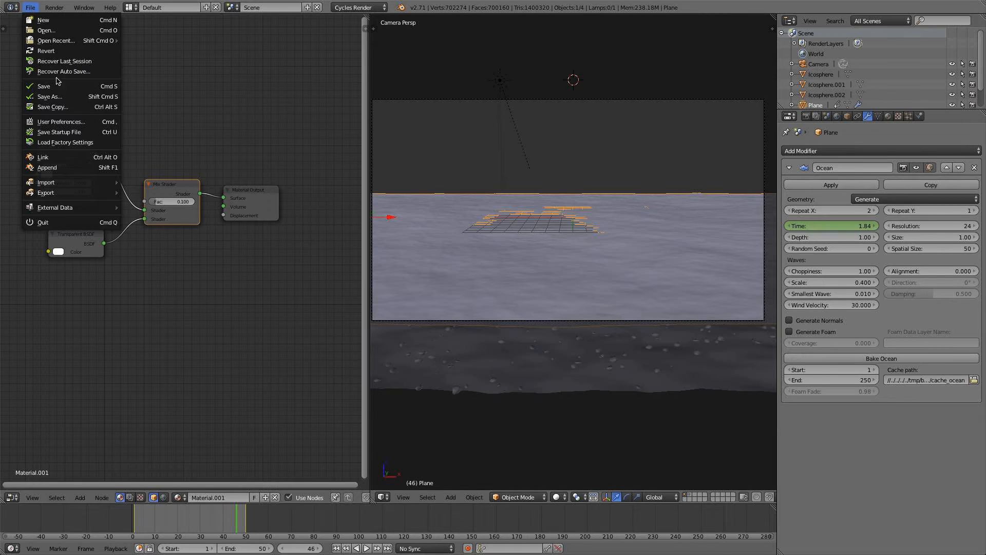
click(72, 122)
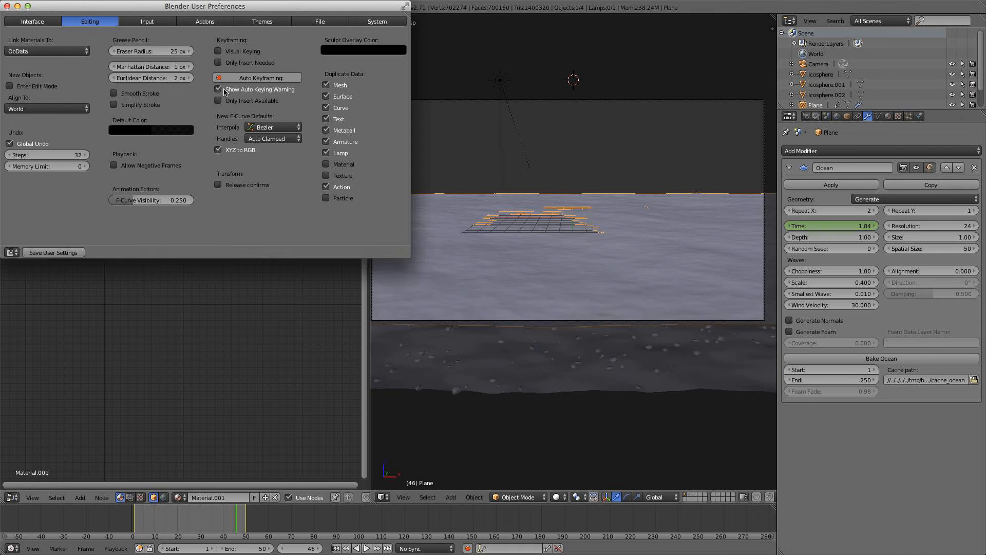
click(373, 23)
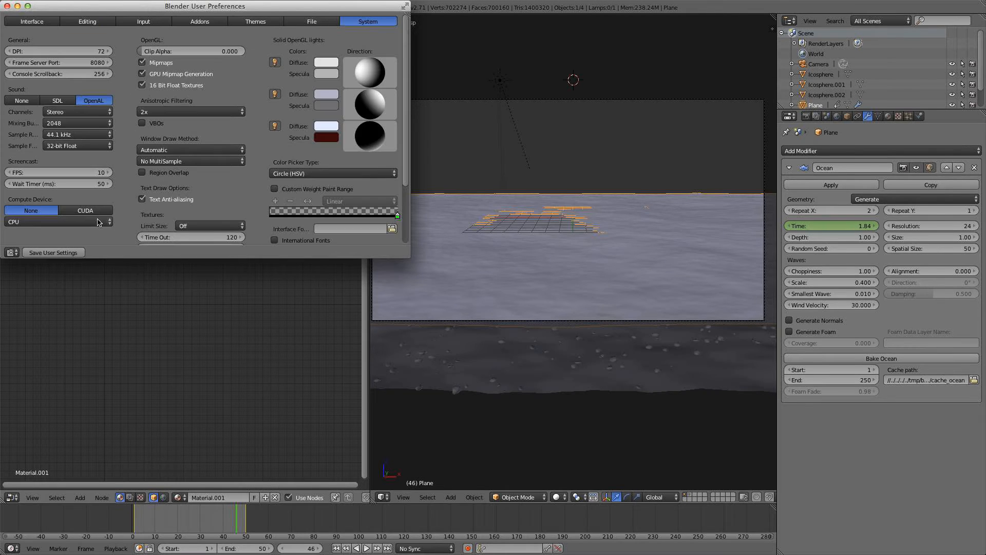
click(86, 212)
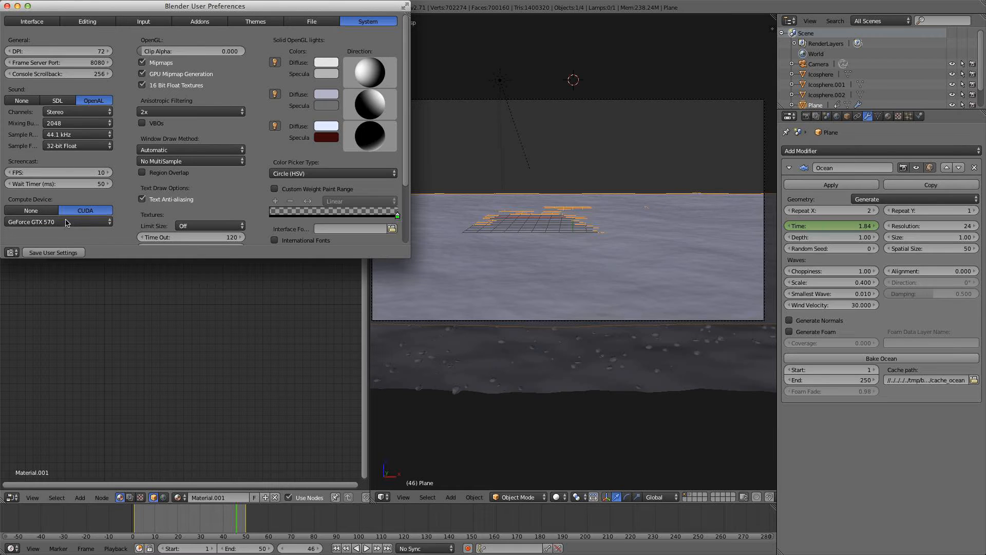
click(7, 7)
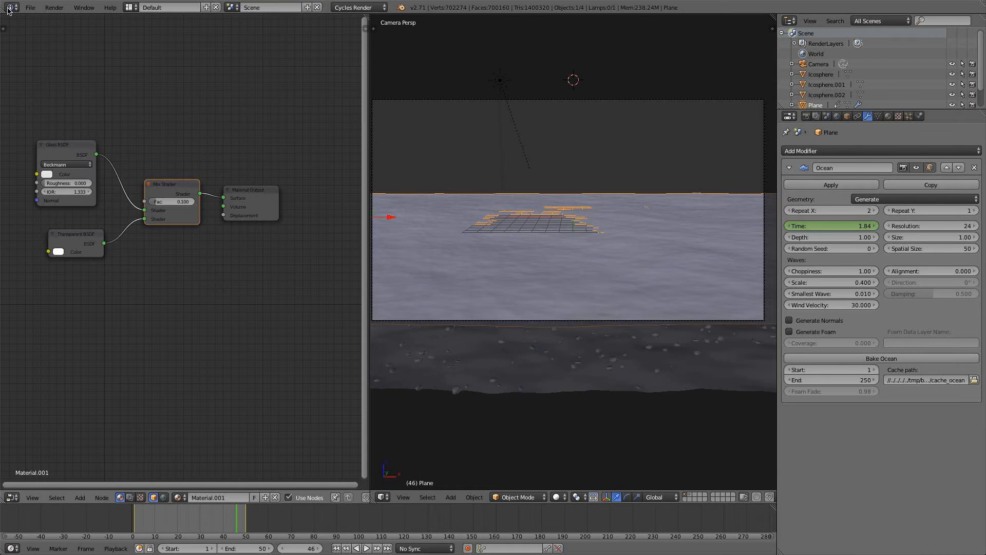
- Set the render device to GPU Compute and show the camera view with Rendered viewport shading
click(807, 116)
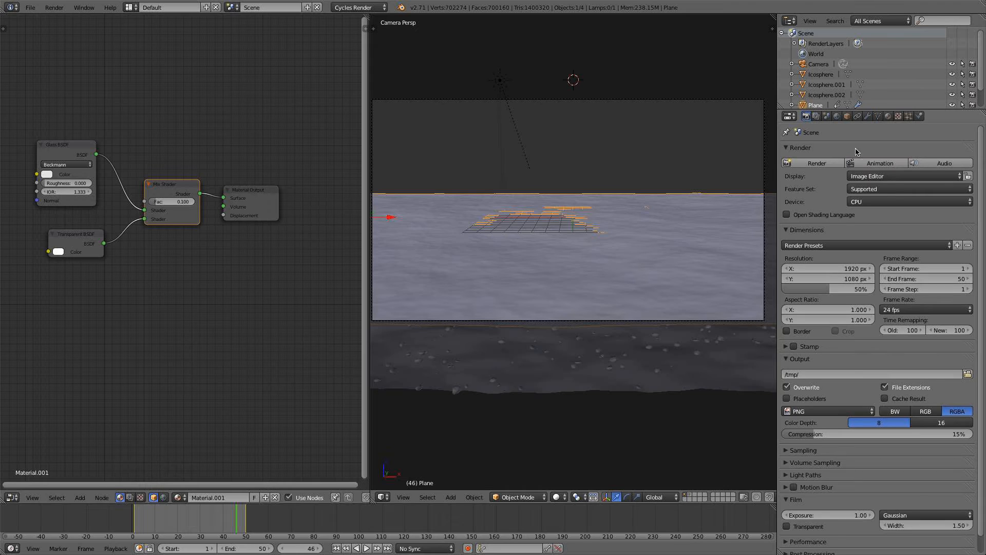
click(872, 203)
click(871, 179)
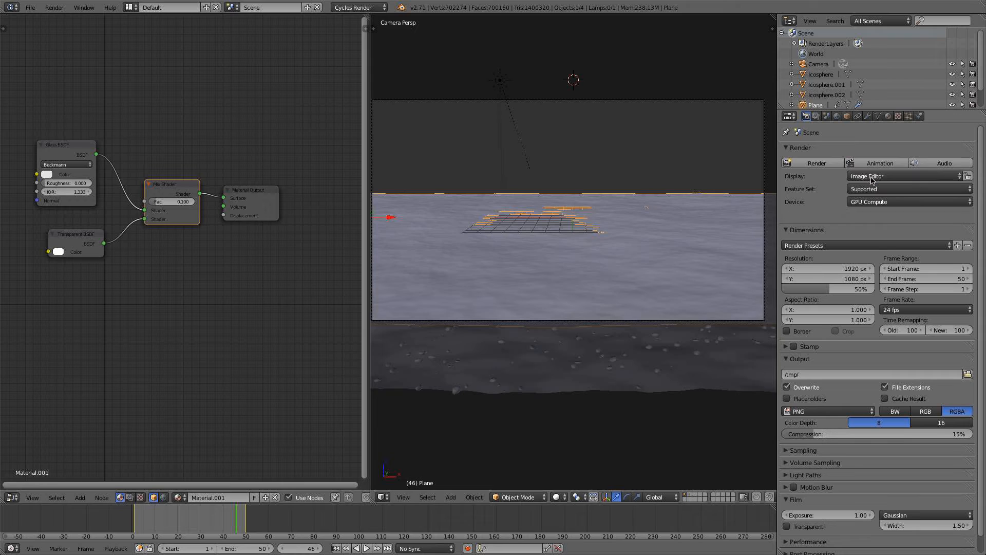
click(556, 497)
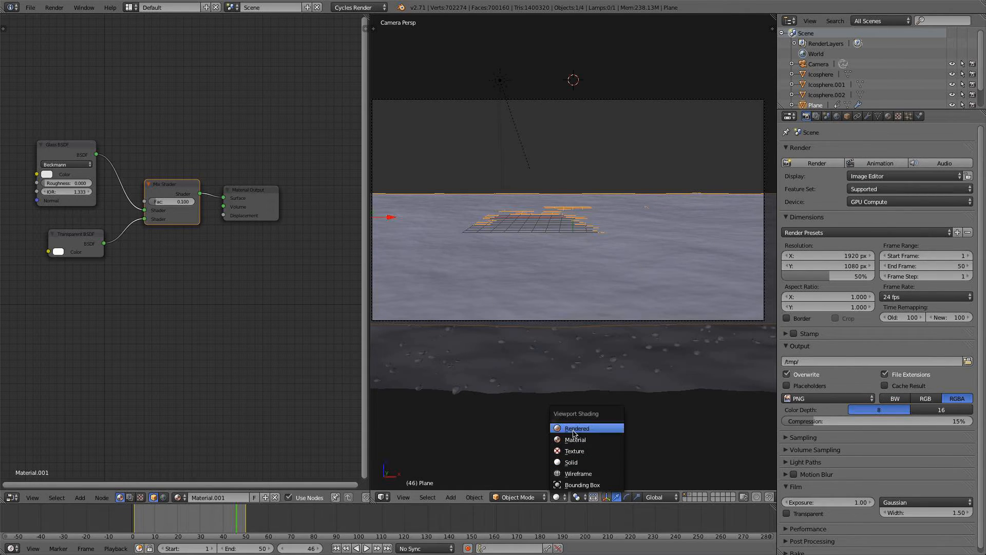
click(575, 428)
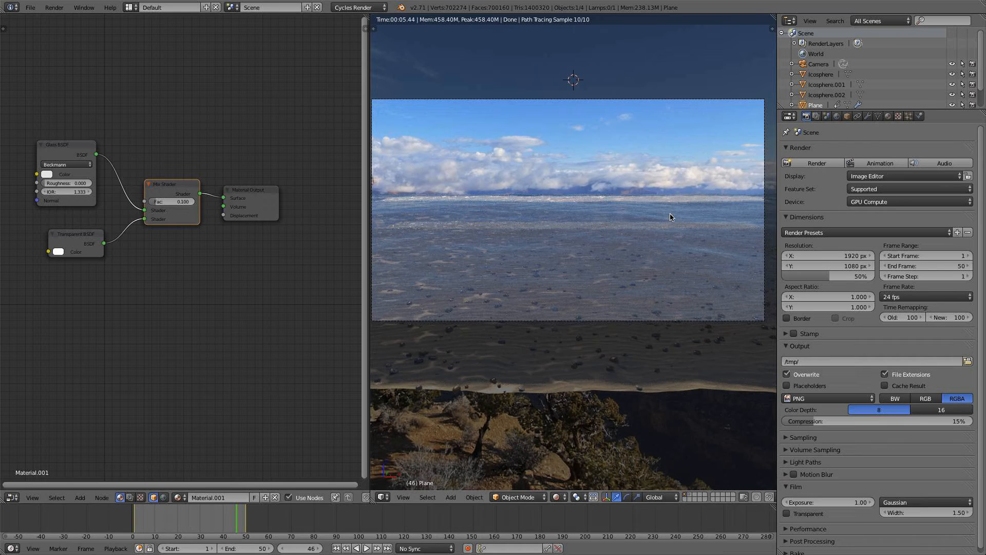
- Select the seabed plane and examine how it and the water plane overlap from several angles in the rendered preview
right_click(590, 254)
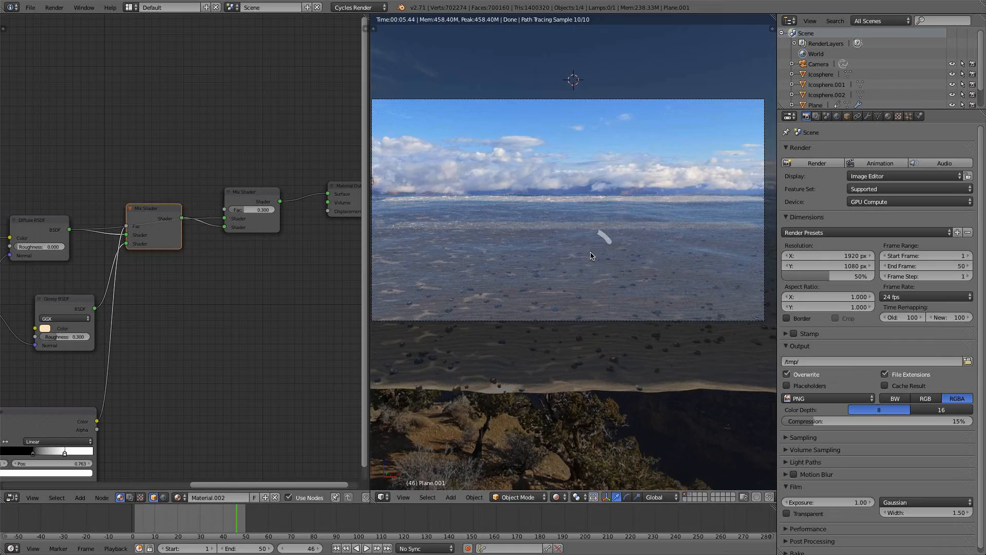
middle_drag(588, 283, 541, 316)
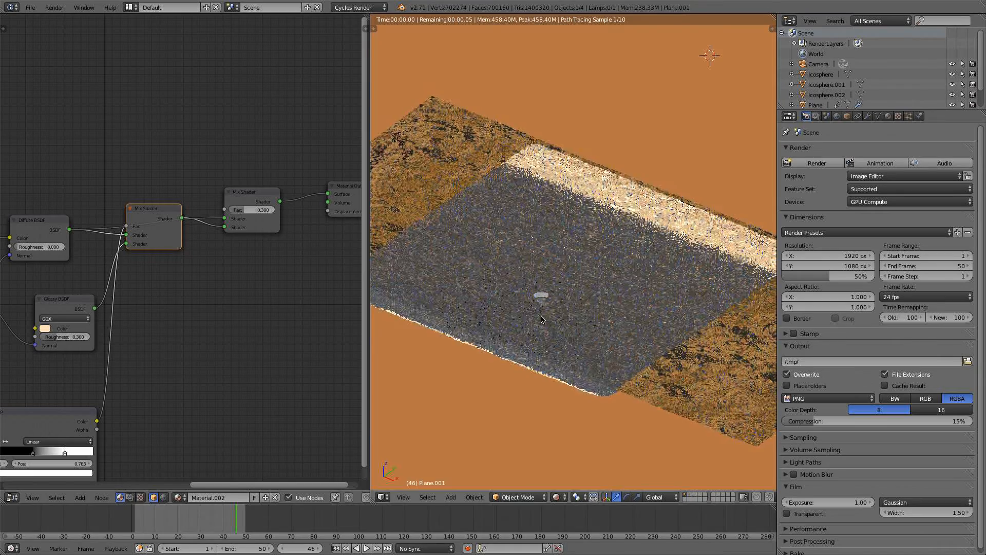
middle_drag(622, 275, 614, 295)
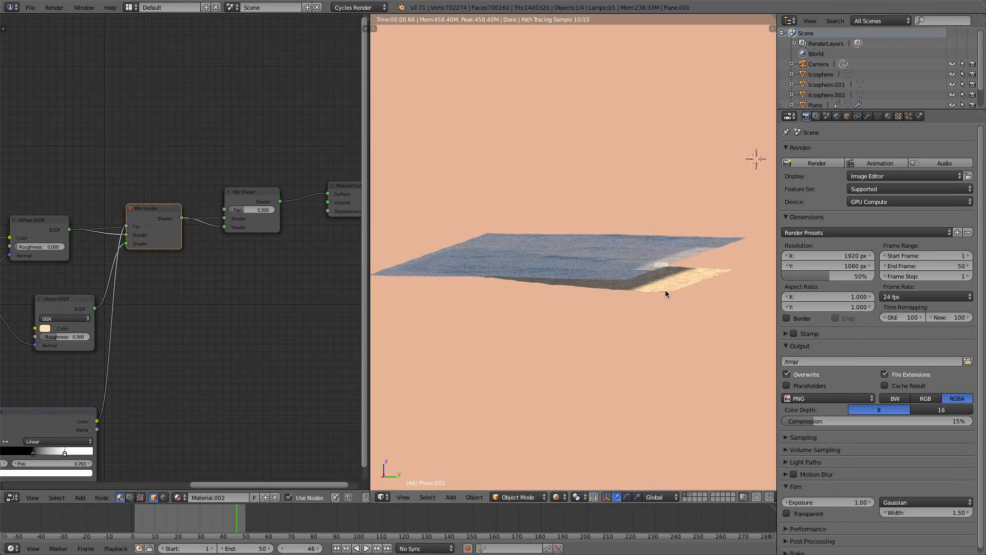
scroll(573, 218, down, 2)
middle_drag(573, 218, 664, 262)
scroll(664, 262, up, 3)
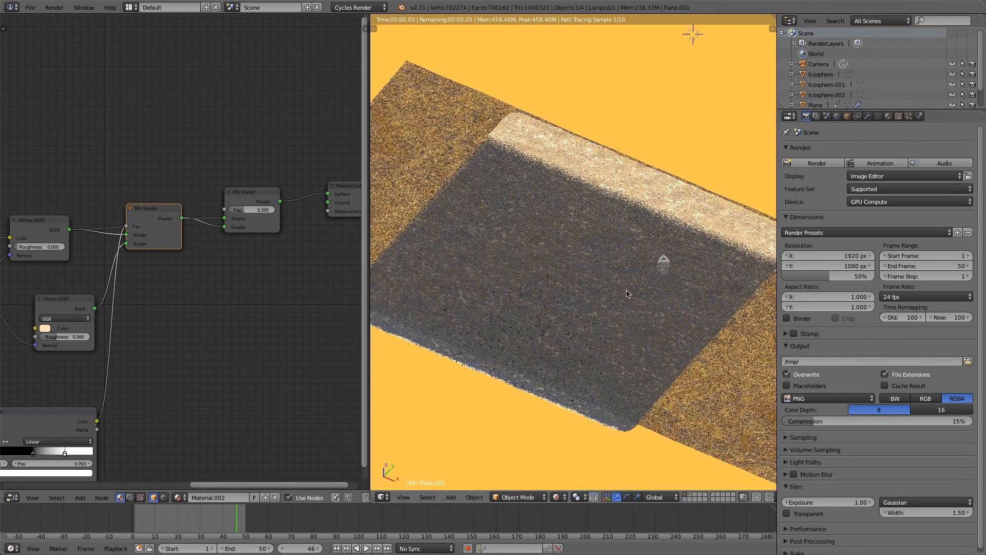
middle_drag(627, 294, 618, 281)
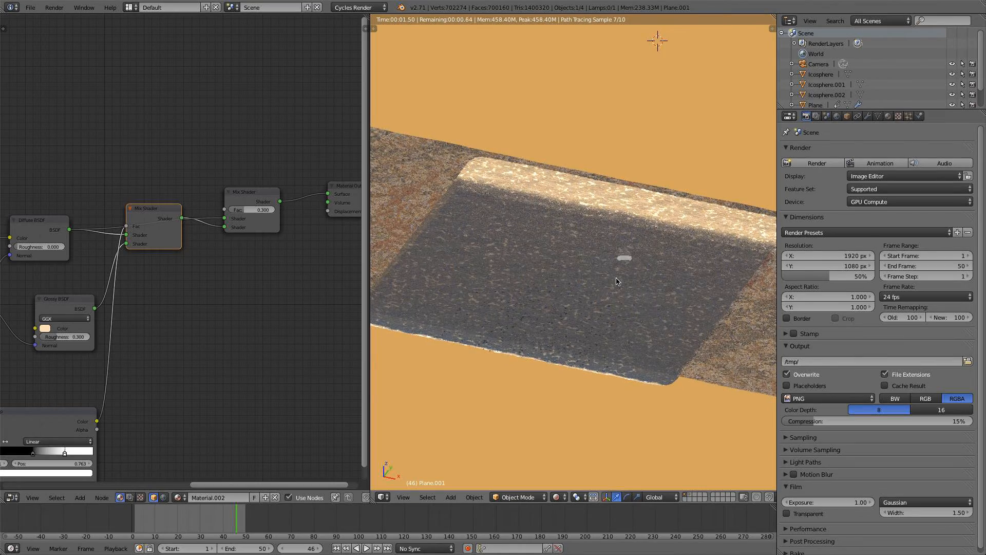
- Turn the water plane's camera ray visibility off and back on to compare the rendered preview
right_click(621, 303)
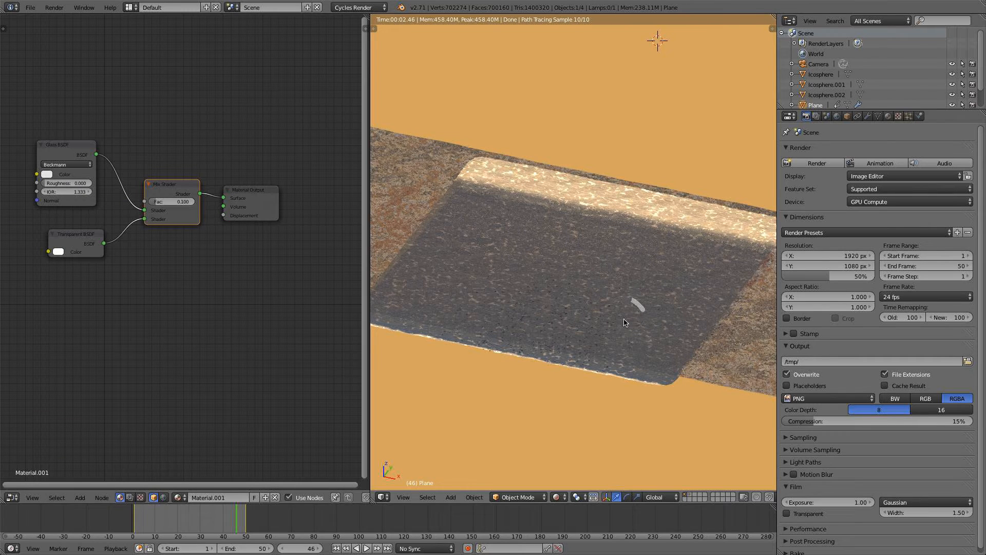
click(846, 117)
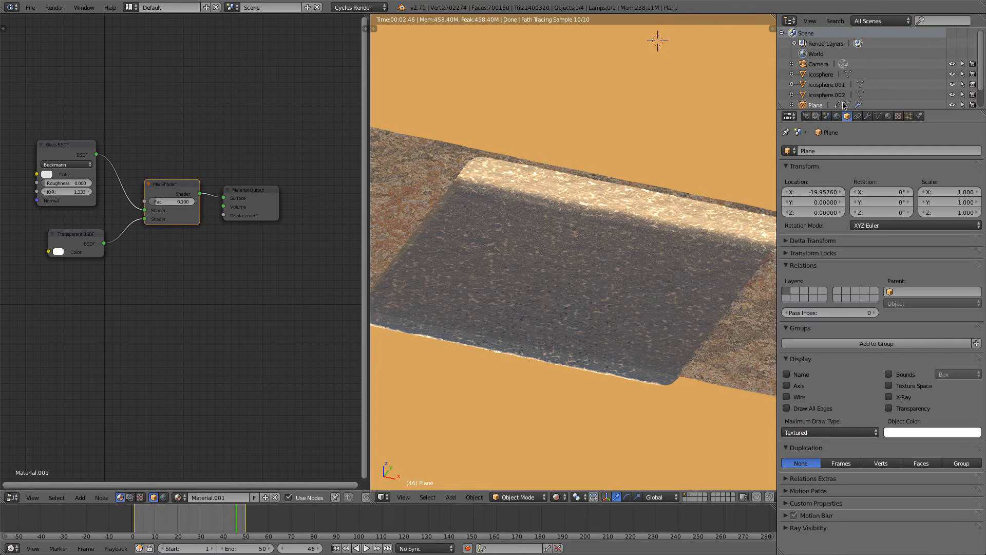
click(802, 528)
scroll(807, 515, down, 1)
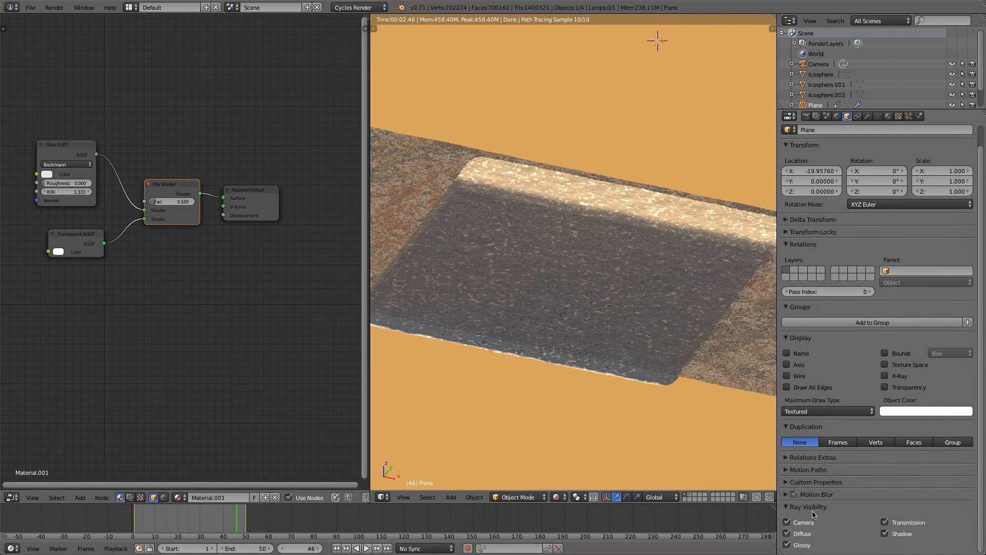
click(788, 523)
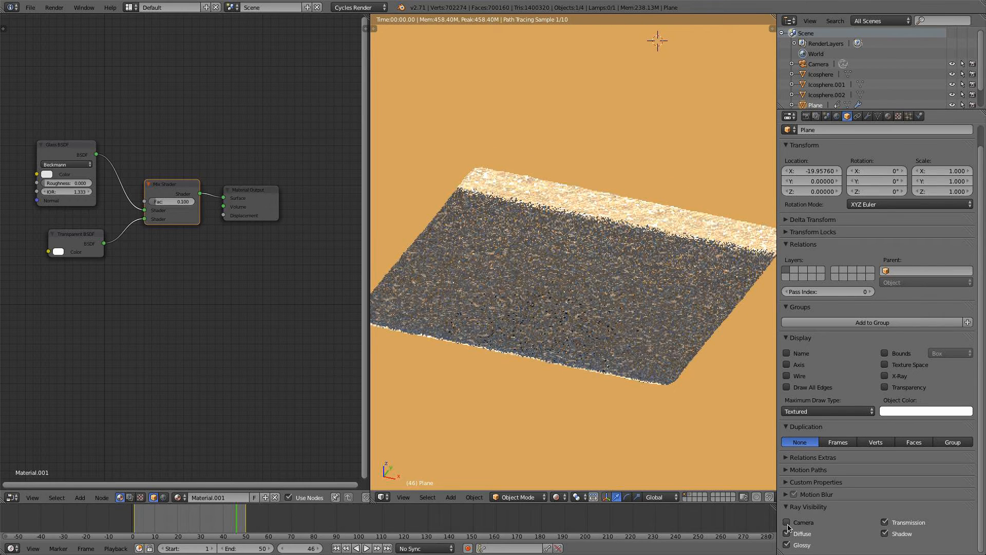
click(786, 522)
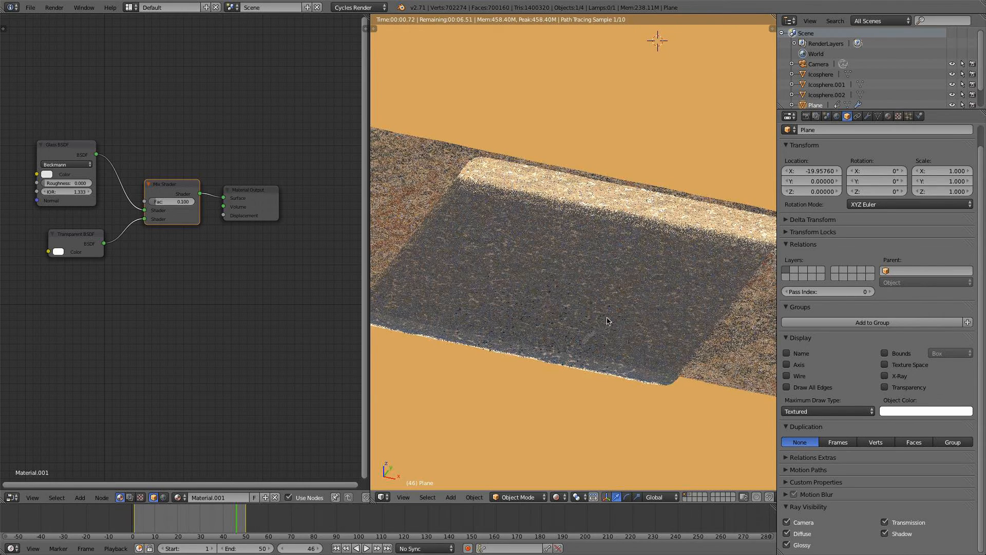
- Select the seabed plane and examine how far it extends beneath and beyond the water plane, including from directly above
right_click(646, 372)
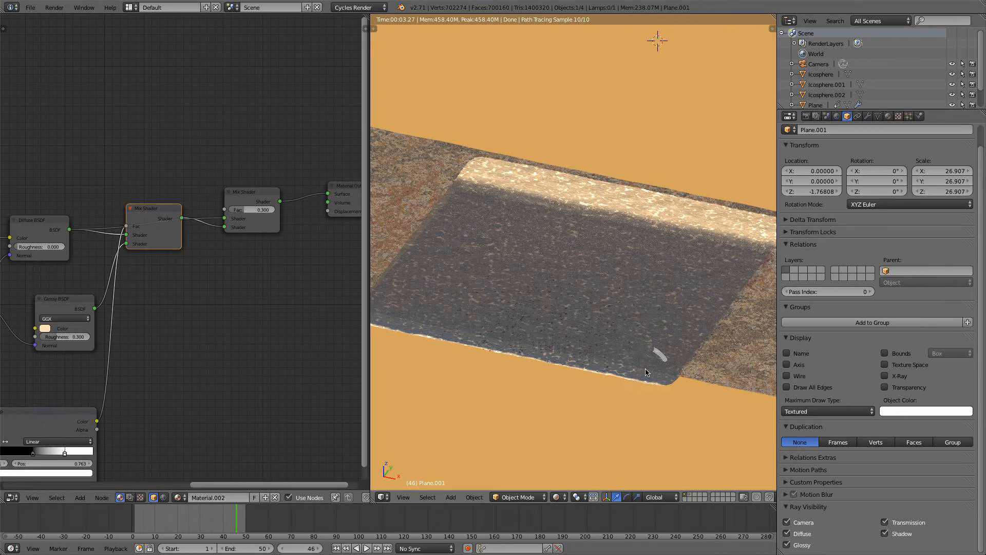
middle_drag(654, 395, 625, 387)
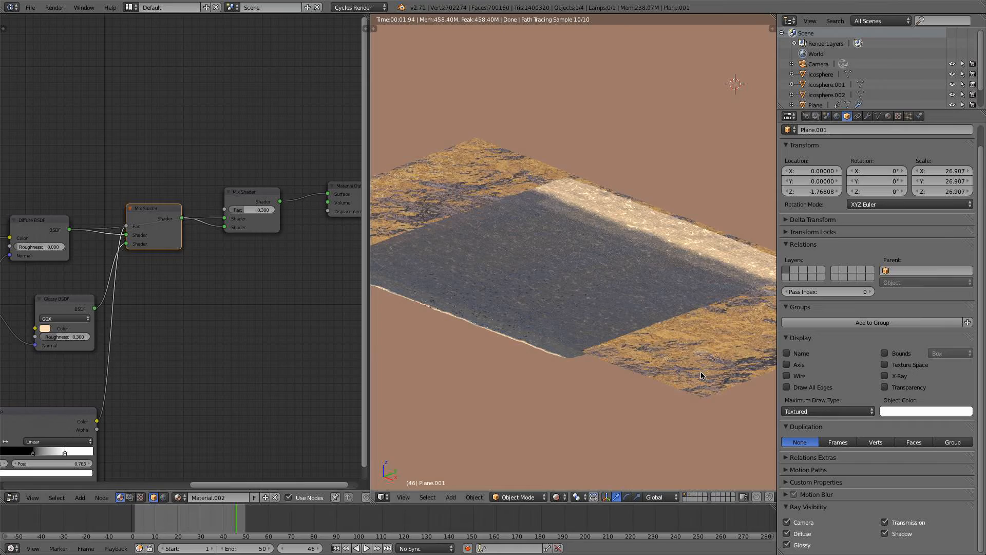
scroll(701, 372, up, 5)
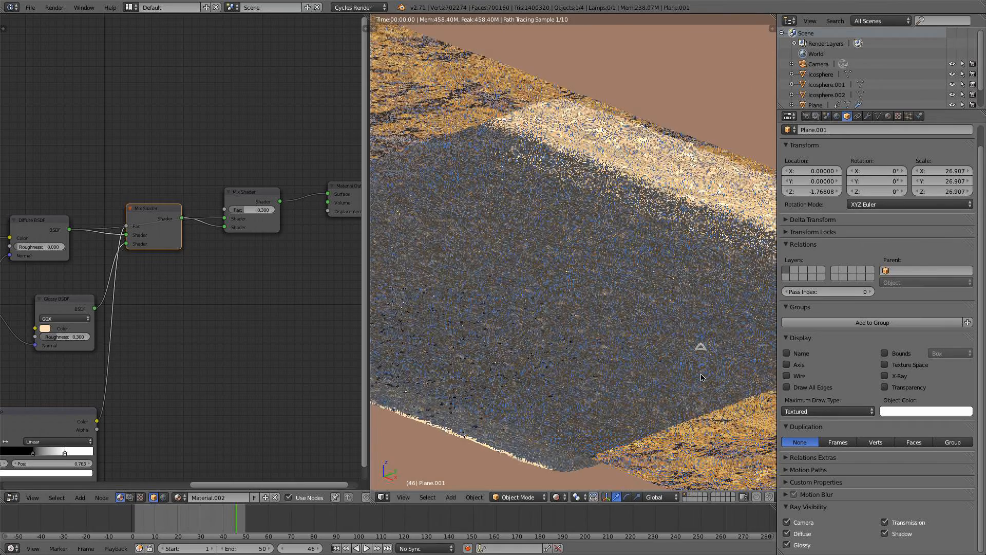
shift+middle_drag(562, 228, 669, 317)
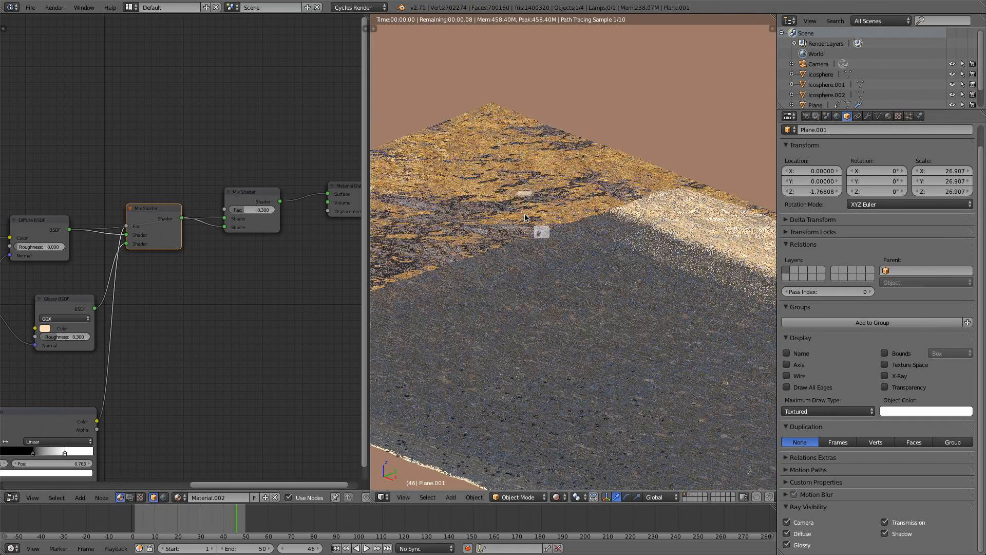
shift+middle_drag(530, 221, 780, 339)
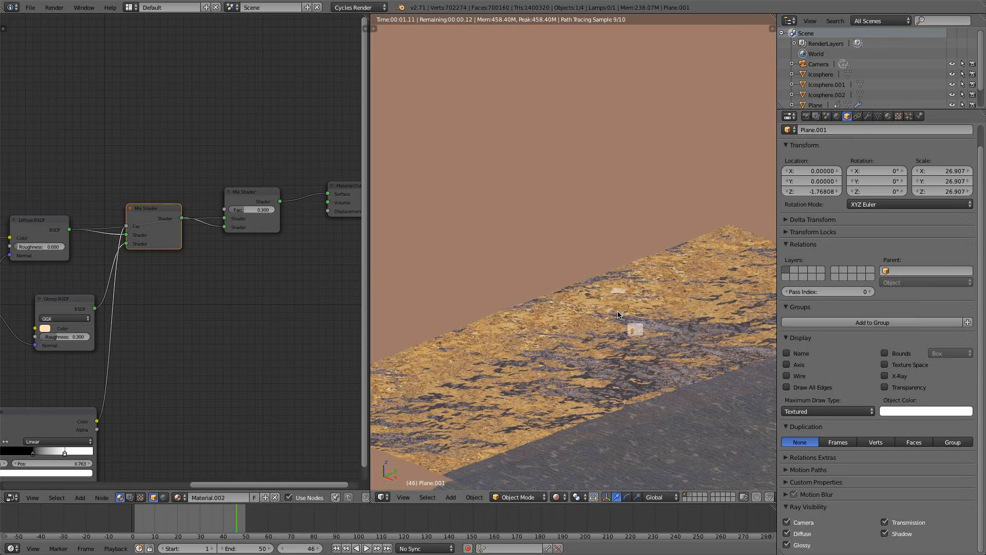
key(KP_1)
key(KP_7)
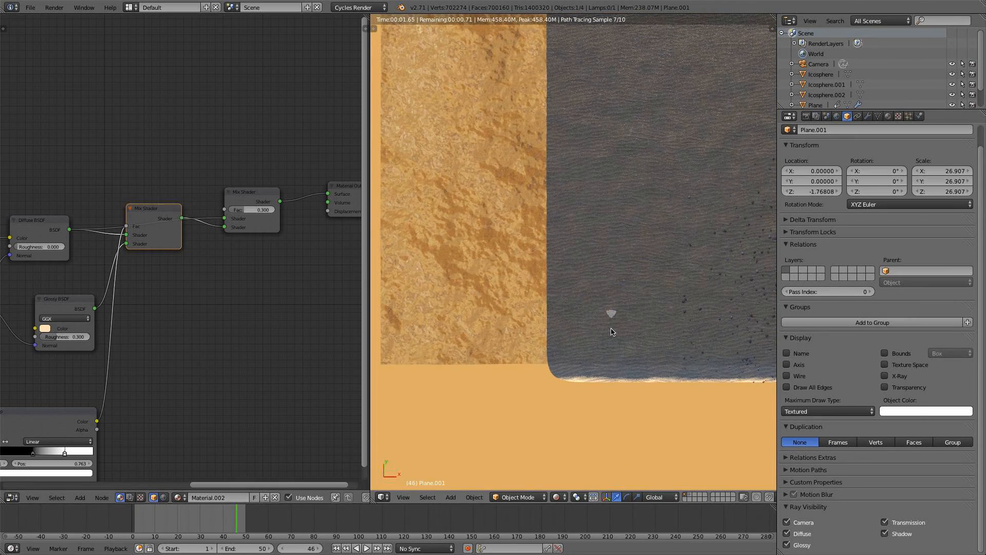
scroll(611, 331, down, 1)
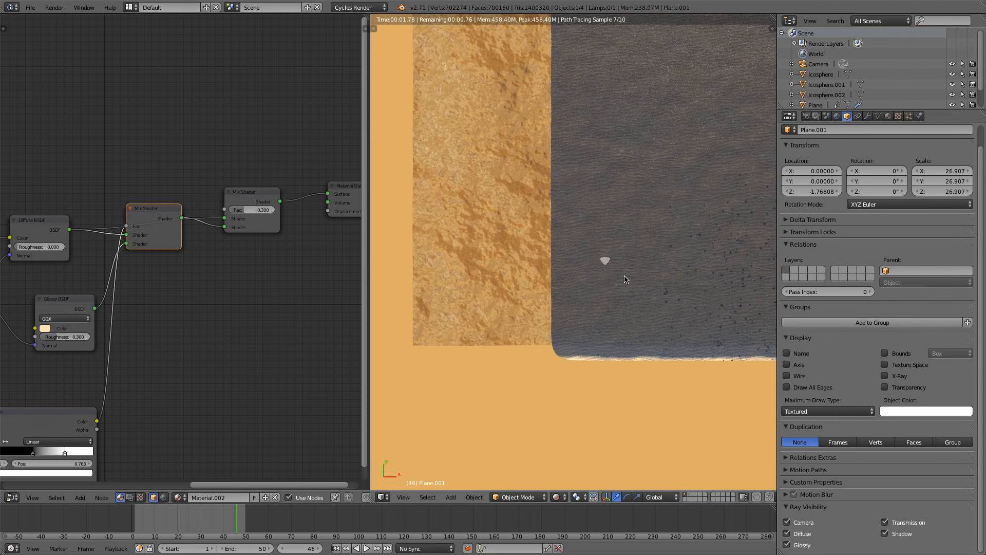
- Disable the water plane's shadow ray visibility, set its Mix Shader factor to 0, and check the result through the camera
right_click(463, 273)
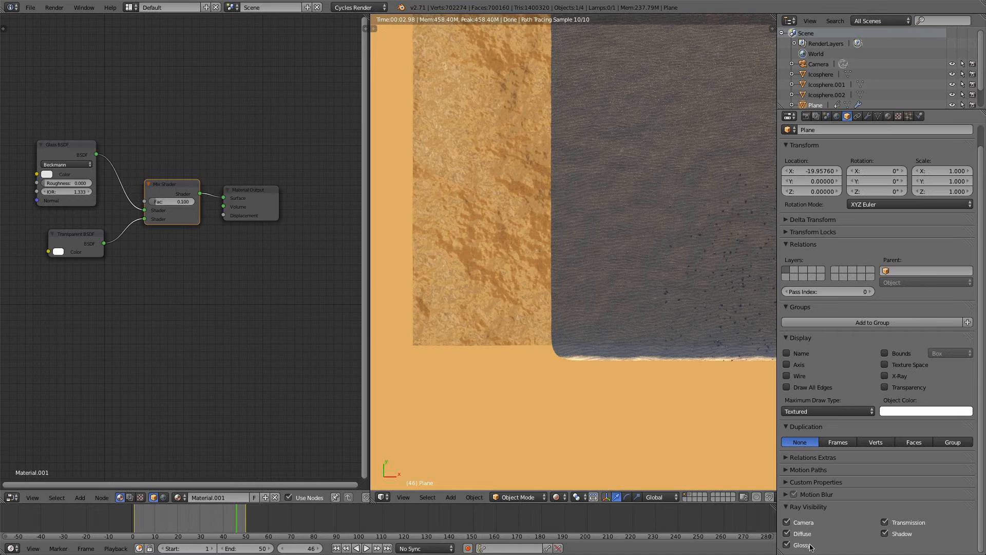
click(885, 534)
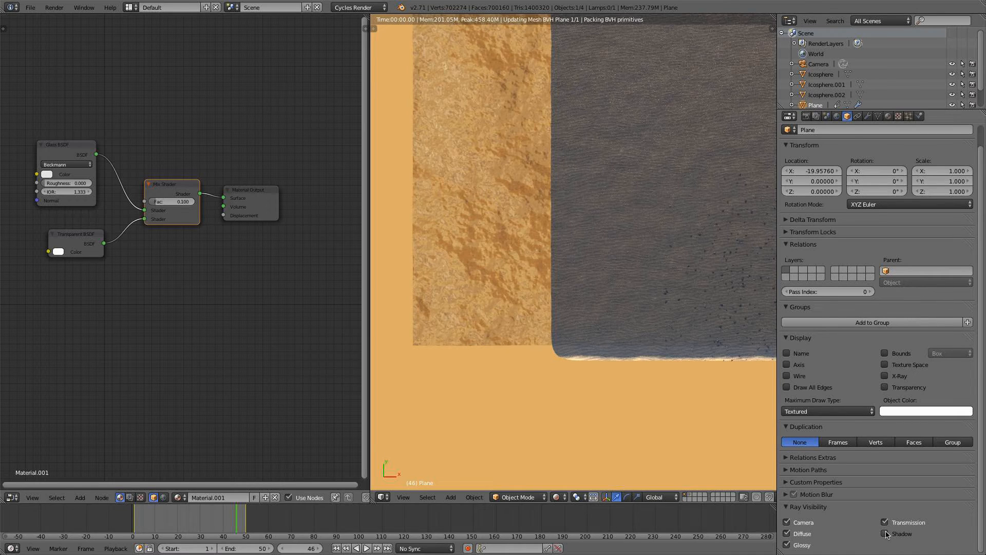
click(885, 534)
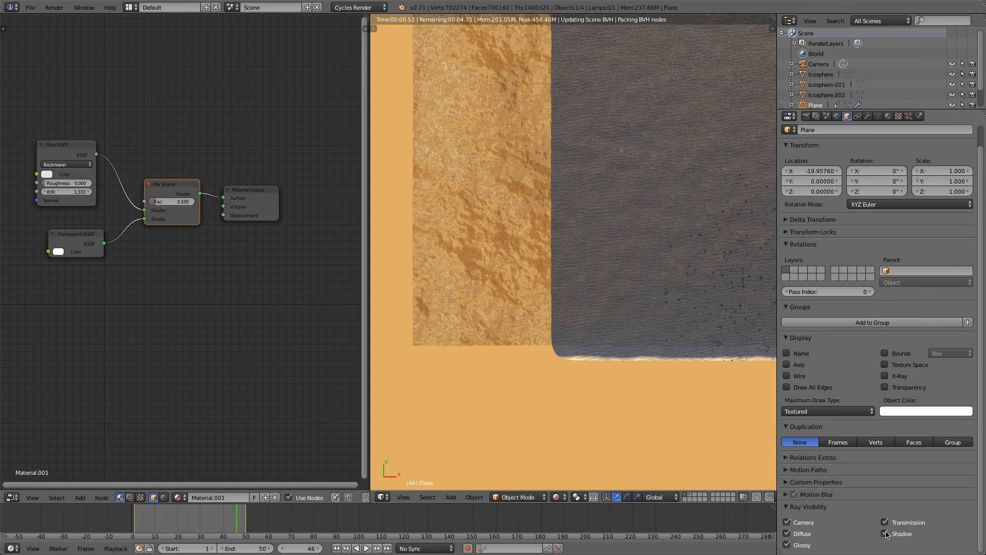
click(885, 534)
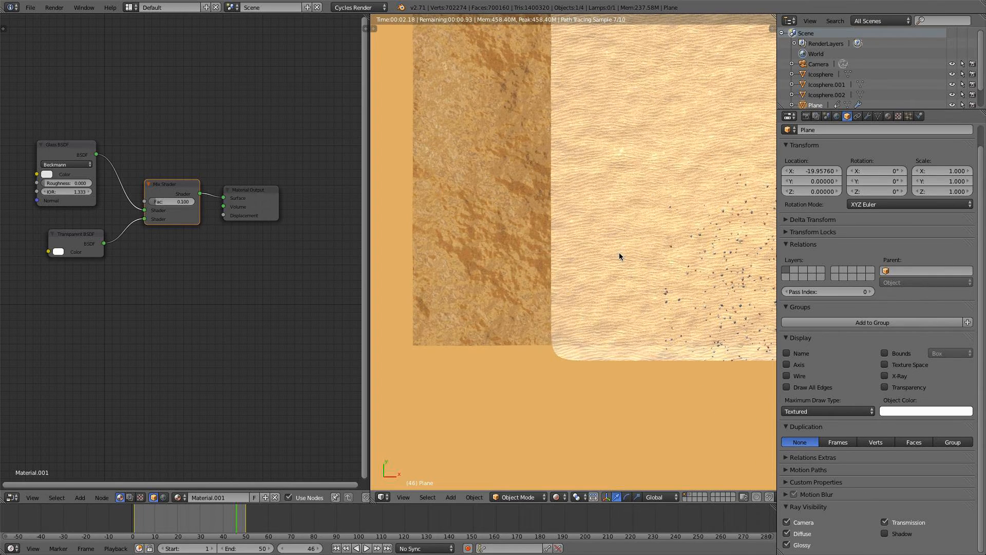
scroll(671, 341, down, 2)
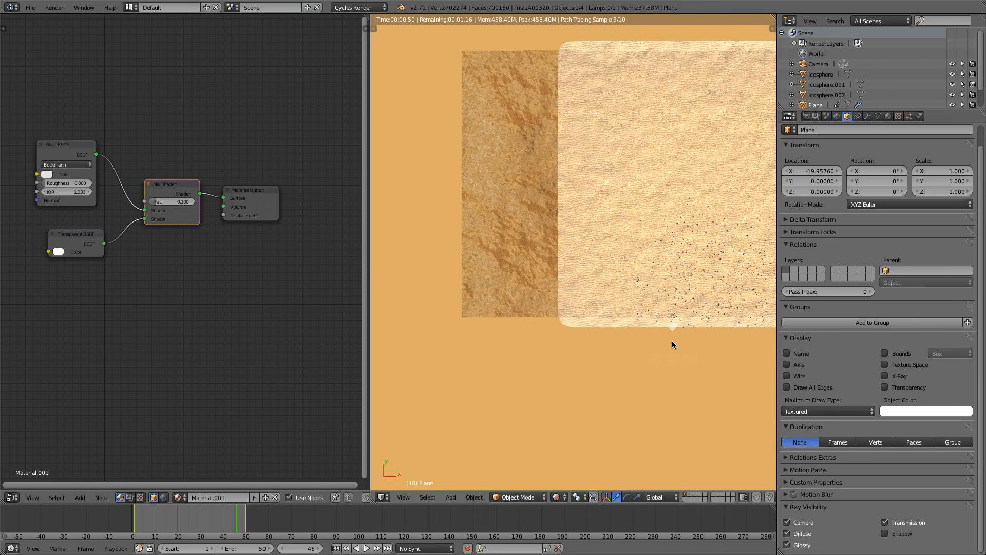
key(KP_0)
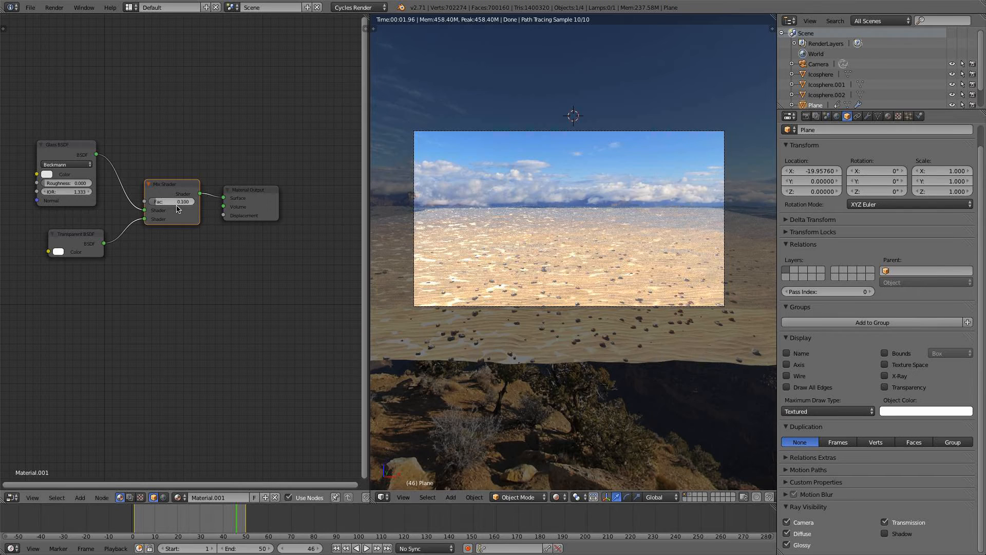
drag(178, 201, 159, 201)
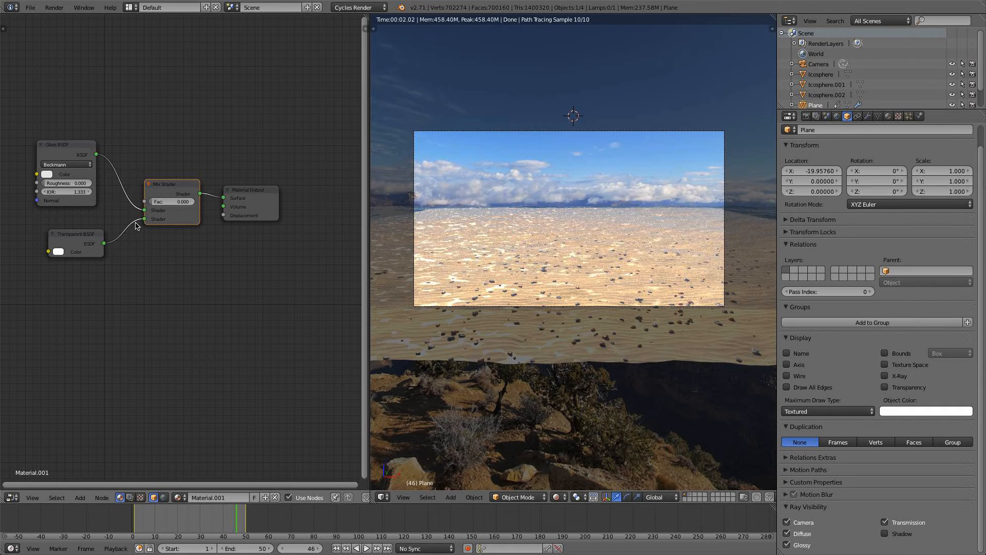
scroll(567, 259, up, 2)
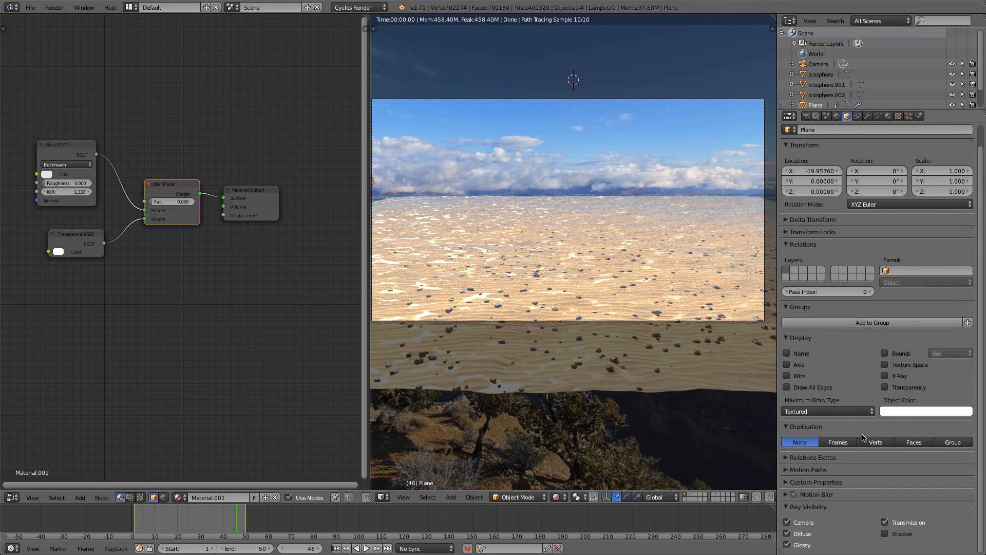
- Restore the water plane's shadow ray visibility and set its Mix Shader factor to 0.06
click(884, 534)
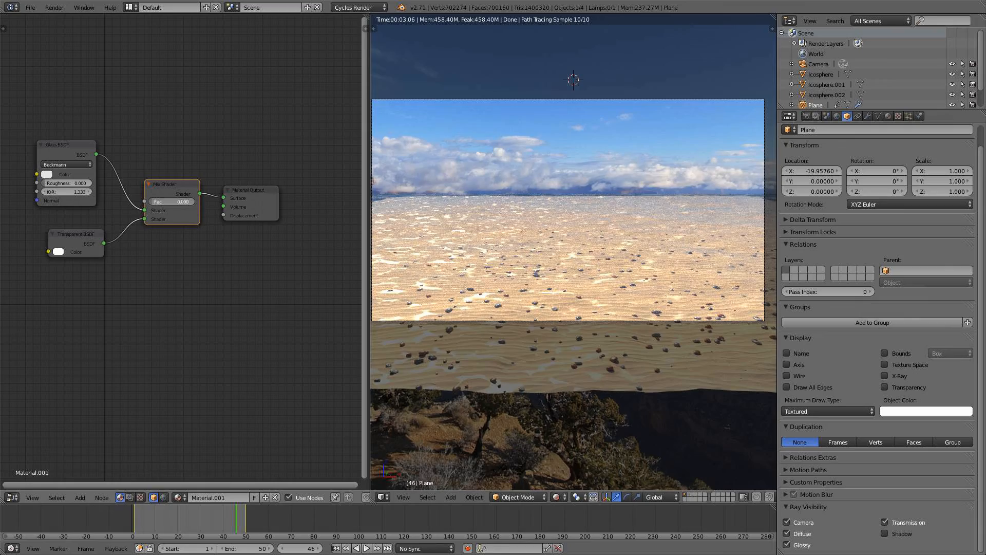
mouse_move(154, 201)
mouse_down()
mouse_move(195, 201)
mouse_move(154, 201)
mouse_up()
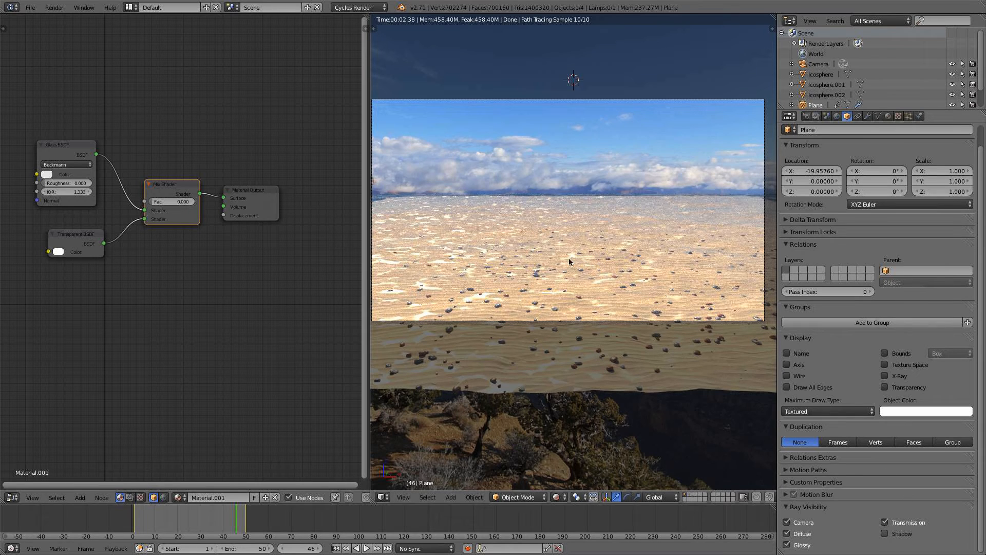
key(ctrl+z)
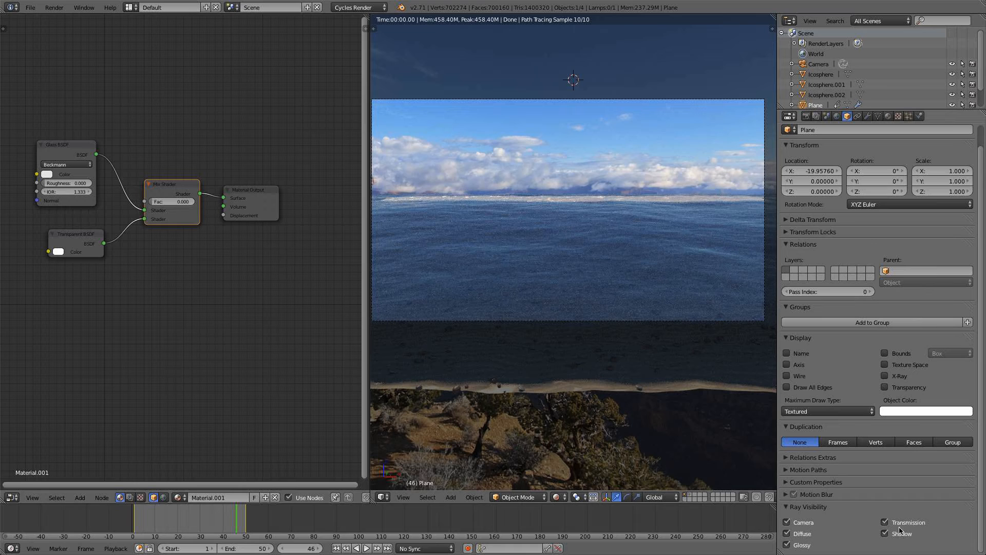
click(168, 201)
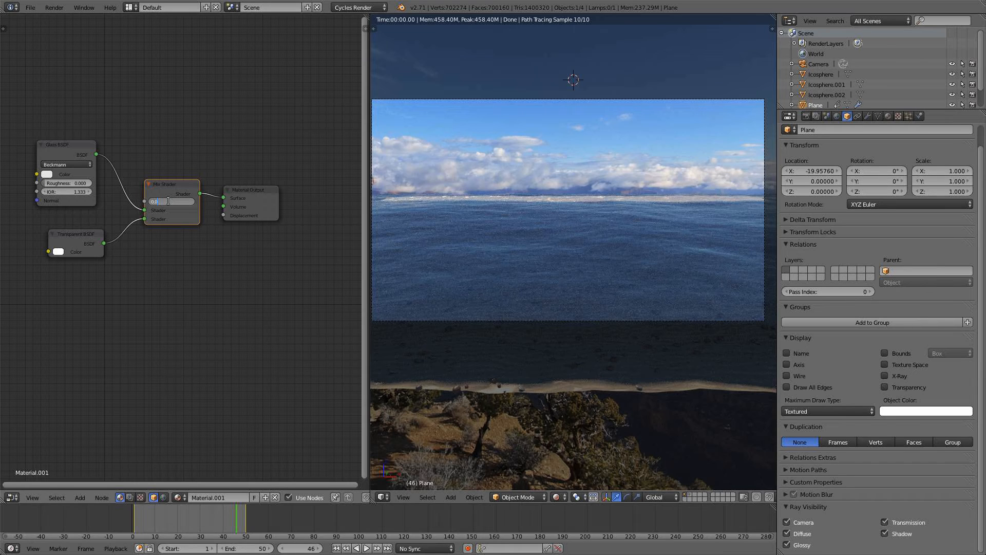
key(Return)
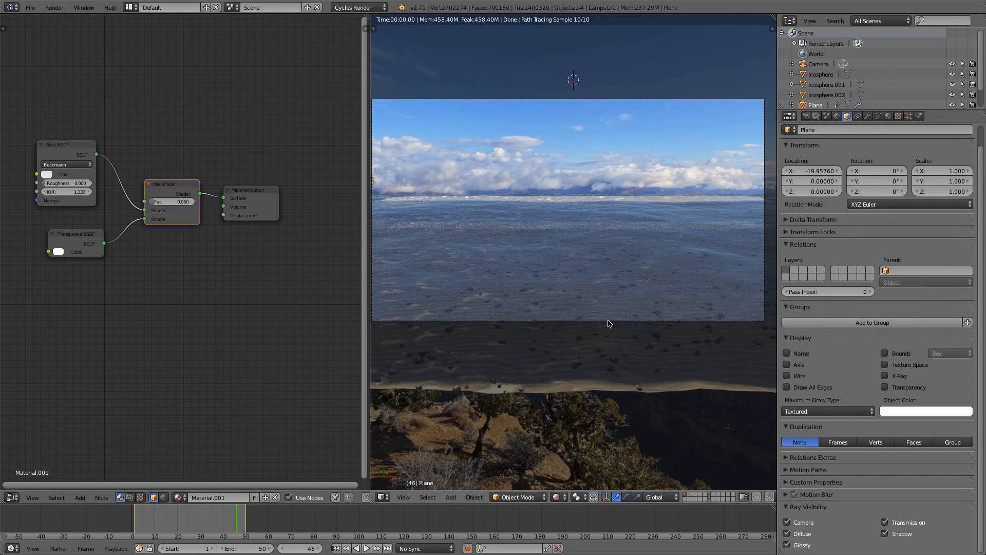
- Set the seabed plane's Subsurf view subdivisions to 3
right_click(684, 366)
click(869, 116)
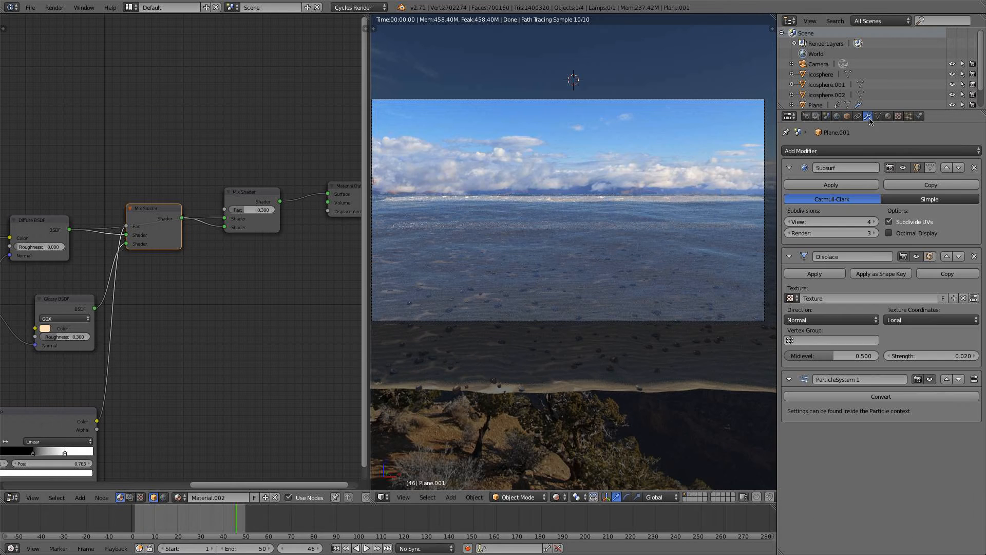
click(789, 223)
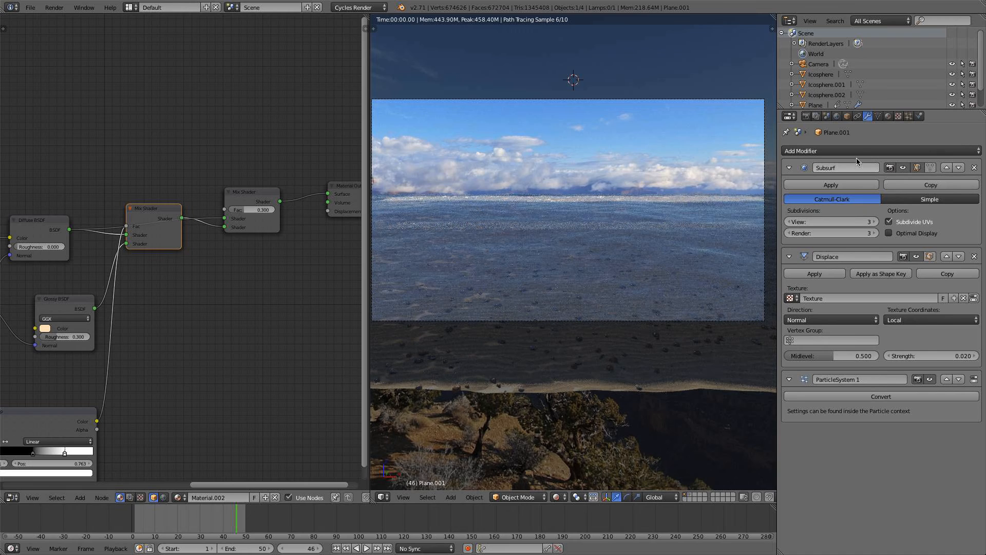
- Set the water plane's Ocean modifier to repeat 2 times in X and Y, with the viewport in Solid shading
right_click(674, 212)
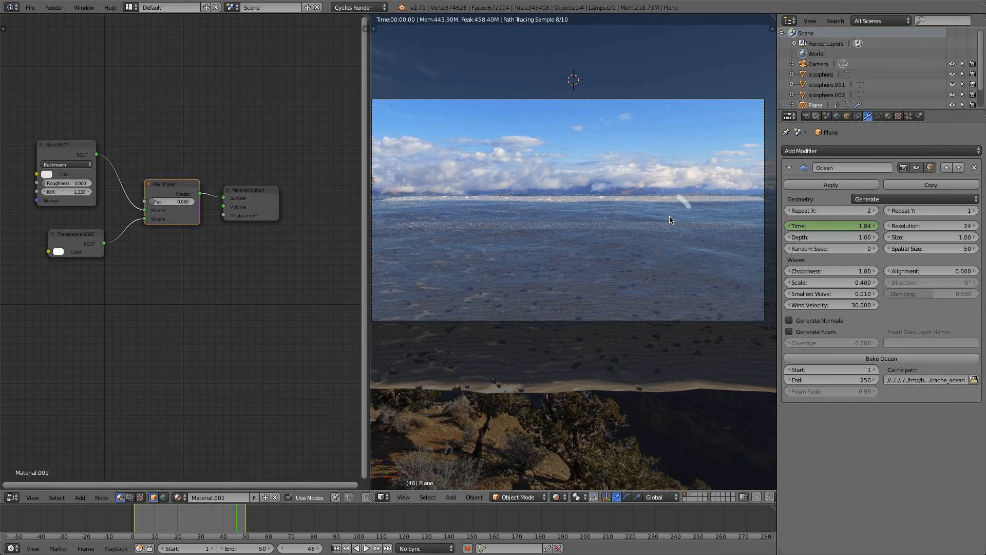
click(876, 209)
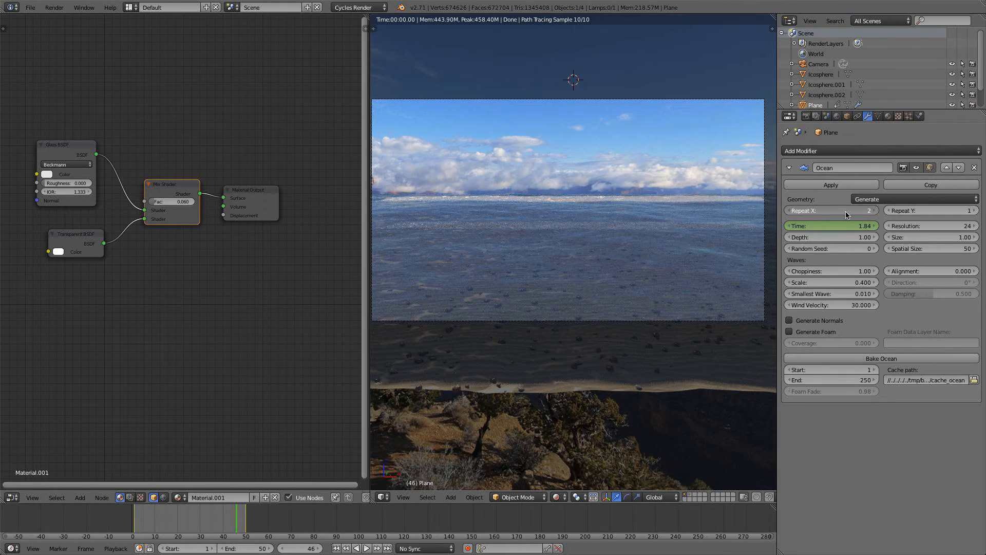
click(560, 496)
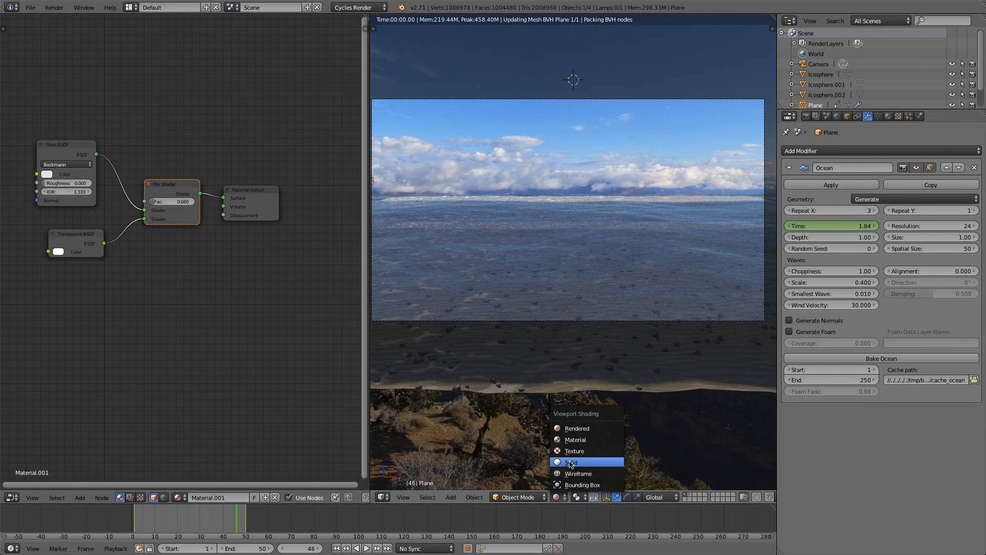
click(570, 462)
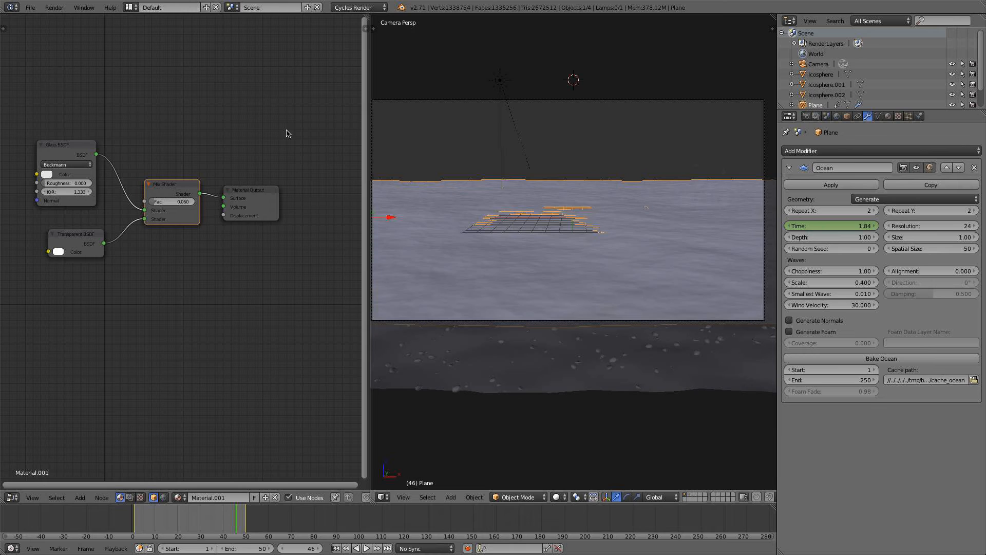
- Save the ocean scene file
click(31, 8)
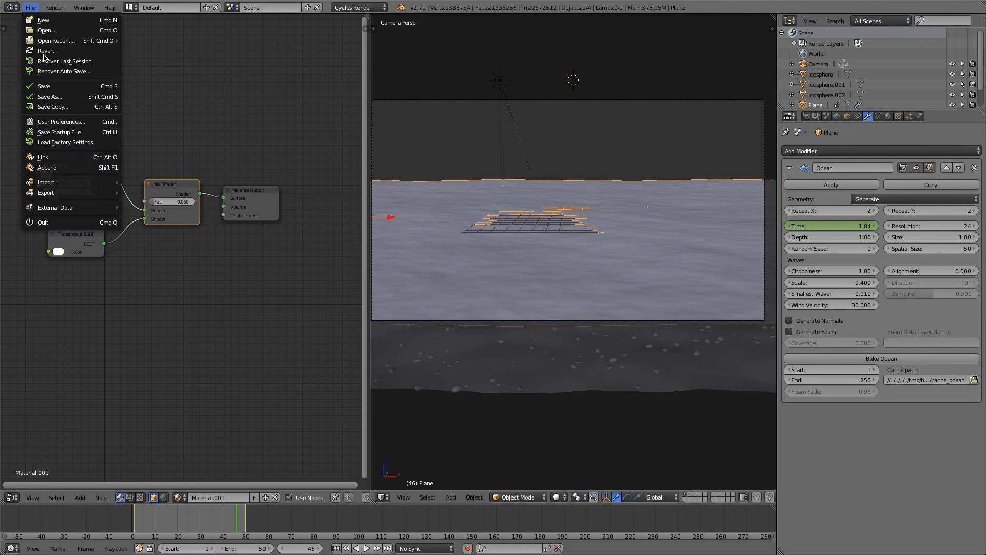
click(44, 89)
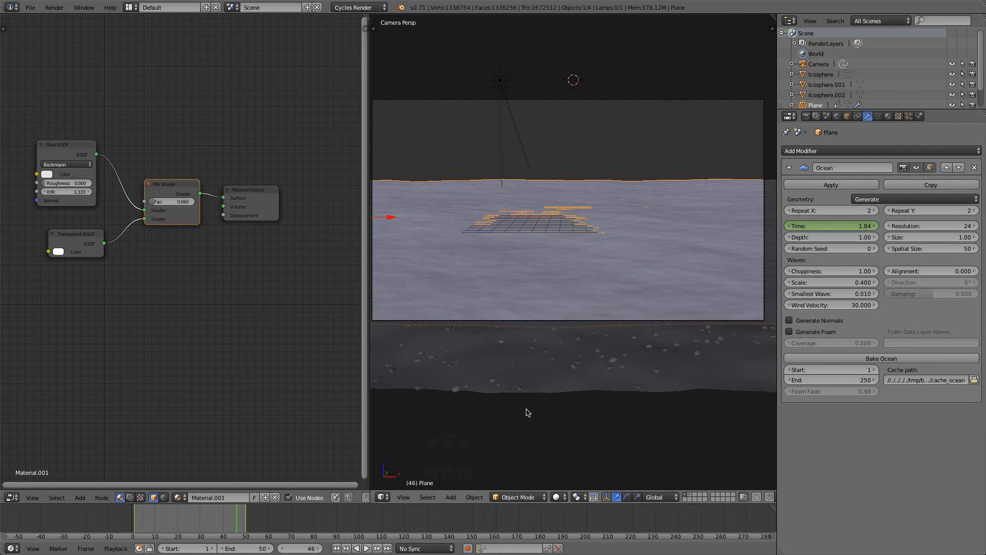
- In the right side view, raise the sun lamp to about Y 33.8, Z 20.9 and rotate it to about -47.2° in X
right_click(500, 80)
key(KP_3)
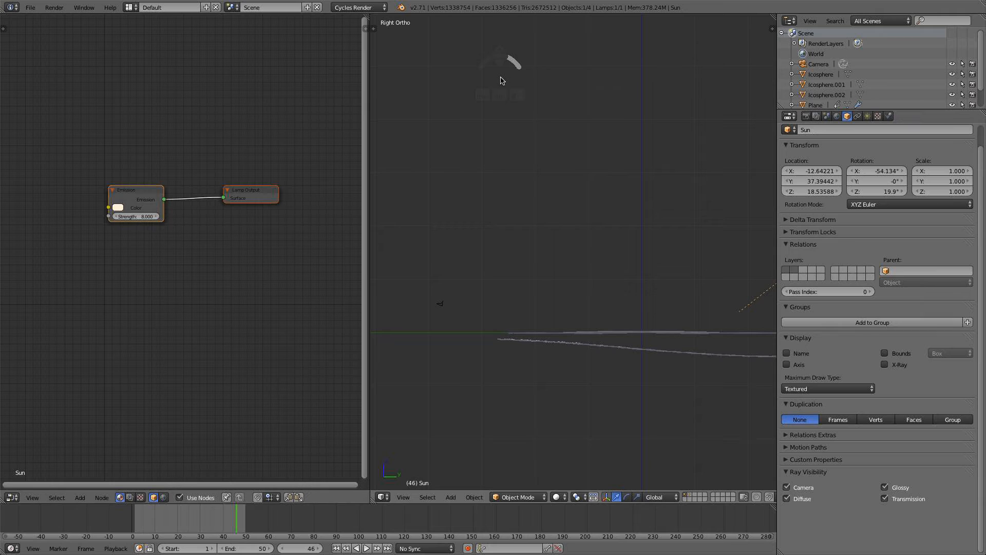
scroll(588, 174, down, 4)
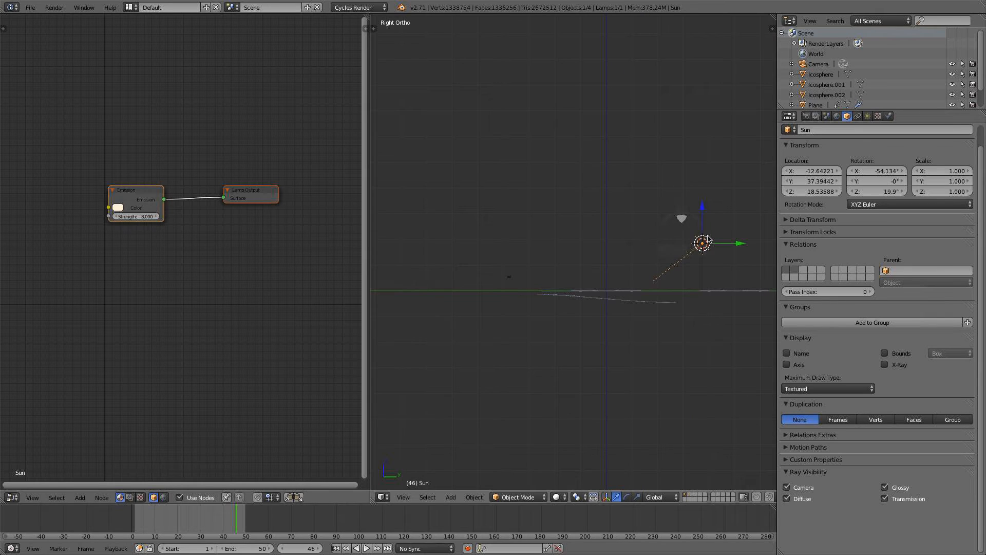
key(g)
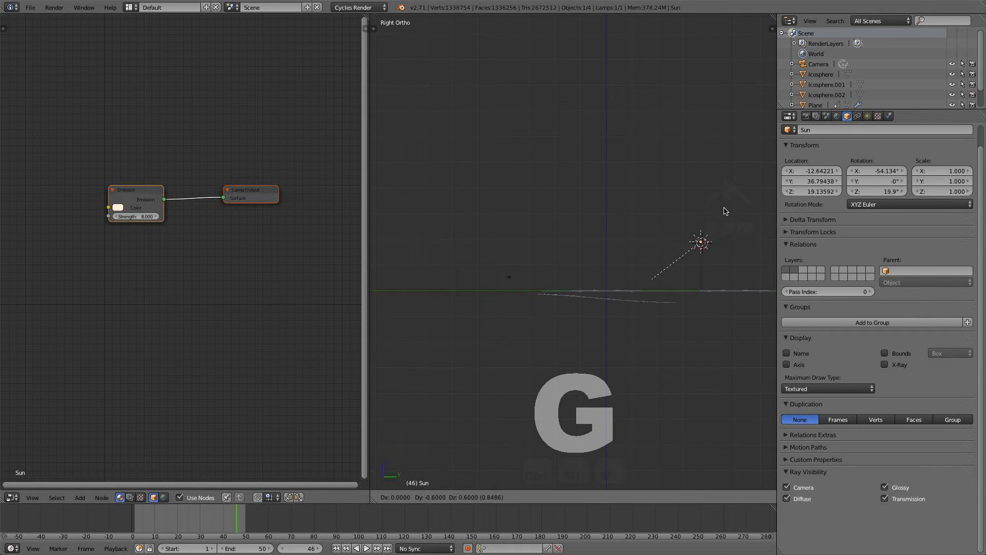
click(723, 211)
key(r)
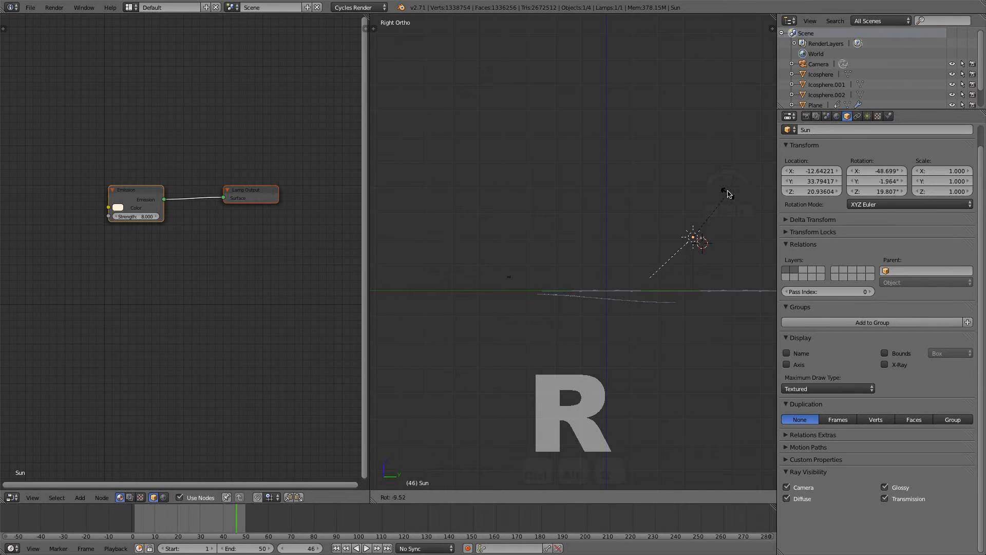
click(728, 194)
- Return to the camera view and save the file with the adjusted sun
key(KP_0)
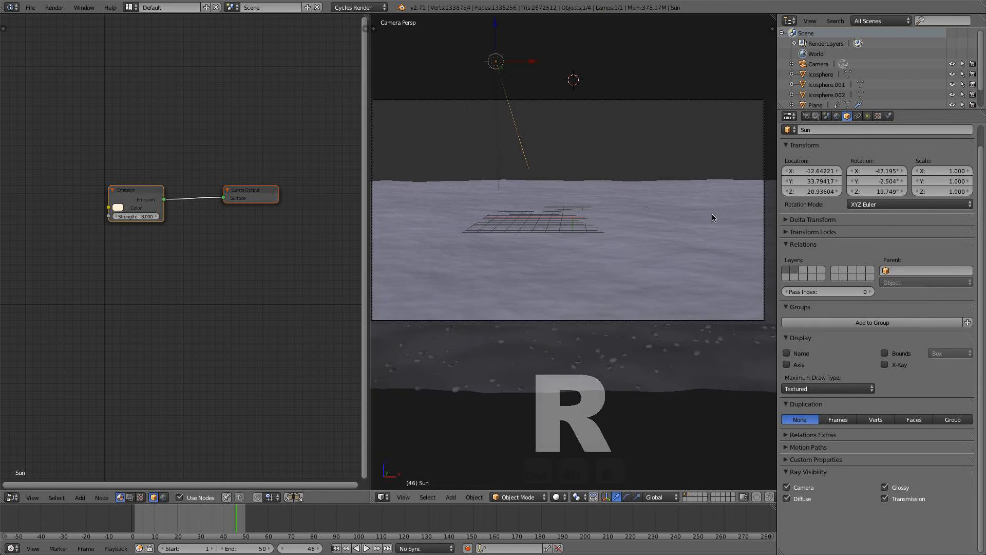
click(30, 8)
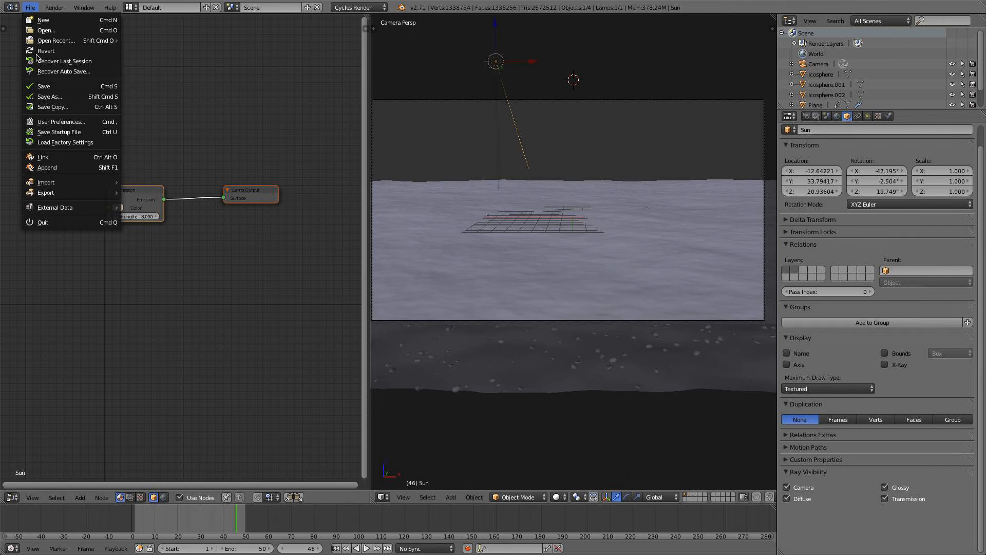
click(49, 87)
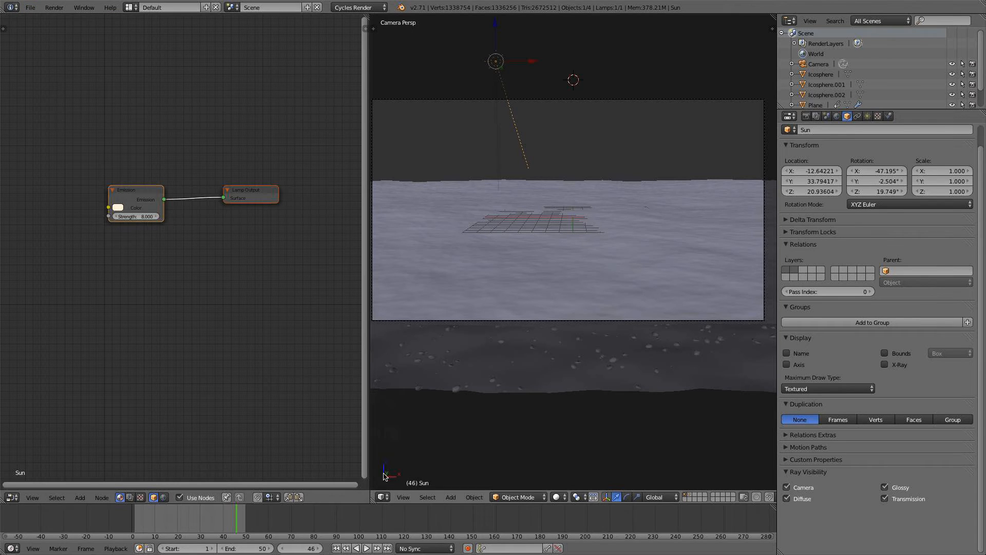
- Extend the 3D view over the node editor's area and set the render samples to 100
drag(373, 500, 256, 391)
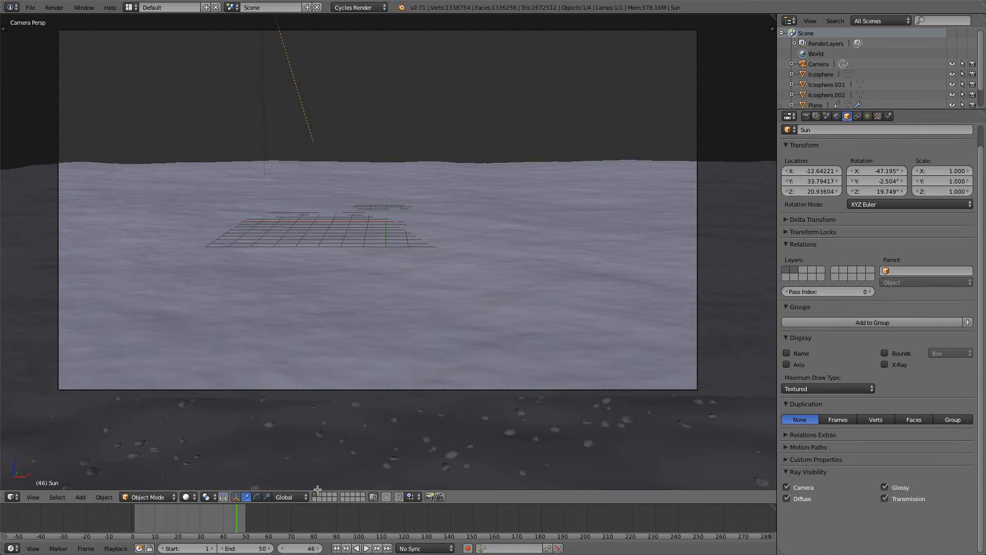
scroll(407, 353, down, 2)
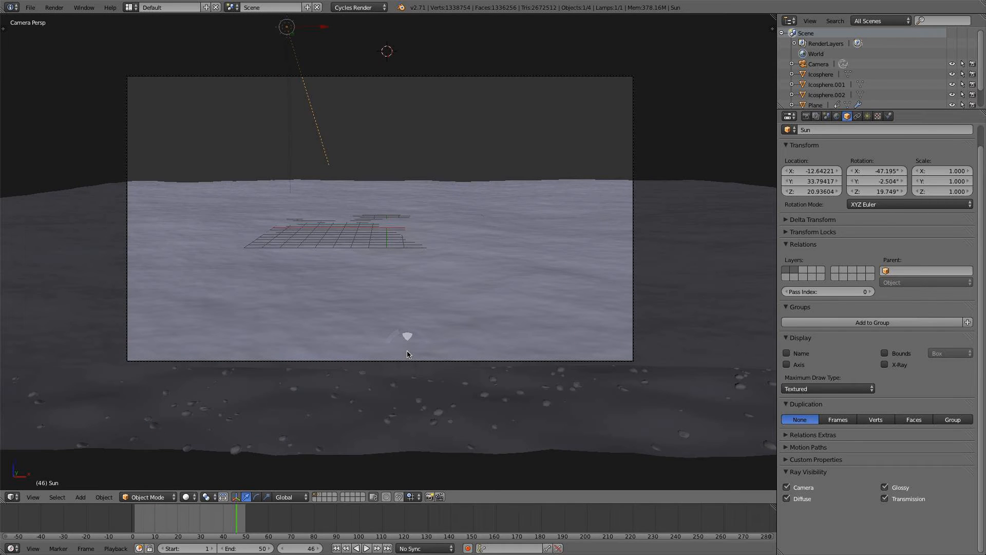
click(807, 117)
scroll(857, 422, down, 1)
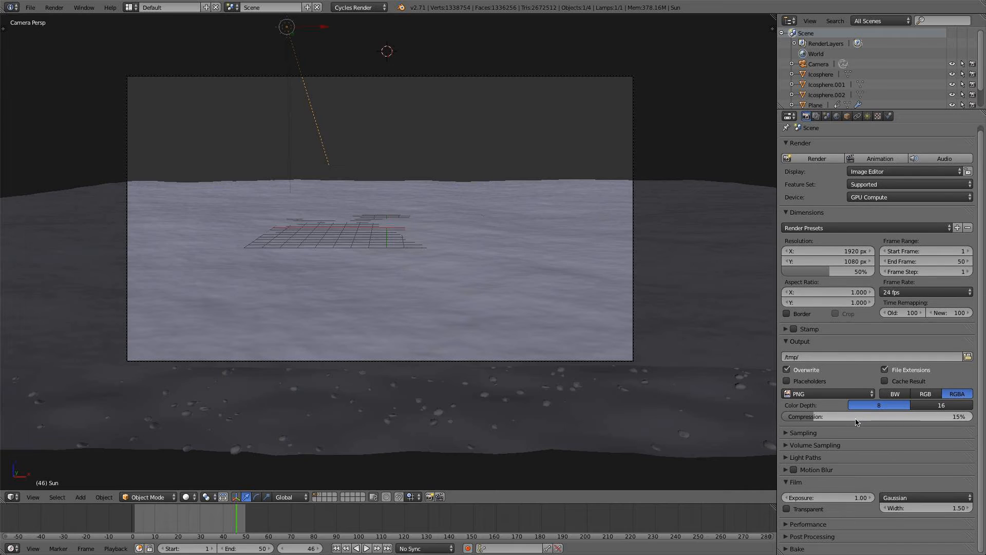
click(809, 433)
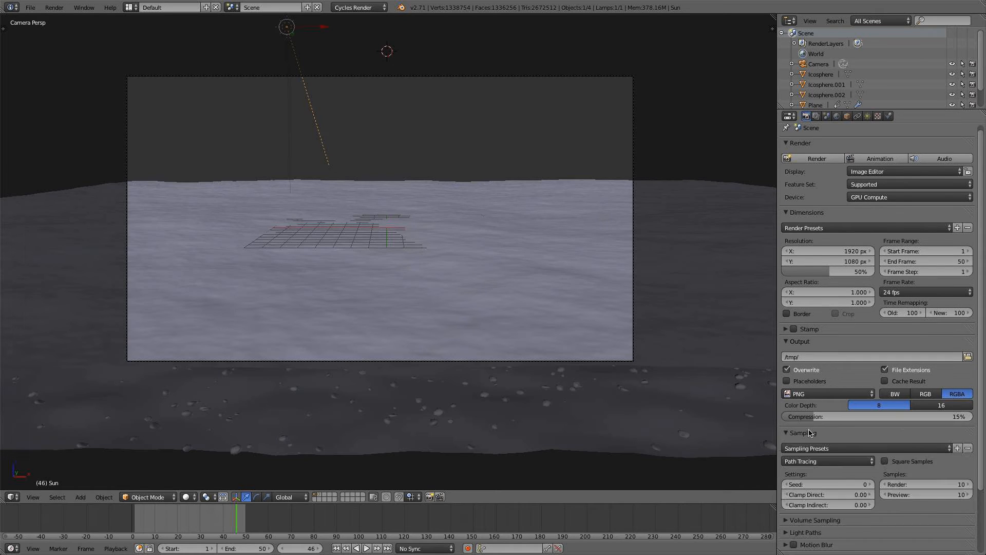
click(919, 485)
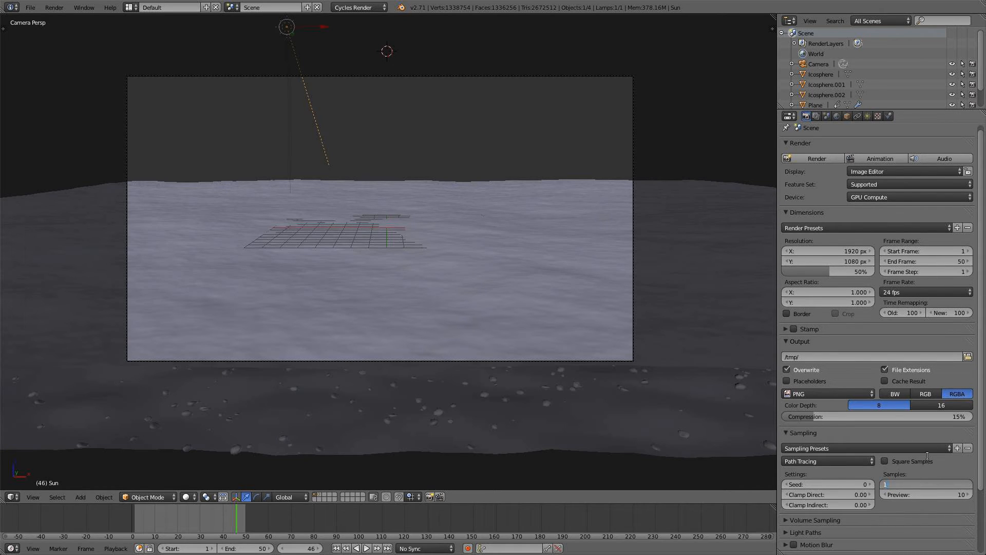
key(Return)
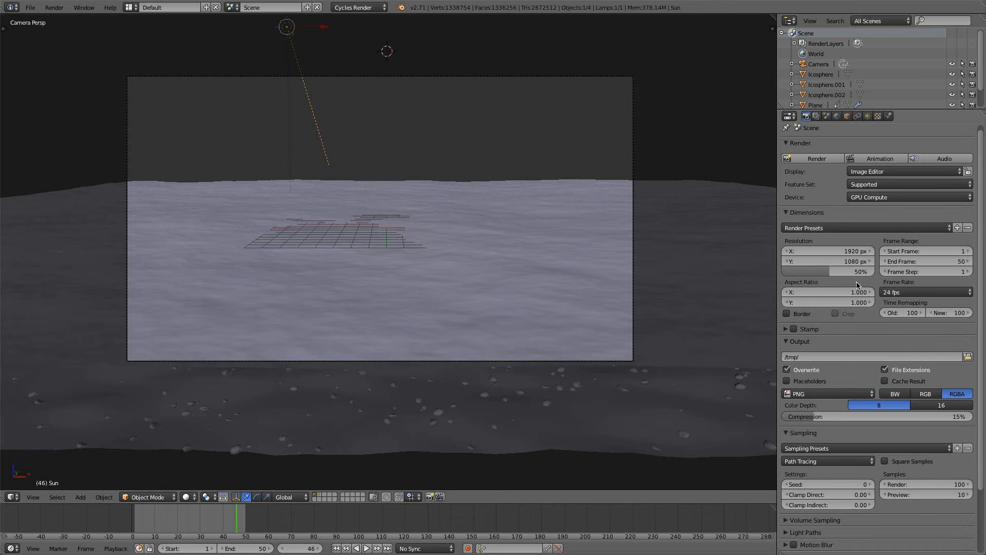
- Set the render resolution to 1280 × 720 px at 100% scale
click(832, 251)
text(1280)
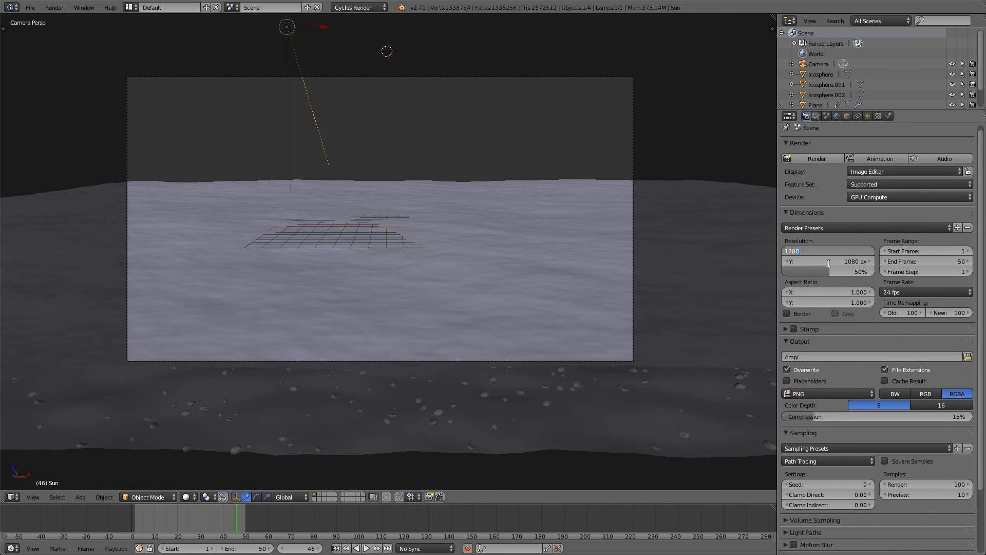
key(Return)
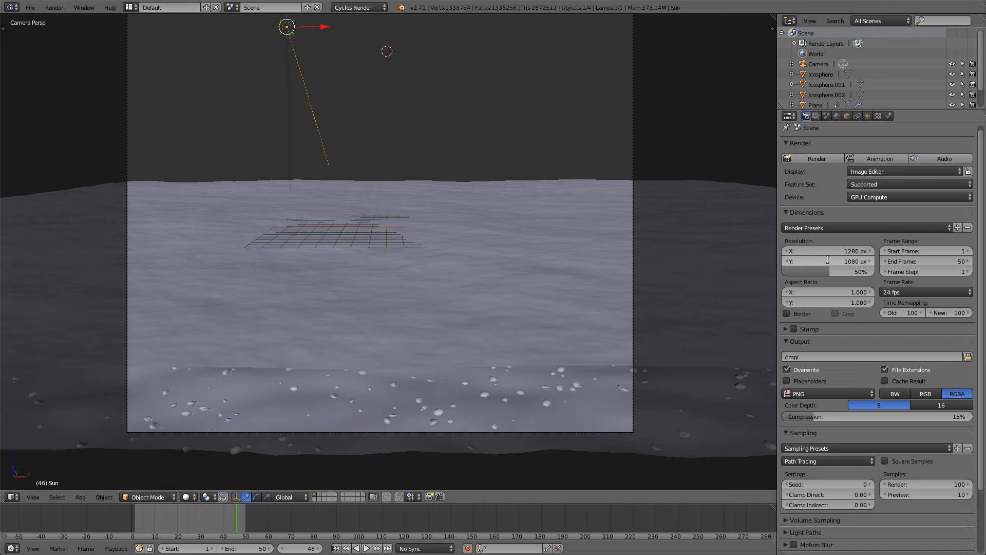
click(828, 260)
text(7)
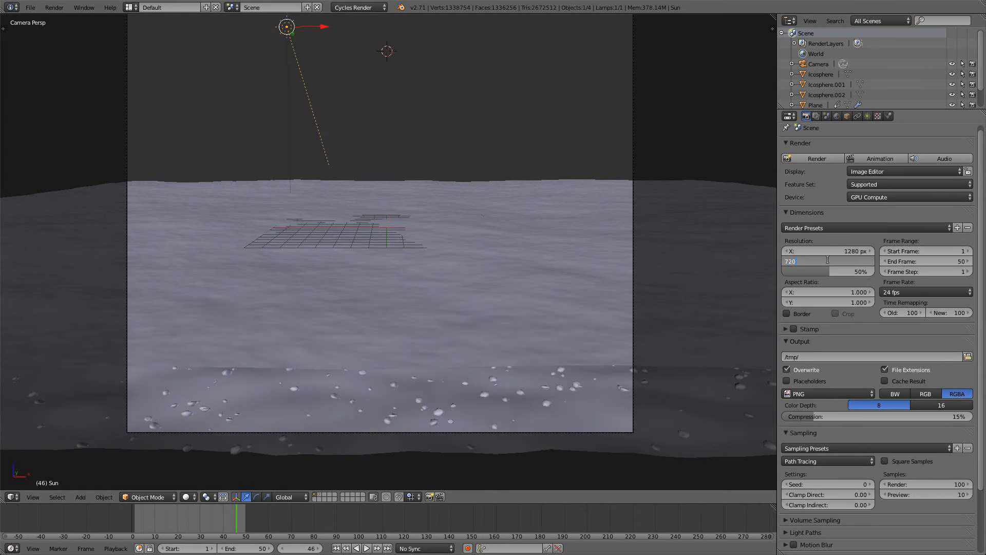
text(20)
key(Return)
drag(830, 272, 851, 275)
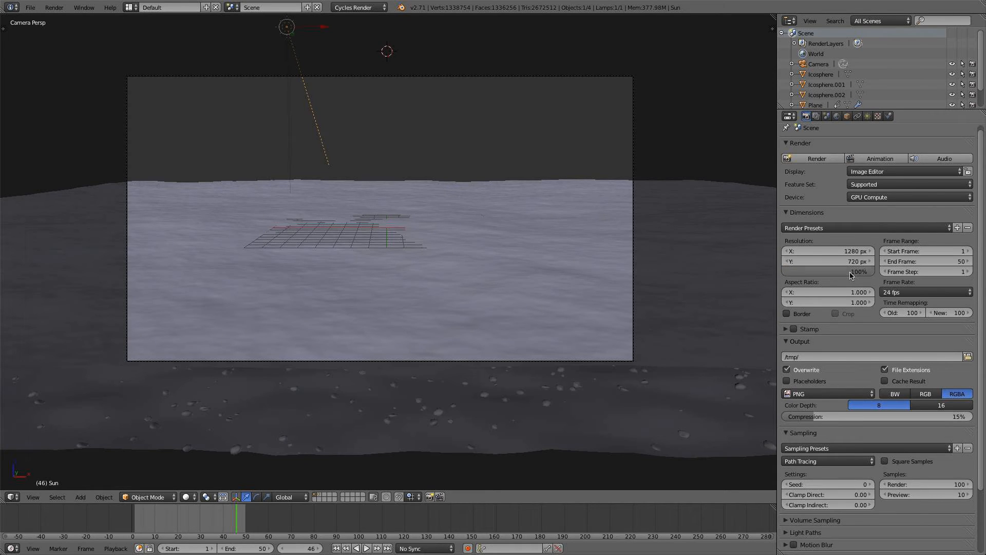
- Render frame 46, inspect the whole ocean image, and return to the 3D view
click(31, 8)
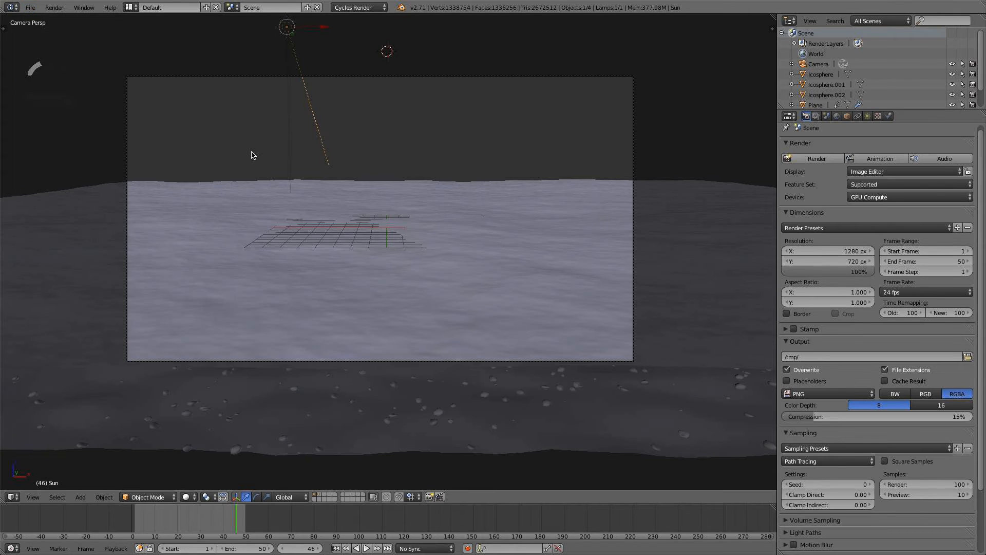
key(F12)
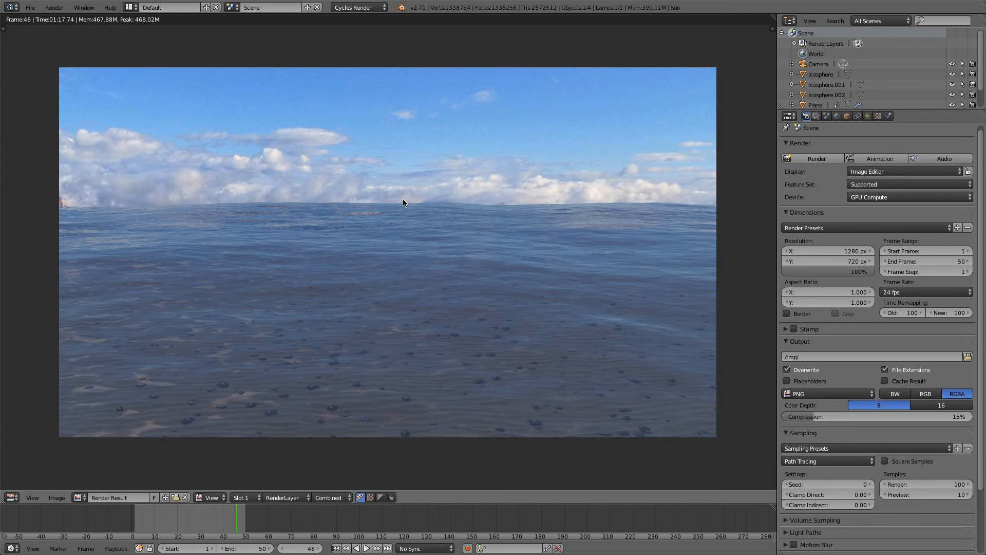
mouse_move(403, 203)
middle_down()
mouse_move(414, 201)
mouse_move(393, 200)
middle_up()
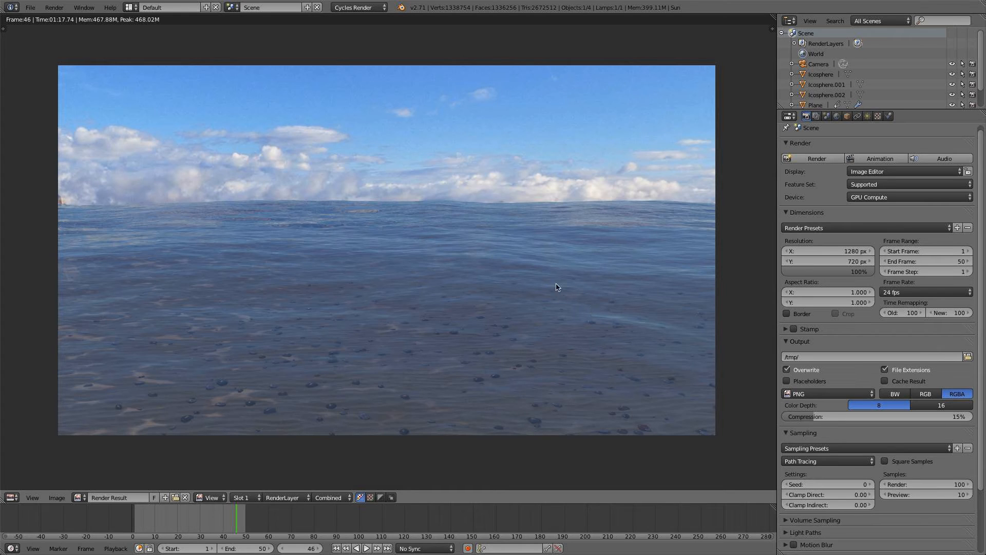
scroll(510, 283, down, 1)
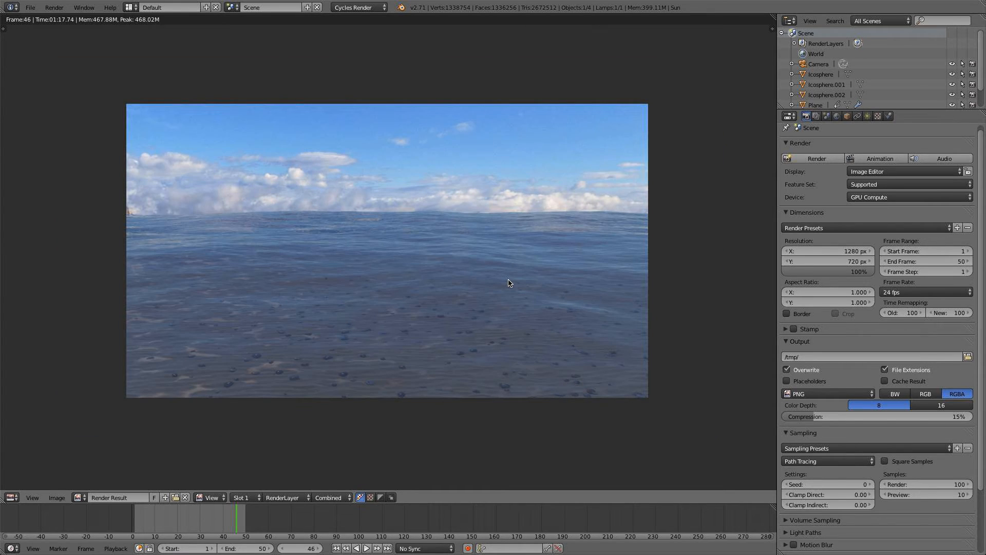
key(Escape)
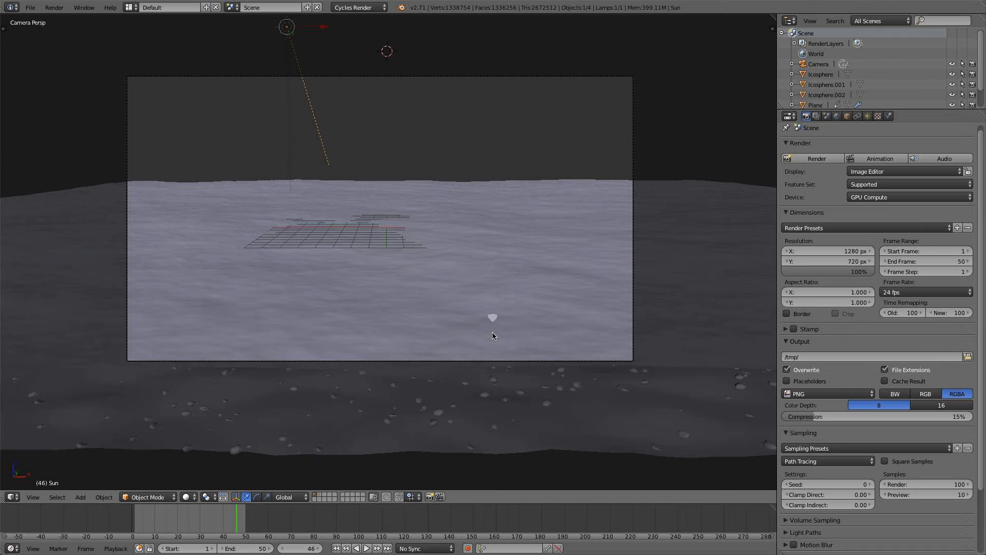
- Reduce the size of the seabed plane's rock particles to 0.03
right_click(539, 400)
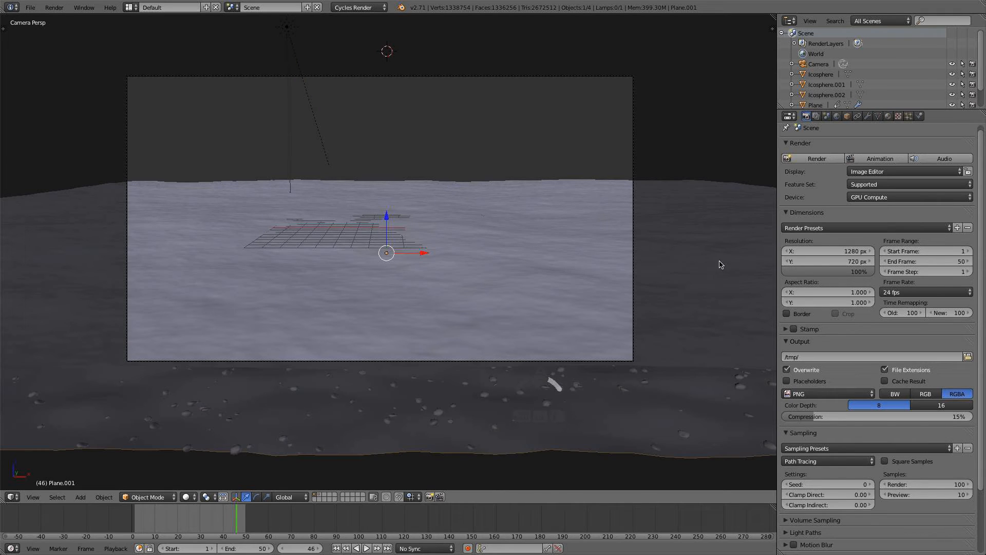
click(907, 116)
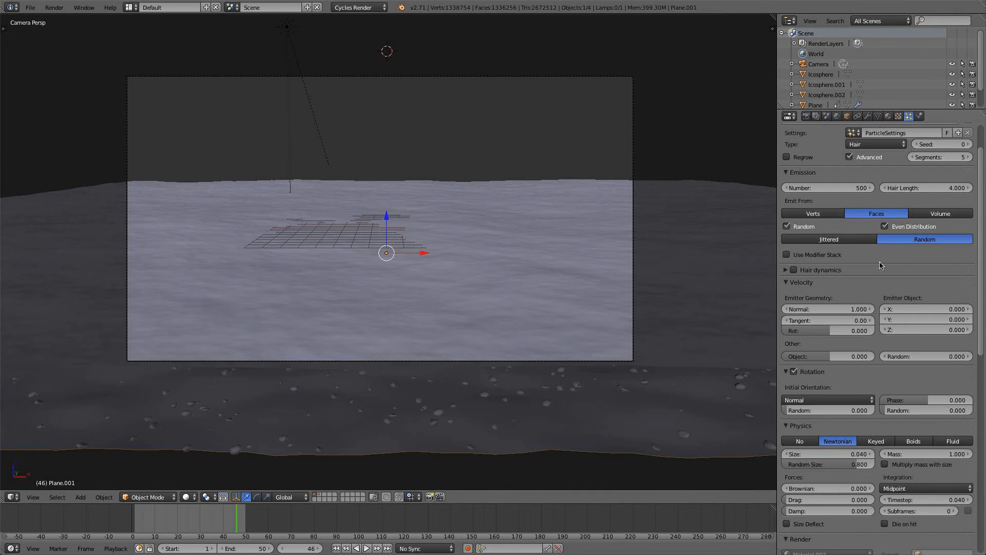
click(843, 454)
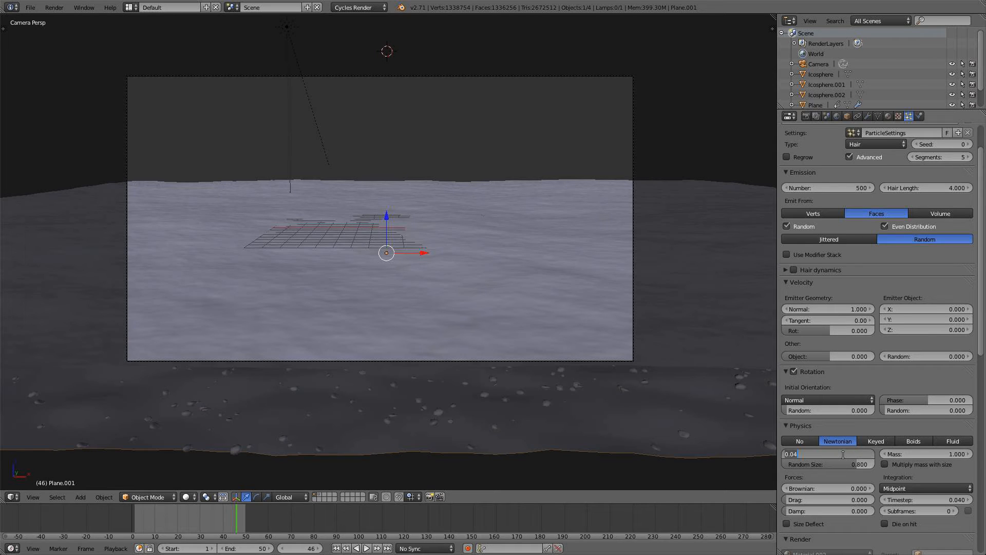
text(0.03)
key(Return)
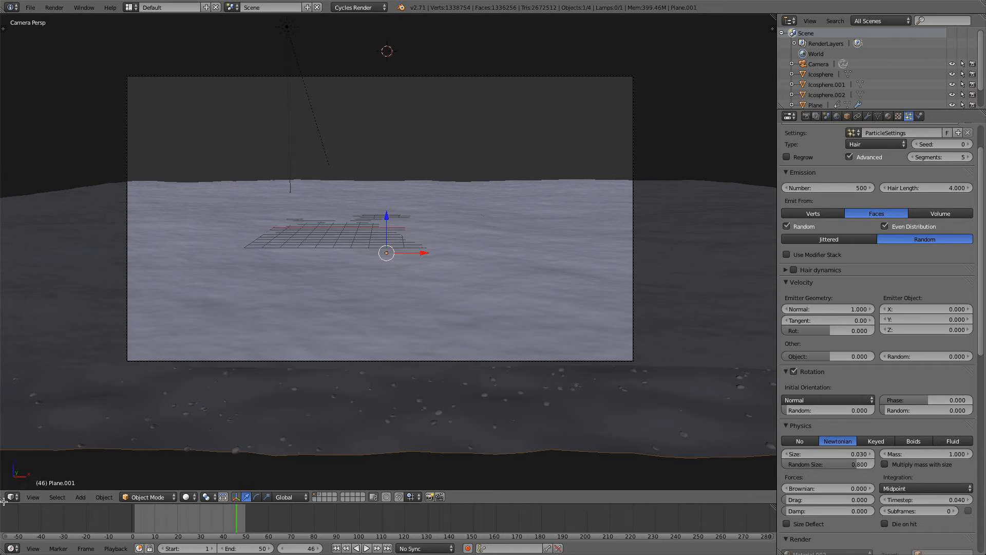
- Hide the water plane and put the seabed plane in Weight Paint mode to view its weights
right_click(376, 292)
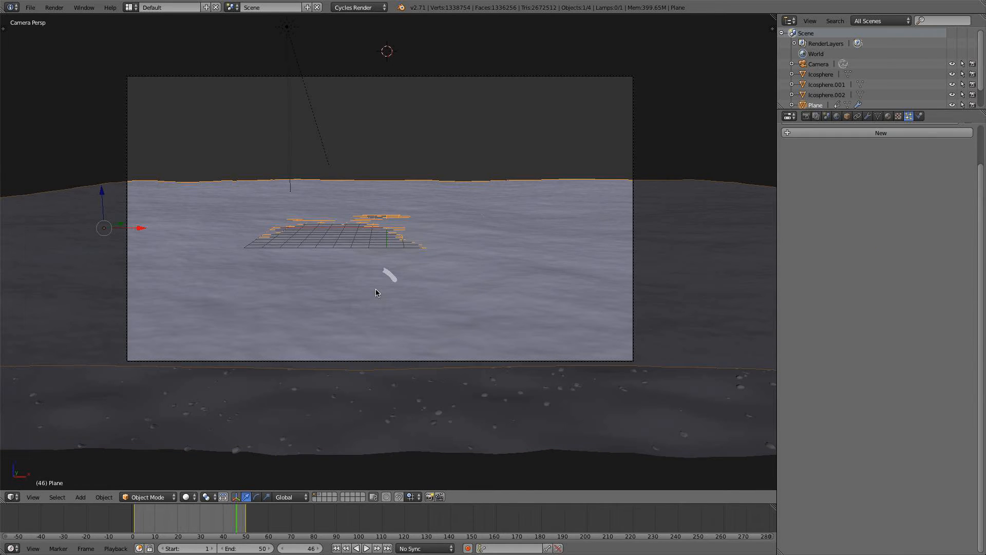
key(h)
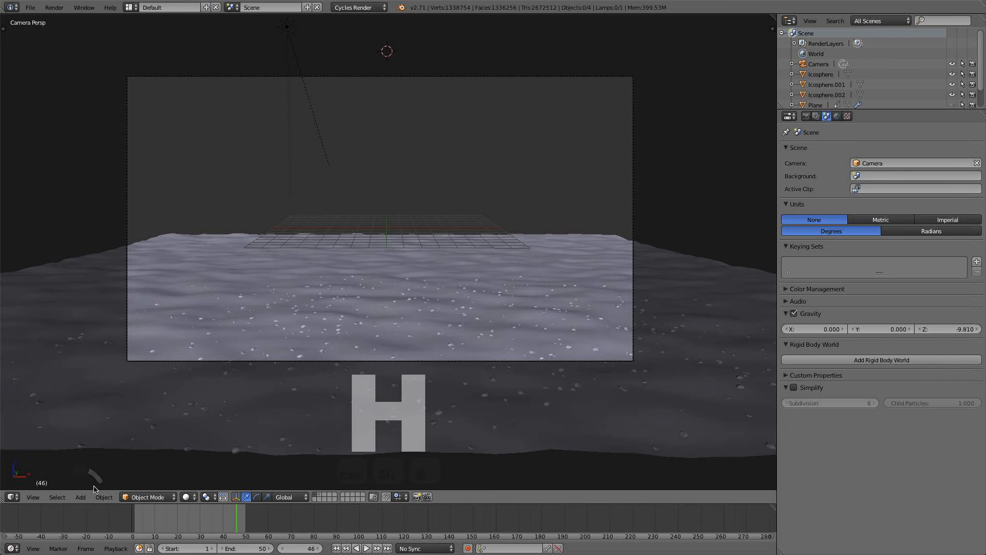
click(186, 497)
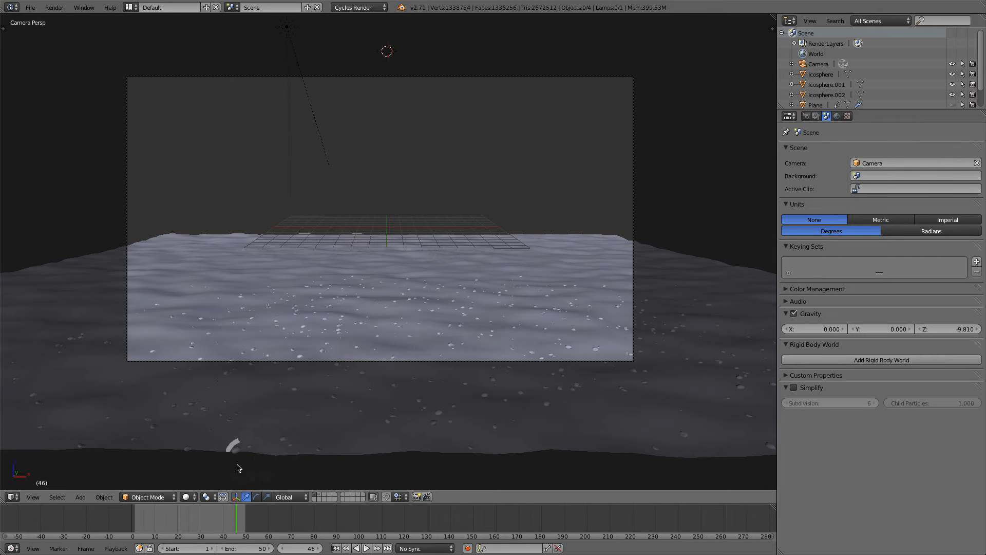
right_click(298, 428)
click(148, 496)
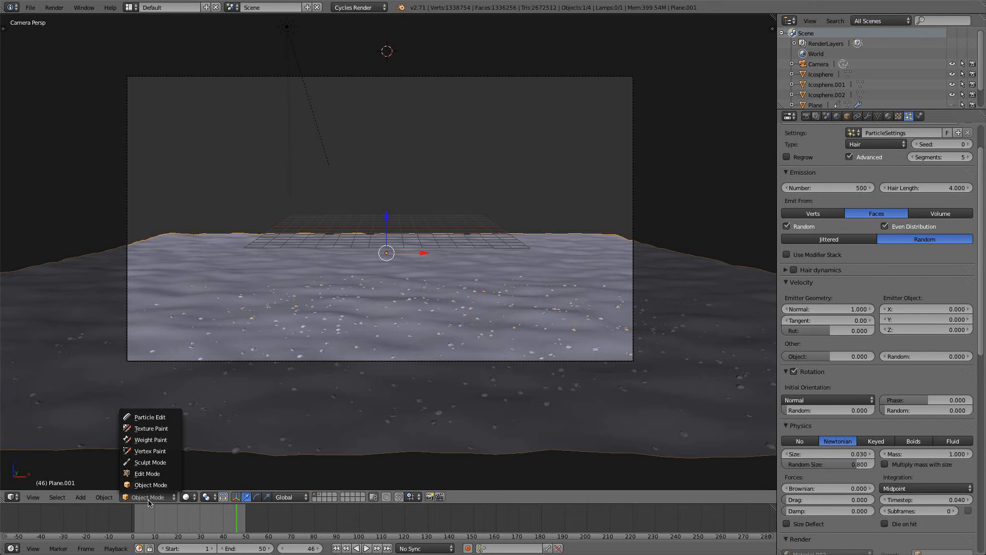
click(150, 442)
mouse_move(230, 415)
mouse_down()
mouse_move(236, 293)
mouse_move(559, 306)
mouse_up()
scroll(844, 233, up, 2)
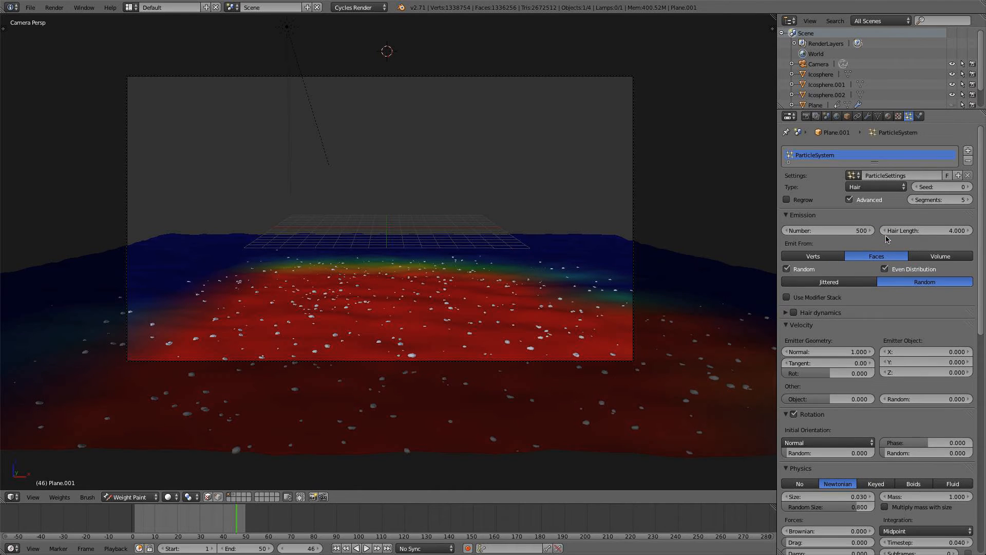
- Set the seabed's rock particle number to 700 and return to Object Mode
click(844, 232)
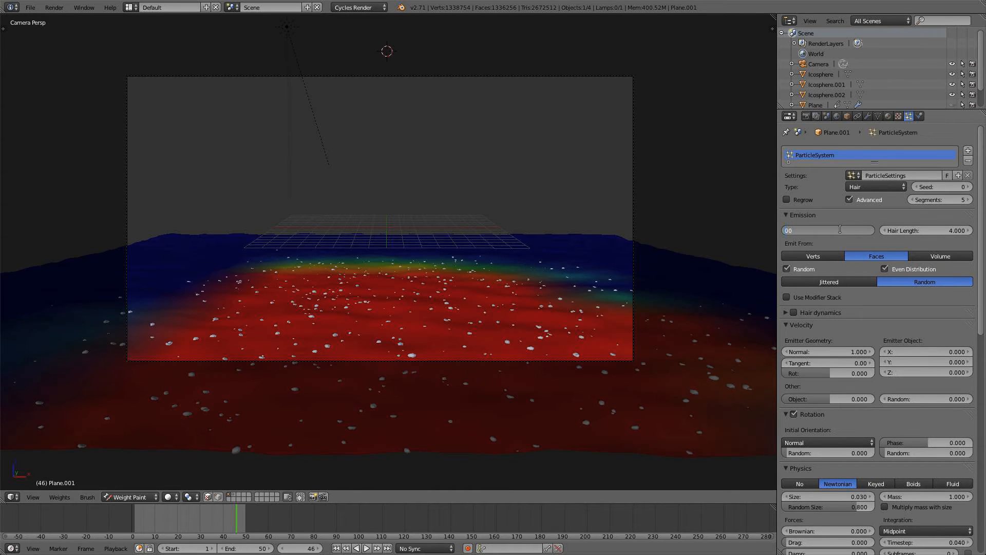
text(700)
key(Return)
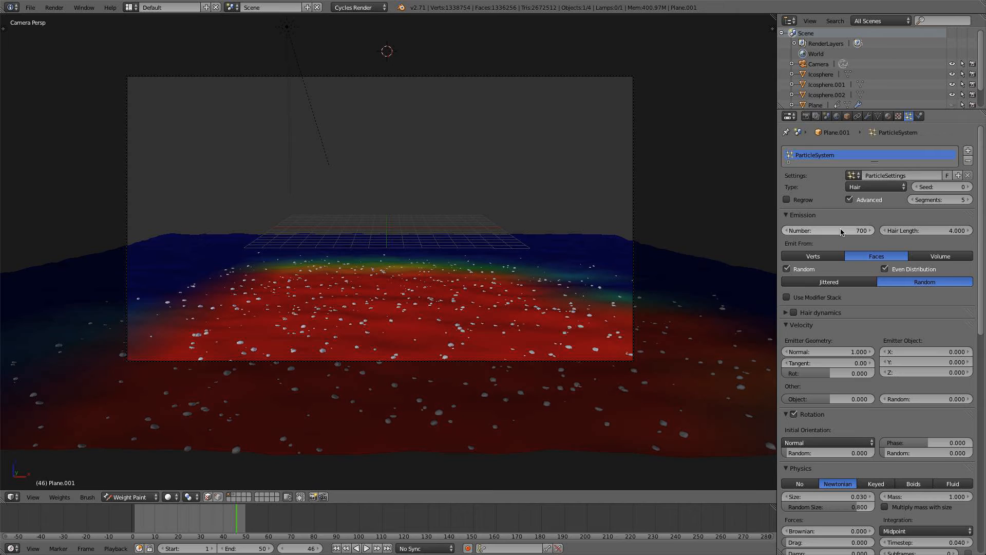
click(130, 496)
click(132, 485)
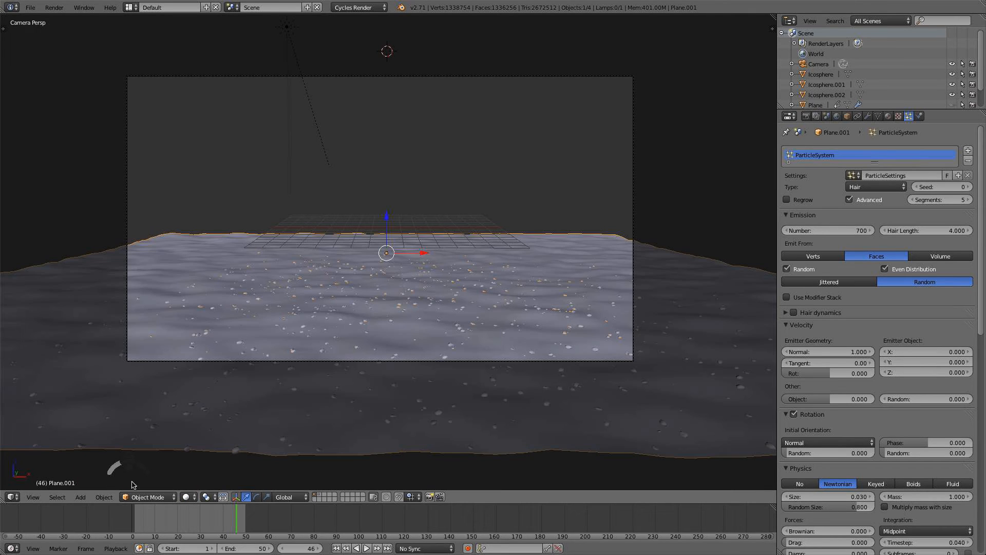
- Set the camera's focal length to 18 mm
click(598, 363)
click(867, 117)
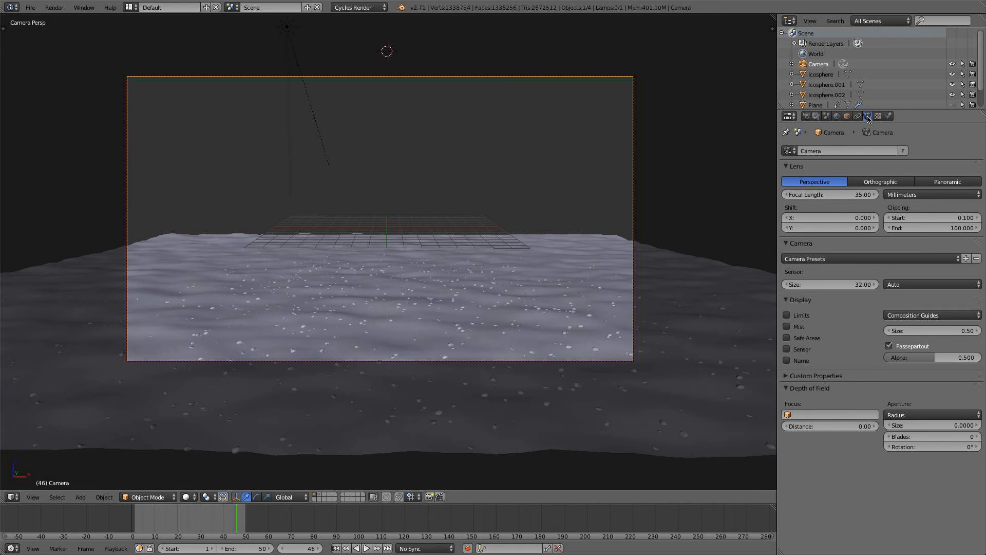
click(839, 196)
text(18)
key(Return)
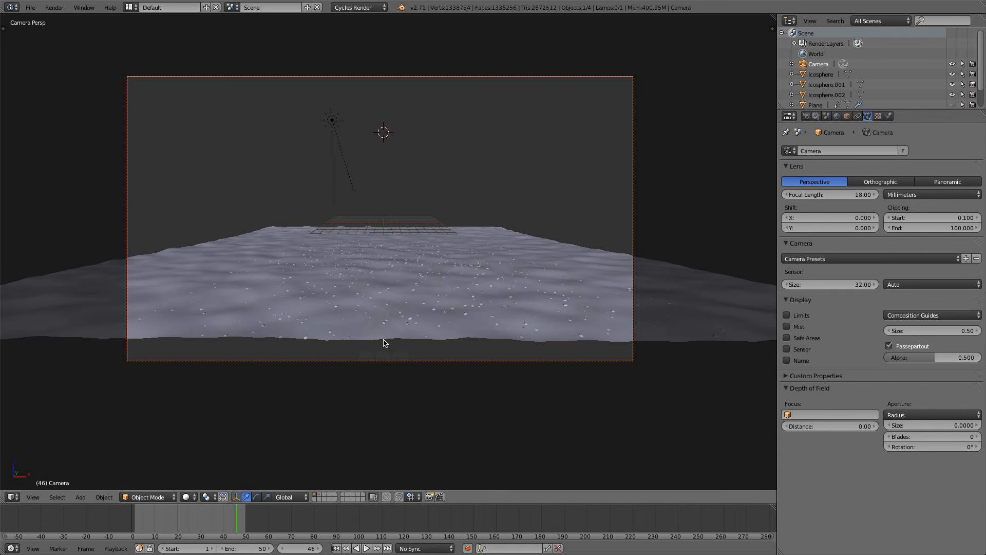
- Unhide the water plane and move the camera forward a little over 6 units along its local Z axis
key(alt+h)
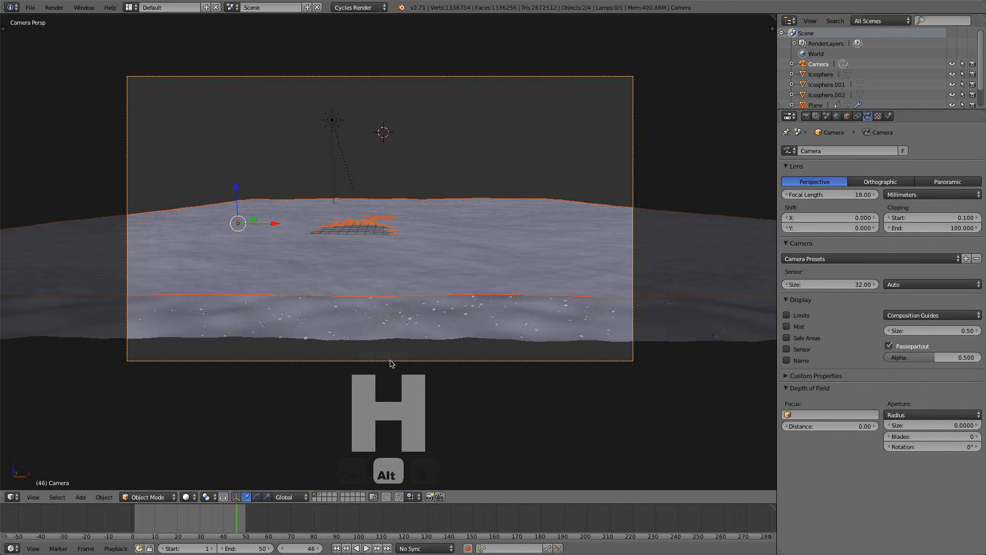
right_click(390, 362)
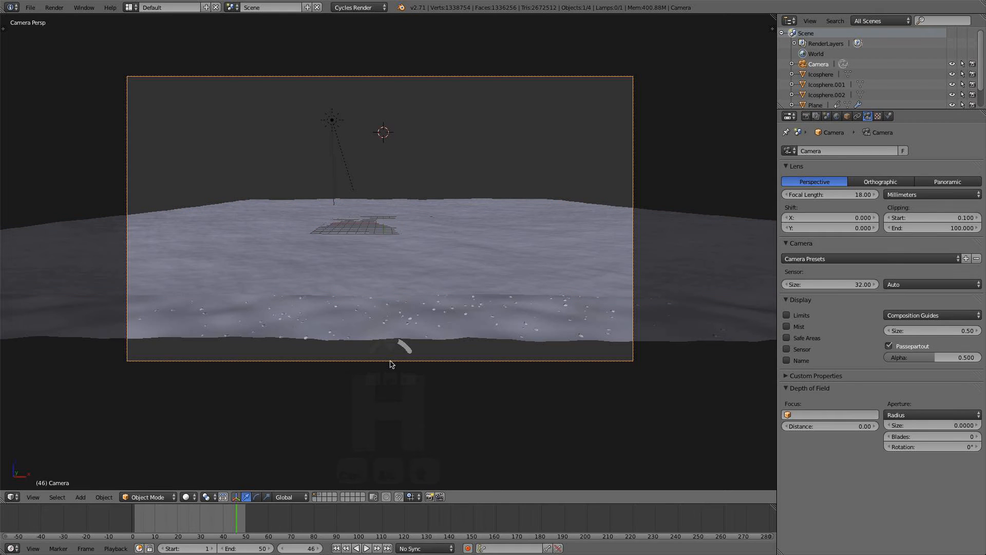
key(g)
key(z)
key(z)
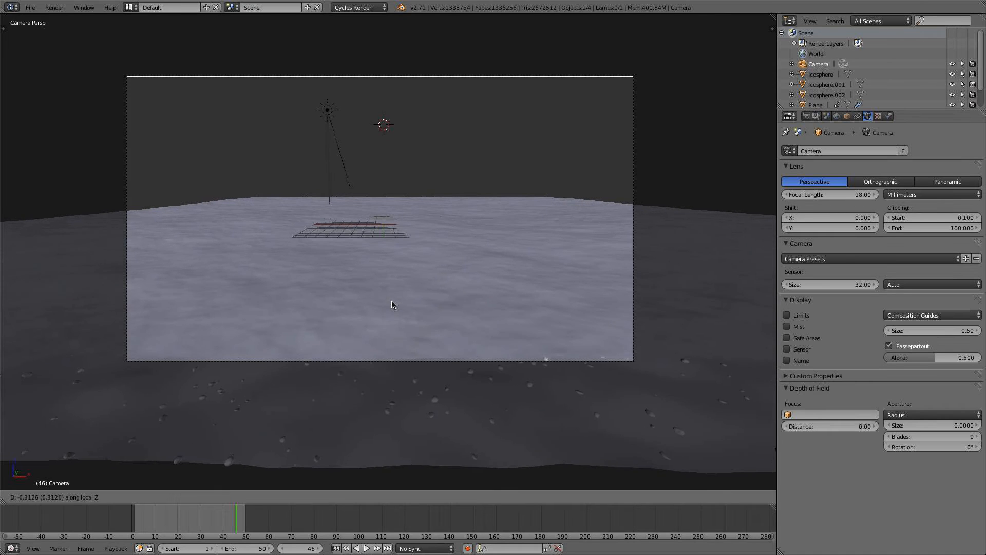
click(394, 300)
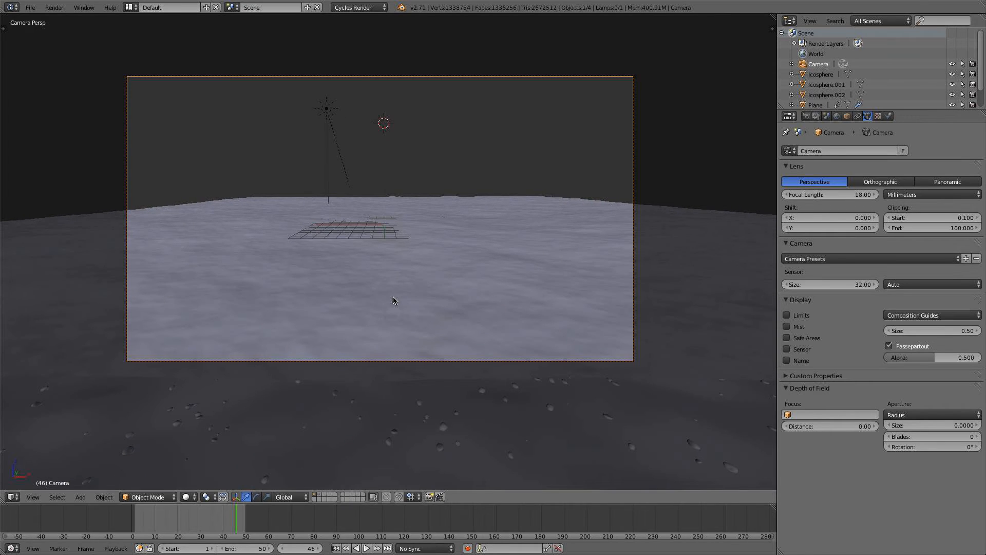
- Set the water plane's Ocean modifier Repeat X to 3 and shift the plane in the negative X direction
right_click(419, 288)
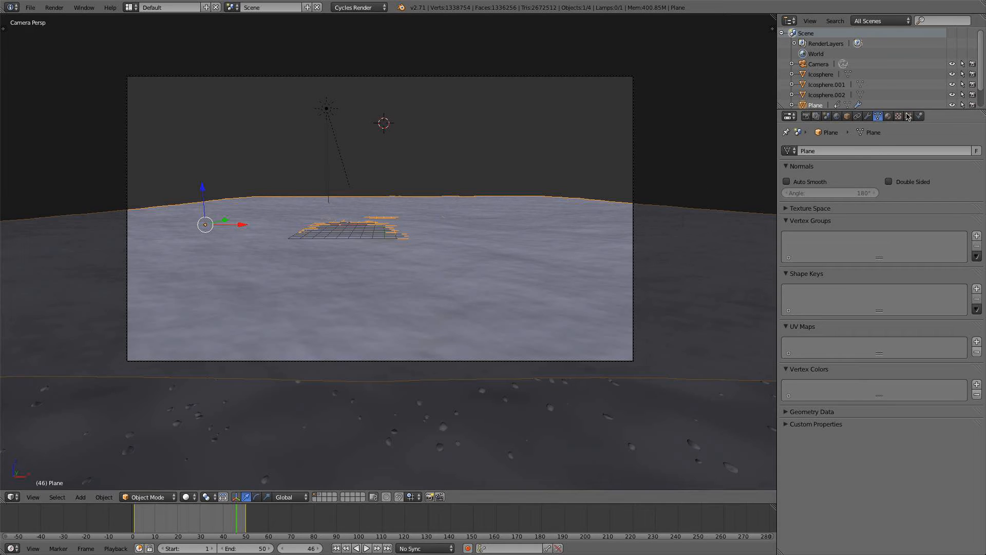
click(868, 117)
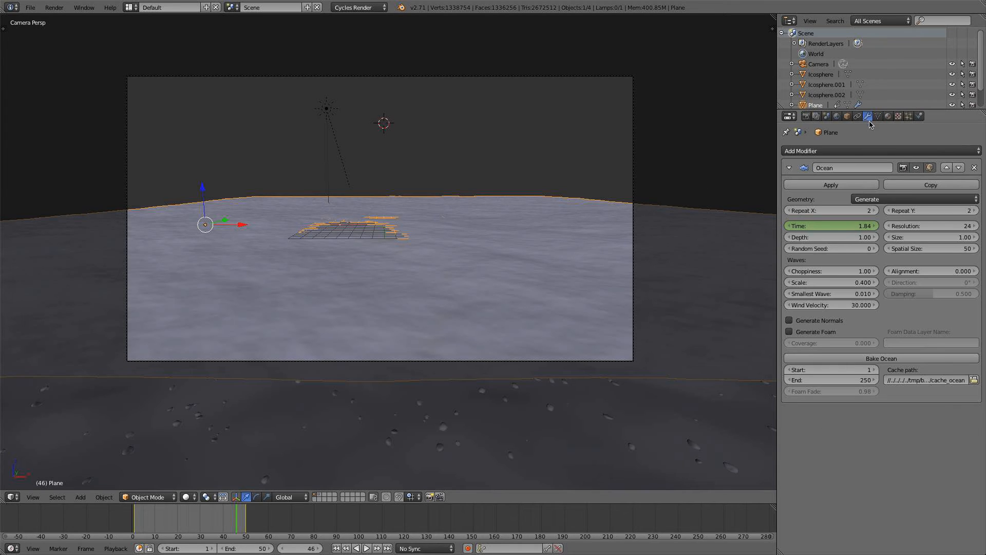
click(875, 211)
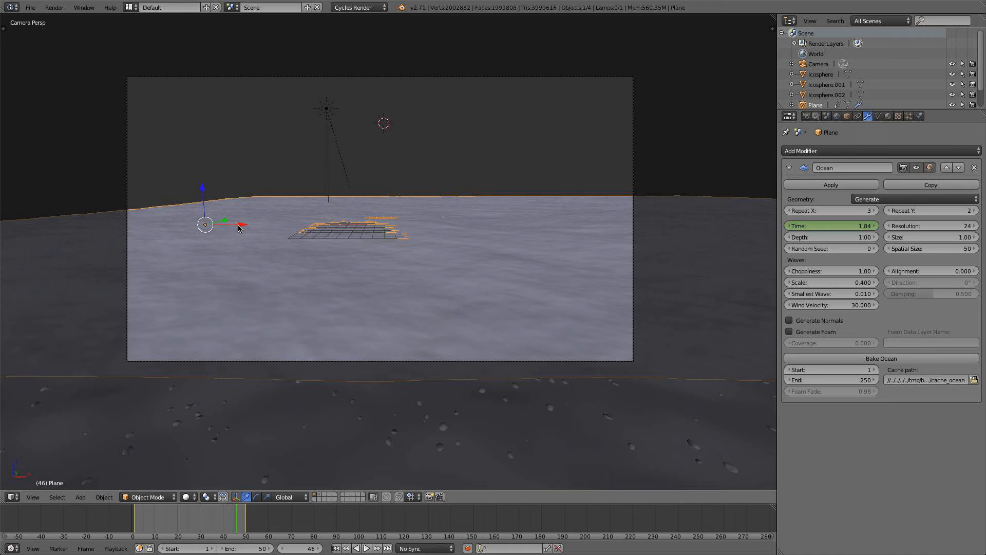
drag(238, 228, 64, 226)
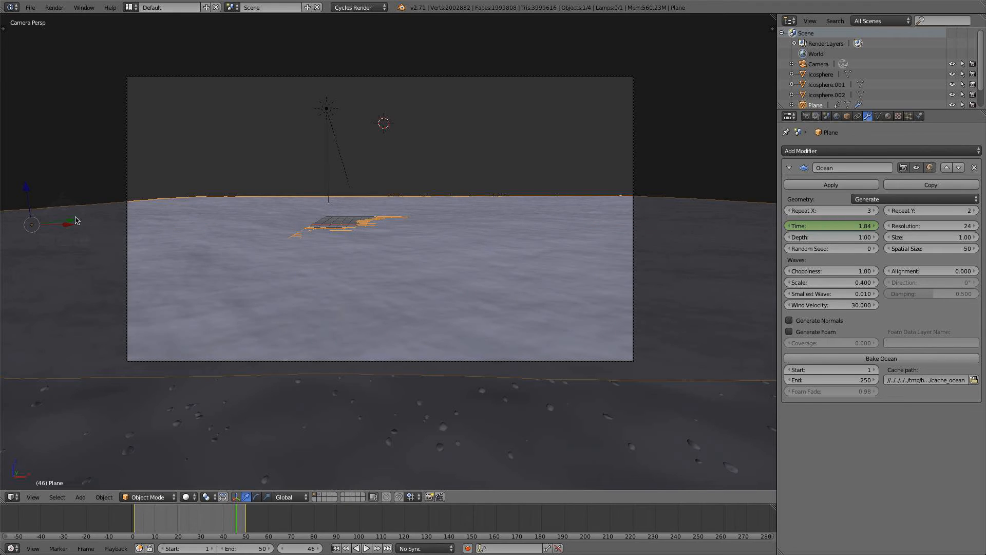
drag(46, 226, 24, 222)
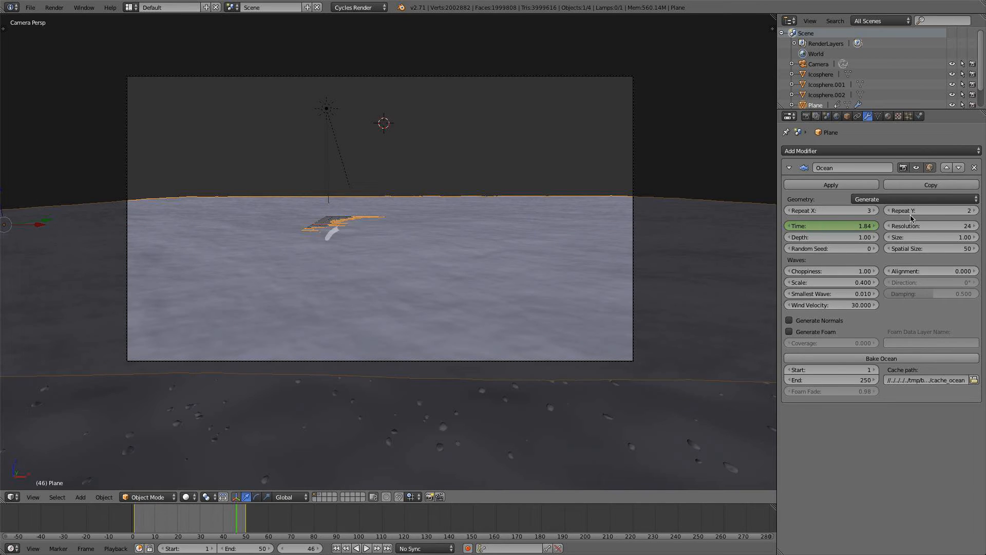
- Lower the Ocean modifier's resolution to 15 and shift the water plane slightly further along negative X
click(926, 226)
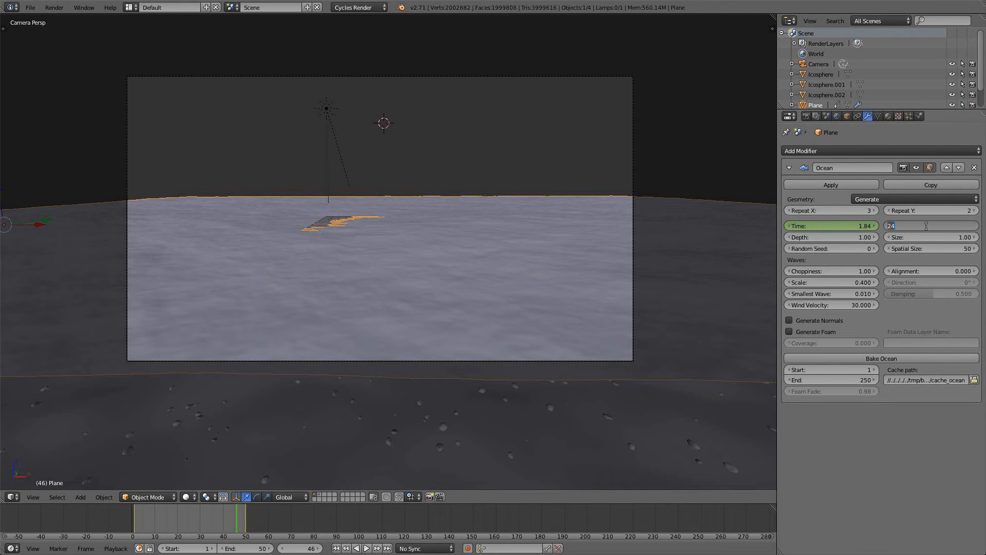
text(15)
key(Return)
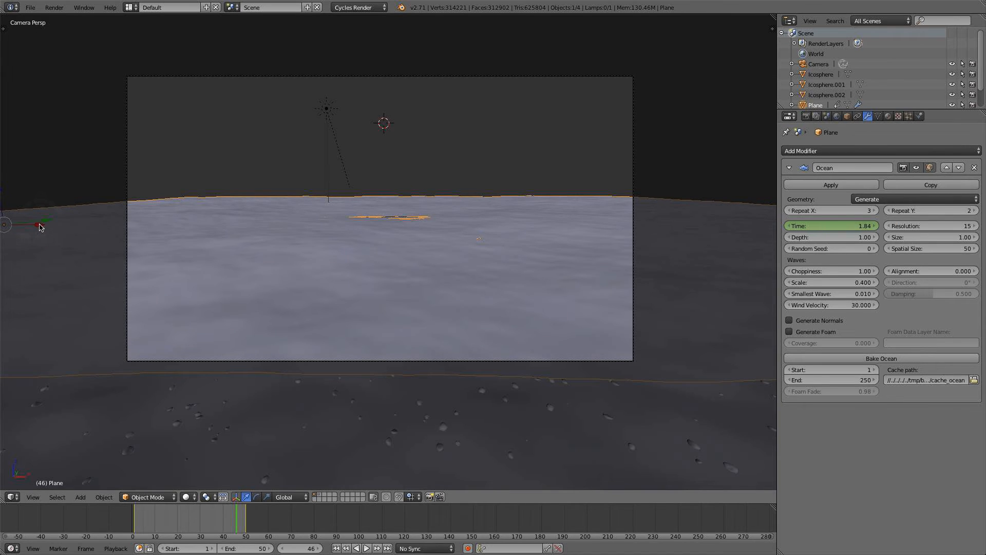
drag(41, 227, 763, 222)
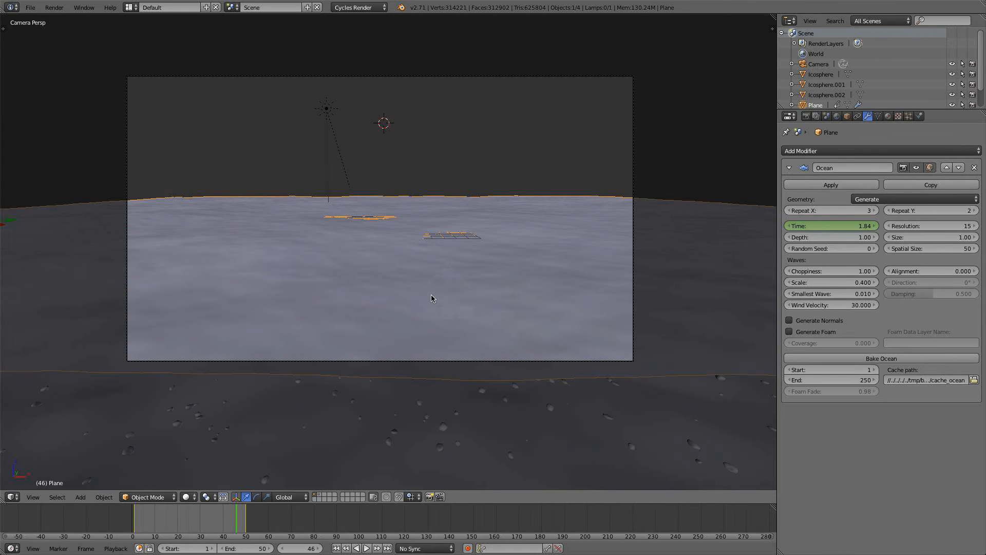
- Switch to an empty layer and use Rendered viewport shading so only the environment background shows
click(315, 501)
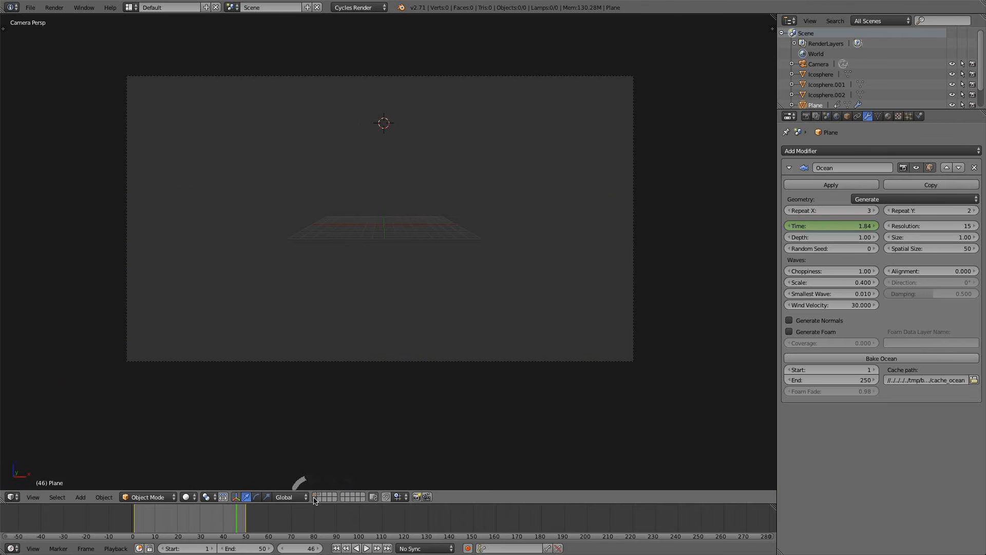
click(184, 501)
click(211, 425)
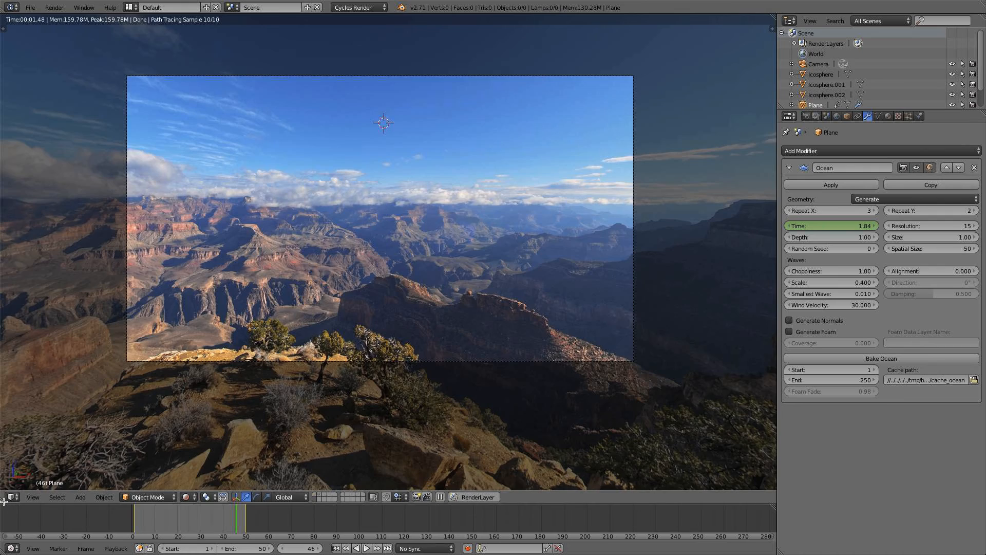
- Split the 3D view and turn the new area into a Node Editor showing the World's Mapping node, with its properties sidebar hidden
drag(3, 501, 272, 498)
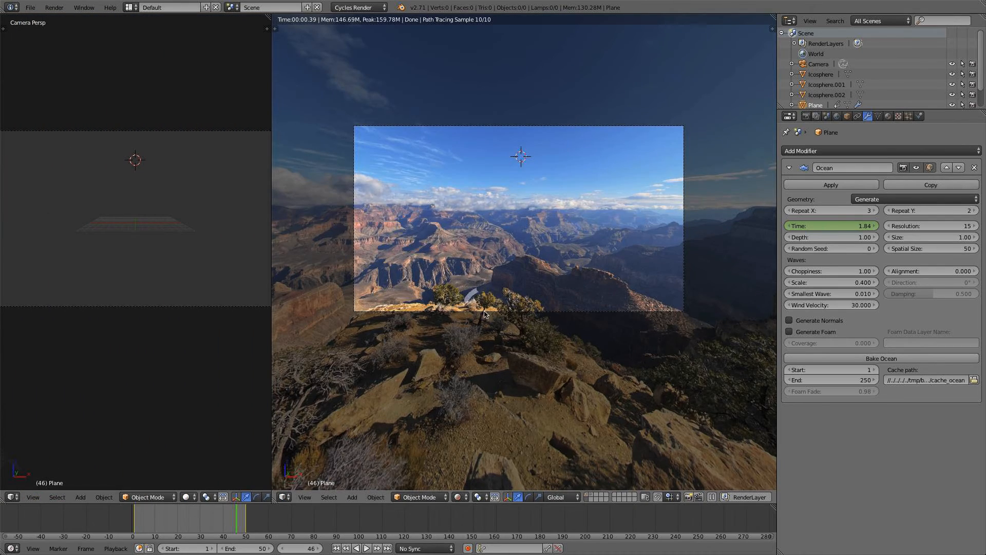
click(12, 496)
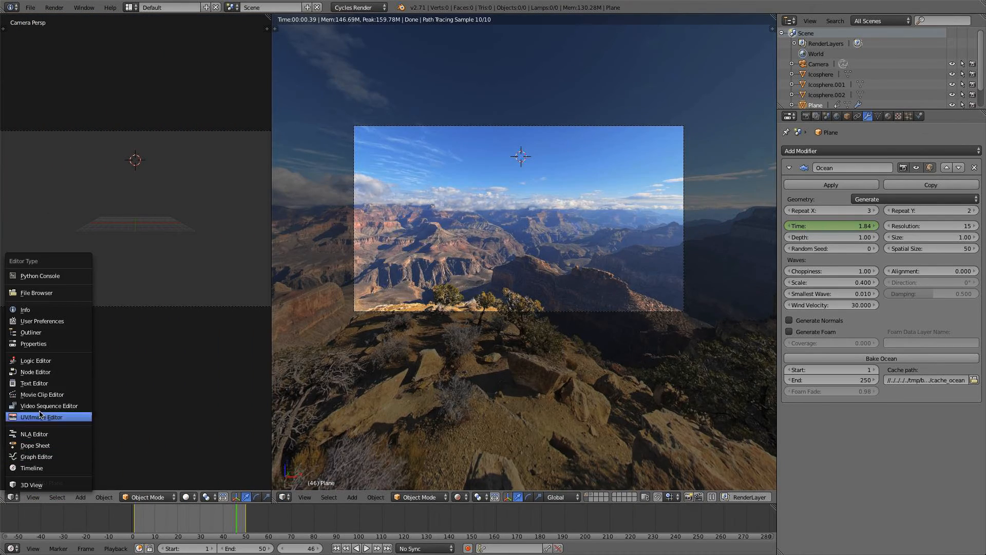
click(46, 374)
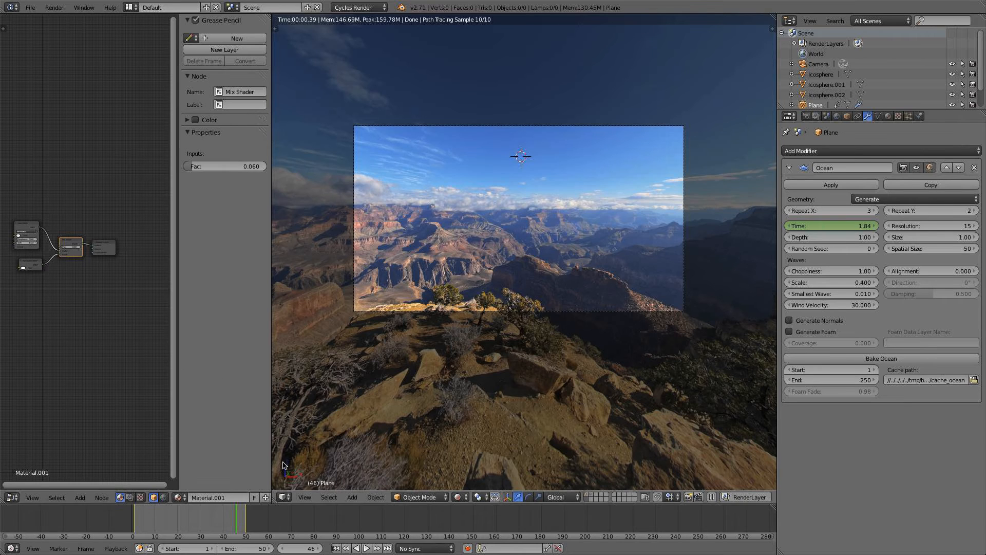
key(n)
scroll(194, 323, up, 3)
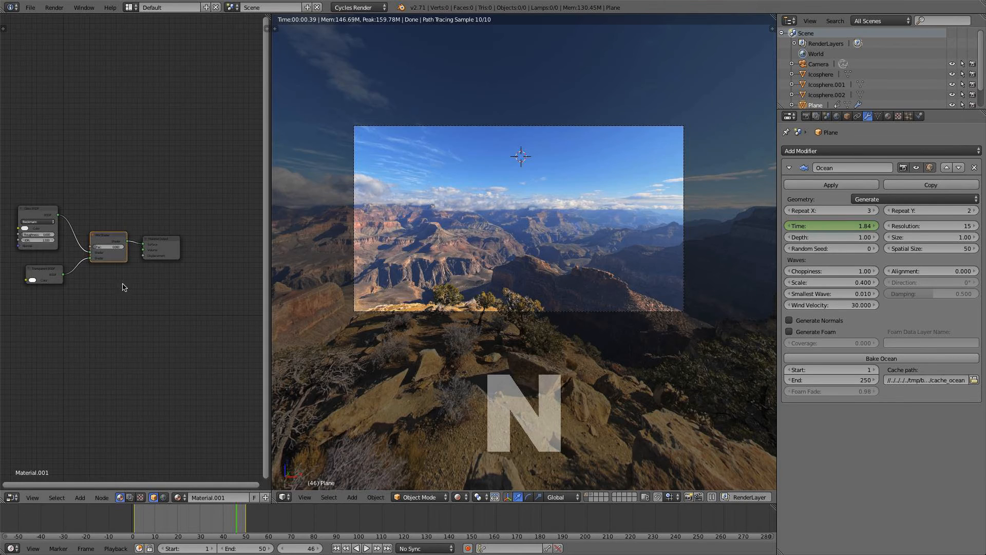
click(164, 496)
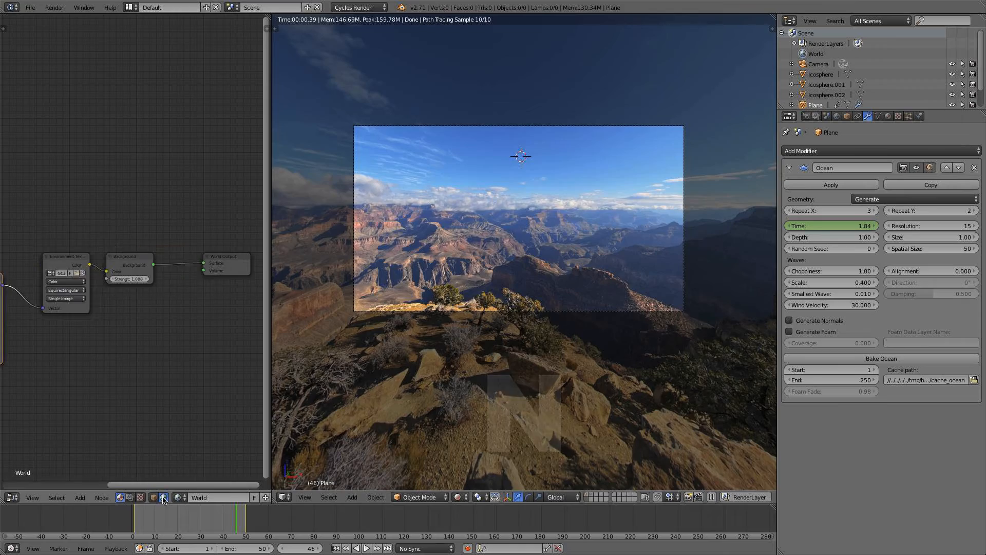
scroll(237, 293, up, 3)
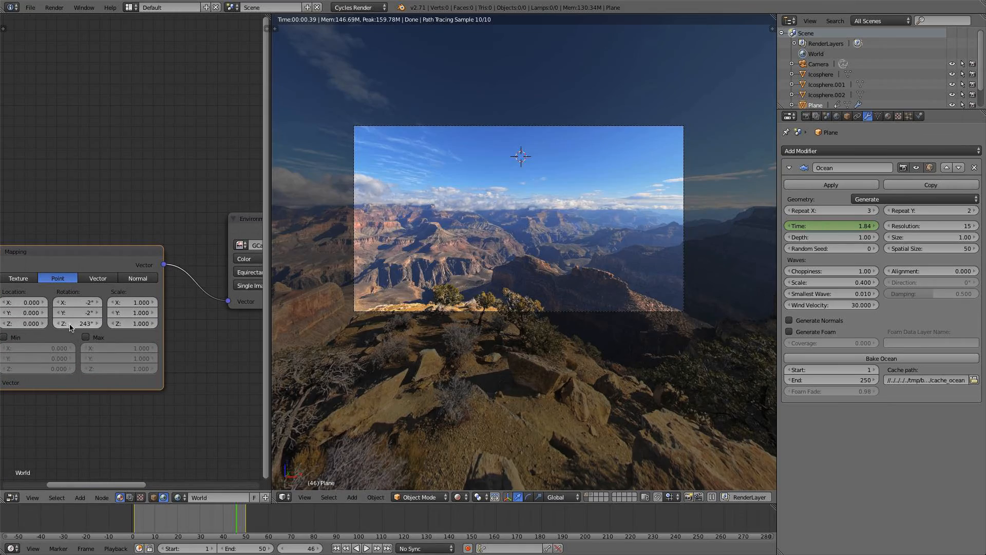
- Rotate the environment image in the Mapping node to X 1°, Y 2° and Z 391°
drag(77, 323, 159, 323)
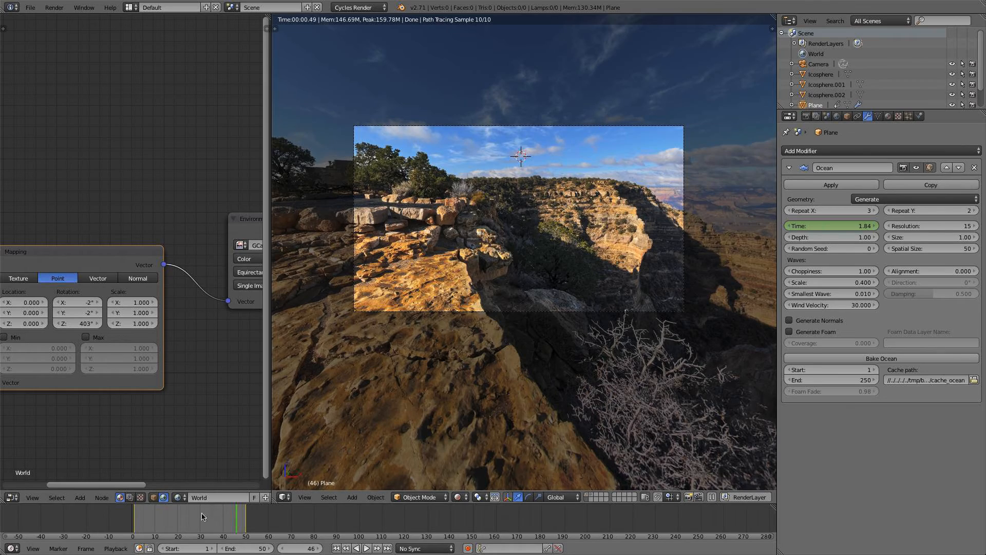
drag(82, 323, 69, 323)
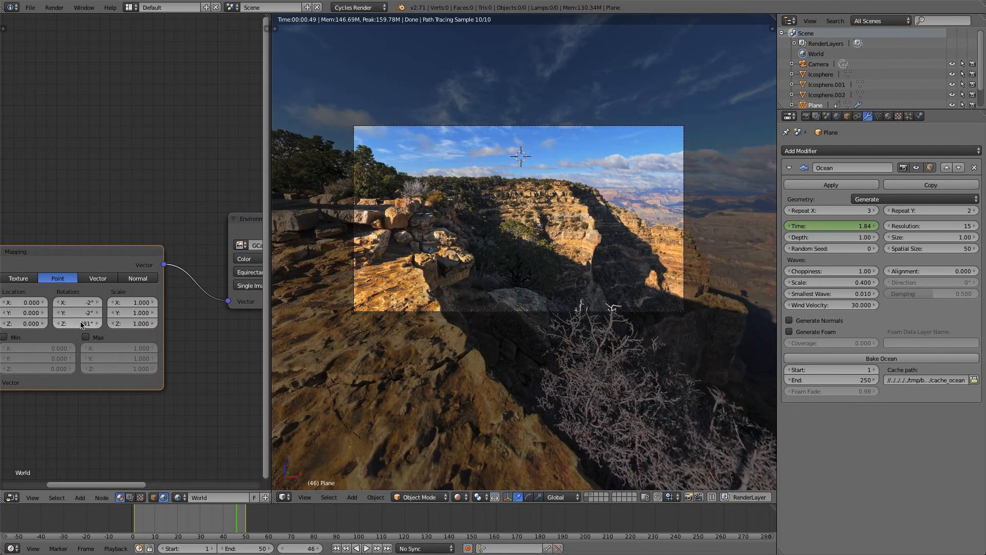
click(100, 302)
click(100, 301)
click(99, 300)
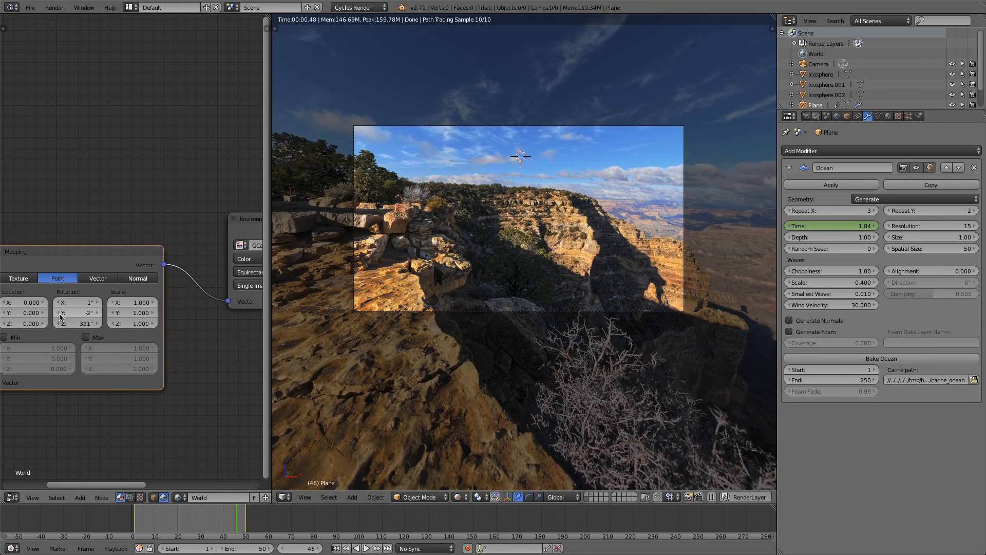
drag(60, 317, 59, 317)
click(91, 312)
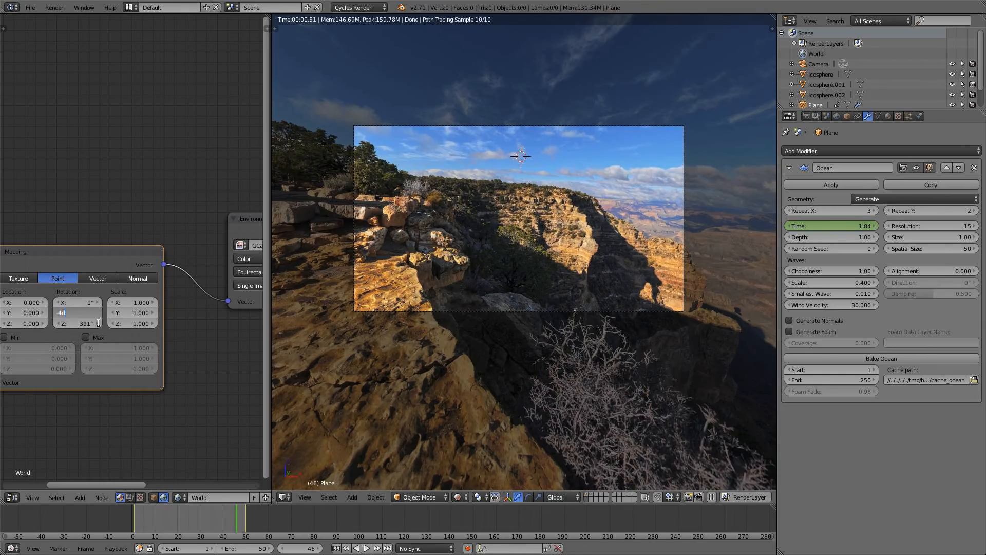
text(2)
key(Return)
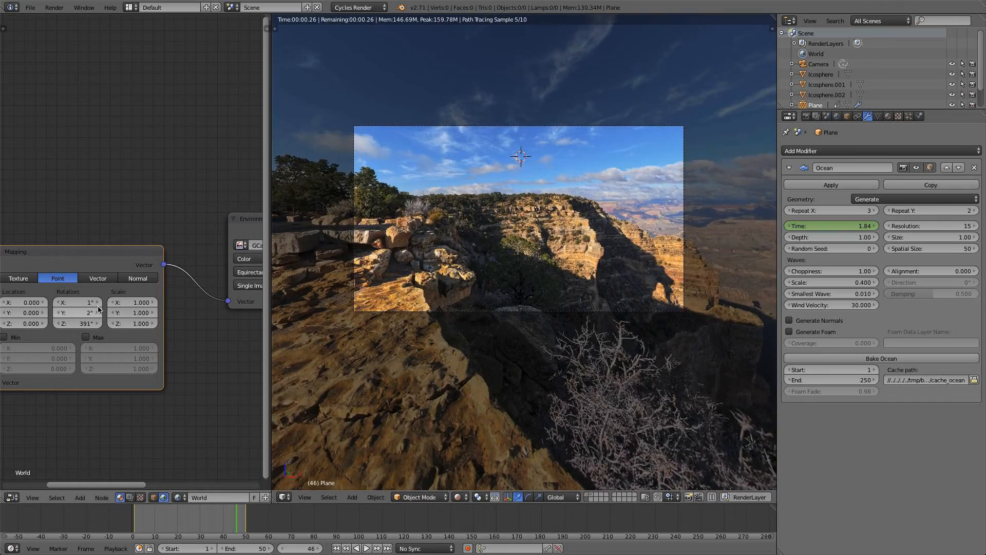
- Level the environment's horizon by setting the Mapping rotation to X 3° and Y 1°
click(98, 306)
click(98, 306)
click(98, 306)
click(98, 305)
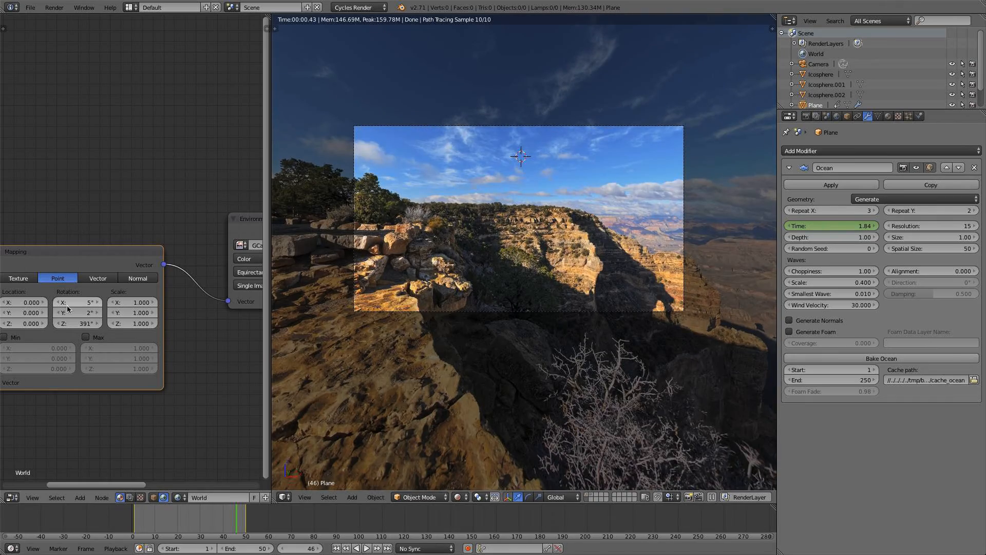
drag(81, 303, 70, 303)
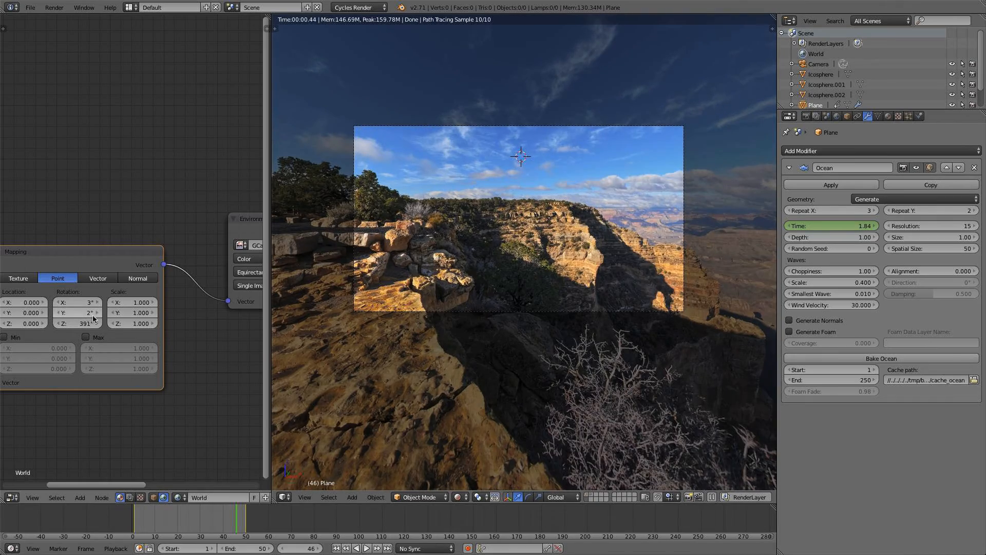
click(94, 314)
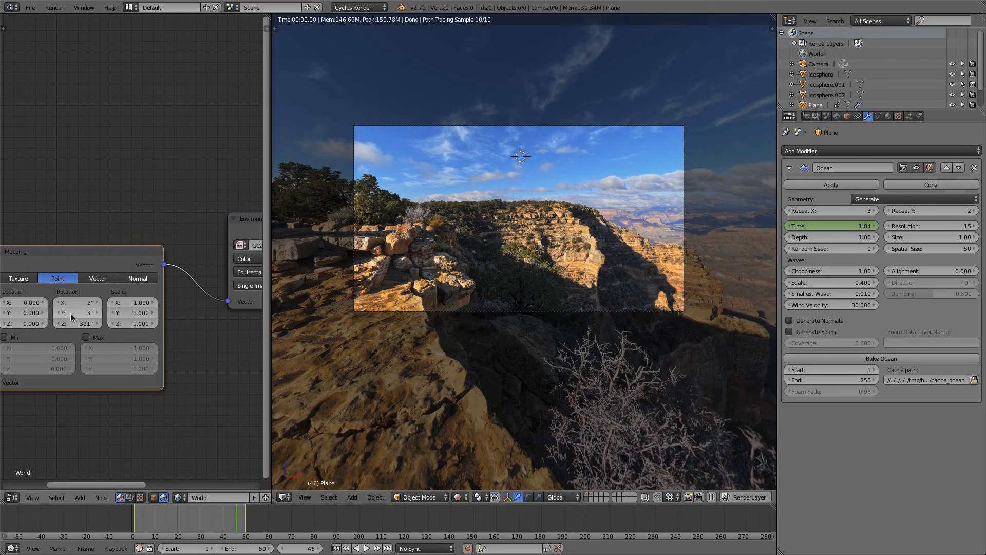
click(57, 312)
click(56, 312)
click(56, 312)
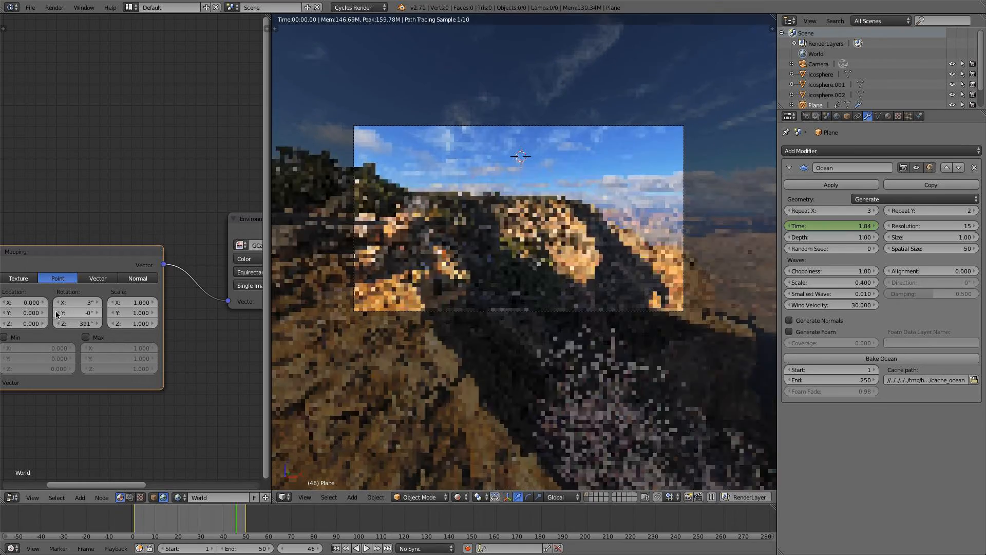
click(96, 312)
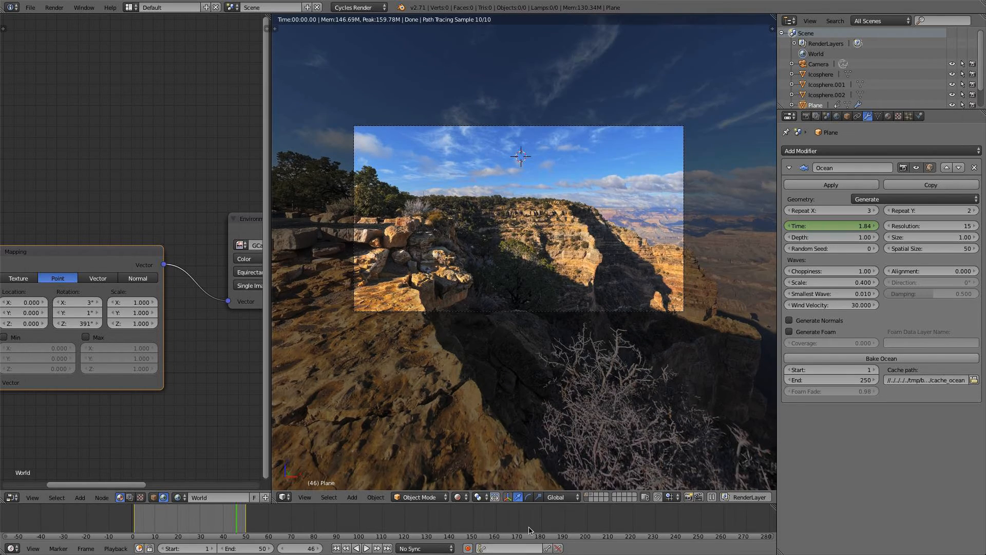
- Show the ocean layer again and refine the environment's Mapping rotation to X 5°, Y 3° and Z 380° against the water
click(588, 496)
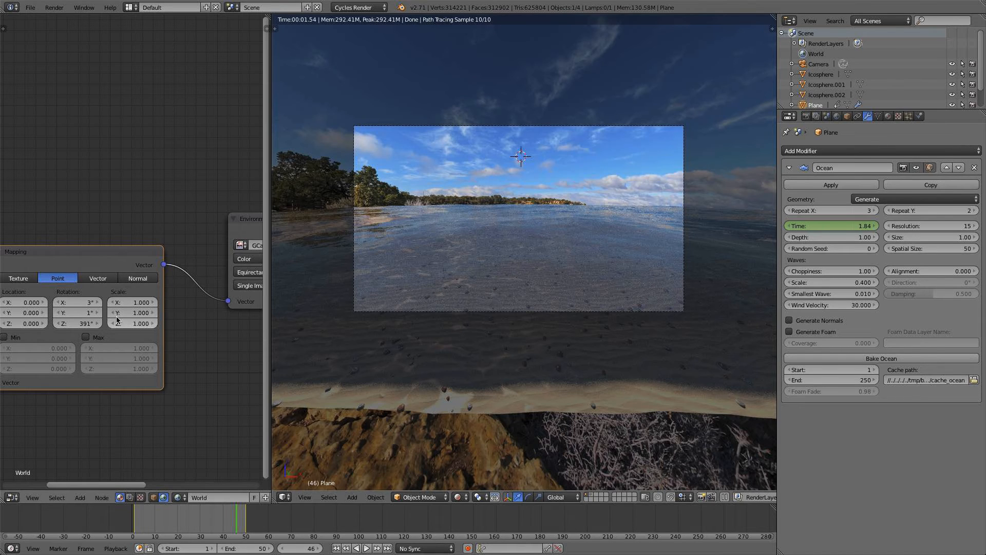
click(58, 303)
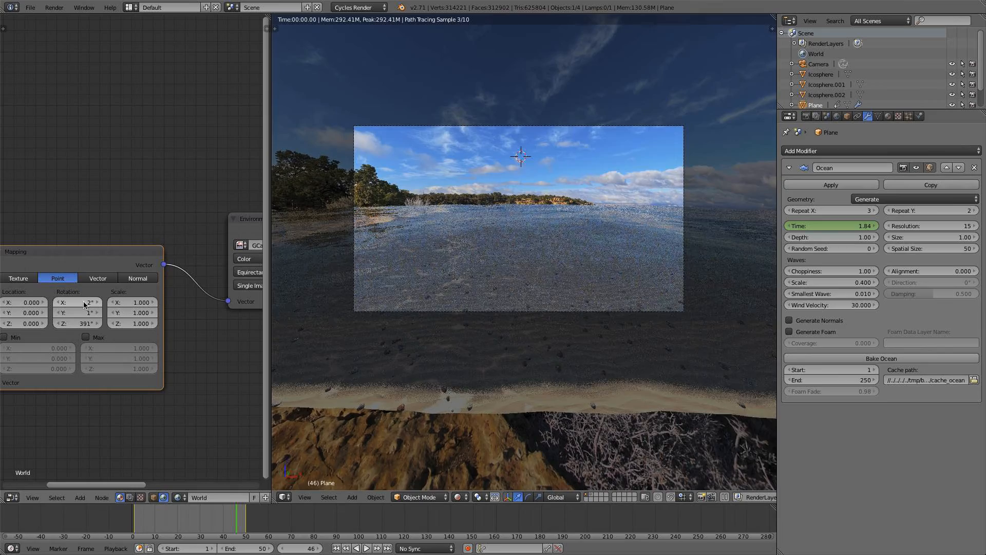
click(100, 302)
click(100, 302)
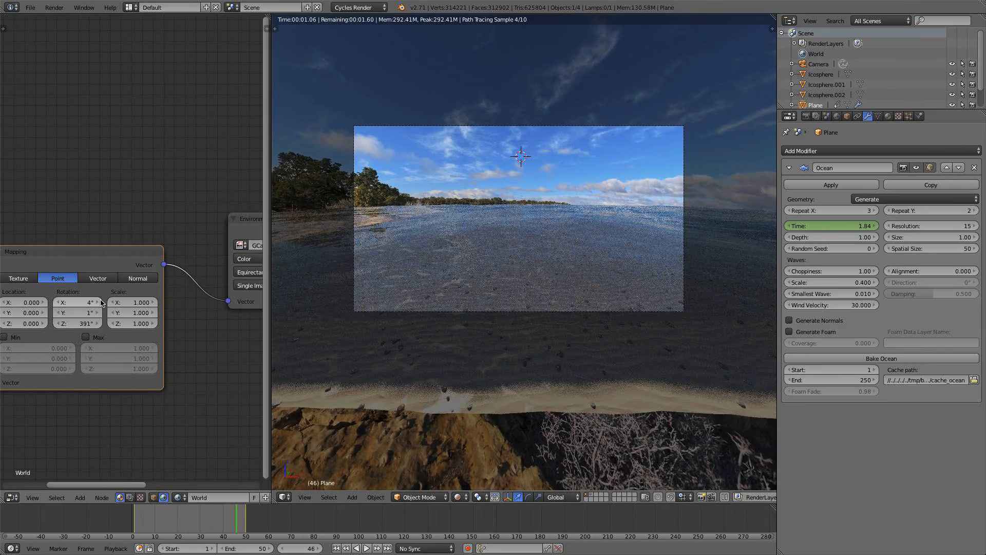
click(101, 302)
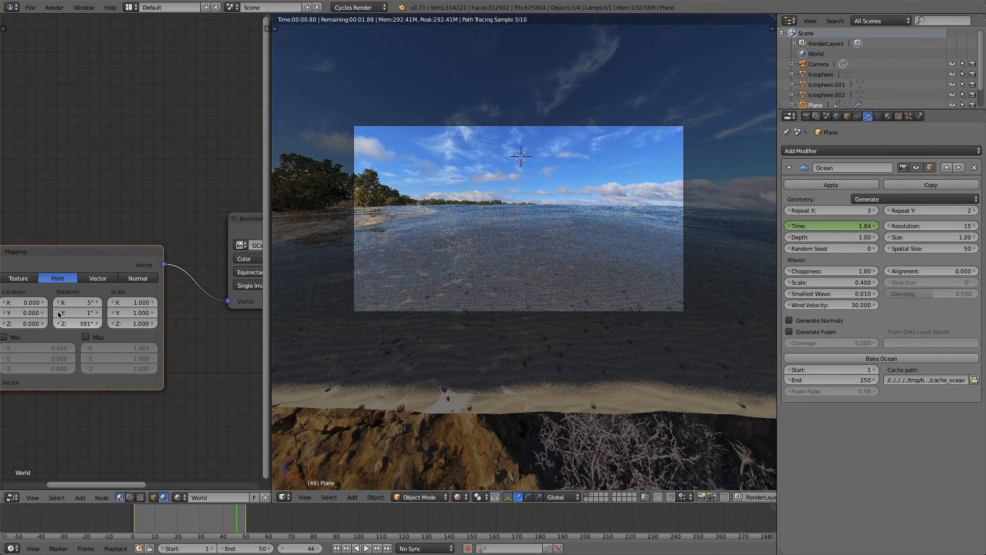
click(98, 313)
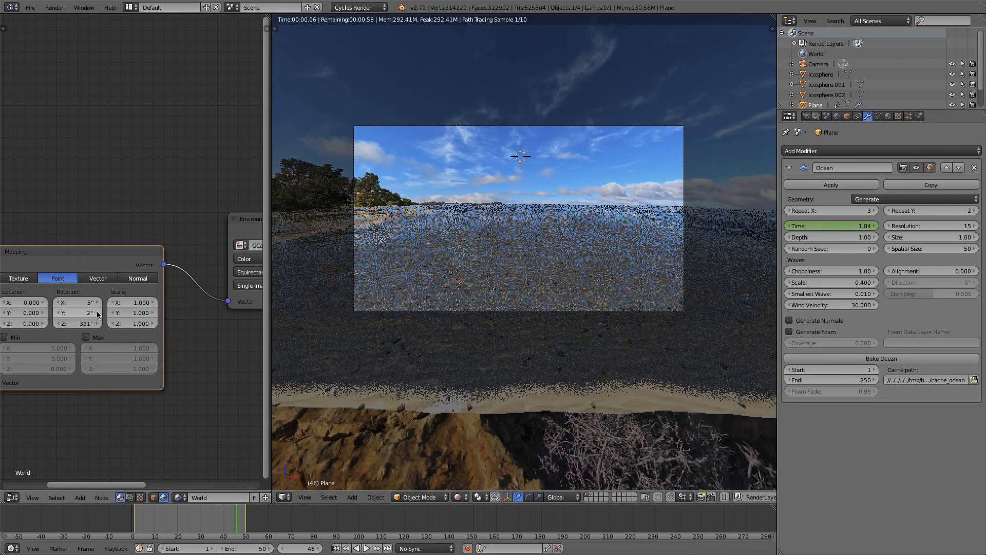
click(97, 312)
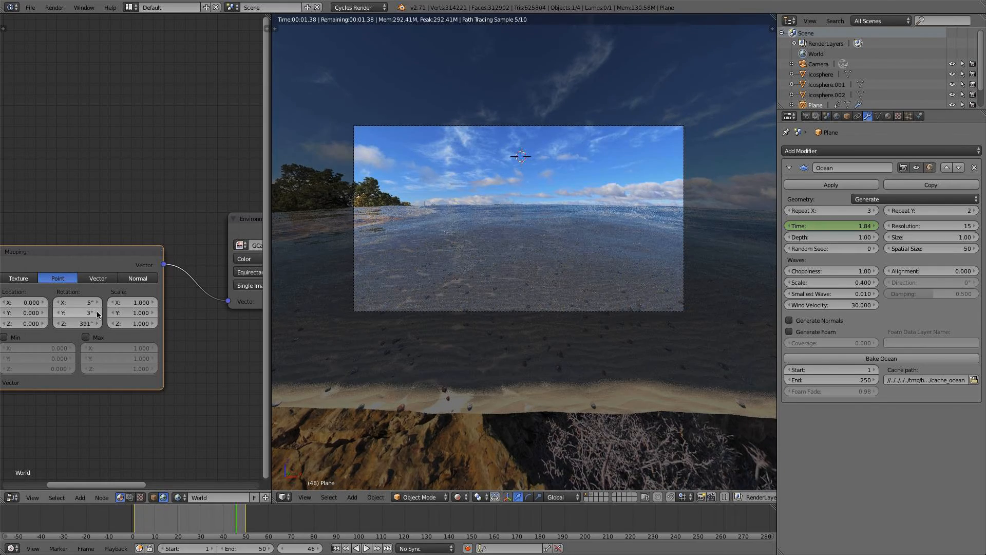
click(58, 324)
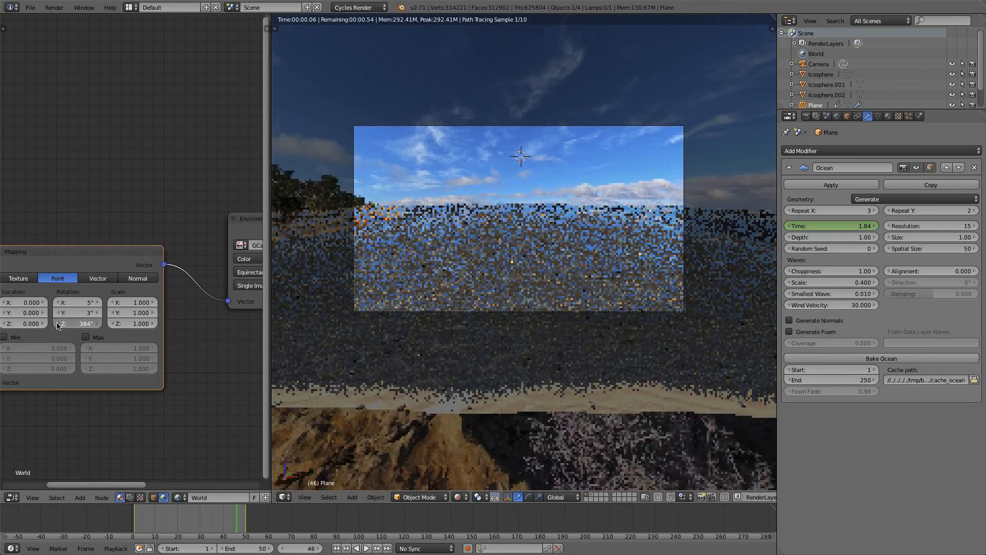
click(58, 324)
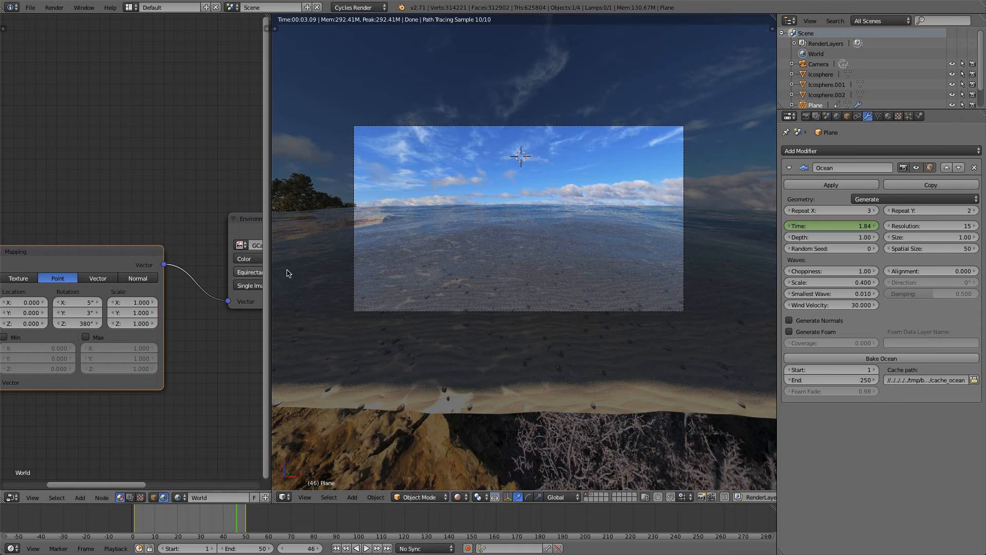
- Switch the viewport to solid shading and select the seabed plane below the ocean, seen from the top
click(457, 497)
click(469, 464)
middle_drag(479, 420, 481, 399)
scroll(481, 402, down, 3)
right_click(530, 281)
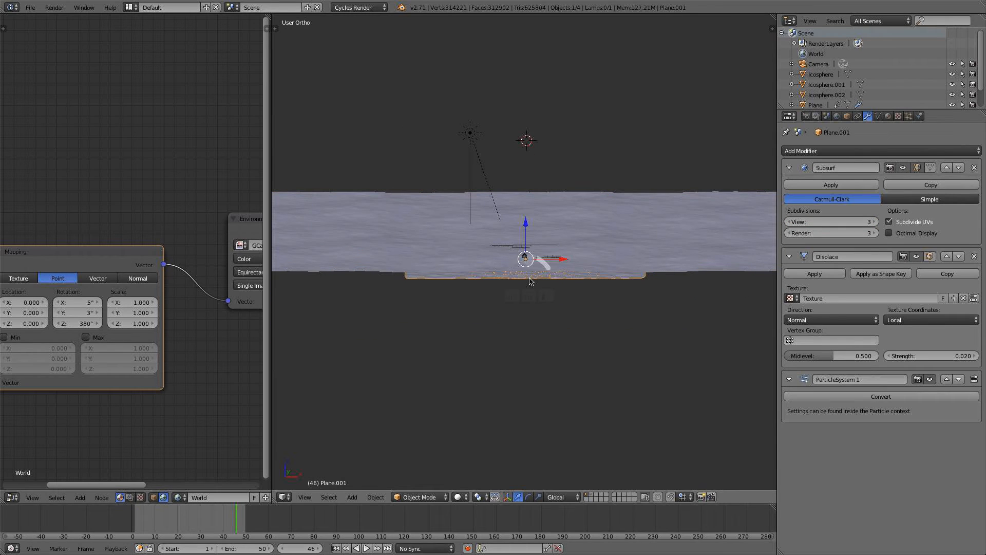
key(KP_7)
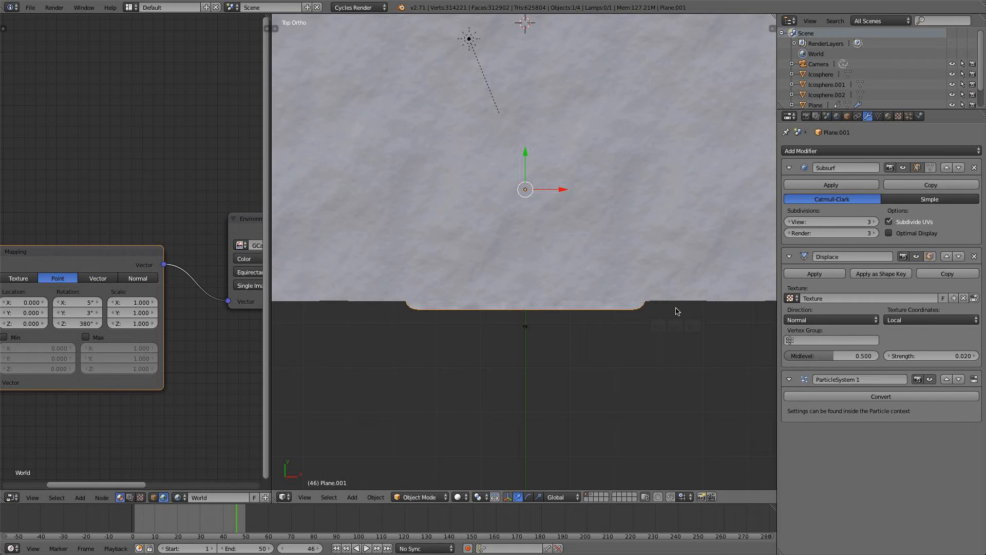
key(s)
right_click(687, 355)
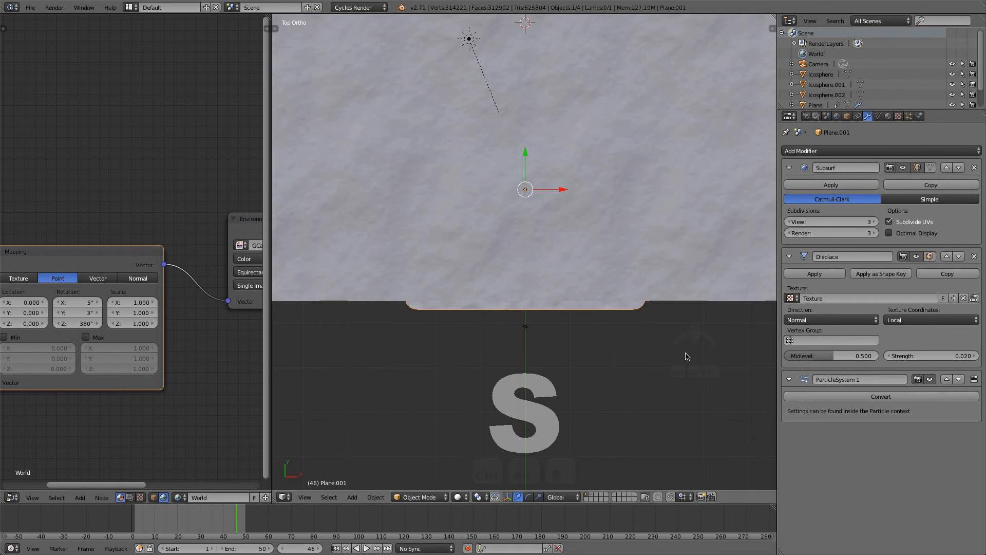
key(s)
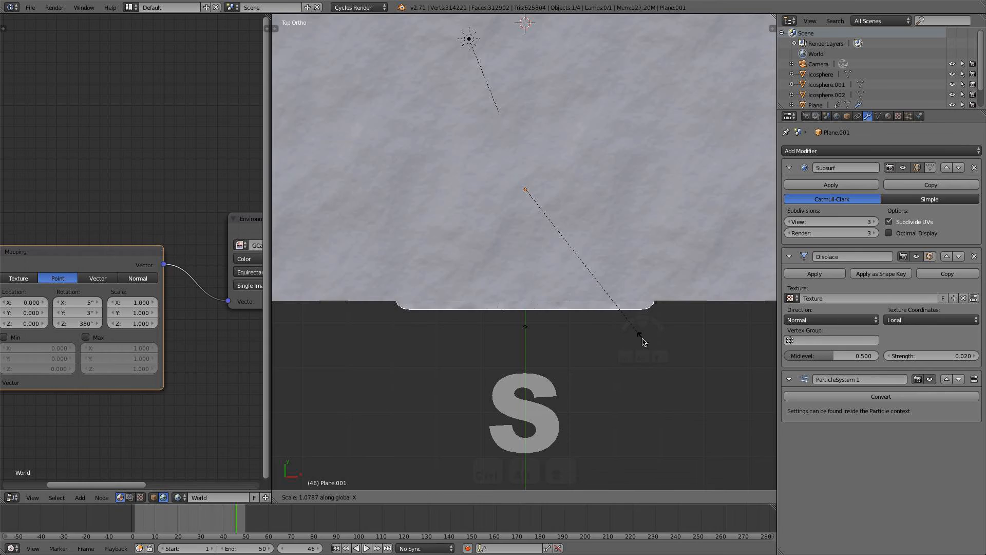
right_click(632, 333)
- In wireframe, move the seabed away from the camera along Y and scale it up about 1.5 times, checking the camera view
key(z)
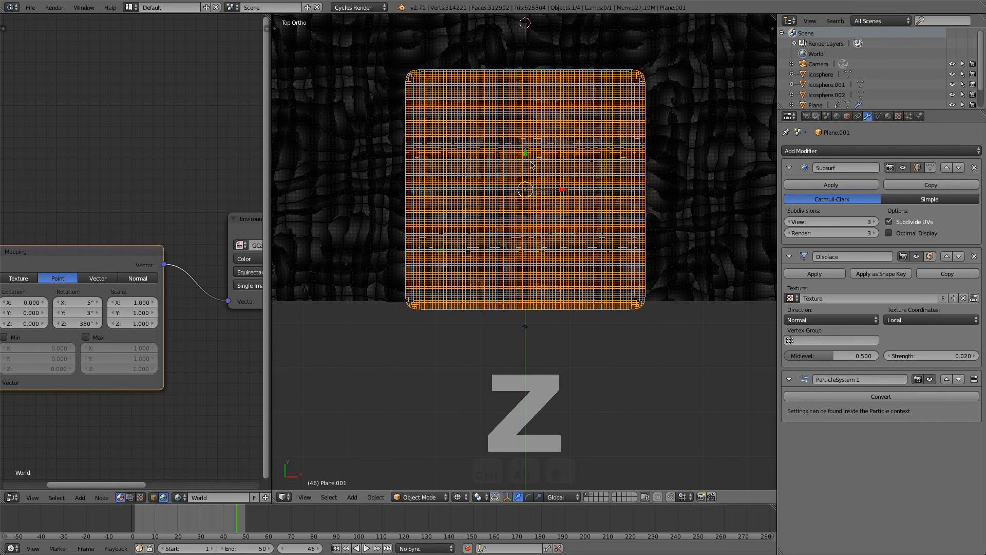
drag(525, 154, 517, 128)
key(s)
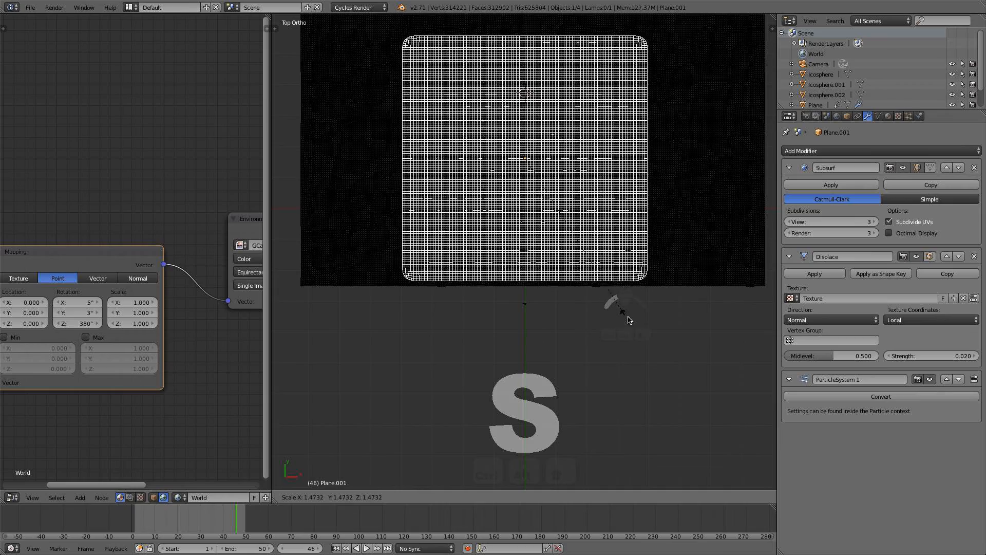
click(643, 315)
key(KP_0)
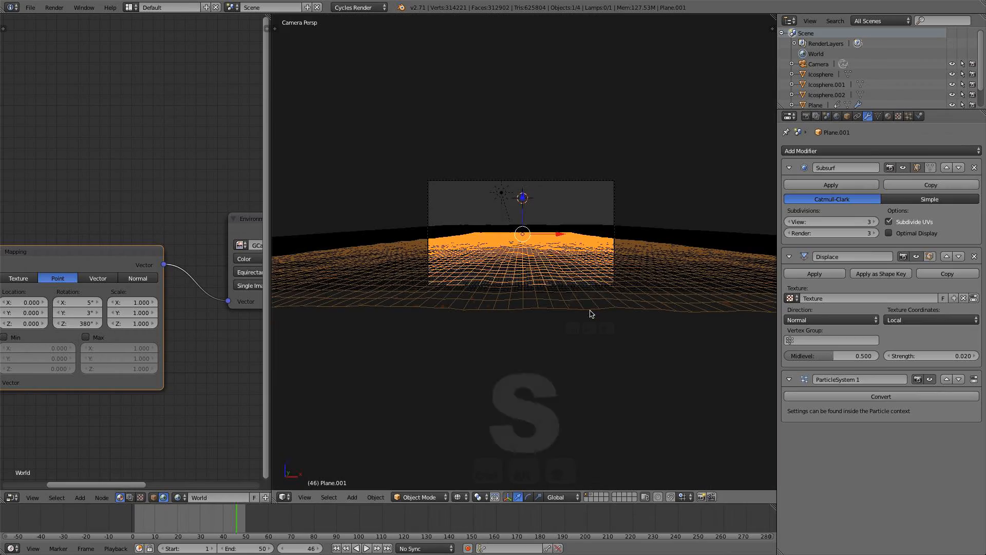
- Set the number of particles in the seabed's hair particle system to 1000
key(a)
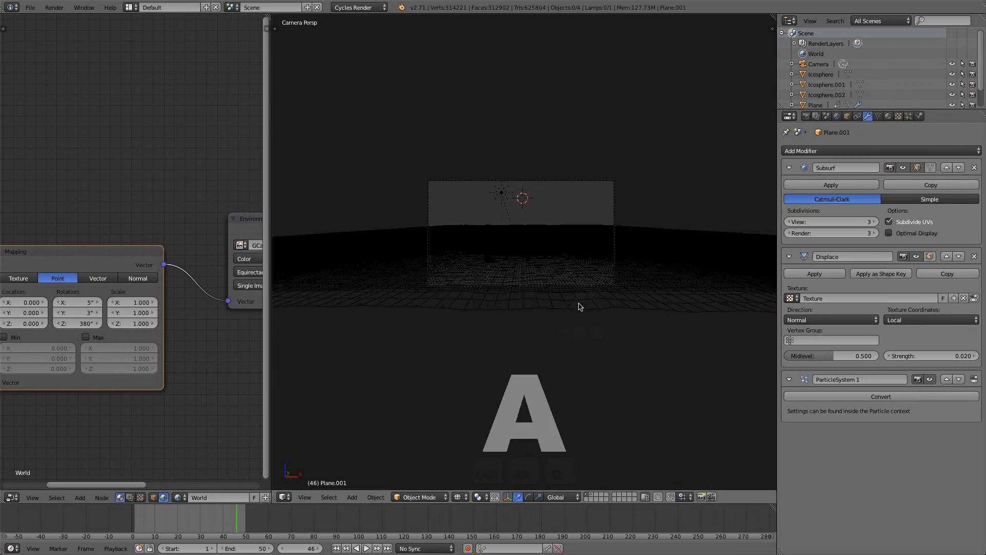
right_click(579, 307)
click(908, 116)
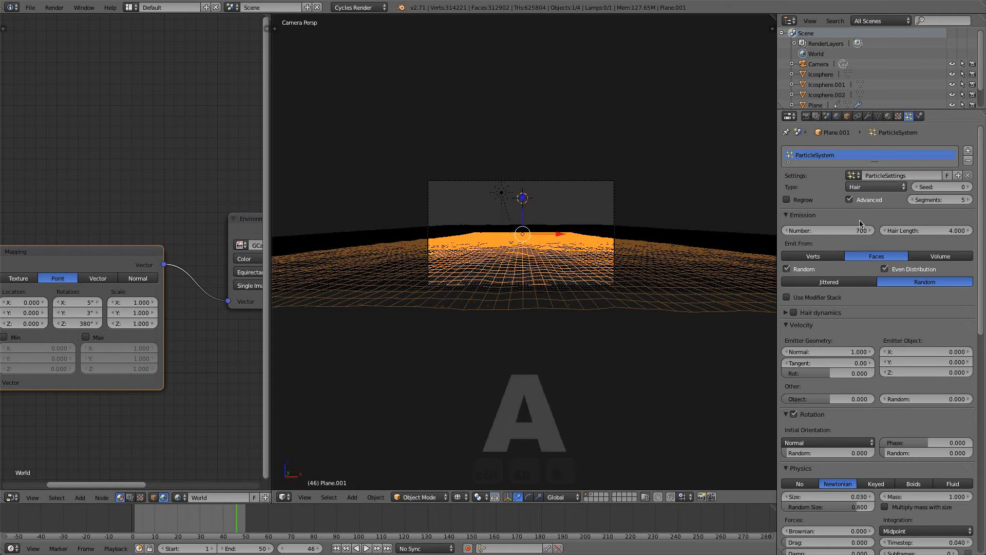
click(847, 230)
text(1000)
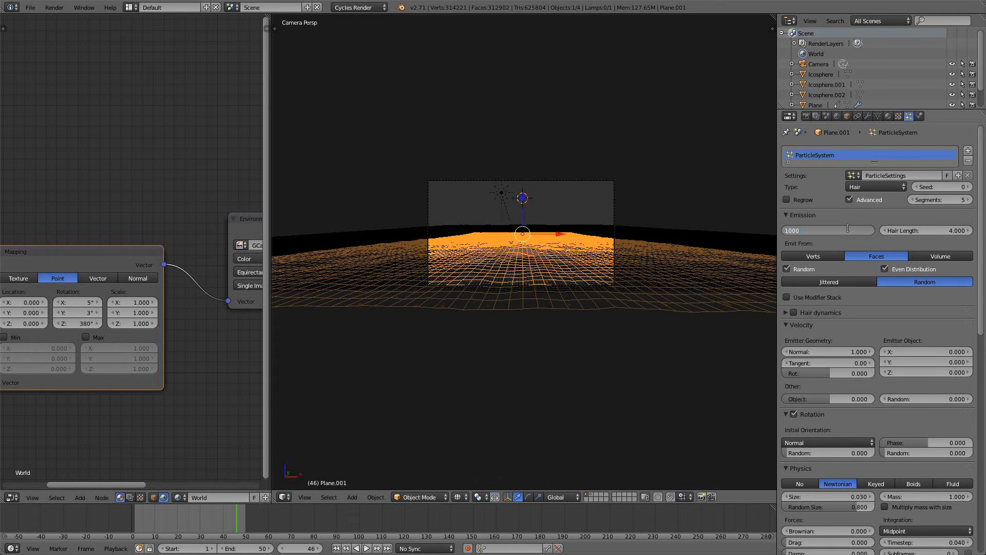
key(Return)
key(Tab)
key(a)
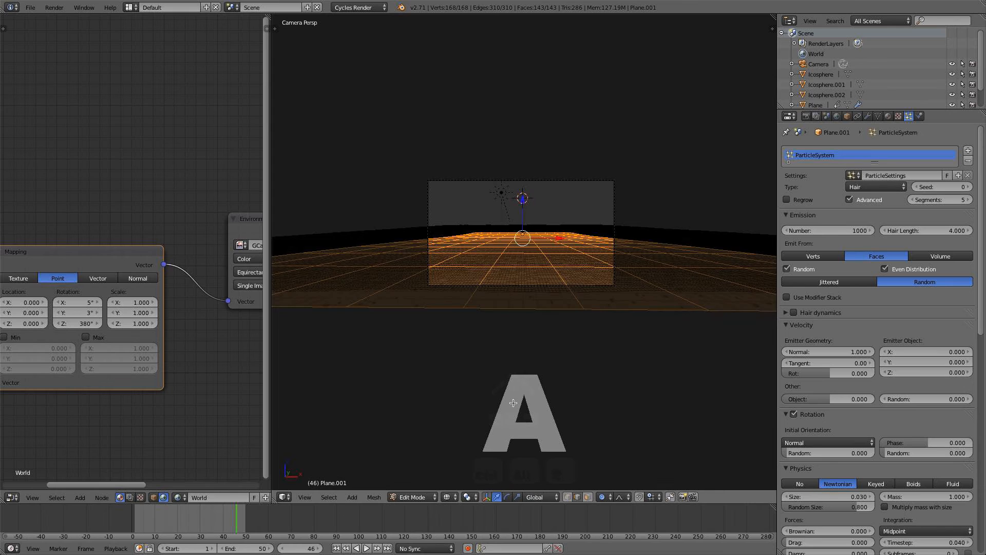
key(a)
key(Tab)
scroll(512, 398, up, 2)
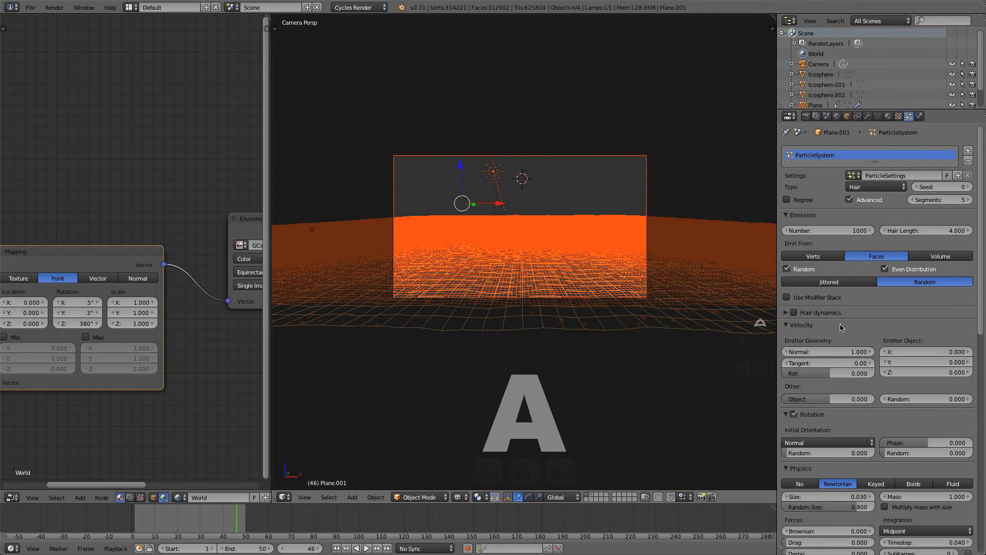
- Set the render subdivisions of the seabed's Subsurf modifier to 4
click(868, 116)
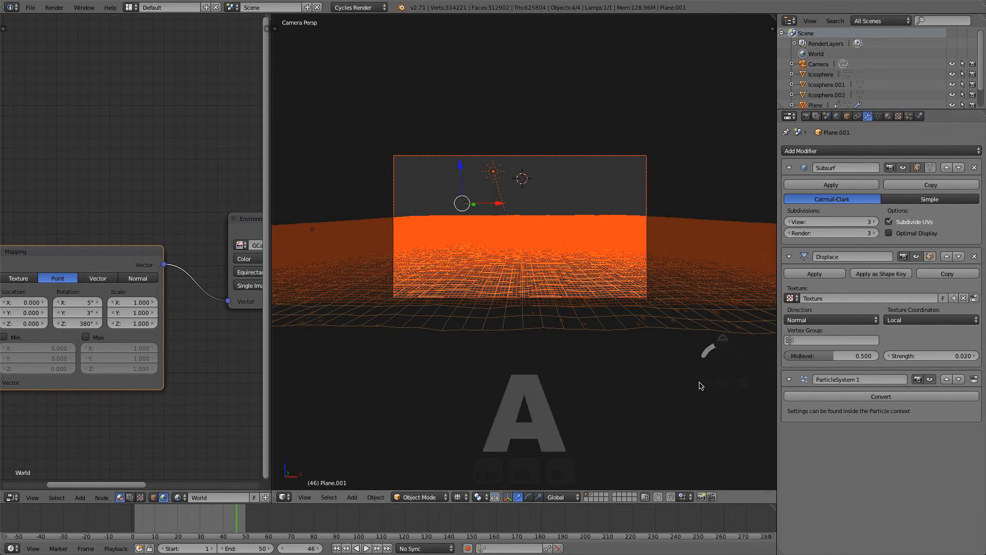
right_click(717, 327)
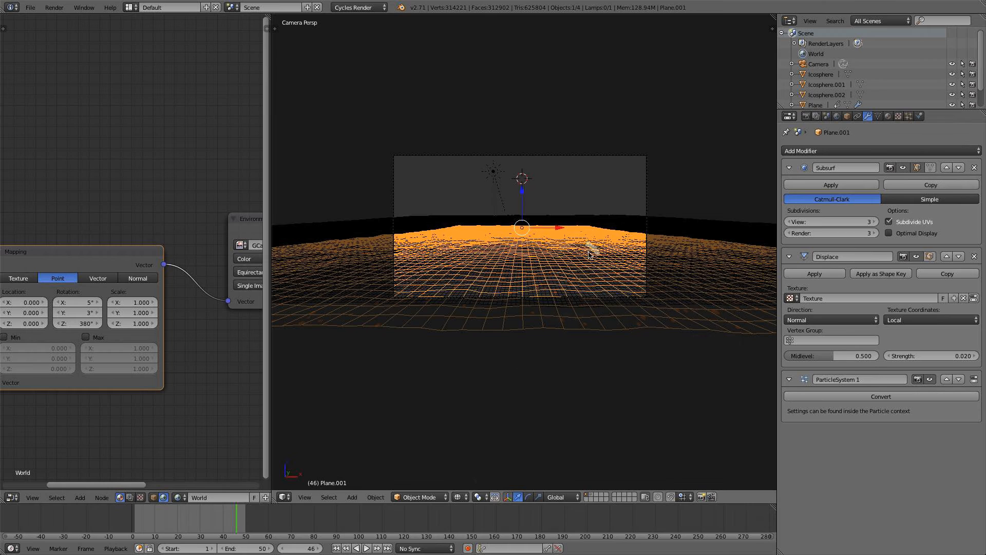
click(875, 232)
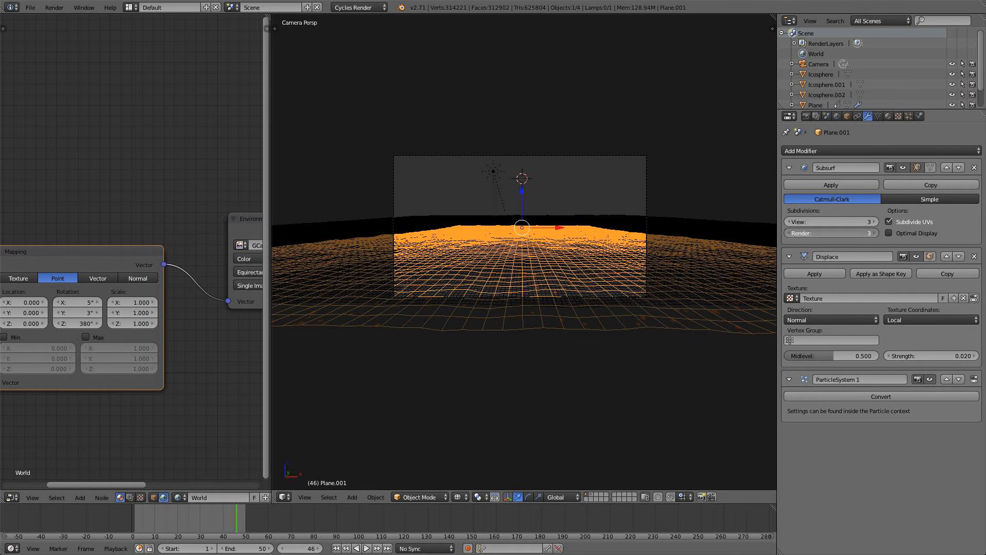
- Return the viewport to solid shading with nothing selected and save the project file
key(Tab)
key(a)
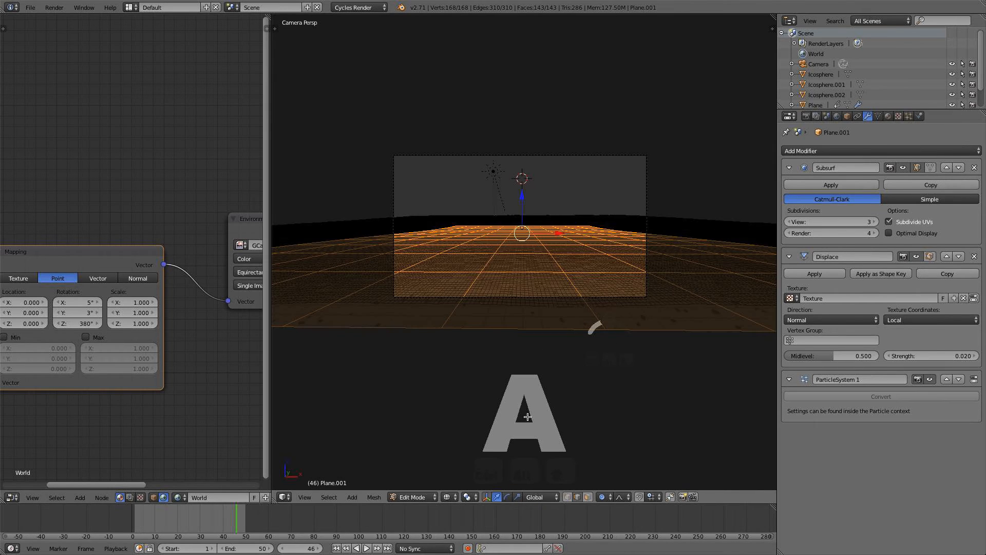
key(Tab)
key(a)
click(431, 496)
click(431, 486)
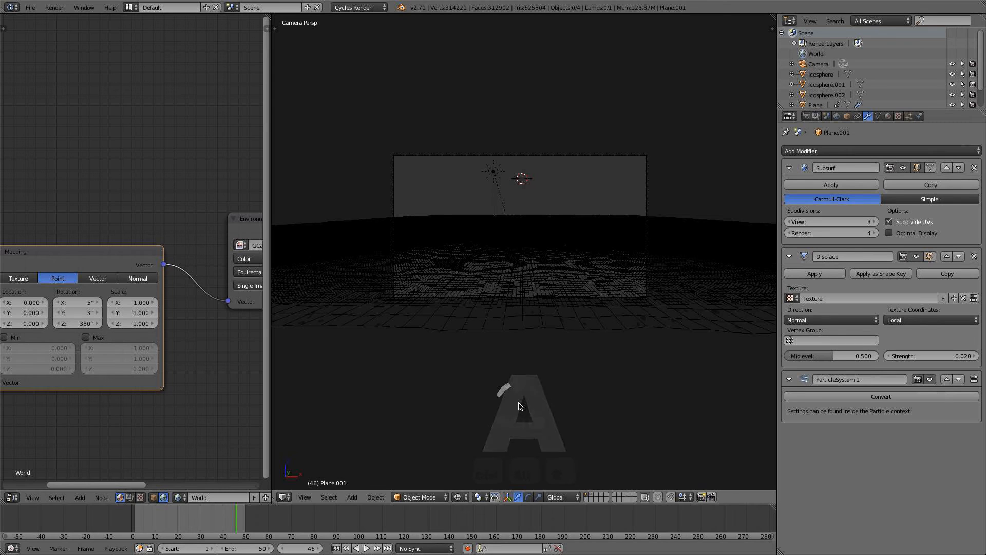
key(z)
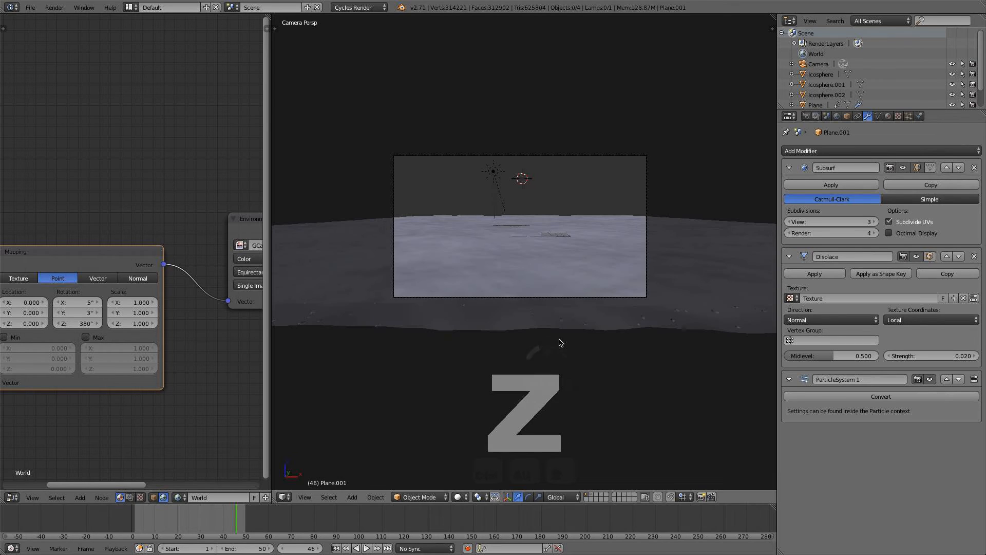
click(31, 8)
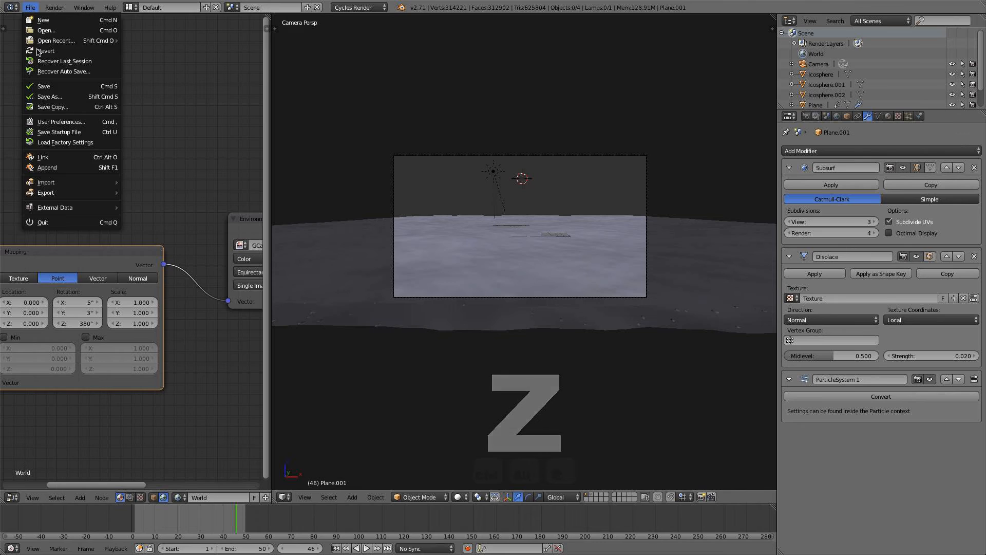
click(47, 85)
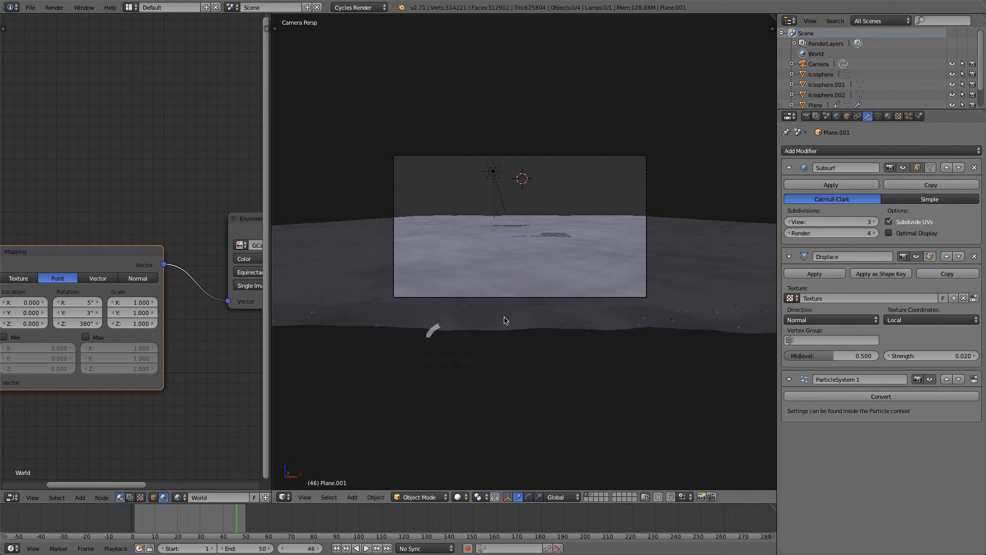
- Set the Ocean modifier's resolution to 28 on the water plane and save the project file
right_click(571, 250)
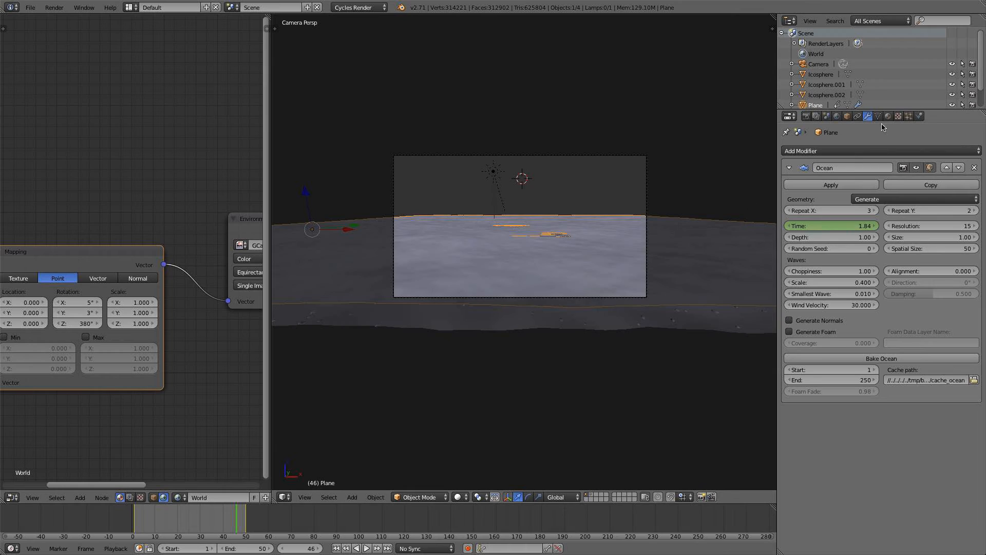
click(924, 225)
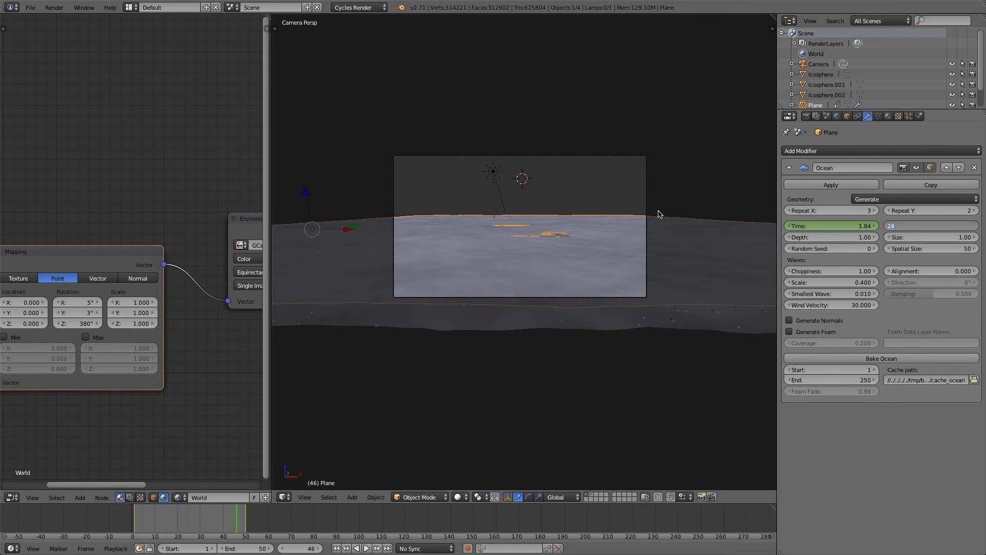
key(Return)
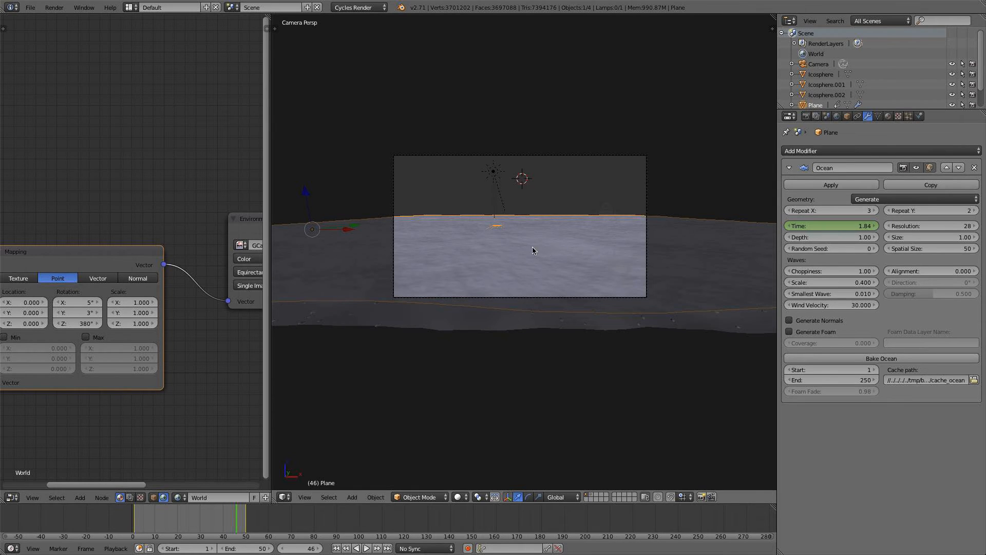
click(29, 9)
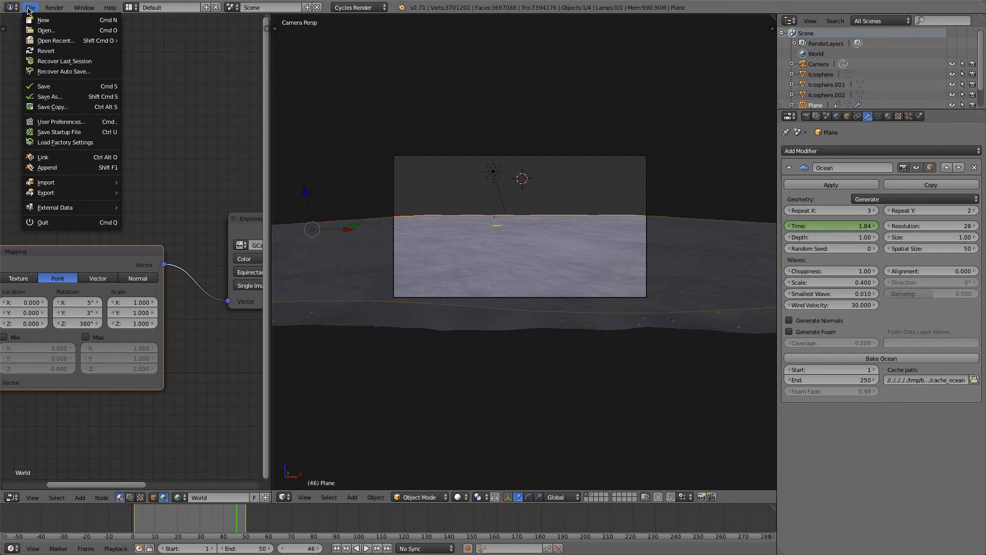
click(47, 89)
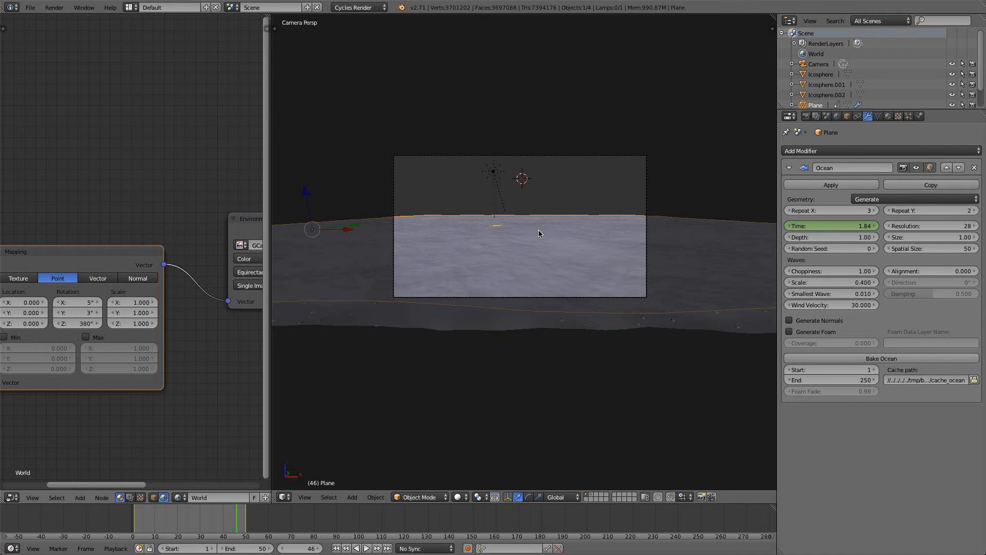
- Render frame 46, examine the water and seabed in the result, and return the area to the 3D View
key(F12)
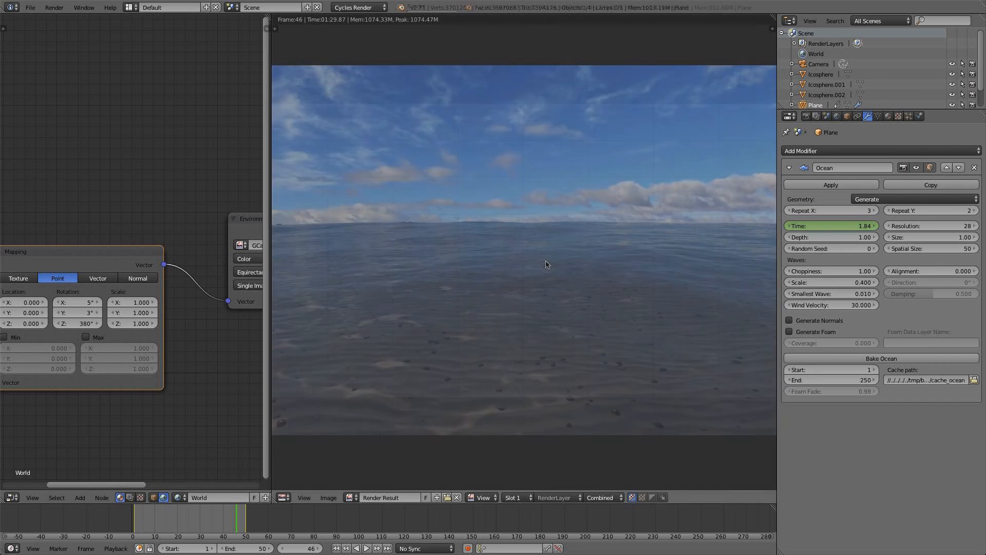
scroll(544, 274, down, 1)
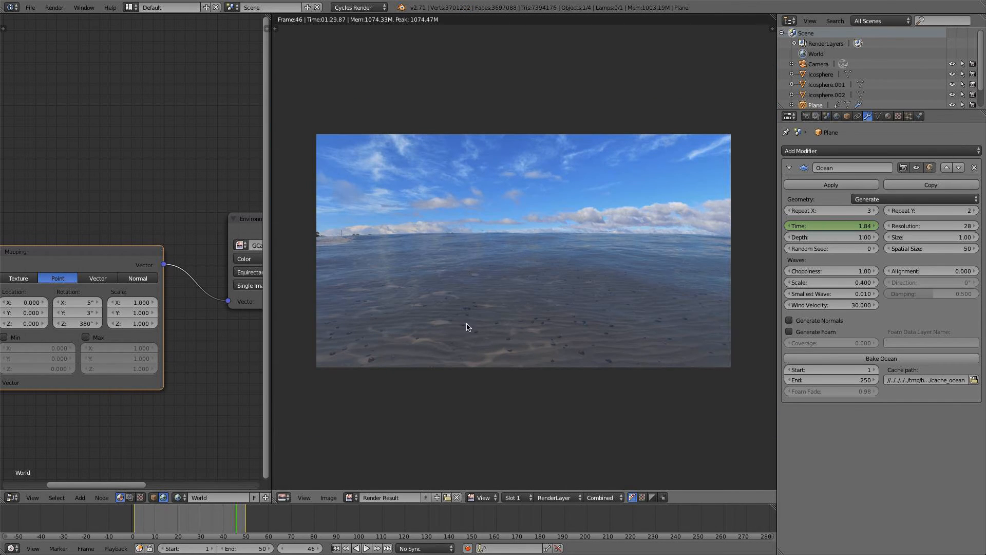
scroll(475, 331, up, 1)
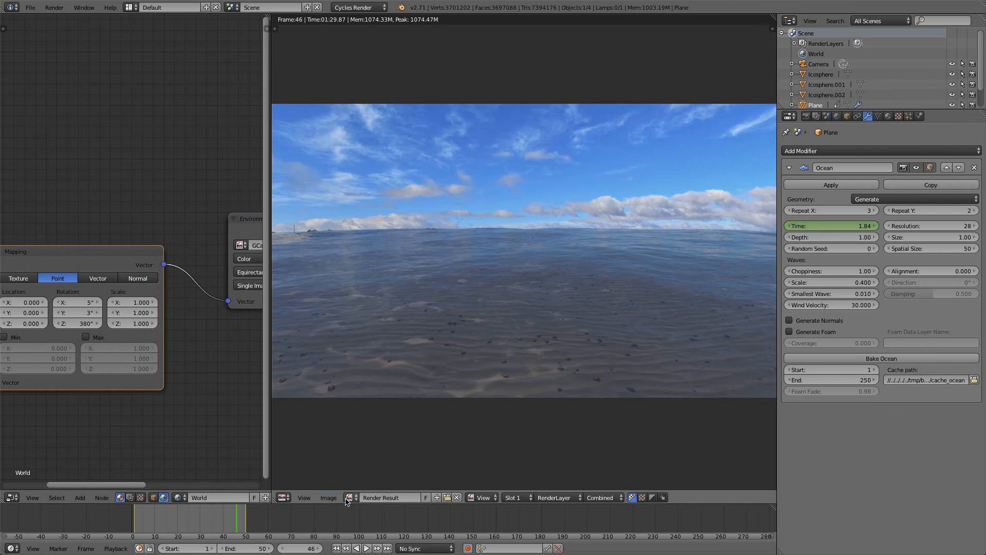
click(284, 497)
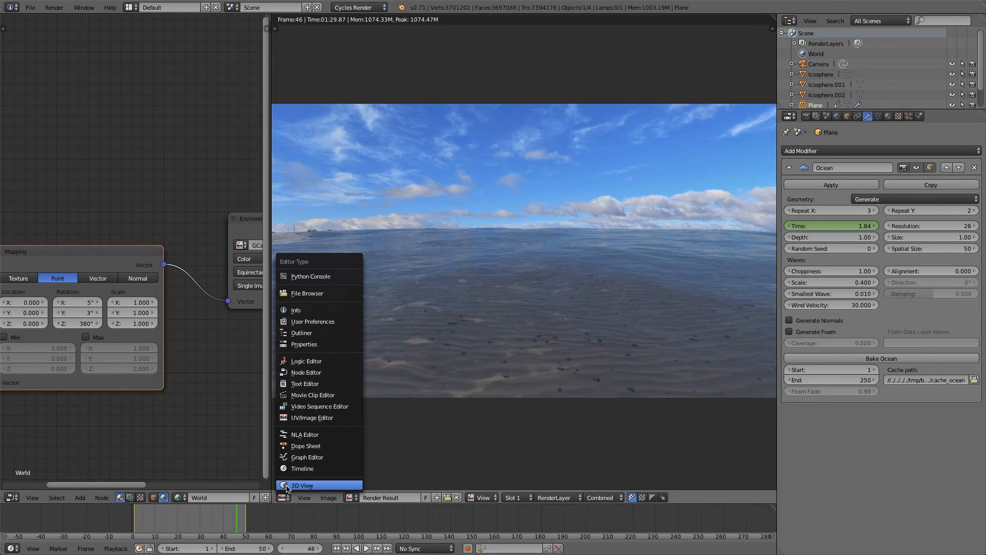
click(286, 486)
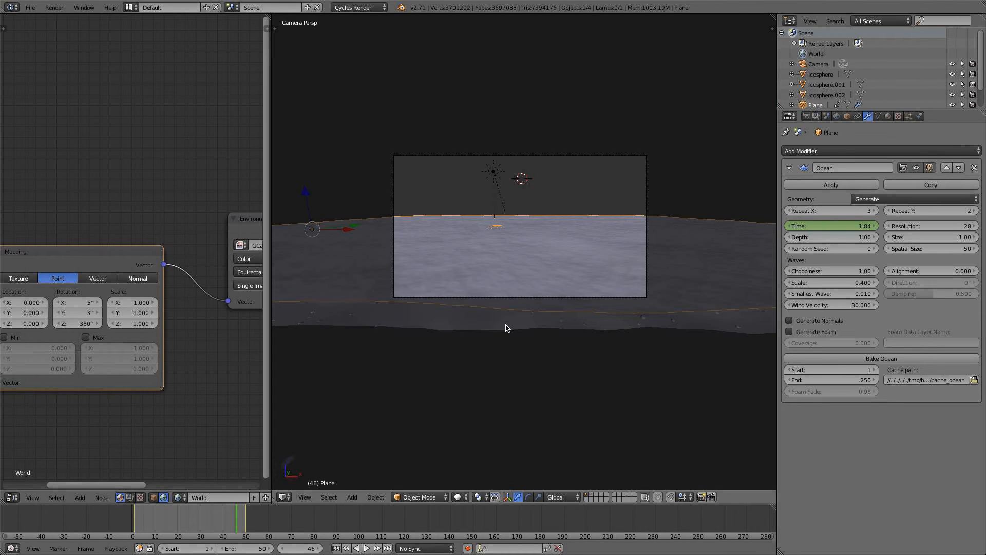
- Switch the Node Editor from World to object material nodes and hide the ocean plane to expose the seabed
right_click(506, 327)
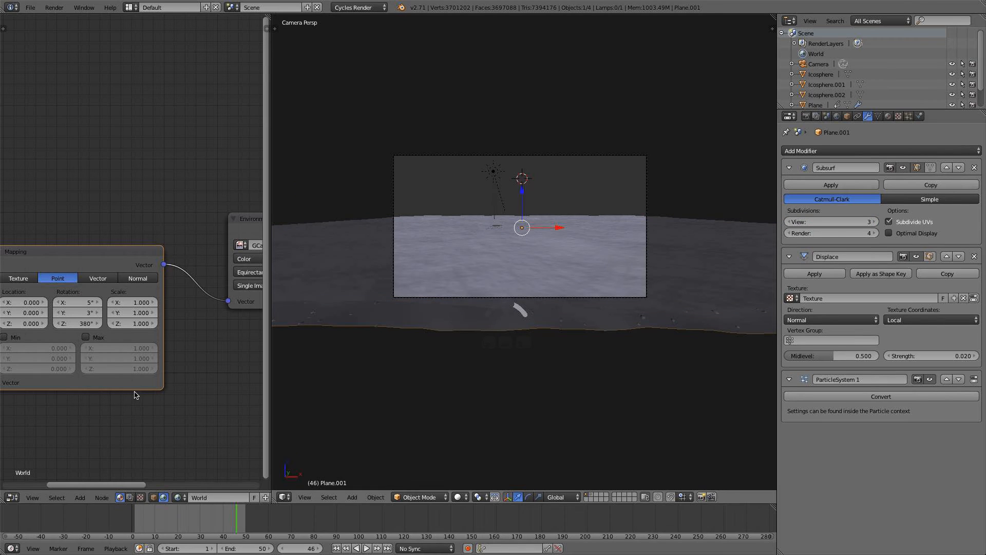
scroll(157, 488, down, 1)
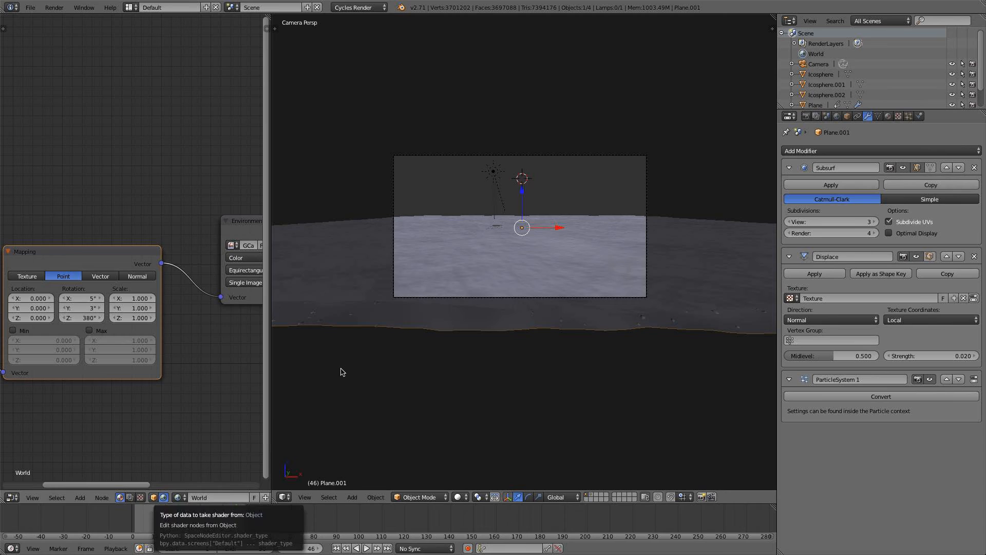
click(153, 496)
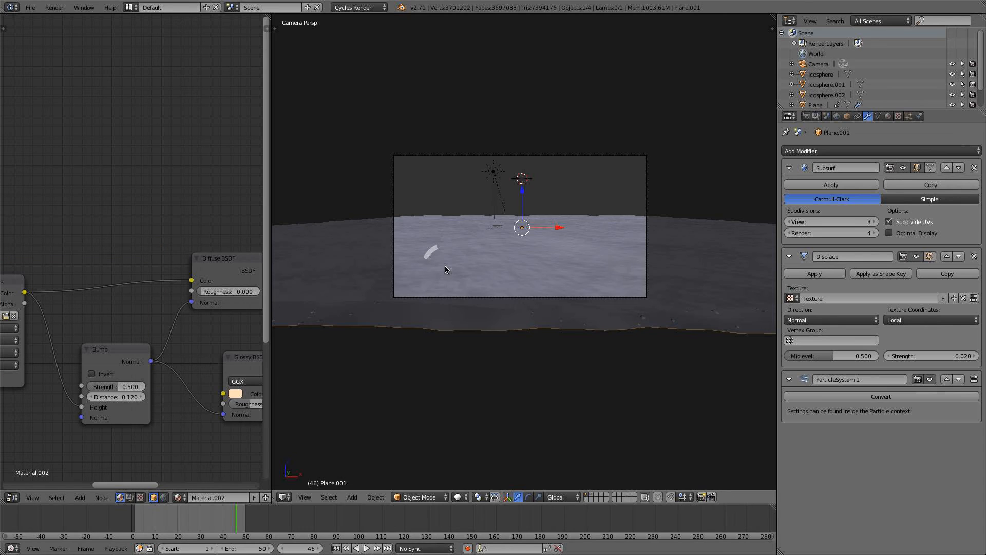
right_click(445, 269)
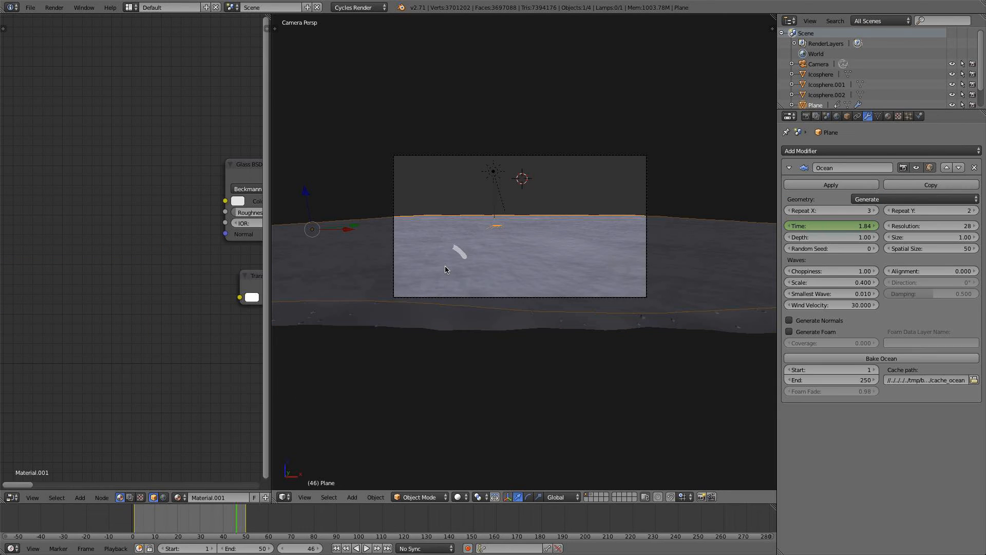
key(h)
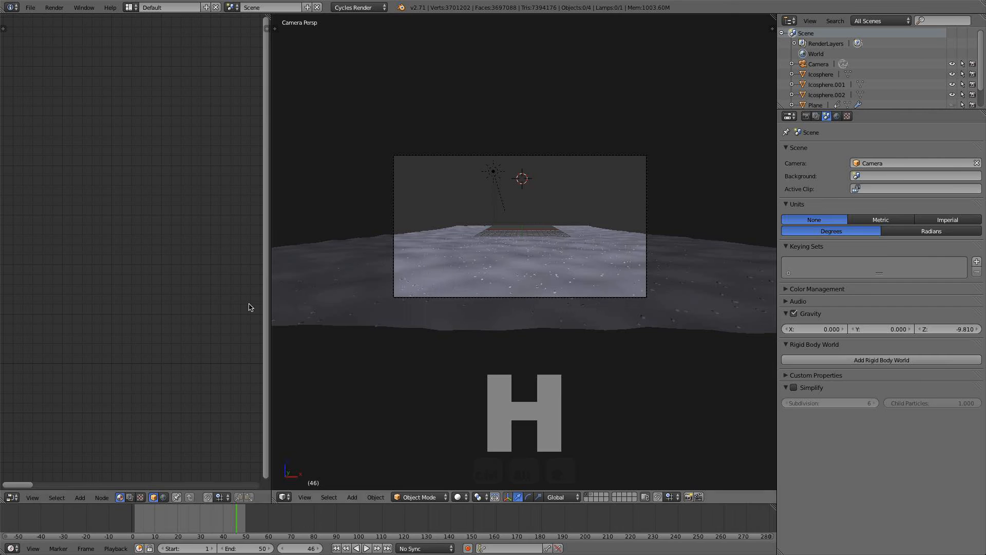
- Select the seabed plane and edit the scale of the Voronoi Texture in its material
right_click(445, 327)
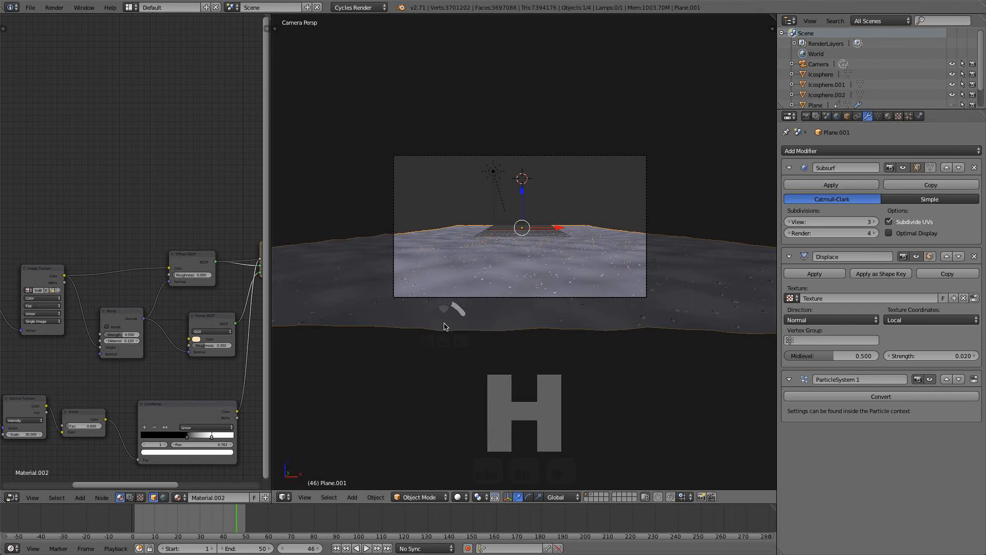
scroll(79, 352, down, 2)
middle_drag(80, 352, 139, 269)
scroll(137, 308, up, 2)
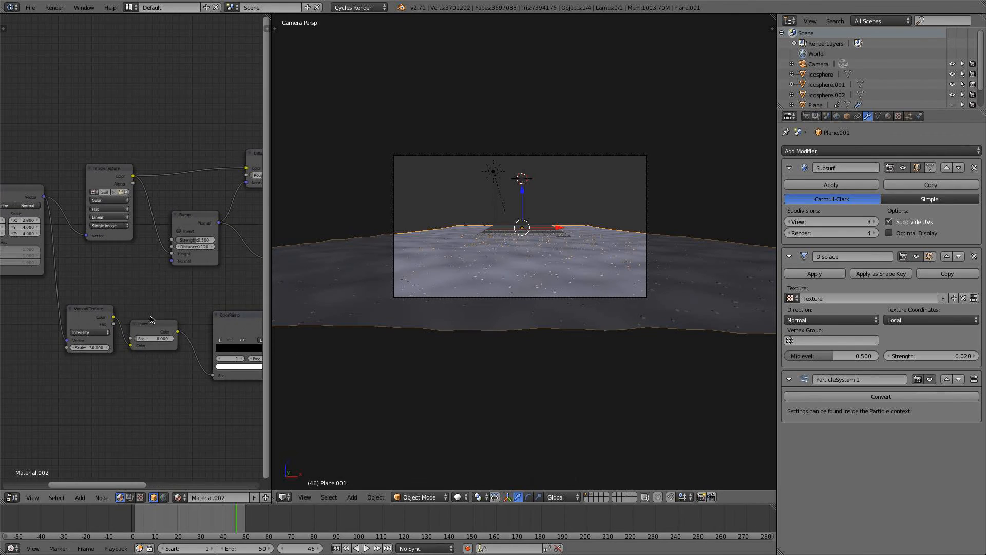
click(83, 364)
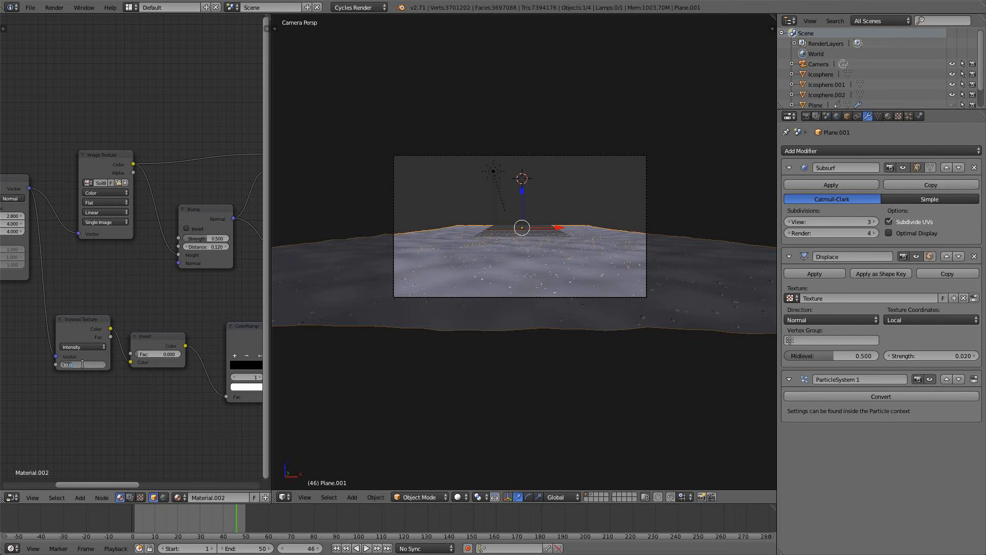
key(Return)
- Move the black stop of the seabed material's ColorRamp to position 0.455
middle_drag(131, 420, 0, 411)
scroll(344, 368, up, 3)
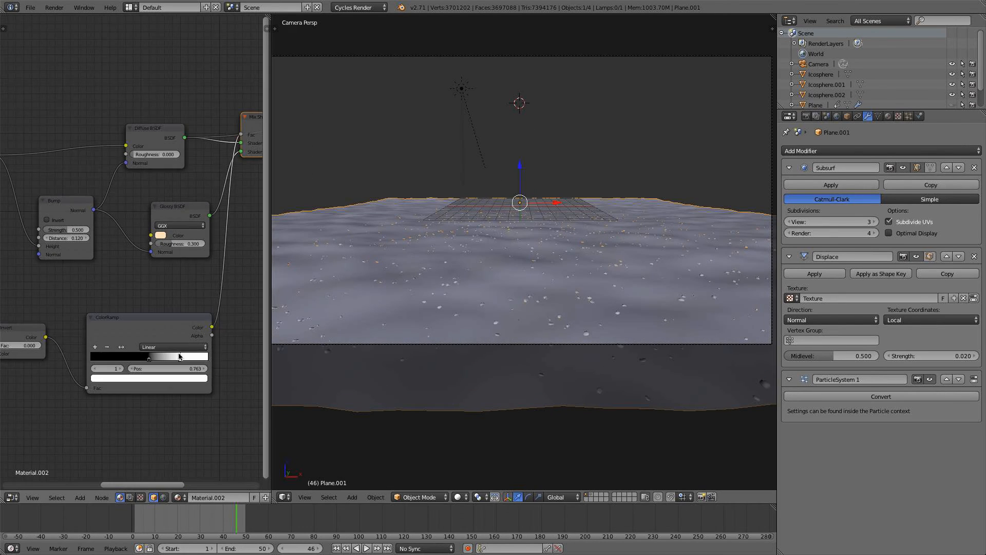
scroll(179, 356, up, 1)
drag(151, 368, 146, 369)
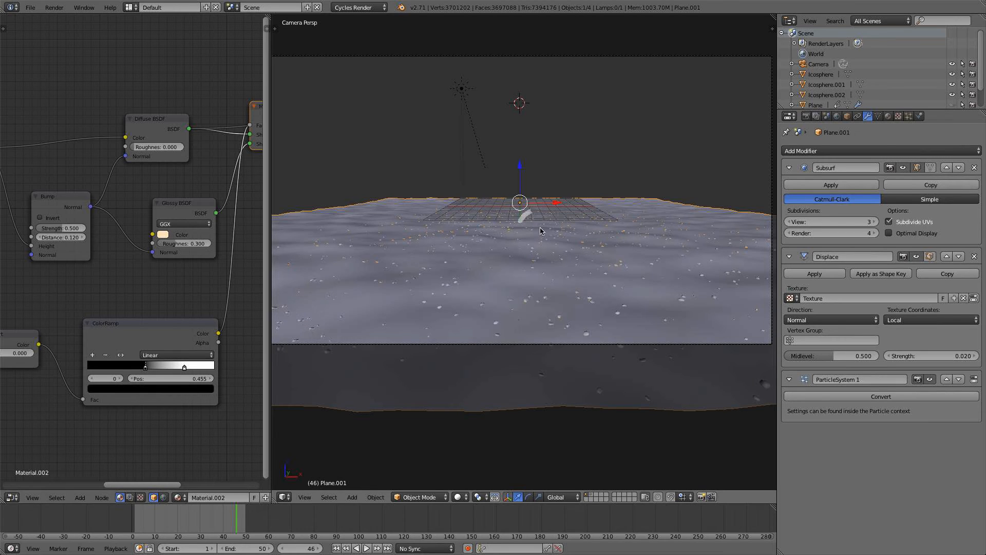
- Set the world background strength to 0.900 and save the project file
click(836, 116)
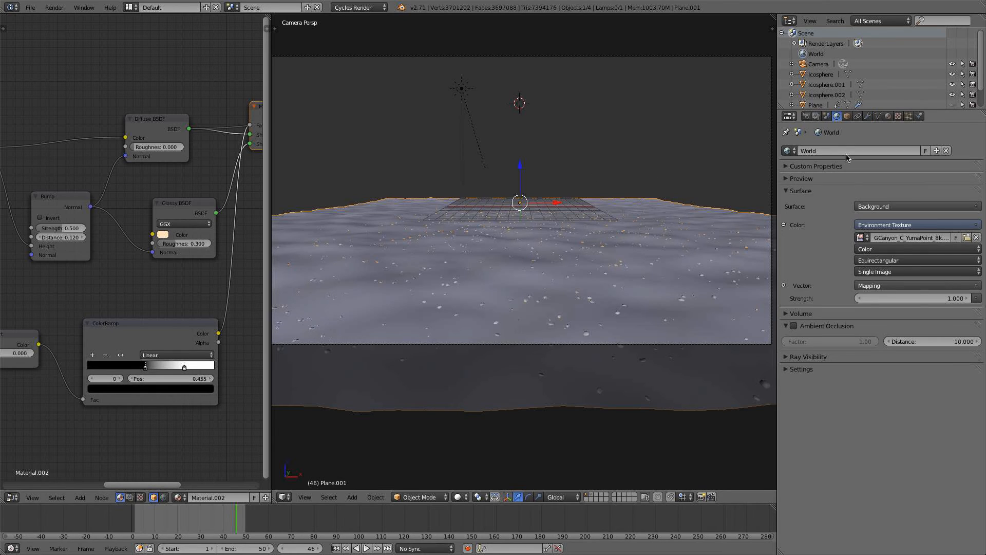
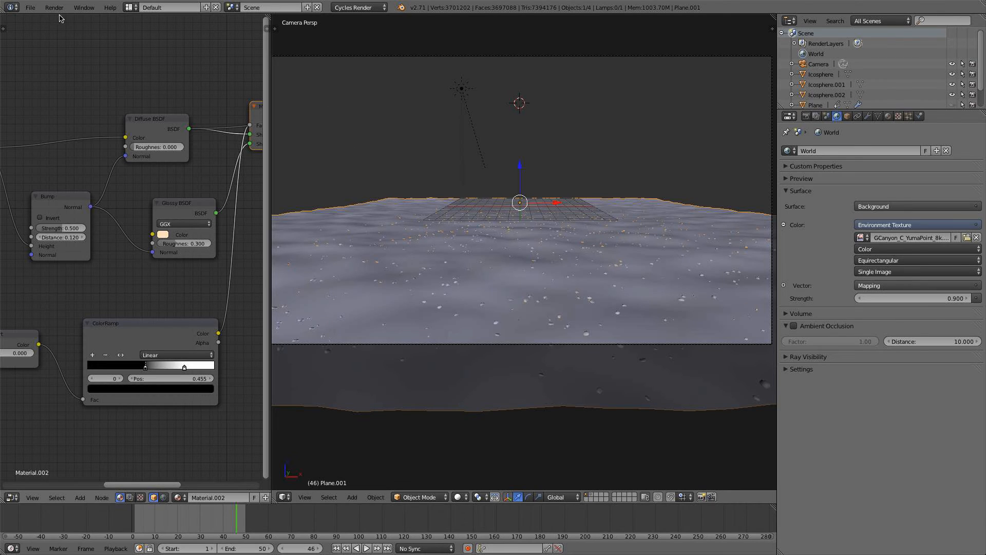
click(35, 8)
click(44, 90)
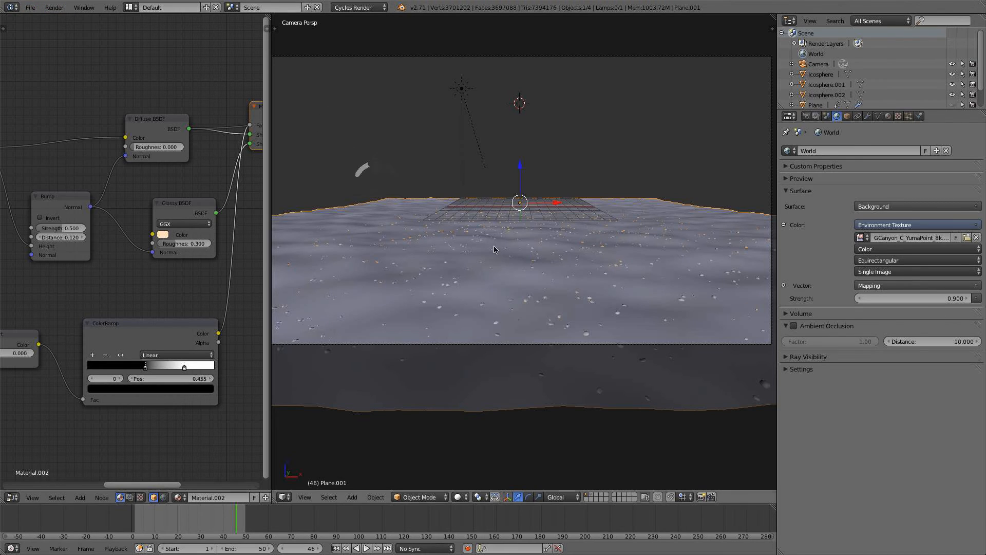
- Select the camera and turn on its Thirds composition guide
scroll(544, 278, down, 4)
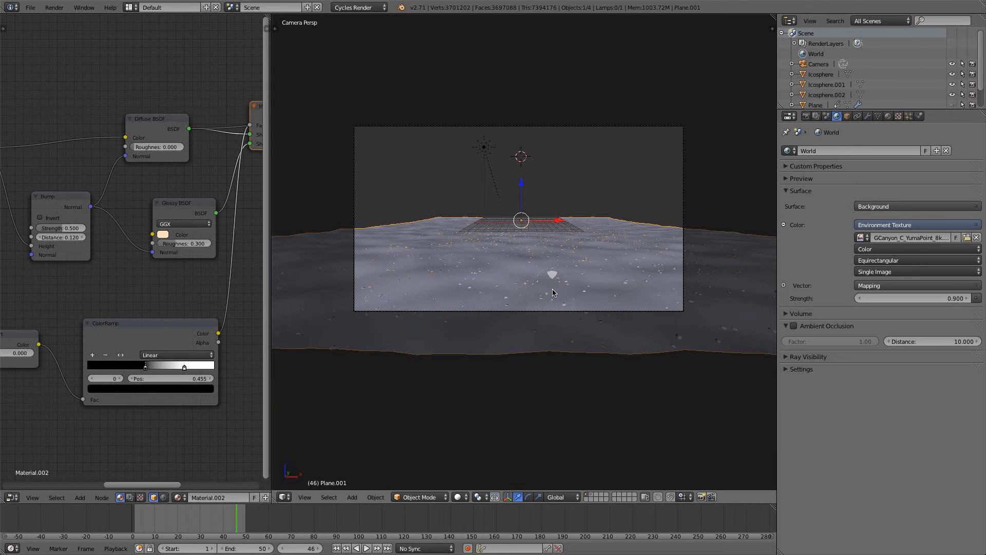
right_click(547, 312)
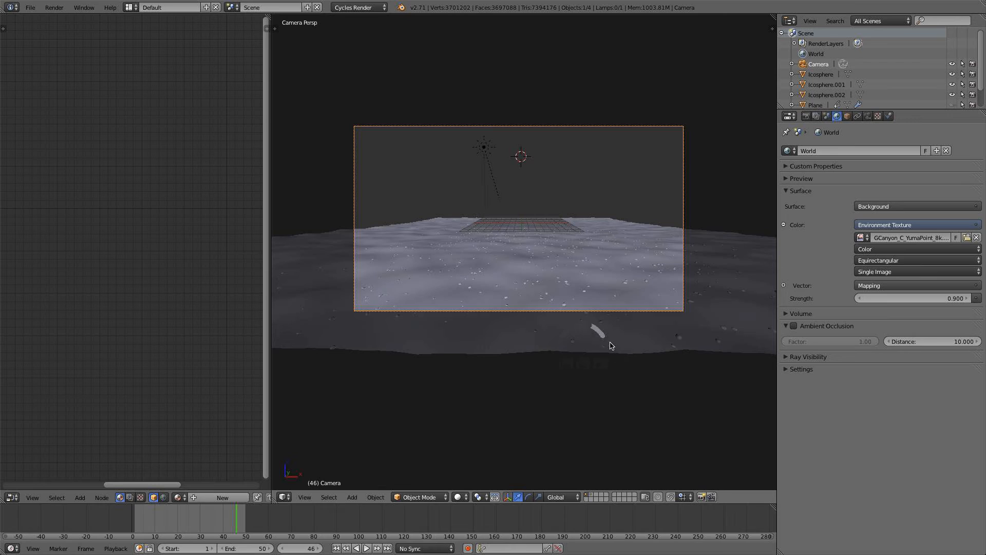
click(868, 116)
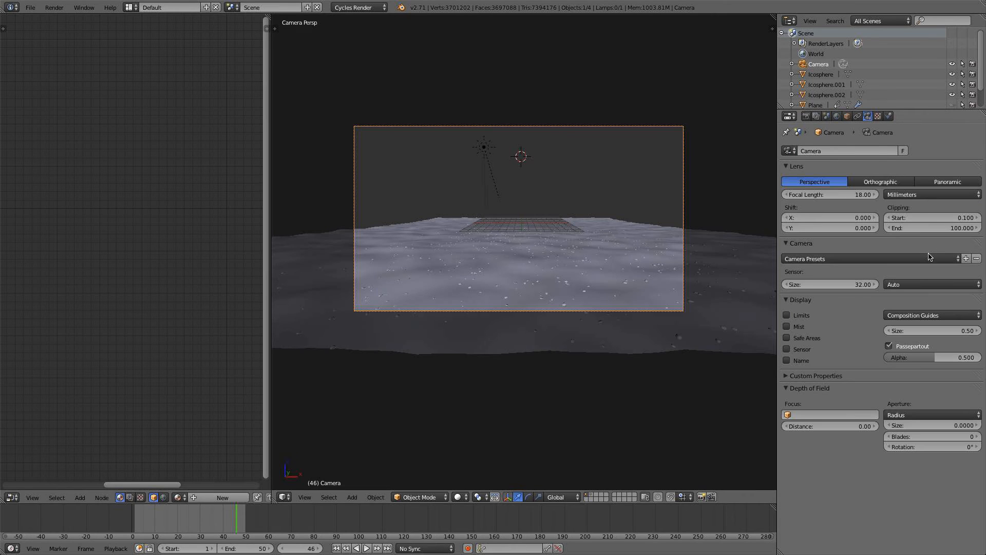
click(918, 318)
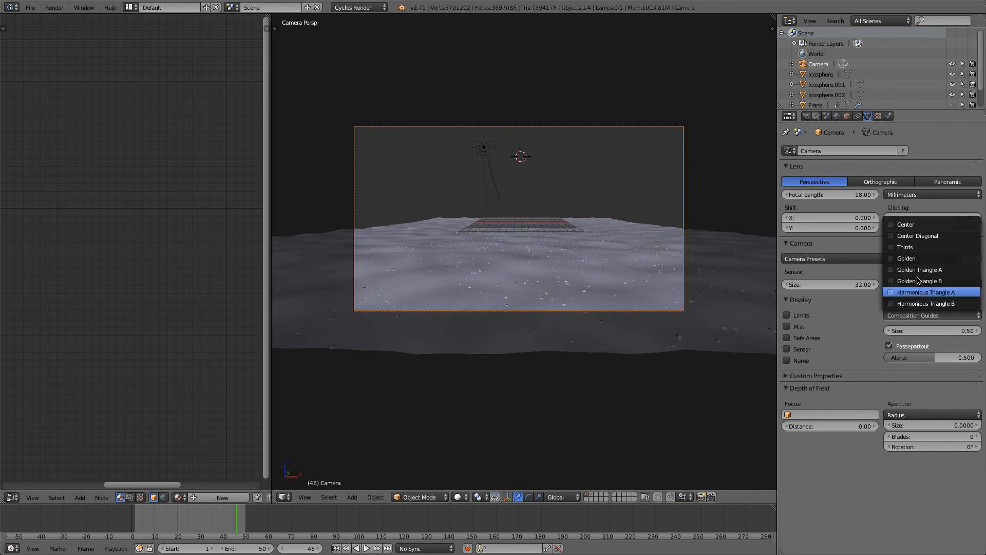
click(919, 247)
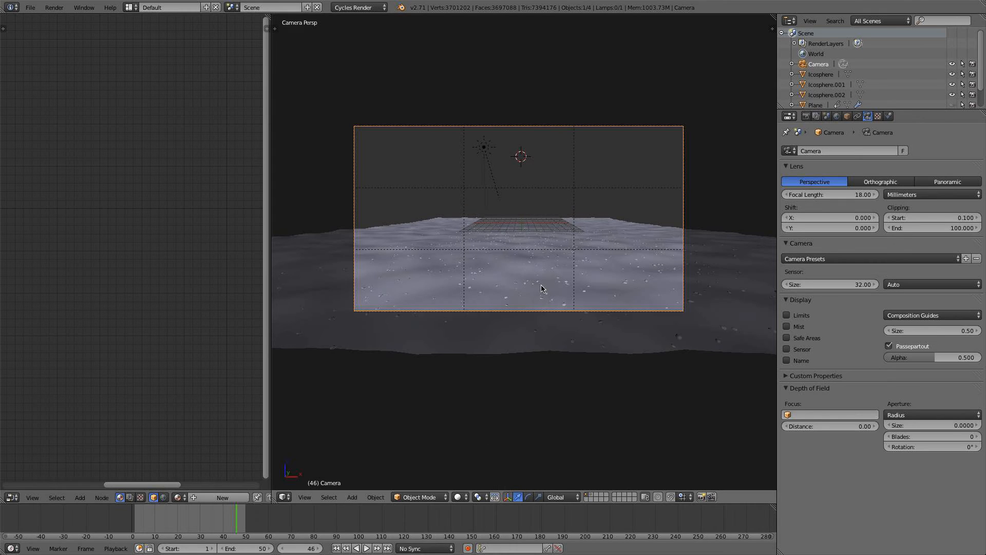
- Unhide the ocean plane and lower its Ocean modifier resolution to 12
key(alt+h)
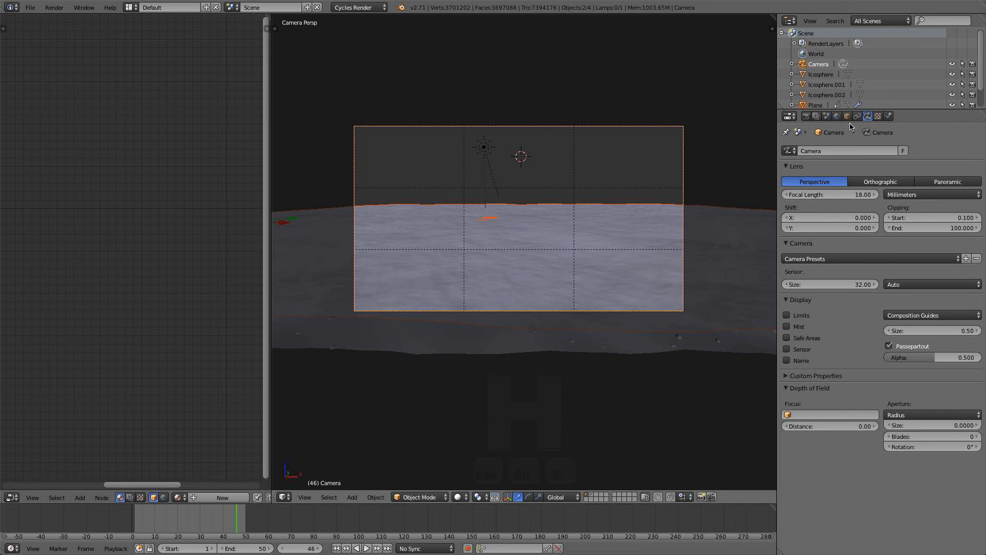
right_click(744, 246)
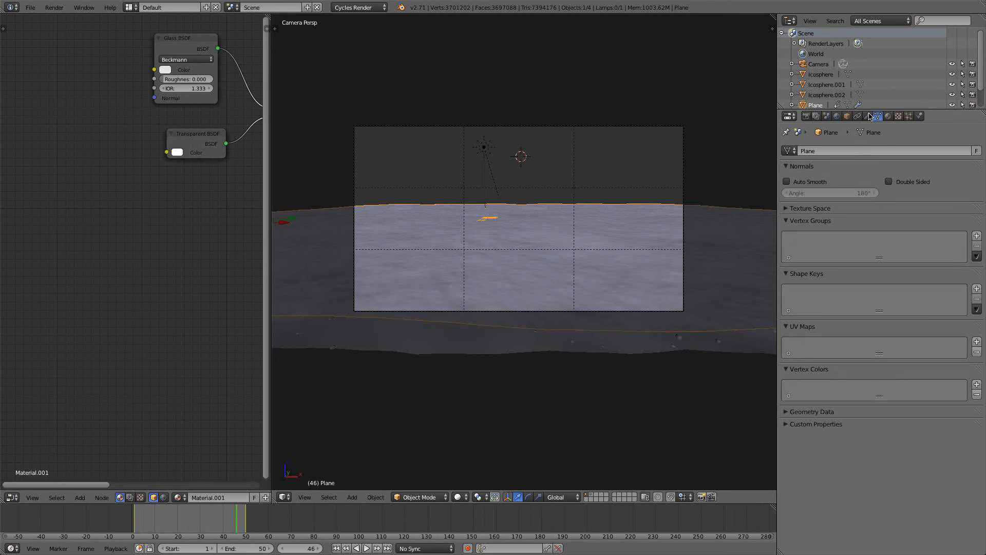
click(868, 116)
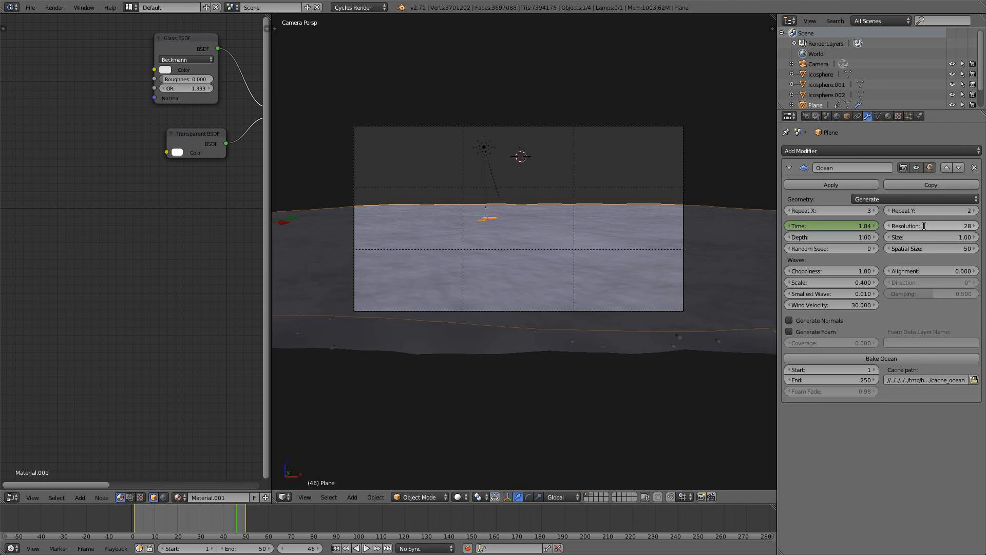
drag(924, 226, 873, 226)
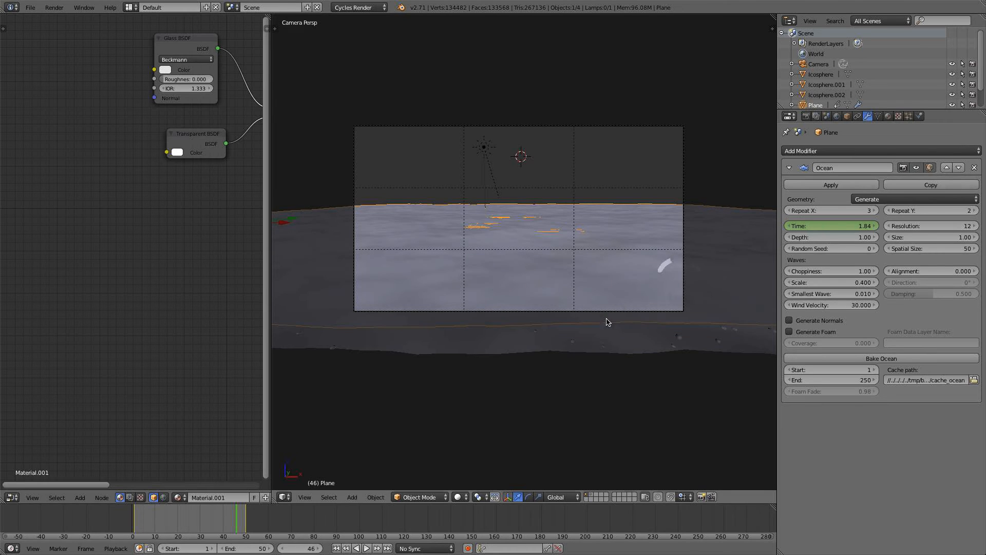
- Tilt the camera downward about the global X axis to an X rotation of about 77.7°
right_click(592, 308)
key(r)
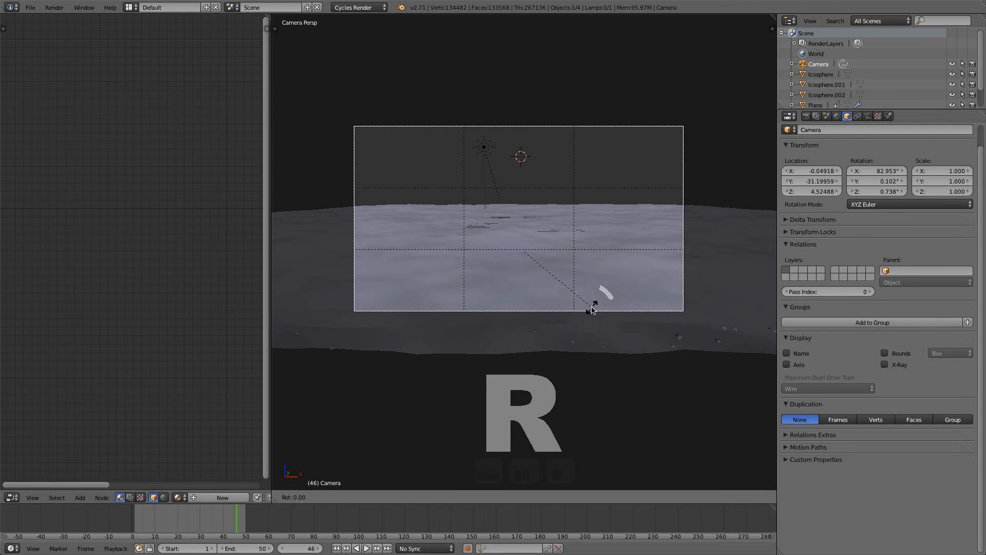
key(x)
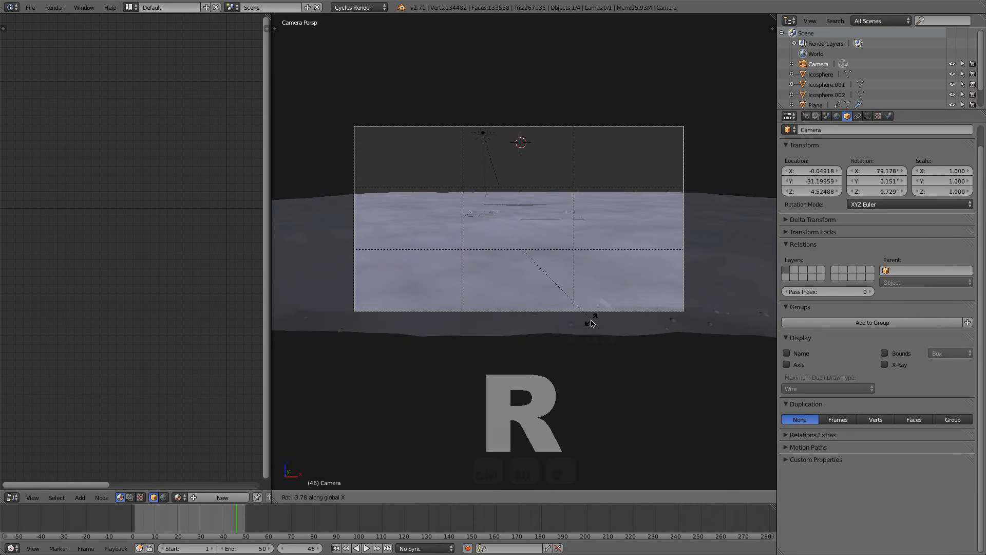
click(581, 302)
- Move the camera forward along its local Z axis to about Y -29.73 and Z 4.20
key(g)
key(z)
key(z)
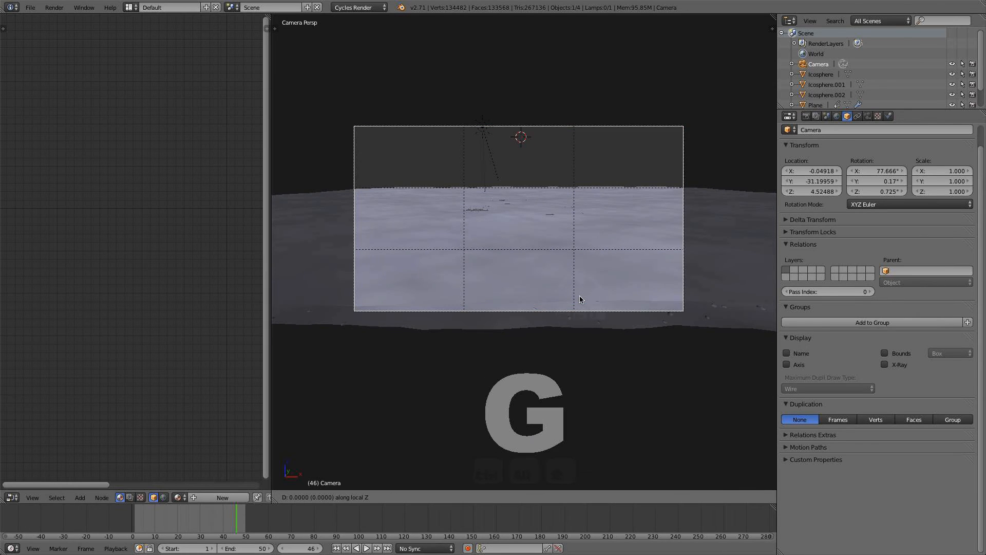
click(579, 283)
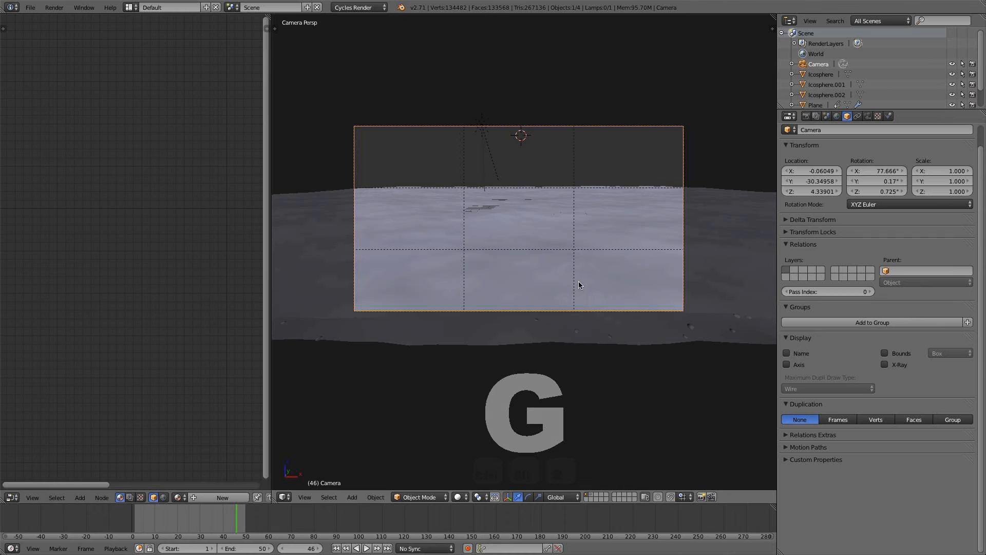
key(g)
key(z)
key(z)
click(579, 287)
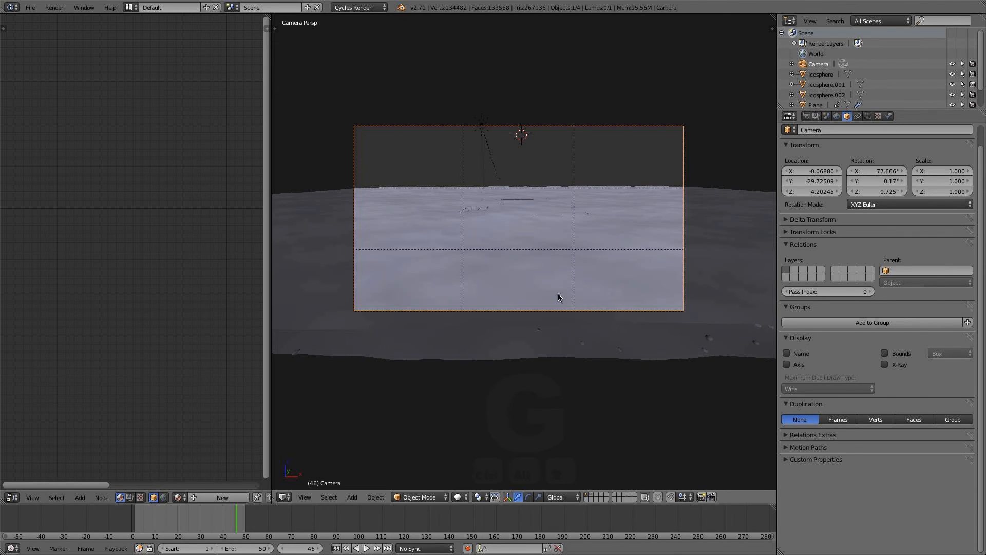
- Fine-tune the camera's X rotation to about 78° to align the horizon with the upper thirds line, and save the project file
key(r)
key(z)
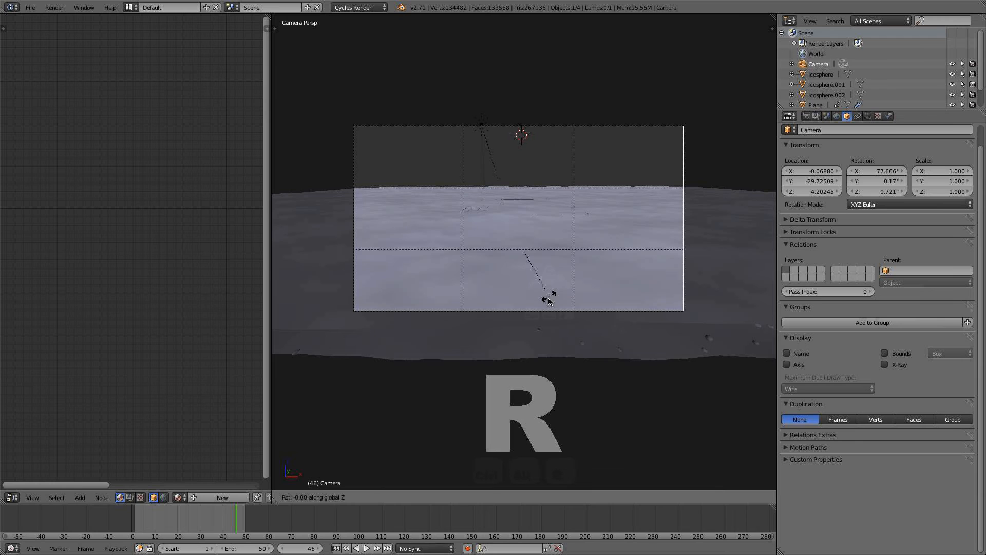
key(shift+x)
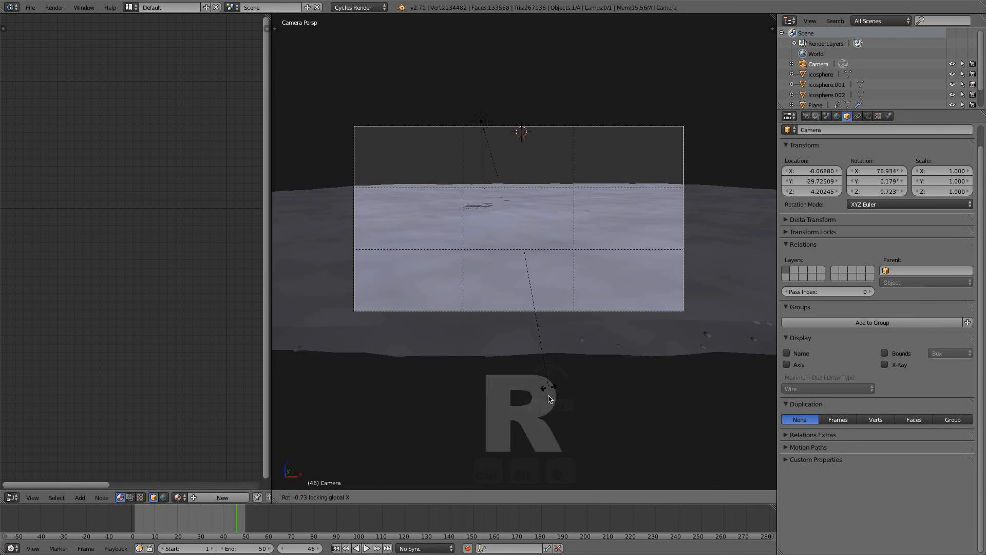
click(552, 382)
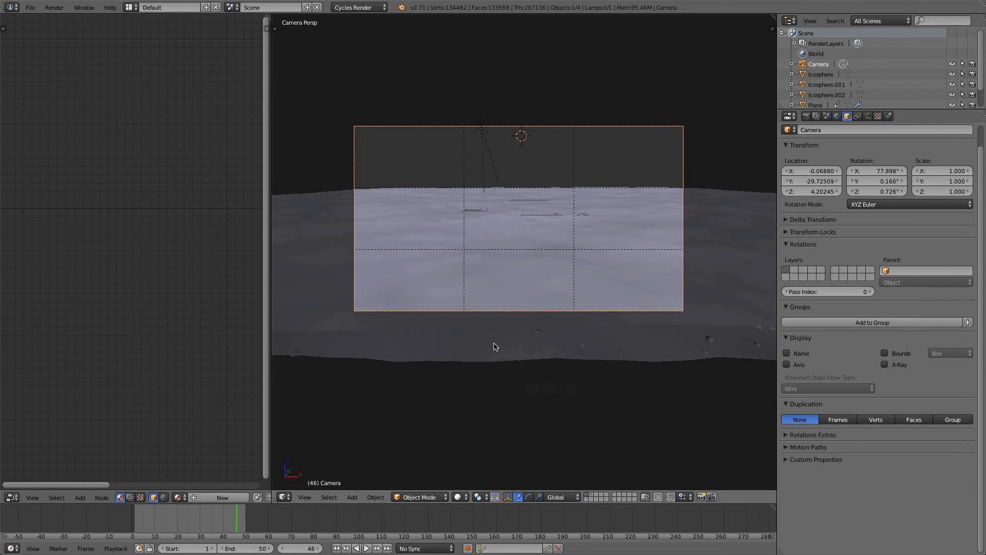
key(a)
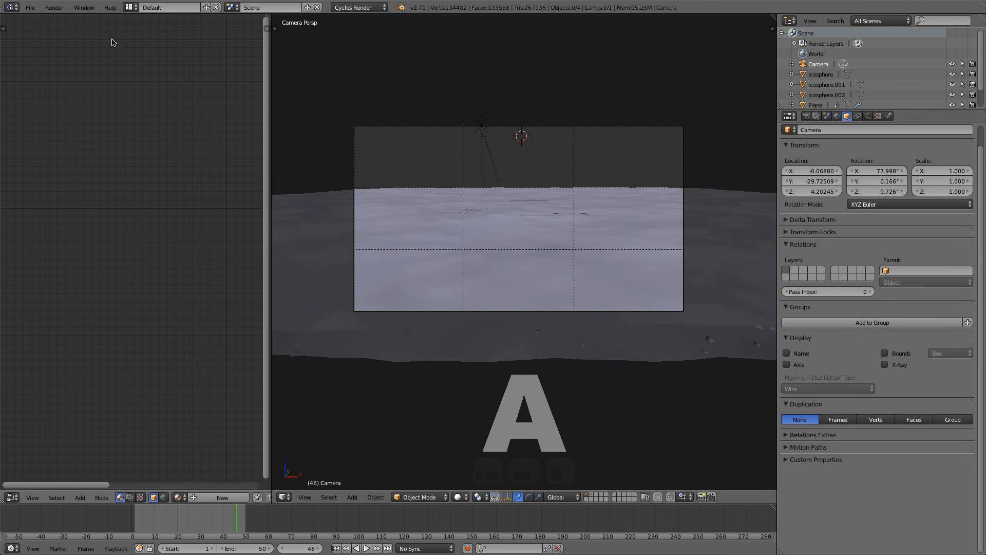
click(30, 7)
click(68, 91)
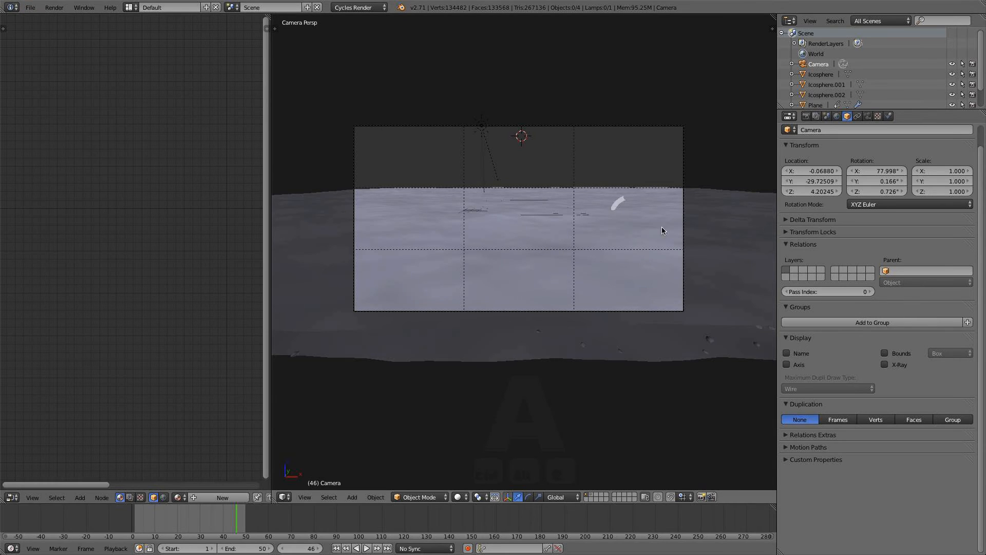
- Set the Ocean modifier's resolution to 28 on the water plane and render frame 46
right_click(662, 229)
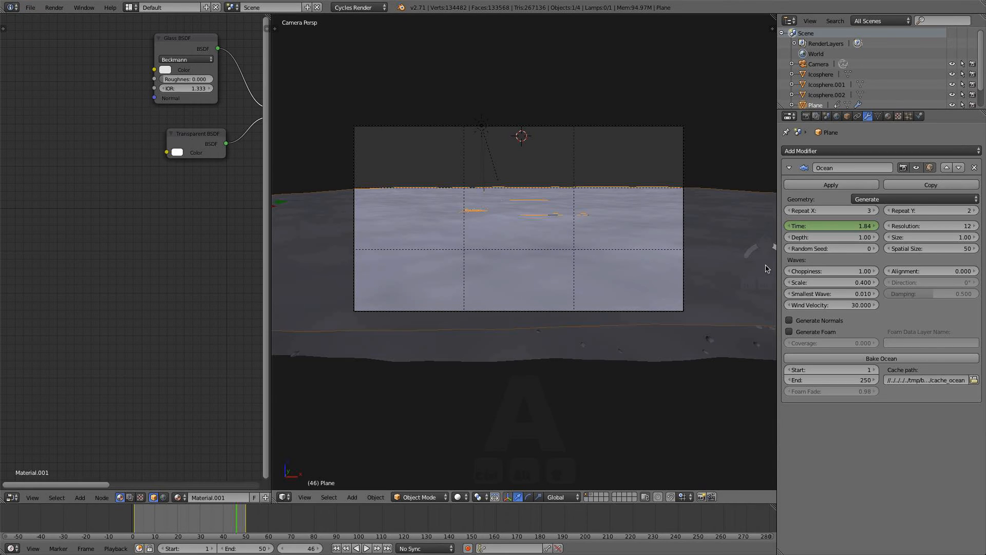
click(924, 228)
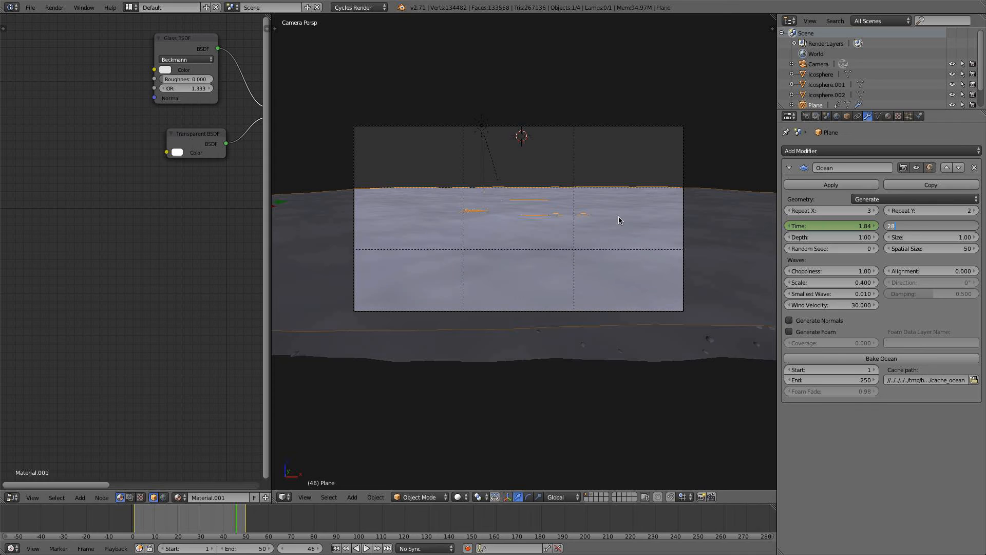
key(Return)
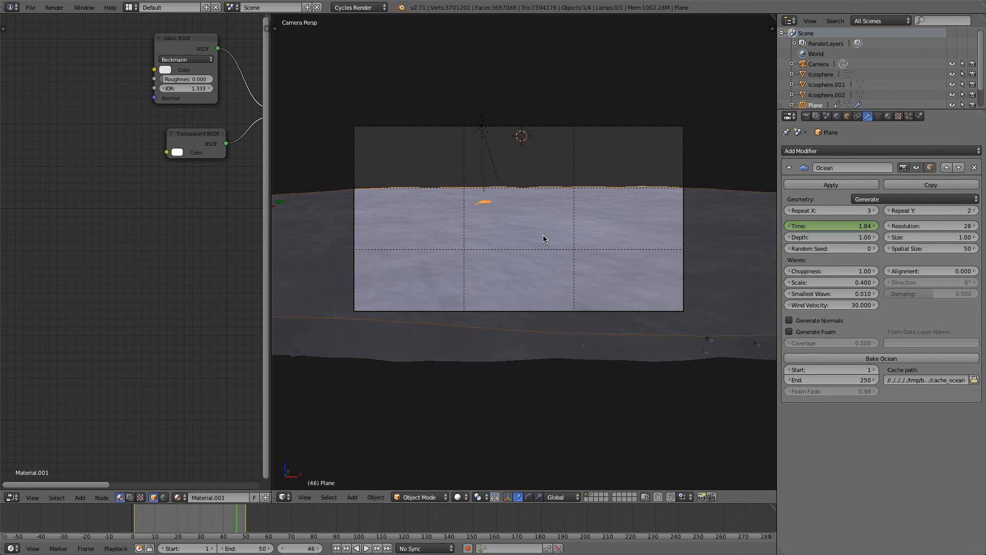
click(31, 7)
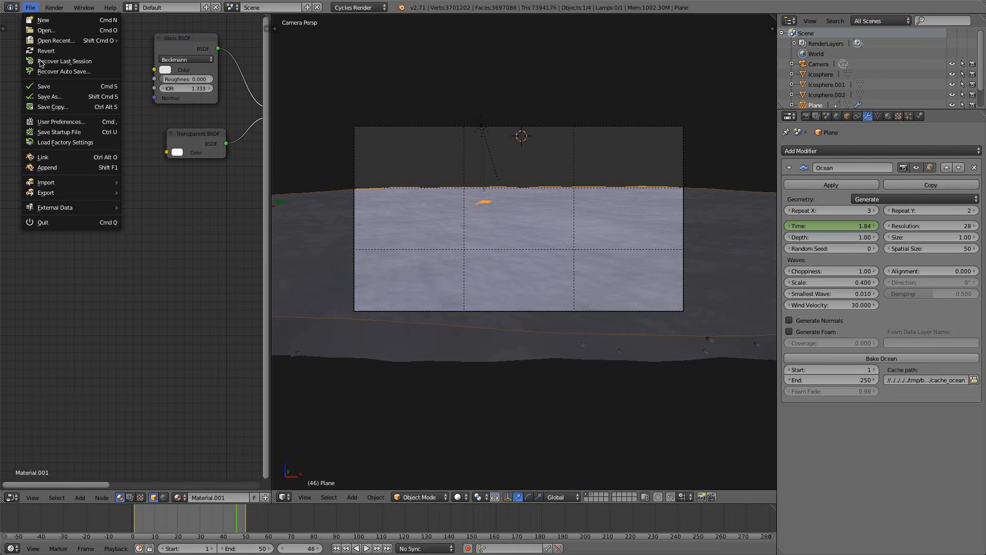
key(F12)
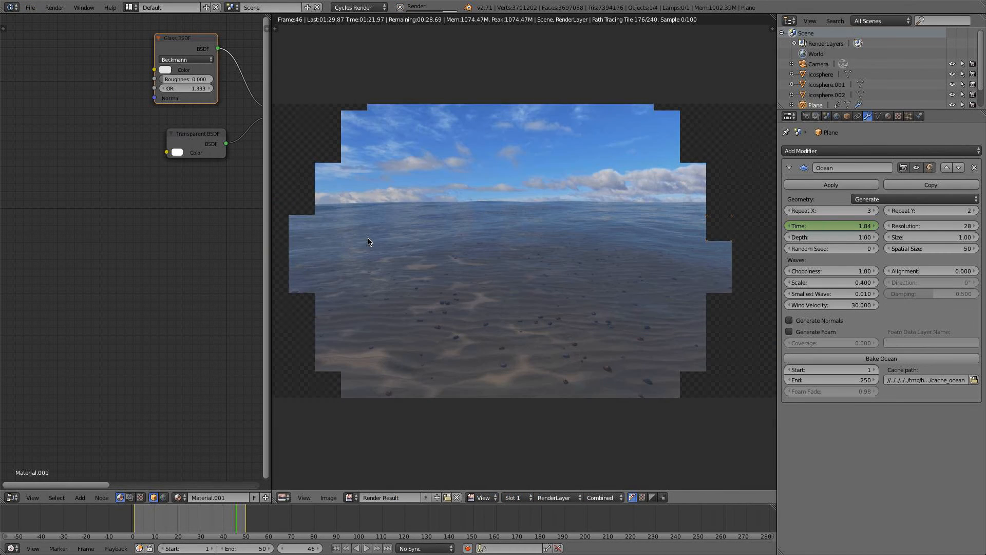
- Stop the running render and set the Mix Shader factor in the water material to 0.045
scroll(194, 229, down, 2)
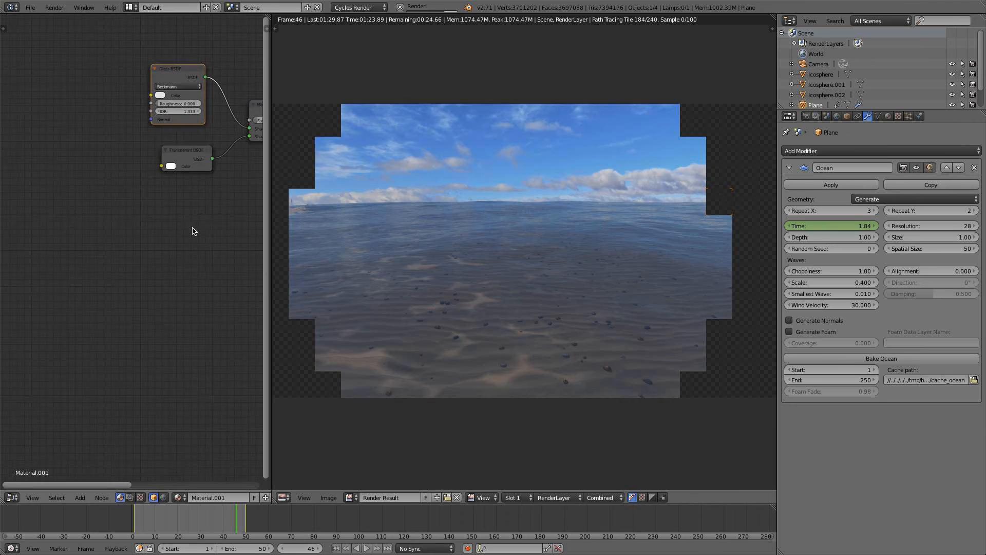
middle_drag(194, 229, 95, 319)
scroll(95, 319, up, 5)
middle_drag(137, 291, 124, 329)
scroll(529, 306, up, 1)
scroll(511, 336, down, 1)
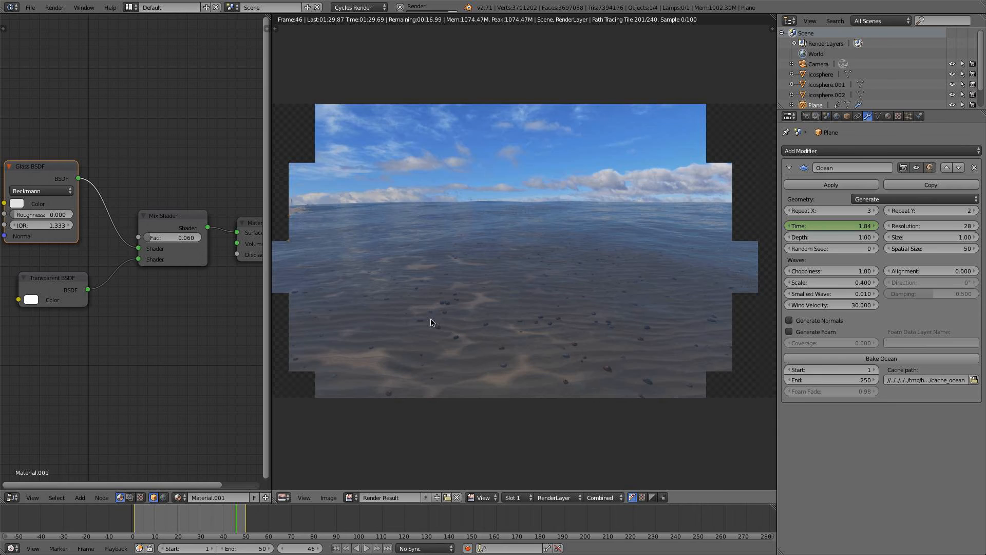
click(182, 237)
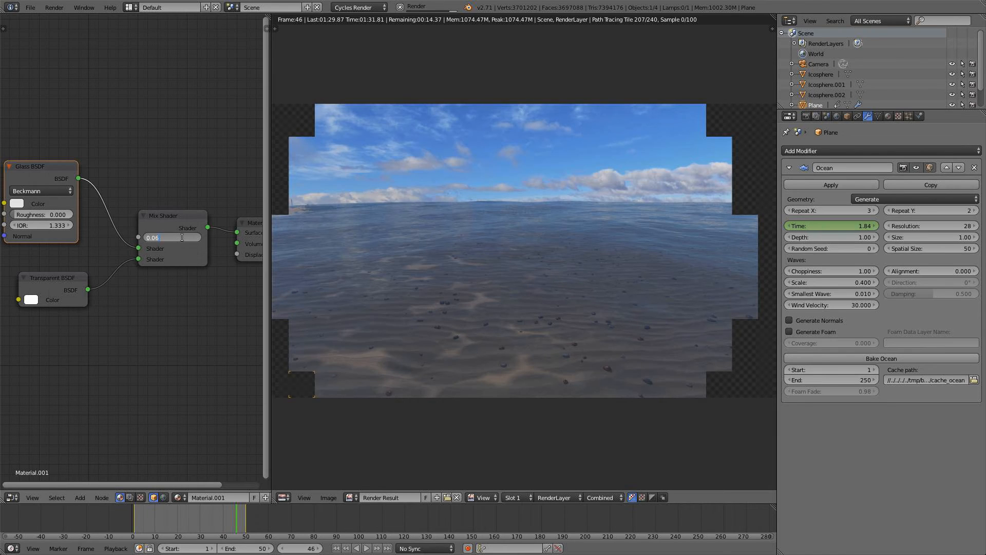
text(0.05)
key(Return)
scroll(365, 254, down, 2)
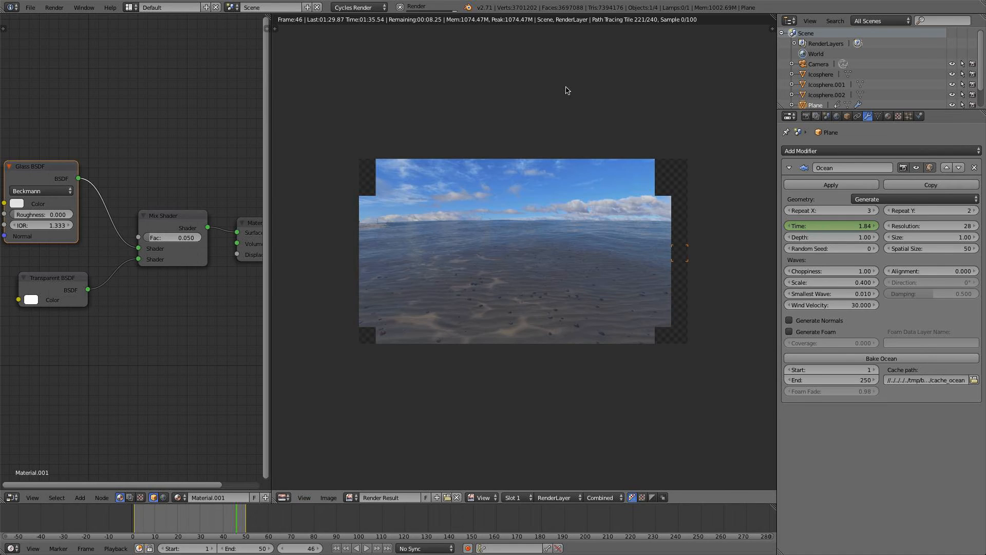
click(400, 7)
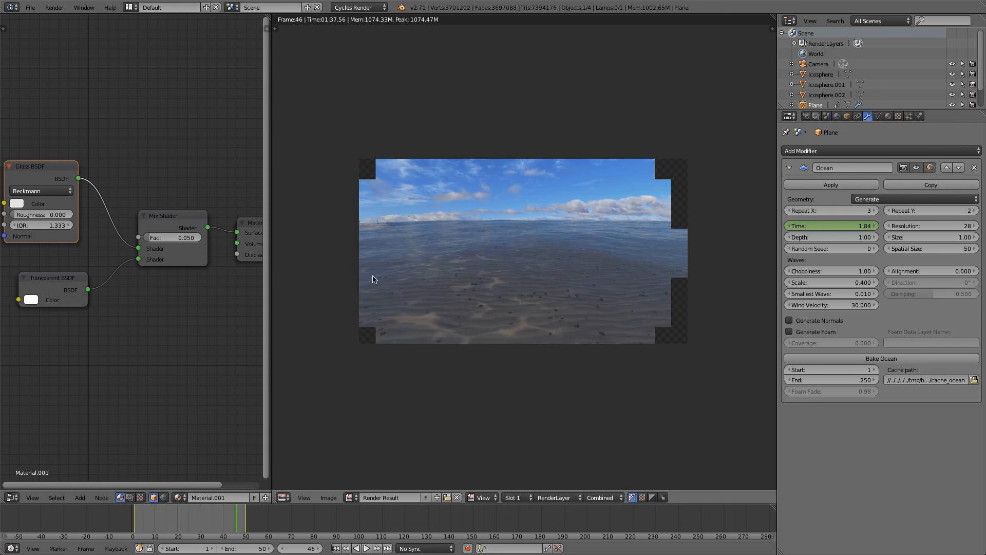
click(185, 238)
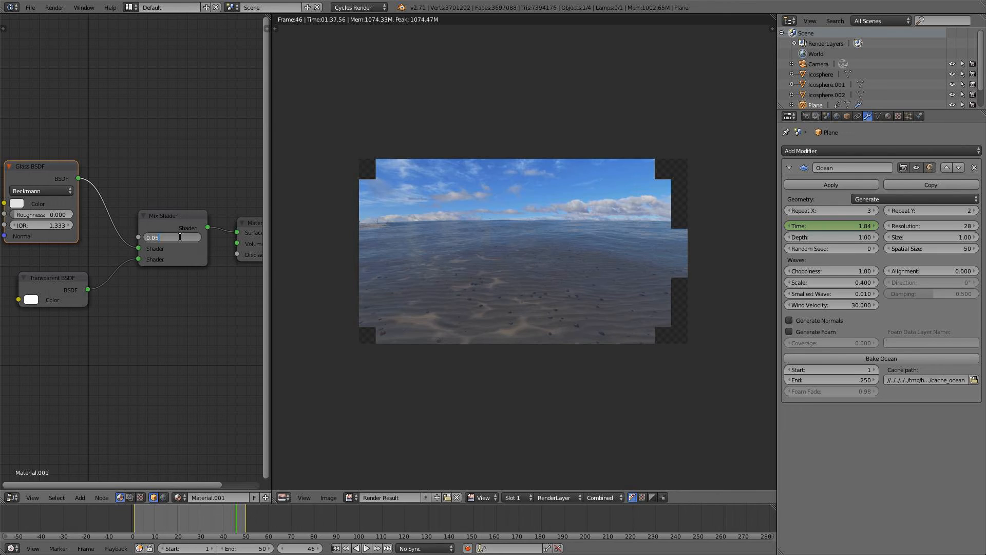
key(Return)
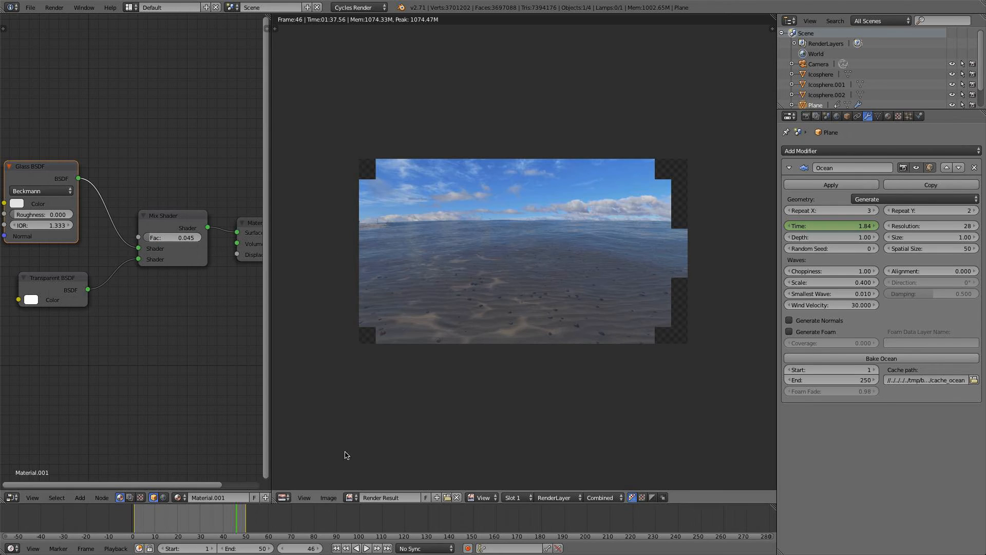
- Switch the render result area back to the 3D View and hide the water plane
click(284, 497)
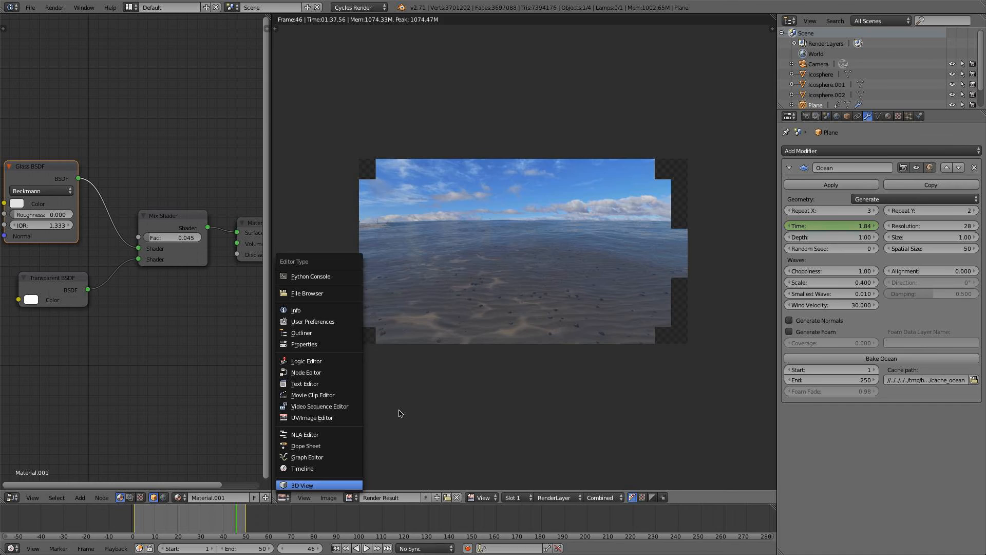
key(Return)
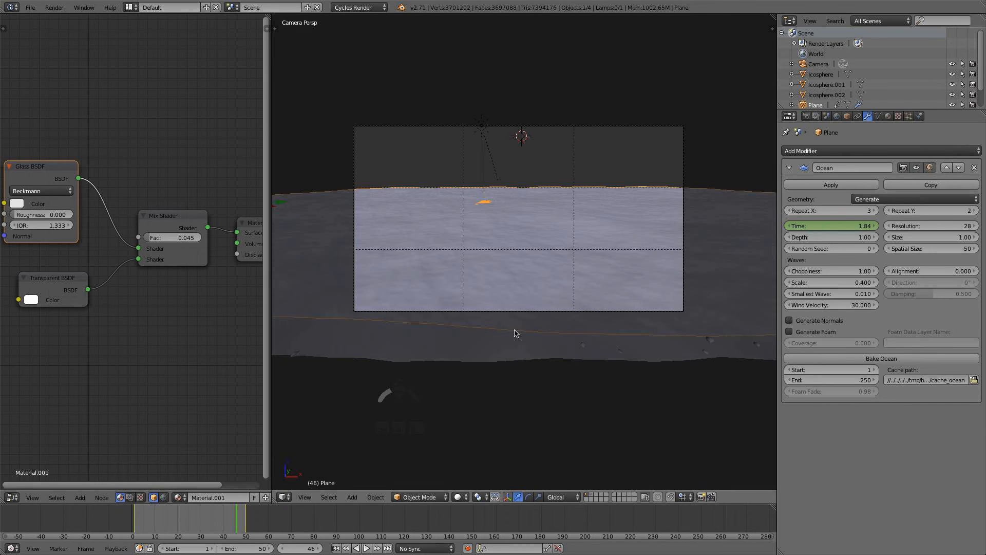
key(h)
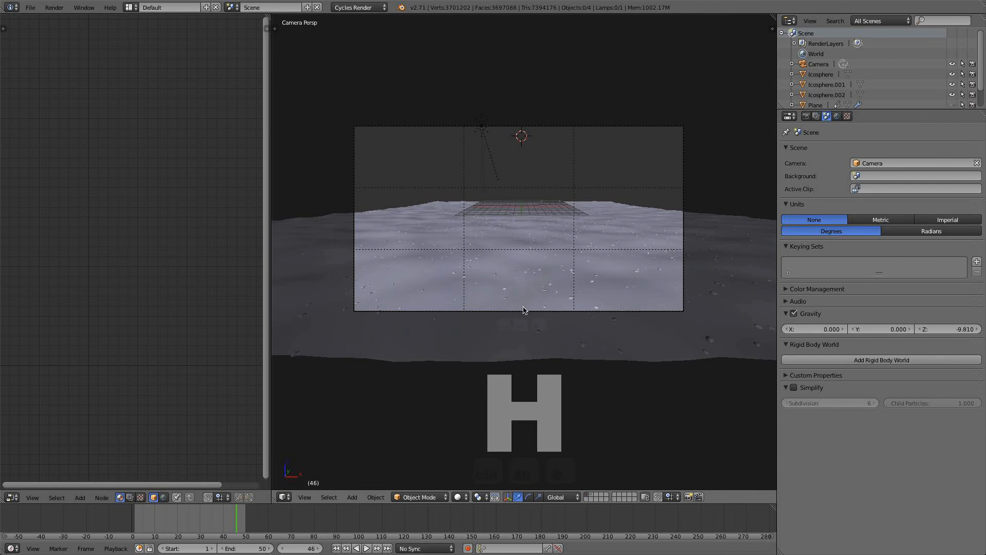
- Select the camera and enable the Mist display in its camera settings
right_click(524, 310)
right_click(526, 313)
scroll(552, 323, down, 2)
middle_drag(553, 323, 506, 342)
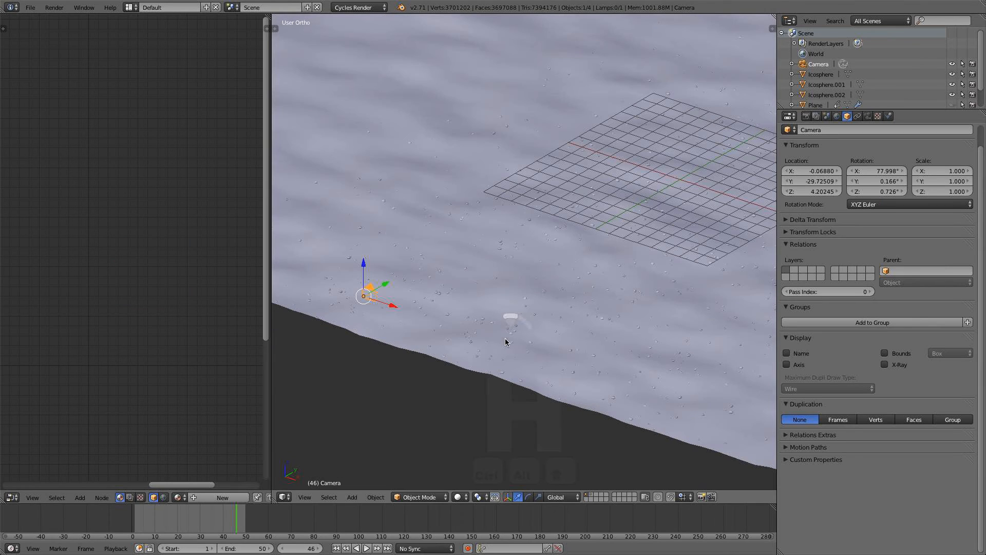
click(868, 116)
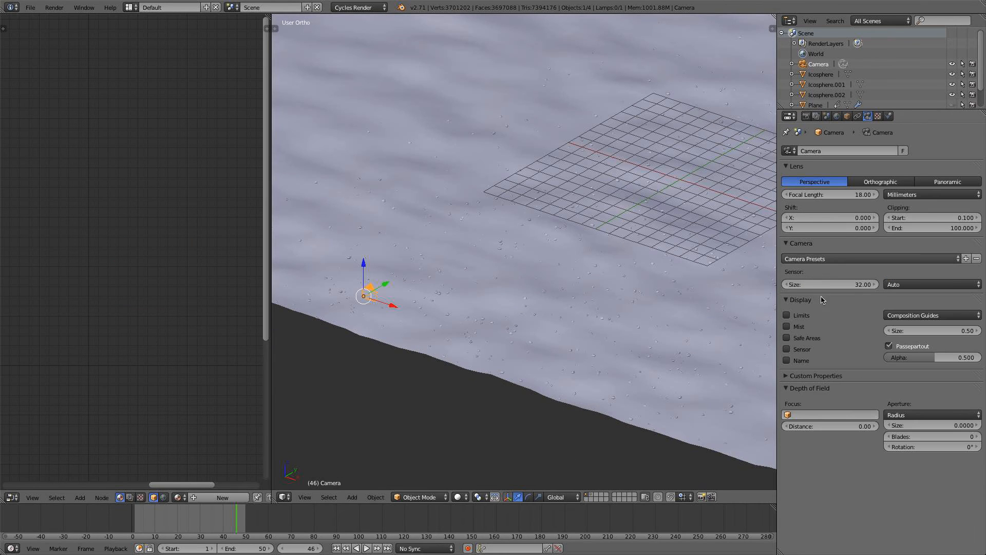
click(797, 326)
- Enable the Mist pass for the scene's render layer
middle_drag(534, 319, 483, 285)
scroll(527, 283, down, 8)
scroll(592, 267, down, 2)
middle_drag(592, 267, 553, 263)
scroll(553, 263, down, 1)
key(KP_1)
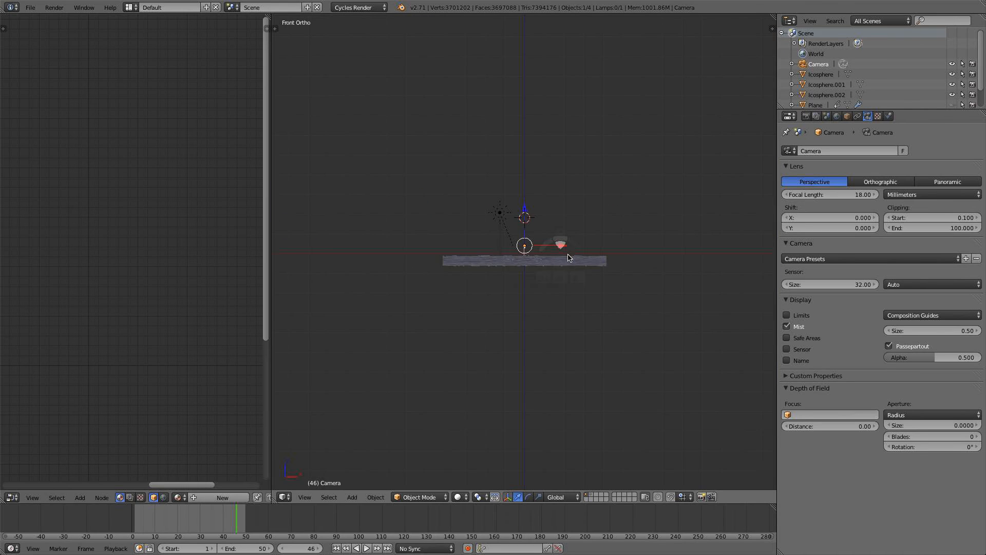
key(KP_3)
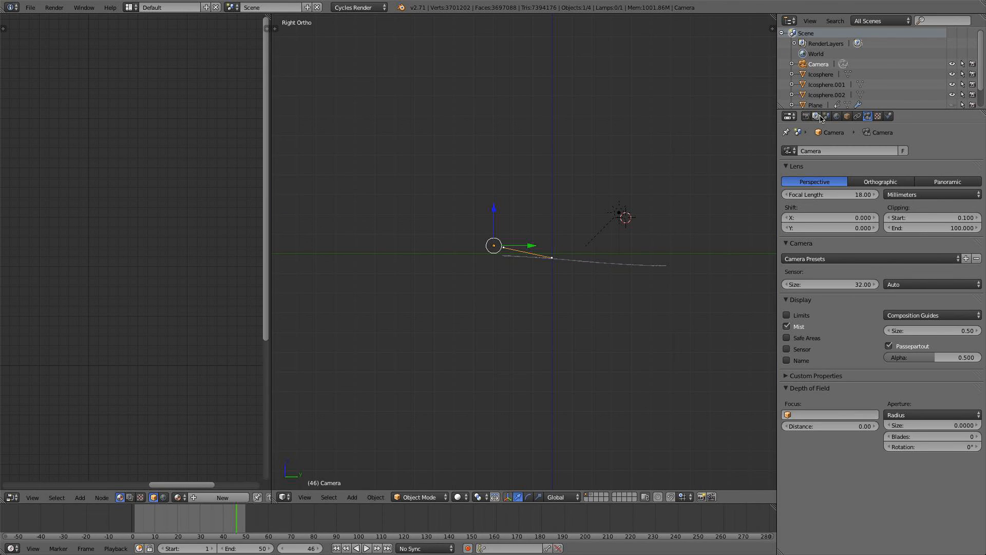
click(819, 116)
click(800, 303)
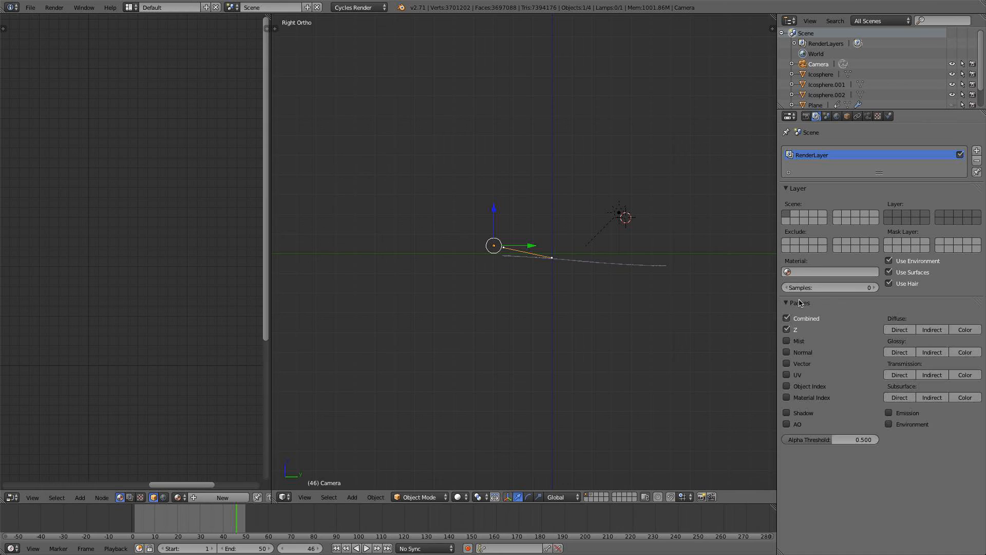
click(801, 341)
- Set the start distance of the world's Mist Pass to 15
click(836, 117)
click(799, 356)
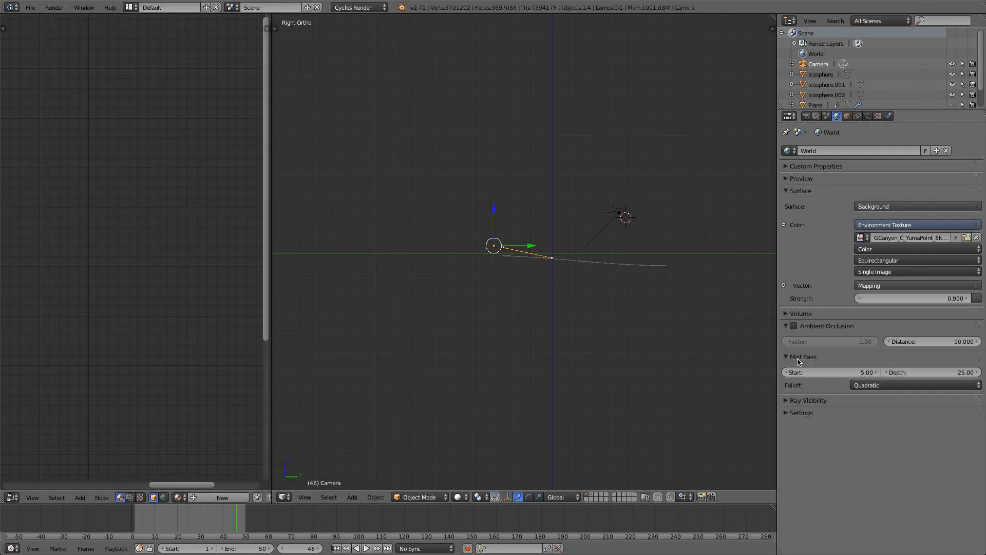
scroll(632, 318, up, 6)
shift+middle_drag(642, 306, 555, 304)
scroll(557, 308, up, 1)
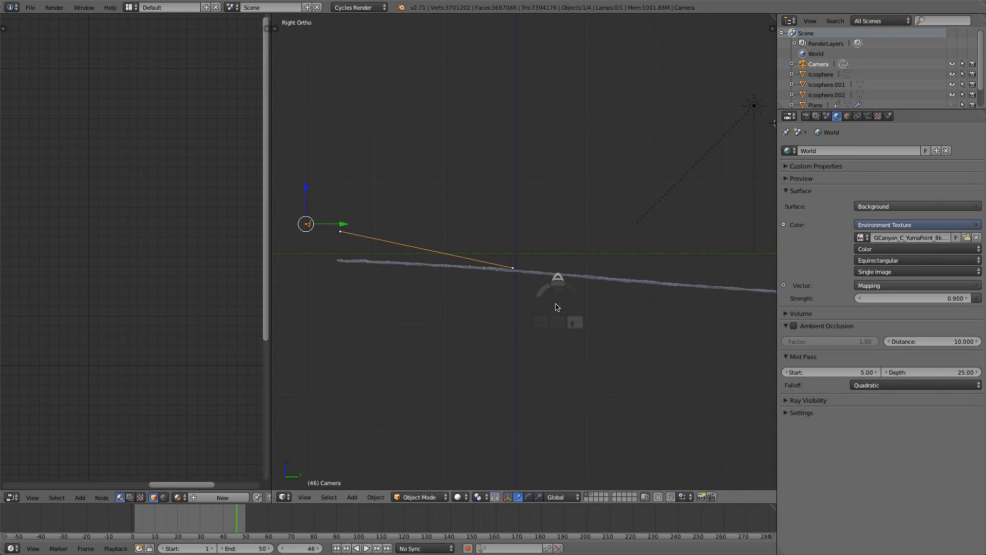
click(831, 371)
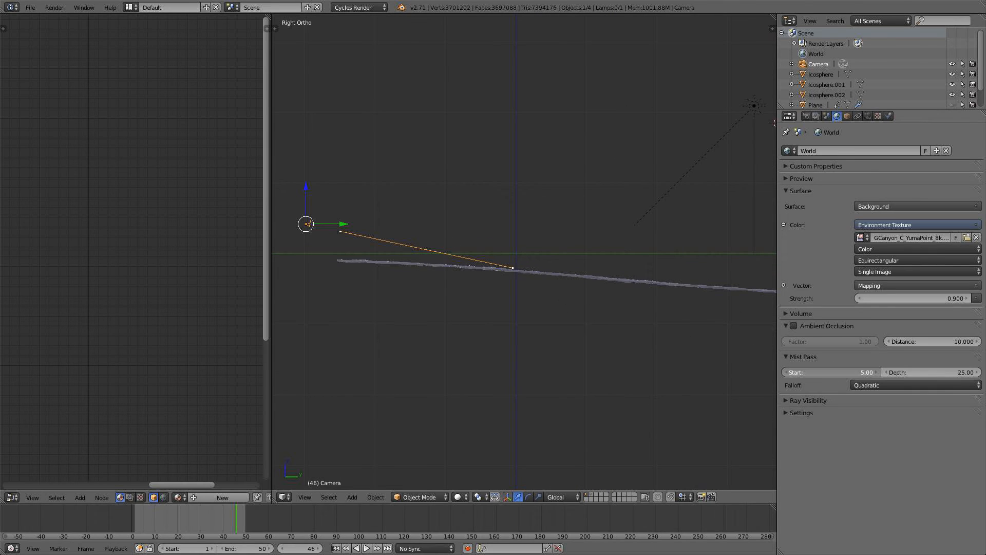
click(832, 370)
text(15)
key(Return)
- Extend the Mist Pass depth to 85 so it spans the whole seabed, and save the project file
scroll(683, 359, down, 3)
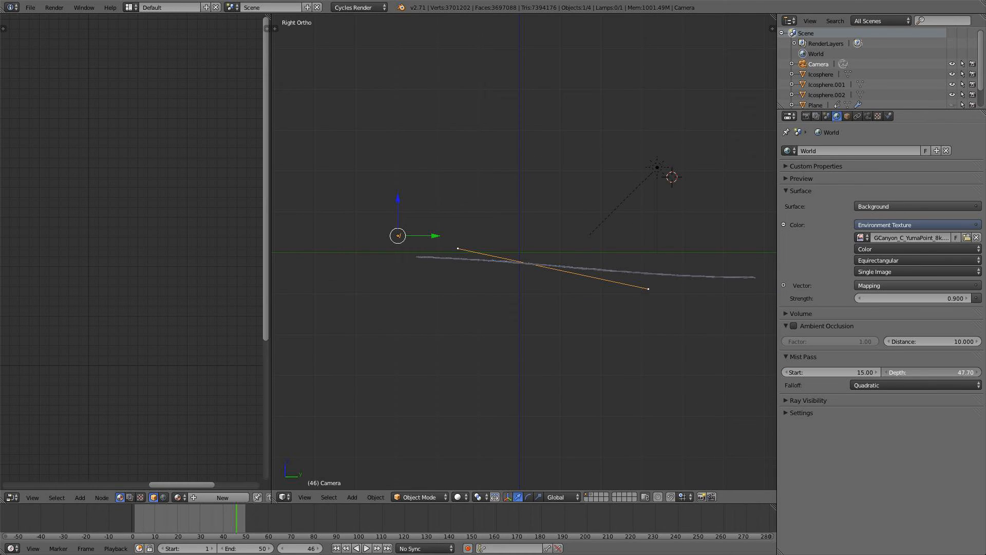
drag(931, 372, 961, 372)
click(902, 370)
text(75)
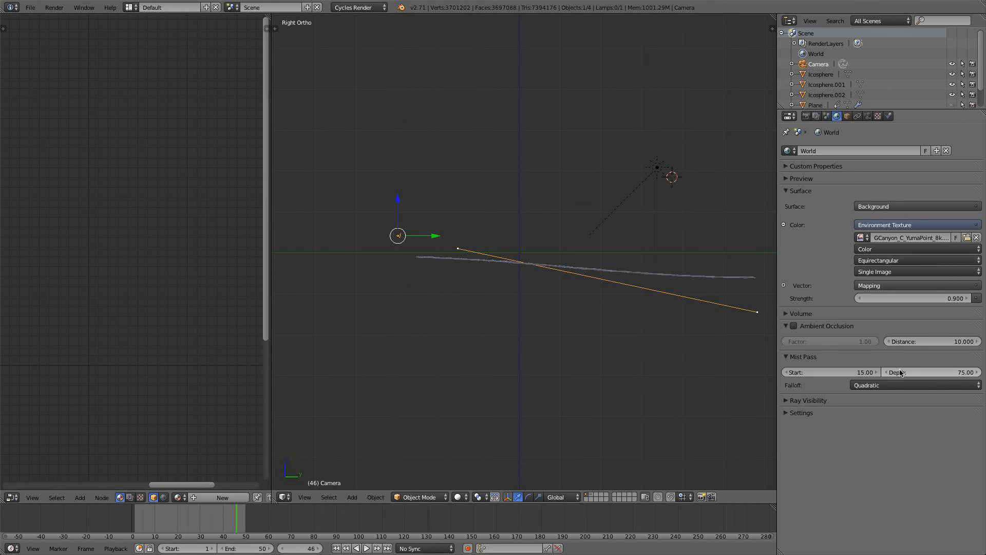
key(Return)
key(KP_0)
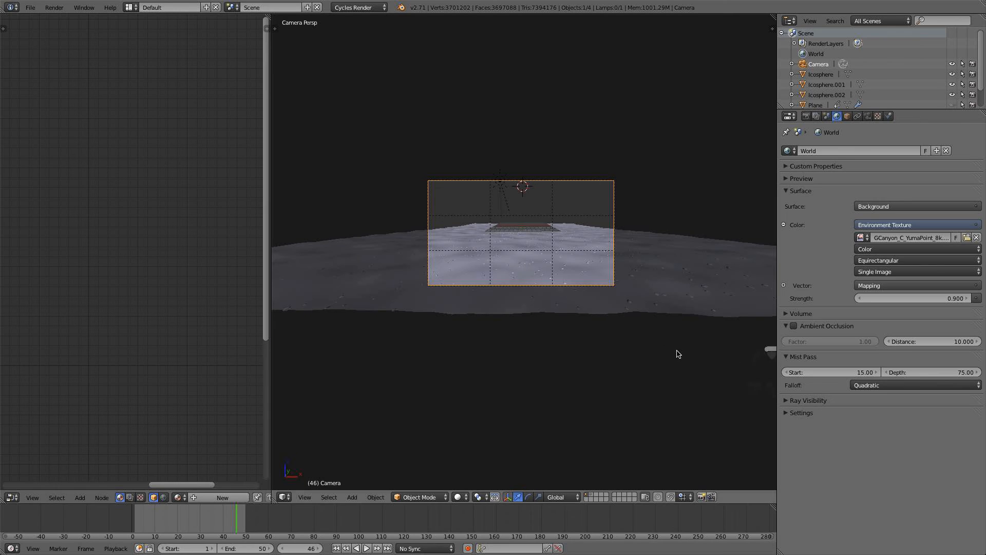
click(917, 366)
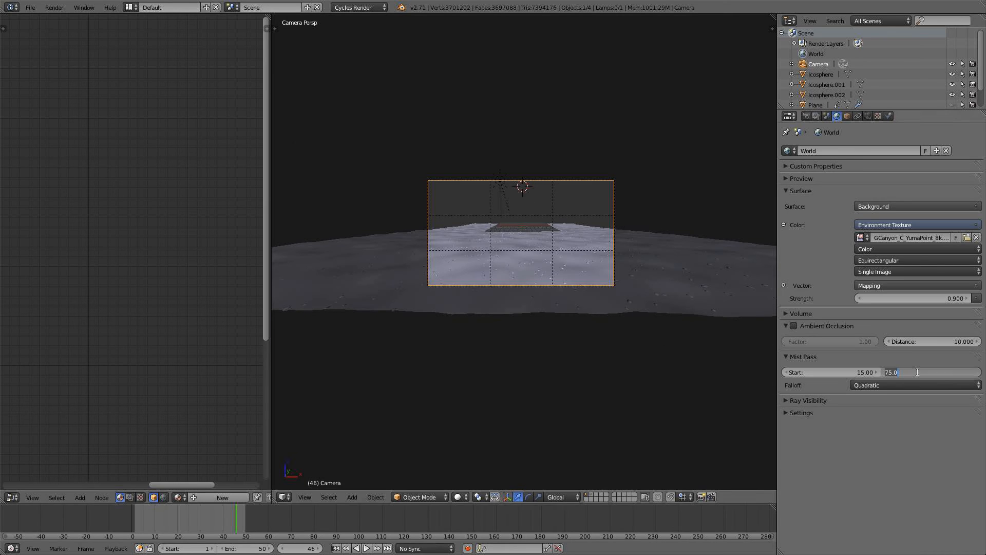
text(85)
key(Return)
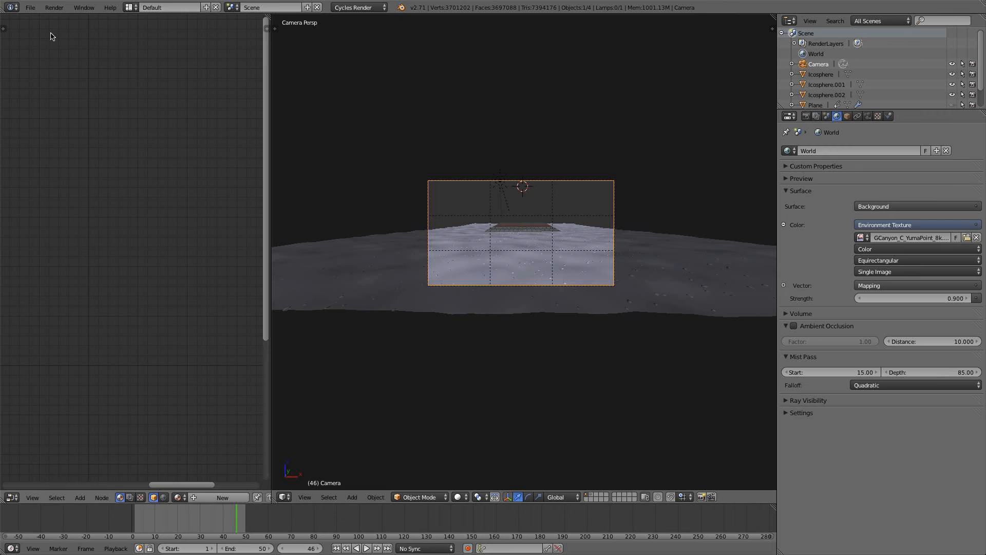
click(30, 7)
click(43, 87)
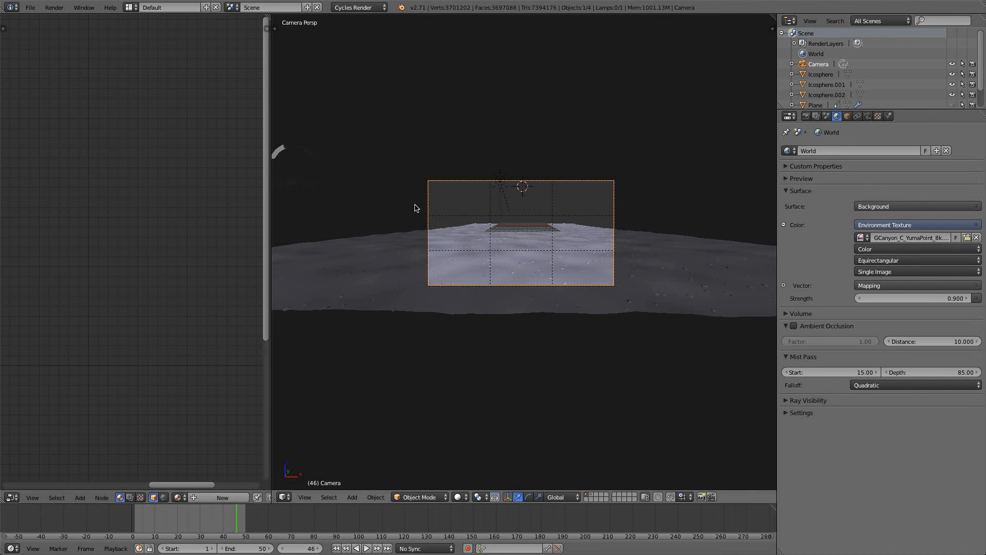
- Select the seabed plane and set its Glossy BSDF roughness to 0.4
right_click(514, 311)
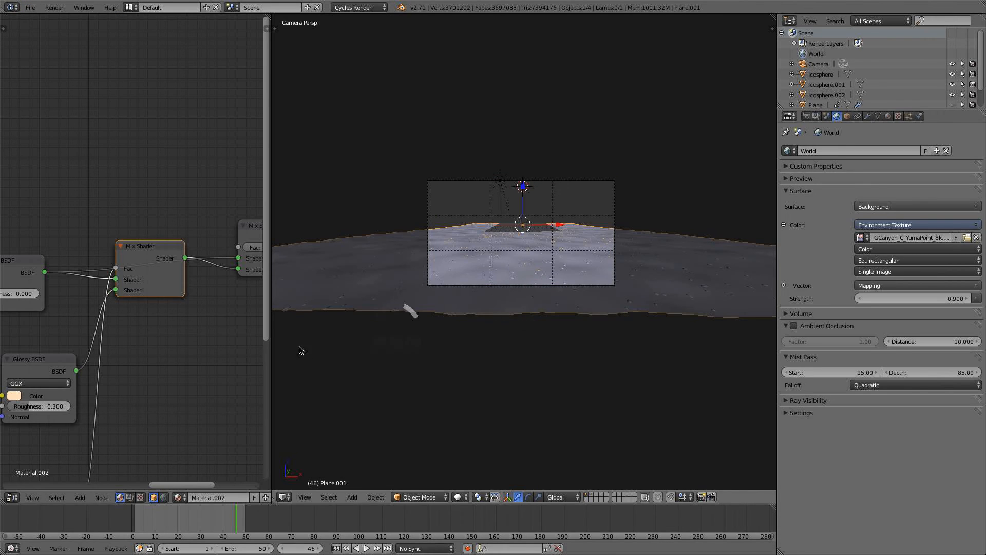
scroll(136, 315, down, 2)
middle_drag(137, 315, 190, 255)
scroll(190, 255, up, 4)
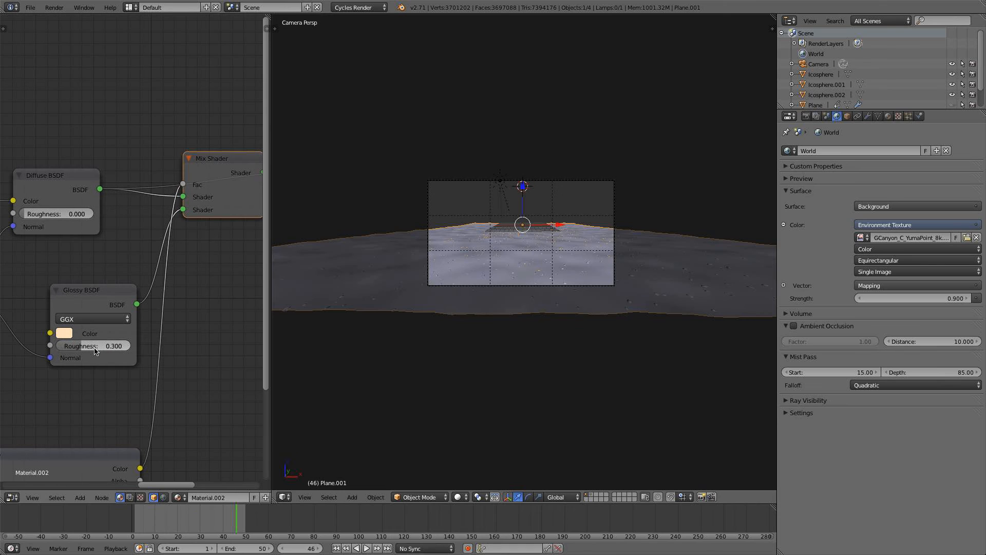
click(95, 346)
key(Return)
- Move the seabed material's final Mix Shader node slightly upward and set its factor to 0.4
scroll(211, 245, down, 5)
middle_drag(211, 244, 110, 275)
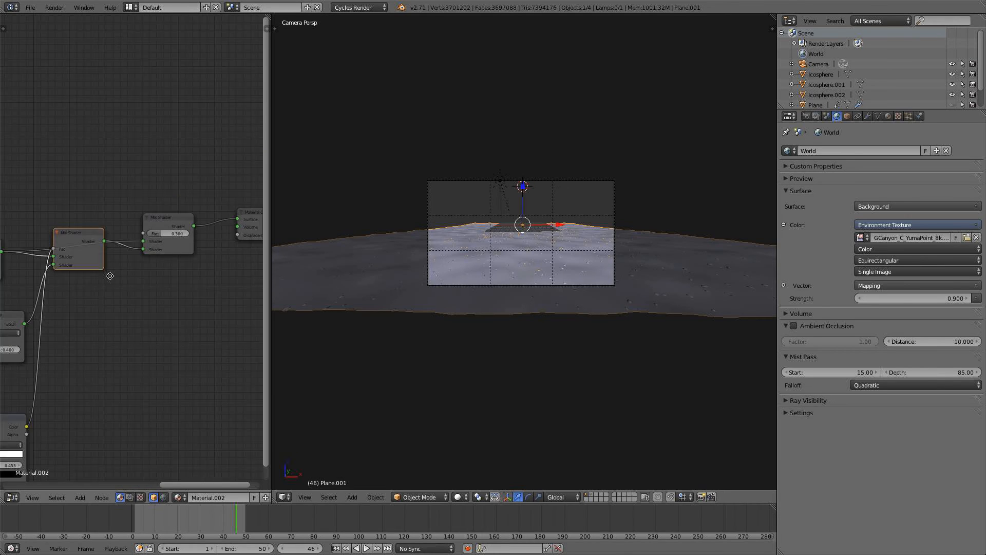
scroll(131, 256, up, 2)
drag(171, 221, 174, 192)
scroll(157, 208, down, 3)
middle_drag(150, 215, 189, 221)
click(190, 220)
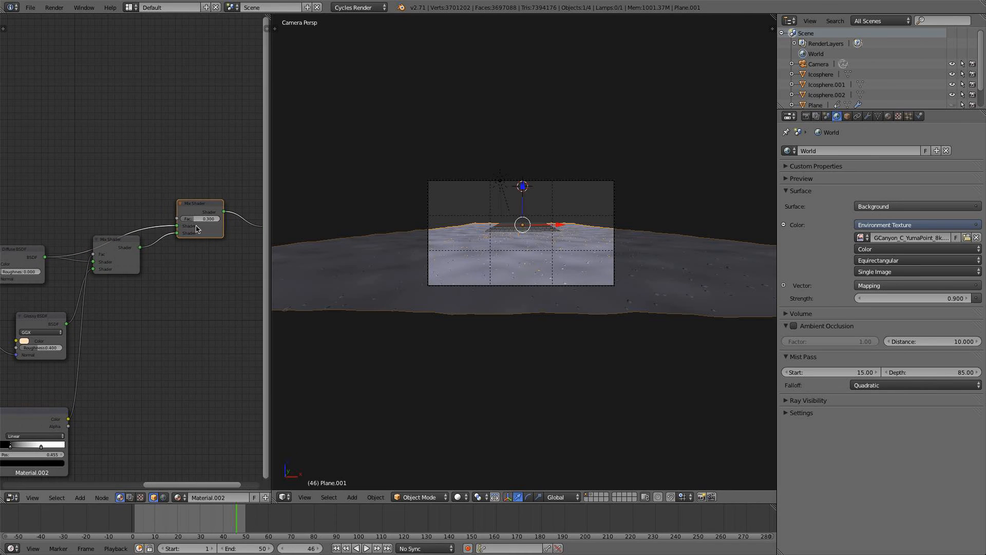
text(0.4)
key(Return)
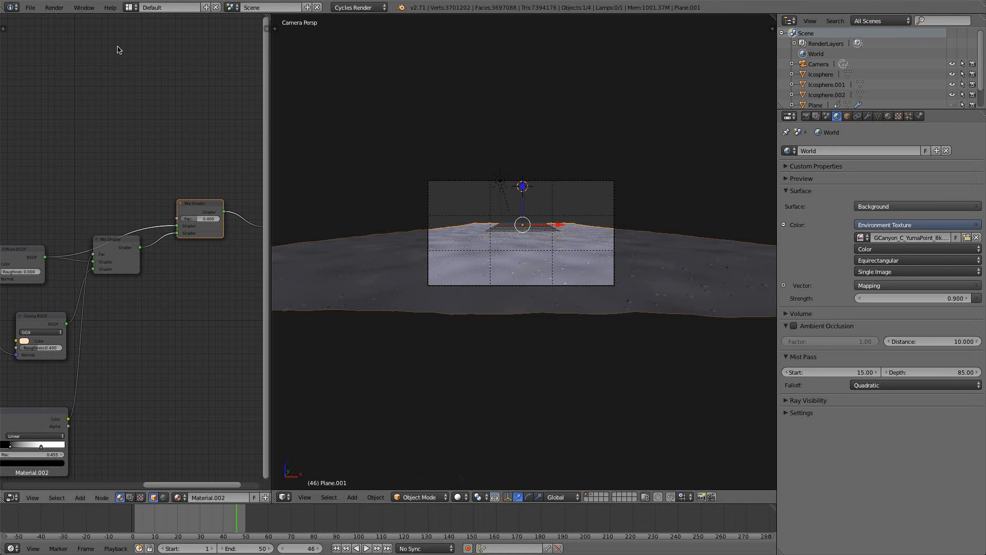
- Save the project file and render frame 46 with the updated materials and mist pass
click(29, 7)
click(54, 87)
scroll(595, 267, up, 2)
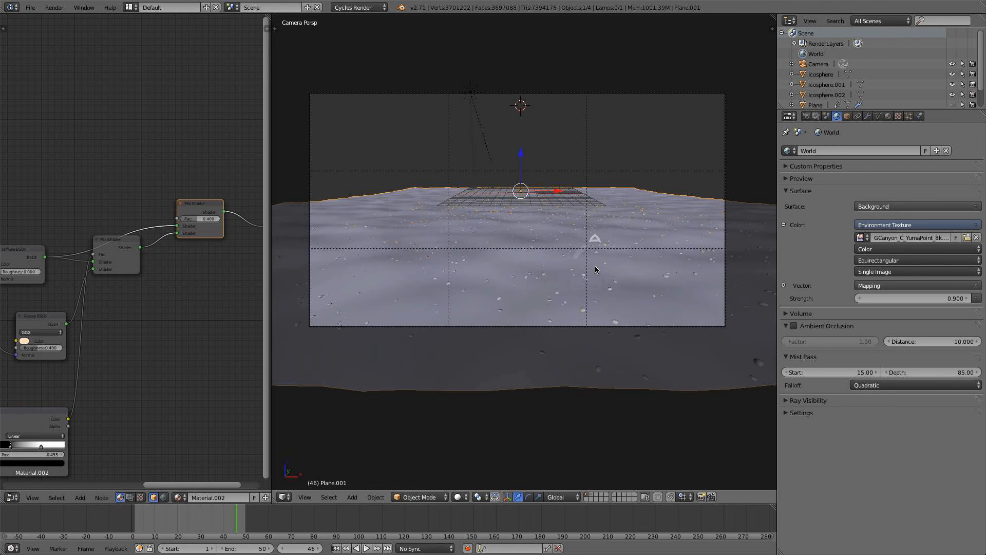
key(F12)
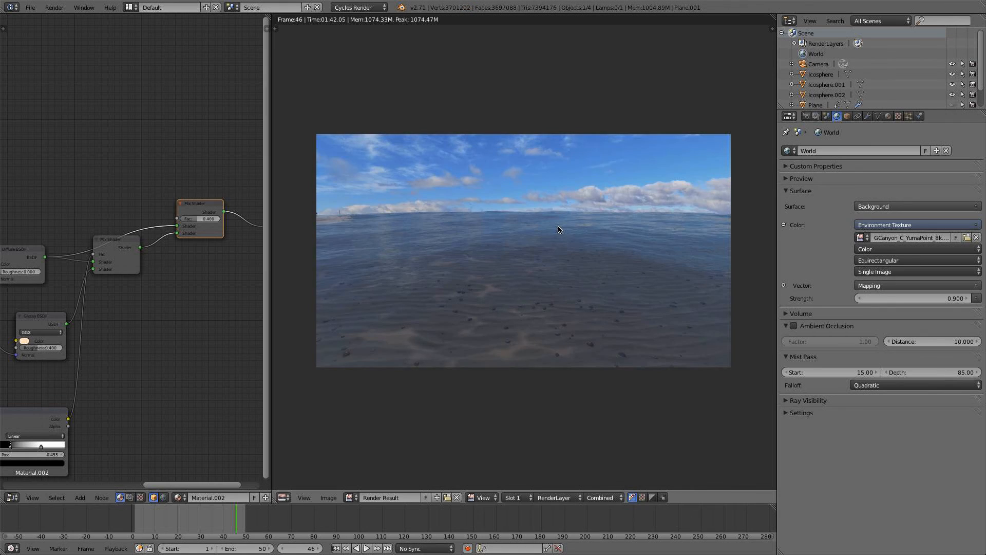
scroll(551, 240, up, 1)
scroll(546, 229, down, 1)
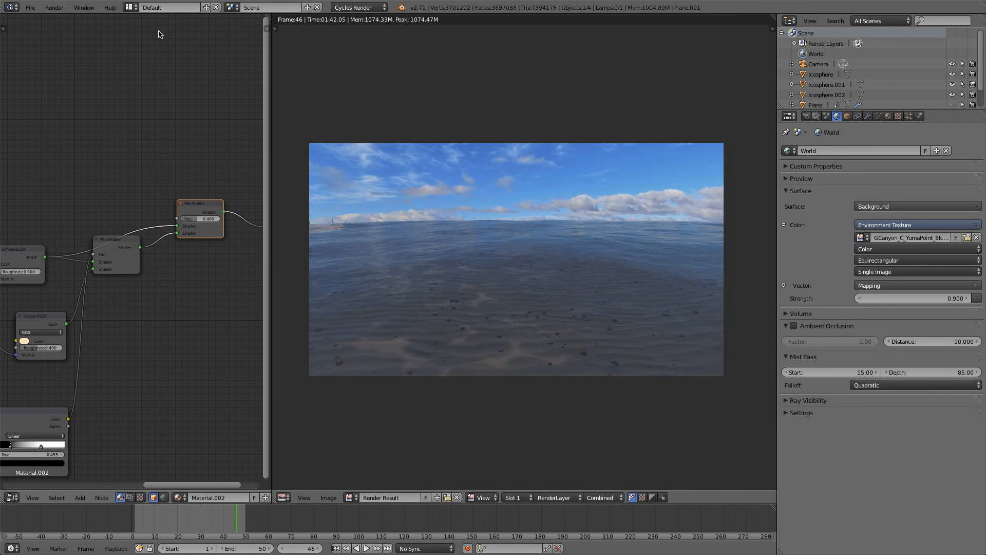
- Switch to the Compositing screen layout and enable Use Nodes and the Backdrop for the compositor
click(129, 8)
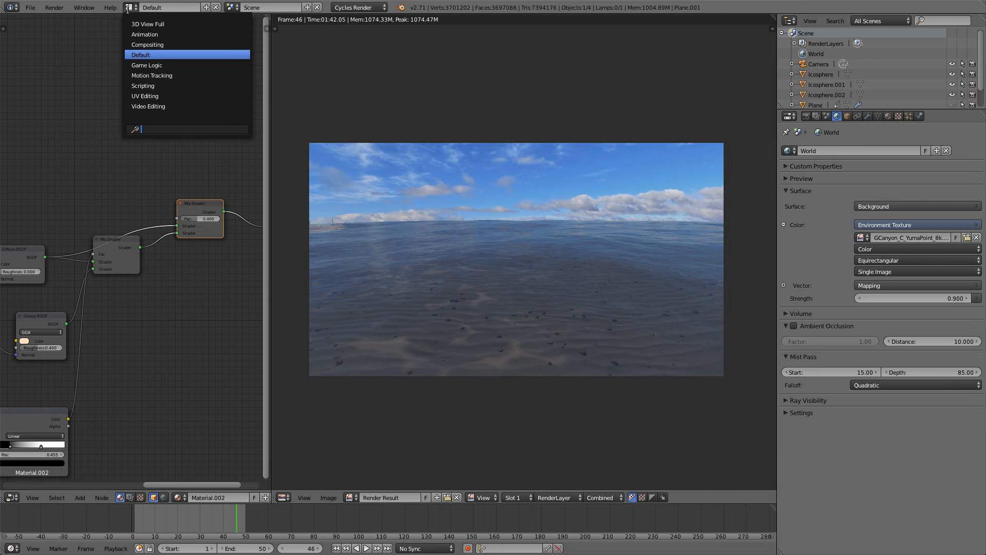
click(148, 45)
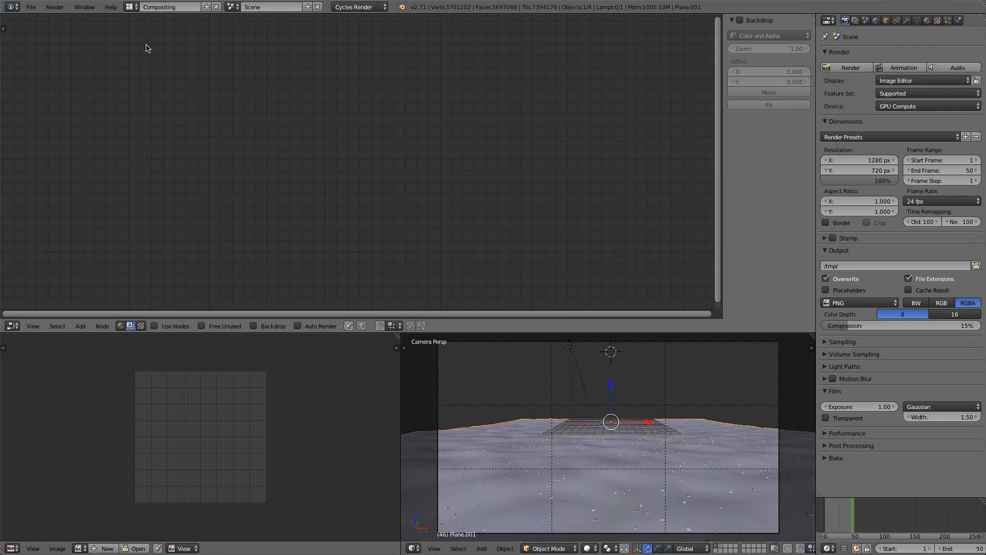
click(173, 326)
click(273, 330)
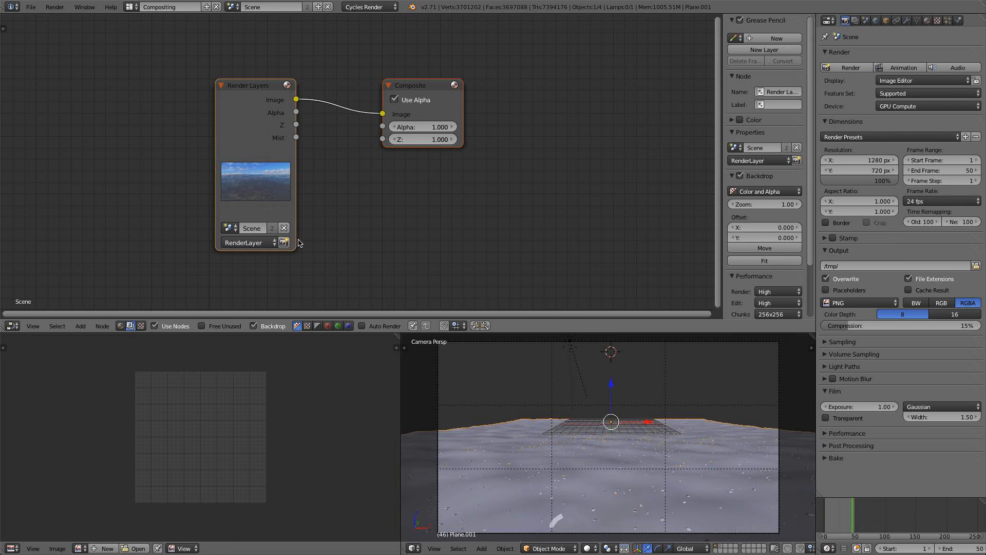
- Add a Viewer node to the Render Layers image output and move the Viewer and Composite nodes well away from Render Layers
ctrl+shift+click(243, 100)
scroll(297, 149, down, 4)
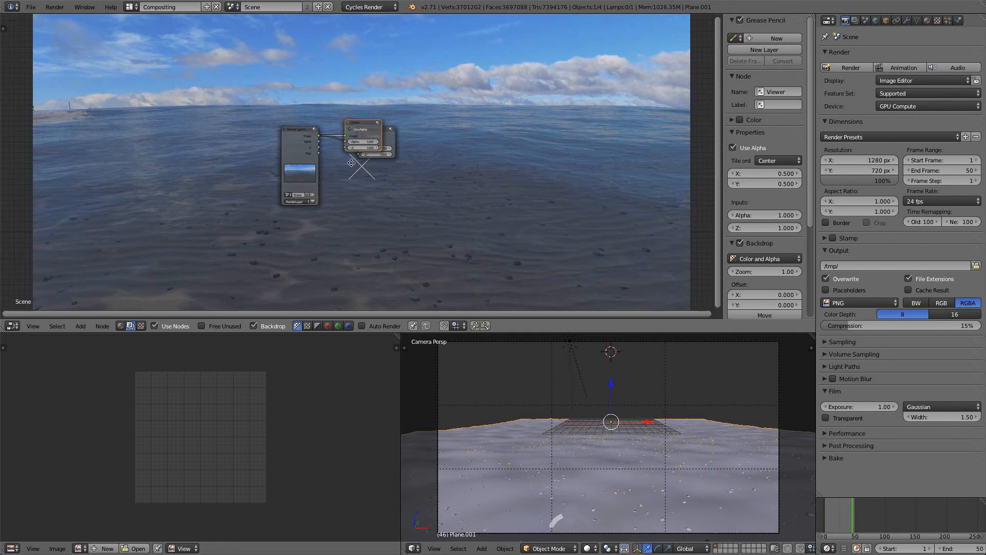
drag(296, 149, 559, 180)
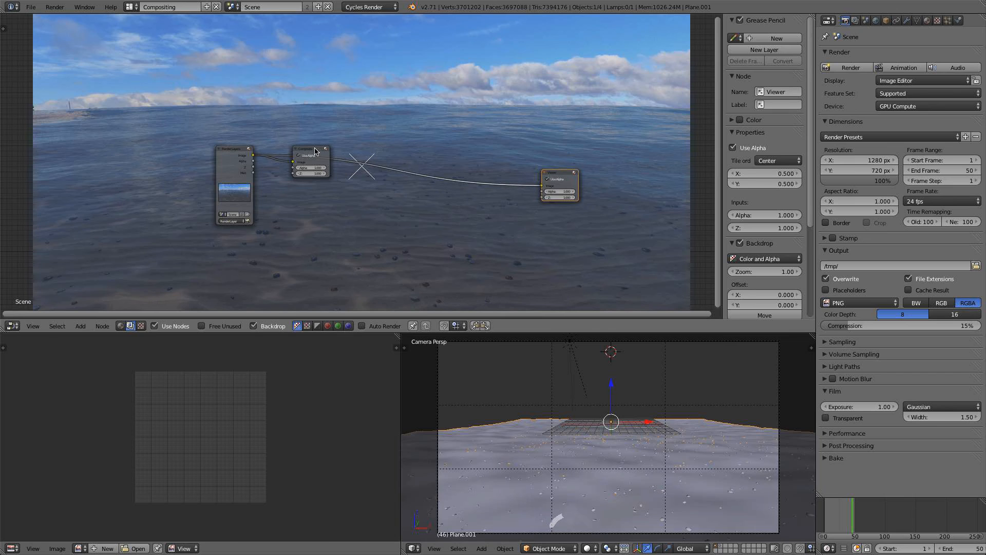
drag(315, 150, 575, 215)
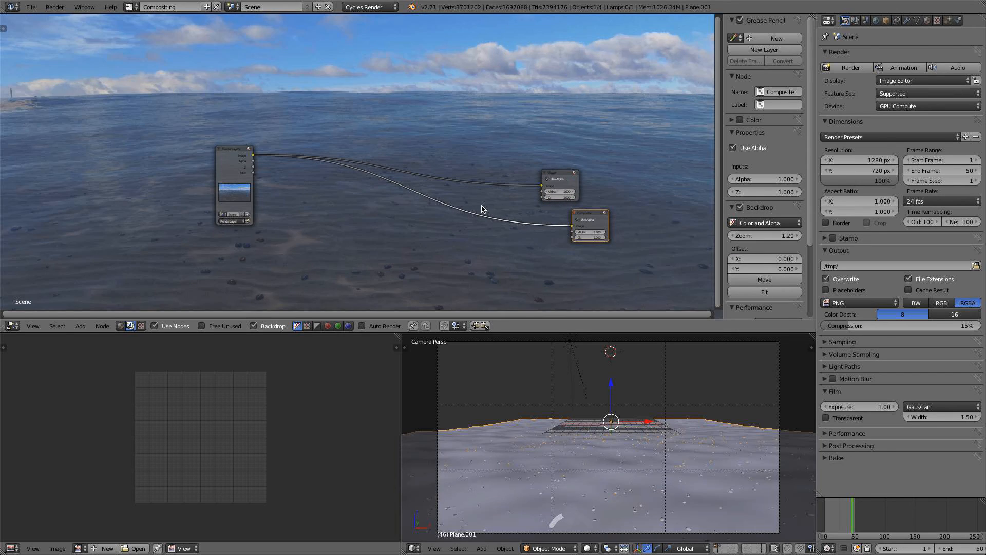
- Shrink the compositor backdrop to show the whole rendered image and hide the node editor's properties sidebar
key(v)
key(v)
key(v)
key(v)
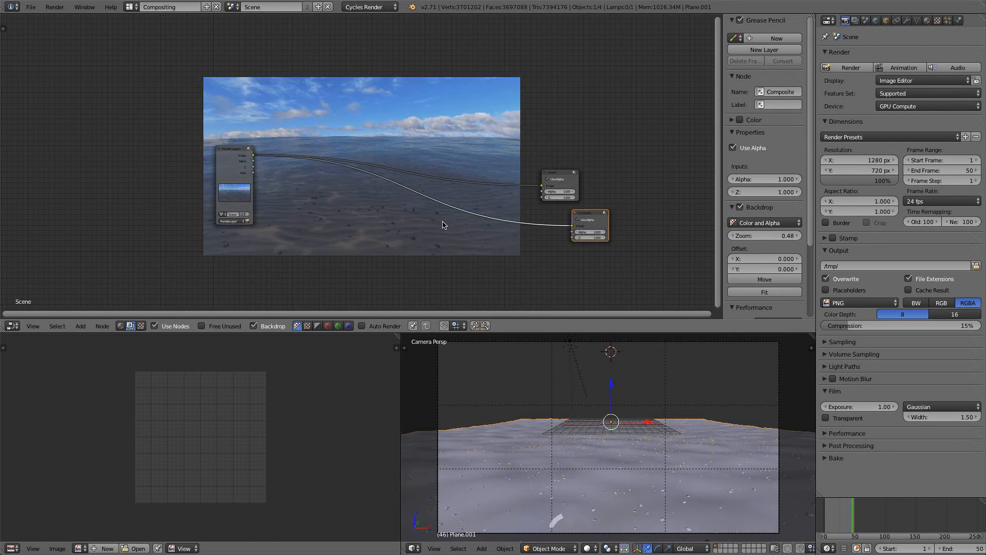
key(alt+v)
key(alt+v)
key(n)
- Move the Viewer and Composite nodes farther from Render Layers to make room for new nodes between them
middle_drag(418, 232, 192, 273)
scroll(266, 231, down, 4)
middle_drag(264, 219, 195, 221)
scroll(262, 177, down, 1)
scroll(337, 147, down, 1)
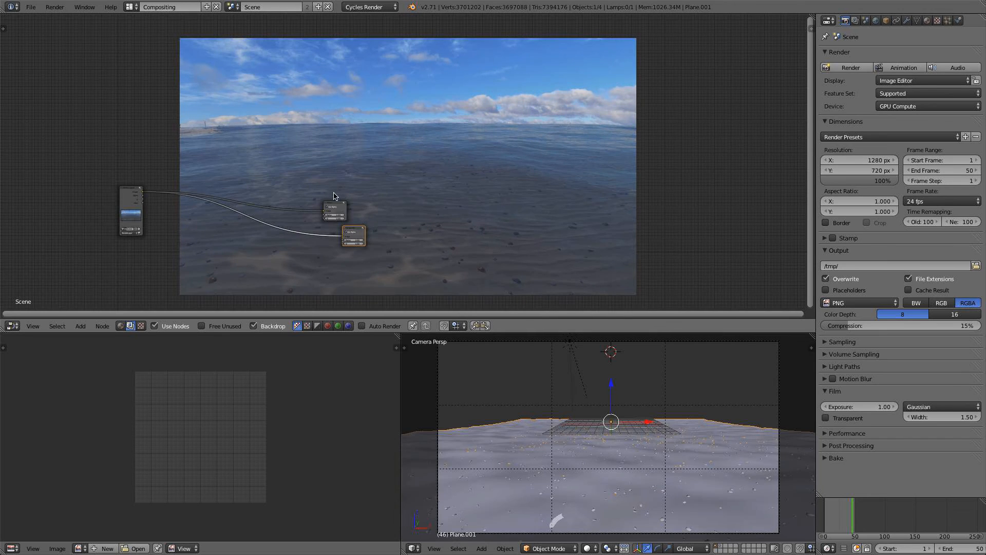
drag(337, 205, 583, 228)
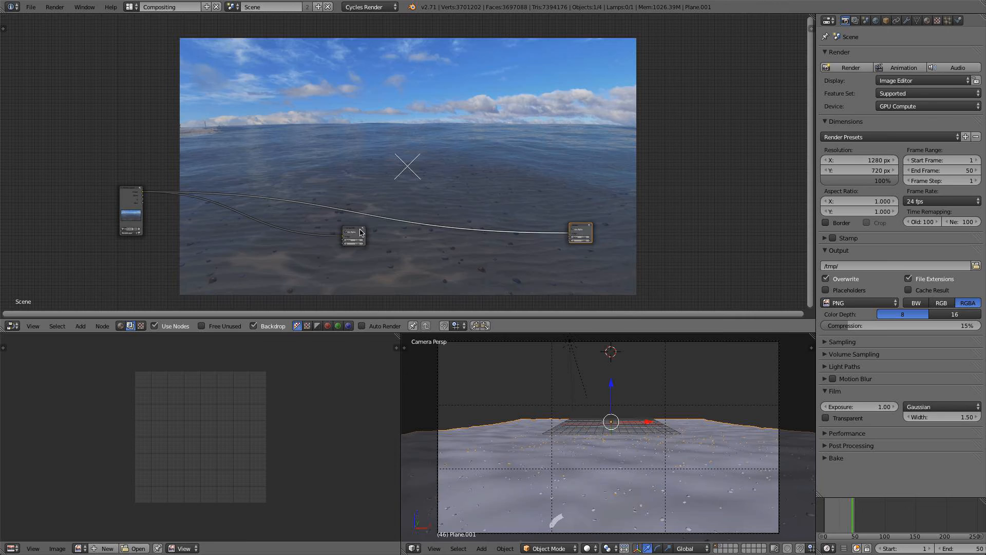
drag(360, 232, 602, 204)
- Add a Mix color node beside Render Layers and connect the rendered image to its first image input
scroll(457, 201, up, 5)
middle_drag(408, 180, 569, 151)
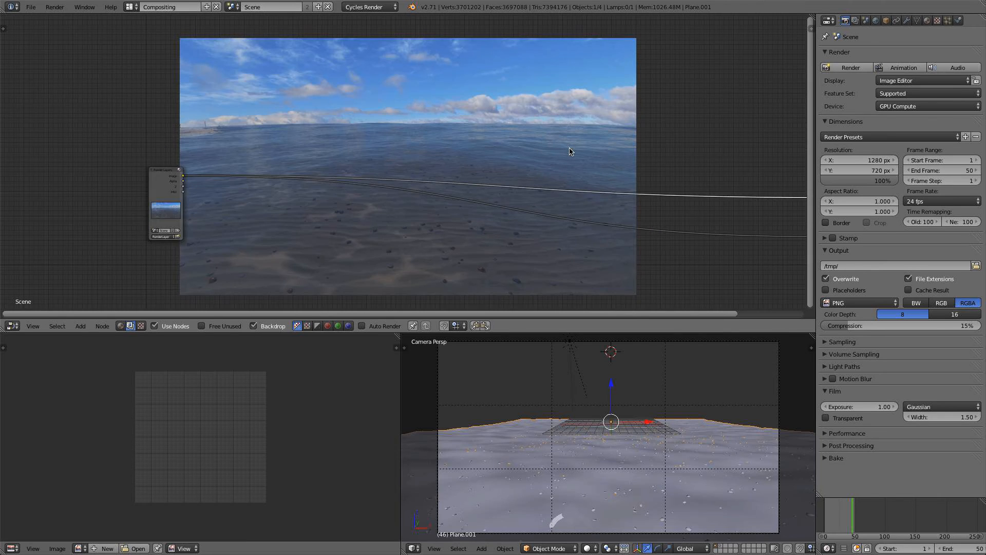
scroll(570, 151, up, 4)
middle_drag(174, 163, 354, 126)
scroll(457, 171, up, 2)
scroll(479, 139, up, 1)
mouse_move(383, 160)
middle_down()
mouse_move(439, 149)
mouse_move(385, 158)
middle_up()
scroll(330, 201, up, 1)
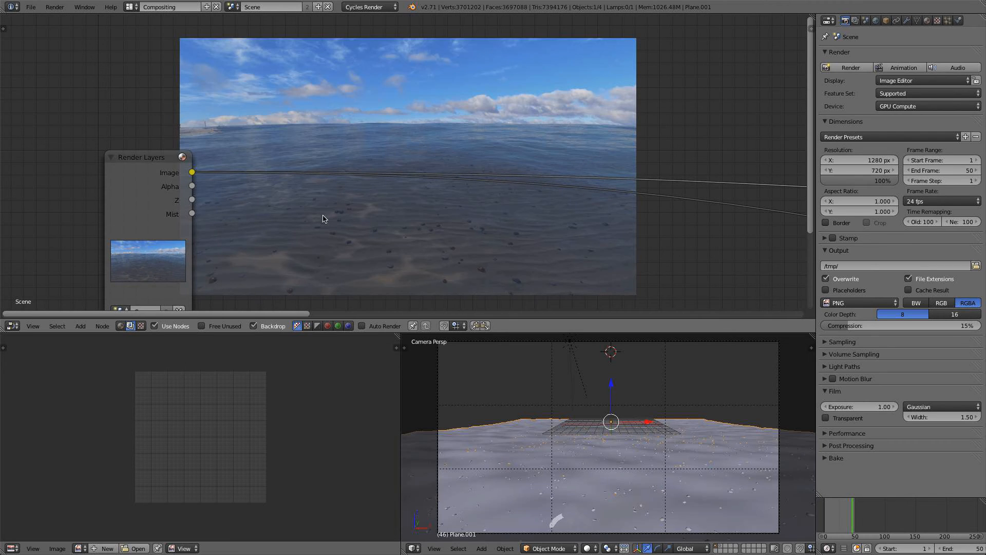
key(shift+a)
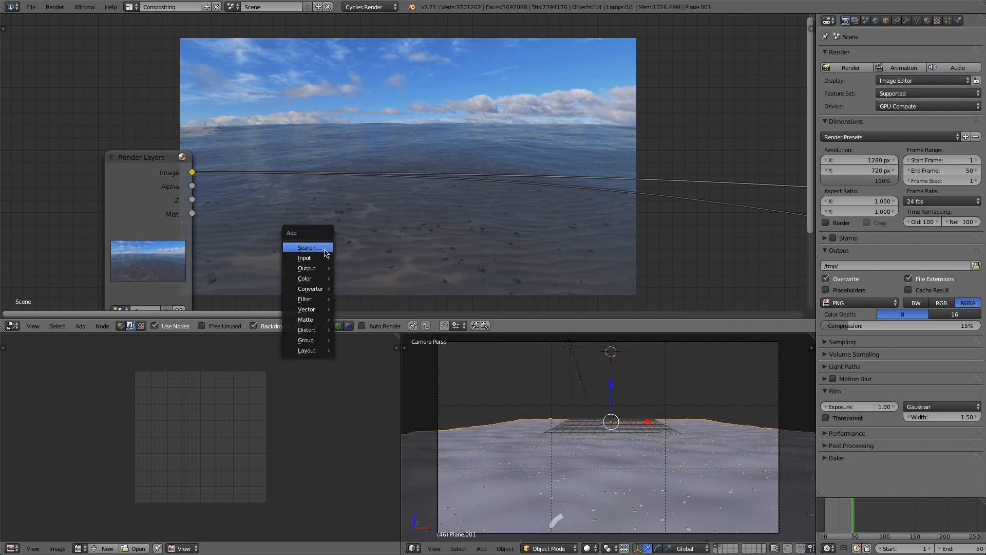
mouse_move(308, 276)
click(355, 276)
click(355, 185)
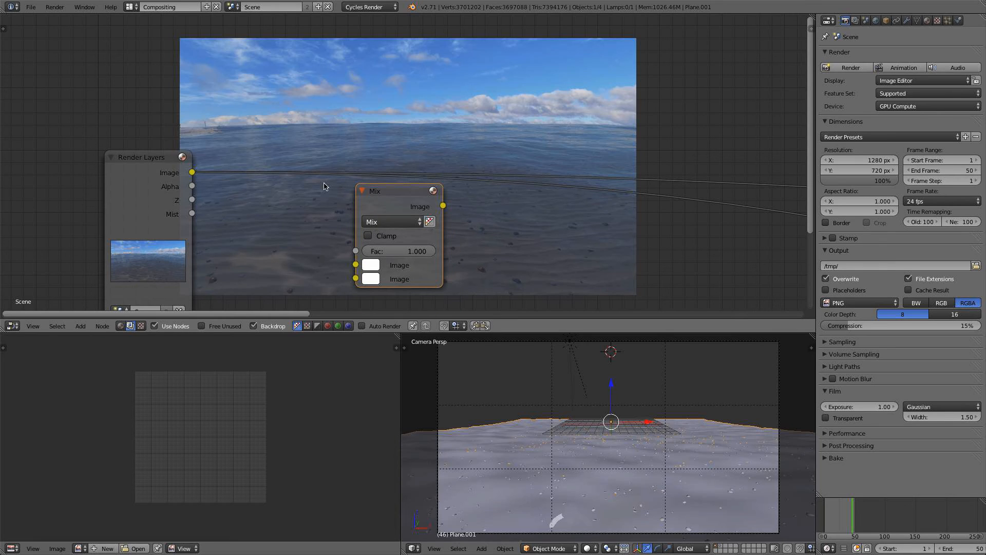
drag(193, 173, 355, 265)
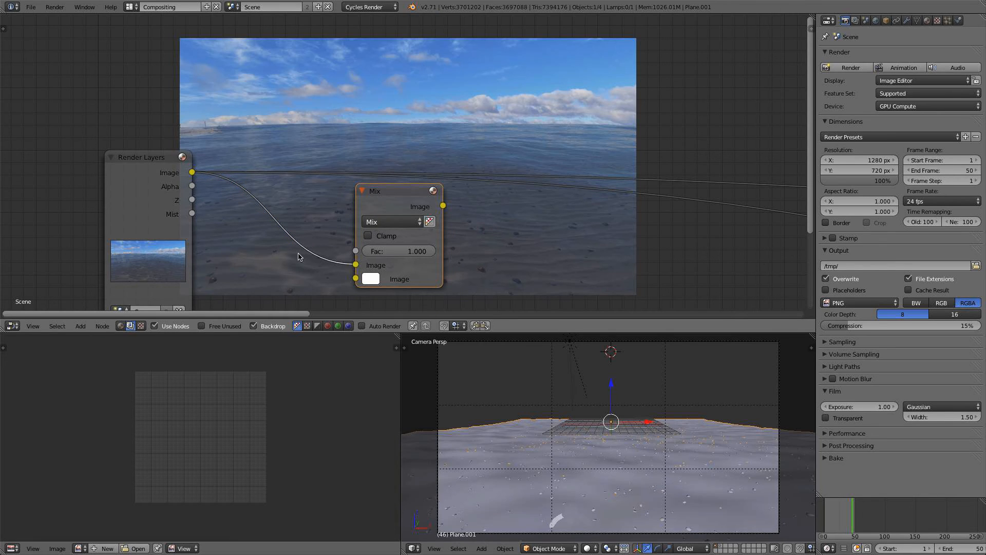
- Set the Mix node's second color to pale blue, drive its factor with the Mist pass, and preview its output in the Viewer
click(371, 279)
drag(414, 142, 415, 140)
drag(192, 213, 355, 251)
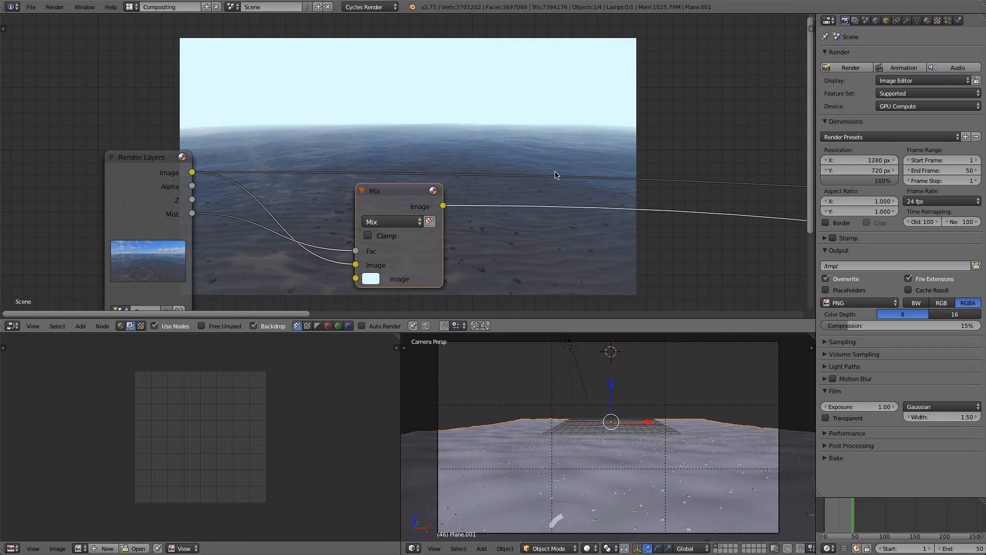
- Spread out the Render Layers and Mix nodes, placing the Mix node lower and closer to Render Layers
ctrl+middle_drag(556, 176, 487, 131)
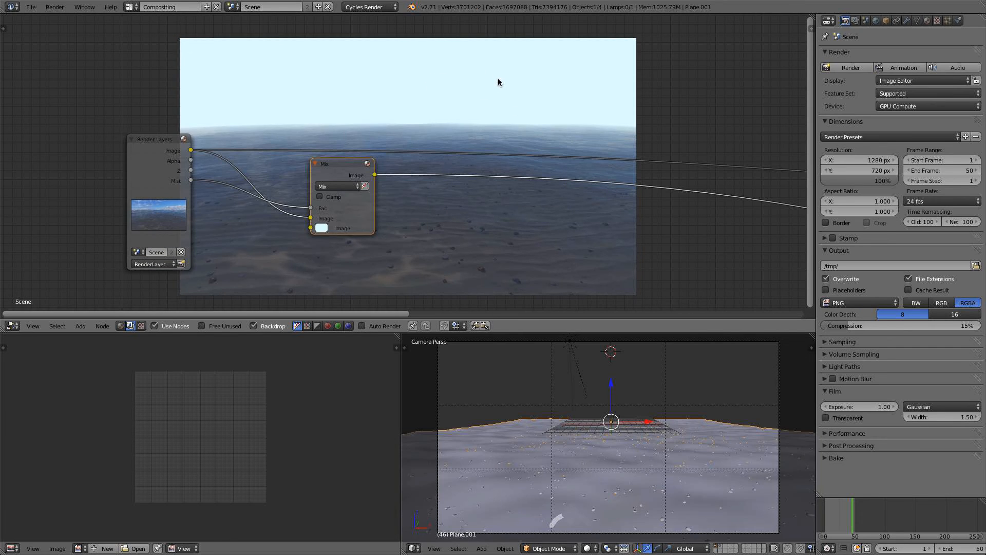
drag(172, 147, 91, 124)
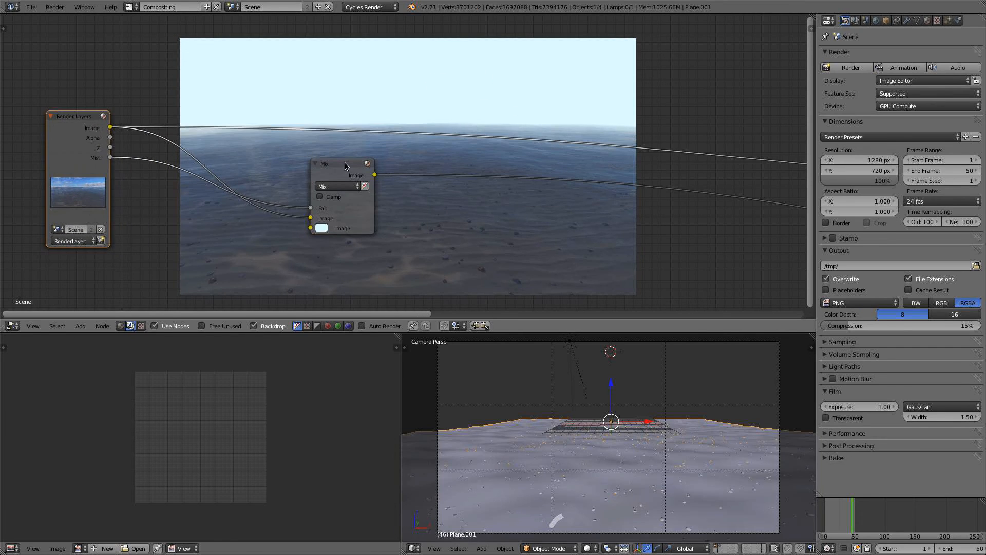
drag(347, 168, 265, 207)
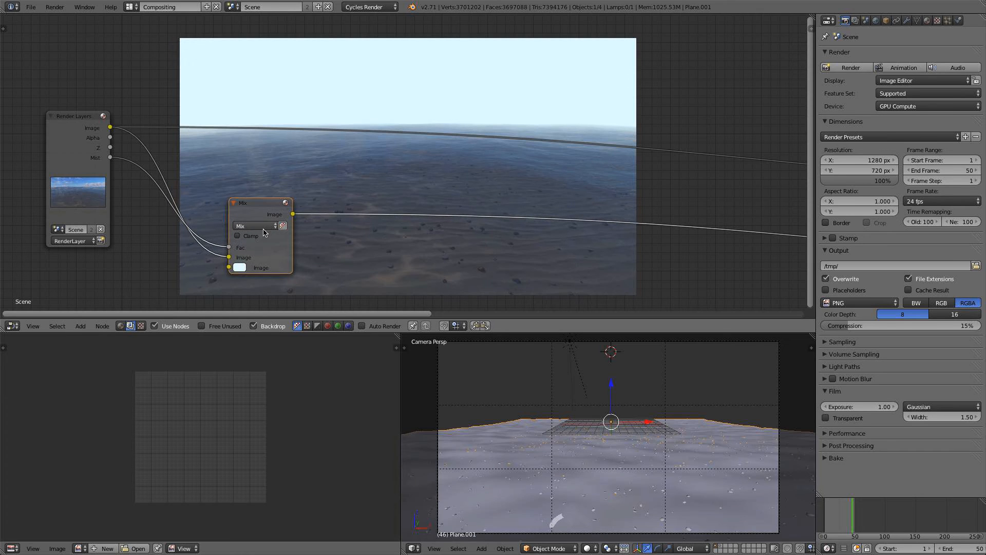
drag(286, 212, 278, 217)
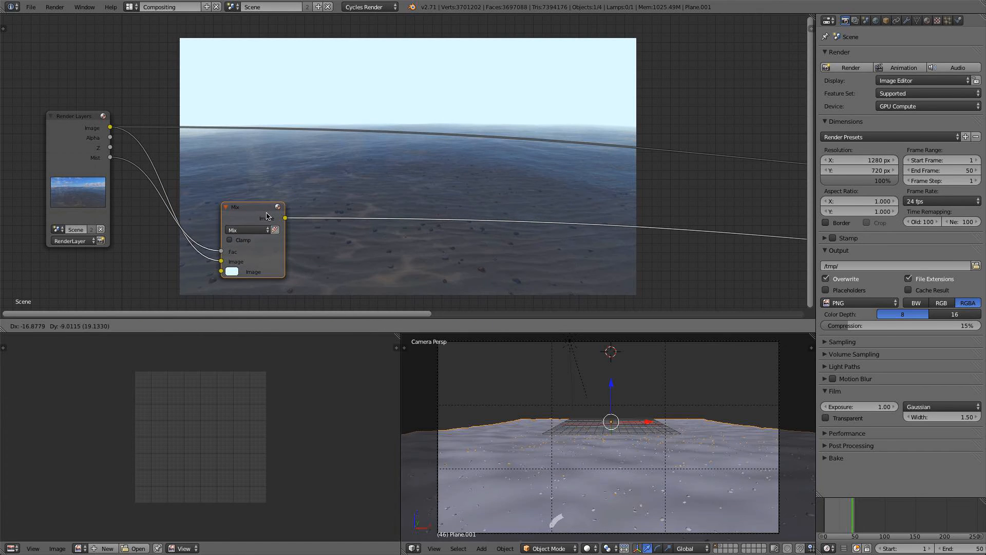
- Duplicate the Mix node after the mist mix, connect the original render to its second image input, and lower its factor to 0.836
key(shift+d)
click(424, 166)
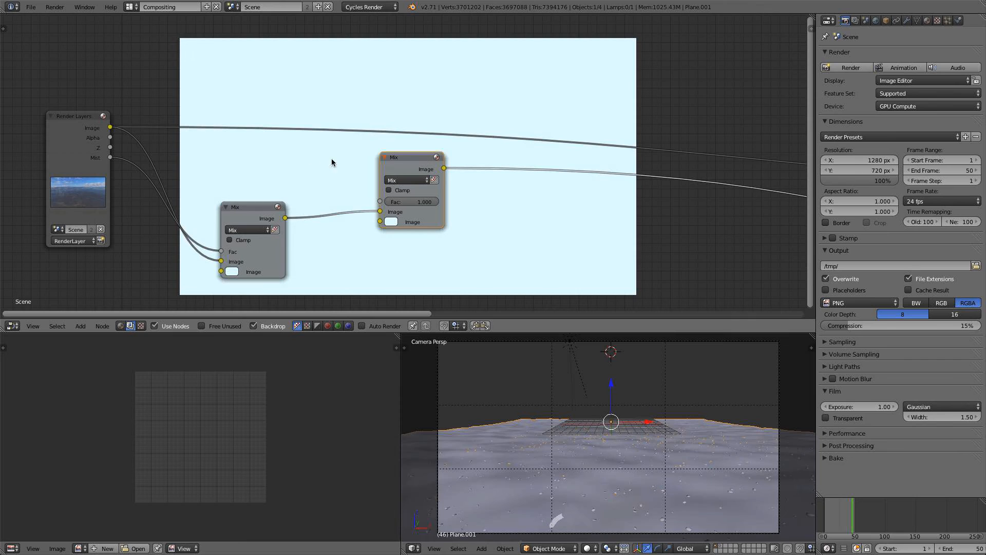
drag(110, 127, 383, 223)
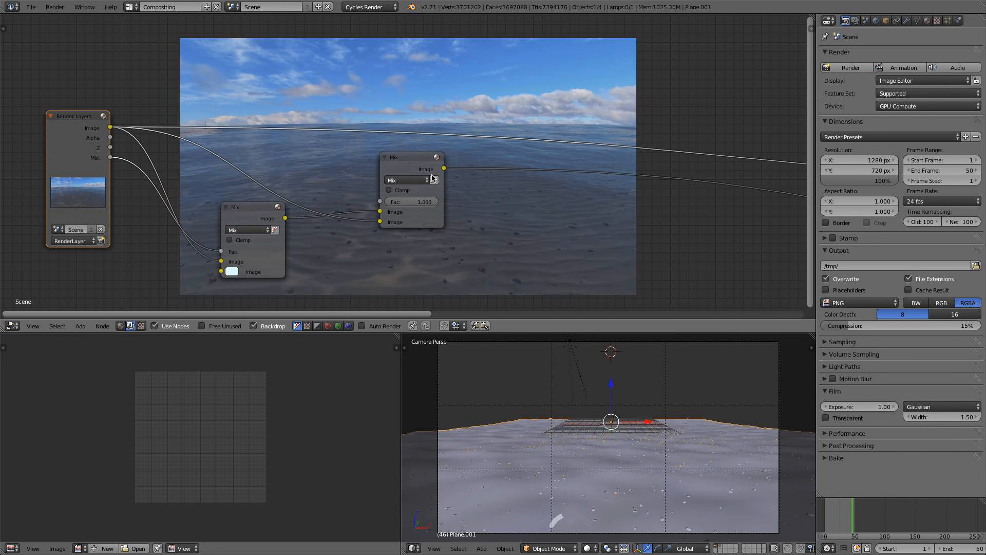
drag(432, 178, 433, 200)
drag(434, 198, 429, 198)
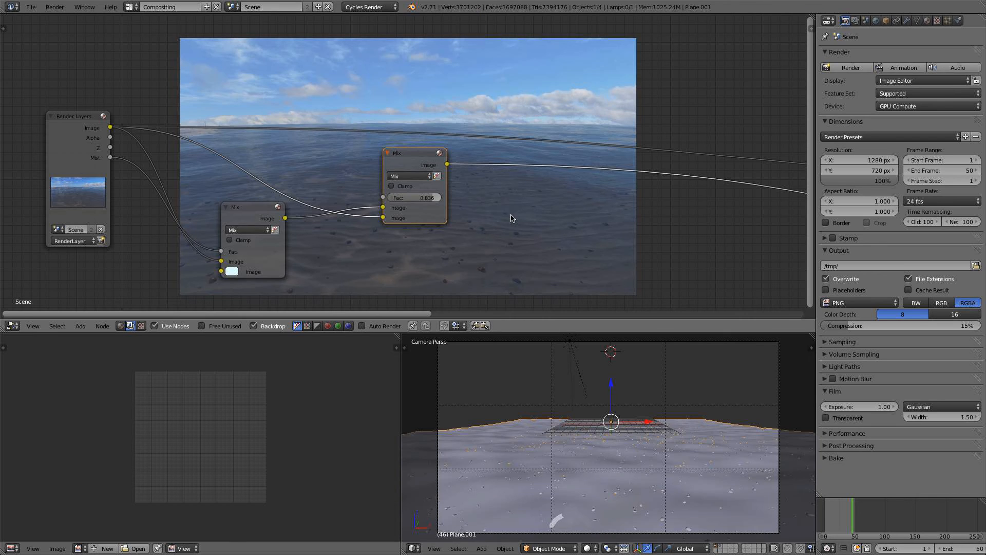
- Set the world's Mist Pass depth to 75 and start to 5
middle_drag(673, 281, 565, 211)
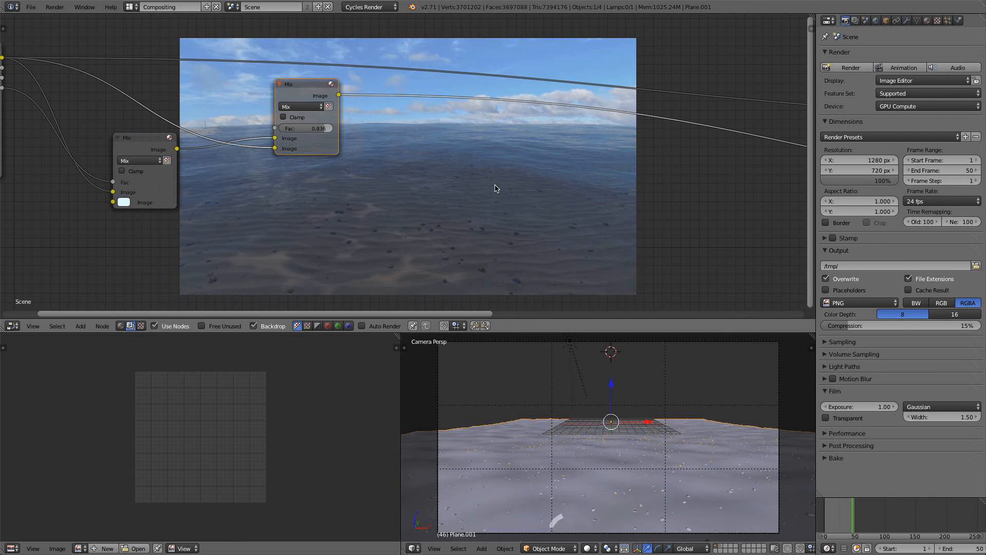
click(875, 21)
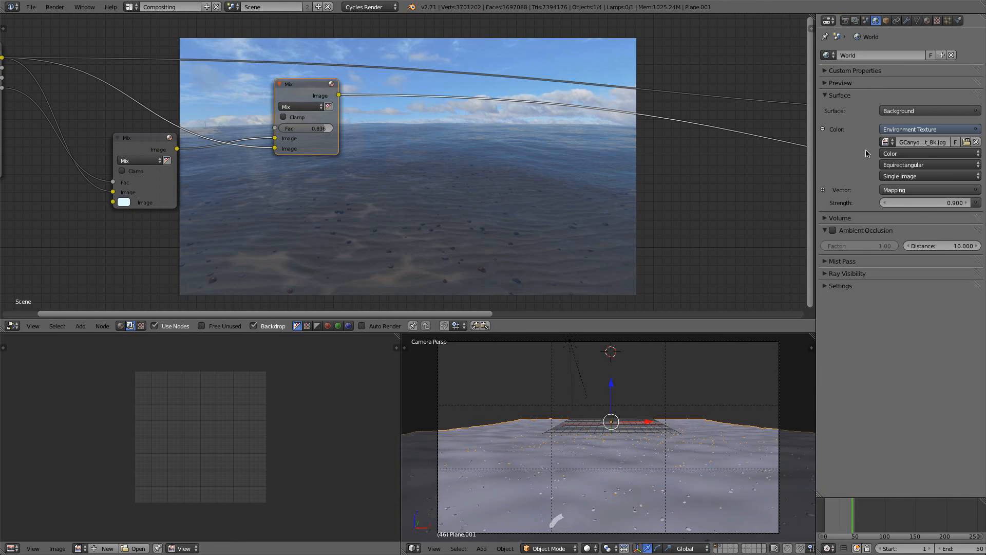
click(844, 274)
click(840, 262)
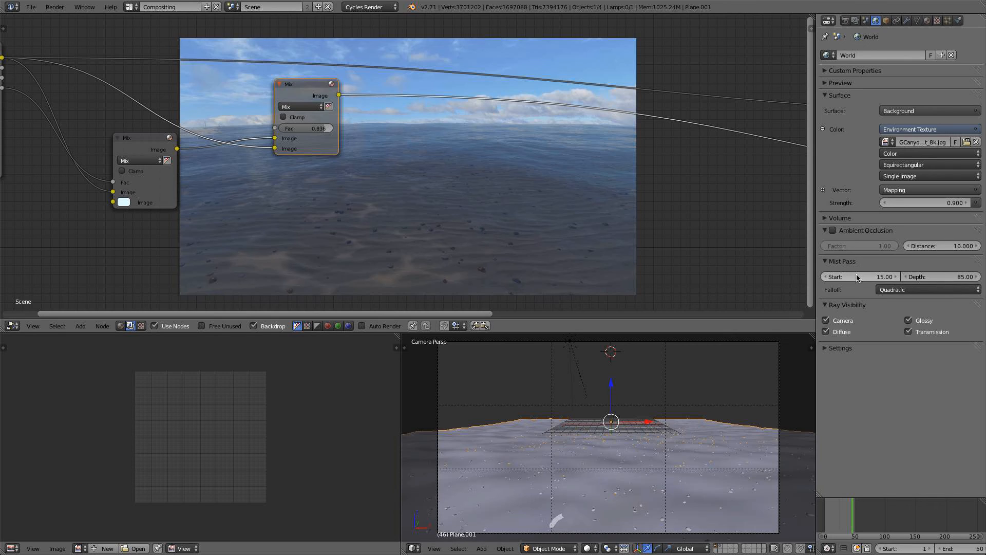
click(953, 277)
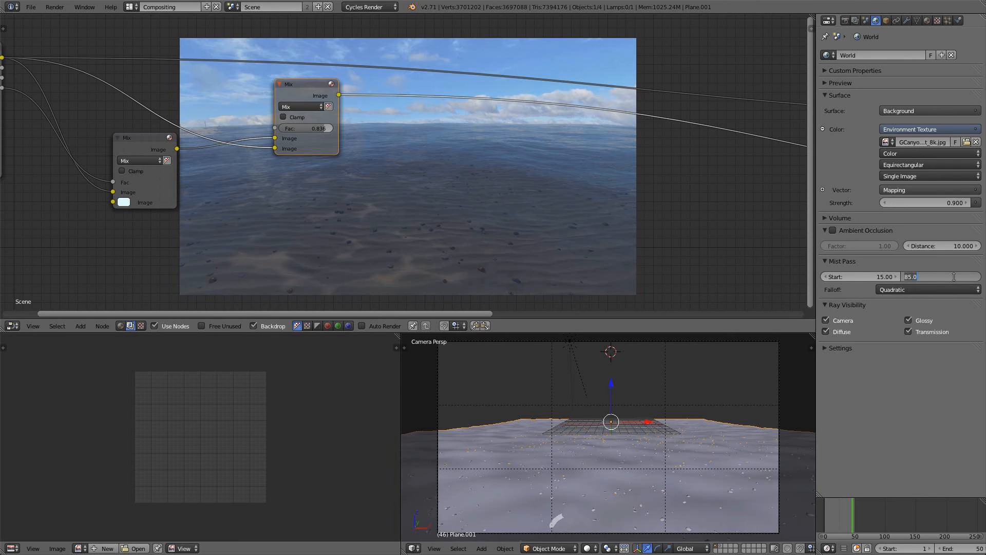
text(75)
key(Return)
click(871, 276)
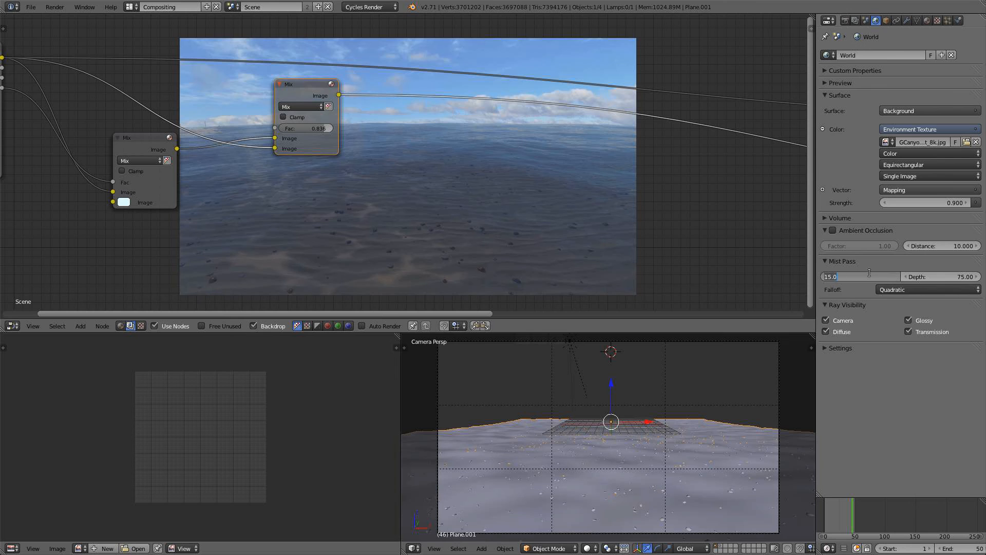
text(5)
key(Return)
- Set the factor of the second Mix node, which blends the mist with the original render, to 0.8
scroll(385, 189, down, 3)
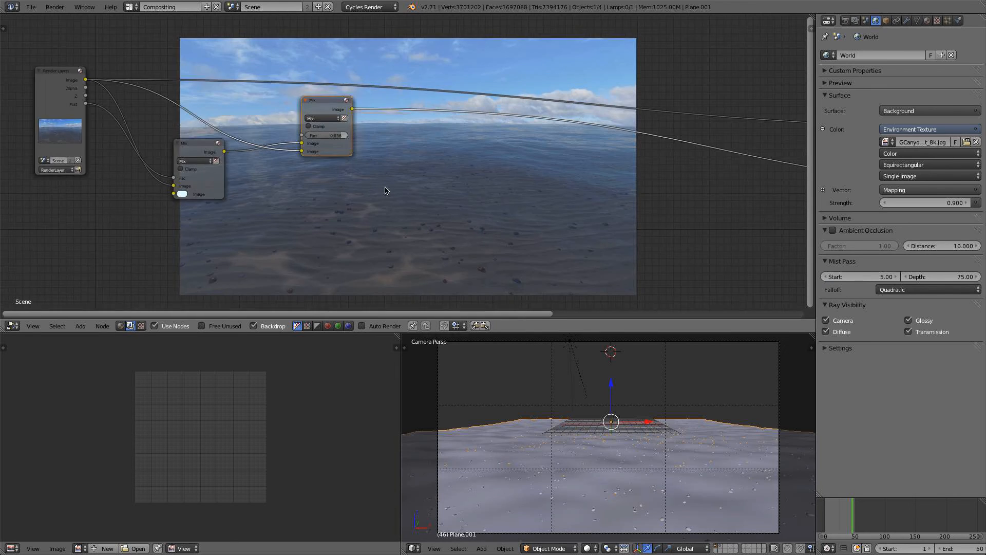
middle_drag(385, 189, 316, 211)
scroll(395, 124, down, 3)
middle_drag(399, 123, 405, 154)
scroll(405, 154, up, 4)
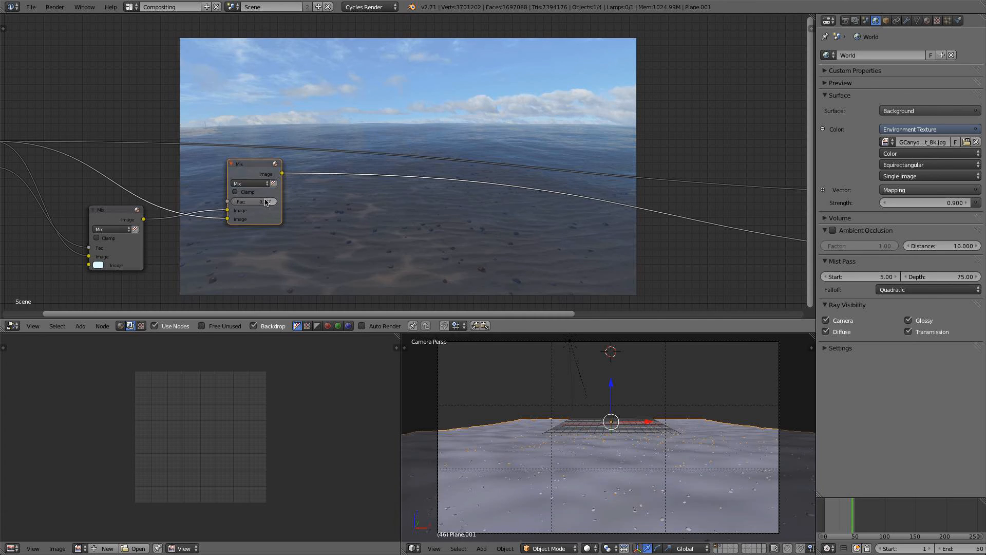
drag(265, 201, 348, 201)
middle_drag(349, 201, 287, 187)
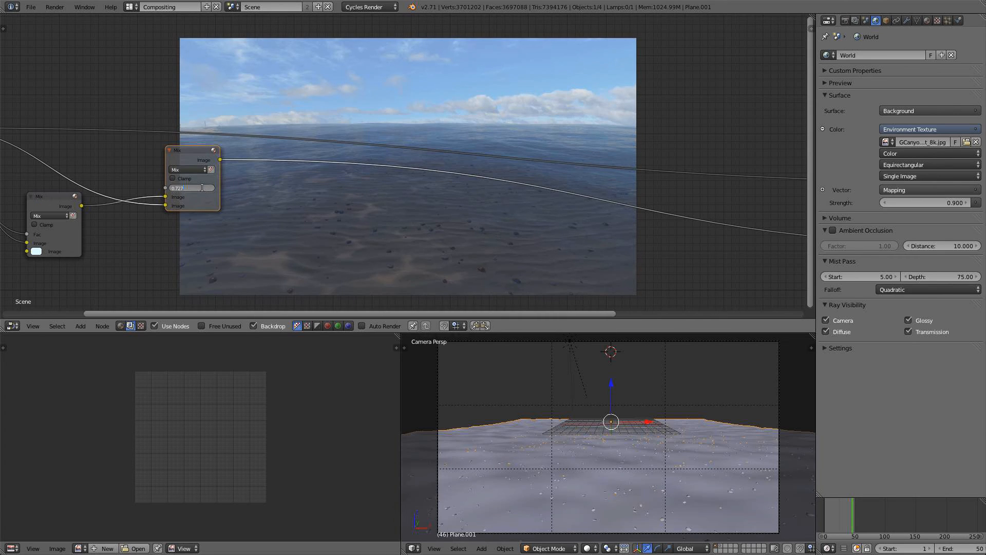
text(.8)
key(Return)
- Add a Color Balance node on the link following the second Mix node
key(shift+a)
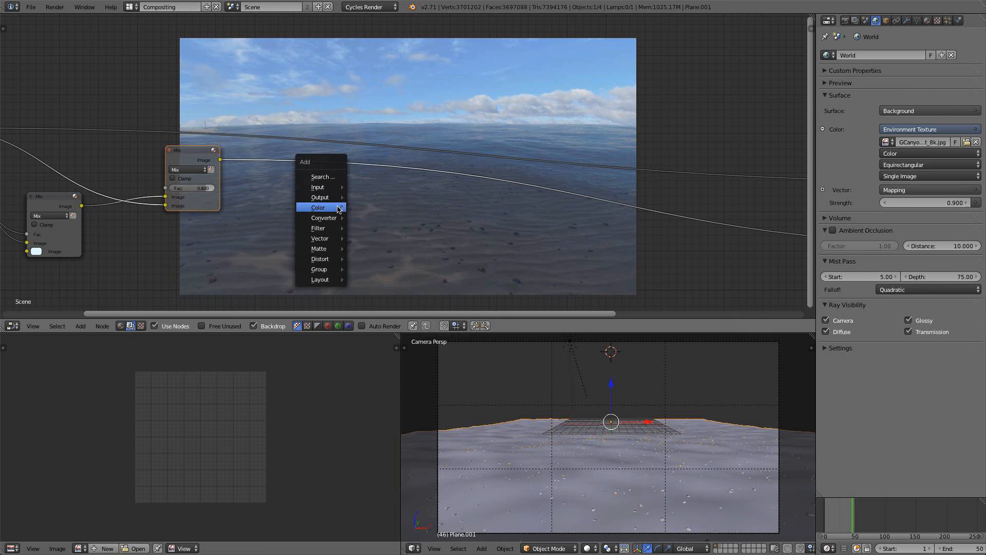
mouse_move(340, 208)
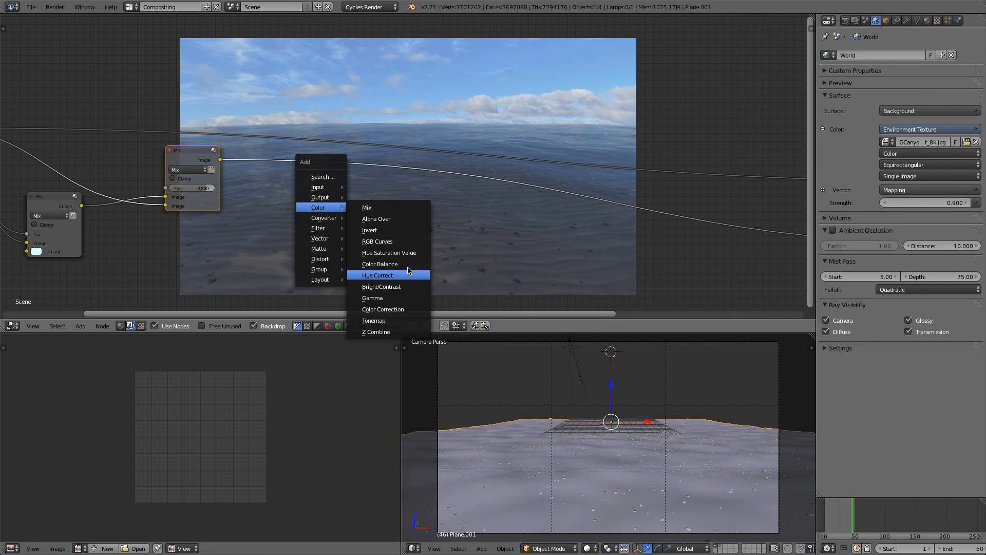
click(391, 263)
click(355, 193)
- Tint the Color Balance node's Lift slightly toward blue, undoing the first, stronger shift
middle_drag(355, 193, 361, 156)
scroll(298, 157, up, 7)
middle_drag(428, 80, 529, 65)
scroll(513, 72, up, 1)
middle_drag(401, 131, 302, 135)
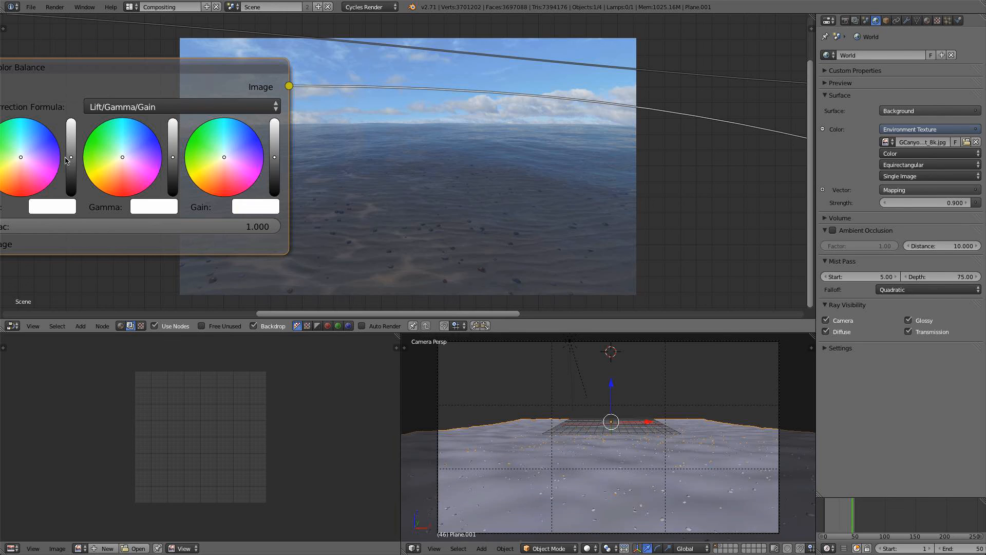
middle_drag(391, 157, 485, 145)
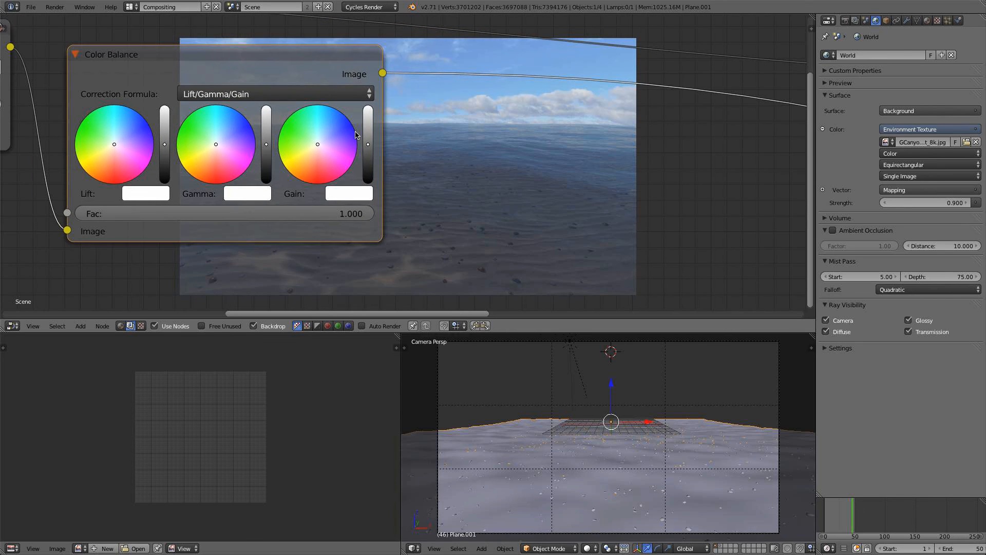
click(121, 137)
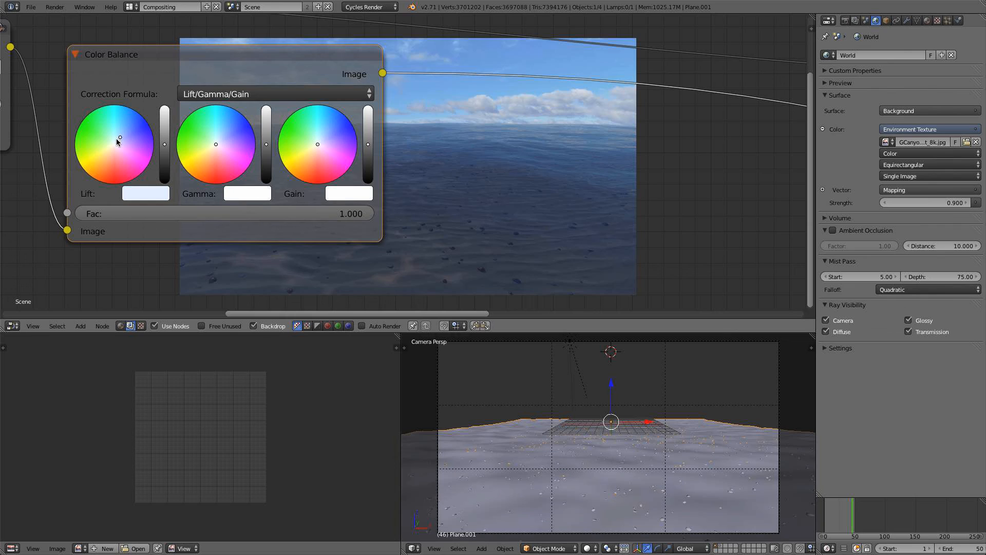
key(ctrl+z)
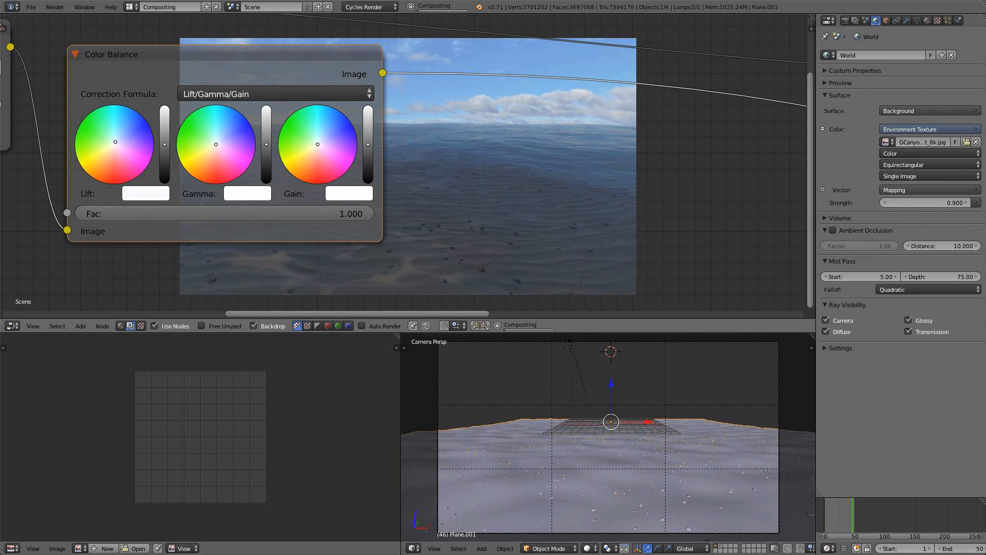
drag(117, 141, 118, 141)
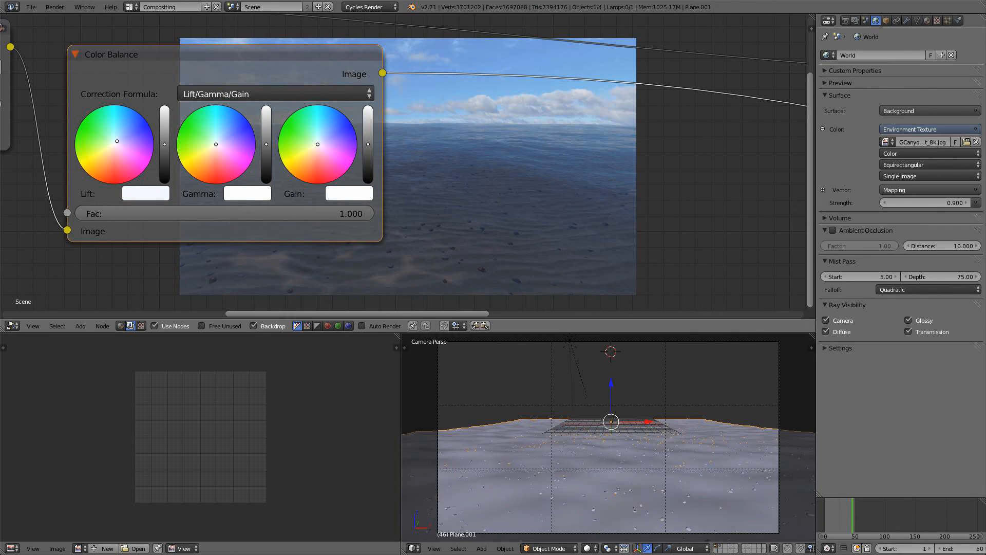
middle_drag(517, 164, 389, 160)
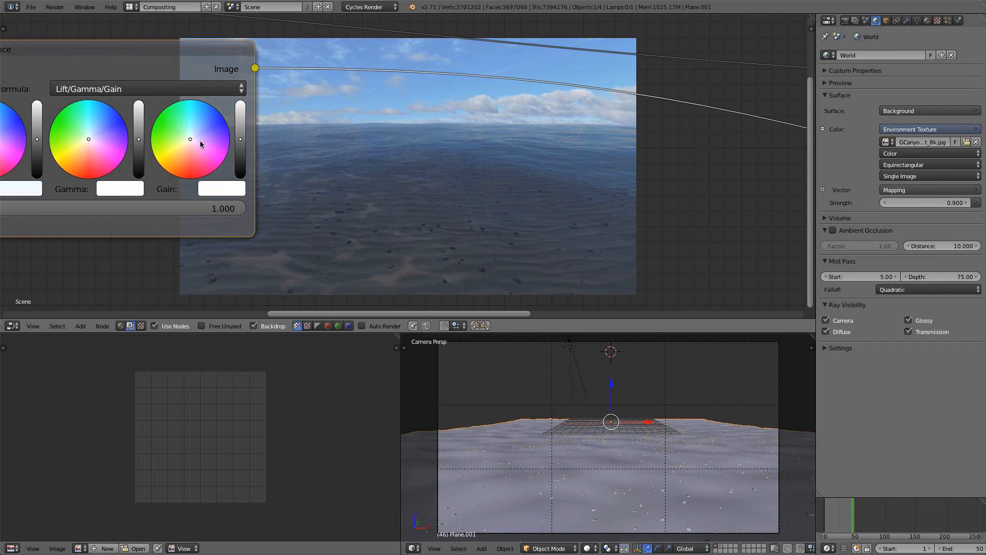
- Tint the Color Balance node's Gamma toward cyan-blue, then return the Gain tint to neutral and slightly raise the Gain brightness
drag(198, 131, 197, 131)
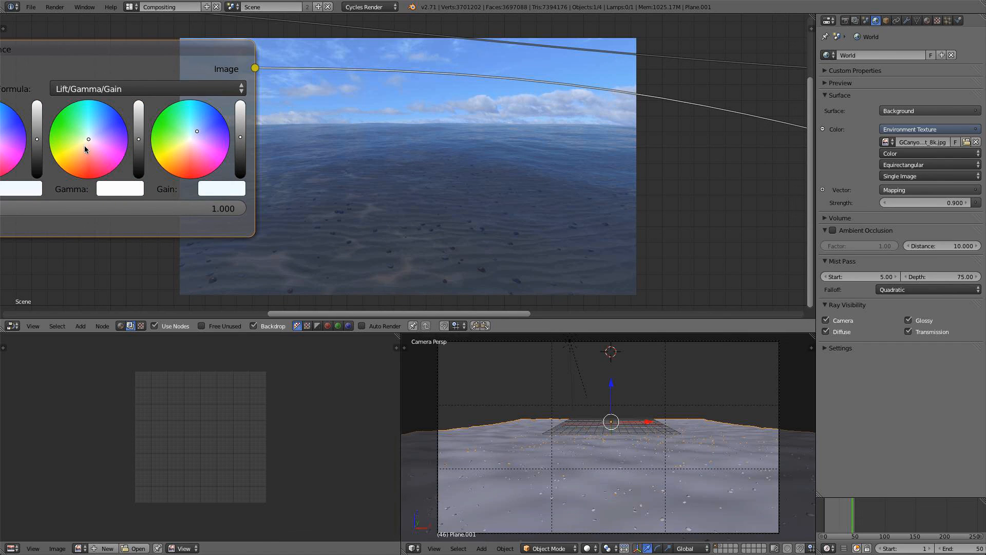
drag(85, 149, 95, 129)
drag(184, 155, 190, 138)
middle_drag(251, 142, 325, 139)
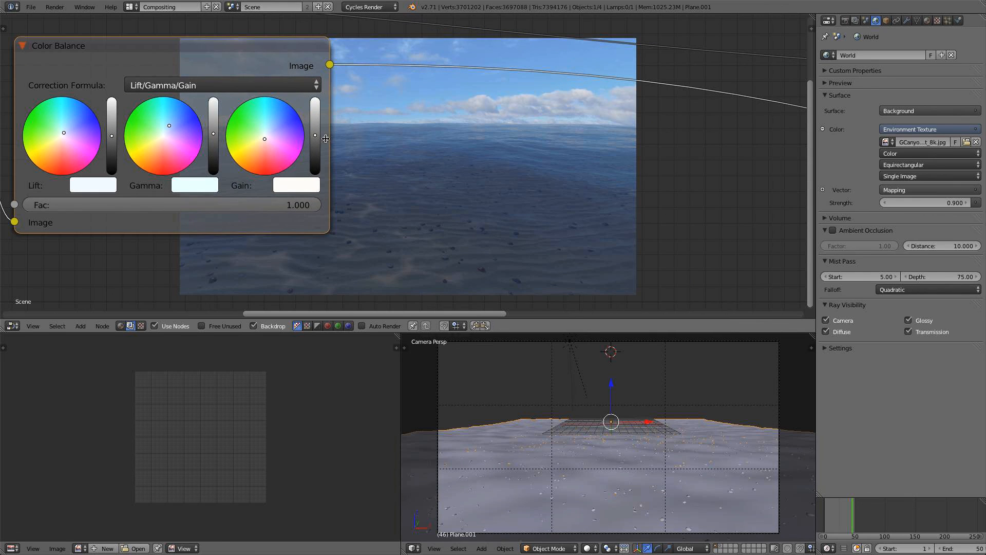
drag(315, 136, 311, 128)
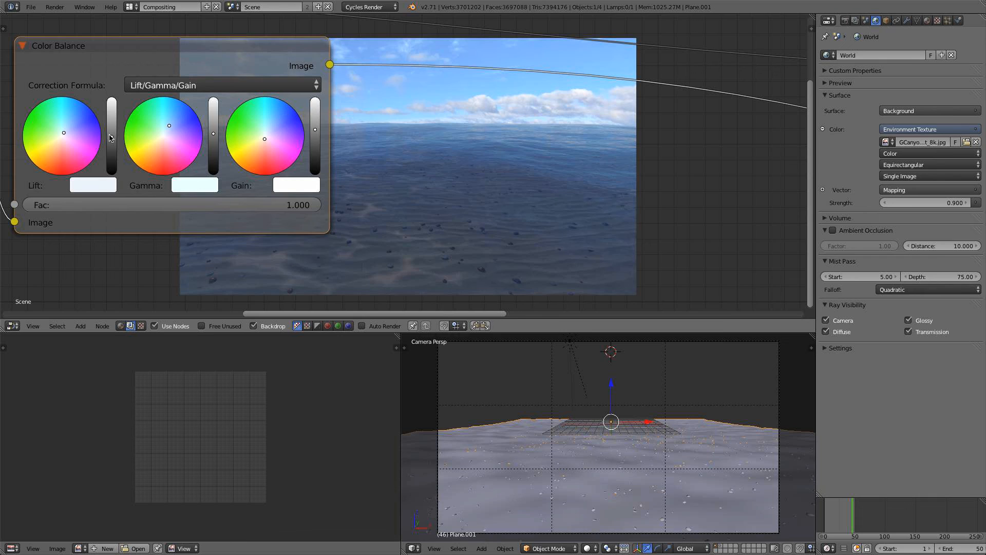
- Reduce the Color Balance node's Gamma tint to a very slight blue, close to neutral
scroll(420, 179, down, 4)
middle_drag(389, 166, 288, 120)
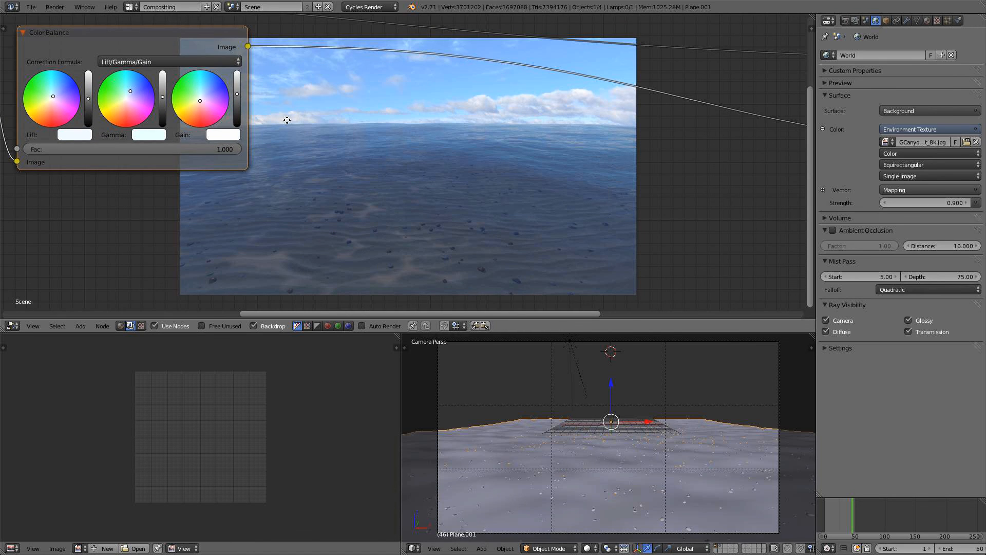
scroll(104, 121, up, 3)
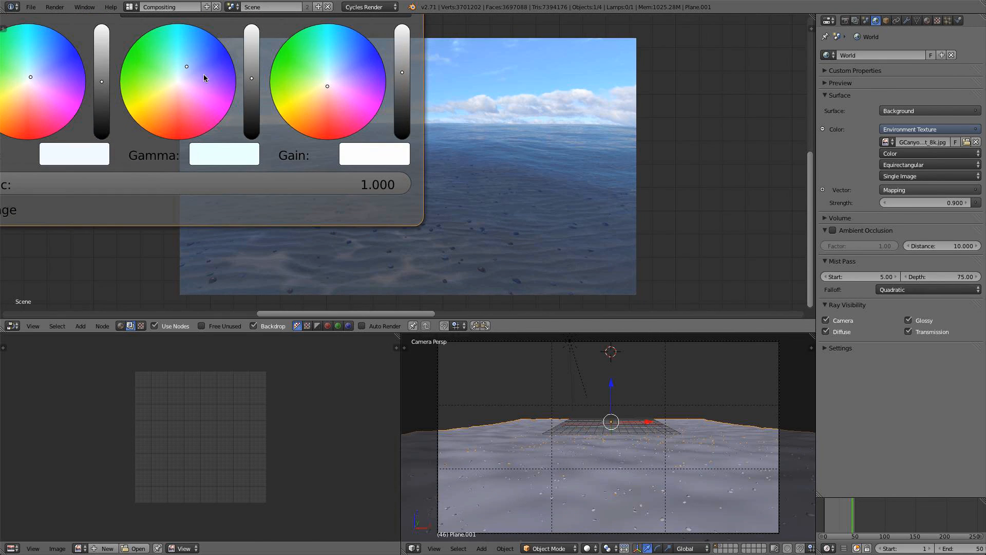
click(182, 73)
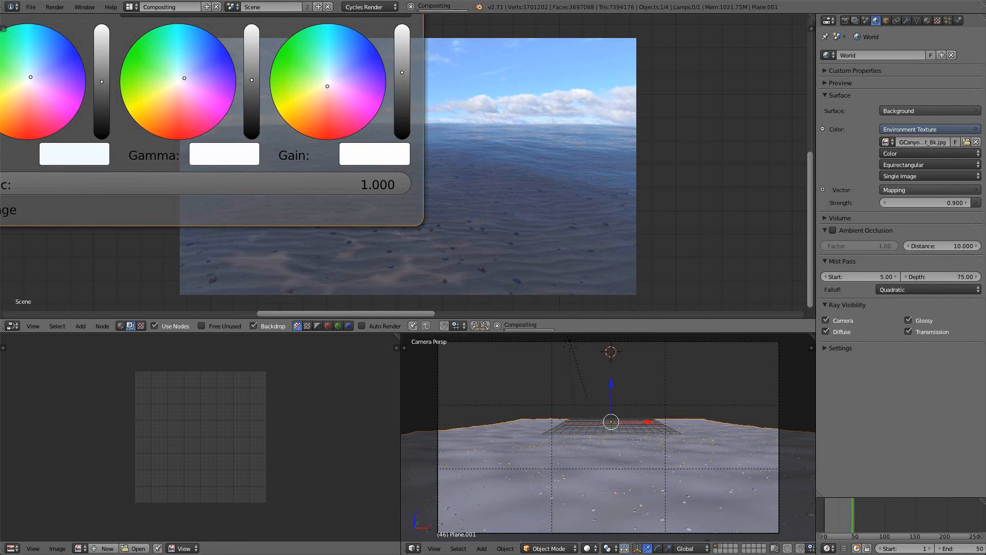
scroll(444, 197, down, 2)
middle_drag(445, 198, 203, 198)
scroll(204, 198, down, 1)
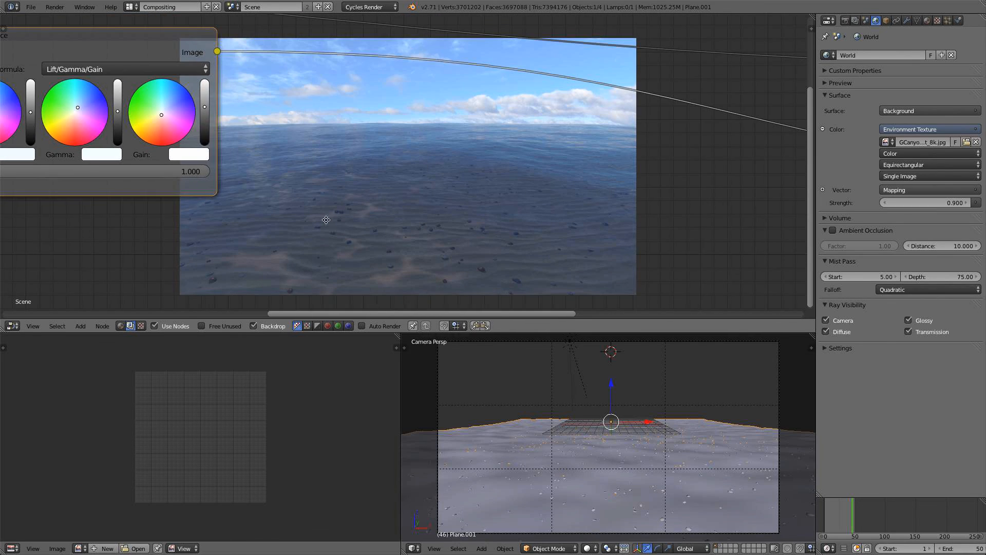
- Shrink the backdrop image and move it clear of the Color Balance node
key(v)
key(v)
alt+middle_drag(325, 221, 470, 248)
scroll(374, 247, up, 2)
middle_drag(416, 192, 424, 225)
middle_drag(363, 204, 307, 201)
- Add a Color Correction node on the link between the Color Balance node and the Viewer
key(shift+a)
mouse_move(306, 209)
mouse_move(294, 230)
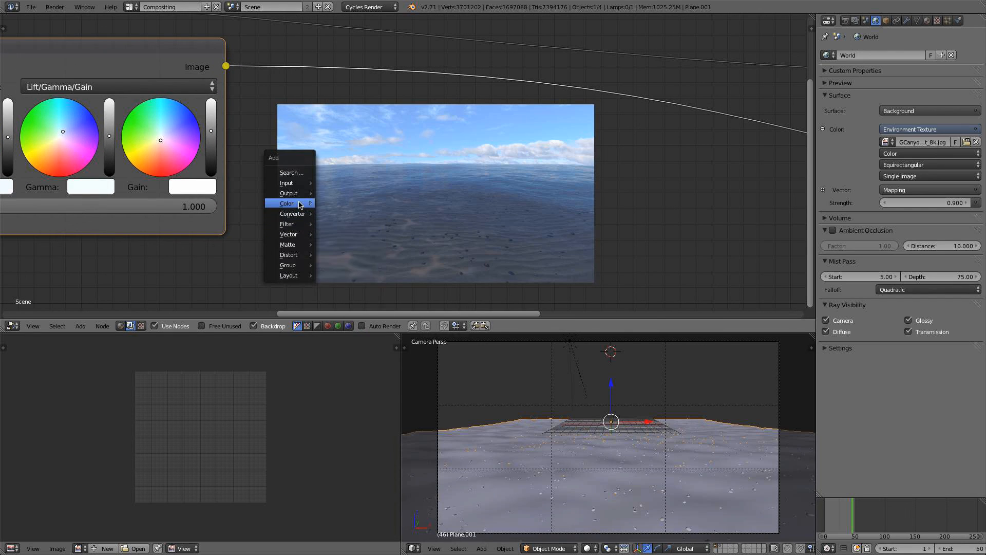
click(354, 305)
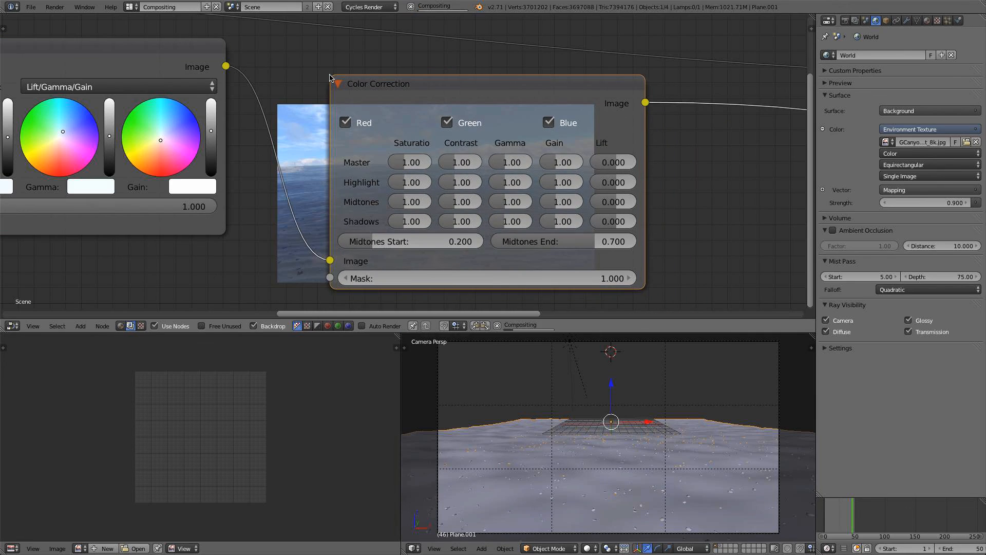
click(234, 141)
- Set the Color Correction node's Master Saturation to 1.2
scroll(148, 173, down, 1)
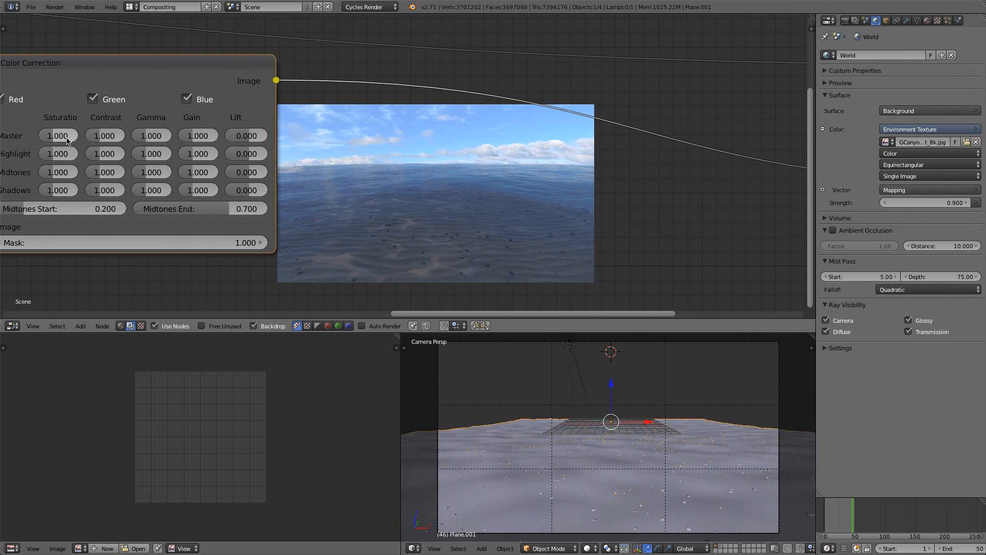
scroll(67, 141, down, 1)
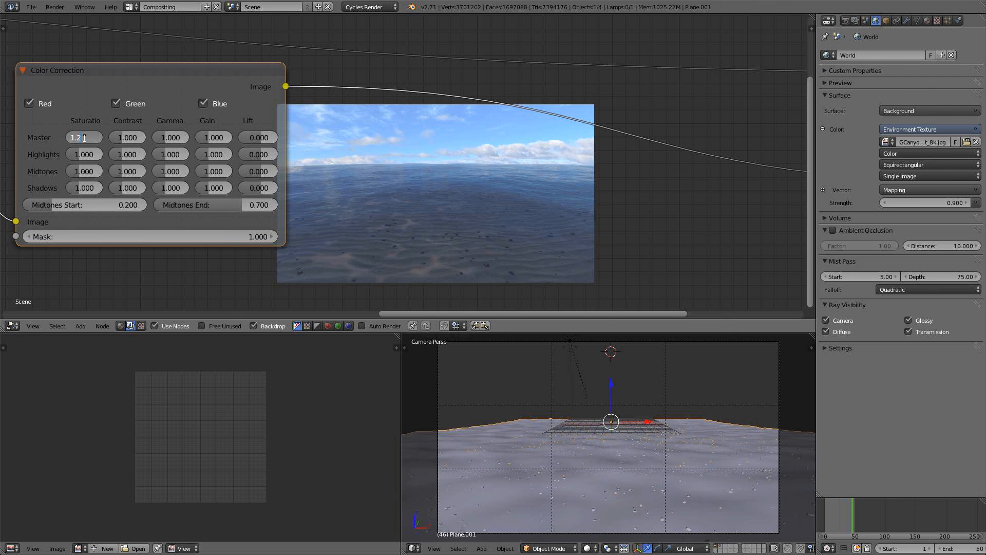
scroll(85, 142, down, 2)
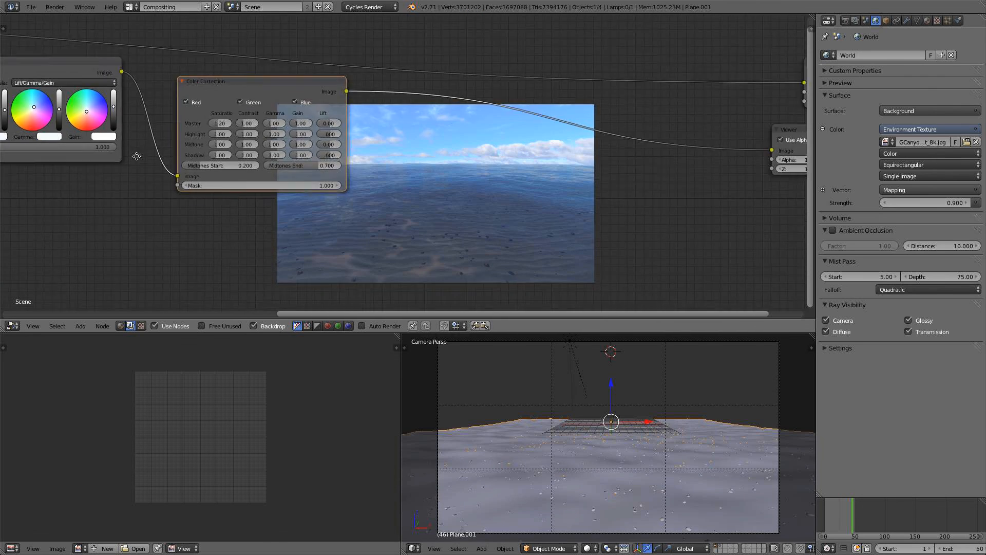
- Fine-tune the Color Balance node's Lift tint to a slight blue
middle_drag(147, 128, 583, 120)
scroll(574, 134, up, 4)
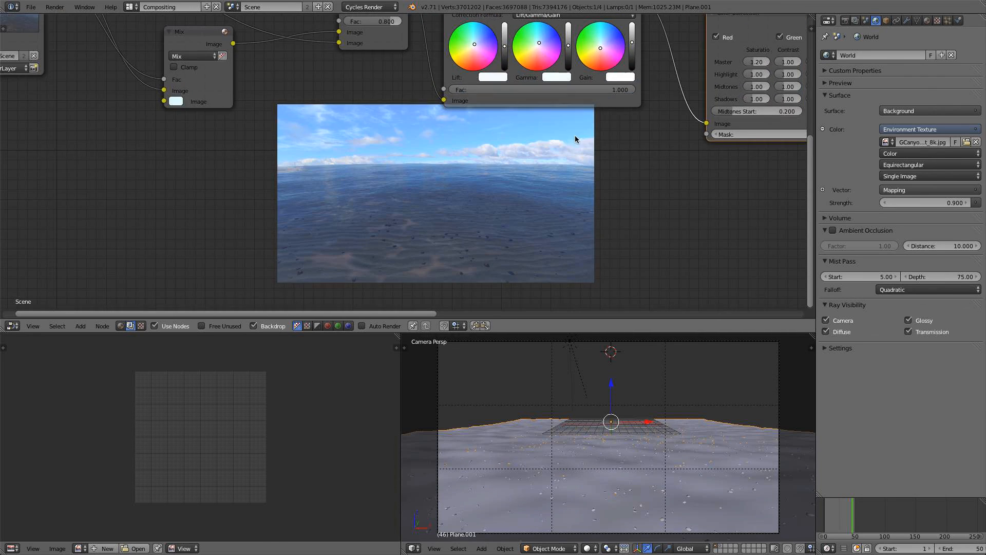
middle_drag(531, 142, 652, 177)
scroll(657, 173, up, 4)
middle_drag(666, 99, 667, 124)
scroll(668, 123, up, 3)
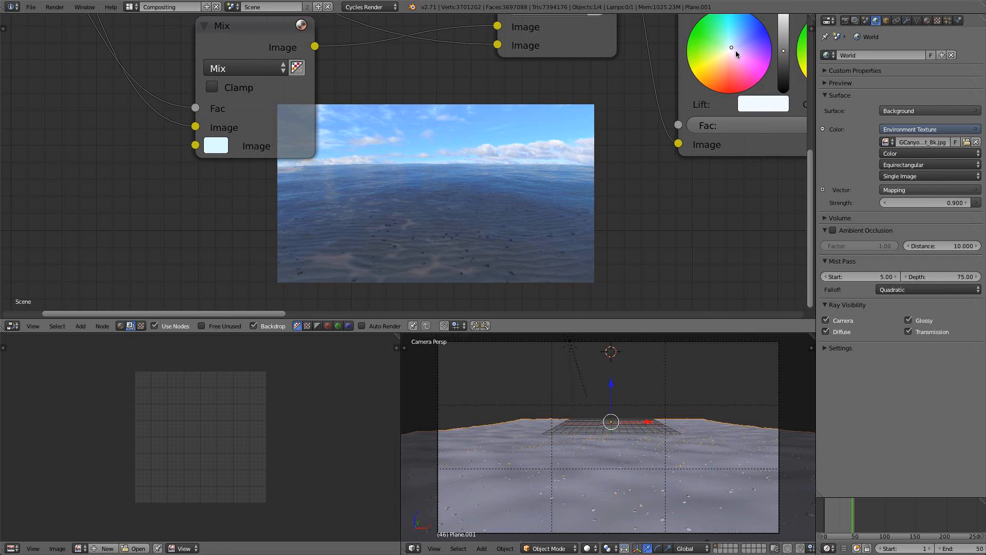
drag(736, 51, 732, 48)
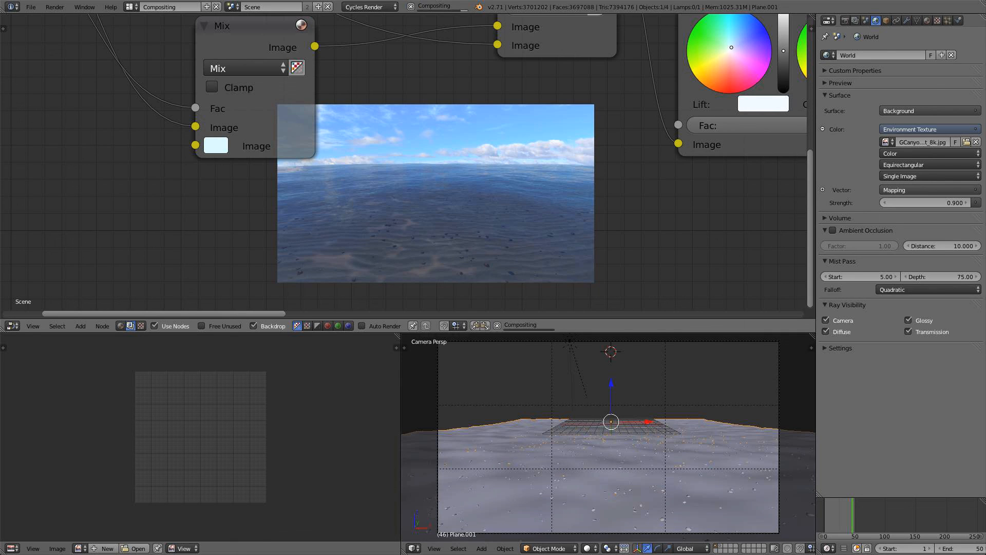
- Fine-tune the Color Balance node's Gain and Gamma tints, with Gamma slightly toward blue
middle_drag(698, 187, 82, 157)
scroll(260, 119, down, 3)
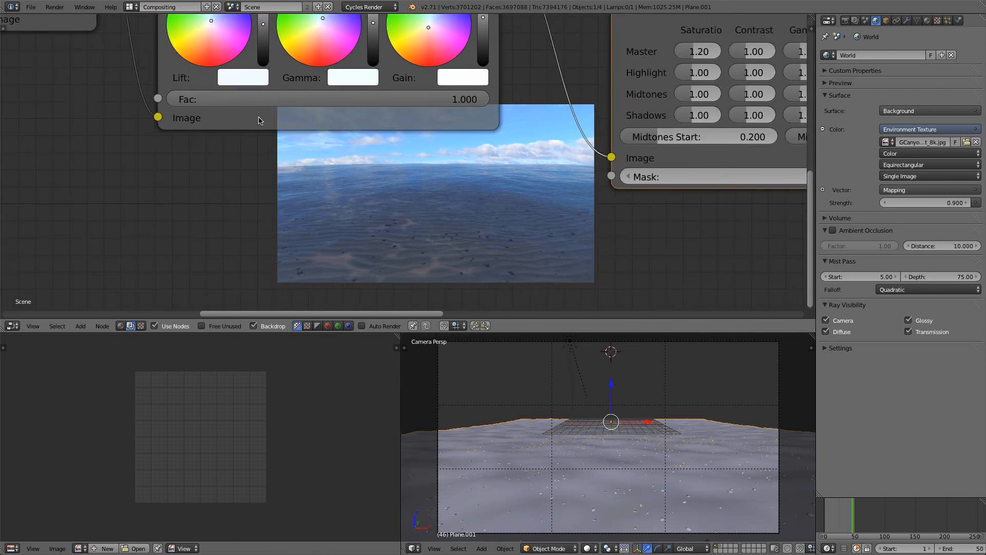
drag(426, 37, 426, 40)
drag(331, 26, 328, 28)
scroll(386, 167, down, 4)
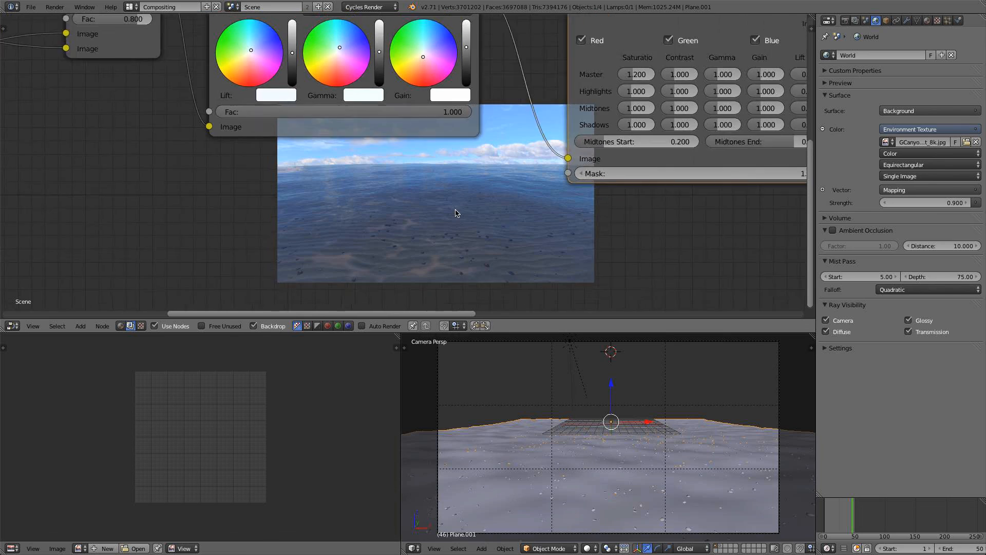
- Maximize the node editor, enlarge the backdrop image to fill most of it, and recentre the image
middle_drag(459, 211, 694, 151)
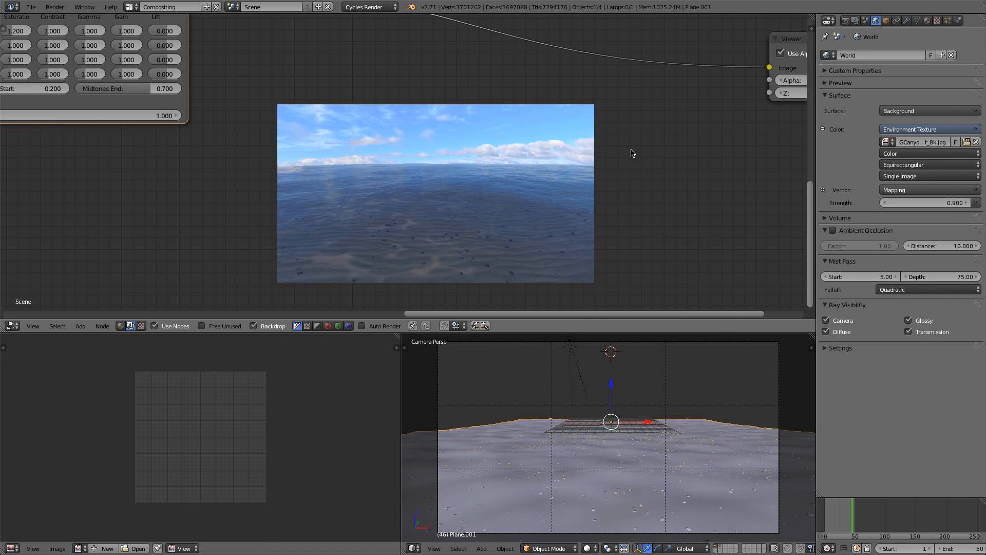
mouse_move(632, 153)
middle_down()
mouse_move(603, 150)
mouse_move(631, 147)
middle_up()
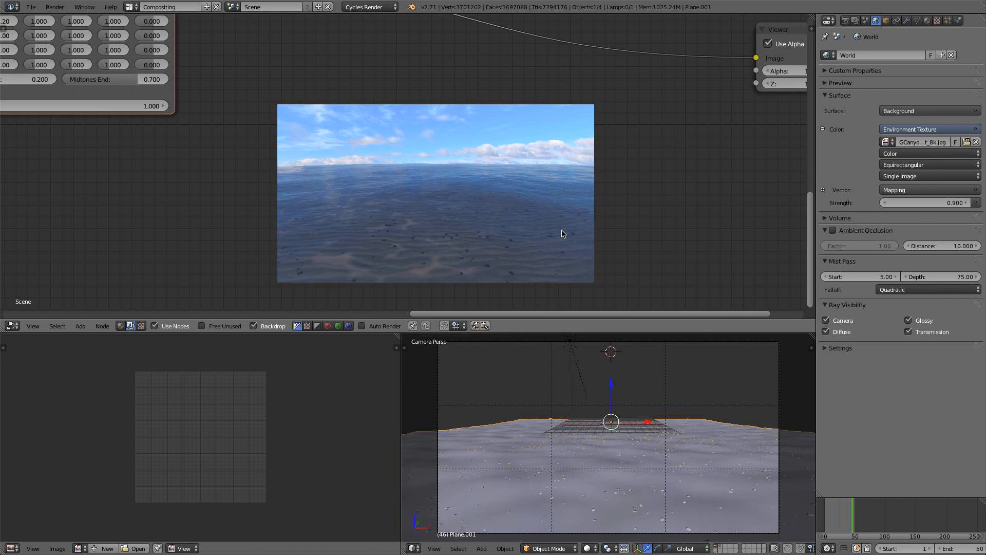
key(ctrl+Up)
key(v)
key(v)
key(v)
key(v)
key(v)
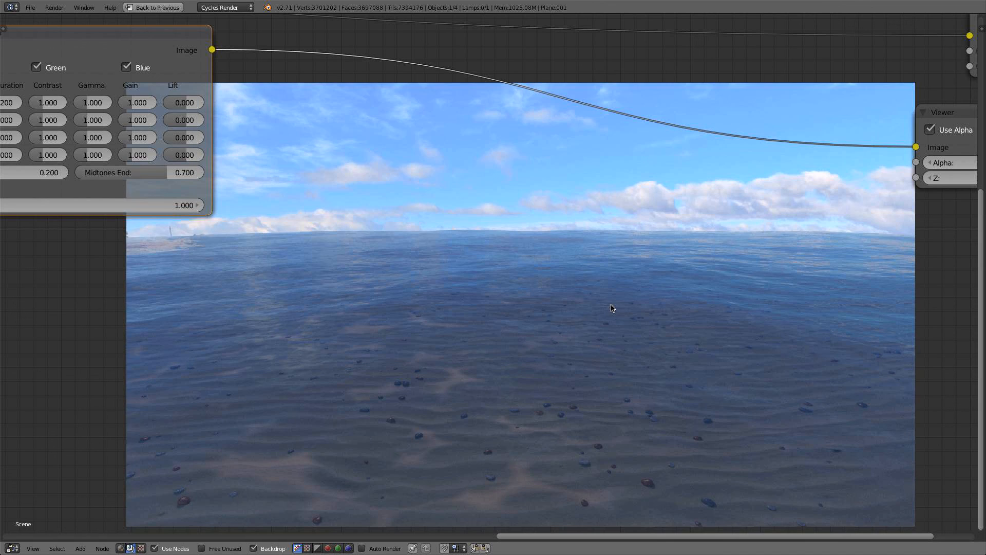
alt+middle_drag(611, 306, 599, 283)
middle_drag(664, 247, 669, 136)
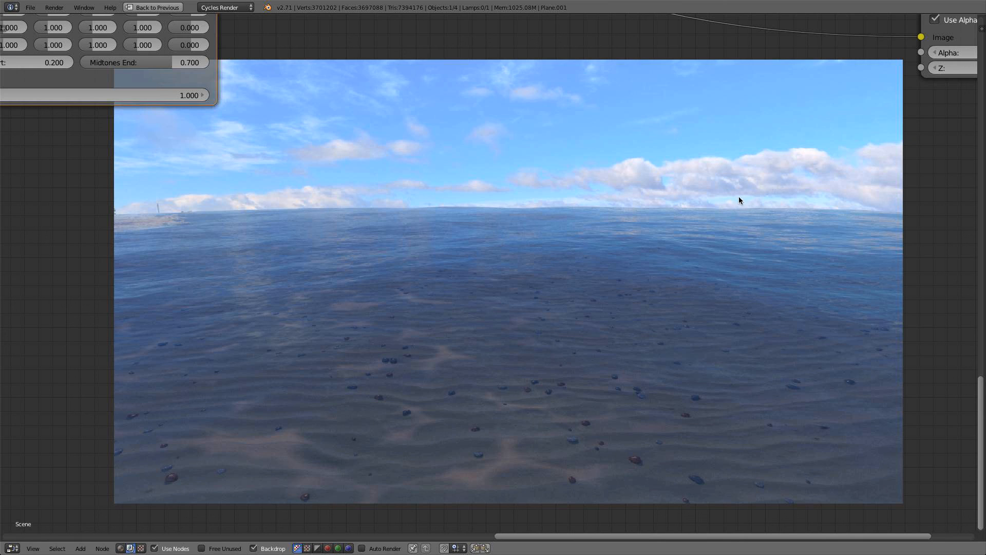
- Examine the enlarged composited ocean image together with the compositing nodes
scroll(464, 199, down, 5)
middle_drag(412, 192, 679, 283)
middle_drag(356, 245, 384, 245)
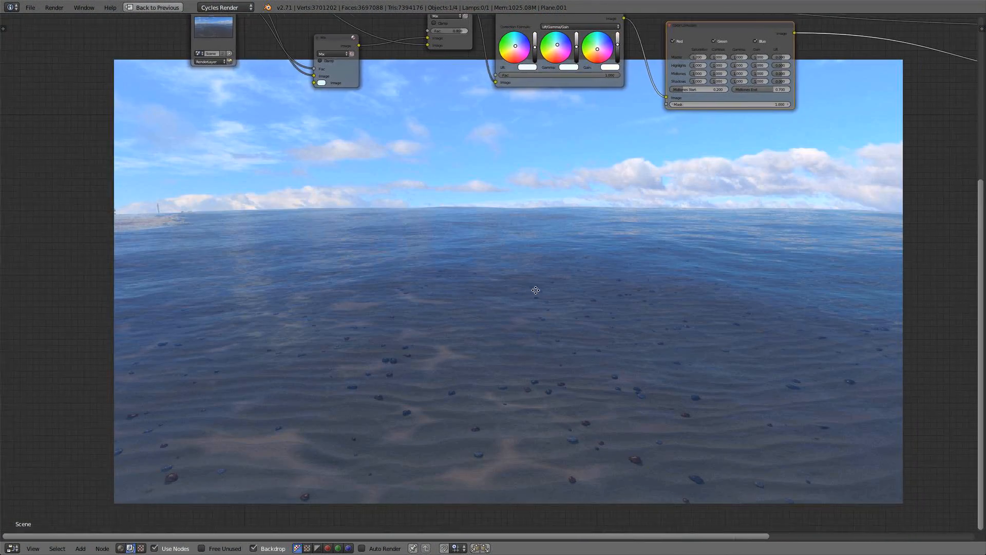
middle_drag(536, 290, 564, 287)
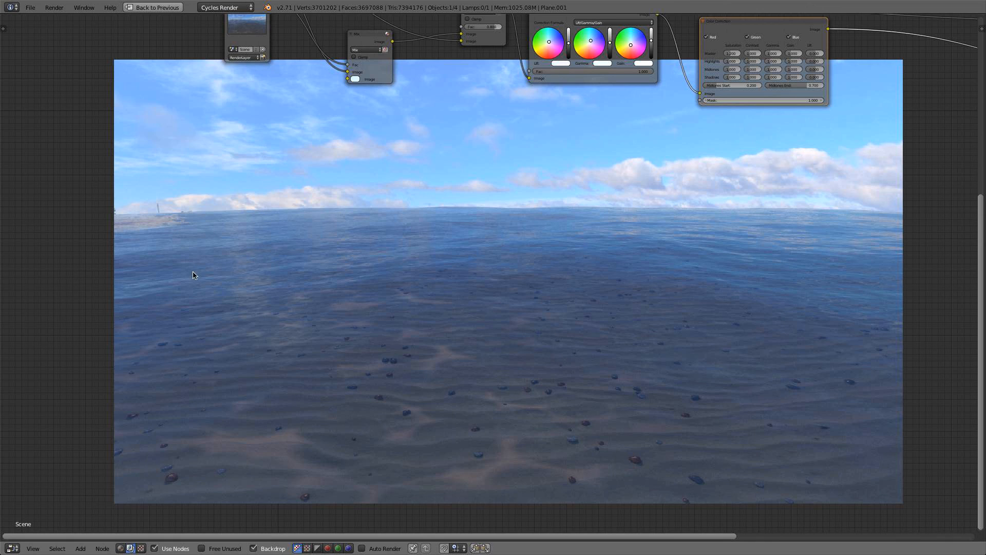
scroll(473, 278, down, 3)
middle_drag(473, 278, 373, 133)
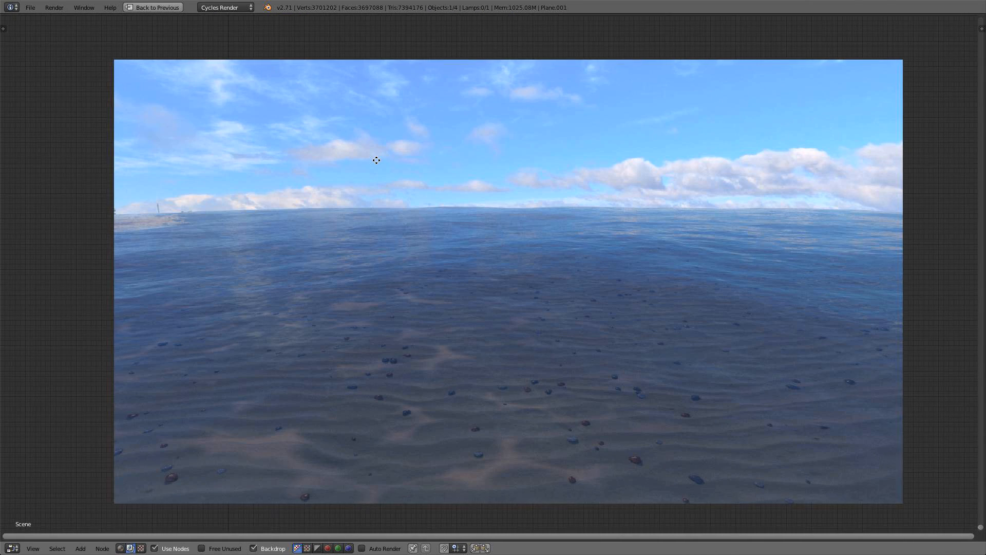
middle_drag(376, 160, 394, 227)
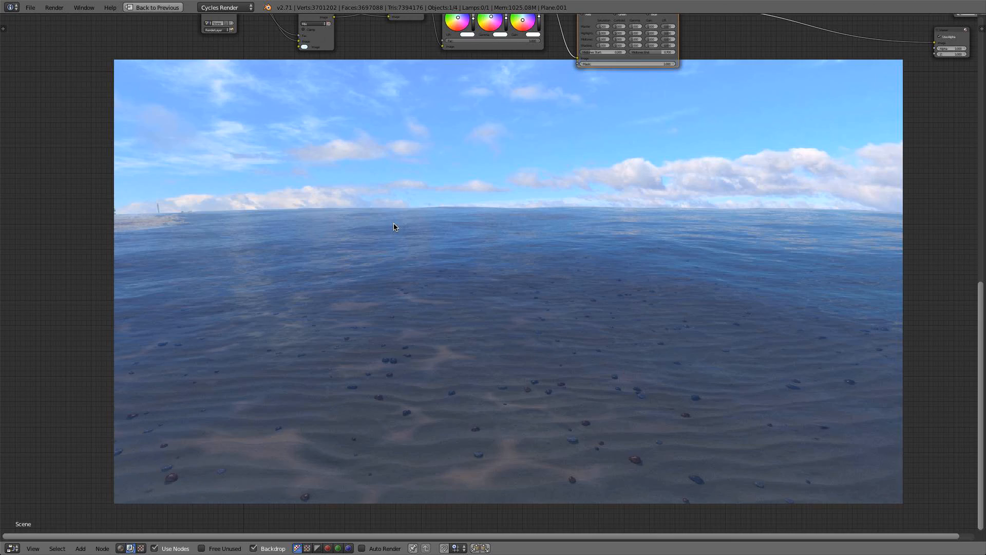
- Shrink the backdrop image to about half its size and bring the whole node tree into view above it
key(alt+v)
key(alt+v)
key(v)
key(v)
key(v)
key(v)
key(v)
key(v)
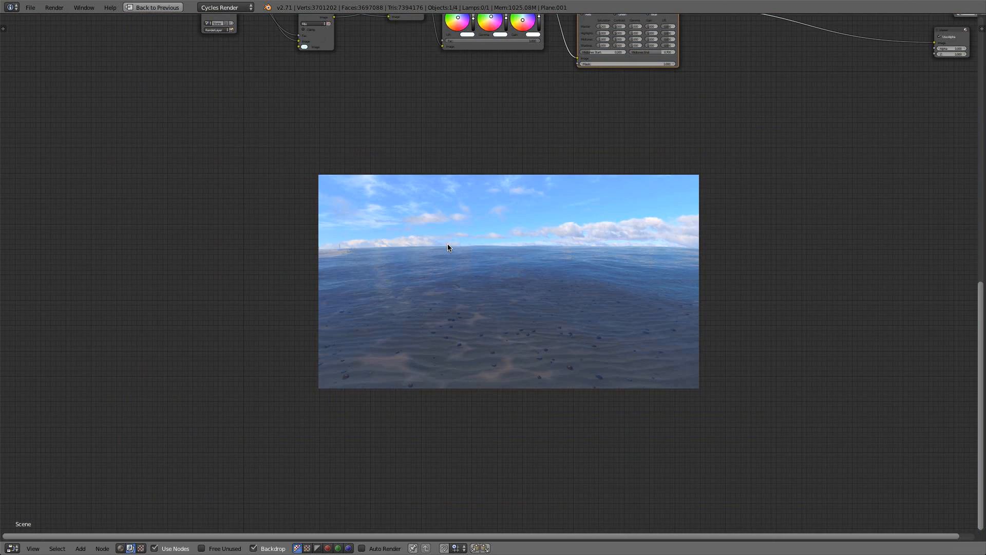
middle_drag(448, 248, 362, 330)
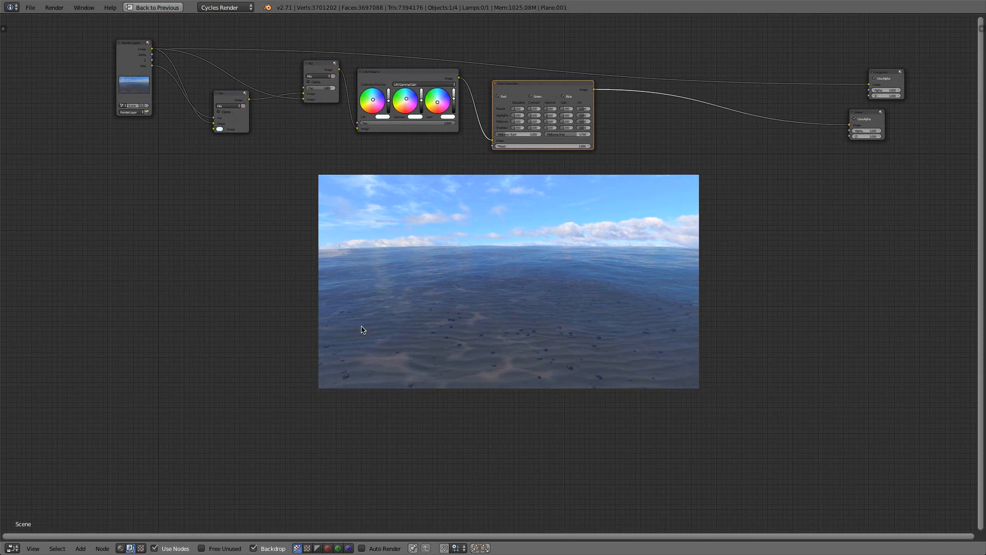